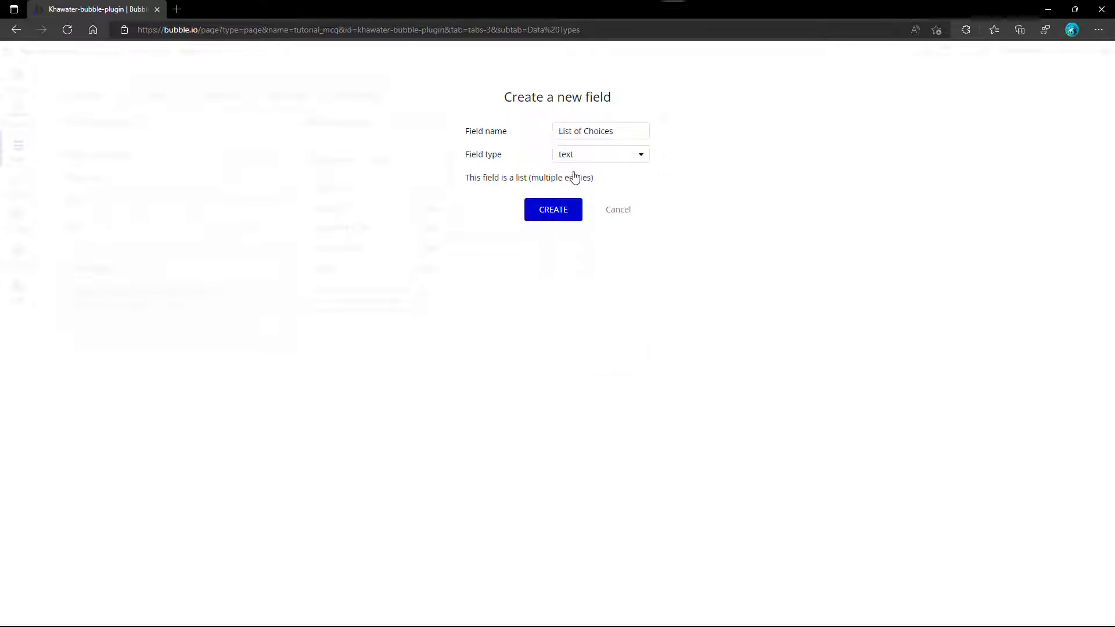
- Finish creating the List of Choices field and add a text list field named List of Correct Answers to the Quiz data type
click(579, 210)
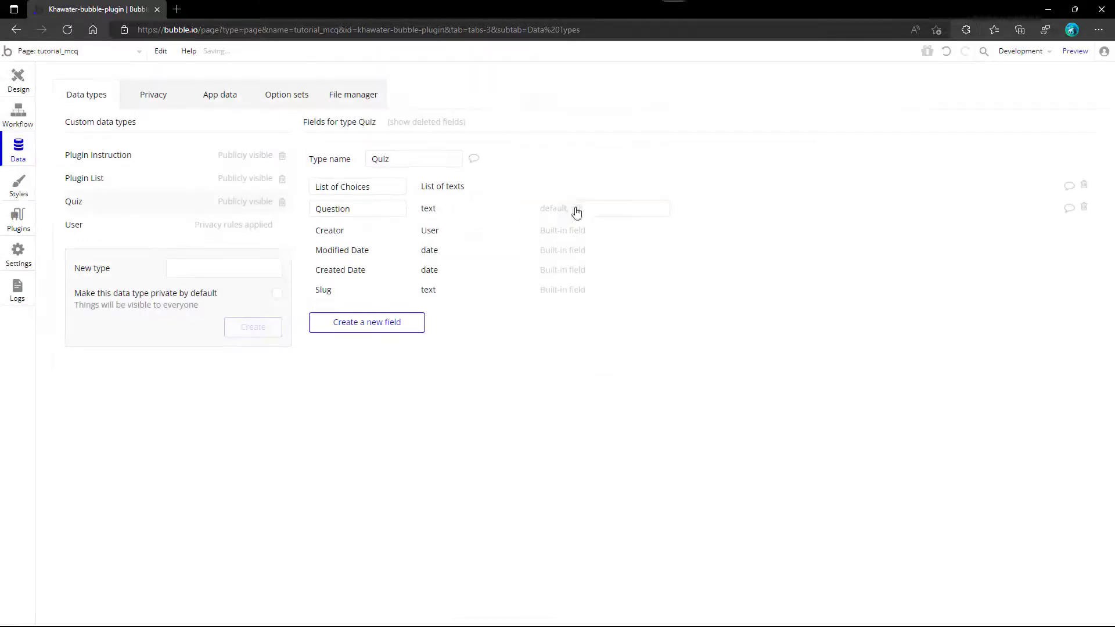
click(383, 326)
text(L)
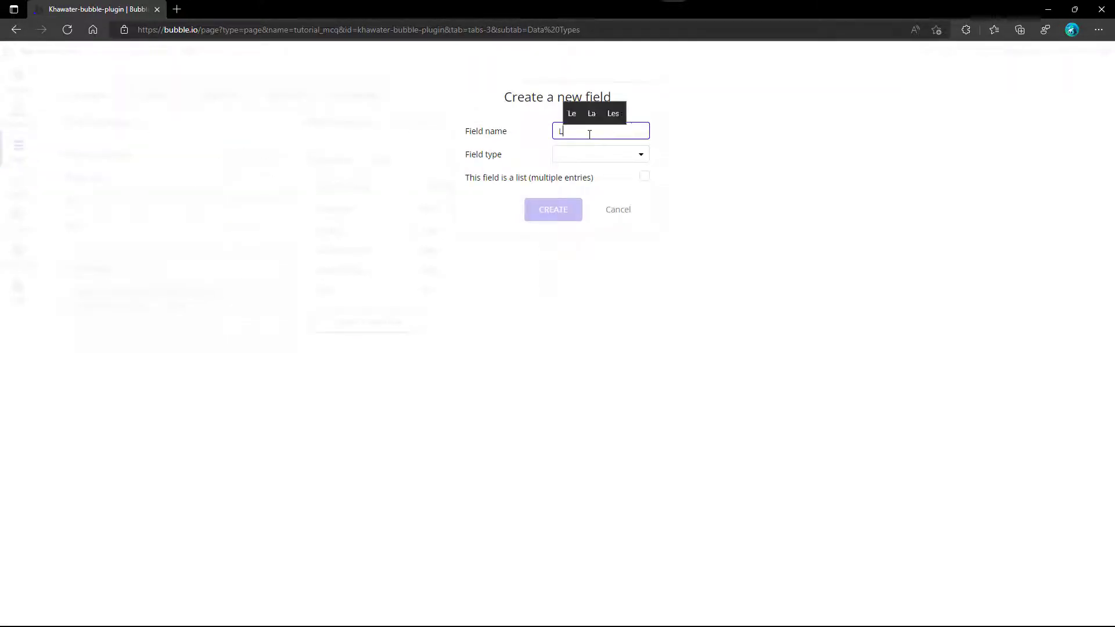
text(ist of )
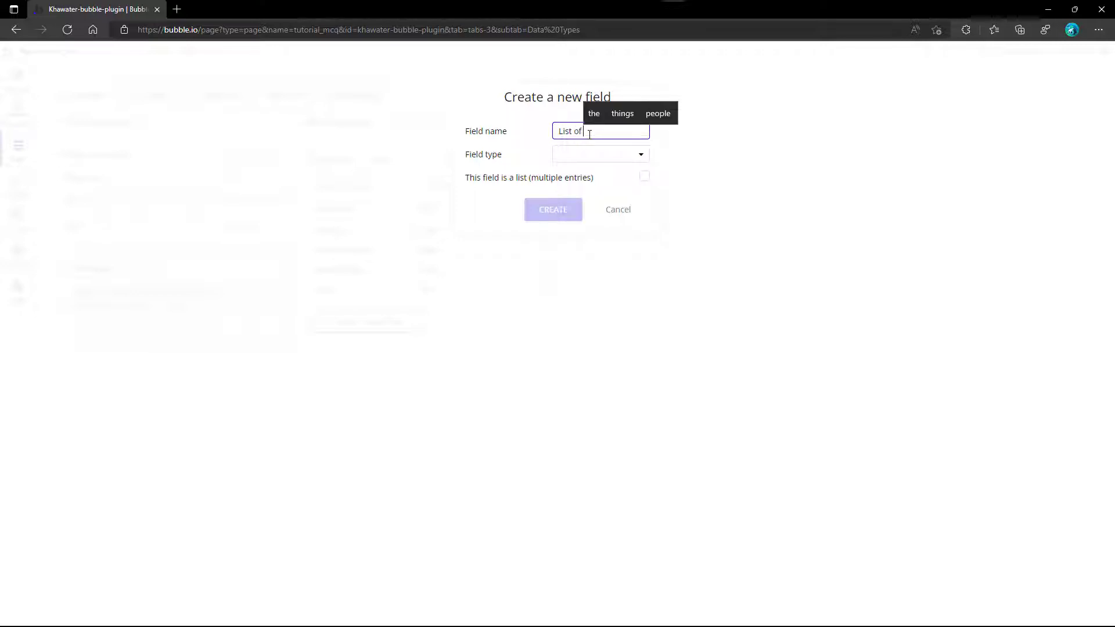
text(Correct Answers)
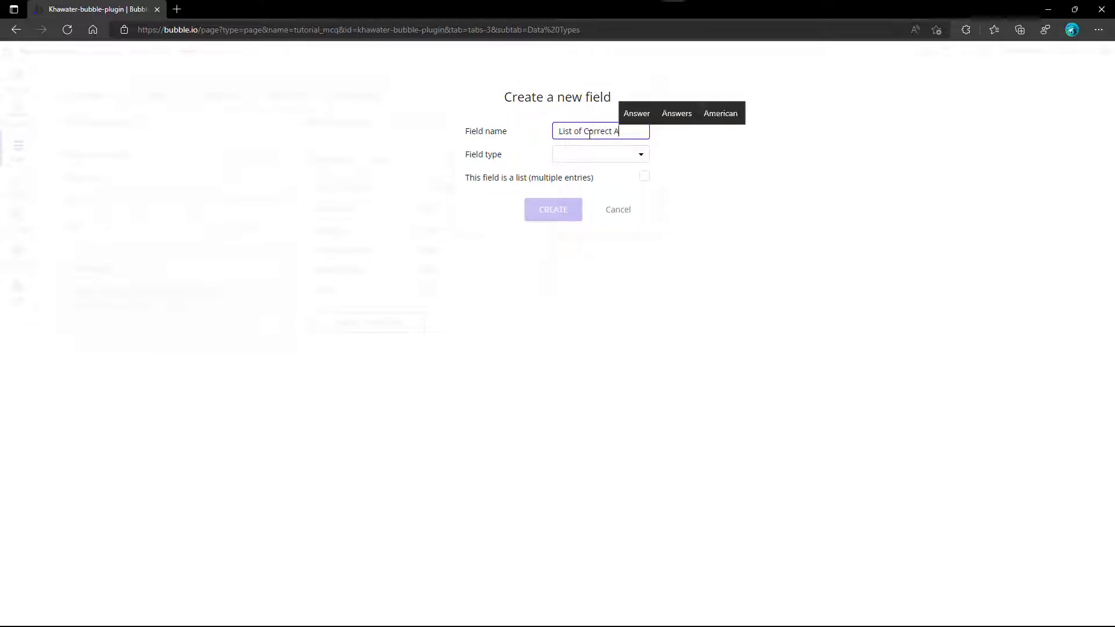
click(590, 155)
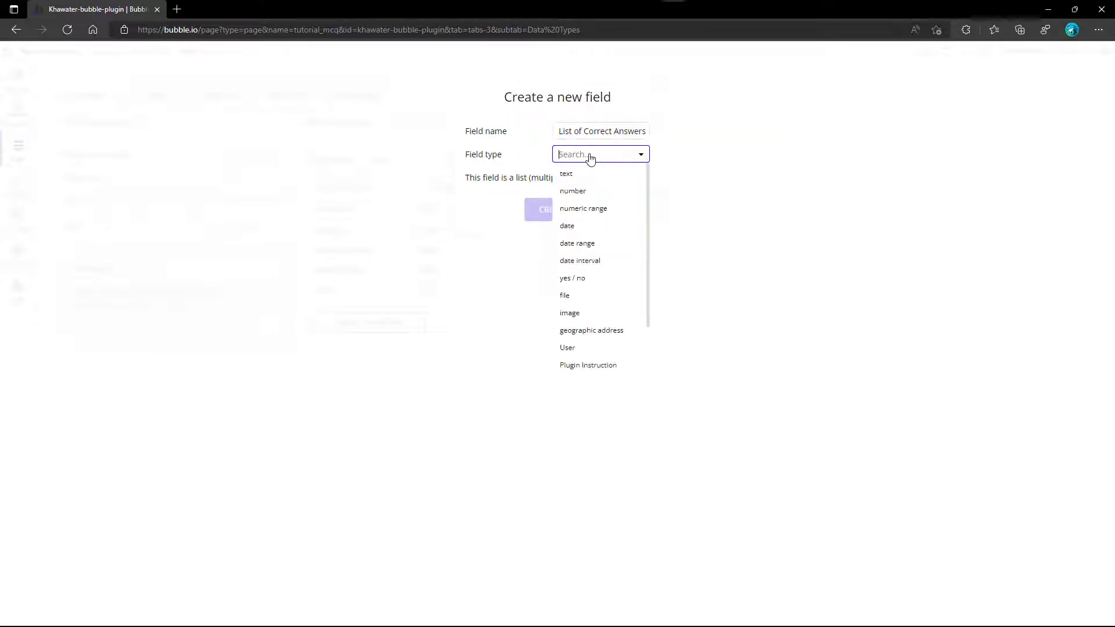
click(590, 181)
click(641, 179)
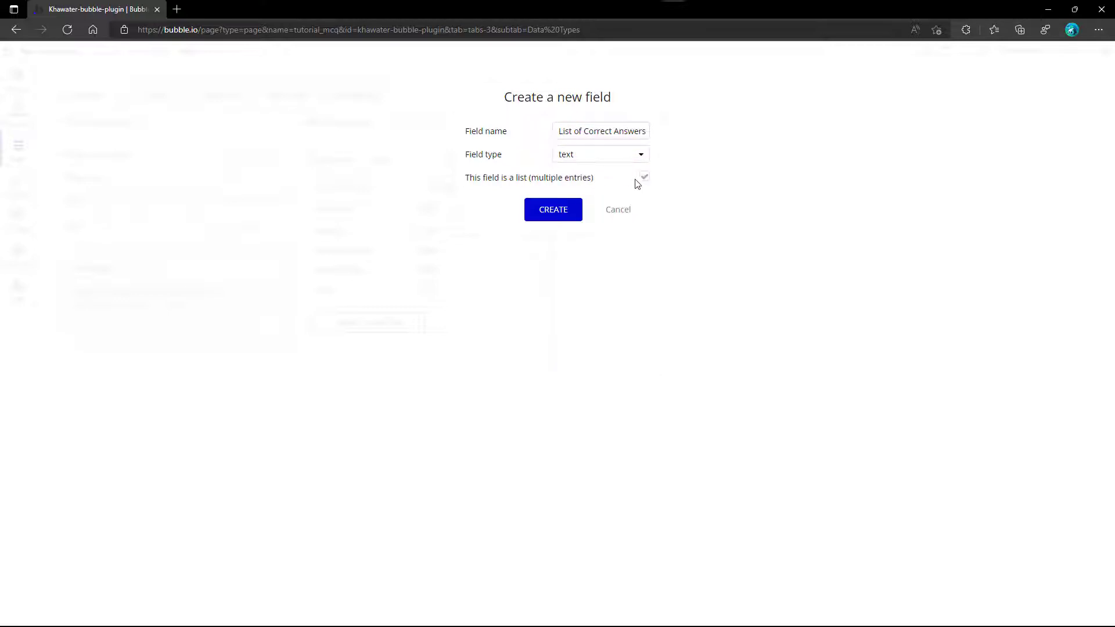
click(569, 212)
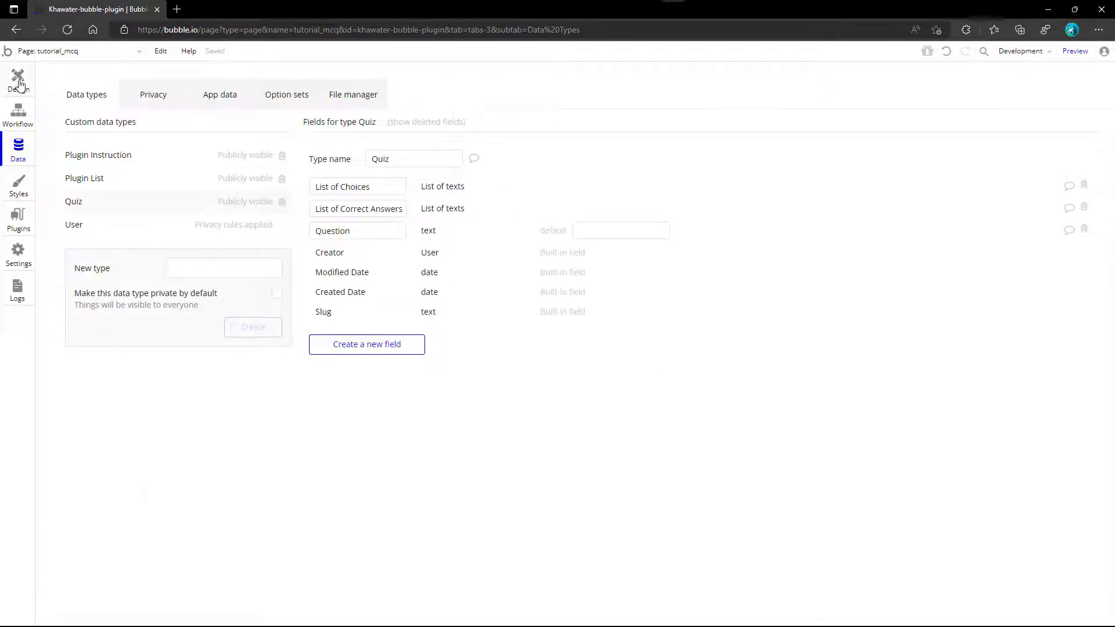
- Add a custom state named L_Choices to the Quiz Group element, as a list of texts
click(18, 79)
double_click(600, 249)
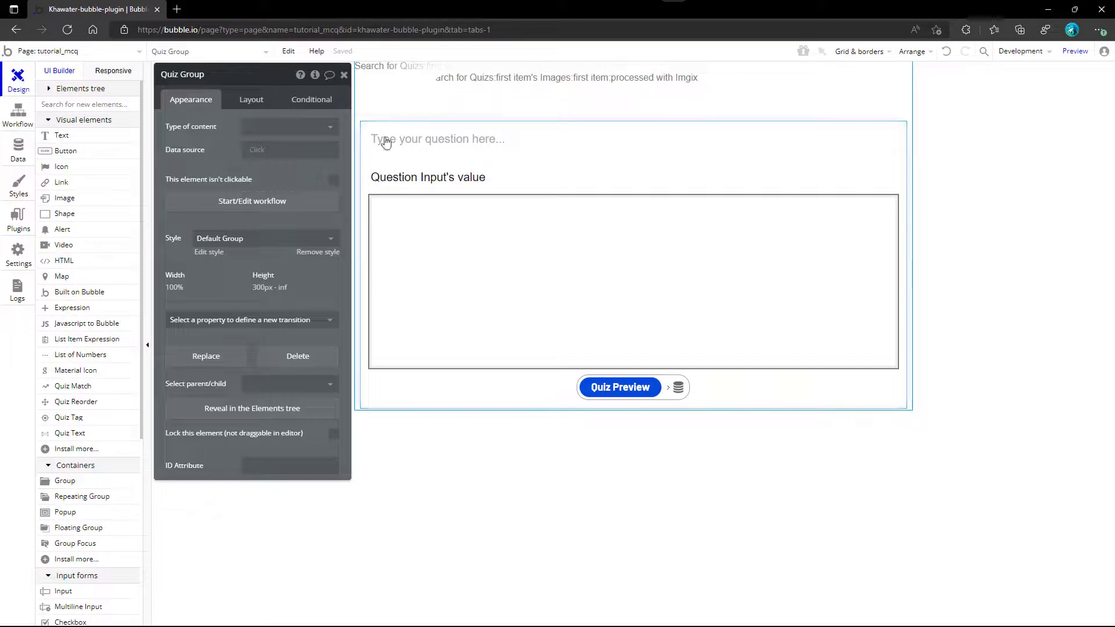
click(314, 74)
click(397, 114)
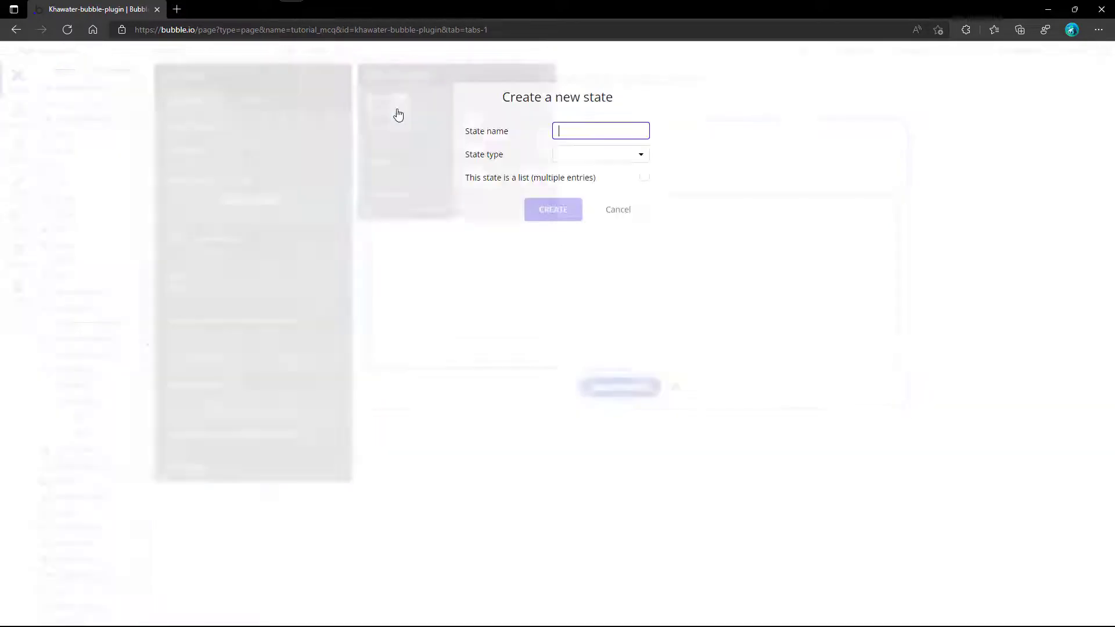
text(L)
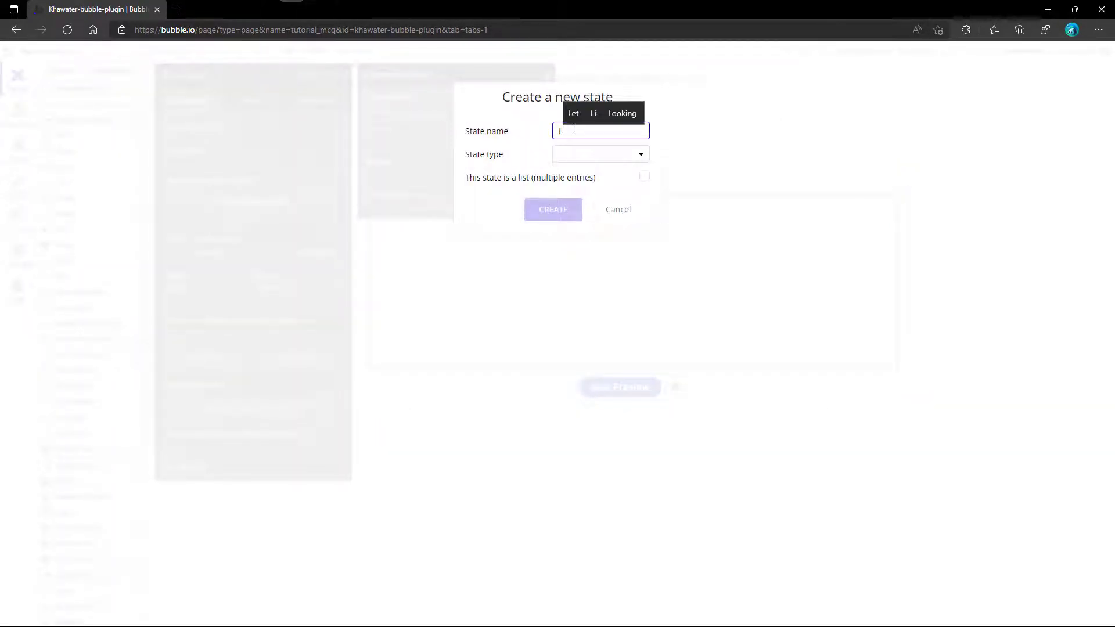
text(_Choices)
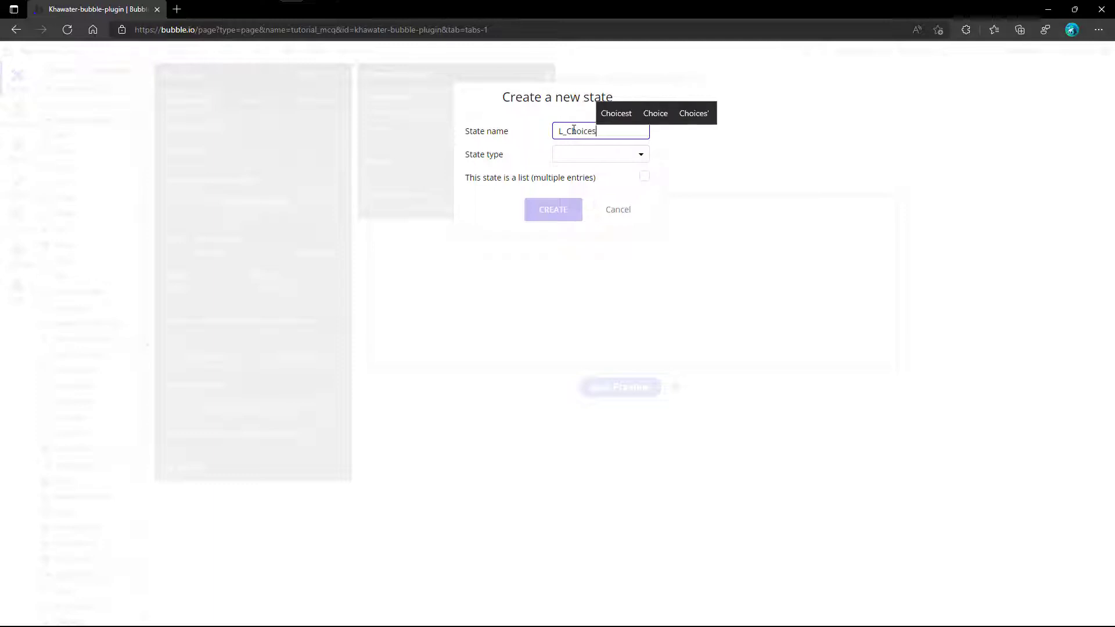
click(575, 156)
click(591, 175)
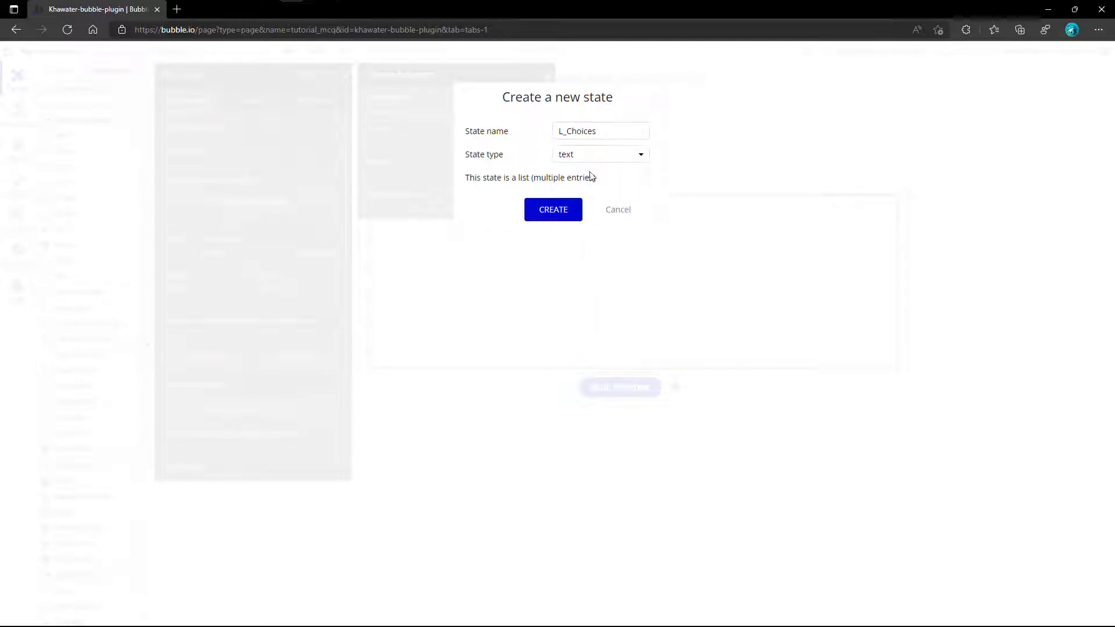
click(555, 210)
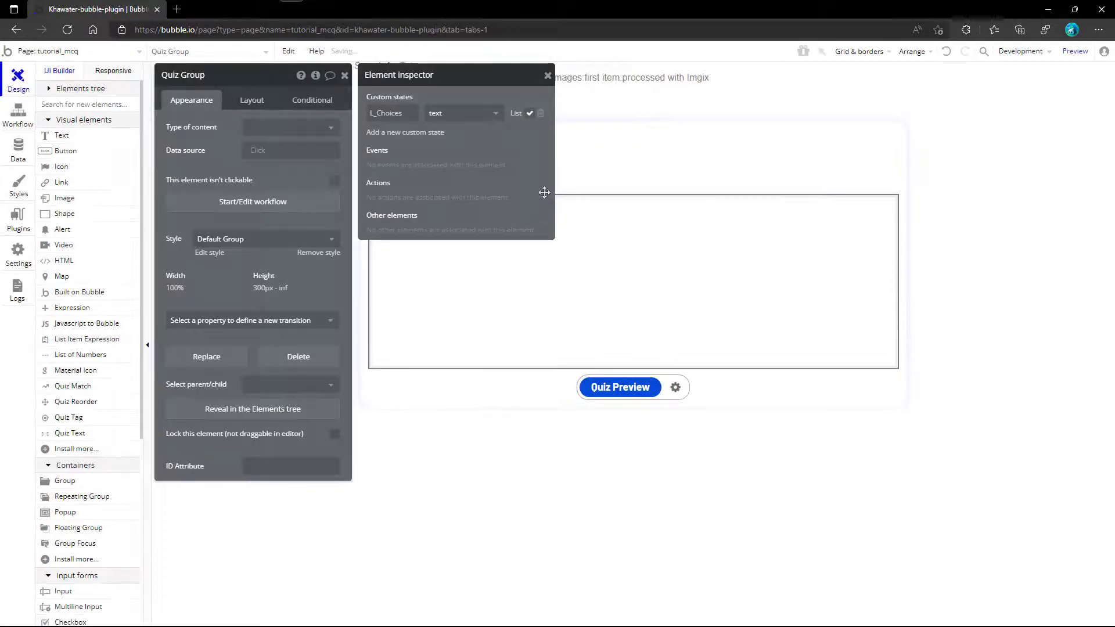
- Add a second Quiz Group custom state named L_Correct, as a list of texts
click(430, 141)
text(L)
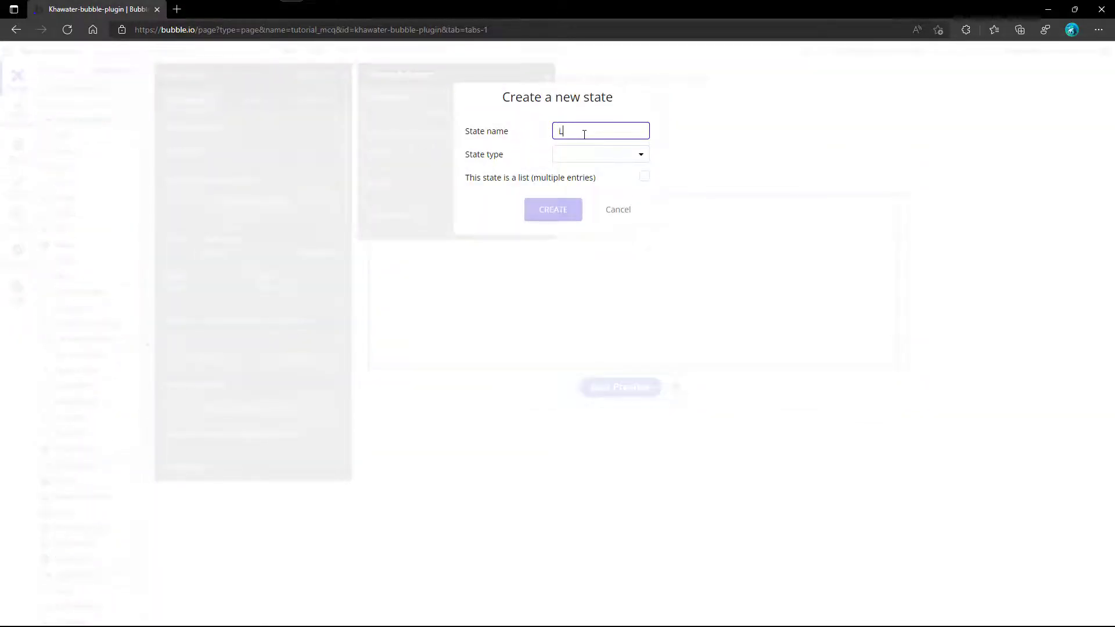
text(_Correct)
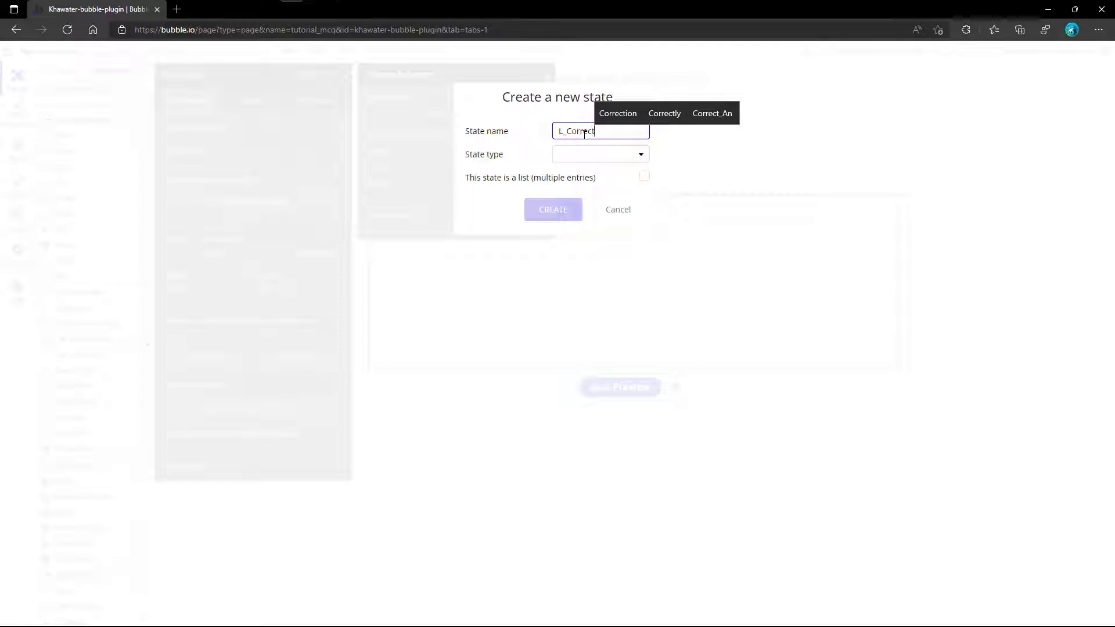
click(586, 154)
click(585, 175)
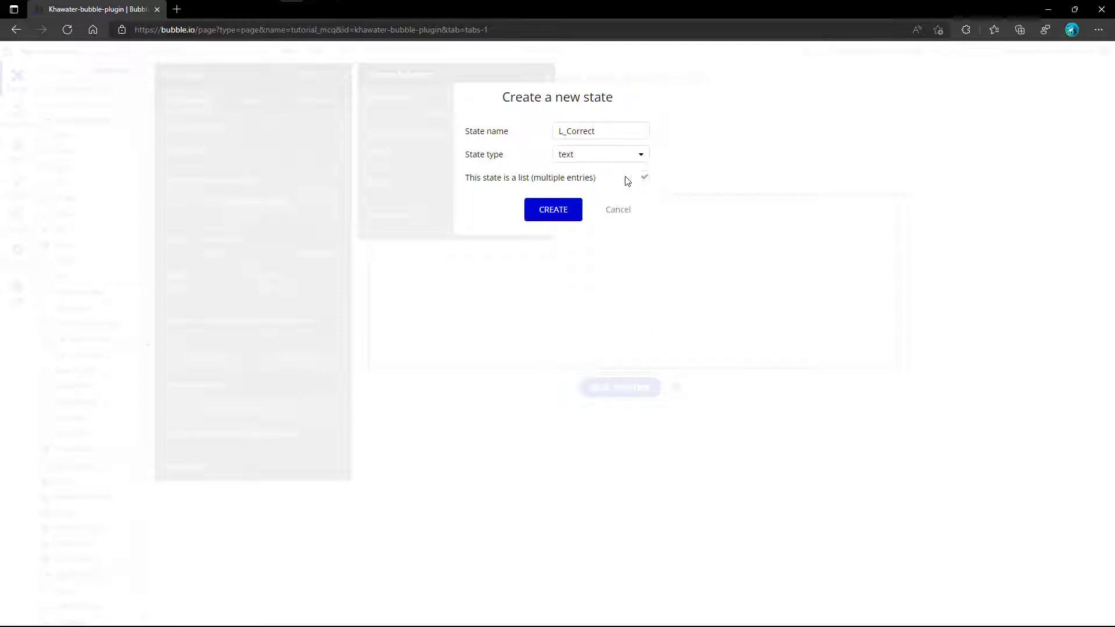
click(567, 209)
- Add a third Quiz Group custom state named L_Selected, as a list of texts, and close the element's editors
click(435, 162)
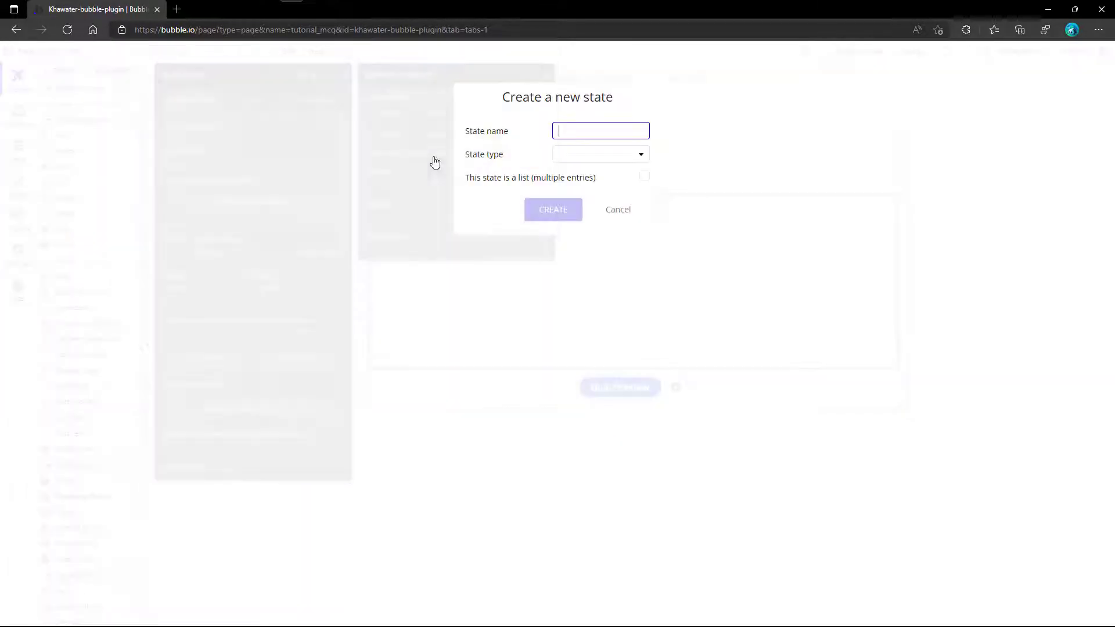
text(L_Selected)
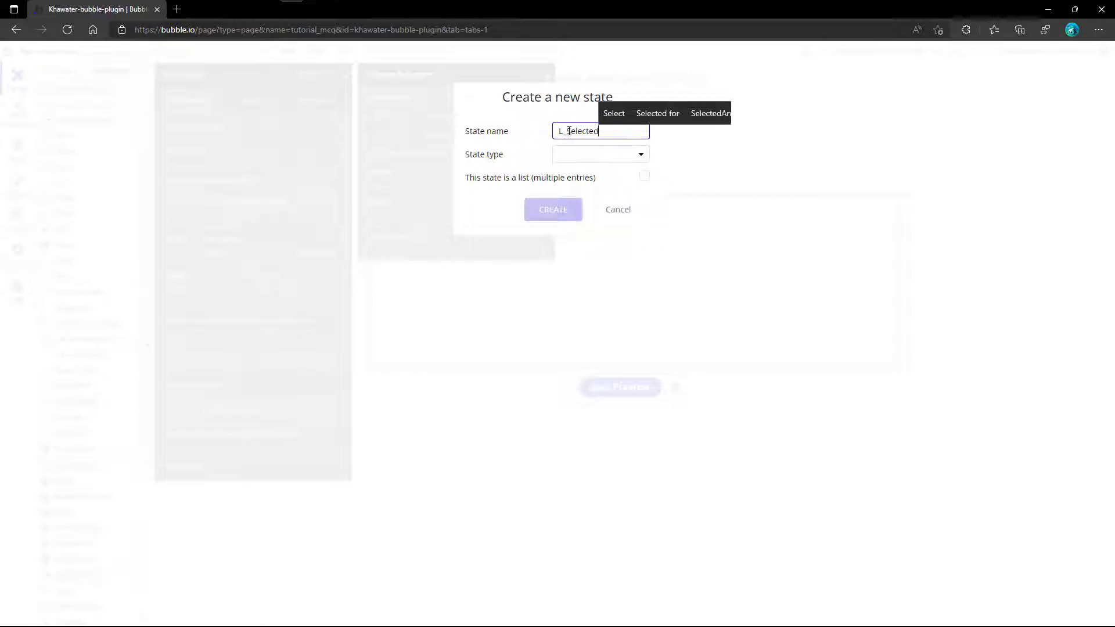
click(570, 154)
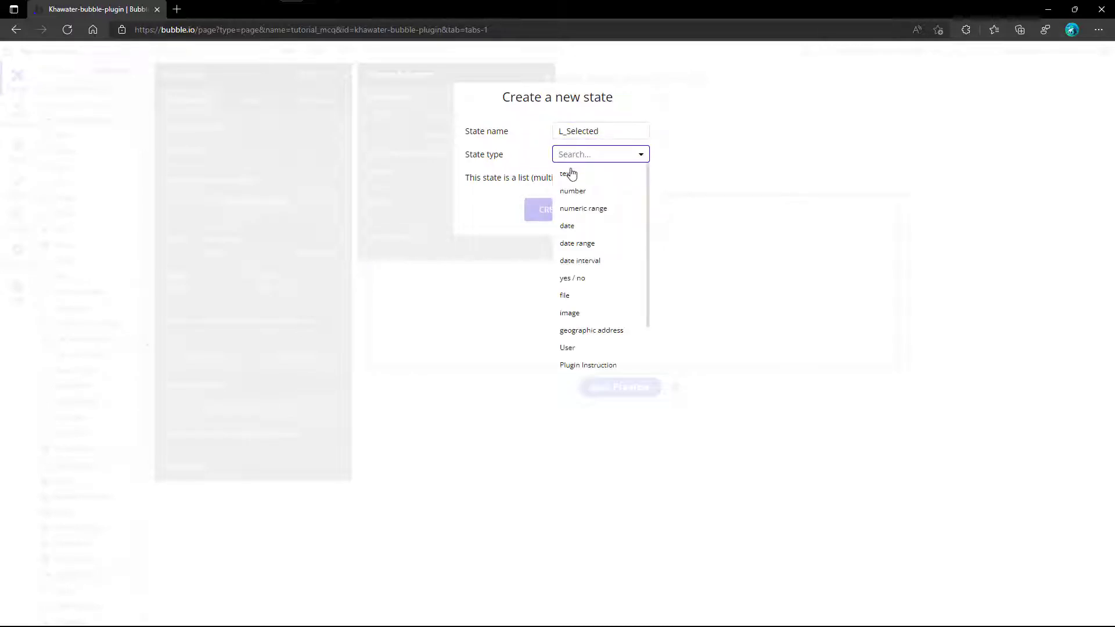
click(569, 174)
click(637, 177)
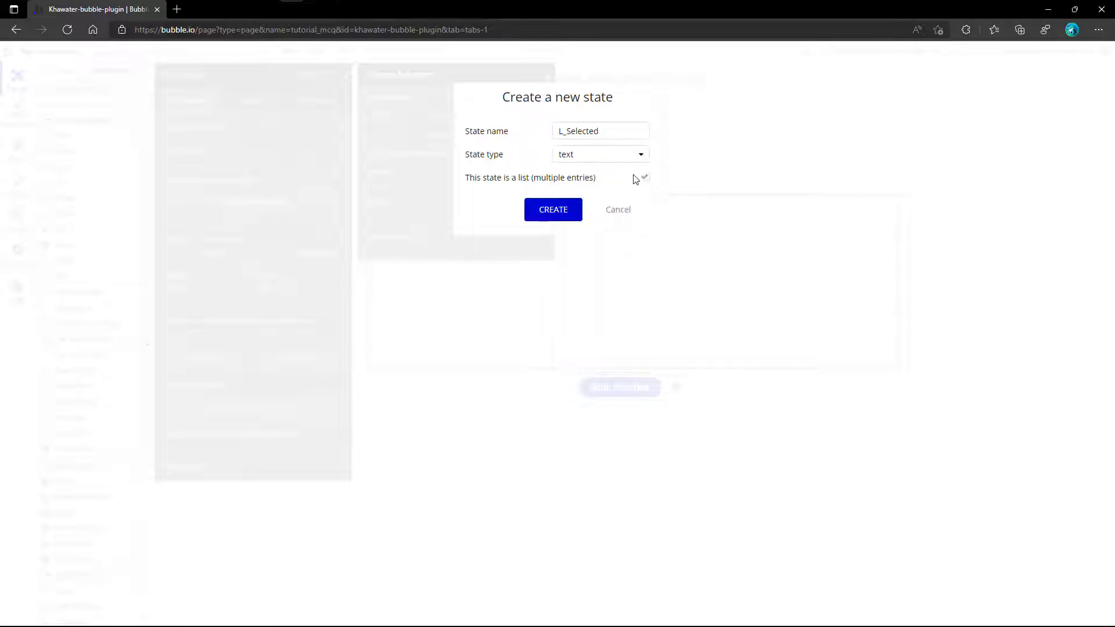
click(553, 210)
click(547, 77)
click(344, 75)
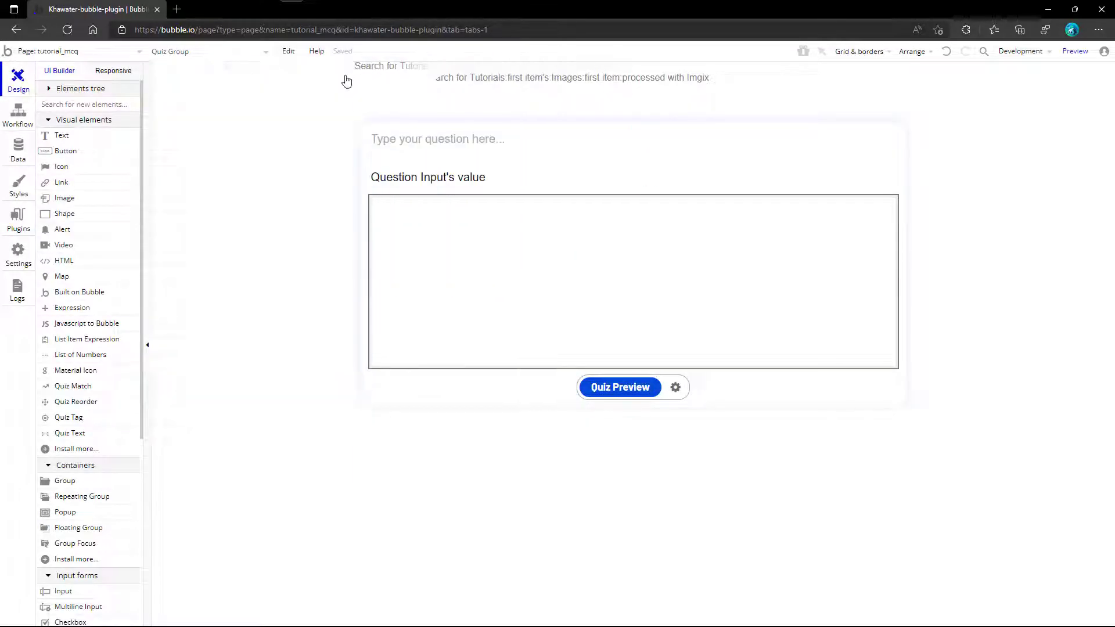
- Place a new group below the question text inside Quiz Group and name it Quiz Input
click(44, 481)
click(419, 238)
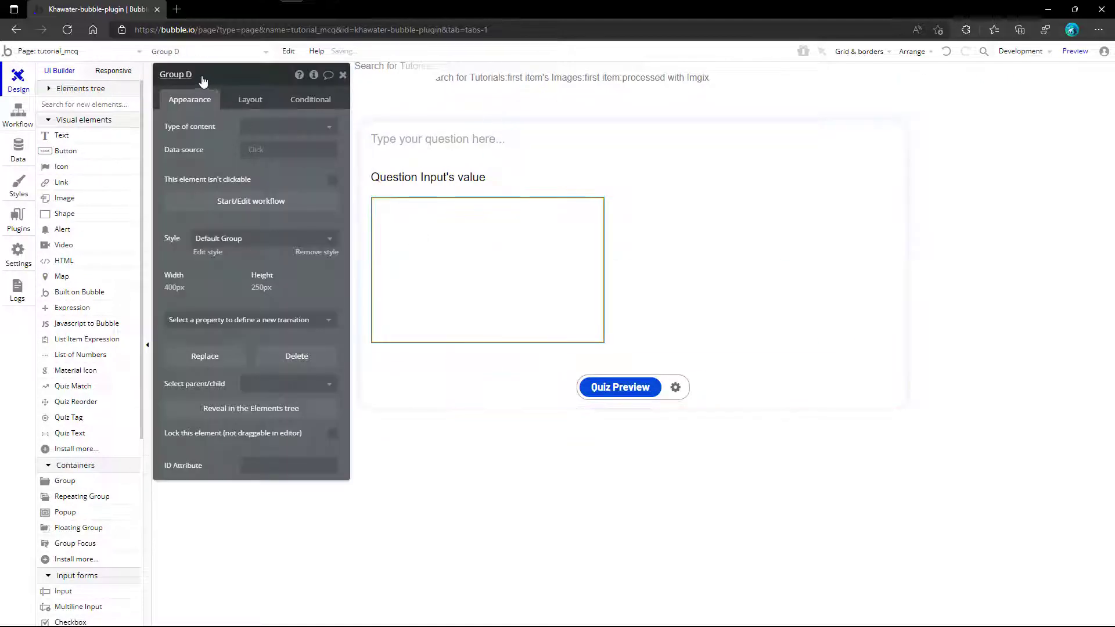
drag(195, 73, 160, 74)
text(Quiz Input)
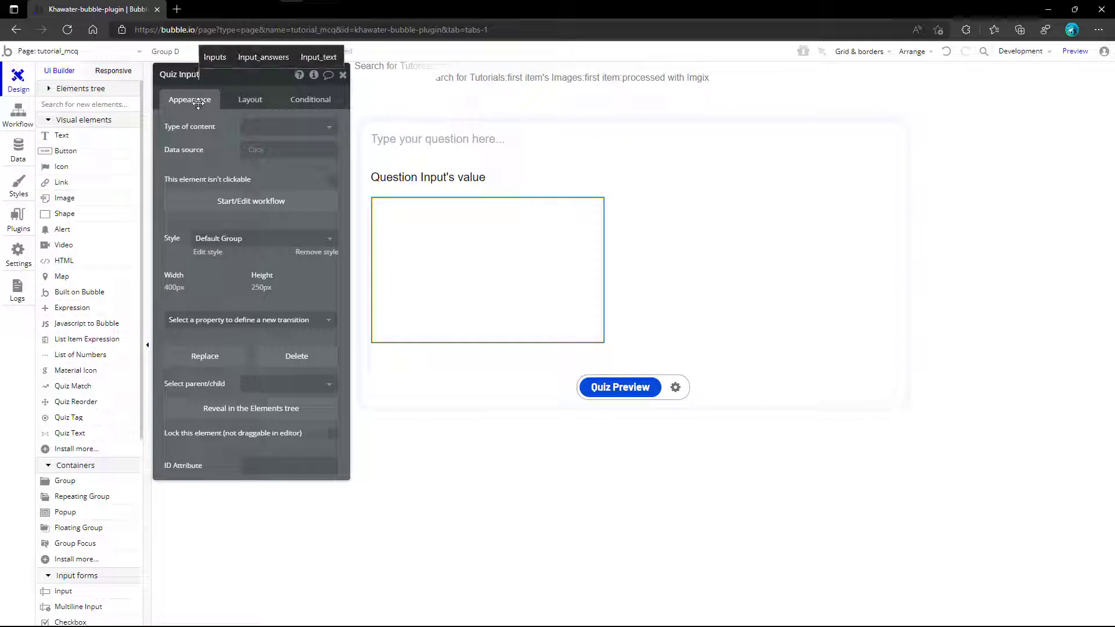
- Set the Quiz Input group's container layout to Column and make it collapse when hidden
click(250, 100)
click(273, 127)
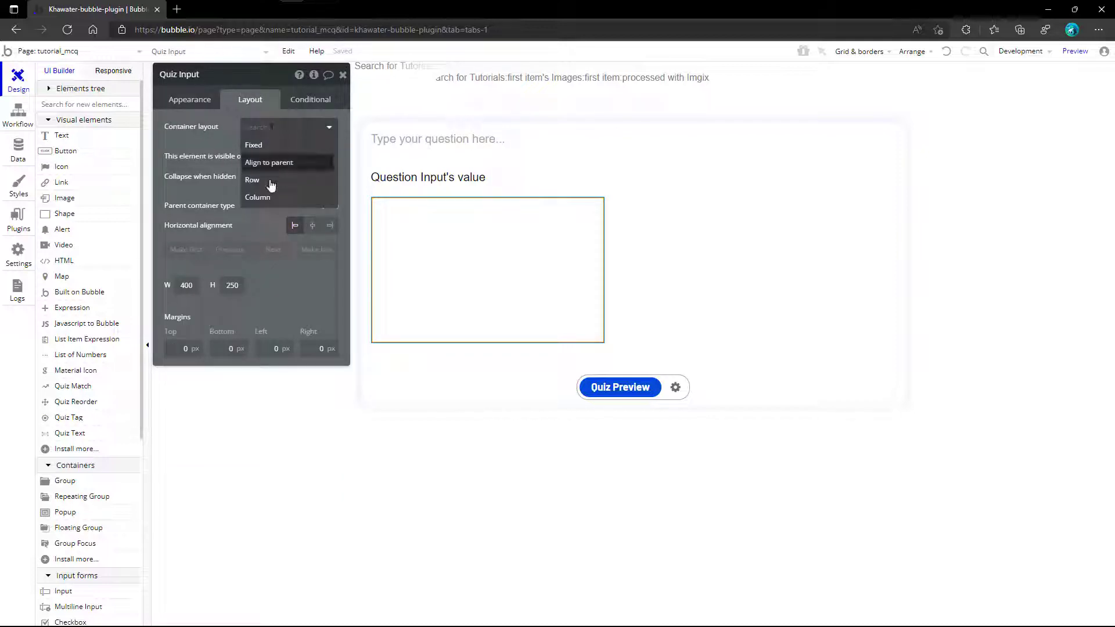
click(259, 197)
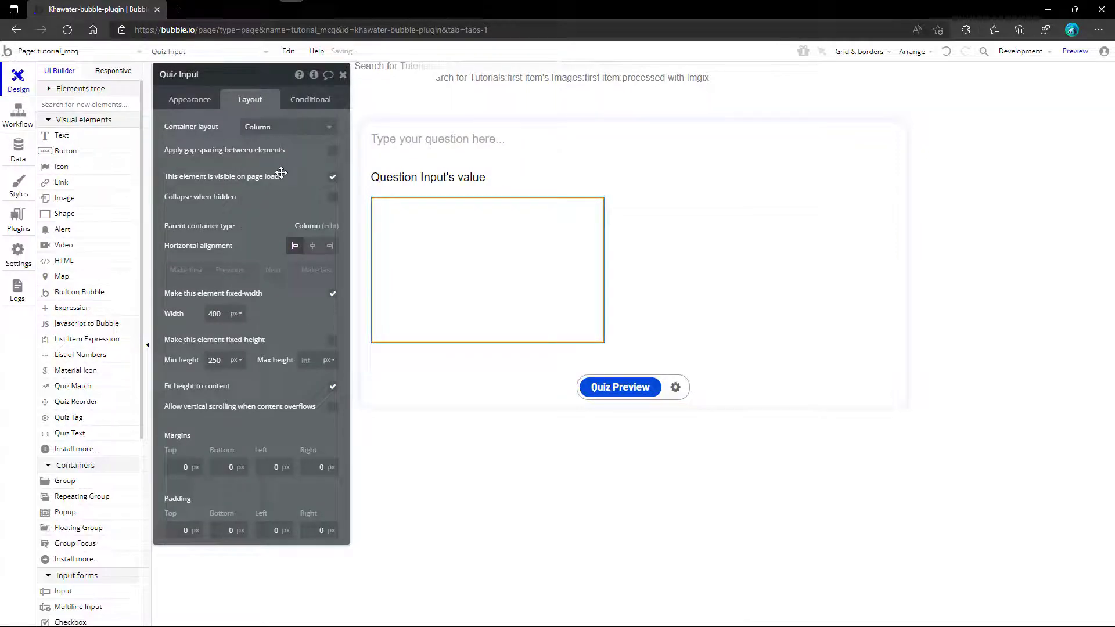
click(333, 198)
- Turn off fixed width for the Quiz Input group and set its minimum width to 0 px and minimum height to 100 px
click(333, 315)
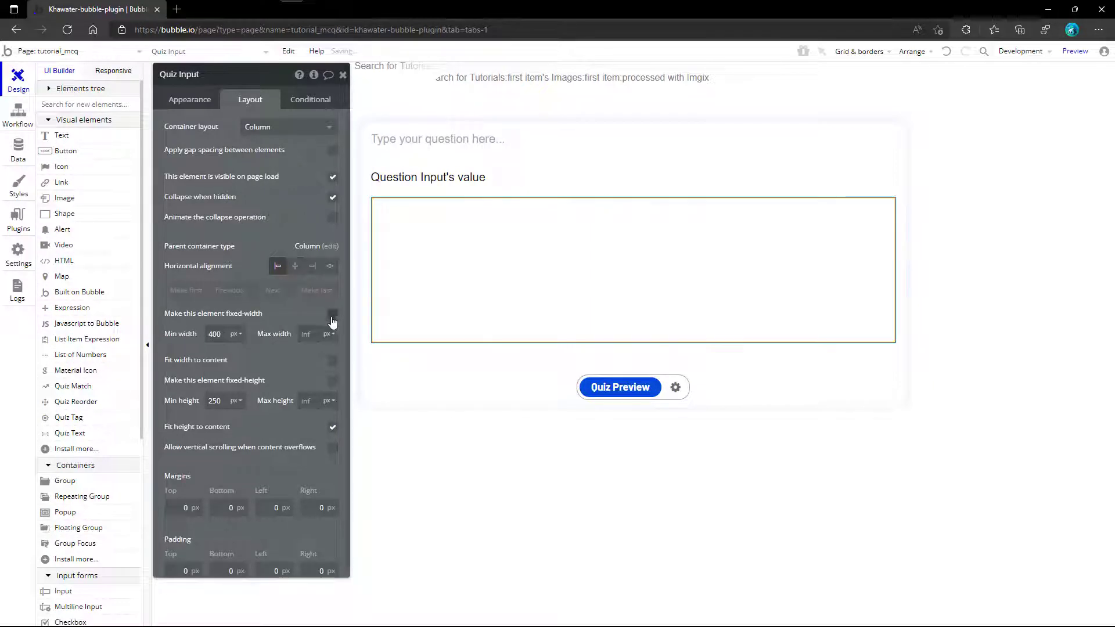
click(225, 332)
click(217, 400)
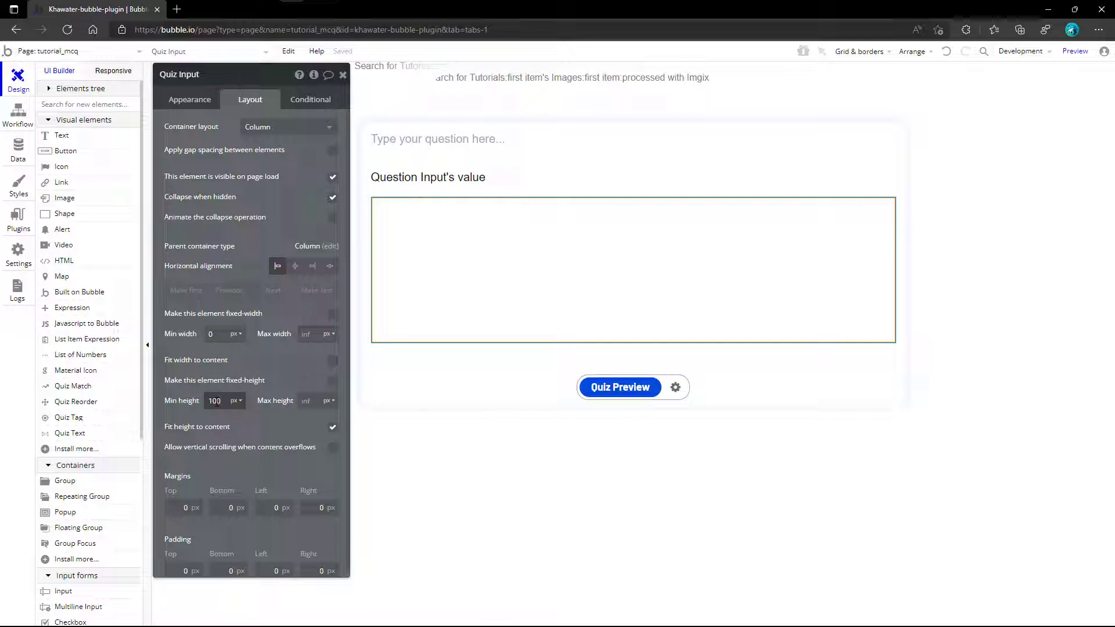
text(100)
click(255, 426)
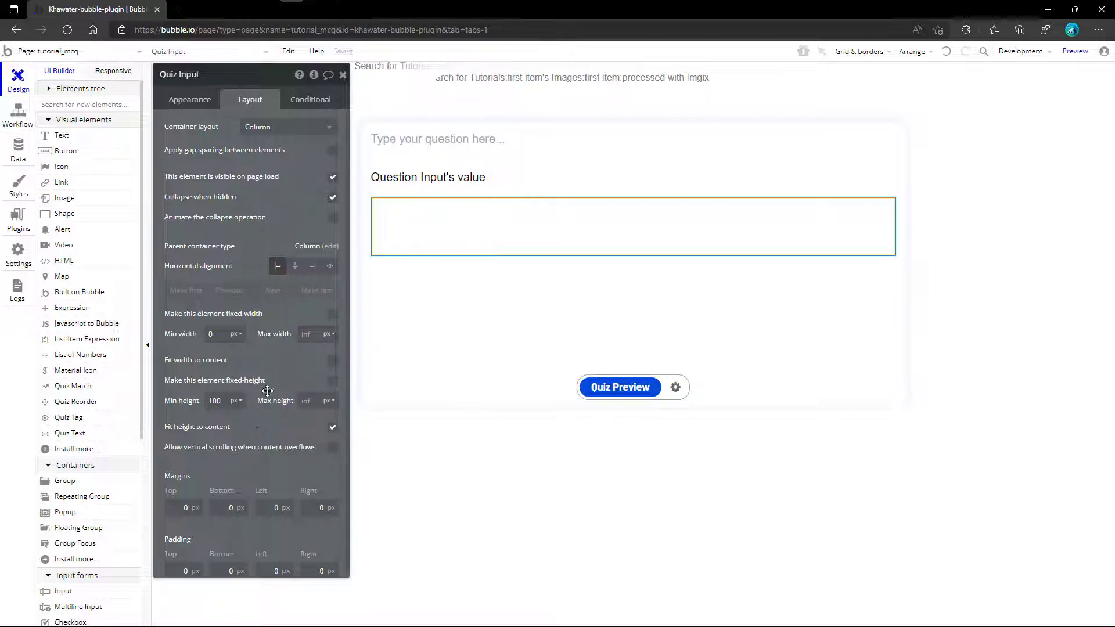
click(342, 76)
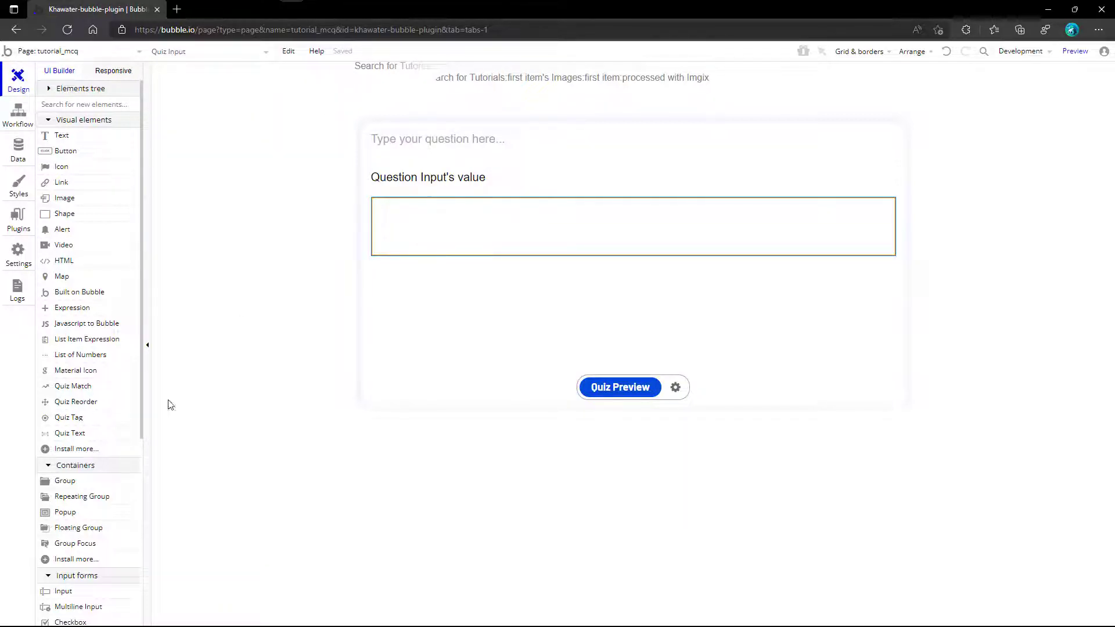
- Place a repeating group inside the Quiz Input group and name it Choices Input
drag(105, 501, 423, 209)
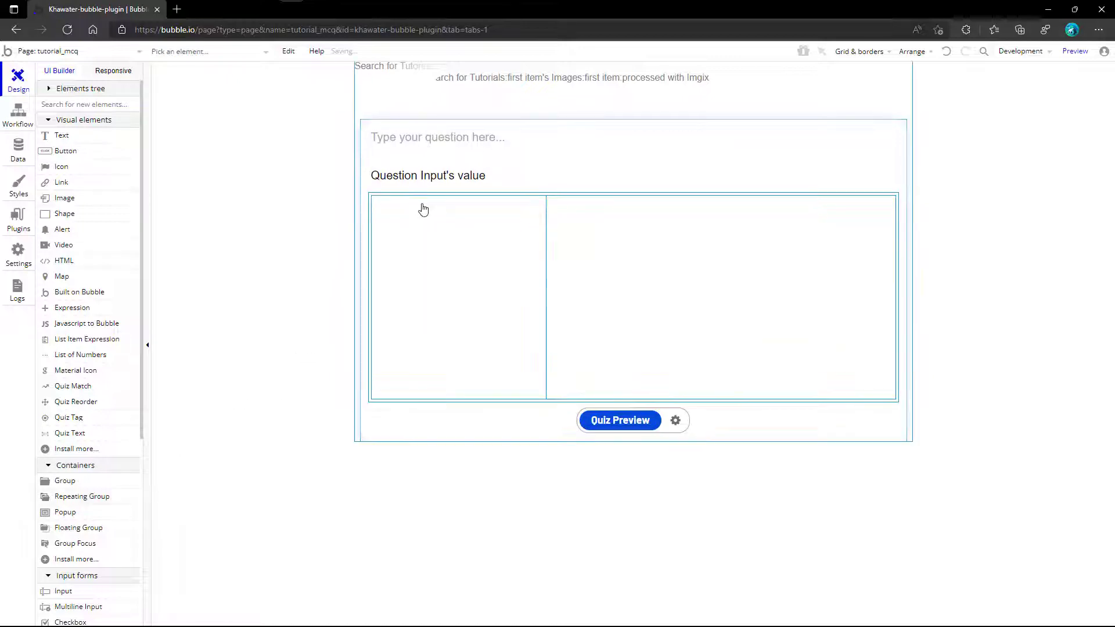
click(198, 74)
text(C)
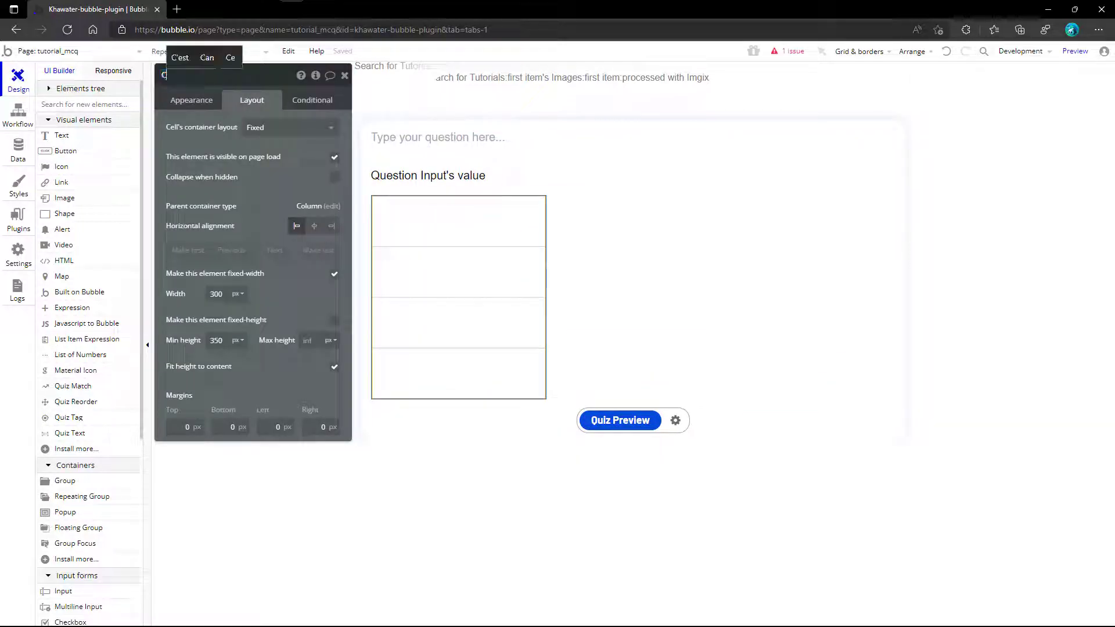
text(hoices)
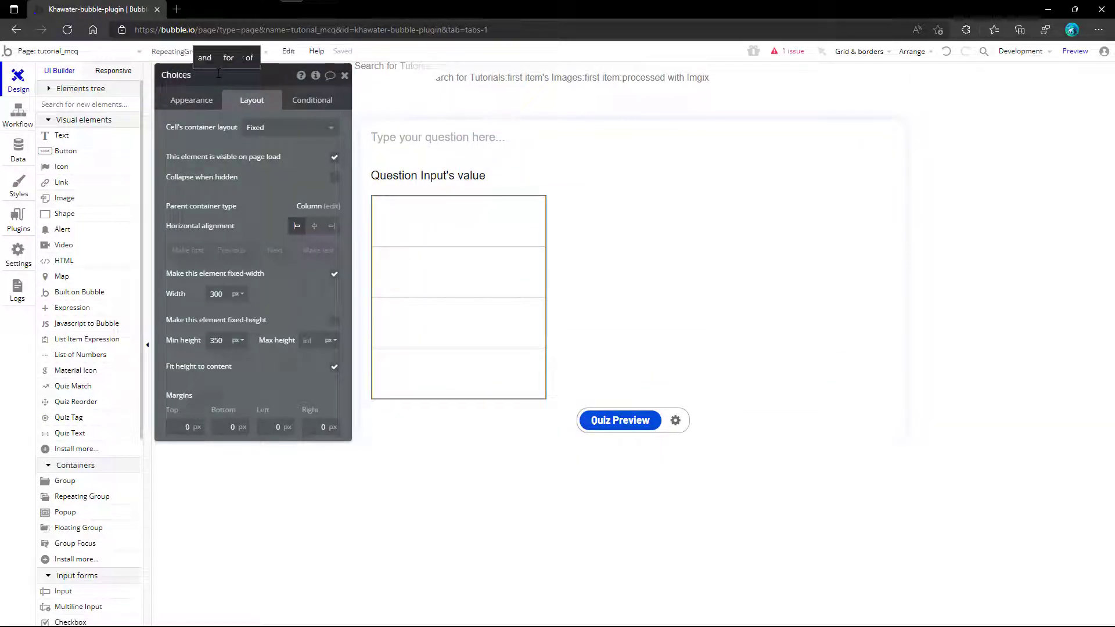
text( Input)
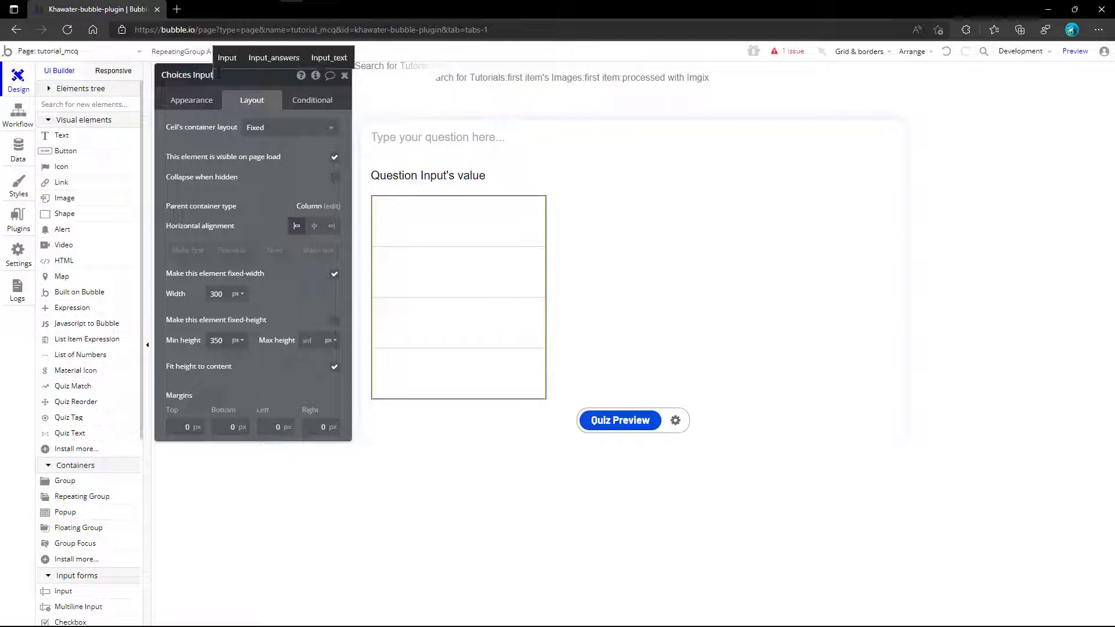
- Set the Choices Input repeating group's content type to text and its data source to Quiz Group's L_Choices
click(197, 100)
click(288, 127)
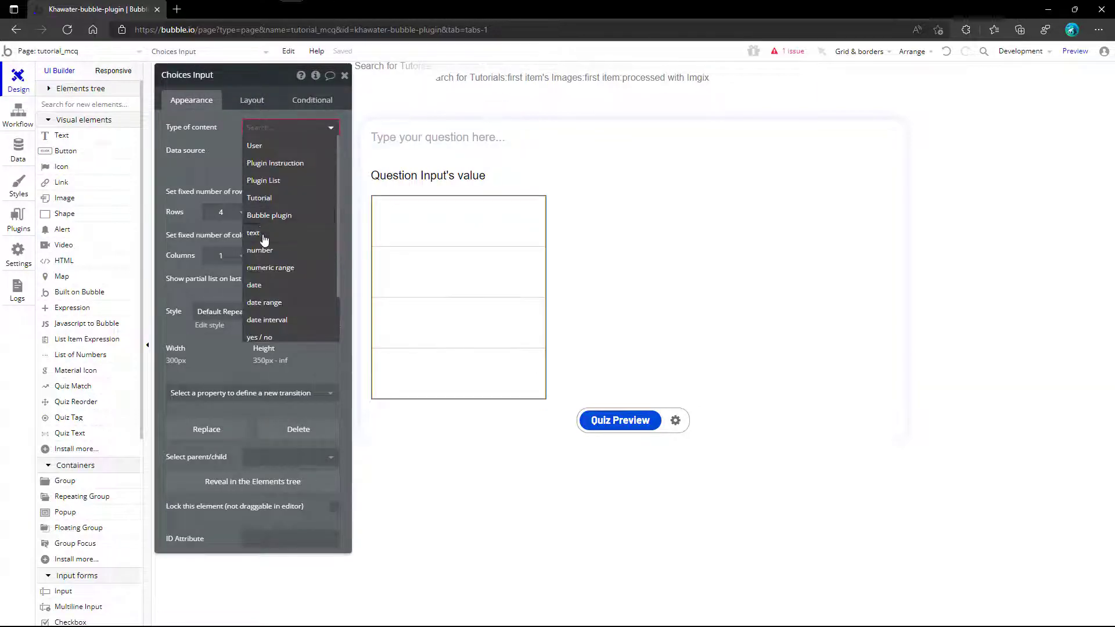
click(261, 232)
click(264, 152)
text(qu)
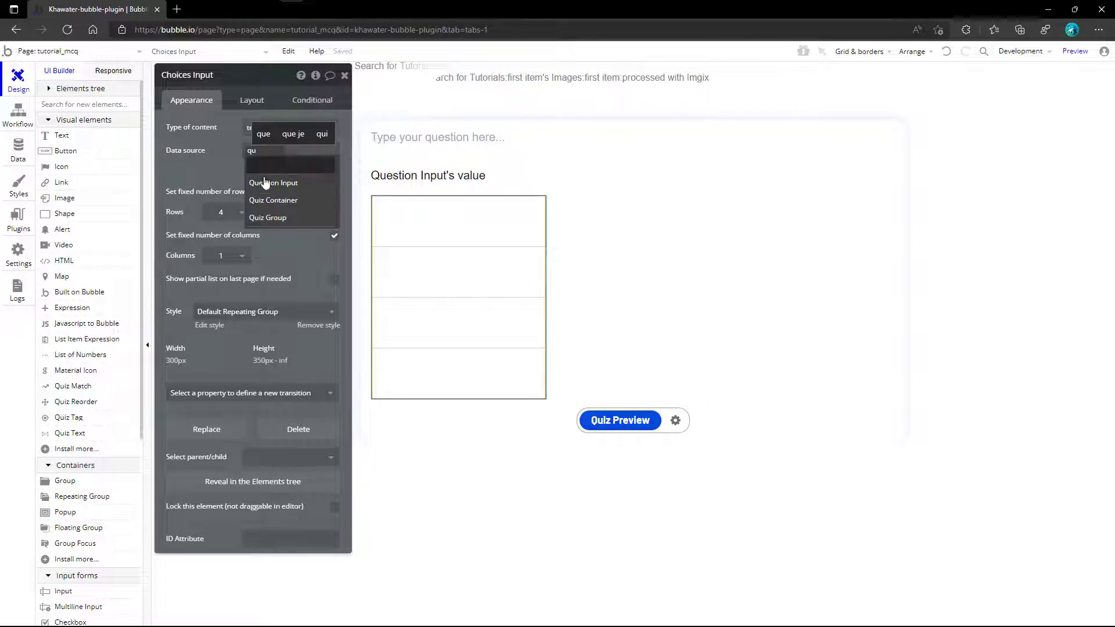
click(267, 219)
click(296, 170)
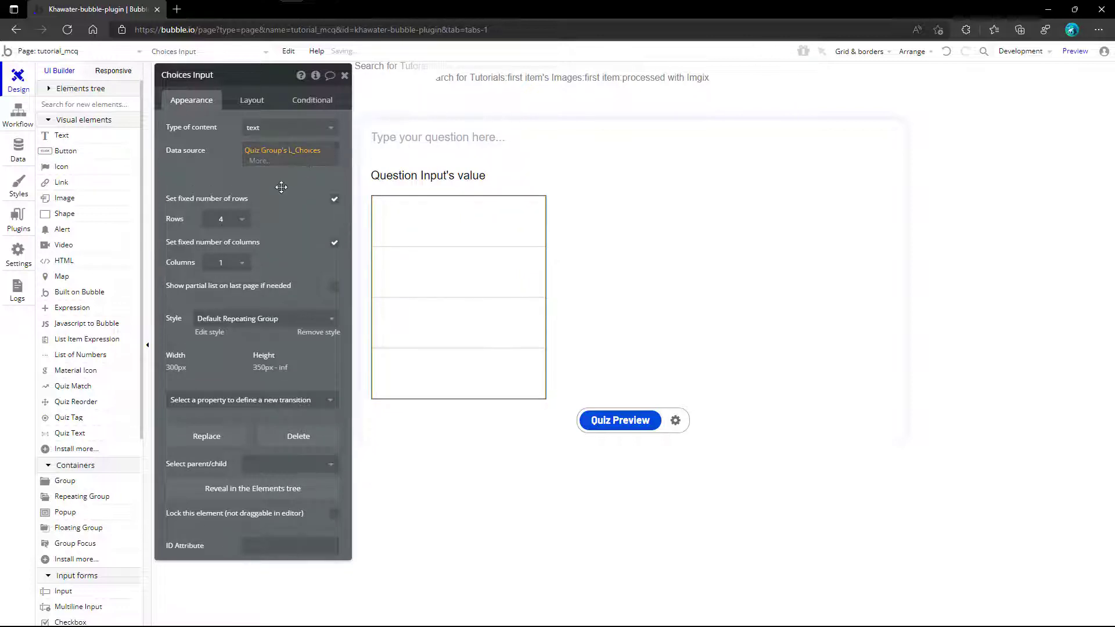
- Turn off the fixed number of rows for Choices Input and set the minimum row height to 46 px
click(334, 192)
click(253, 212)
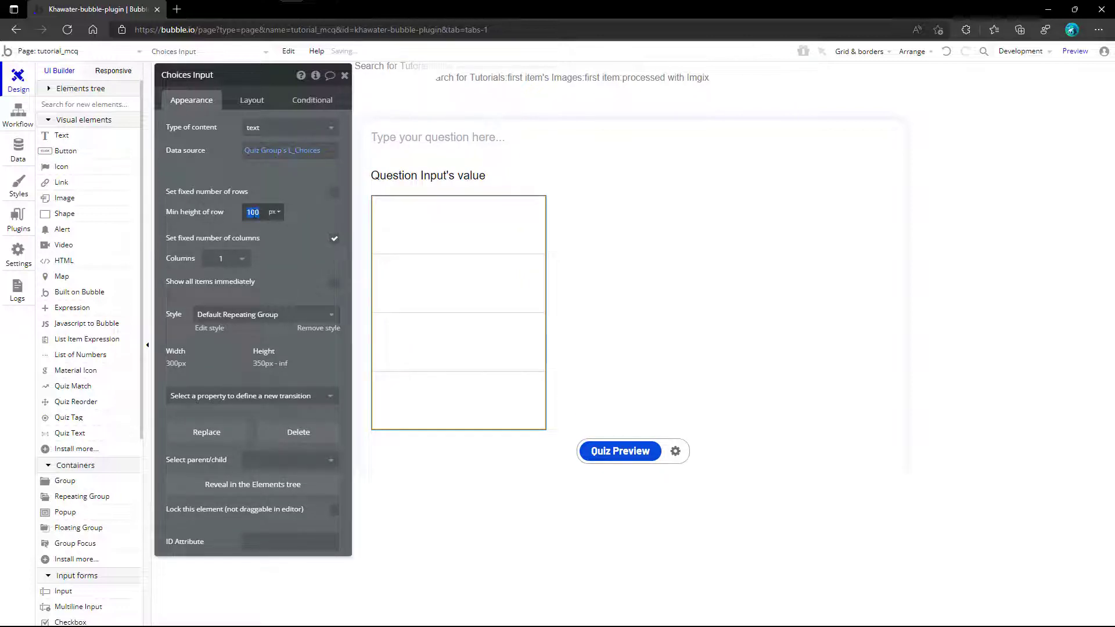
text(46)
- Make Choices Input show all items immediately, and detach its style to set the separator to None
click(291, 238)
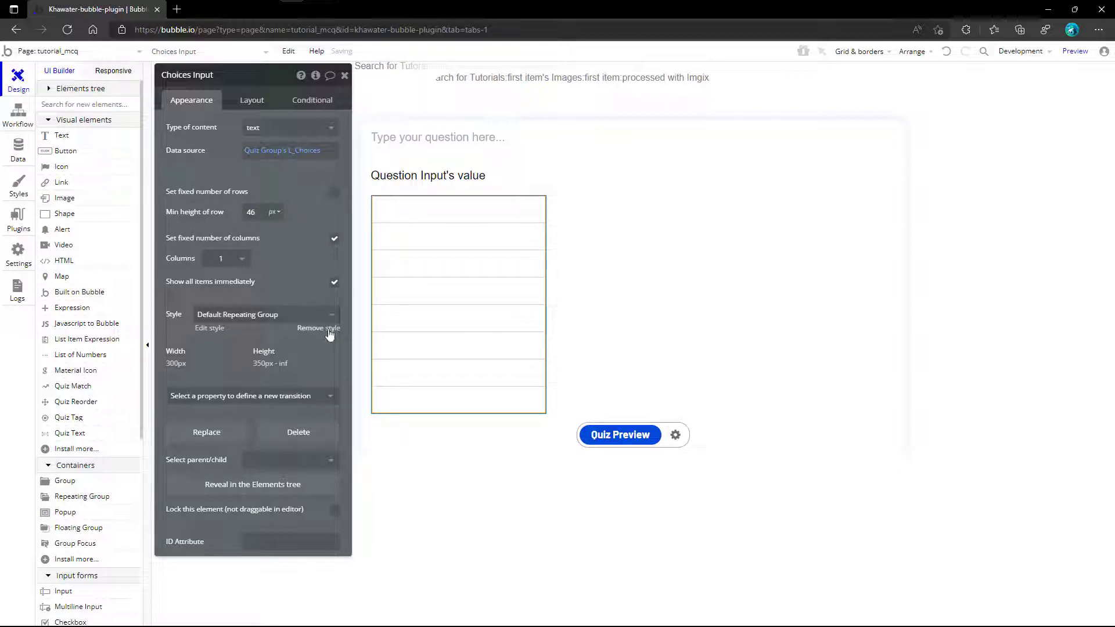
click(241, 302)
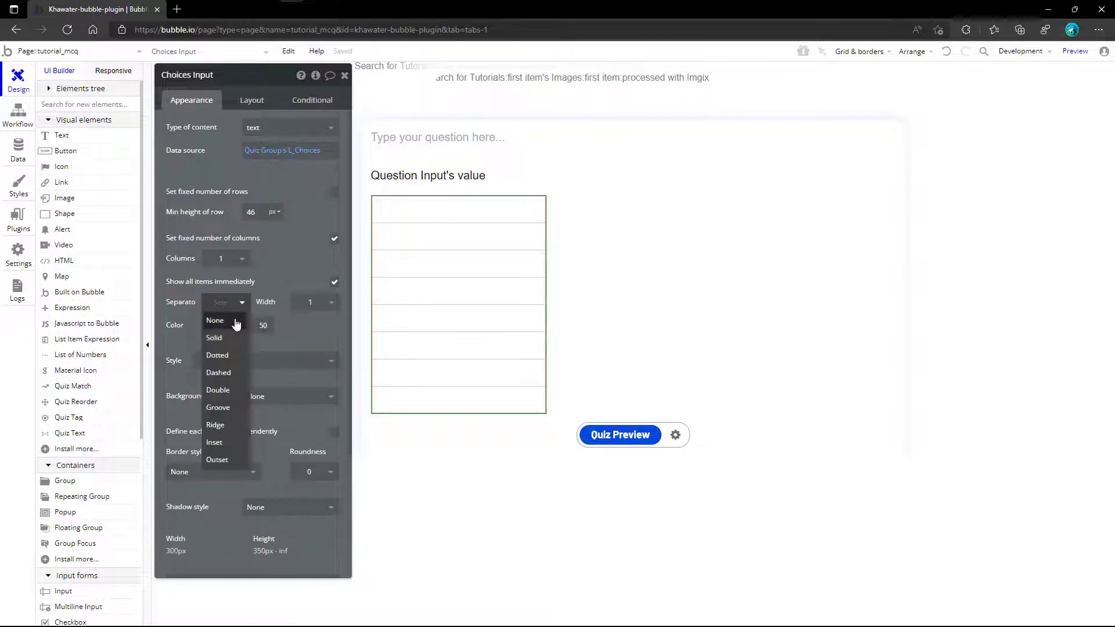
click(236, 320)
- Set the Choices Input cell's container layout to Row
click(252, 100)
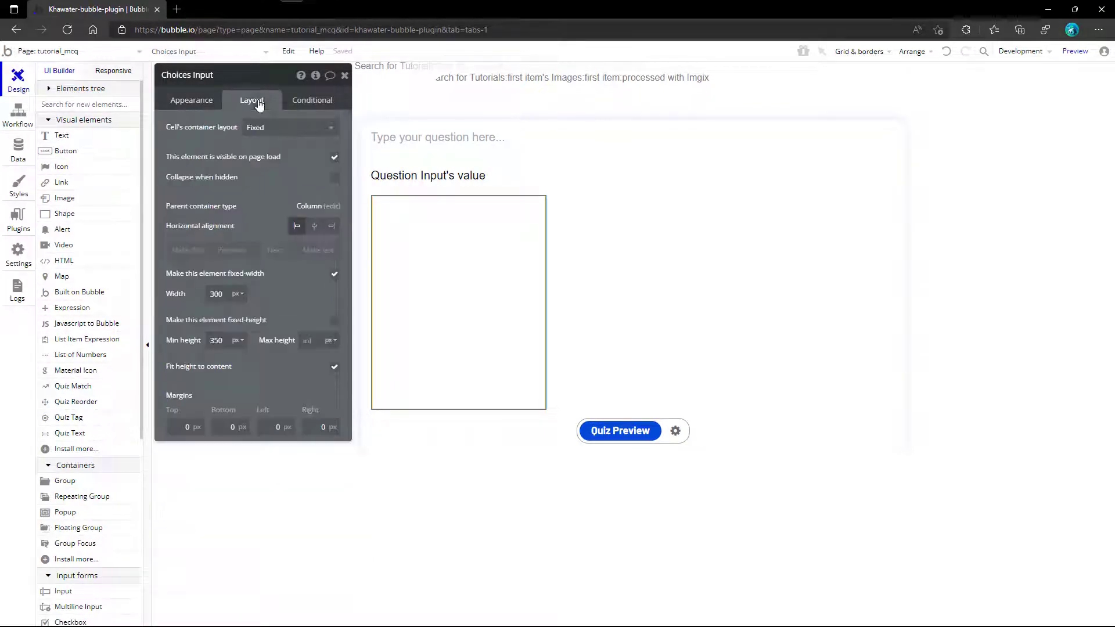
click(277, 128)
click(271, 181)
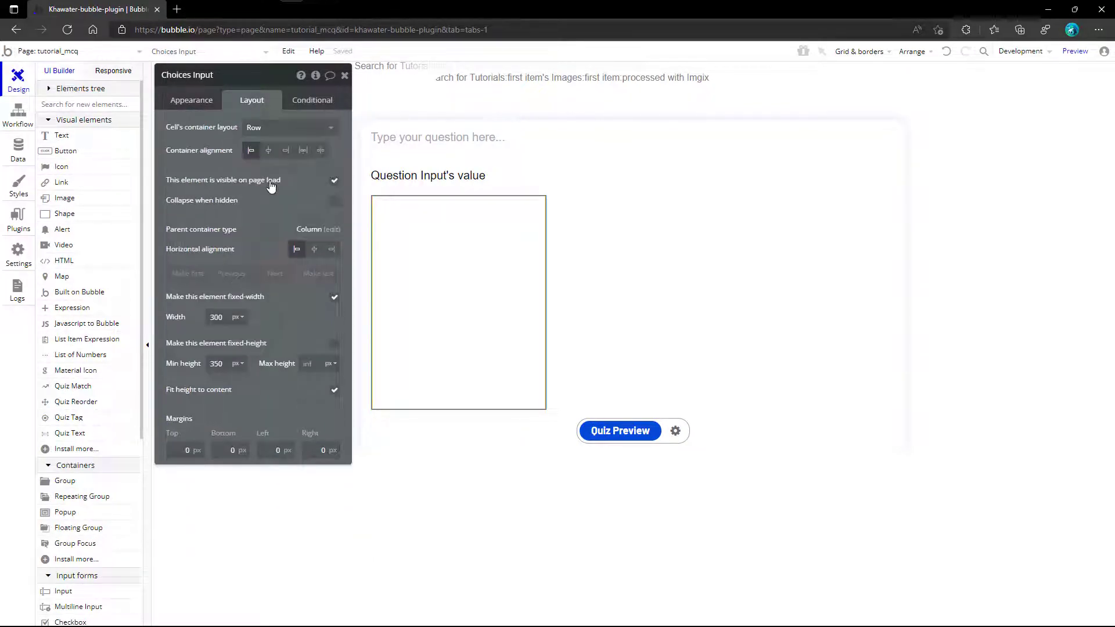
- Set the Choices Input repeating group's width to 100% and its minimum height to 46 px
click(219, 317)
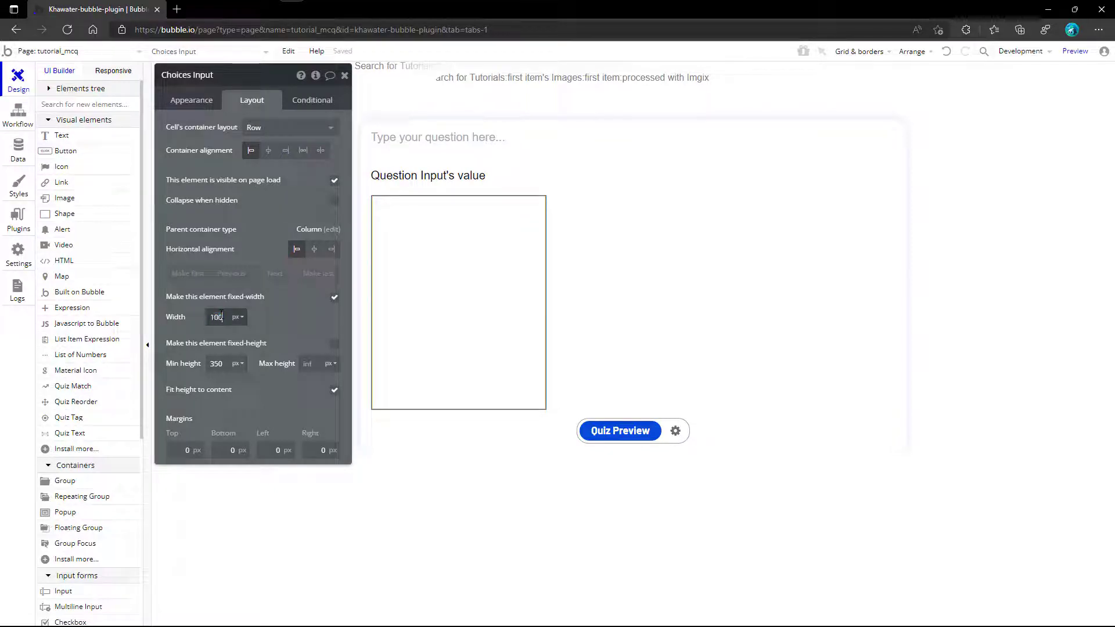
click(237, 317)
click(238, 352)
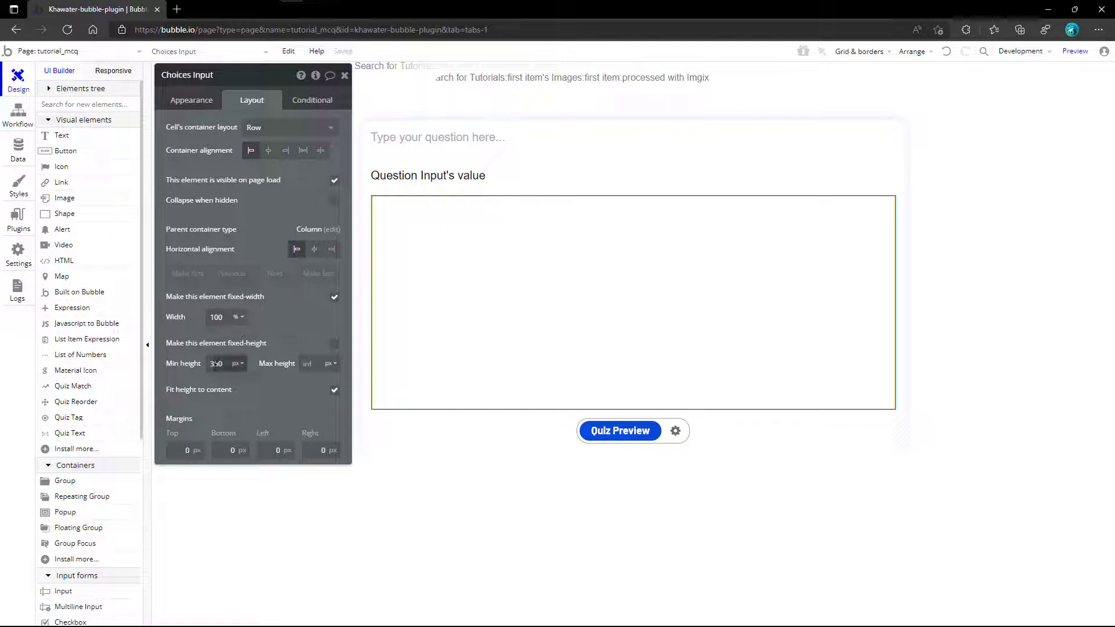
click(215, 366)
text(46)
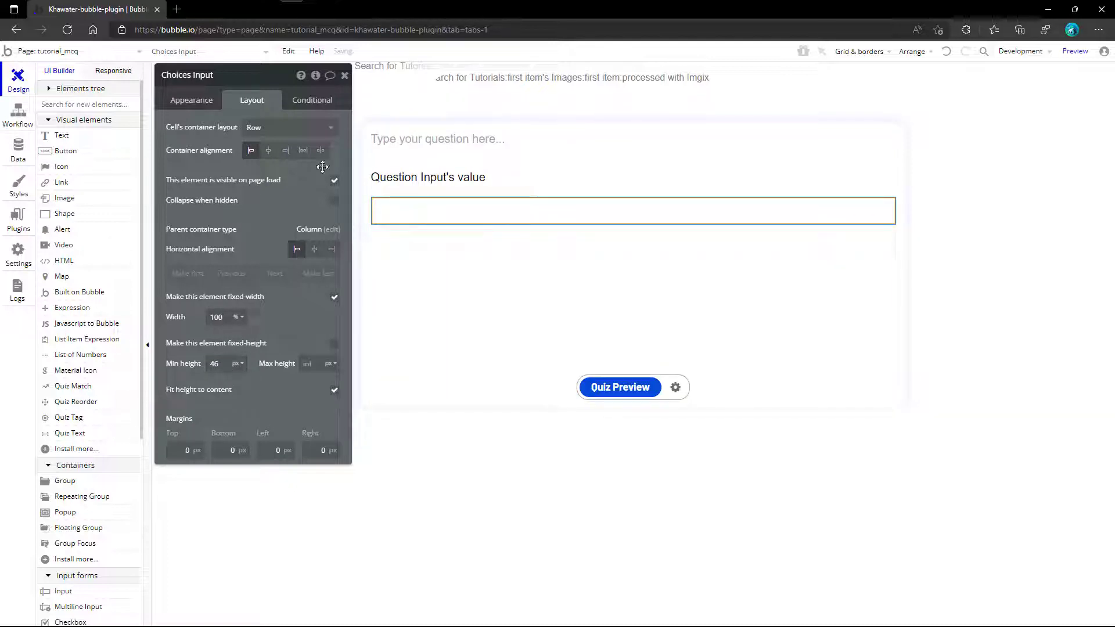
click(346, 78)
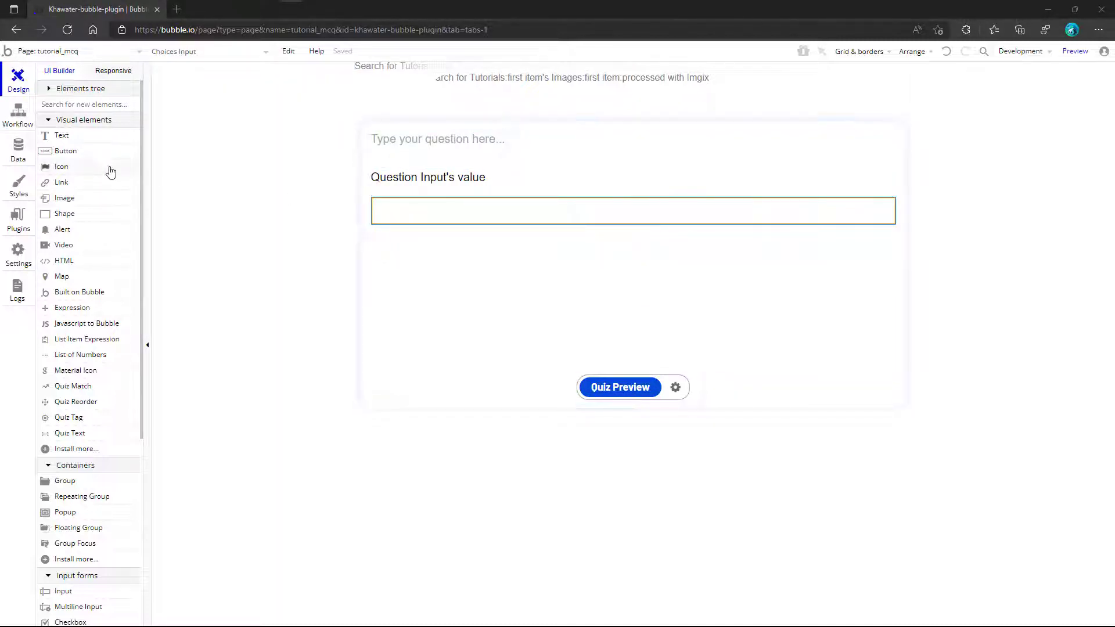
- Check that the Google Material Icons plugin is installed, and place a Material Icon named Delete in the Choices Input cell
click(18, 220)
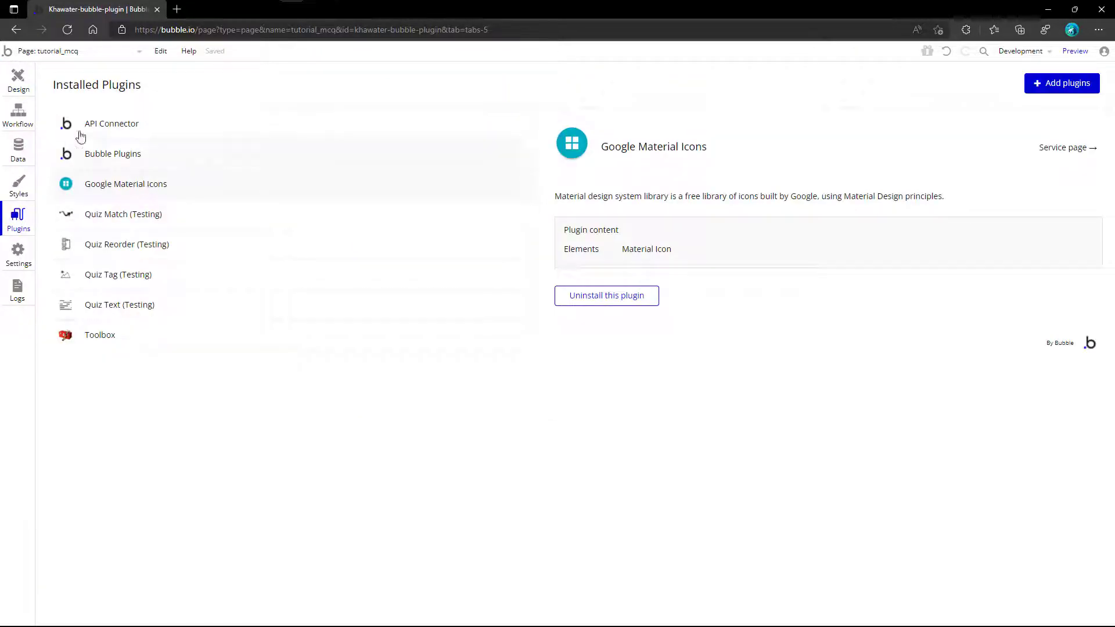
click(18, 80)
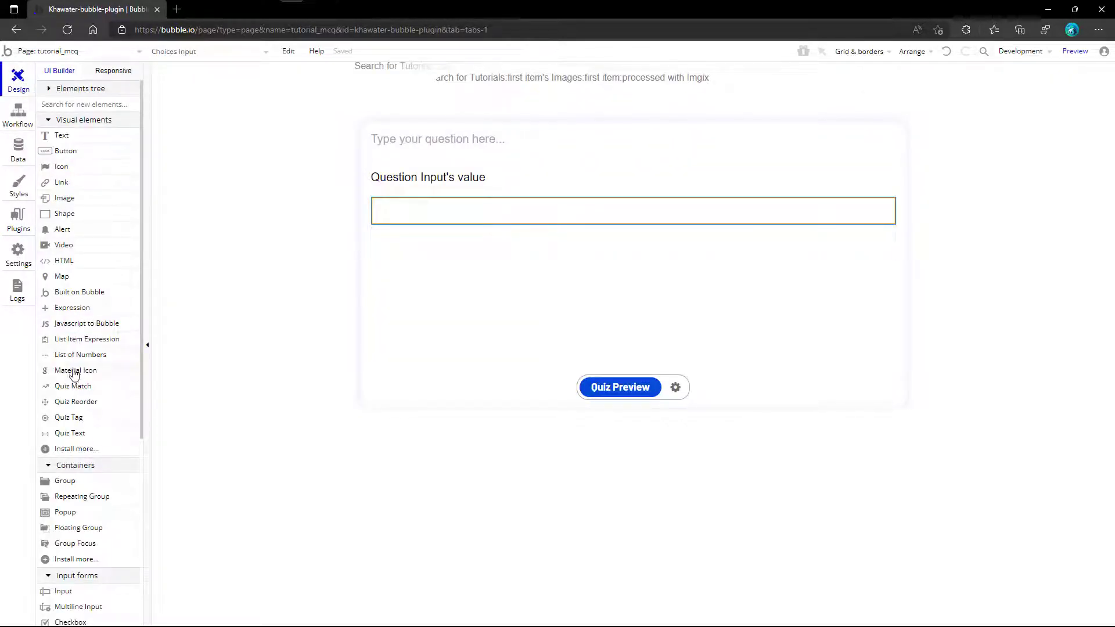
drag(74, 370, 400, 215)
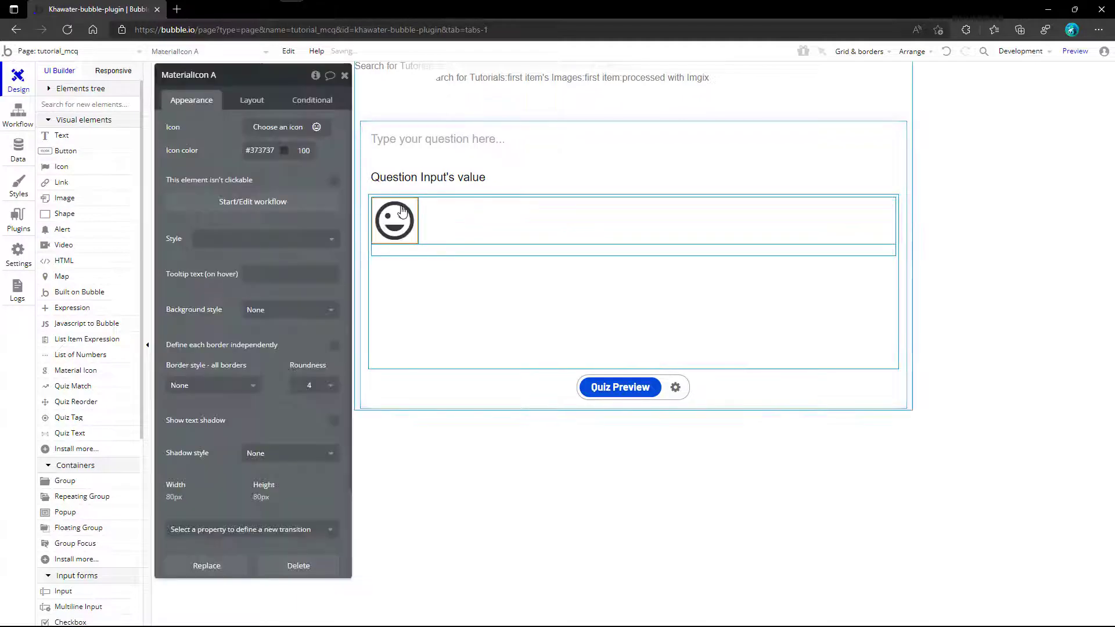
double_click(196, 75)
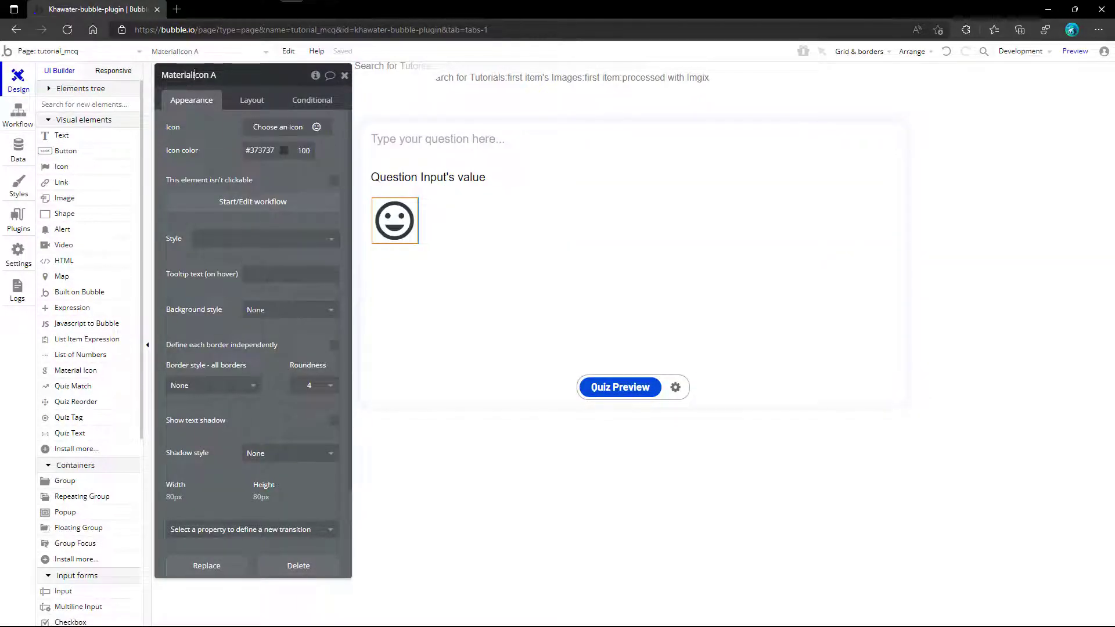
text(Delete)
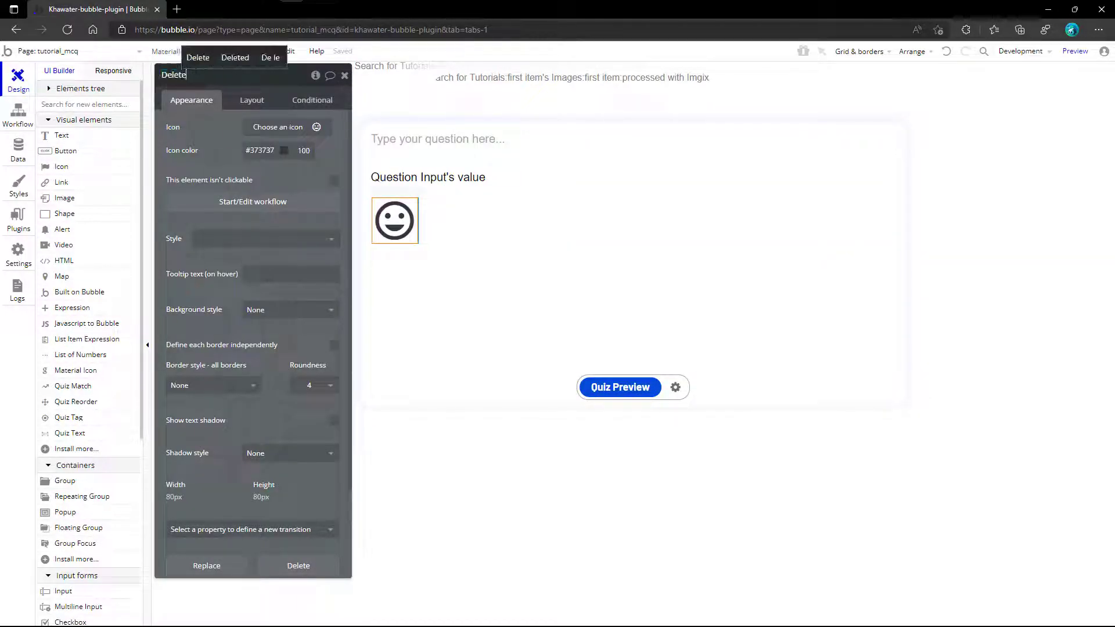
- Change the Delete element's icon to a trash can with an X and color it red (#FF0000)
click(274, 128)
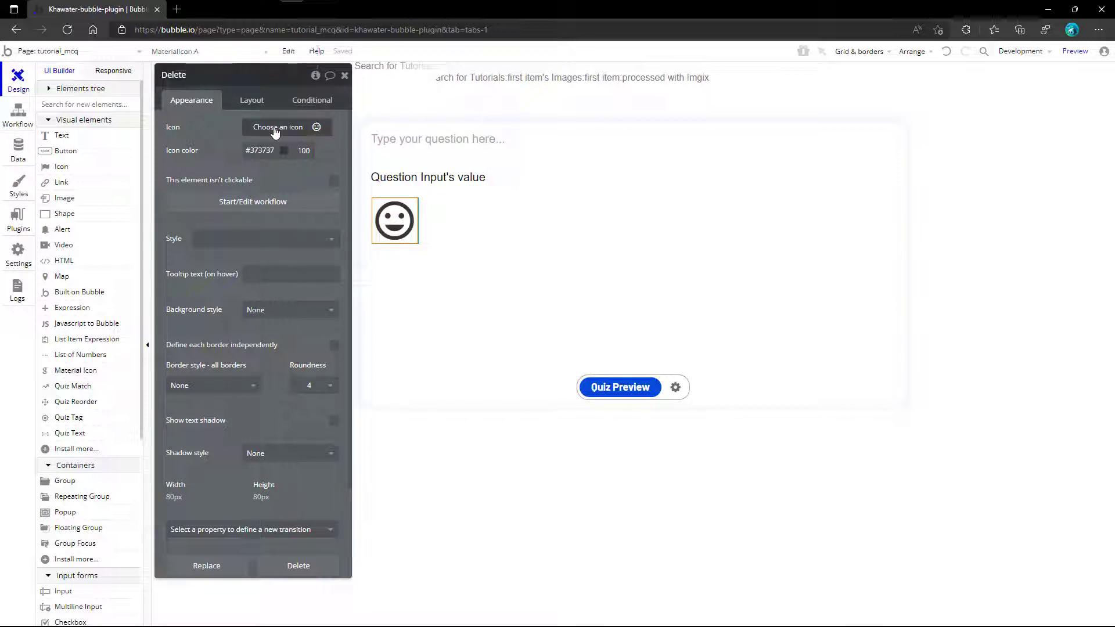
click(274, 131)
text(dele)
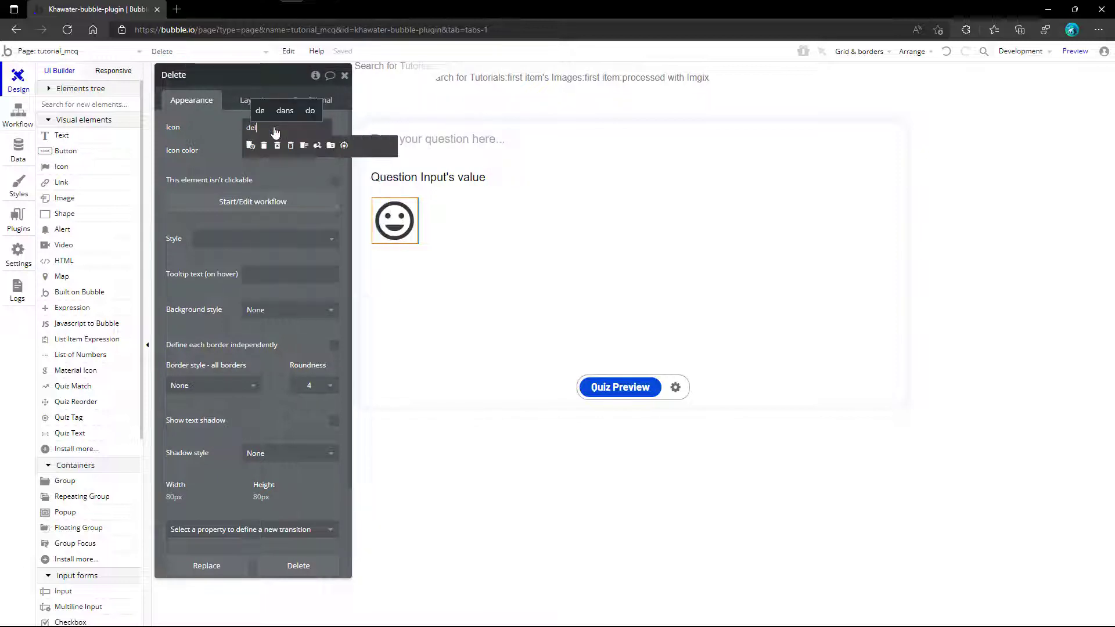
click(278, 144)
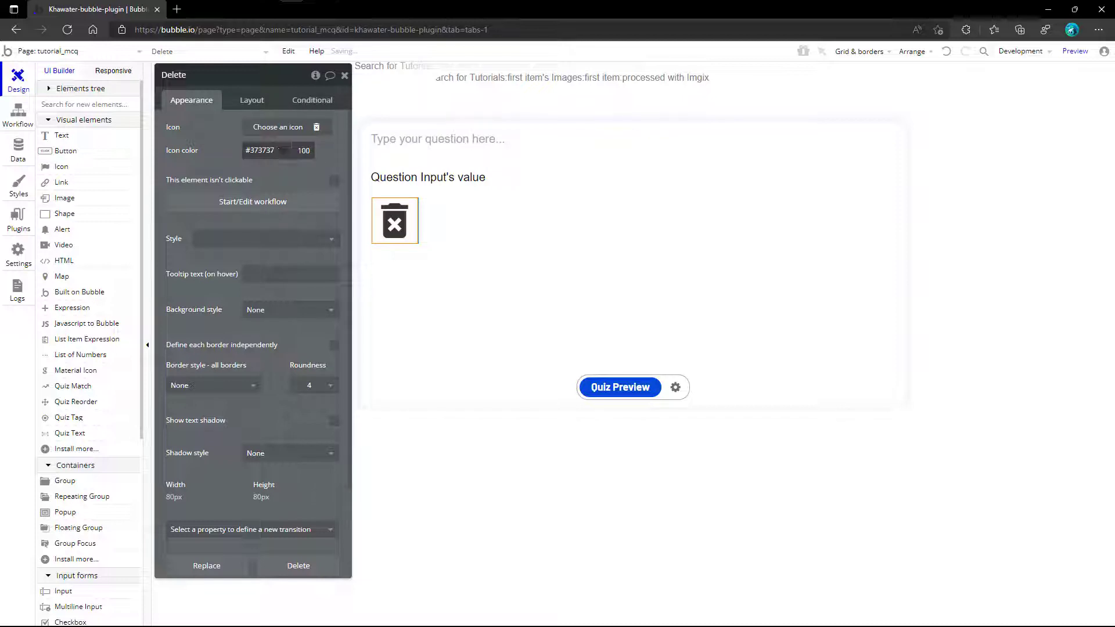
click(279, 151)
click(281, 255)
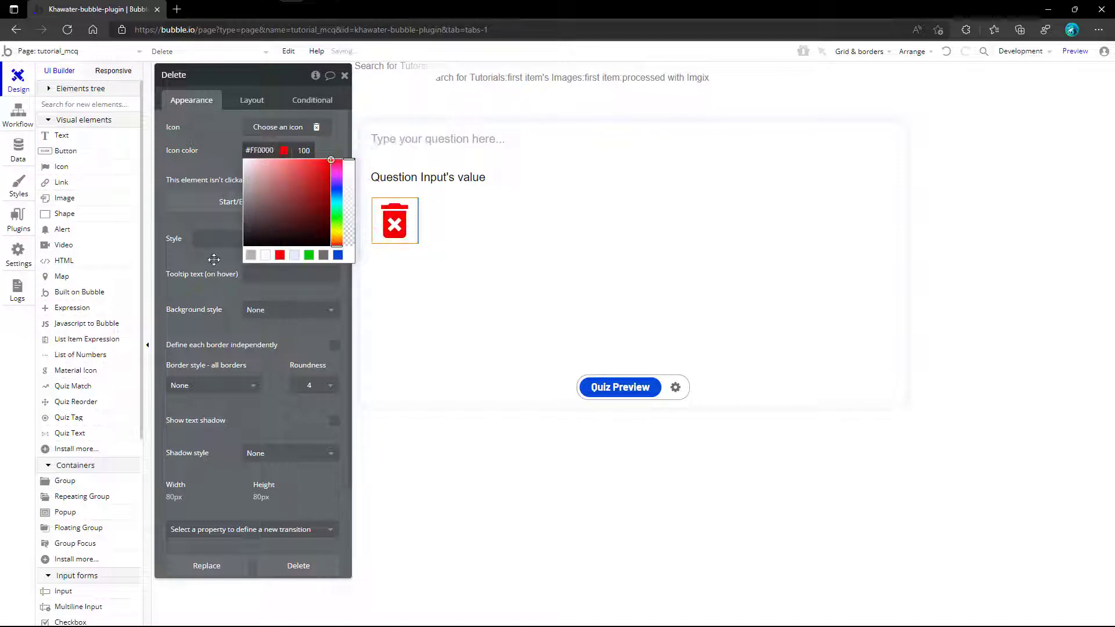
- Set the Delete icon's hover tooltip text to "Delete option"
click(262, 275)
text(De)
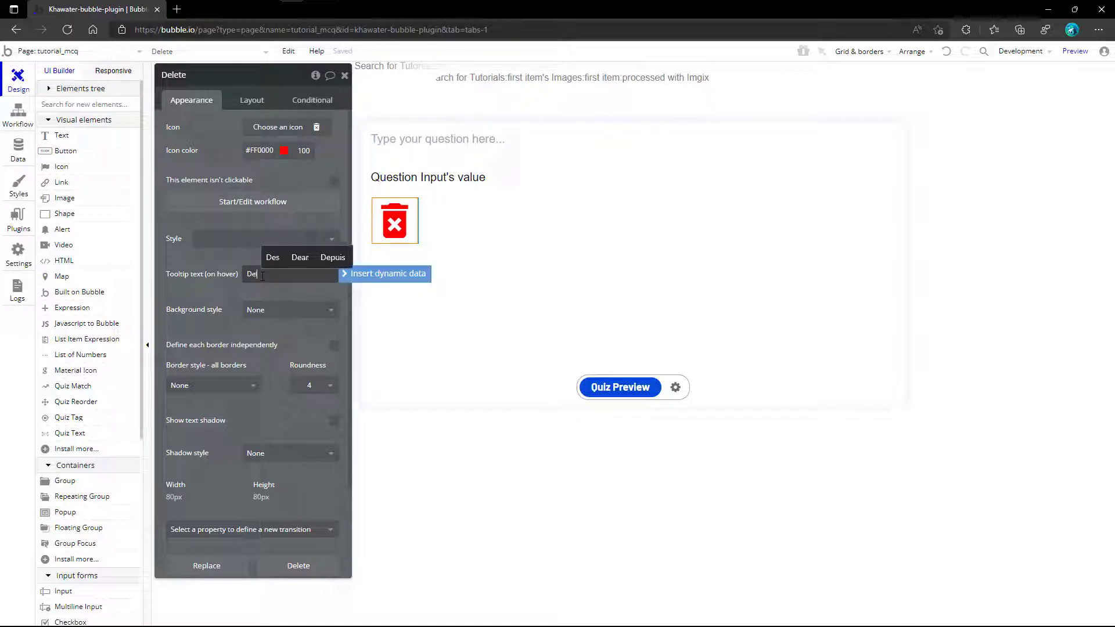
text(lete option)
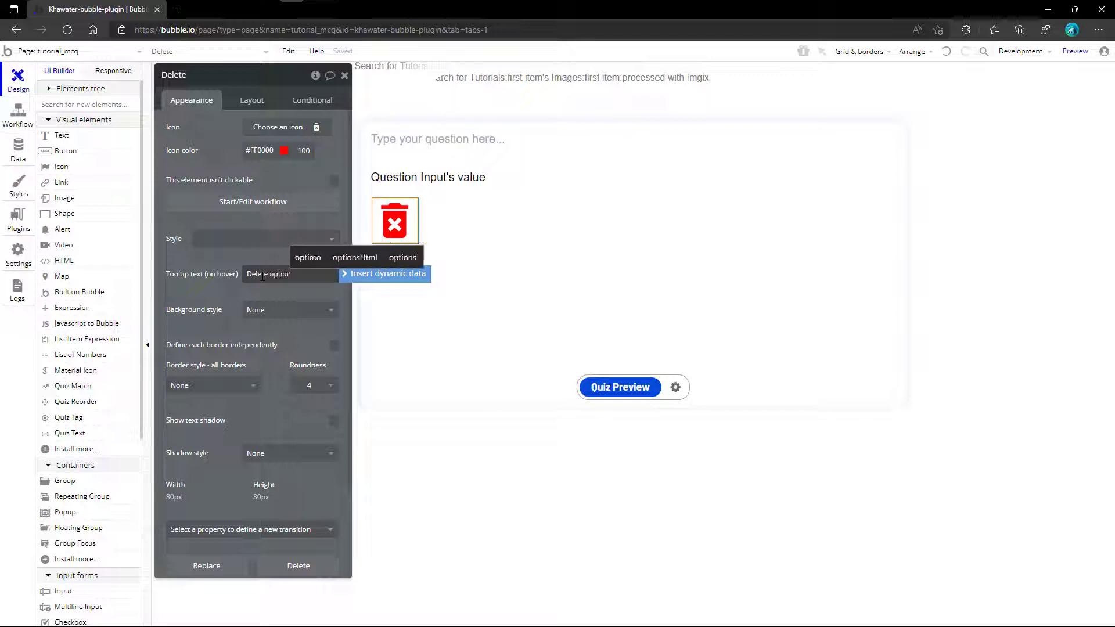
click(265, 291)
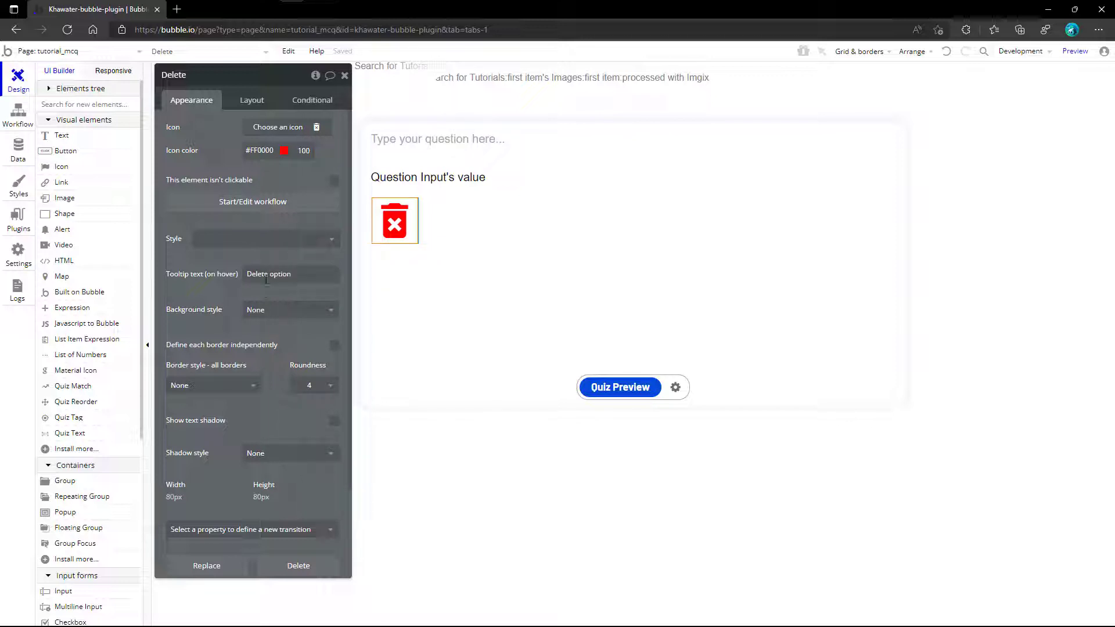
- Make the Delete icon fixed-width and center it vertically in its row
click(257, 103)
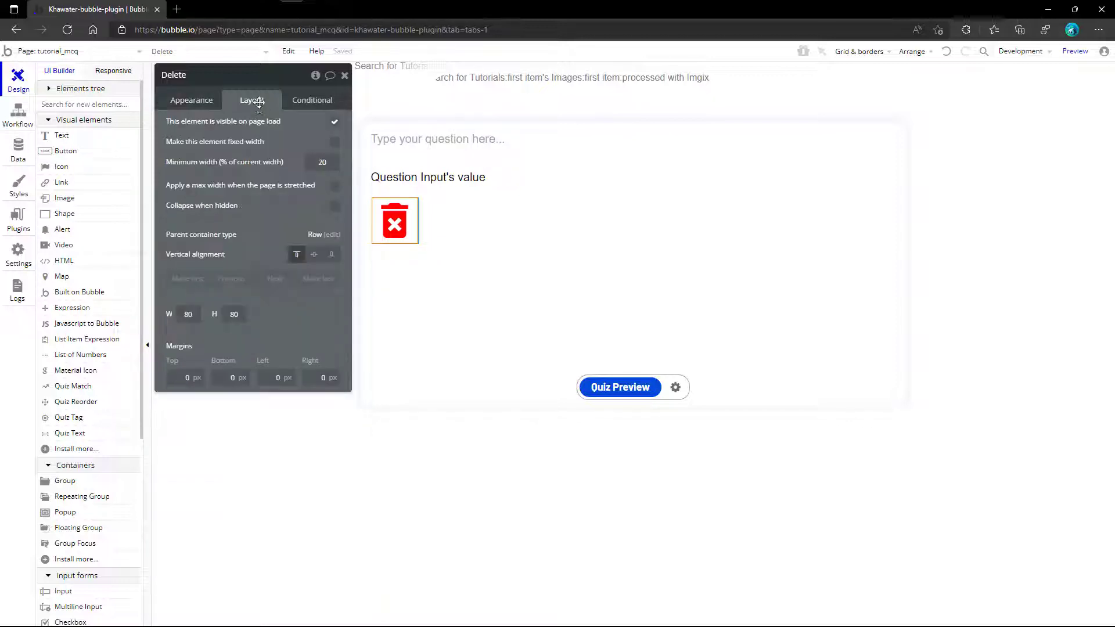
click(336, 143)
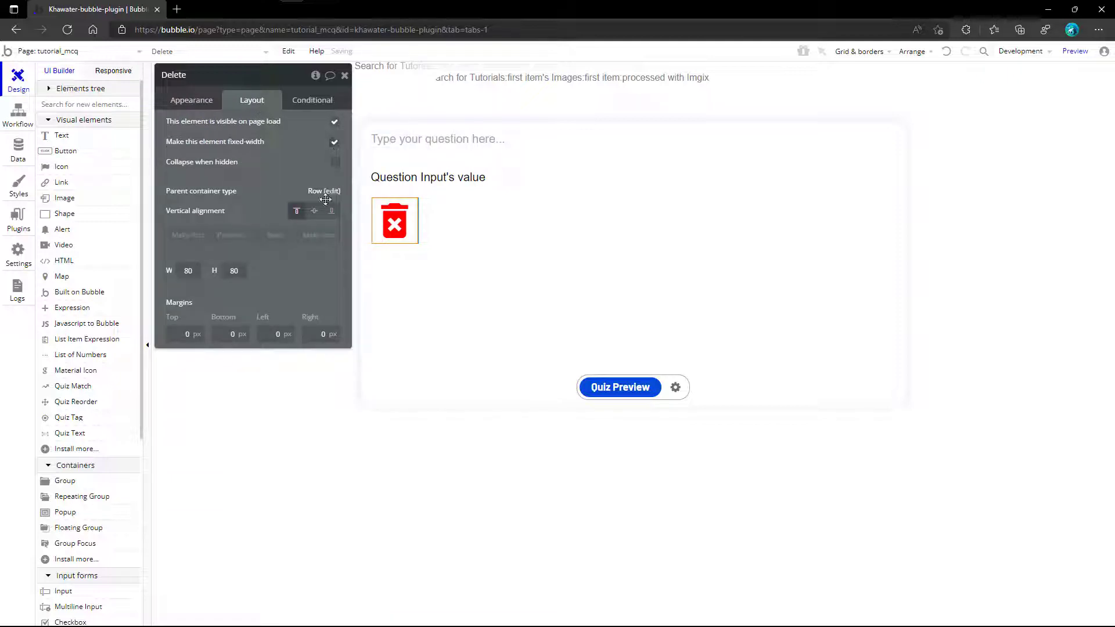
click(315, 211)
- Set the Delete icon's width and height to 36 each
double_click(189, 272)
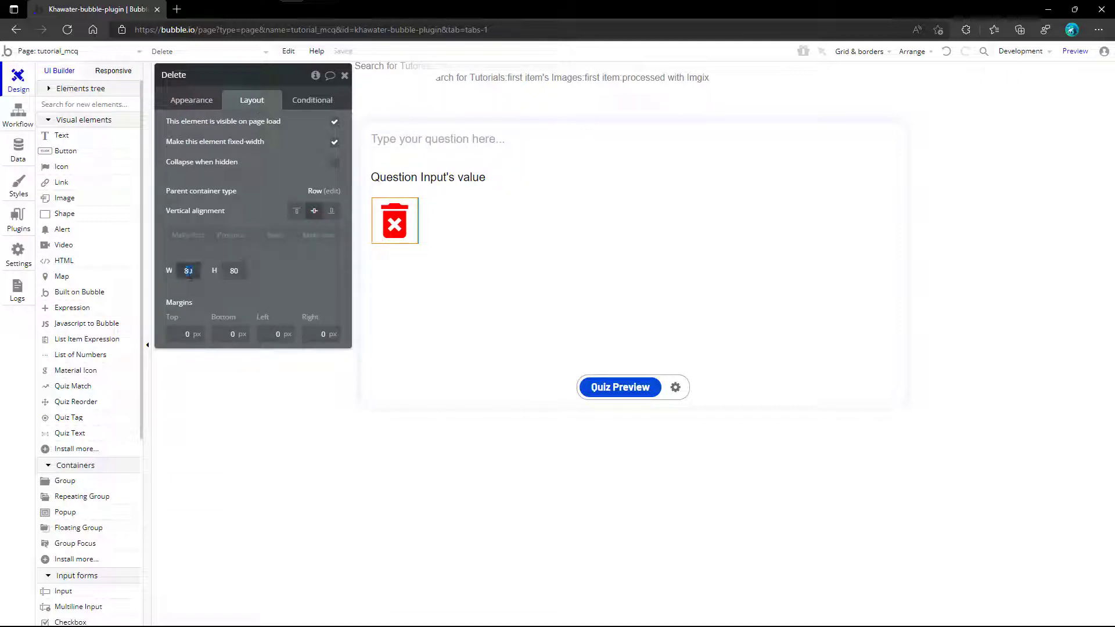
key(BackSpace)
text(35)
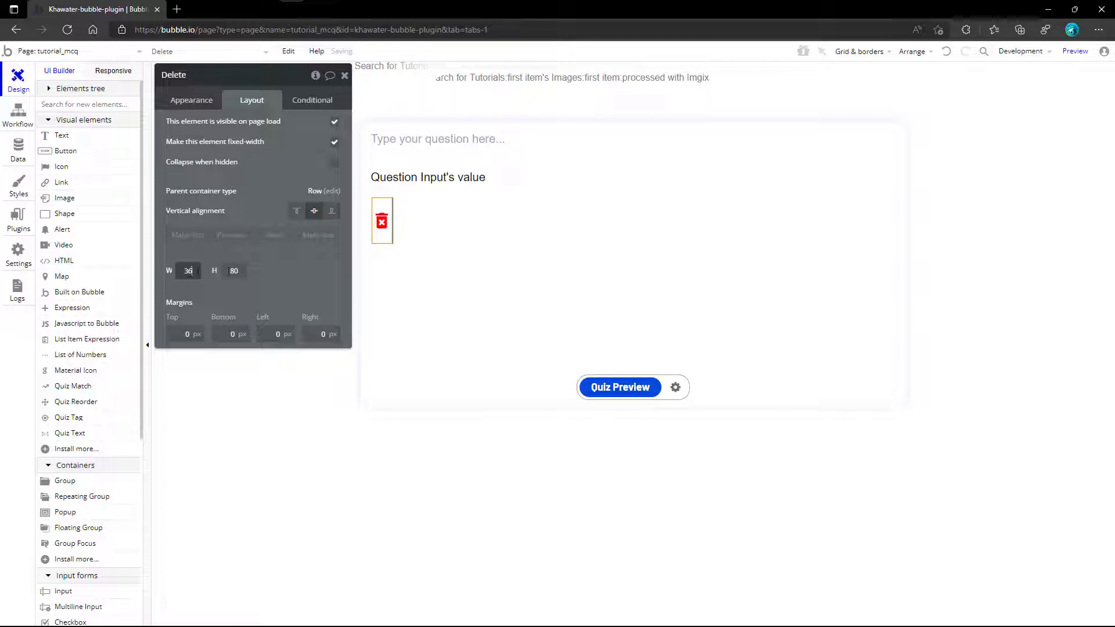
key(Tab)
text(36)
click(276, 271)
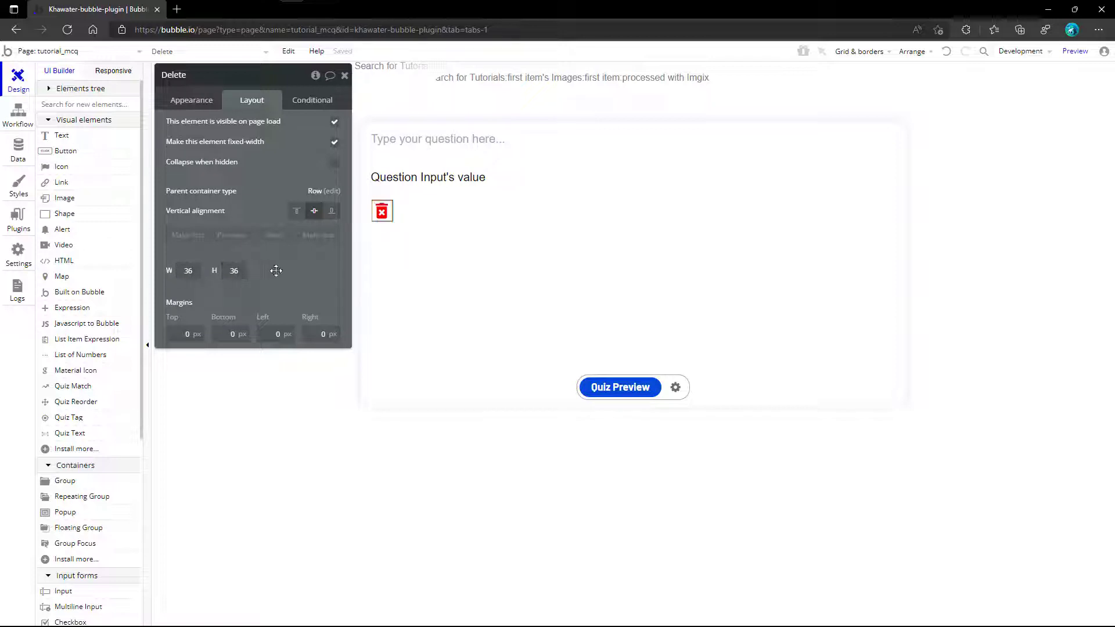
click(344, 75)
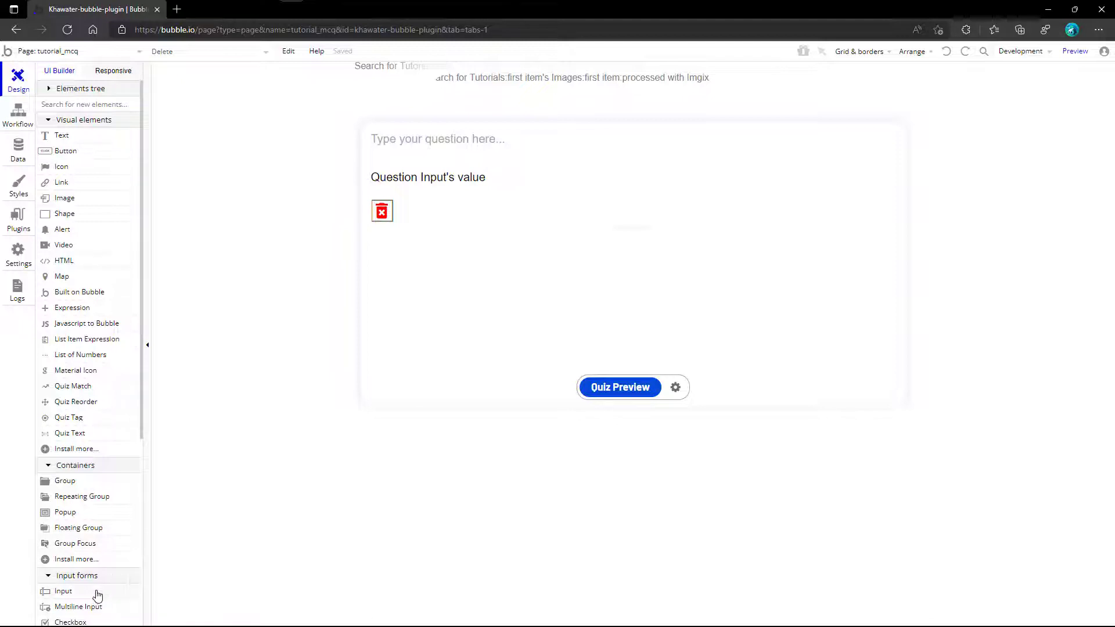
- Place an input element beside the Delete icon in the Choices Input cell and name it Option Input
drag(97, 595, 414, 214)
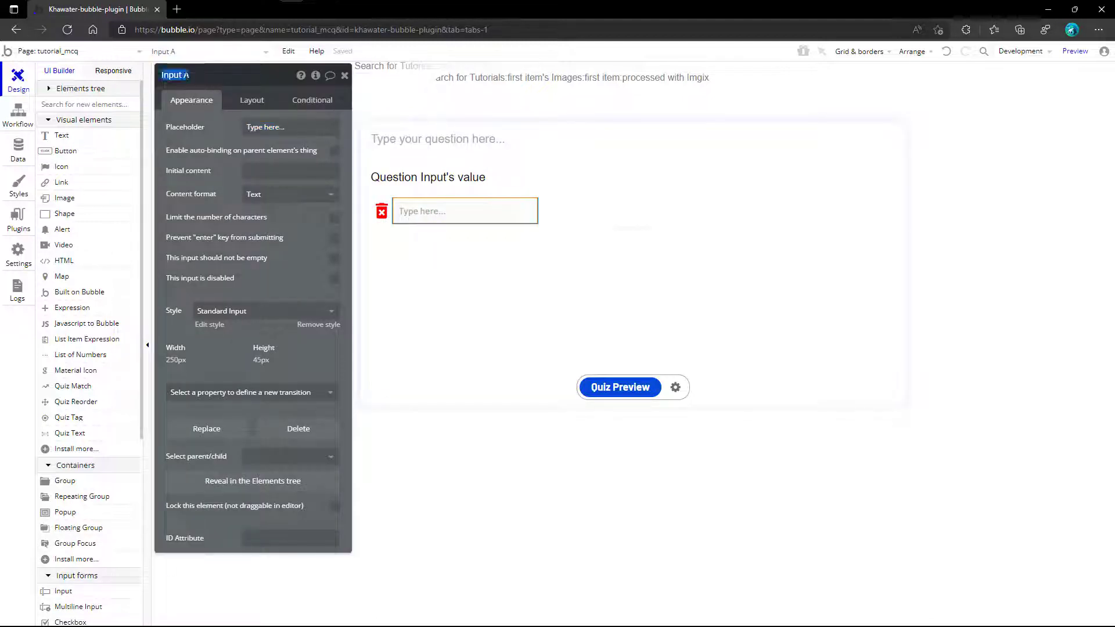
text(O)
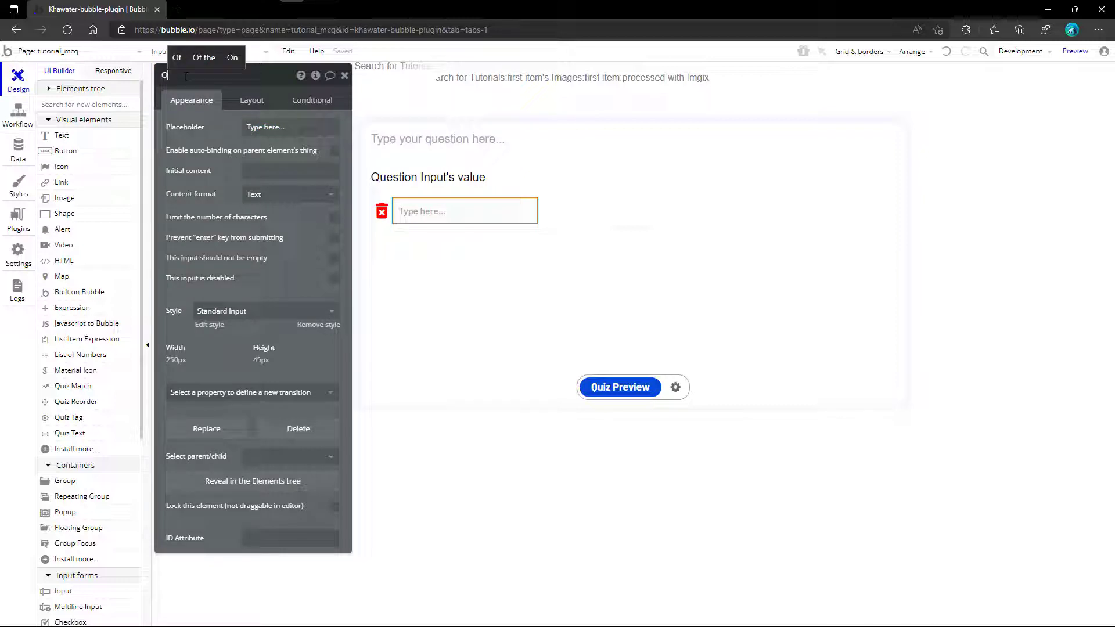
text(ption I)
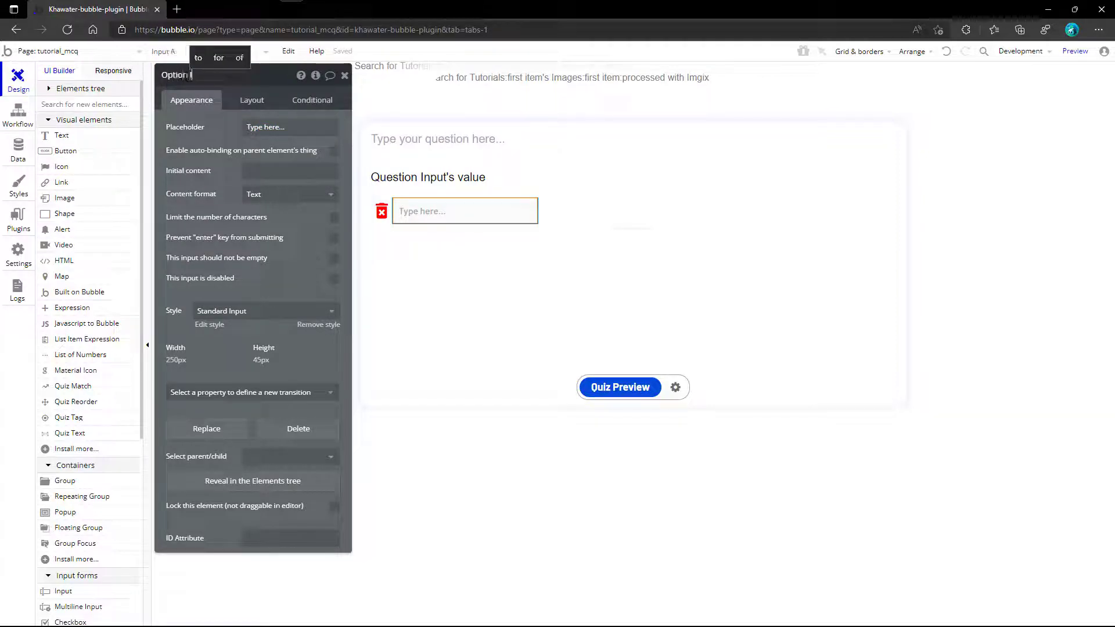
text(nput)
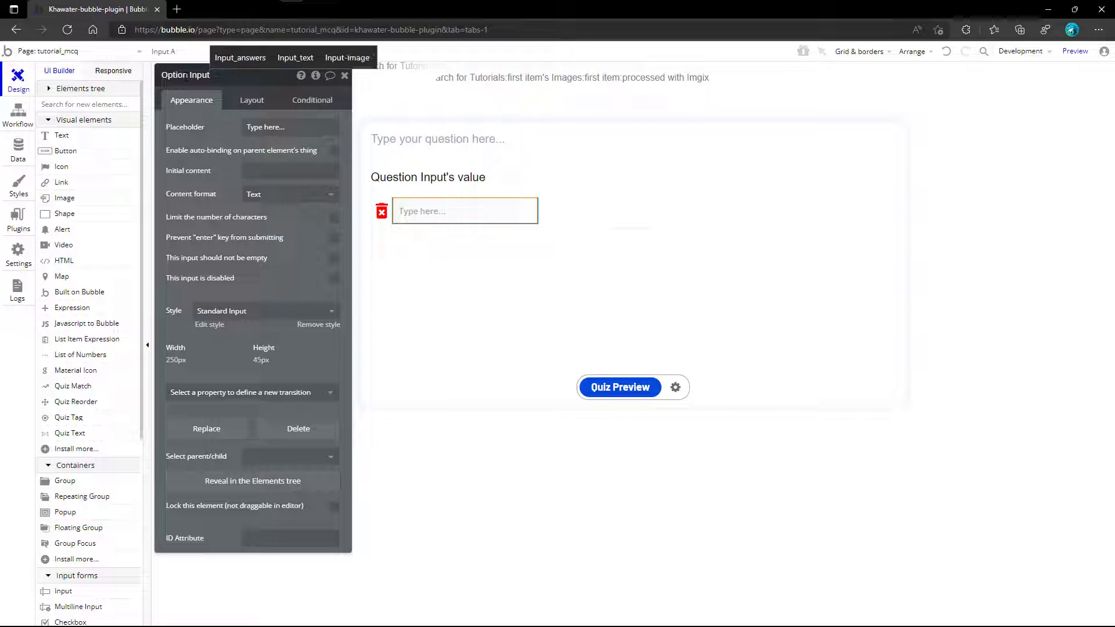
- Set the Option Input's placeholder to "option" followed by the dynamic value Current cell's index
click(251, 126)
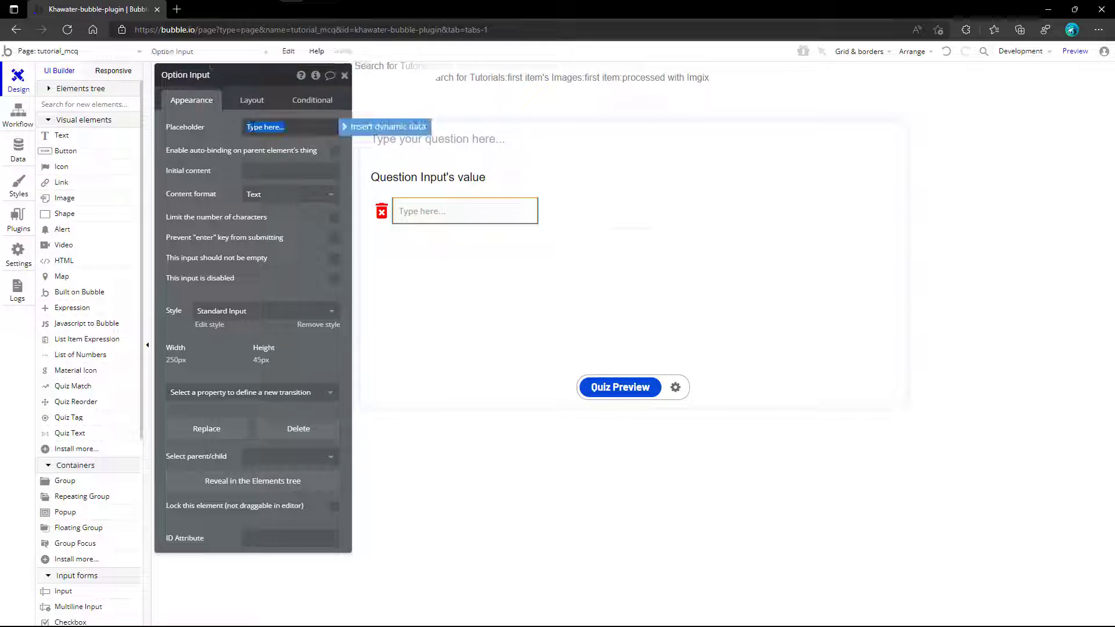
text(o)
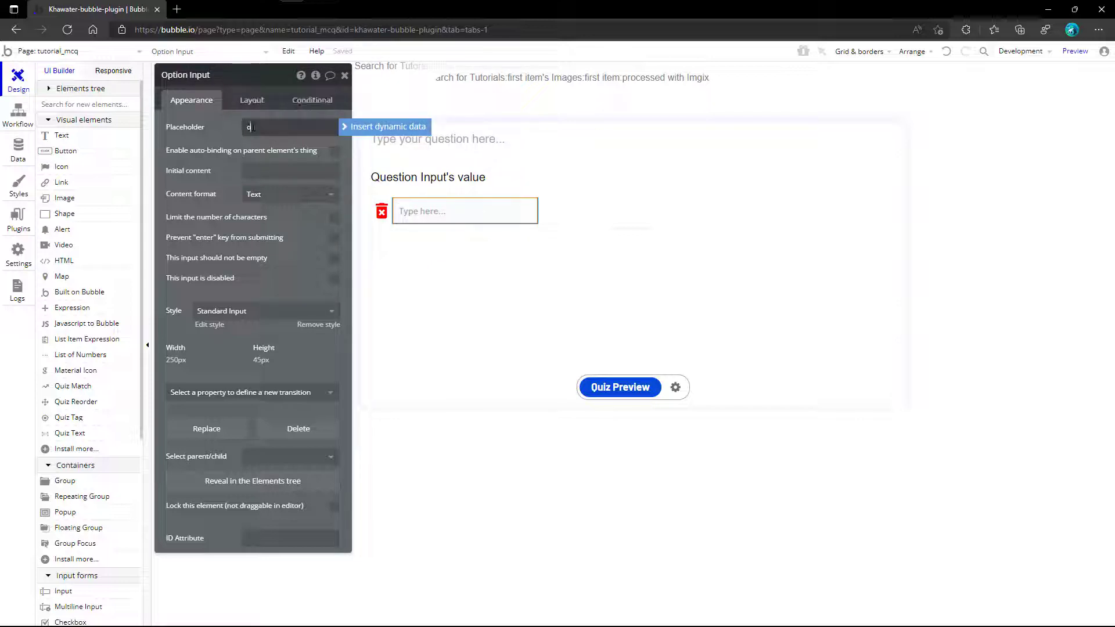
text(ption)
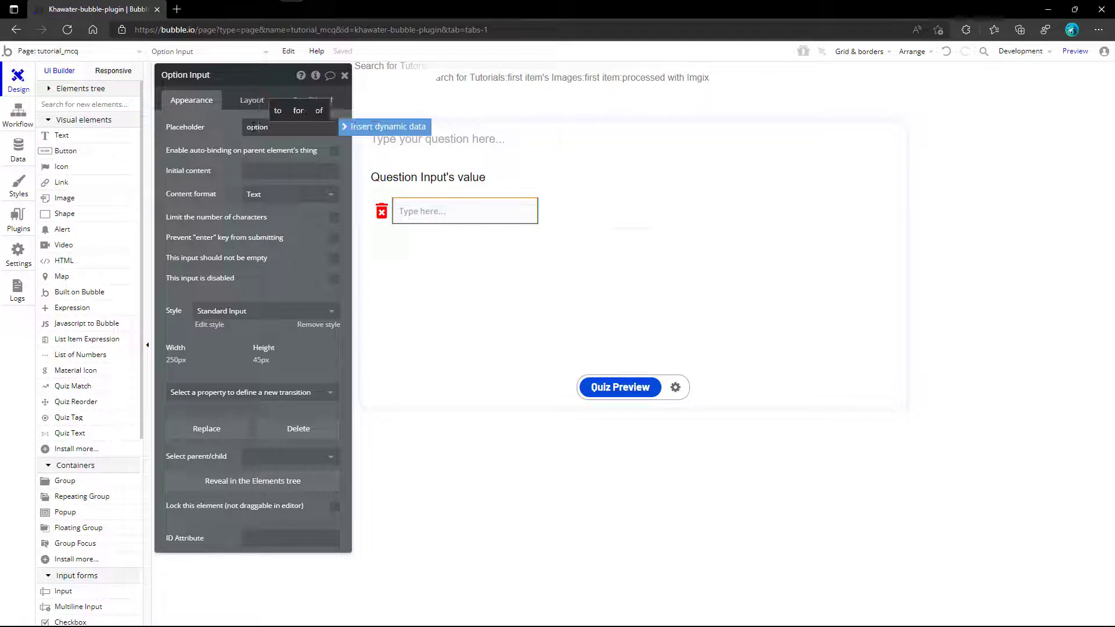
click(343, 133)
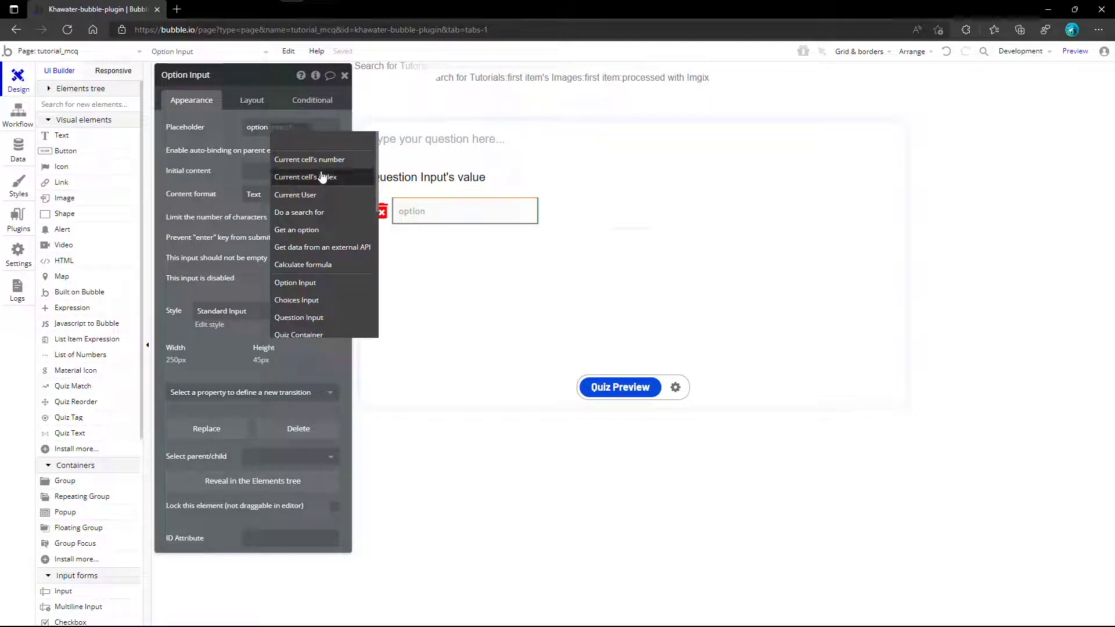
click(324, 175)
- Set the Option Input's initial content to Quiz Group's L_Choices:item #Current cell's index
click(276, 178)
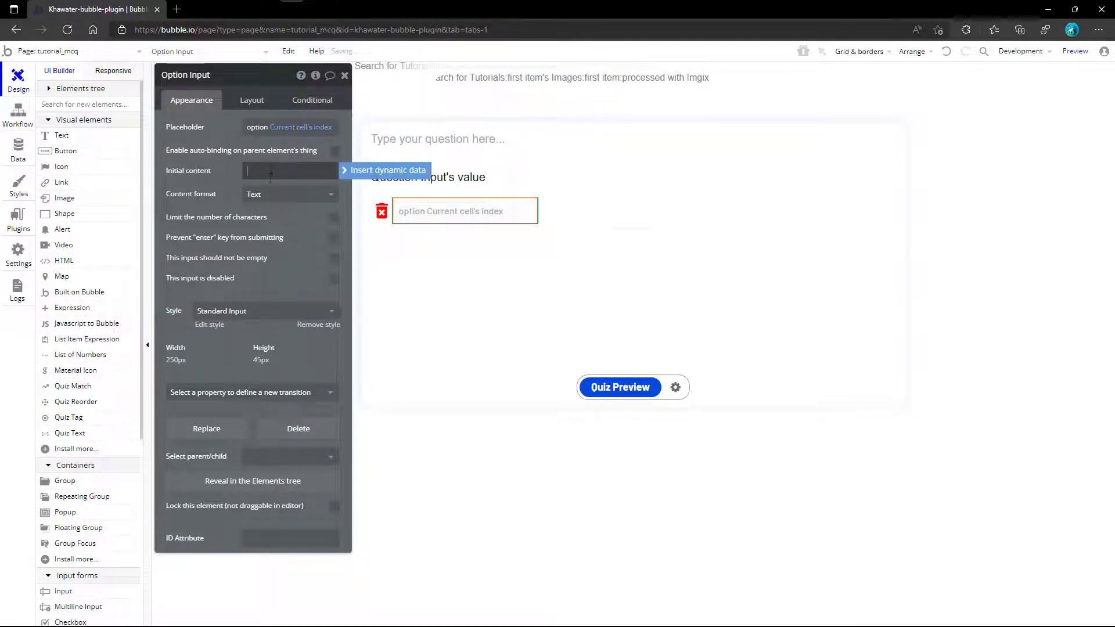
click(342, 172)
text(q)
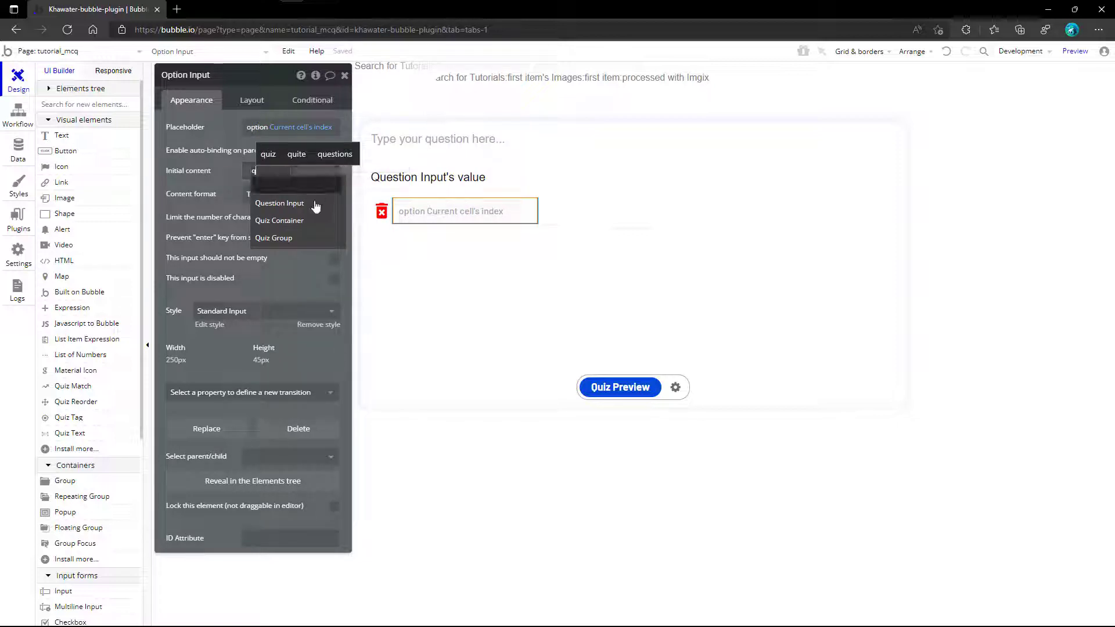
click(284, 238)
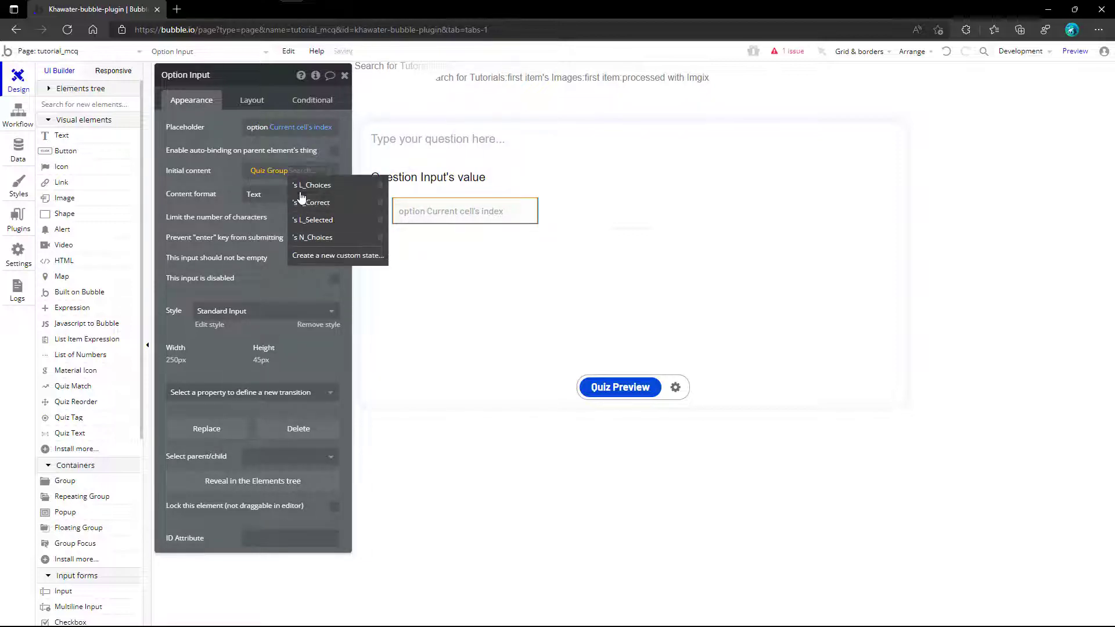
click(302, 187)
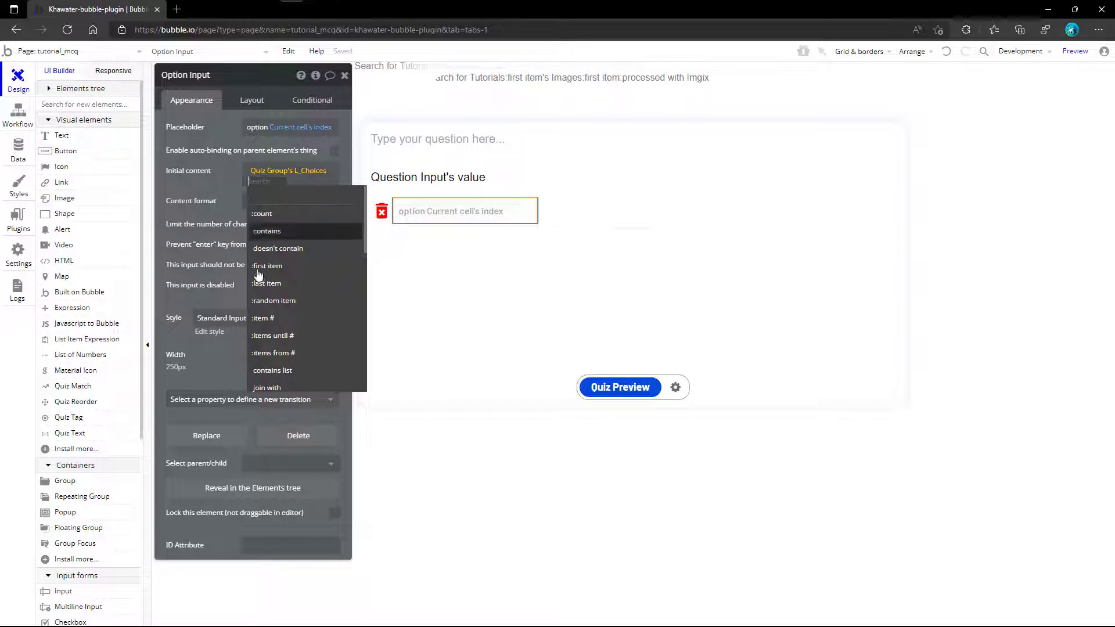
click(262, 318)
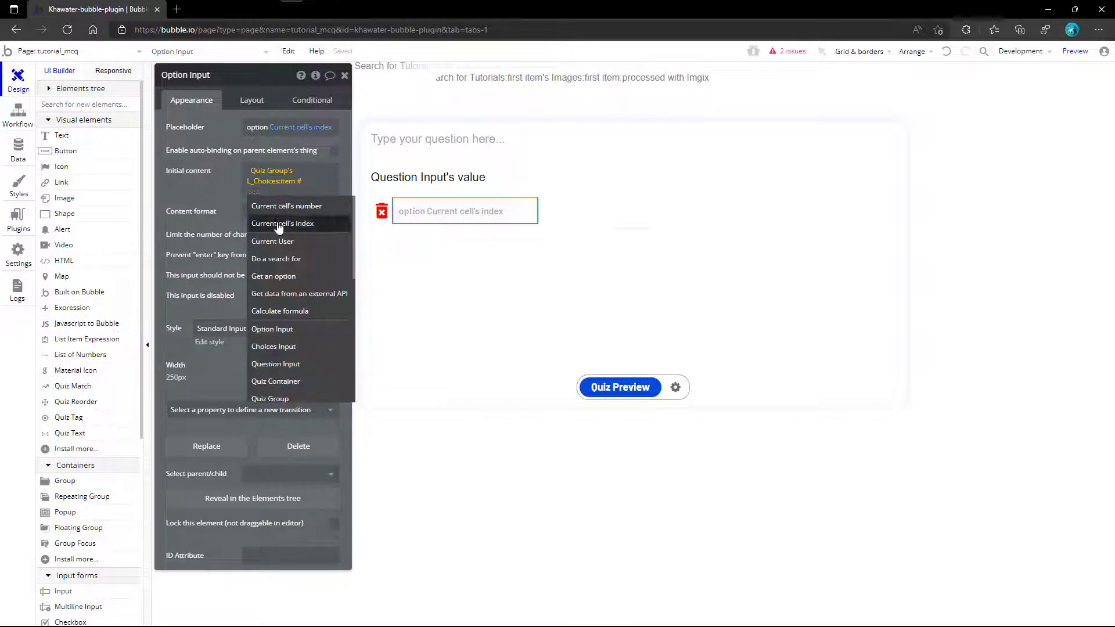
click(280, 224)
- Prevent the "enter" key from submitting the Option Input and require that it is not empty
click(334, 256)
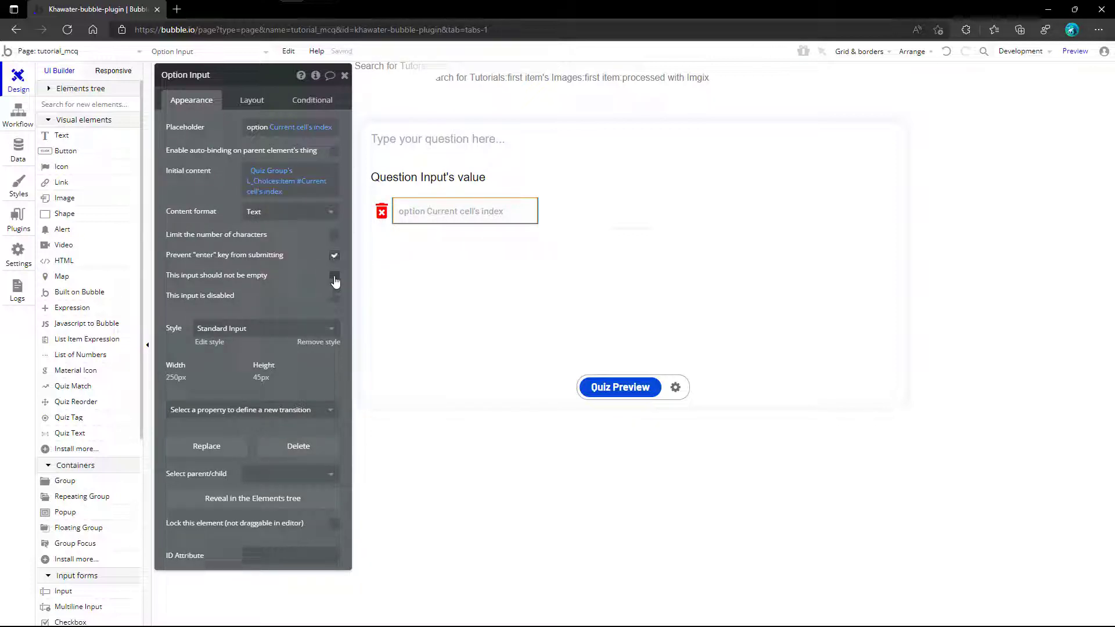
click(335, 277)
- Remove the Option Input's predefined style and set its font size to 18
click(319, 342)
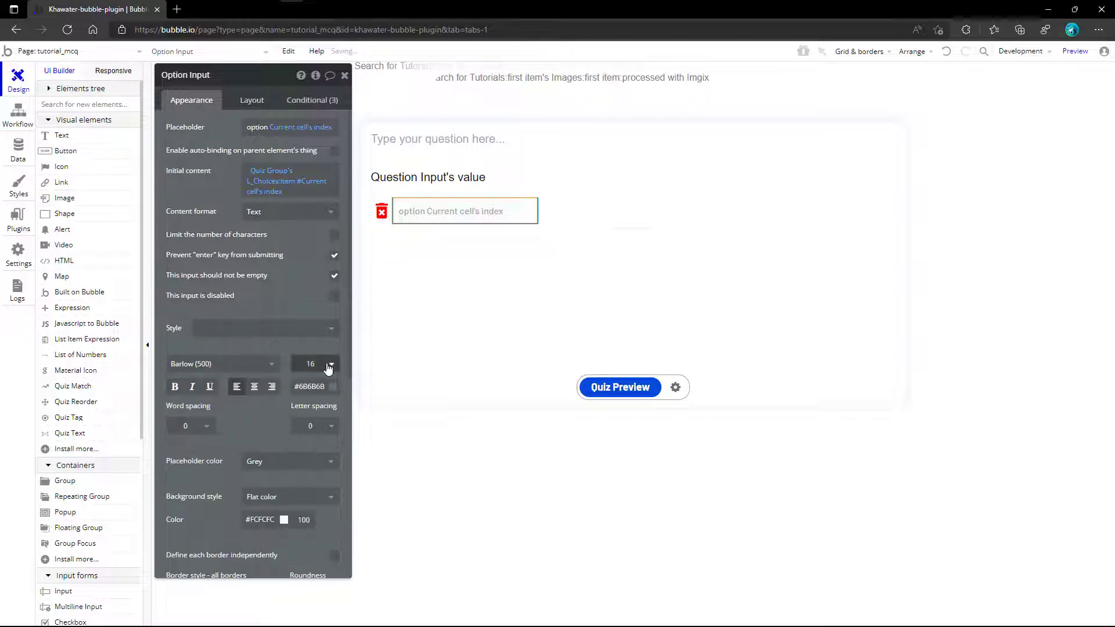
click(331, 365)
click(318, 520)
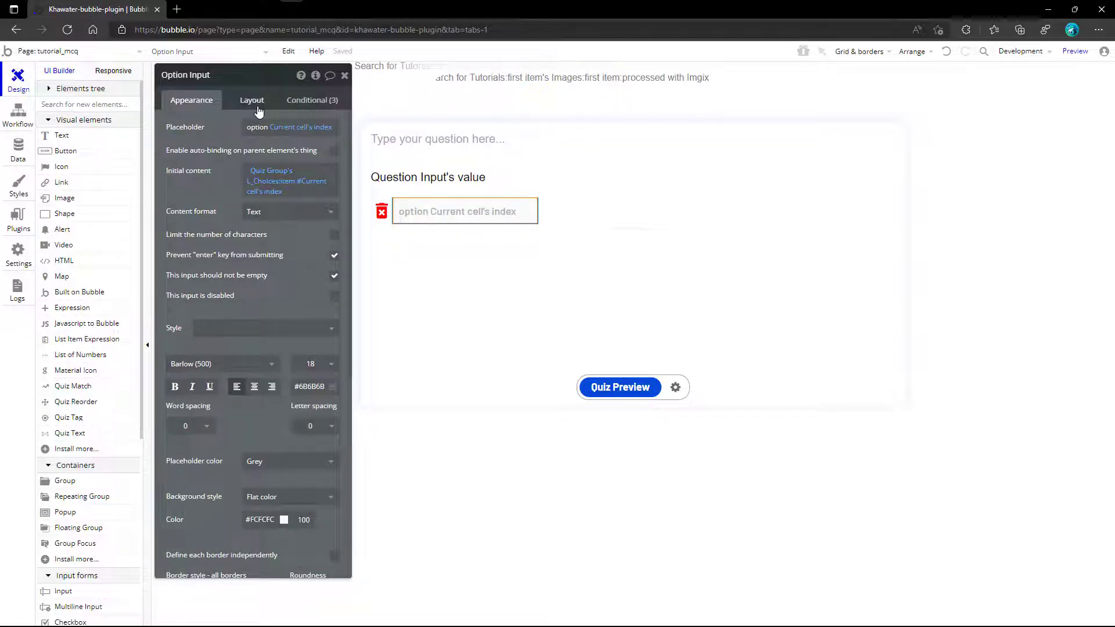
- Center the Option Input vertically and make its width flexible with a minimum width of 0
click(259, 111)
click(313, 191)
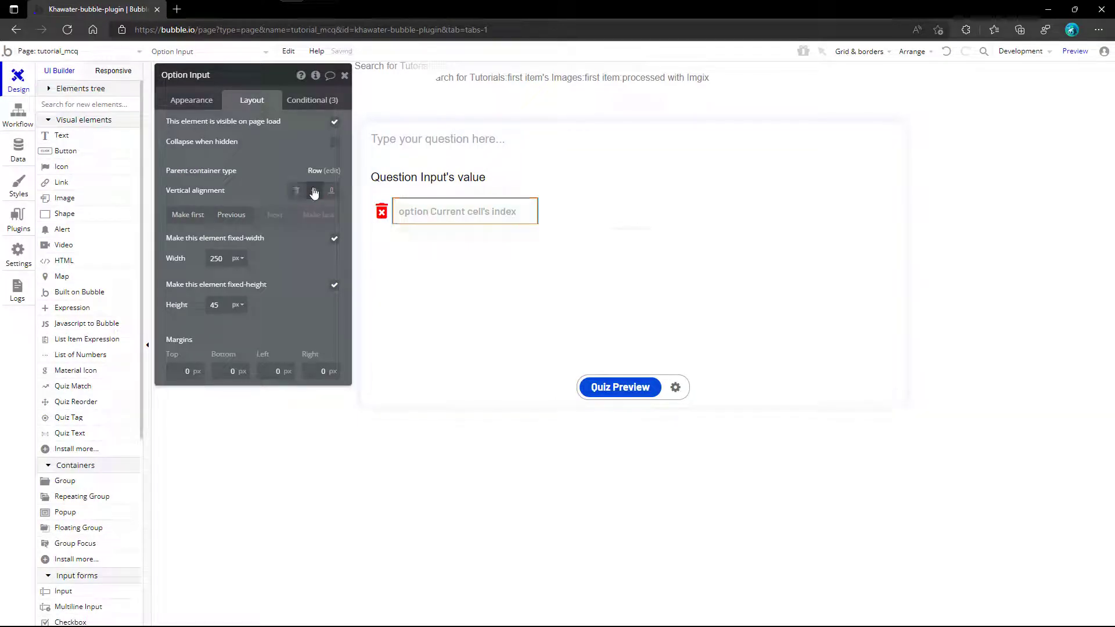
click(334, 239)
click(222, 259)
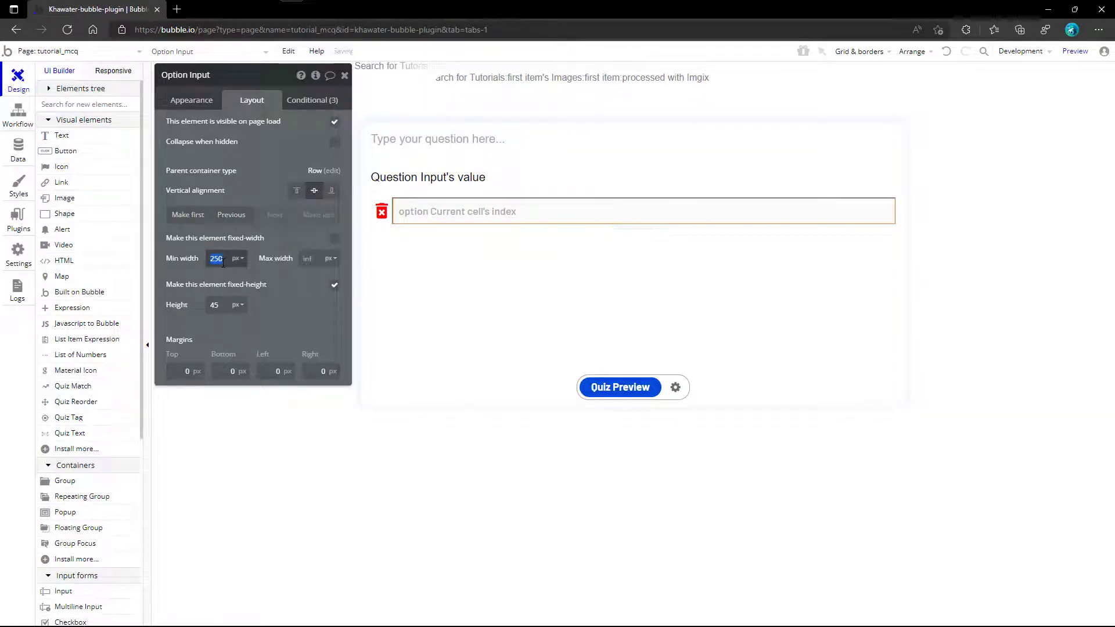
- Set the Option Input's height to 36 px and its left and right margins to 5 px each
click(223, 306)
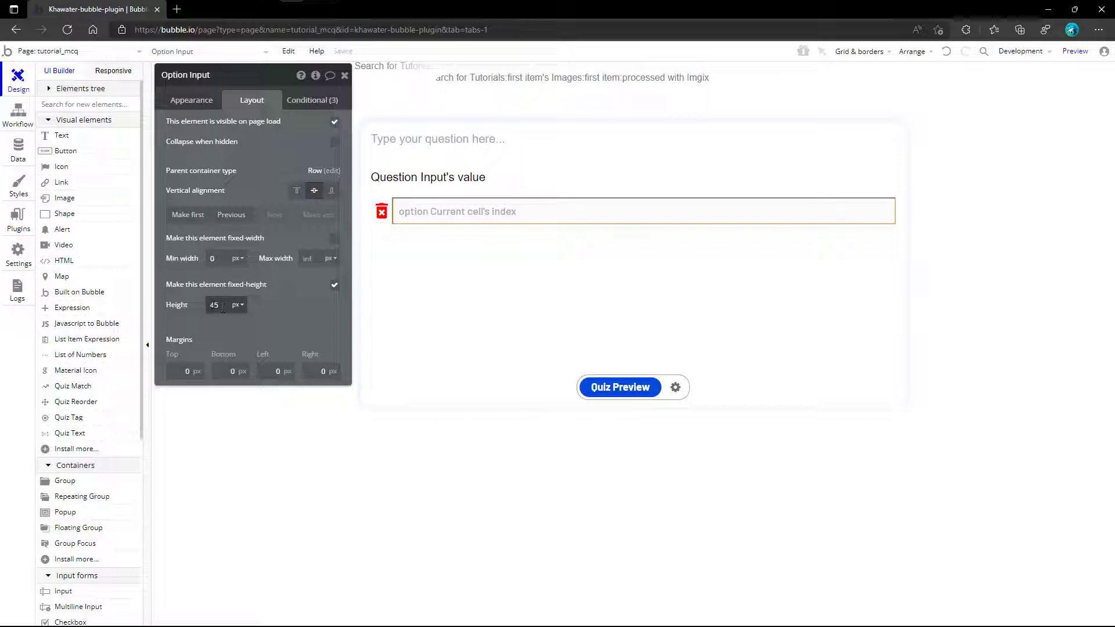
text(36)
click(226, 322)
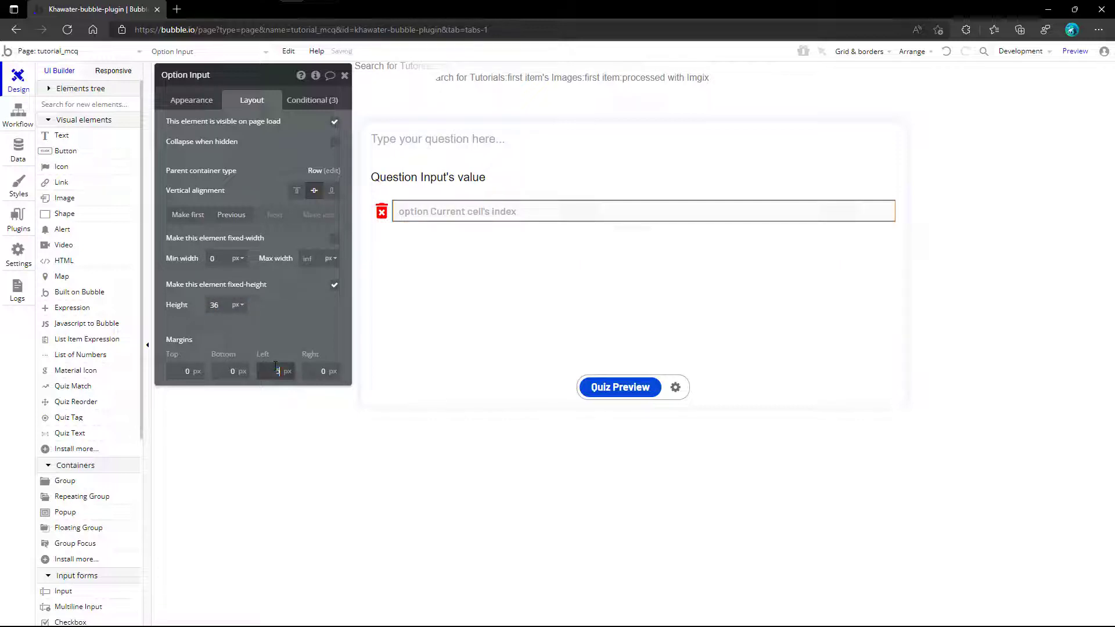
key(Tab)
text(5)
click(305, 341)
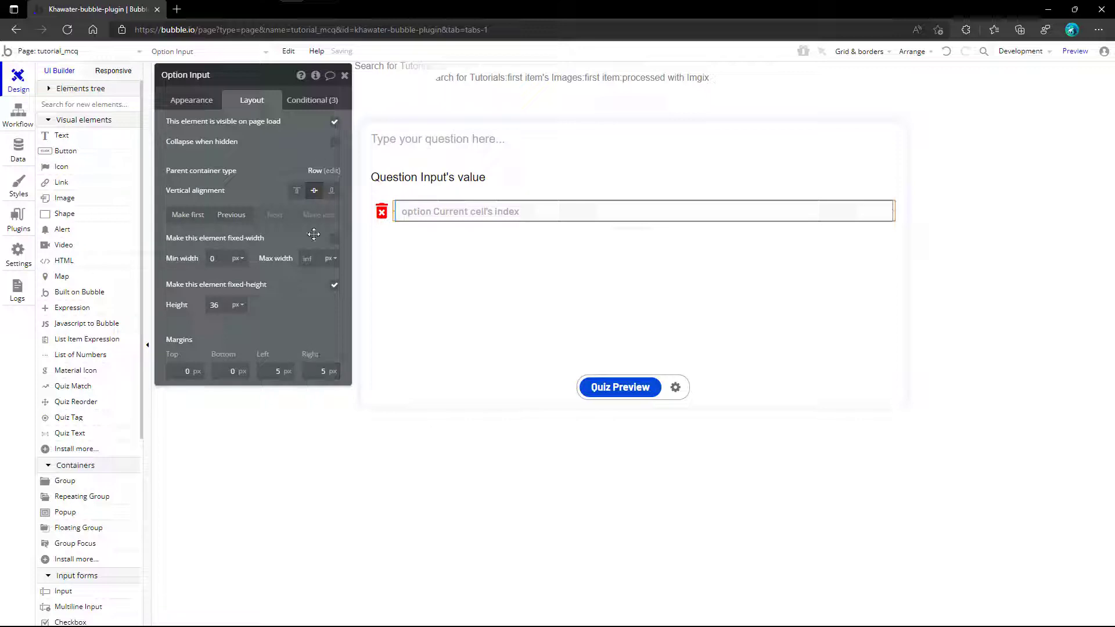
click(344, 77)
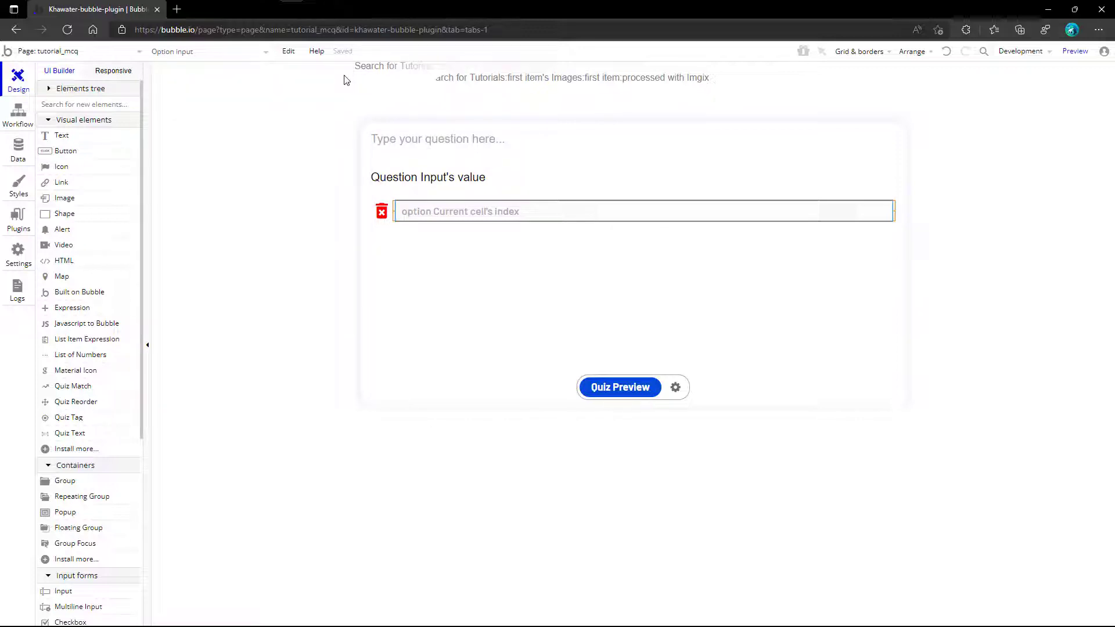
scroll(78, 516, down, 2)
drag(77, 541, 393, 356)
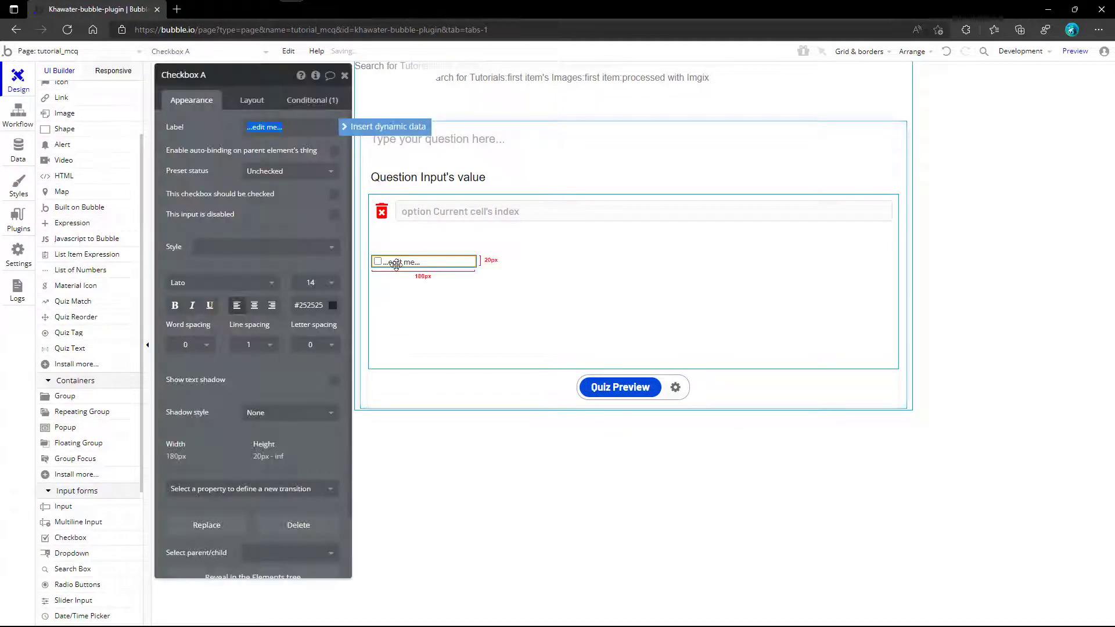
click(325, 283)
click(309, 475)
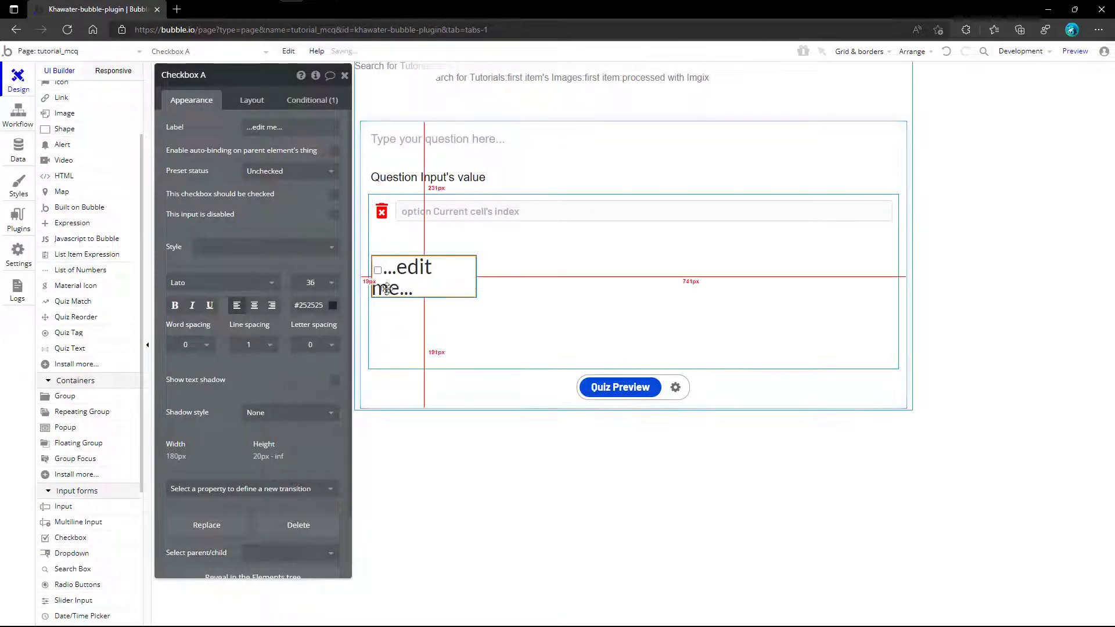
click(345, 76)
click(386, 269)
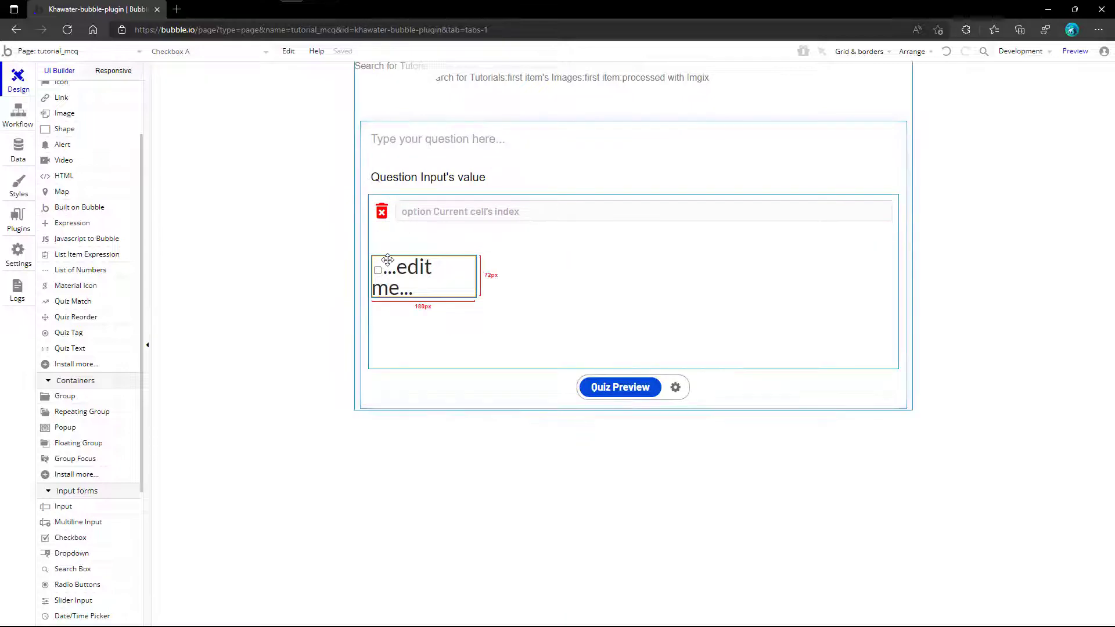
key(Delete)
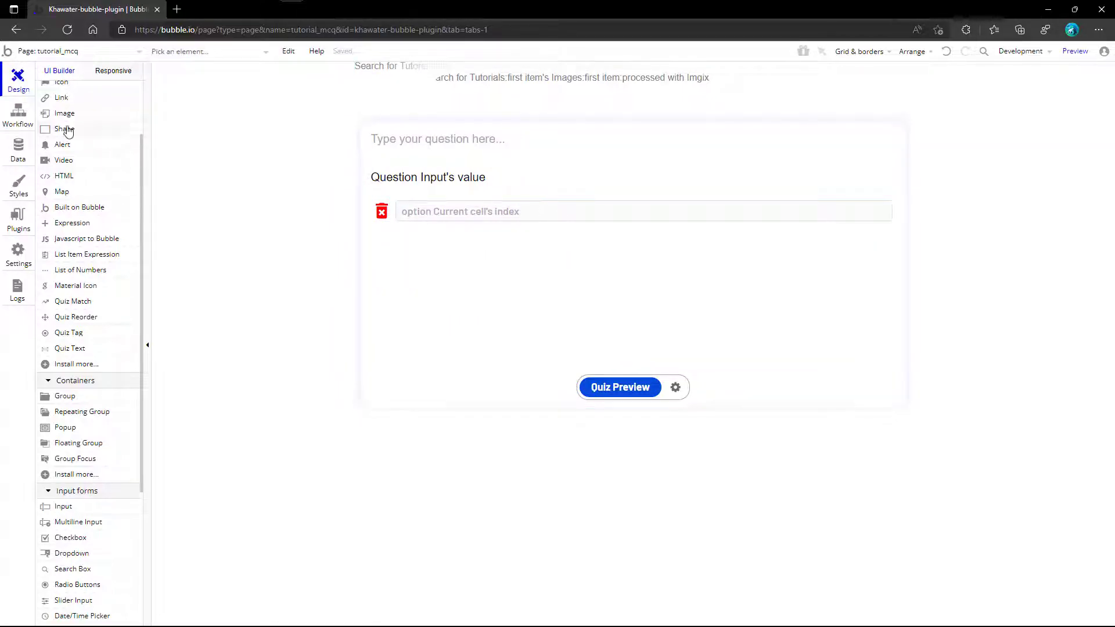
- Place an icon element after the Option Input in the Choices Input cell and name it Checkbox
scroll(67, 130, up, 3)
drag(59, 169, 714, 184)
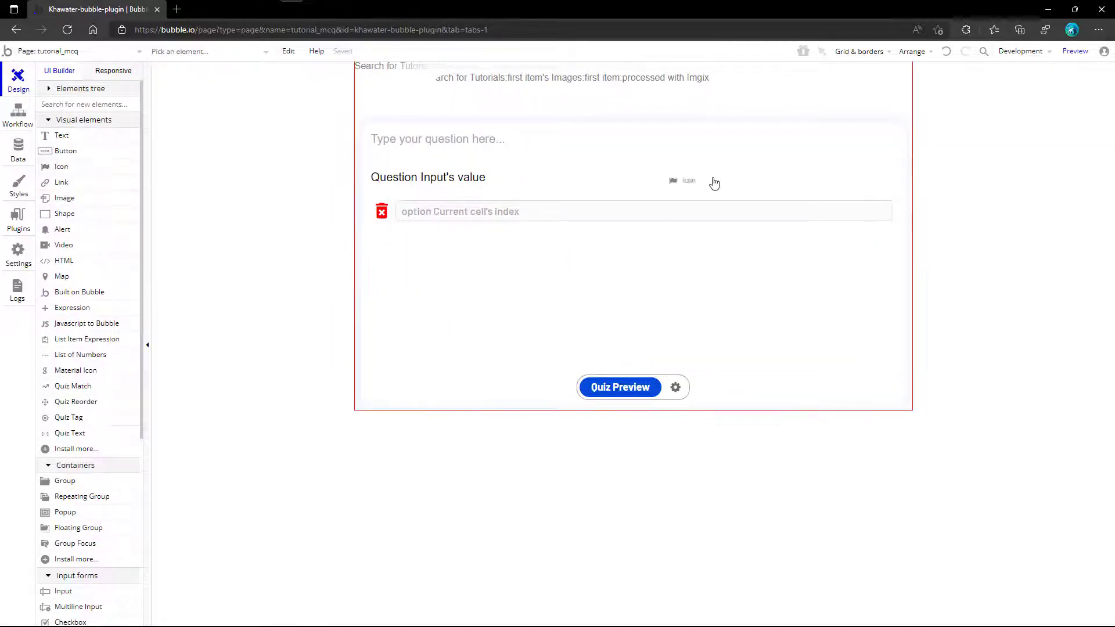
drag(889, 216, 887, 217)
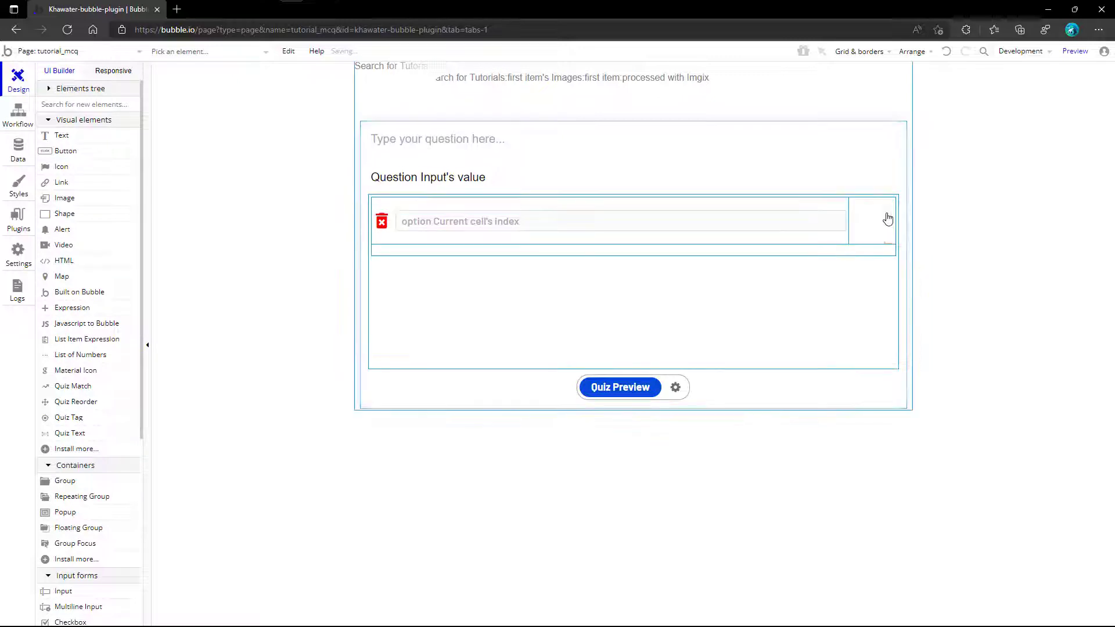
click(171, 72)
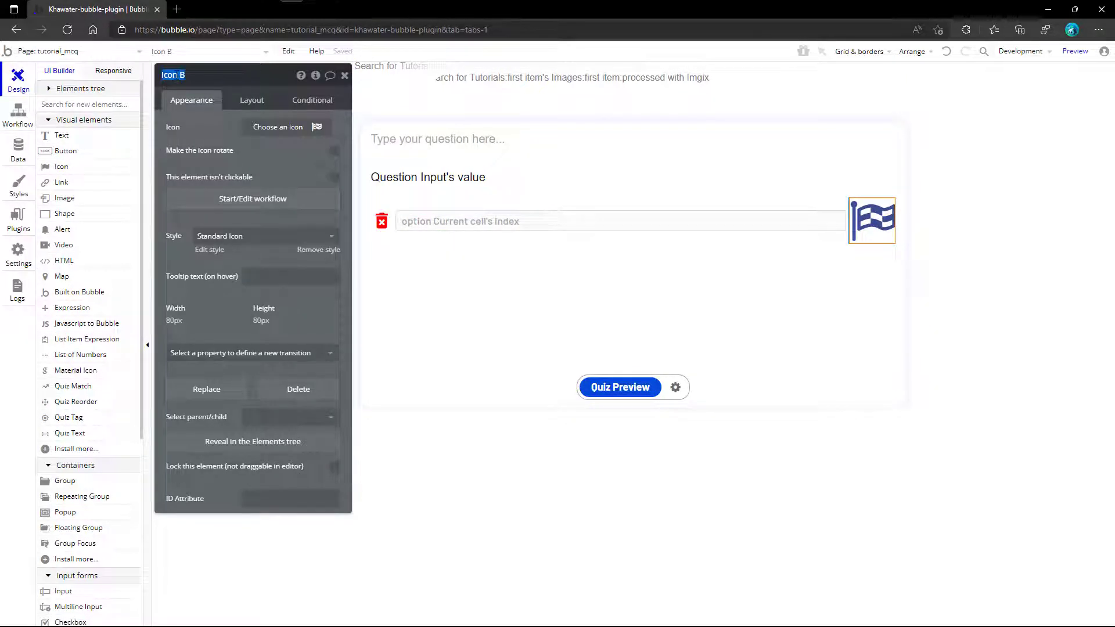
text(Checkbox)
key(Return)
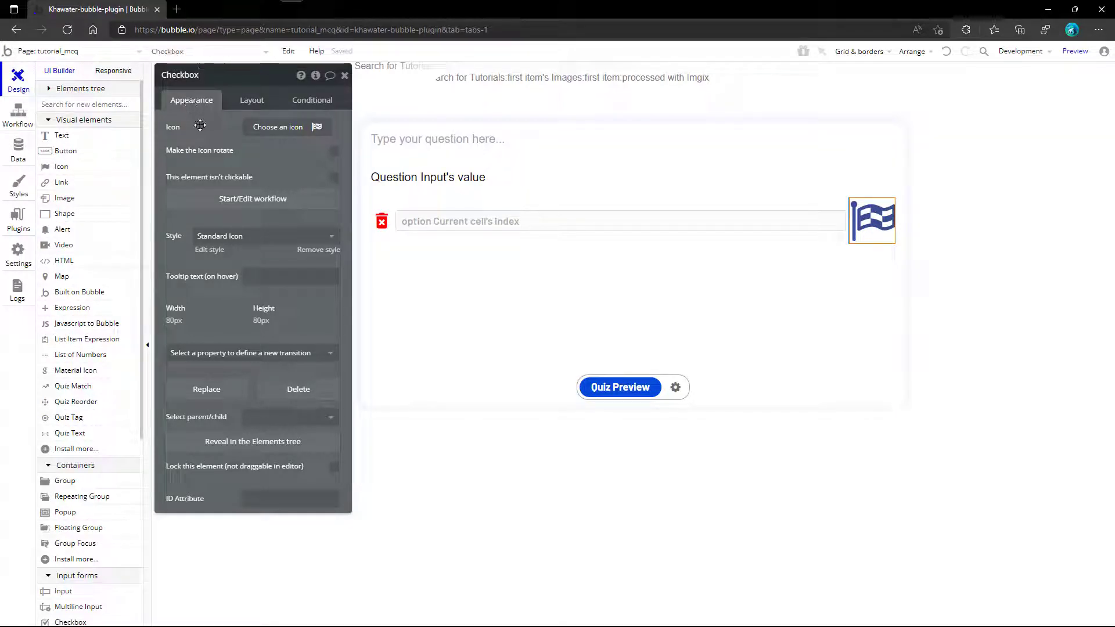
- Search the icon choices for "squa" and assign the empty outlined square to the Checkbox element
click(261, 126)
text(squa)
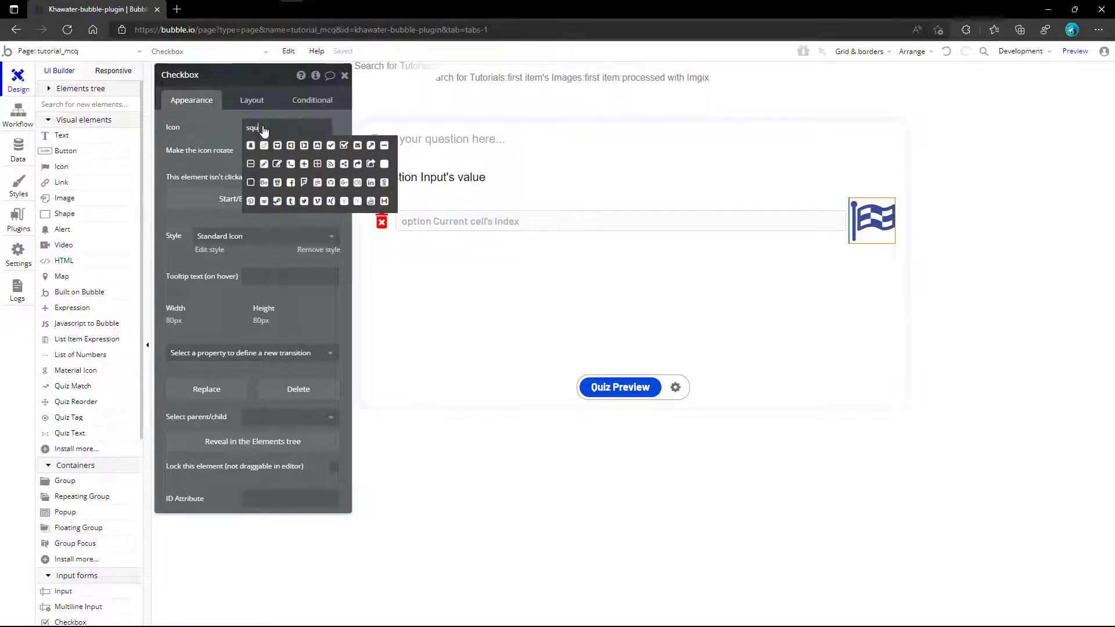
click(250, 182)
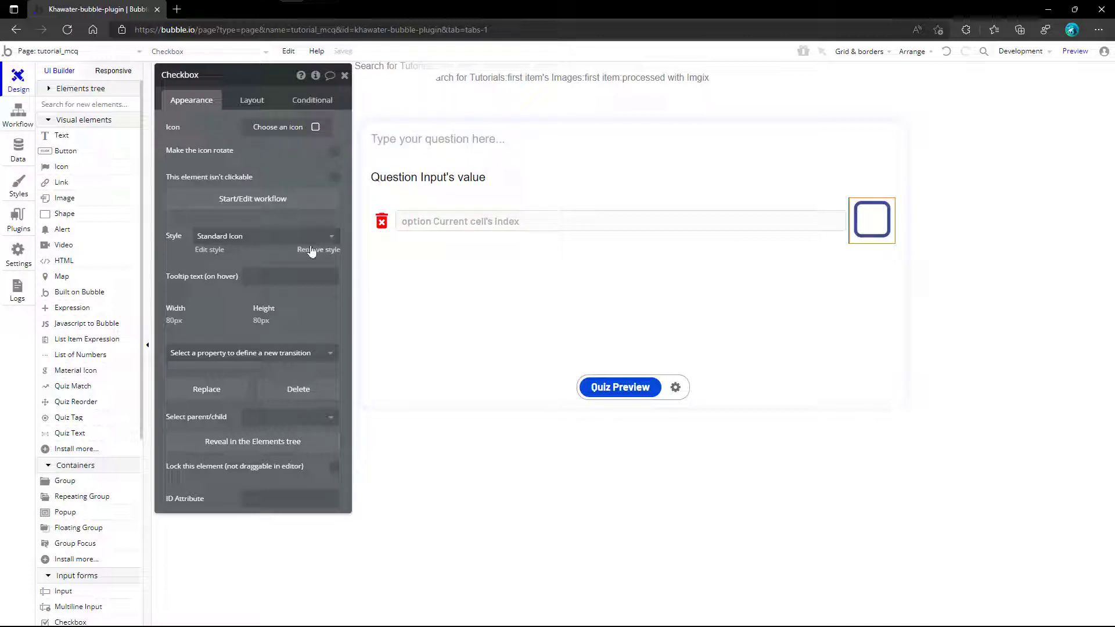
- Remove the Checkbox icon's predefined style and set its icon color to the grey swatch #6B6B6B
click(313, 249)
click(273, 150)
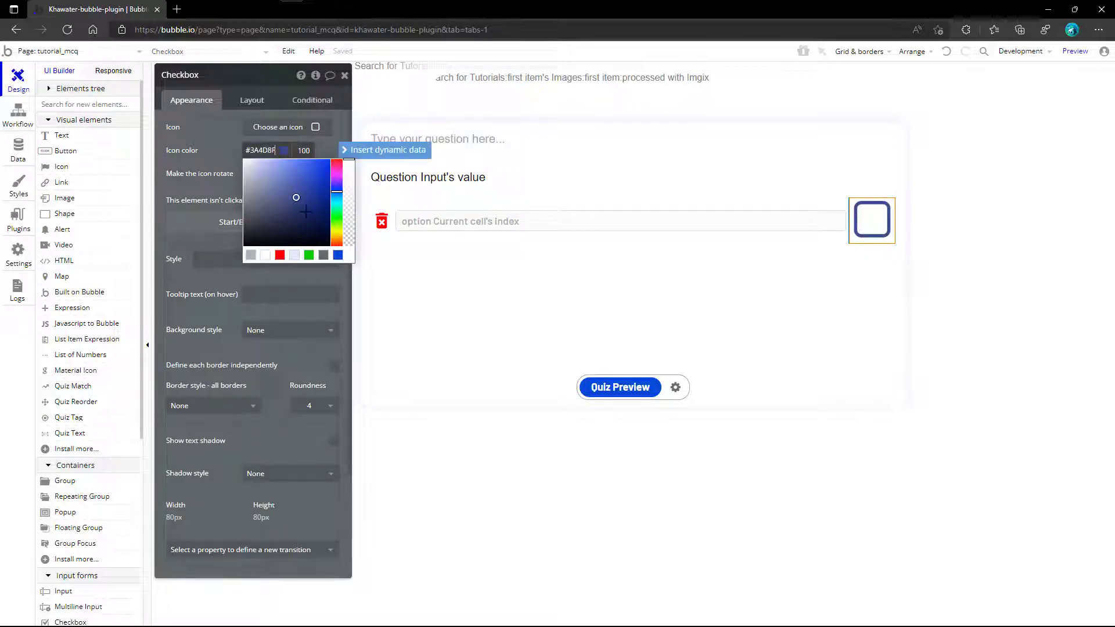
click(323, 255)
click(227, 182)
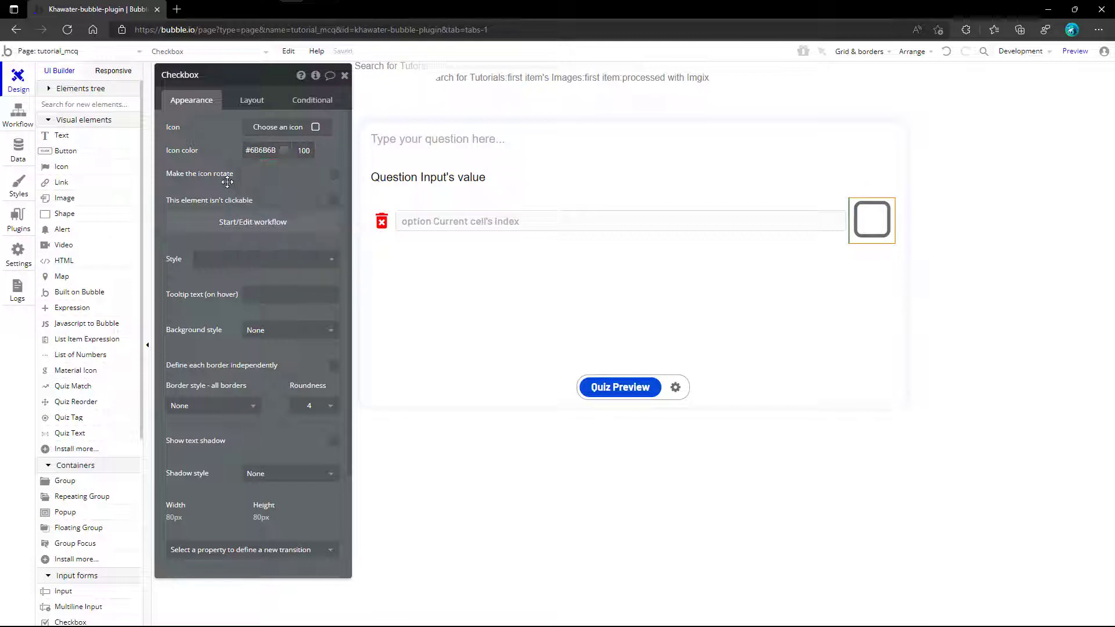
- Set the Checkbox icon's hover tooltip text to "checkbox"
click(259, 294)
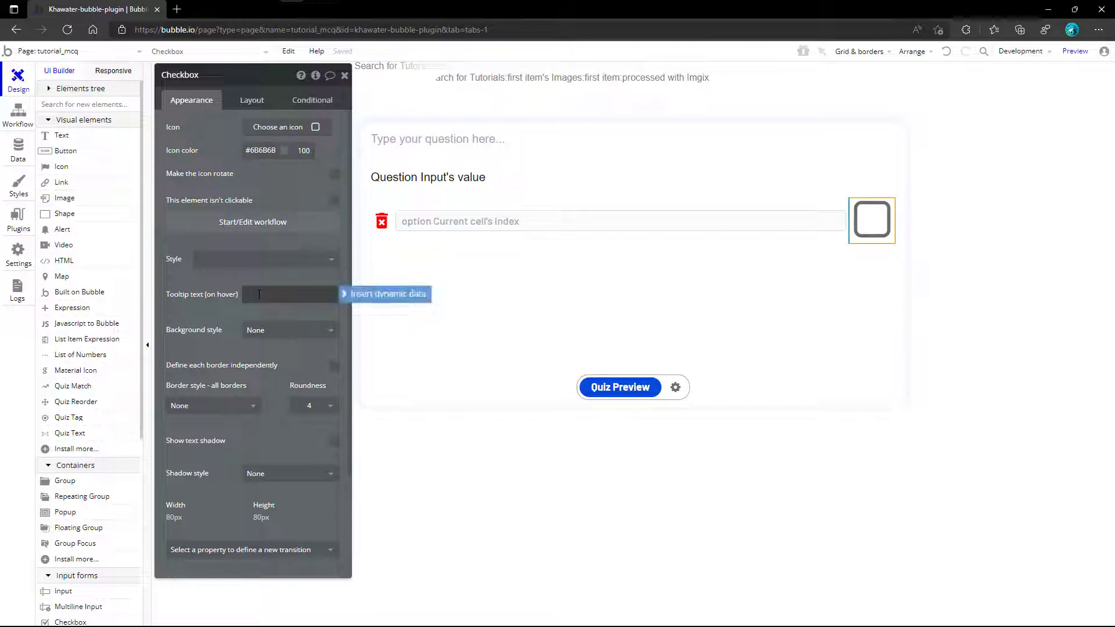
text(check)
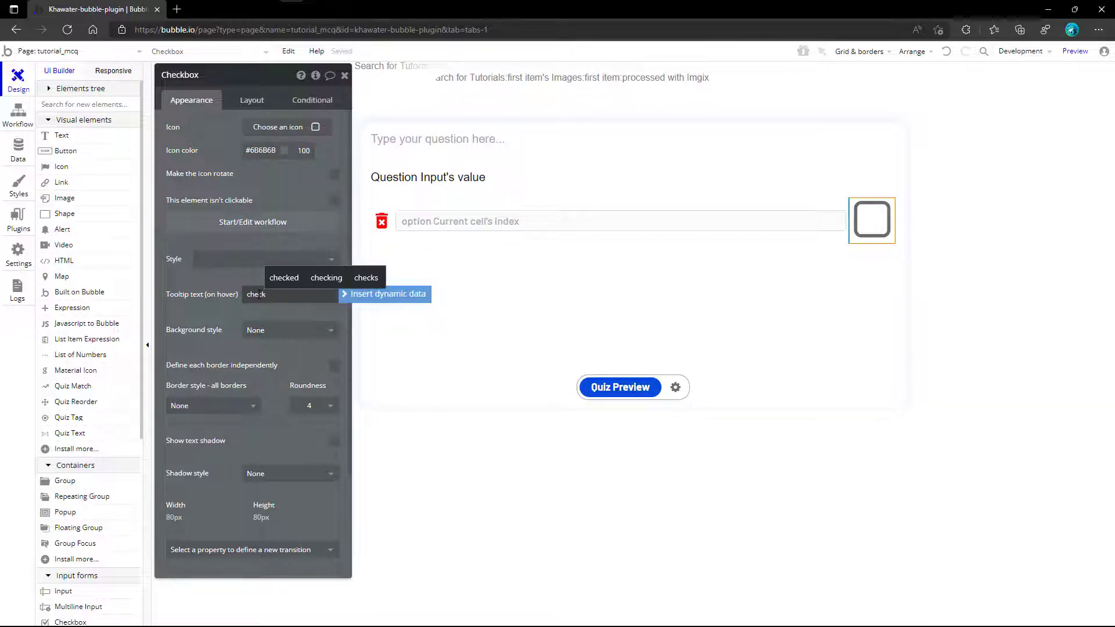
text(box)
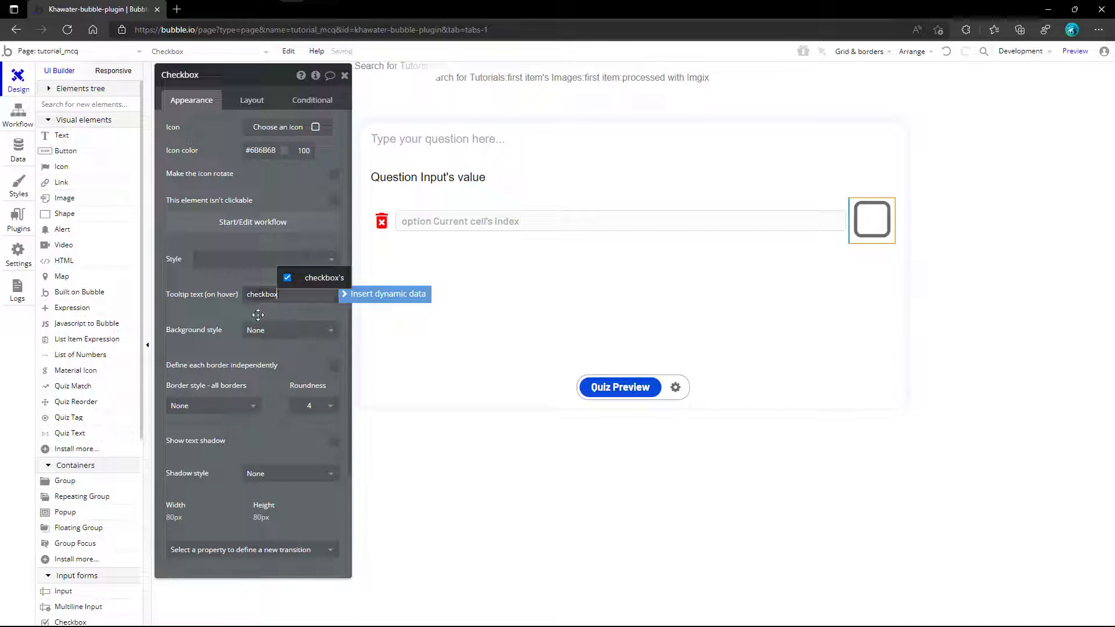
key(Return)
- Center the Checkbox icon vertically in its row and set its width and height to 36 px
click(245, 101)
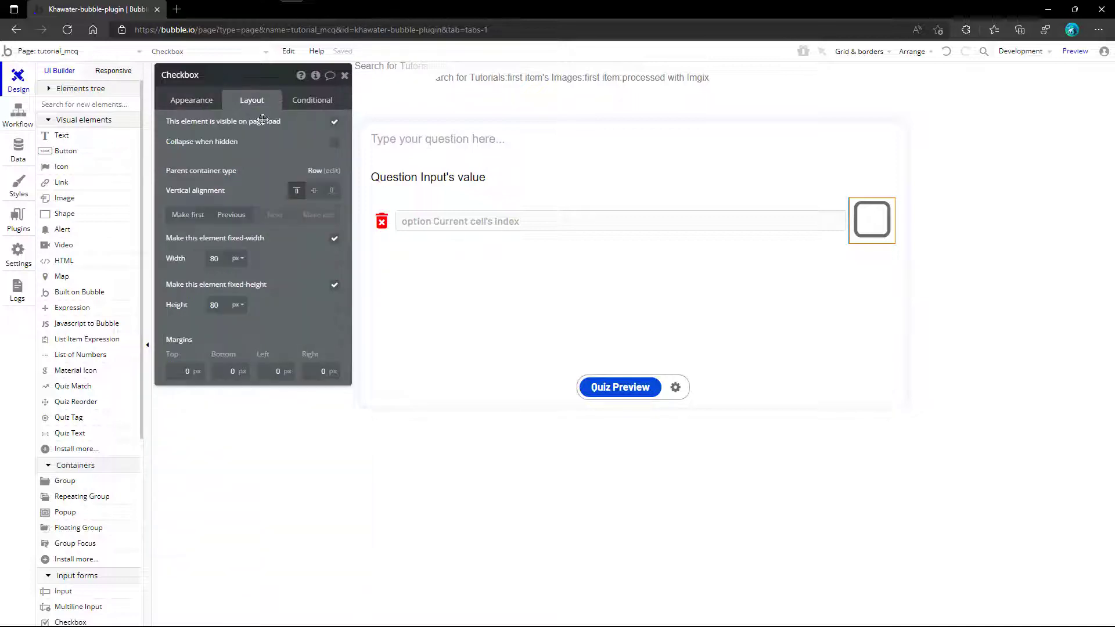
click(310, 191)
click(222, 259)
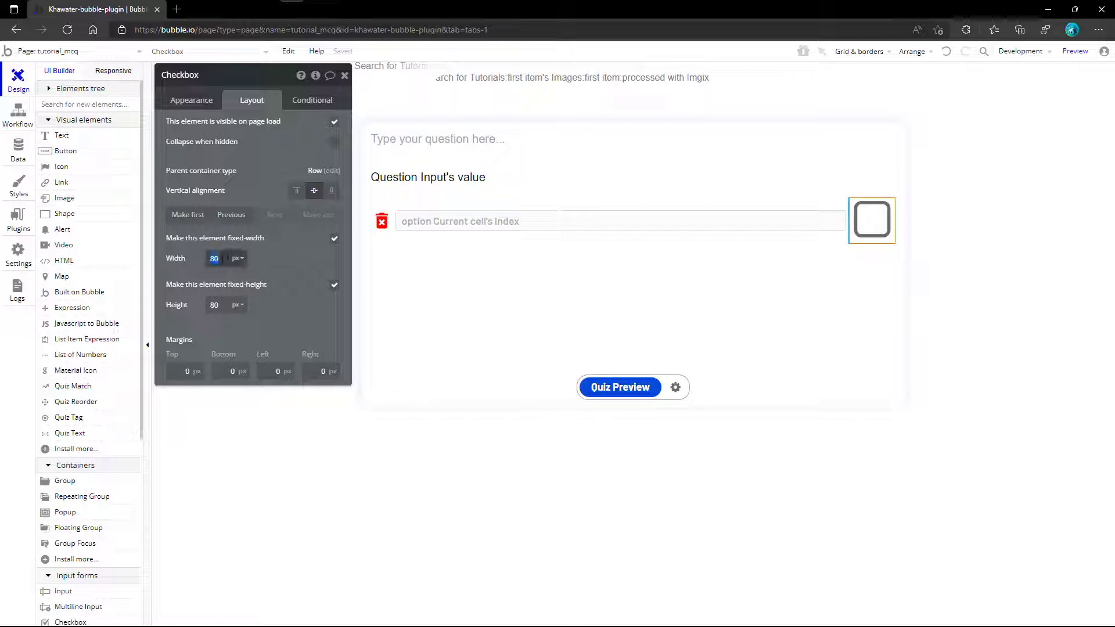
click(217, 301)
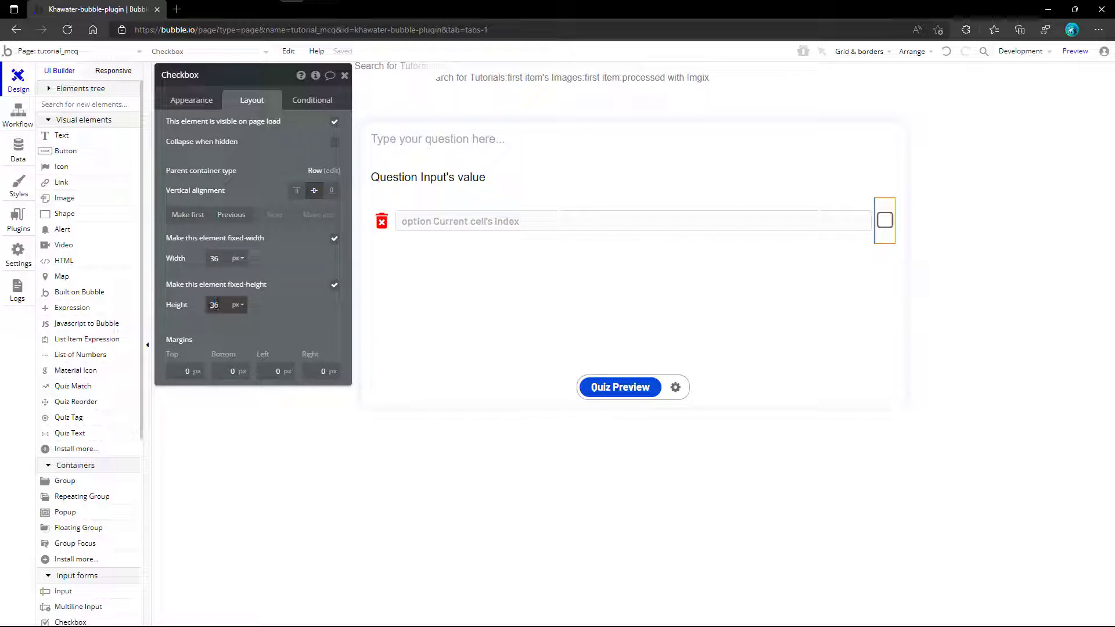
click(228, 279)
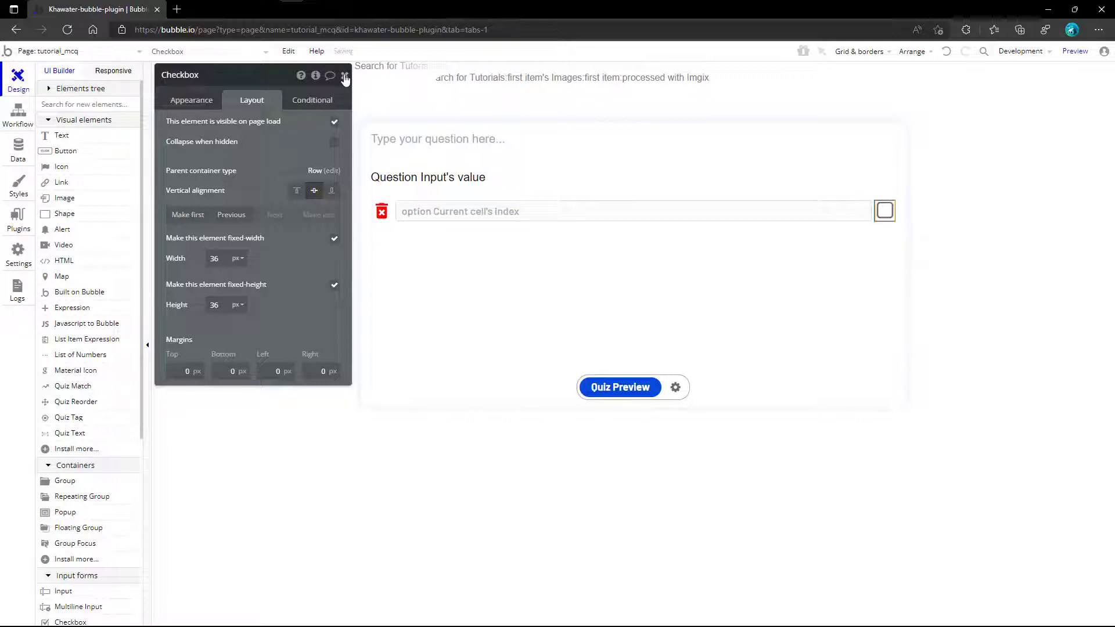
click(345, 78)
- Place a Material Icon element below the Choices Input list and name it Add
drag(81, 372, 438, 246)
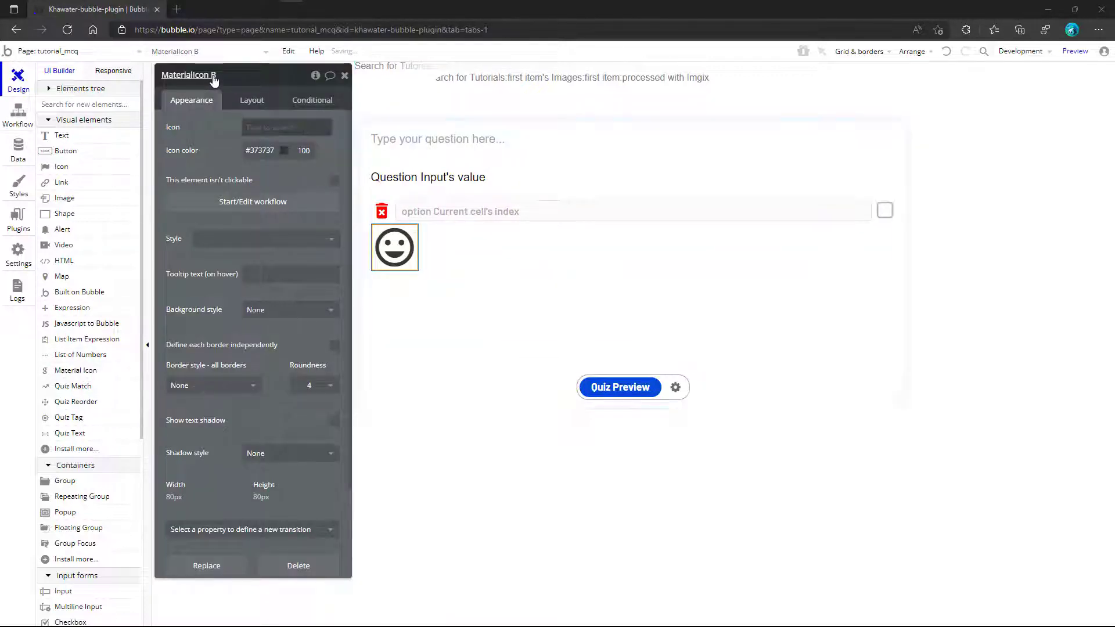
click(216, 77)
text(Add)
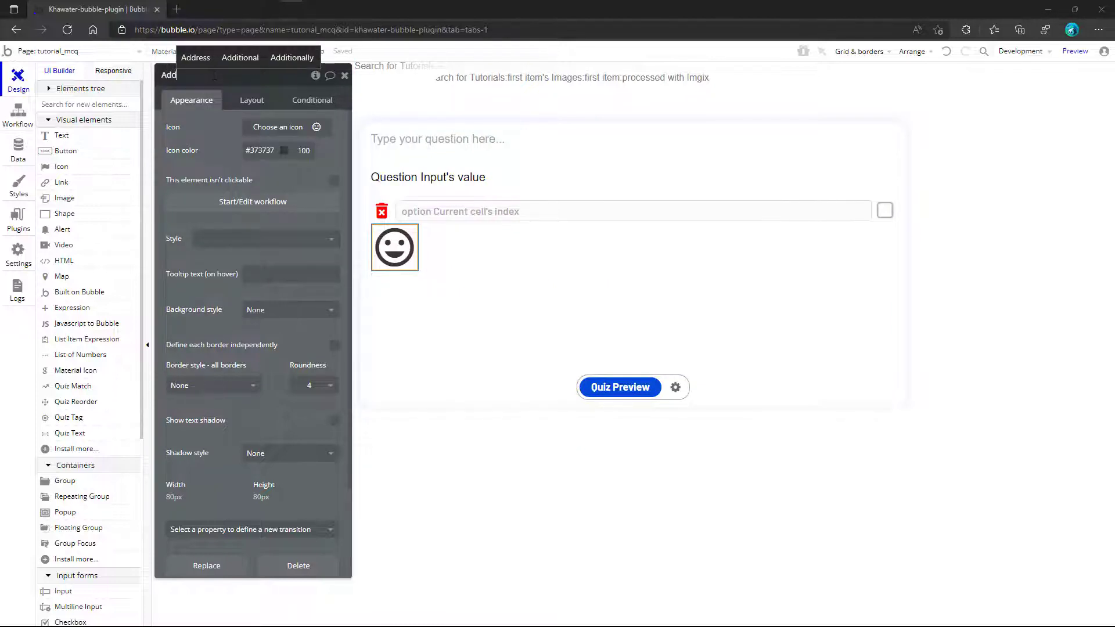
- Search the icon choices for "hos" and assign the filled square with a plus sign to the Add element
click(275, 133)
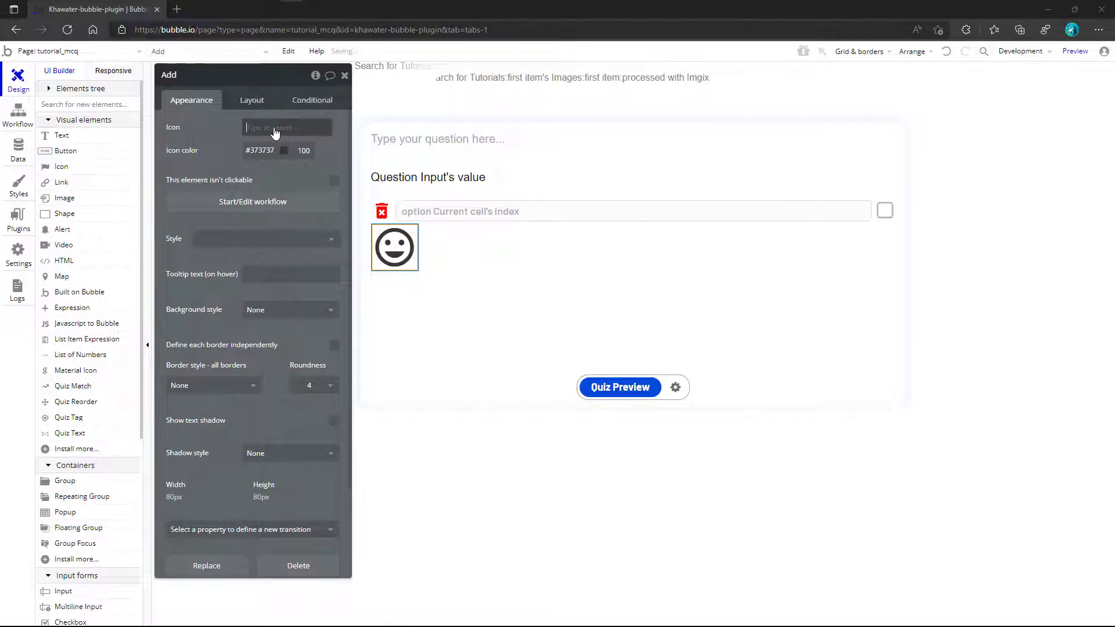
text(hos)
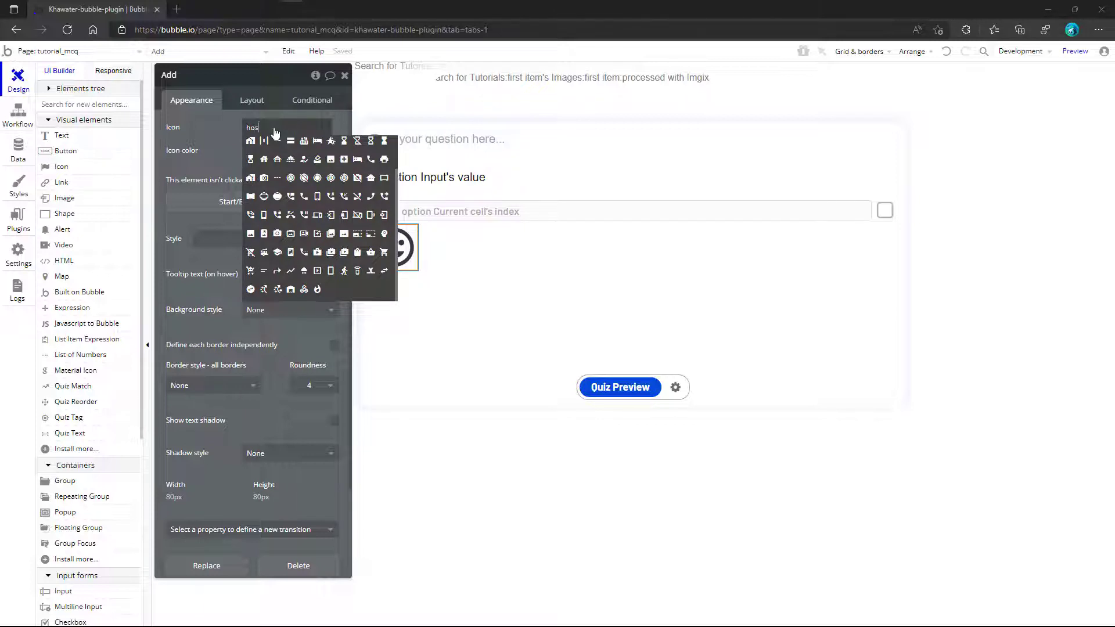
click(250, 141)
- Set the Add icon's color to the grey swatch #A8A8A8 and its hover tooltip text to "Add option"
click(280, 149)
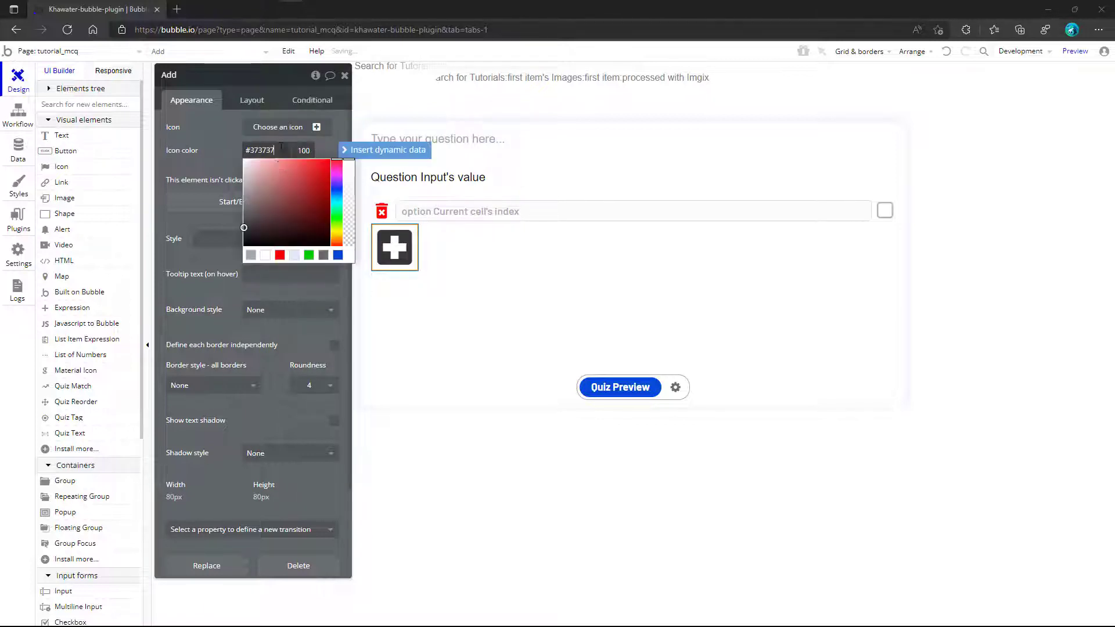
click(251, 256)
click(229, 233)
click(267, 273)
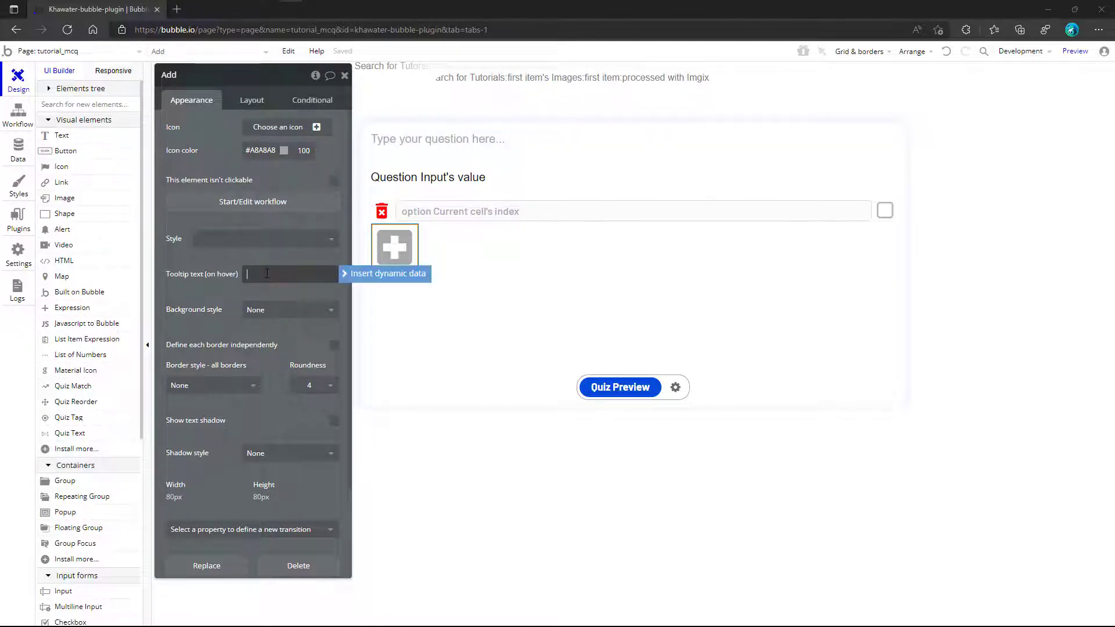
text(Add o)
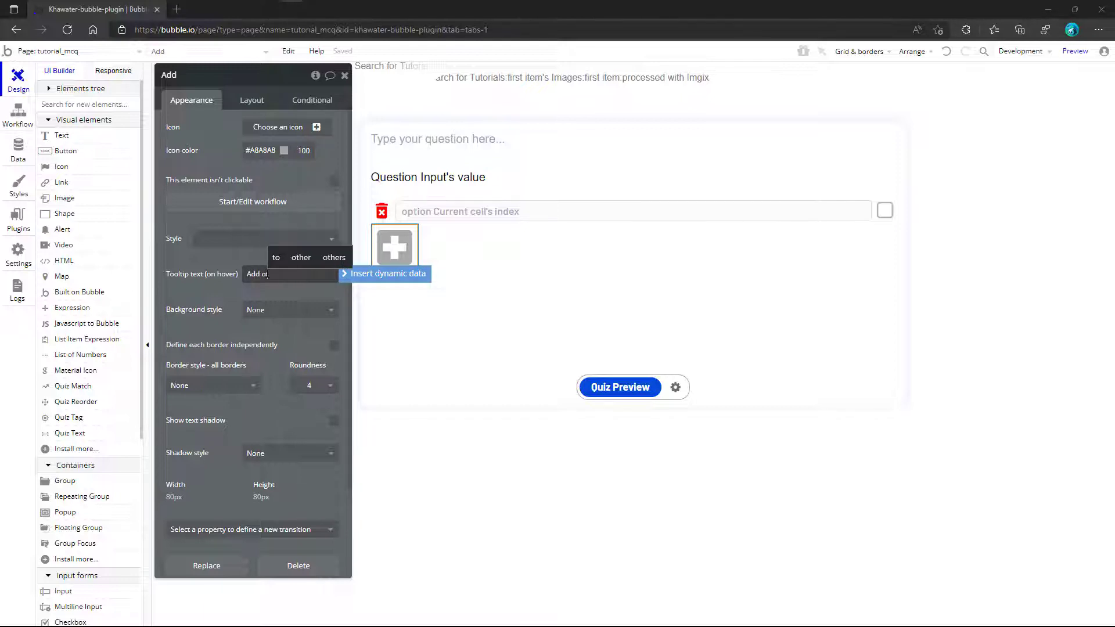
text(ption)
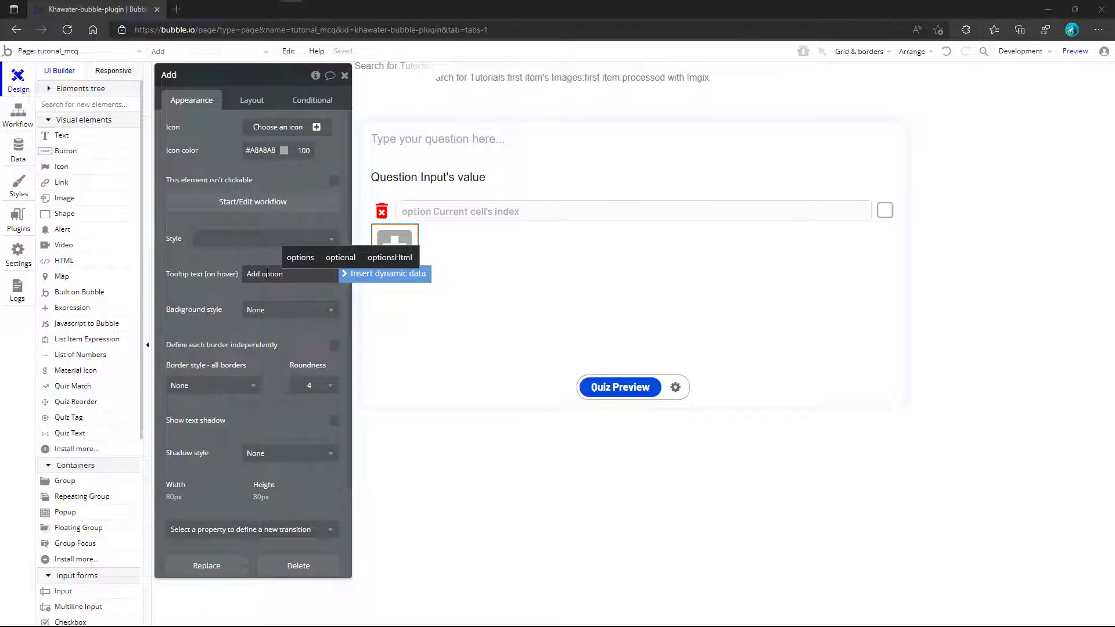
- Give the Add icon a dashed border on all sides with width 1, roundness 5 and color #A8A8A8
click(253, 385)
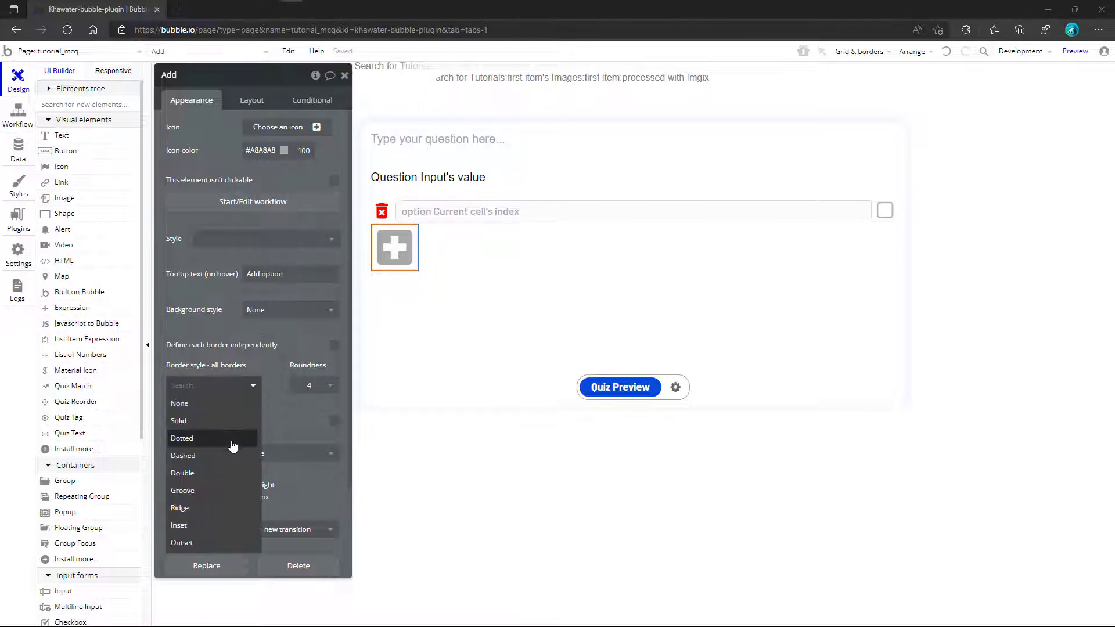
click(231, 454)
click(246, 409)
click(236, 432)
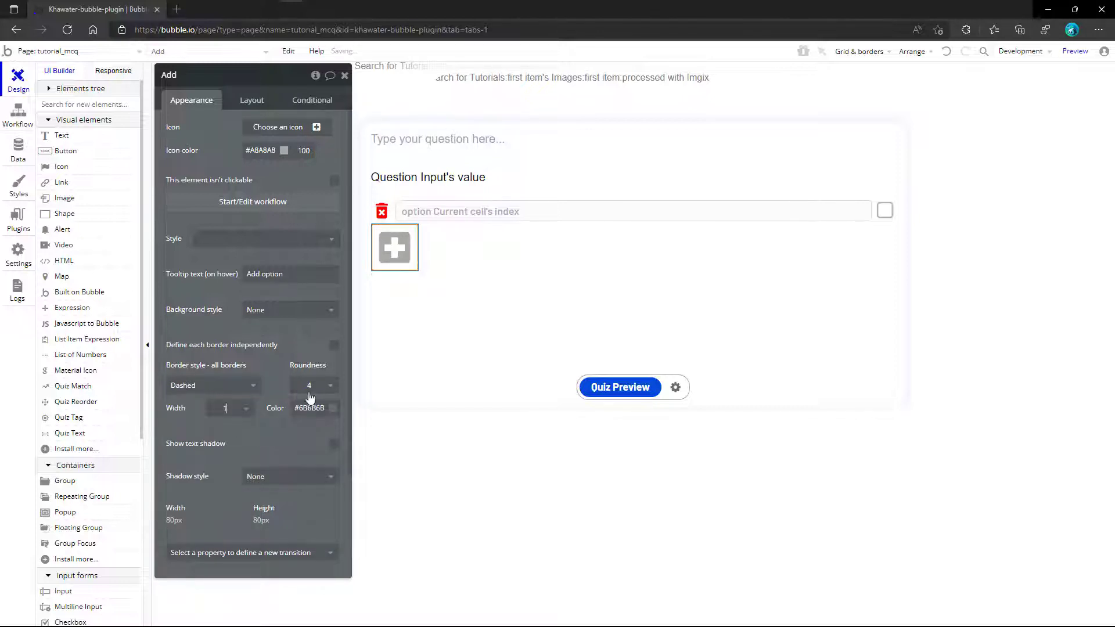
click(329, 393)
click(314, 455)
click(314, 409)
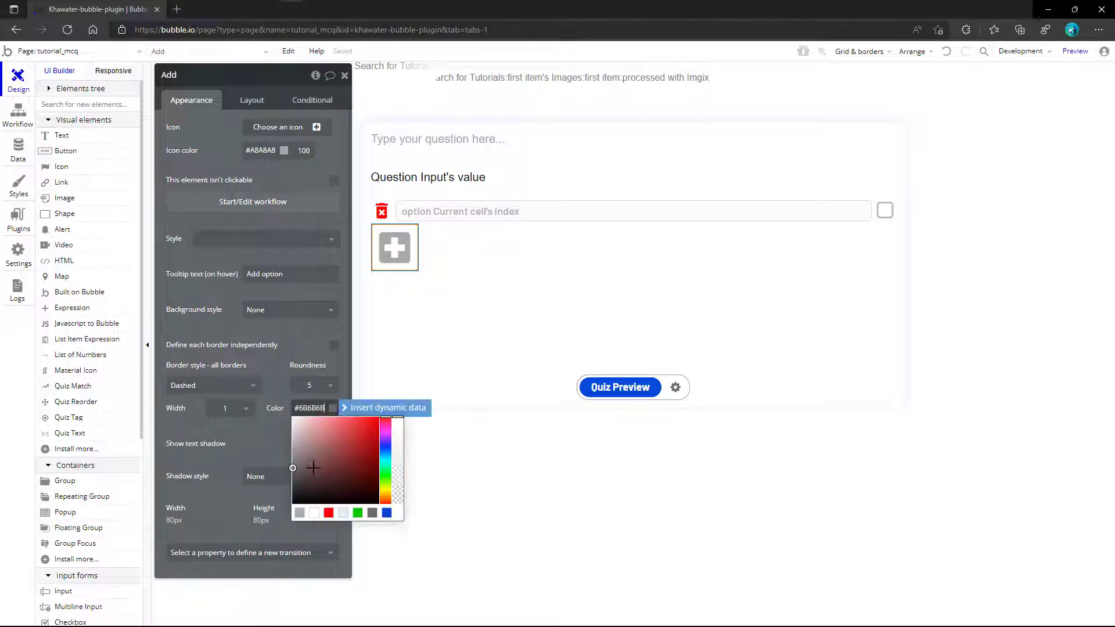
click(300, 513)
click(269, 444)
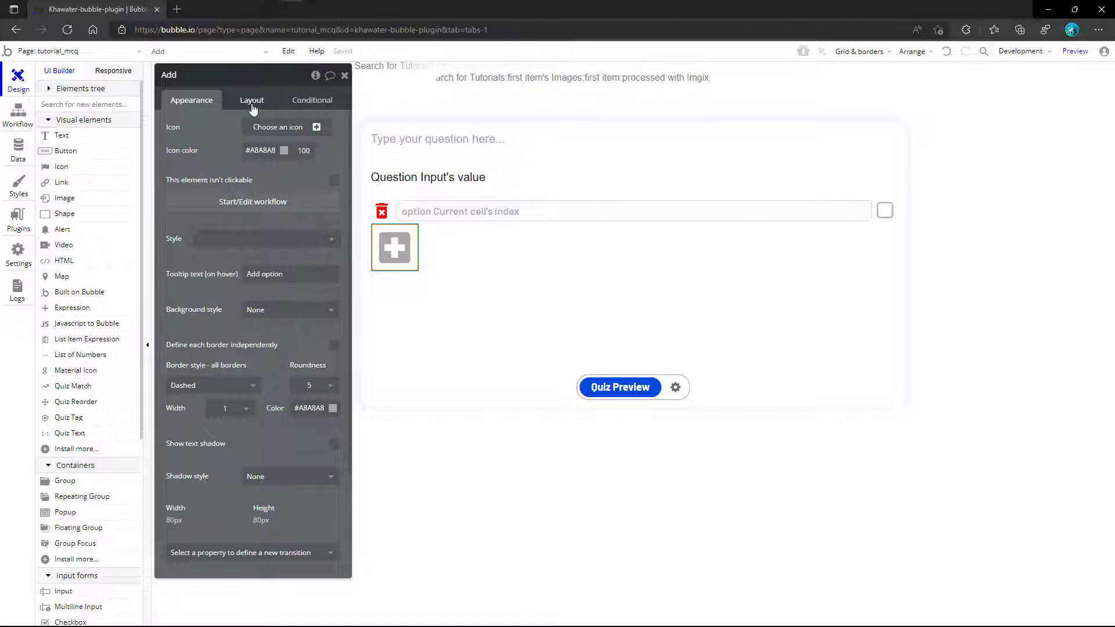
- Make the Add icon fixed-width and horizontally centered, 200 wide and 32 high, with a 10 px top margin
click(252, 102)
click(335, 141)
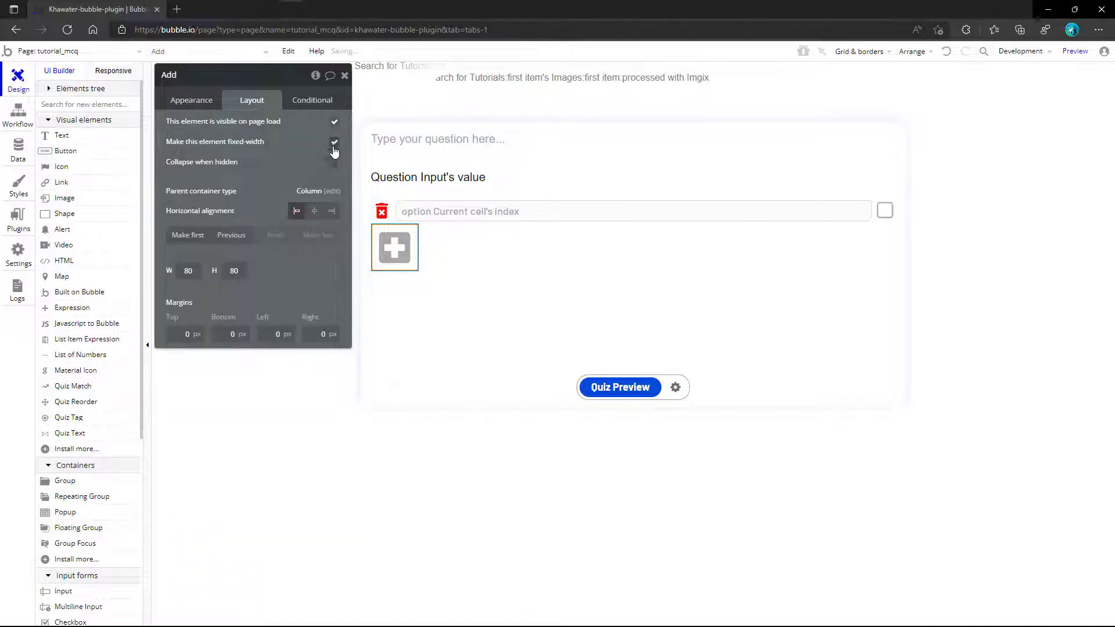
click(315, 211)
double_click(188, 271)
text(200)
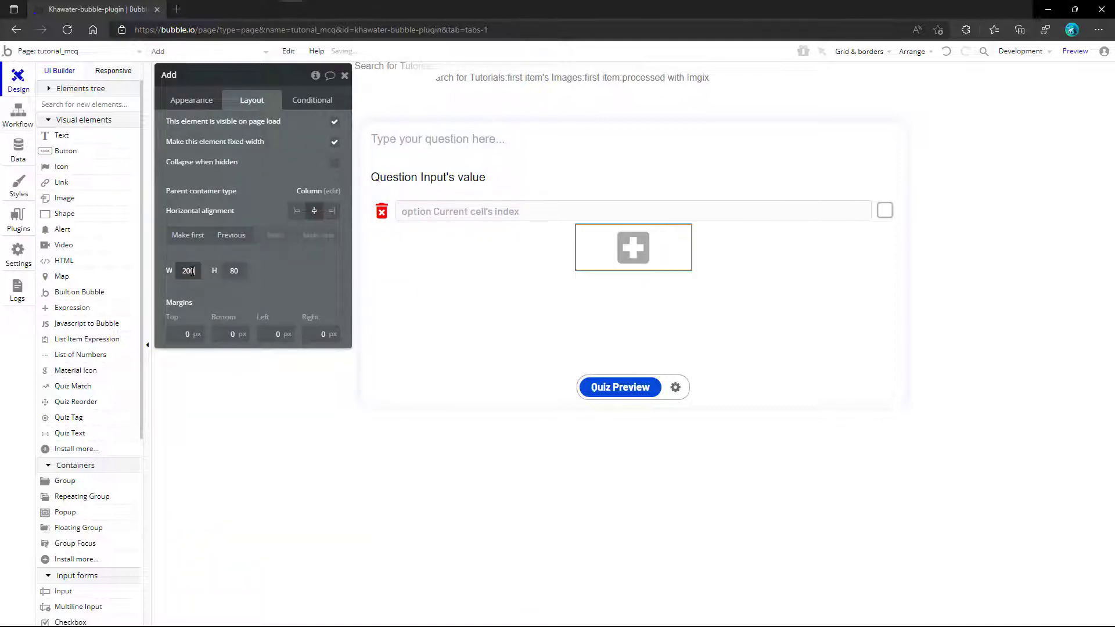
double_click(234, 271)
text(32)
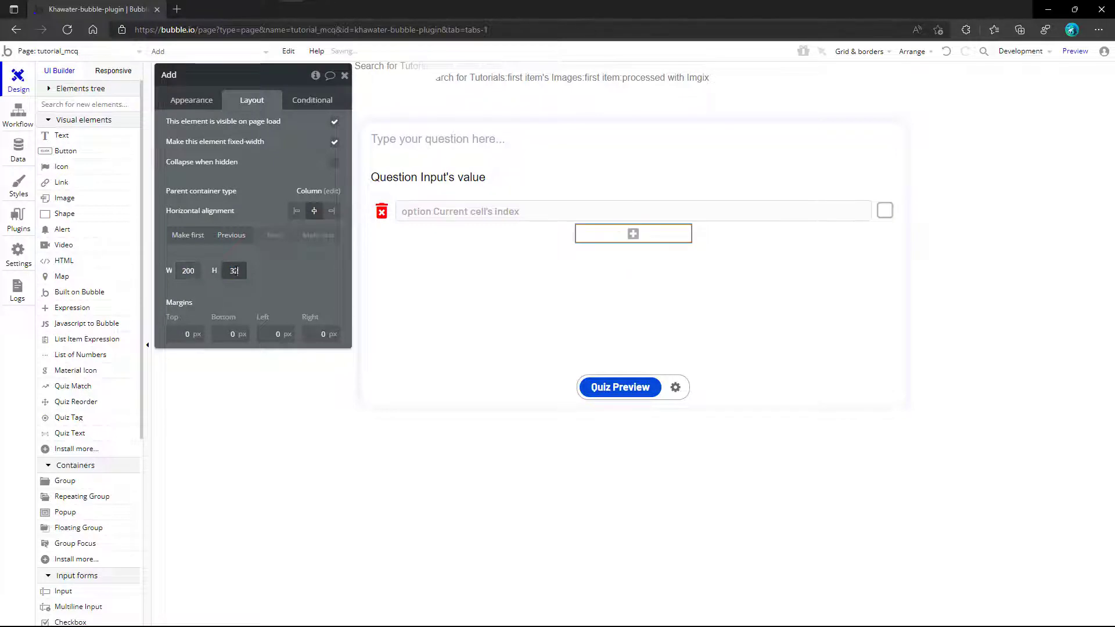
click(186, 334)
text(1)
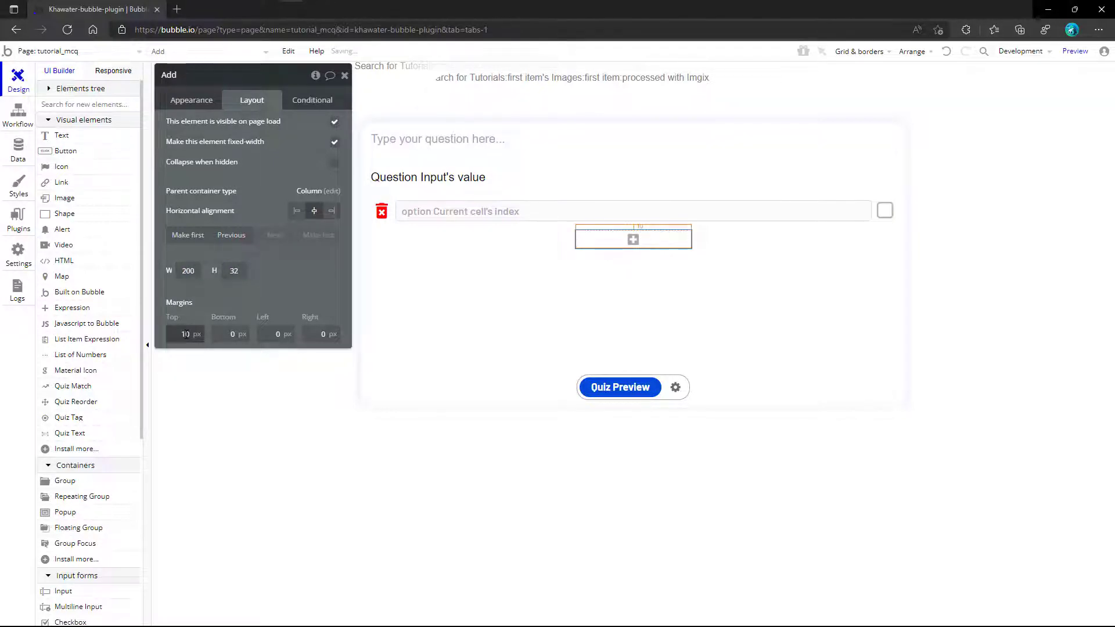
click(345, 78)
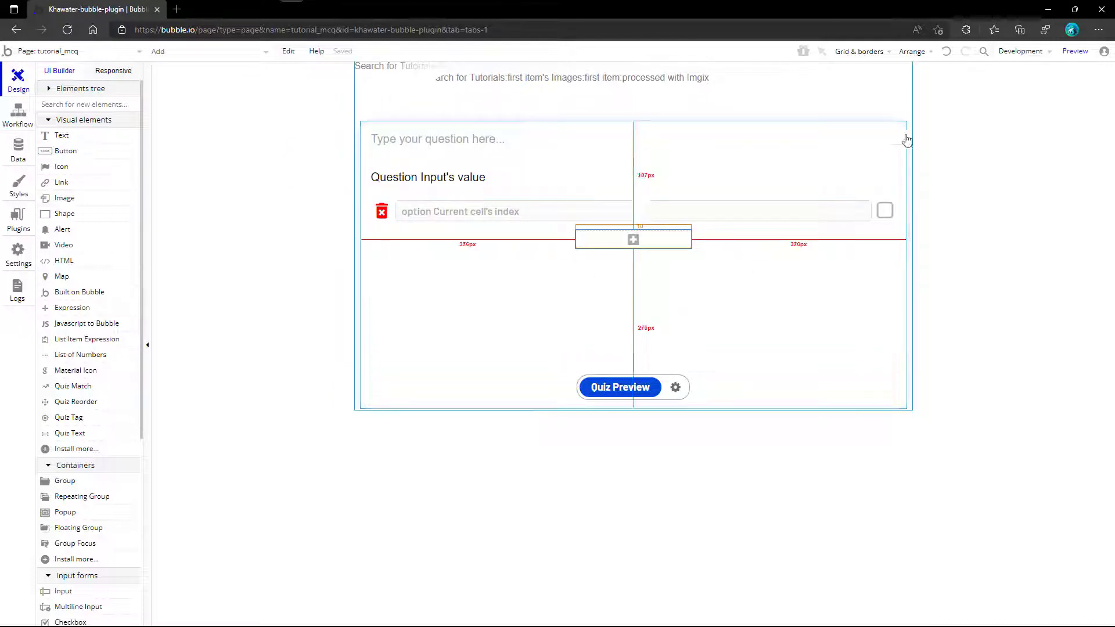
- Preview the quiz page to check how the Add icon looks, and return to the editor
click(1072, 52)
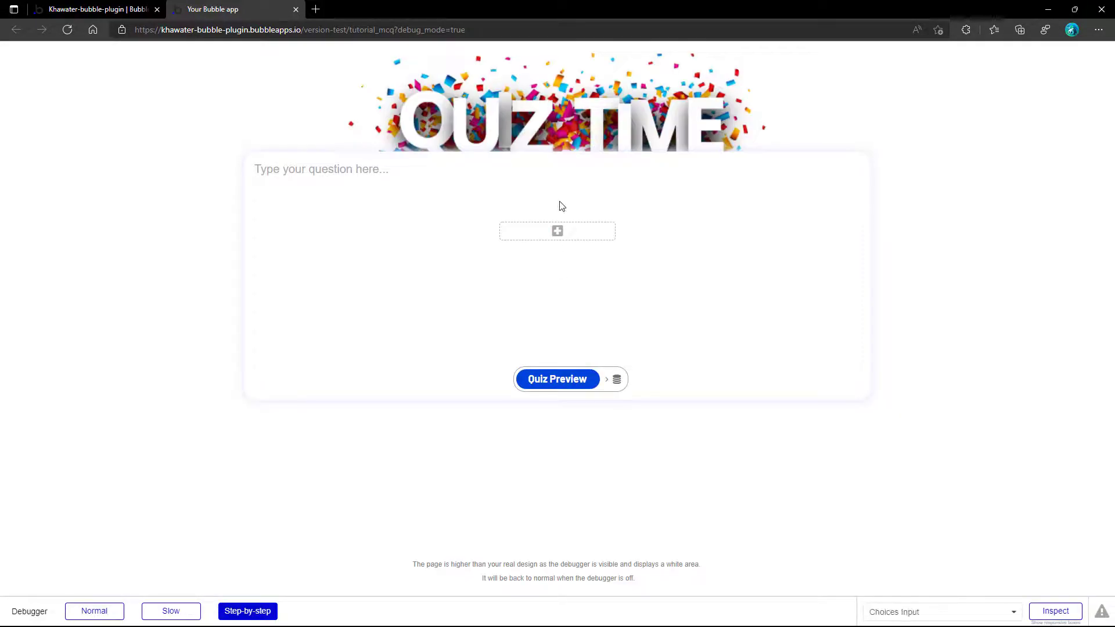
click(120, 7)
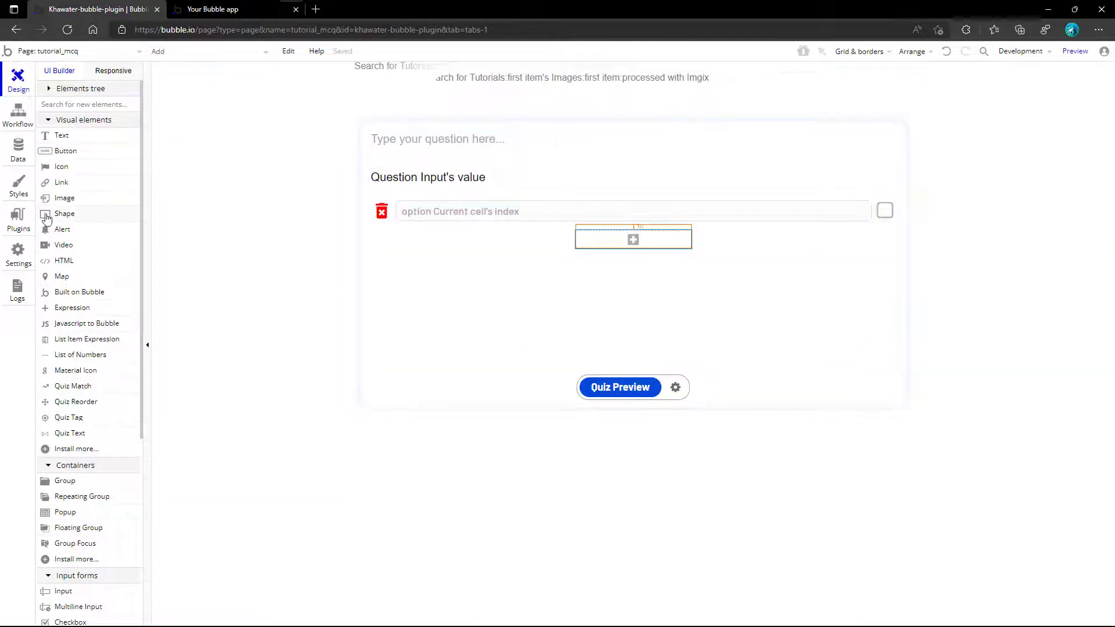
- Check the Toolbox plugin's elements among the installed plugins and return to the page design
click(24, 221)
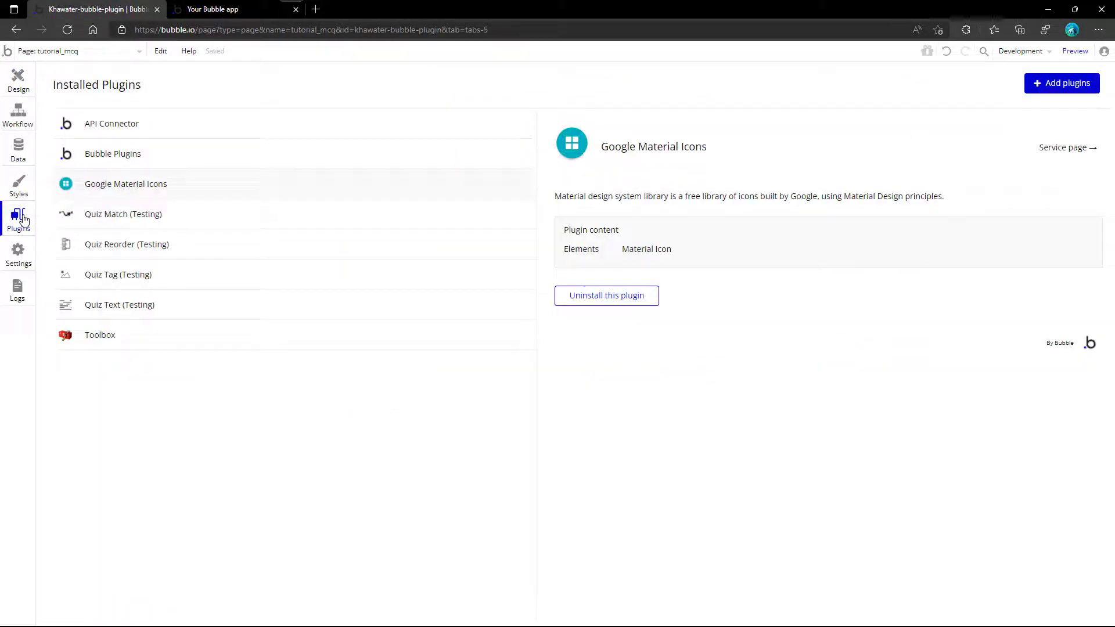
click(135, 336)
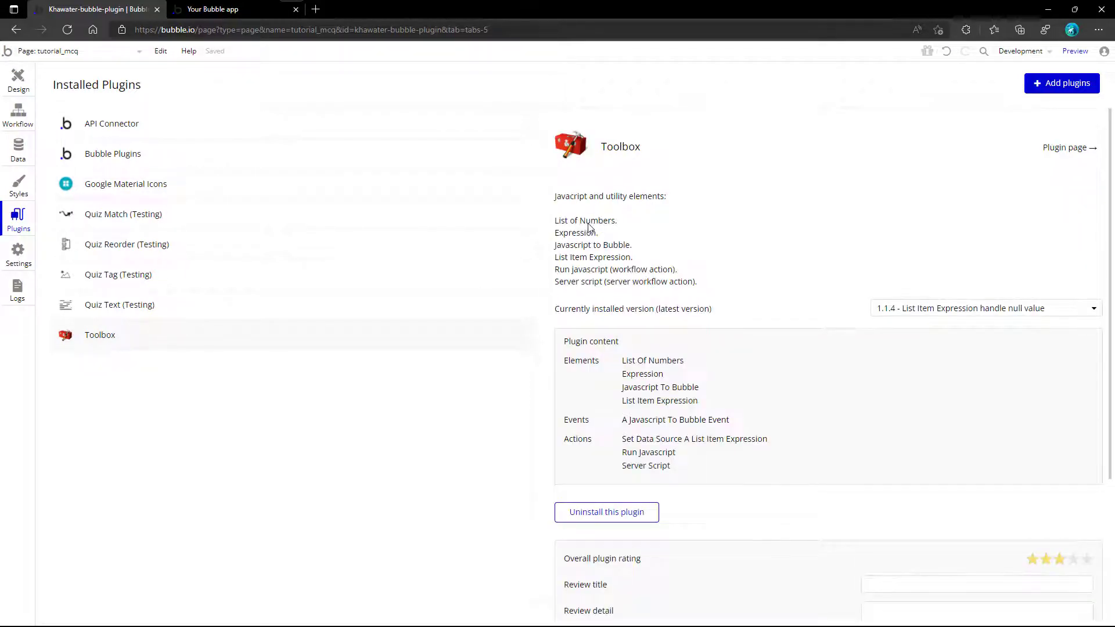
click(18, 87)
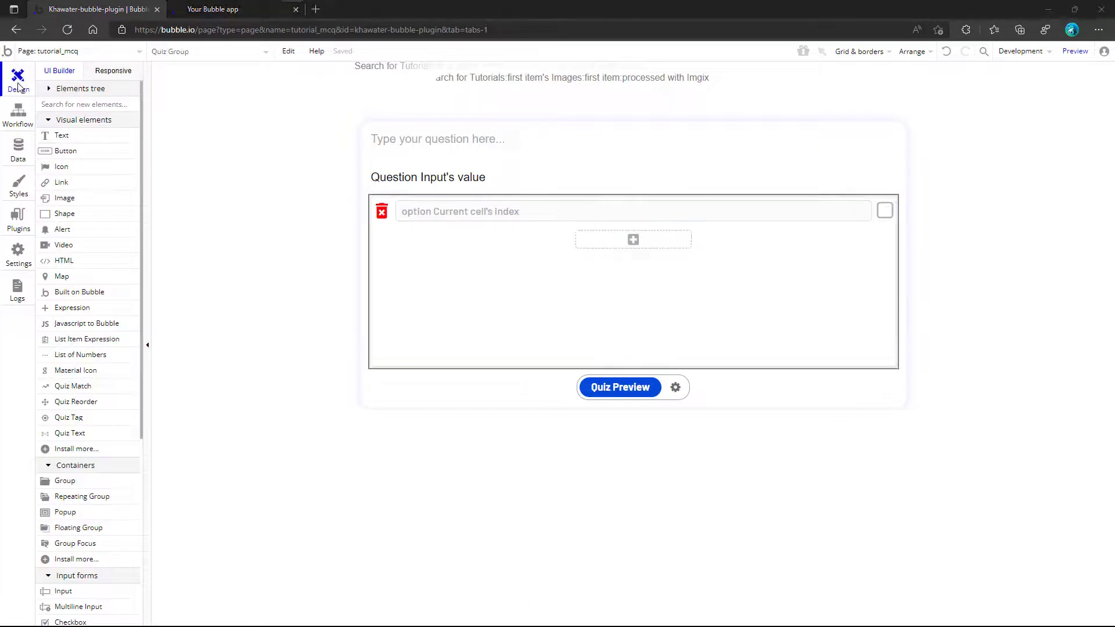
- Place a List of Numbers element above the Choices Input list inside the Quiz Group
drag(64, 355, 460, 244)
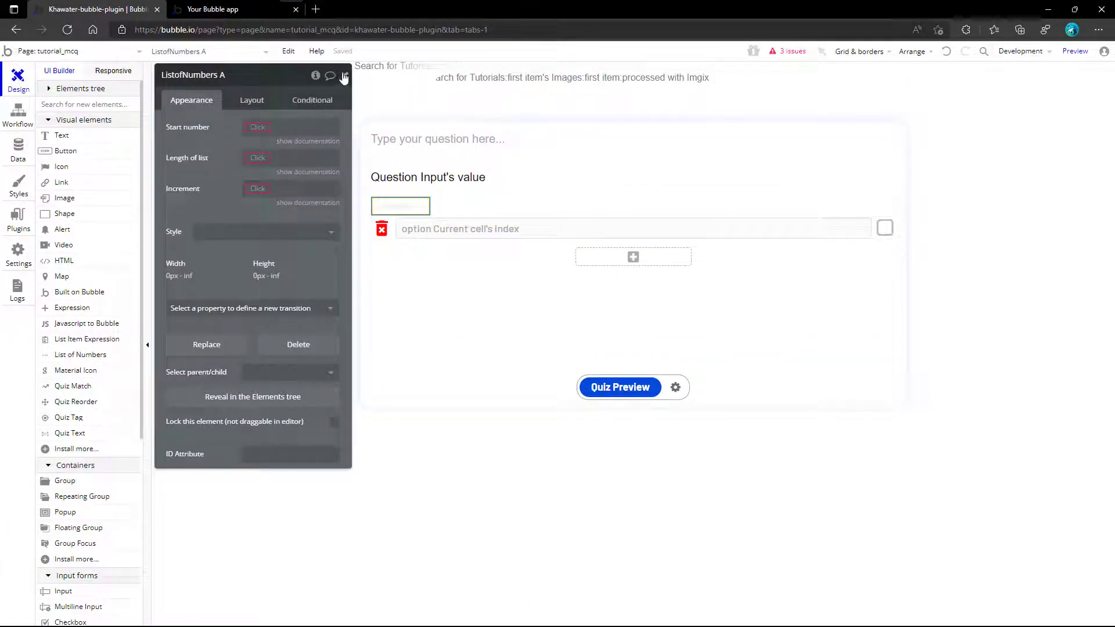
click(343, 78)
- Create a custom state N_Choices of type number on the Quiz Group with a default value of 3
double_click(498, 327)
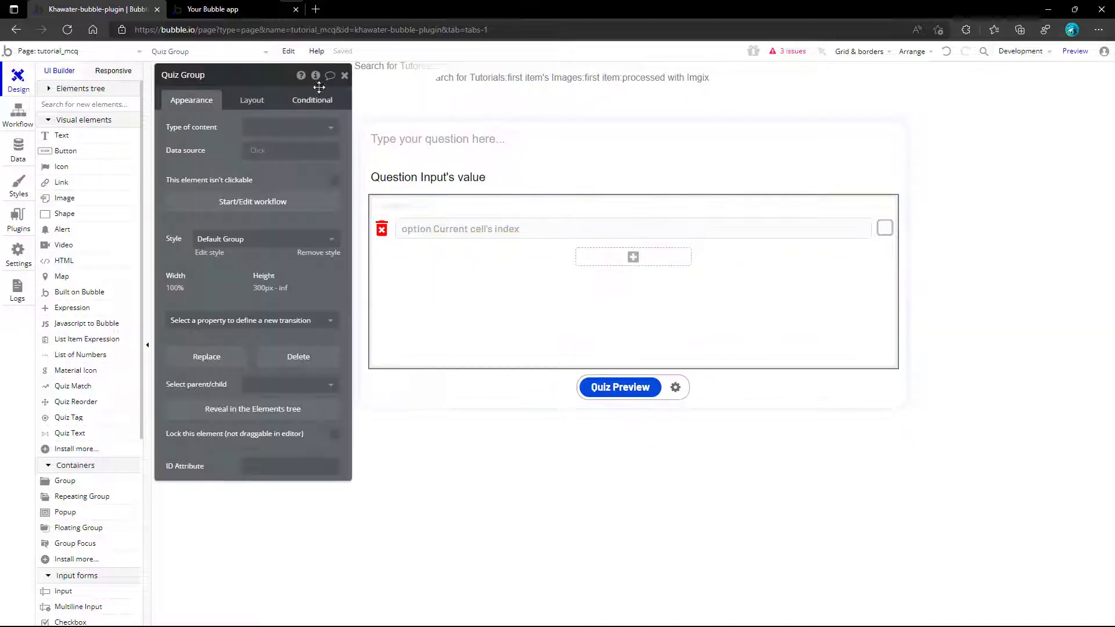
click(405, 175)
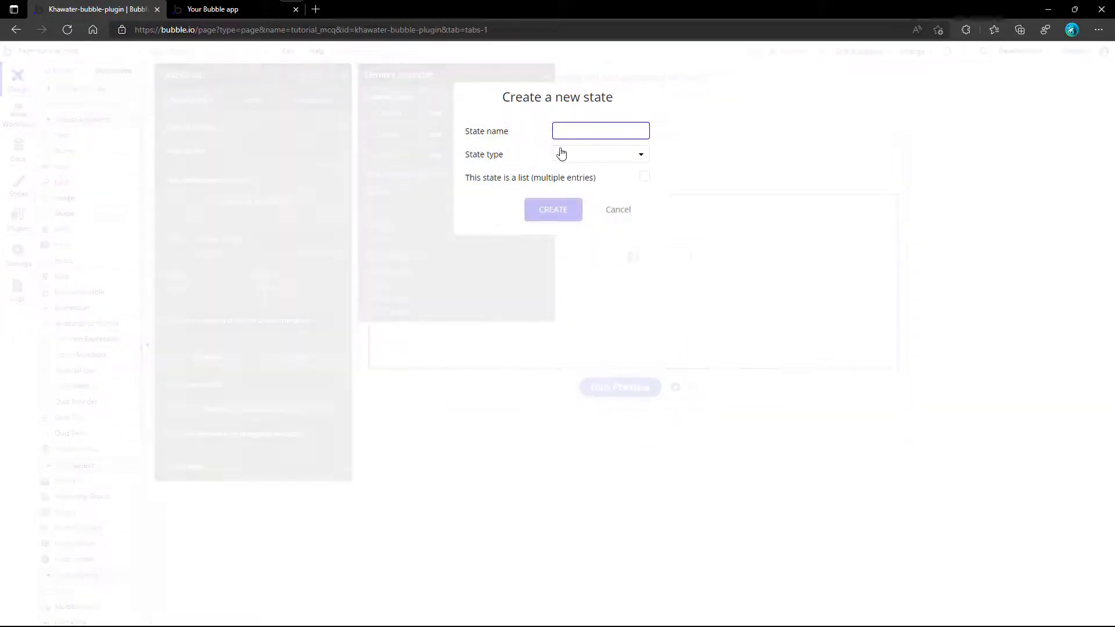
text(N_)
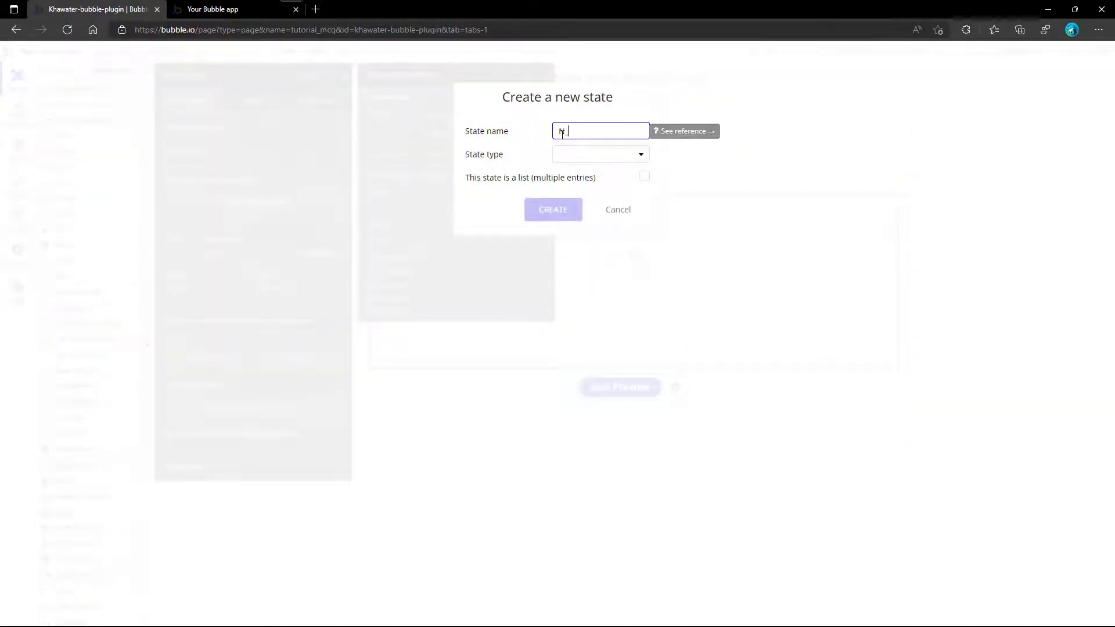
text(Choices)
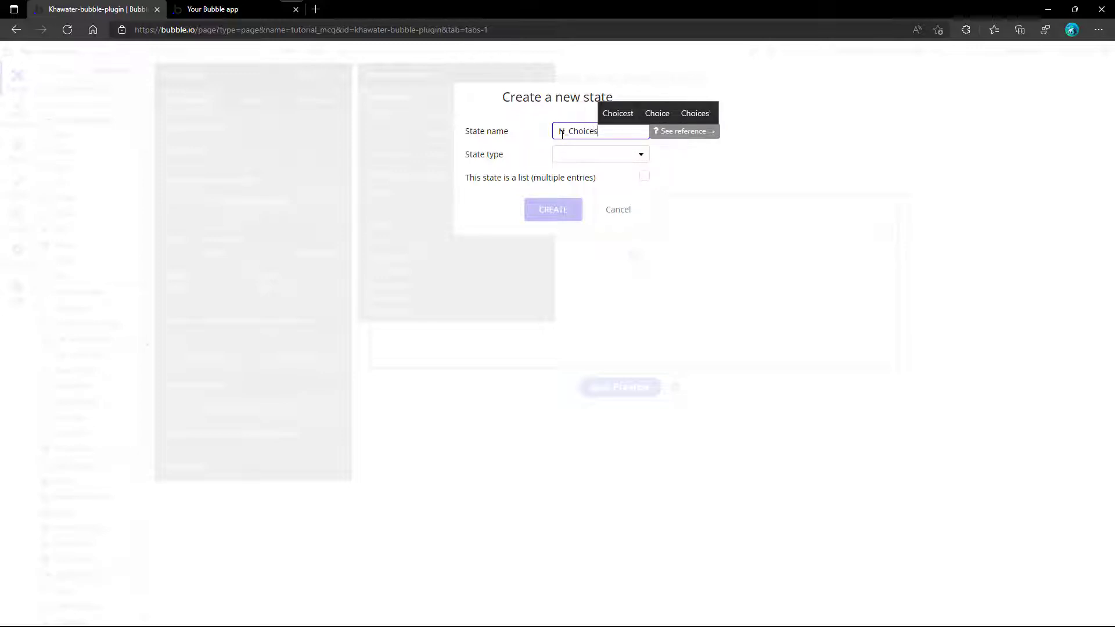
click(566, 154)
click(572, 192)
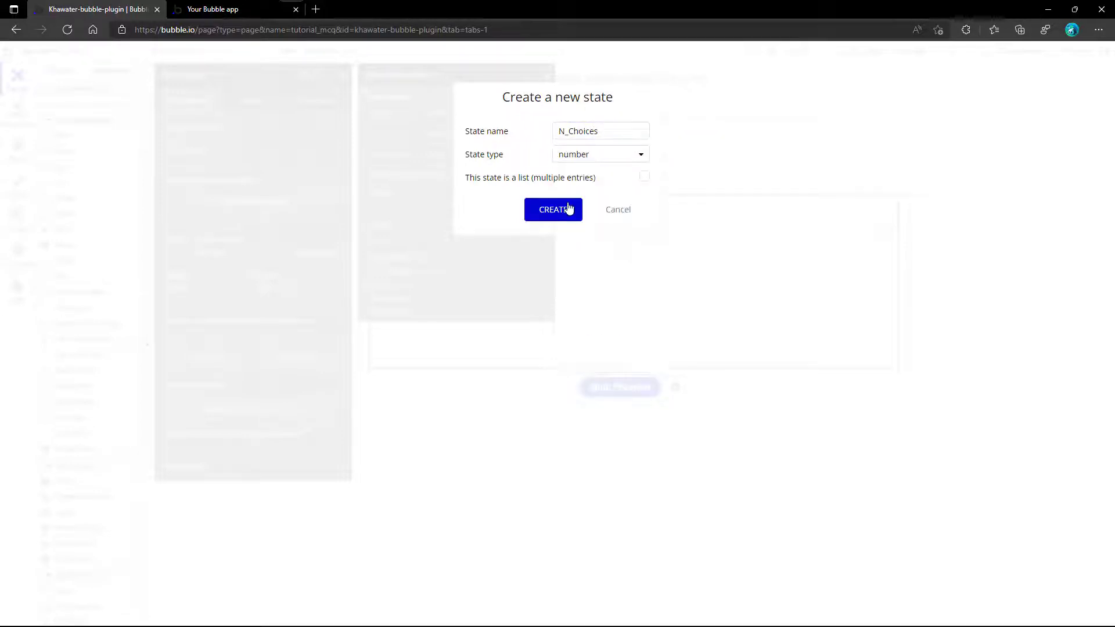
click(568, 211)
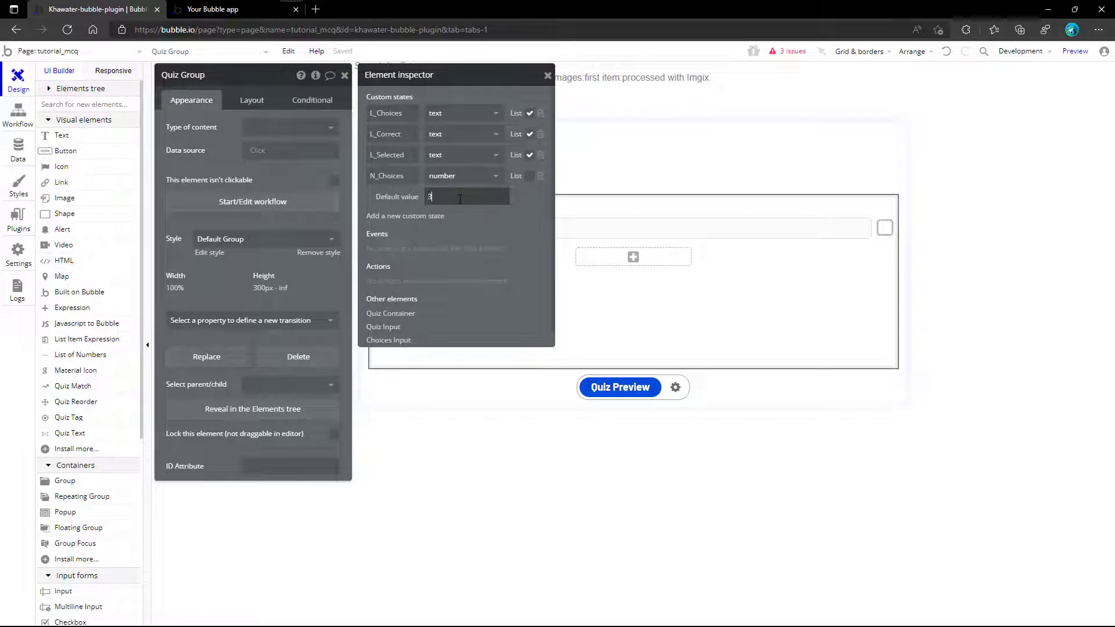
click(460, 210)
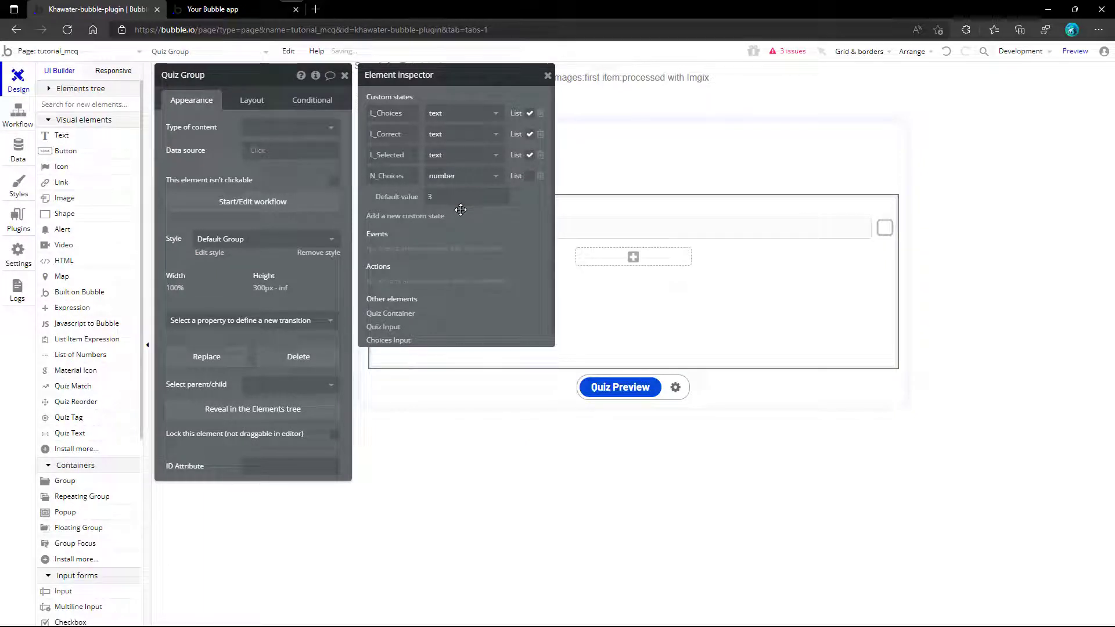
click(548, 76)
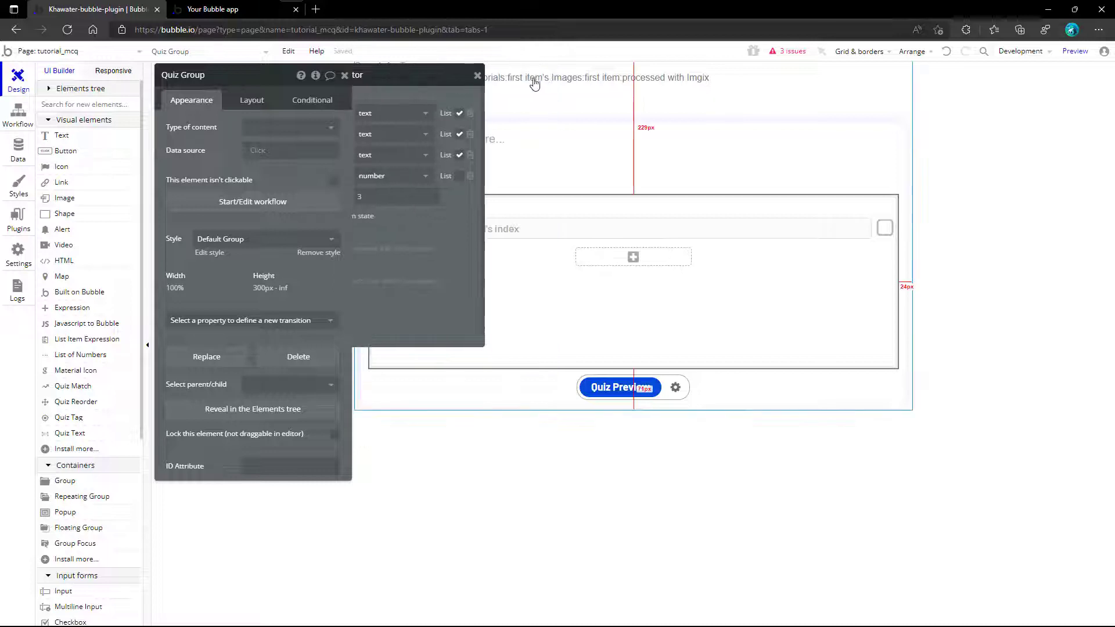
- Configure the List of Numbers element with start number 1, length Quiz Group's N_Choices and increment 1
click(344, 75)
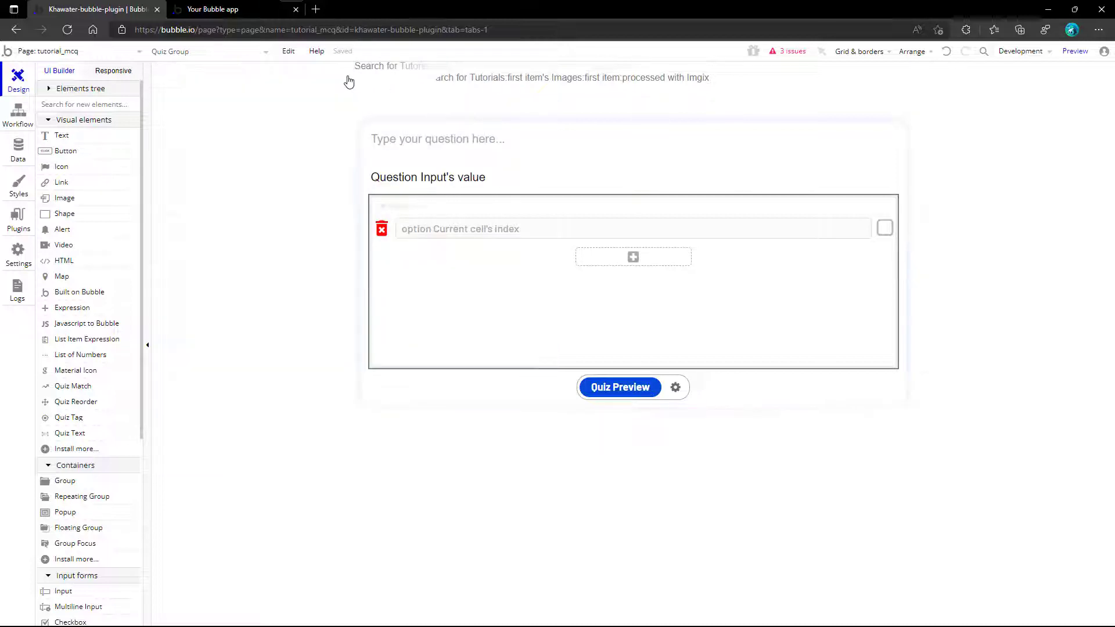
double_click(399, 206)
click(267, 128)
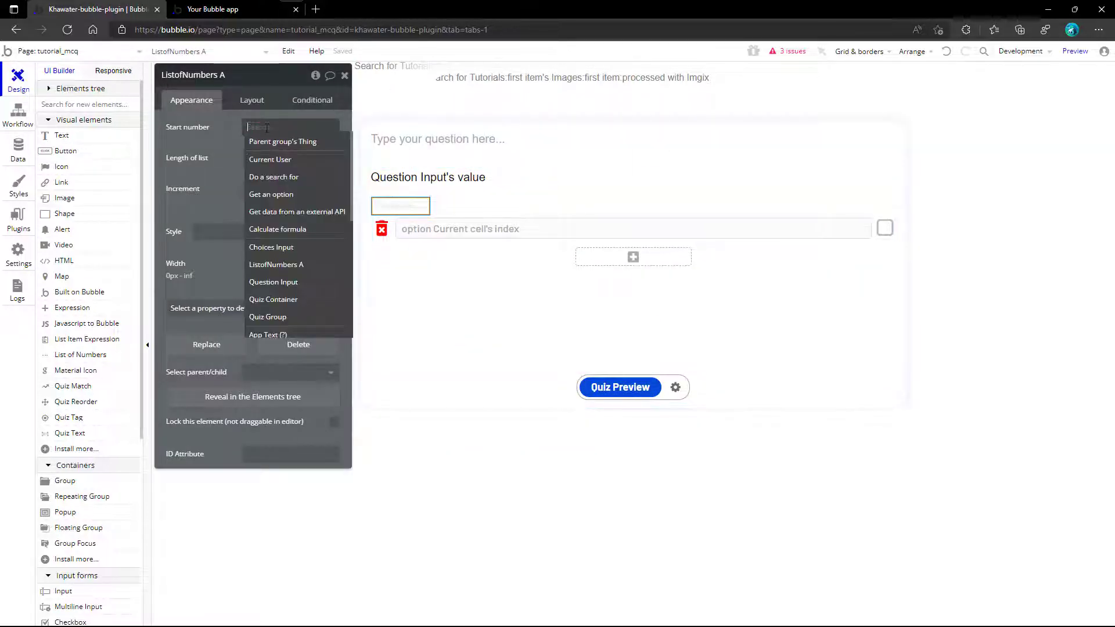
text(1)
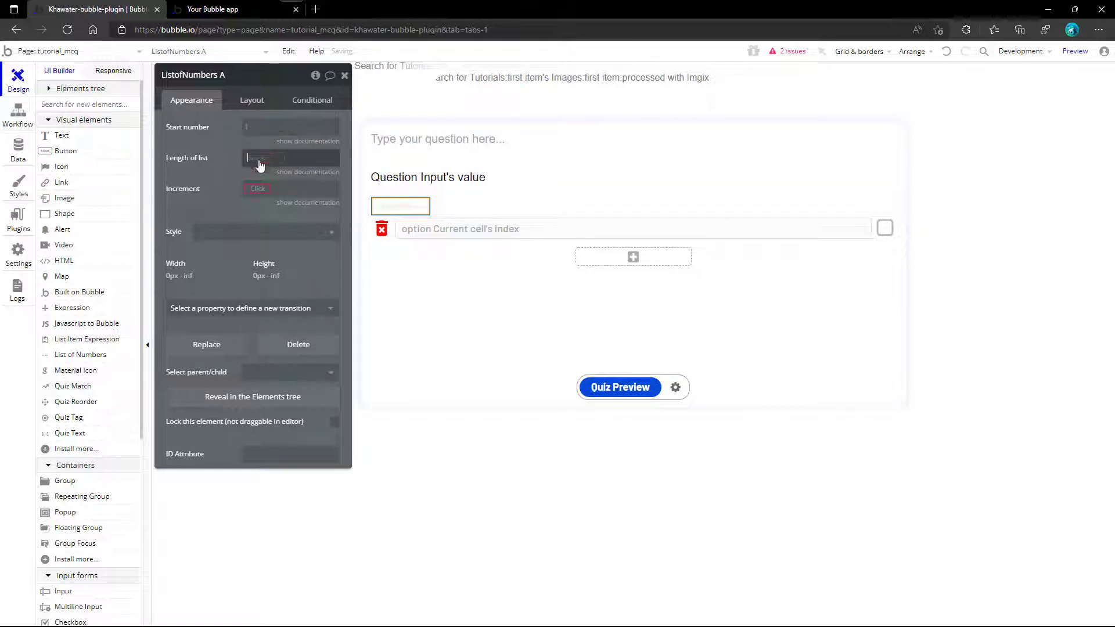
click(258, 158)
text(qu)
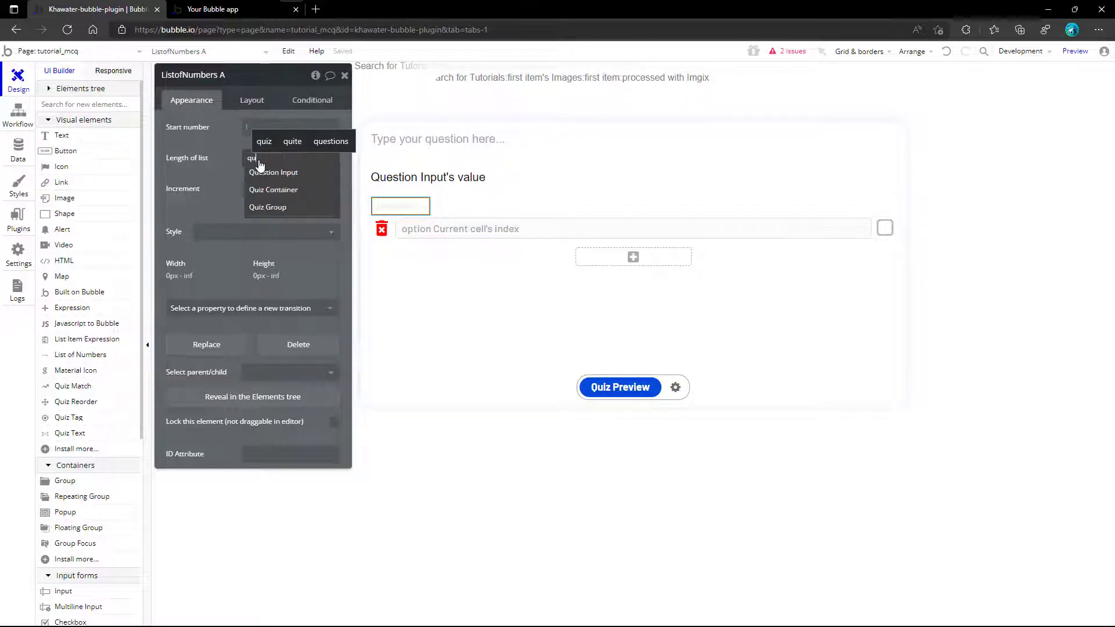
click(273, 207)
click(307, 224)
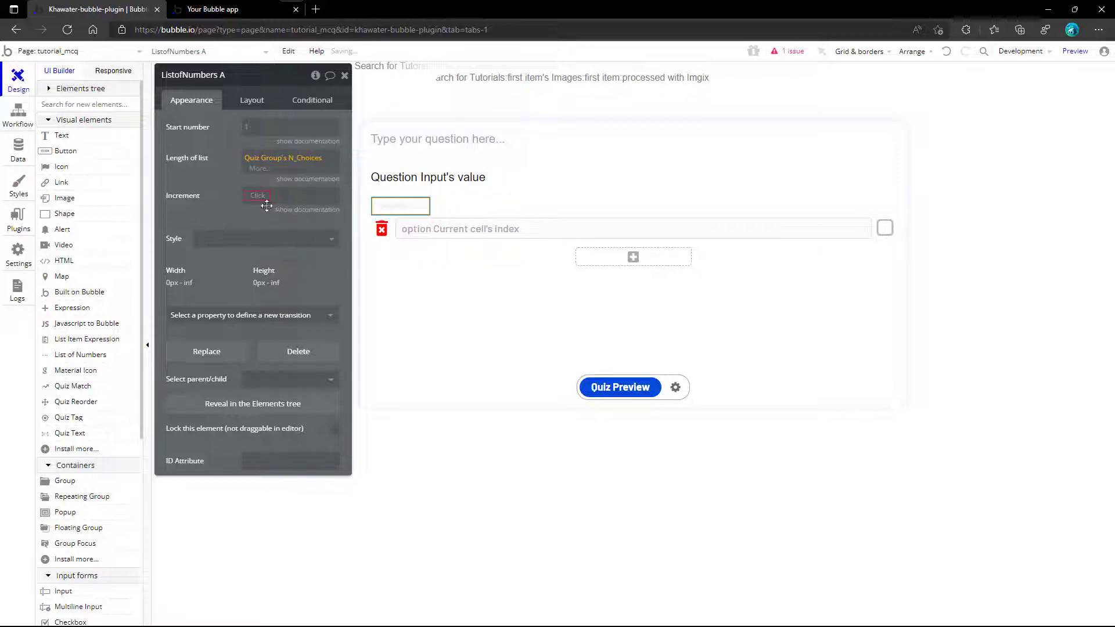
click(257, 190)
text(1)
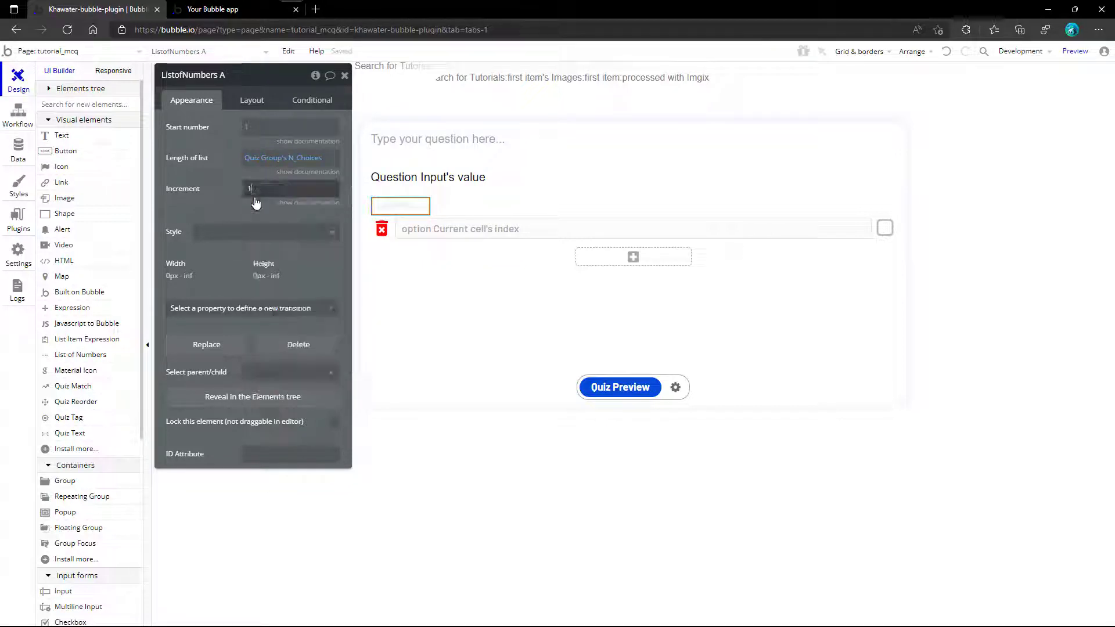
click(241, 199)
- Center the List of Numbers element horizontally, make it last in its column and set its height to 10
click(244, 109)
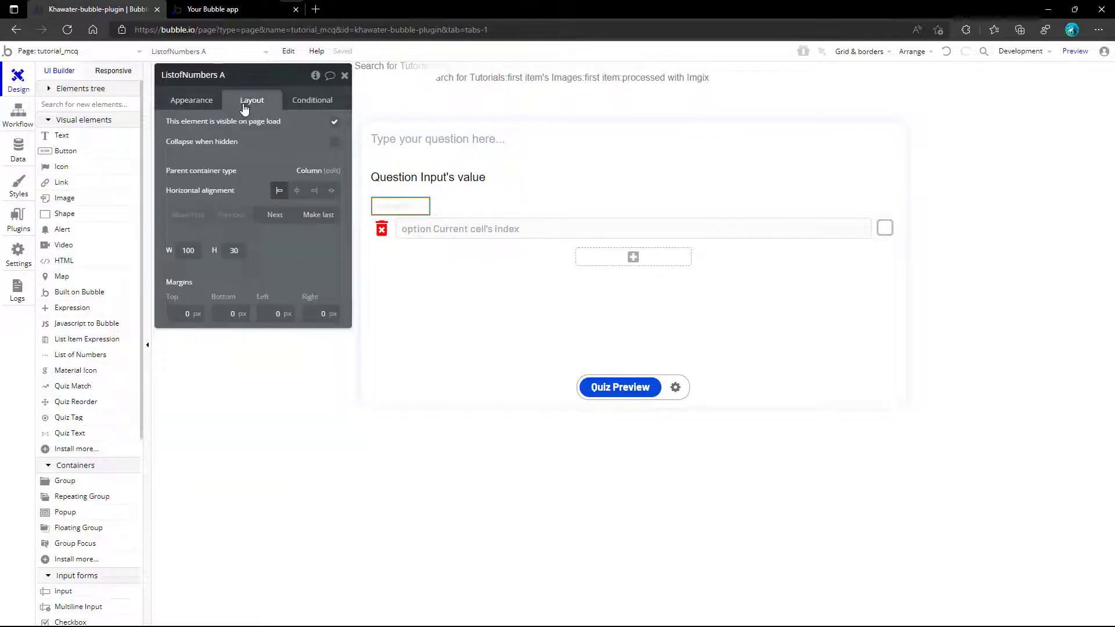
click(296, 190)
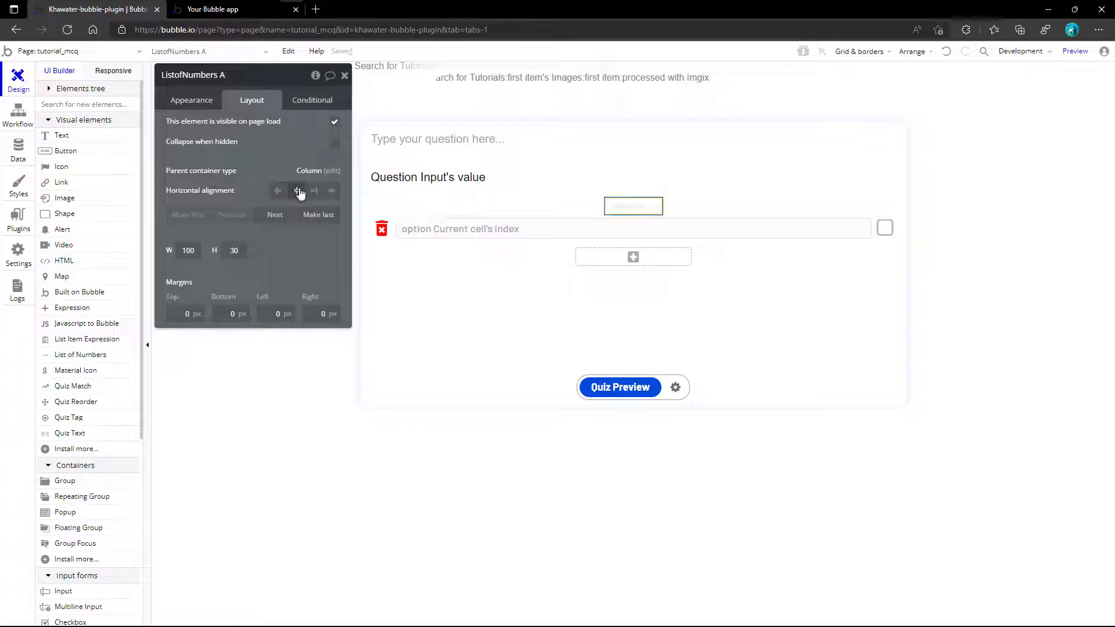
click(309, 215)
double_click(232, 250)
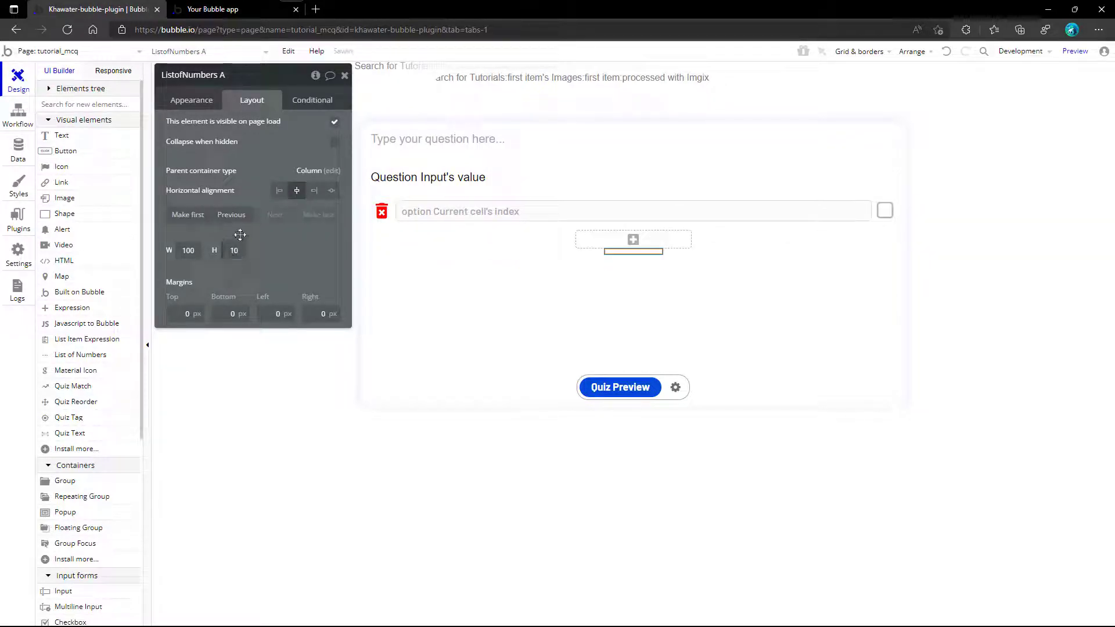
click(344, 76)
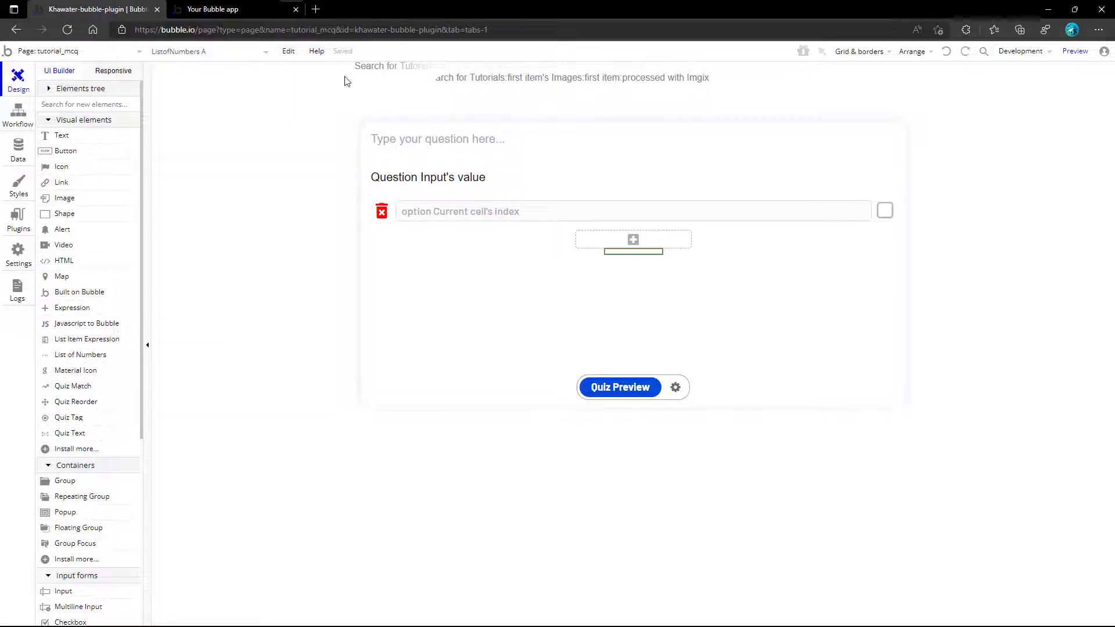
- Set the Choices Input repeating group's content type to number and its data source to ListofNumbers A's list
double_click(522, 221)
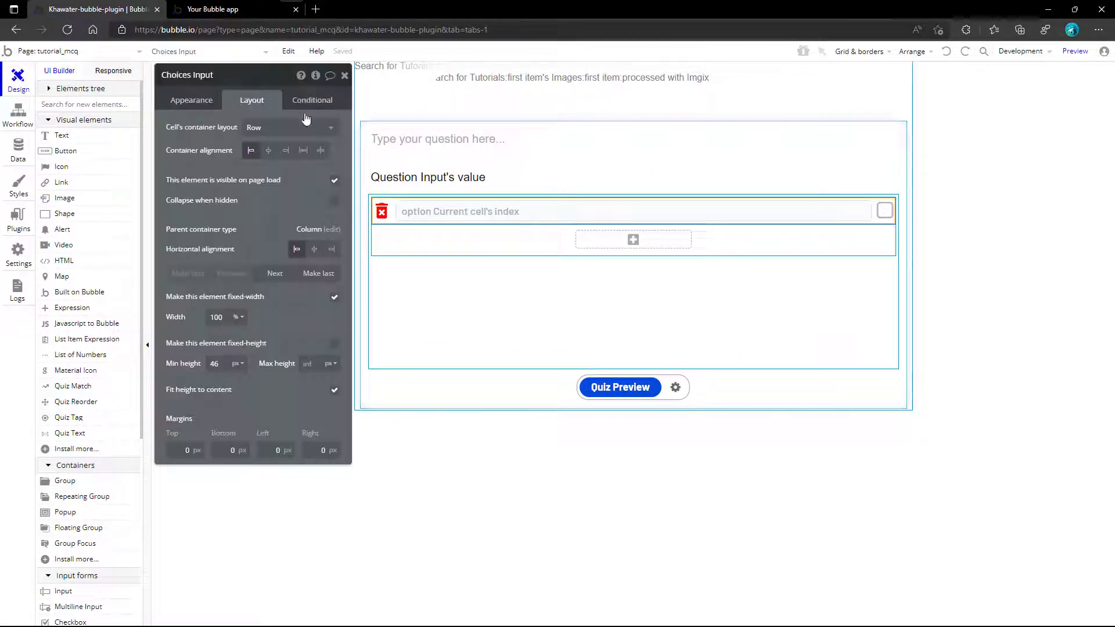
click(214, 105)
click(250, 128)
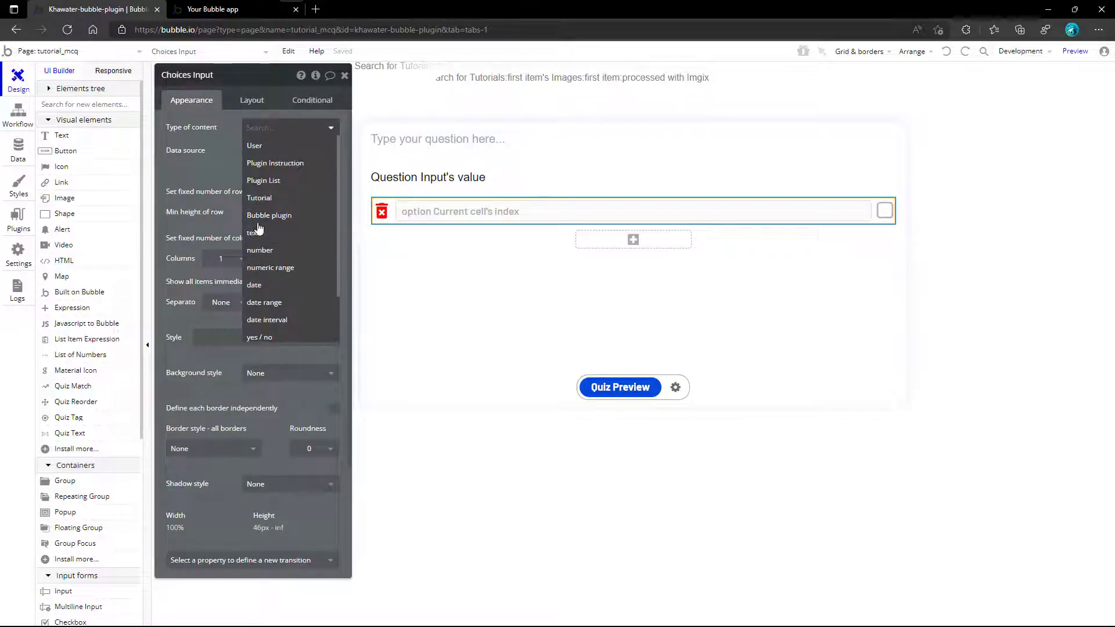
click(260, 250)
click(264, 150)
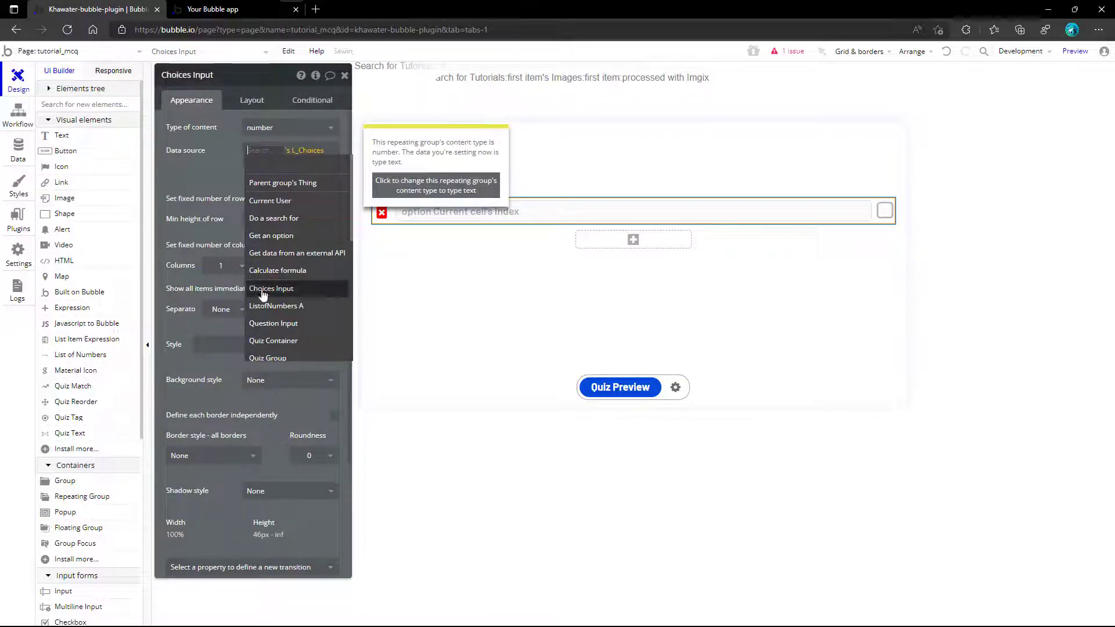
click(267, 306)
click(295, 185)
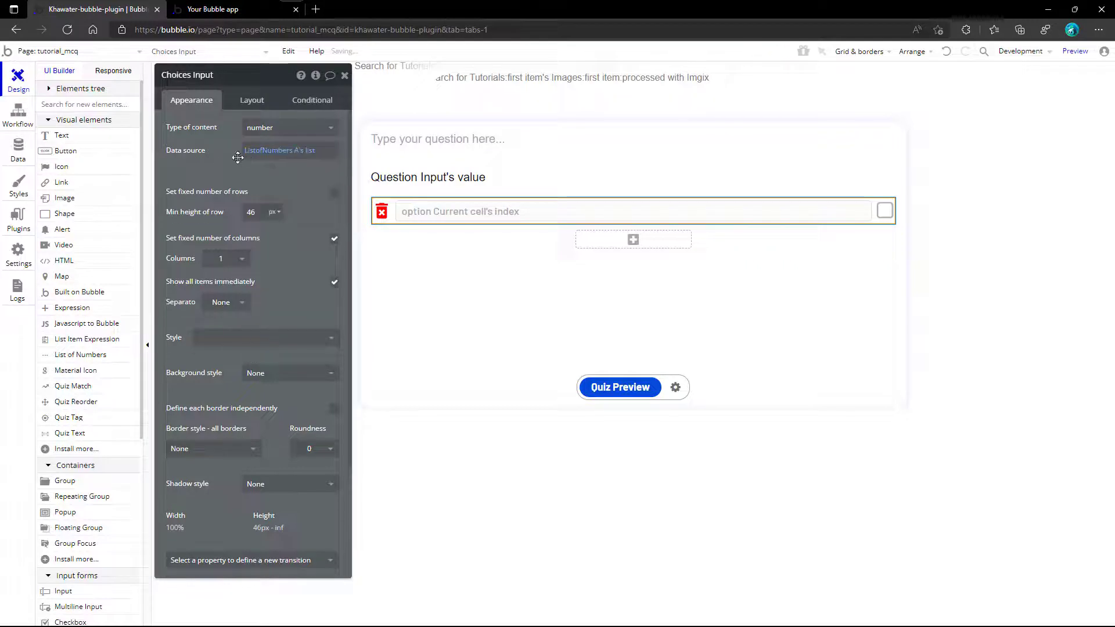
click(345, 75)
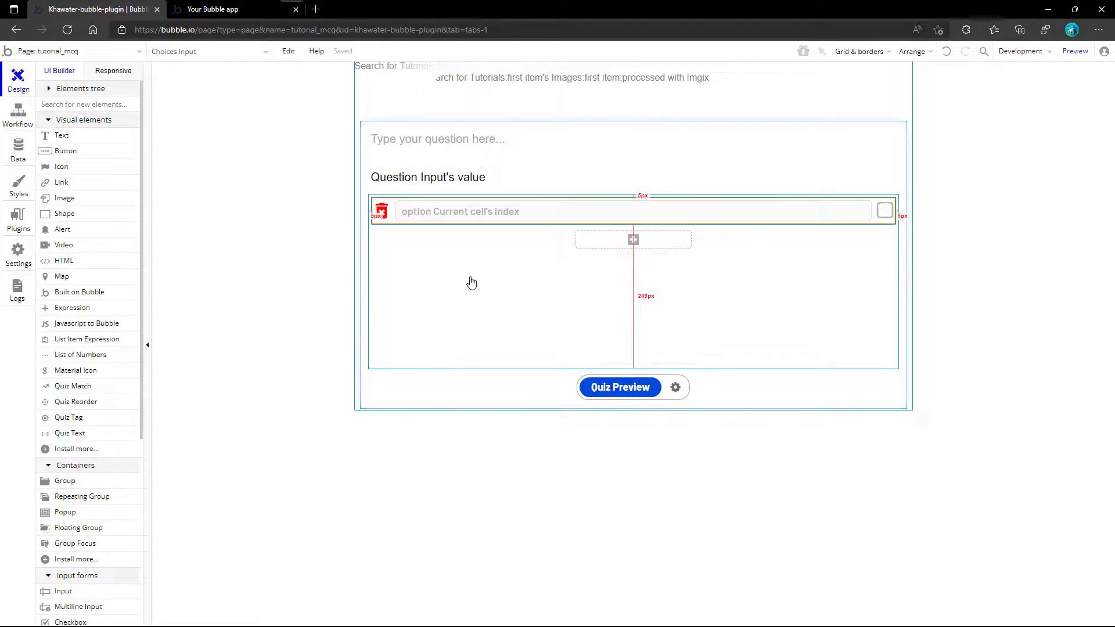
- Refresh the quiz page preview to check the option rows, and return to the editor
click(252, 8)
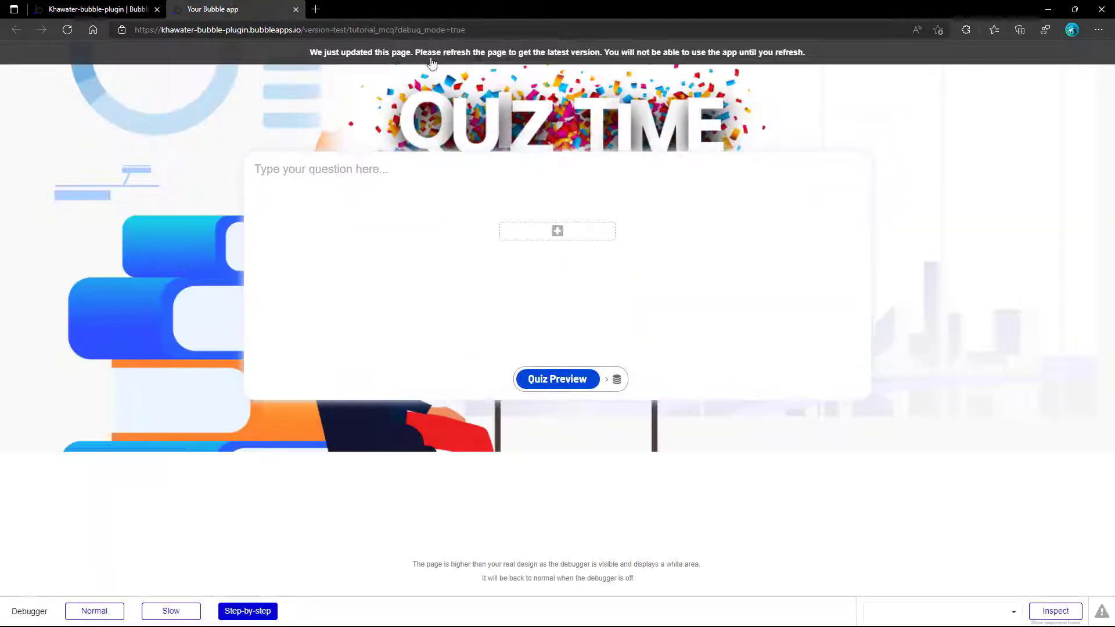
click(431, 58)
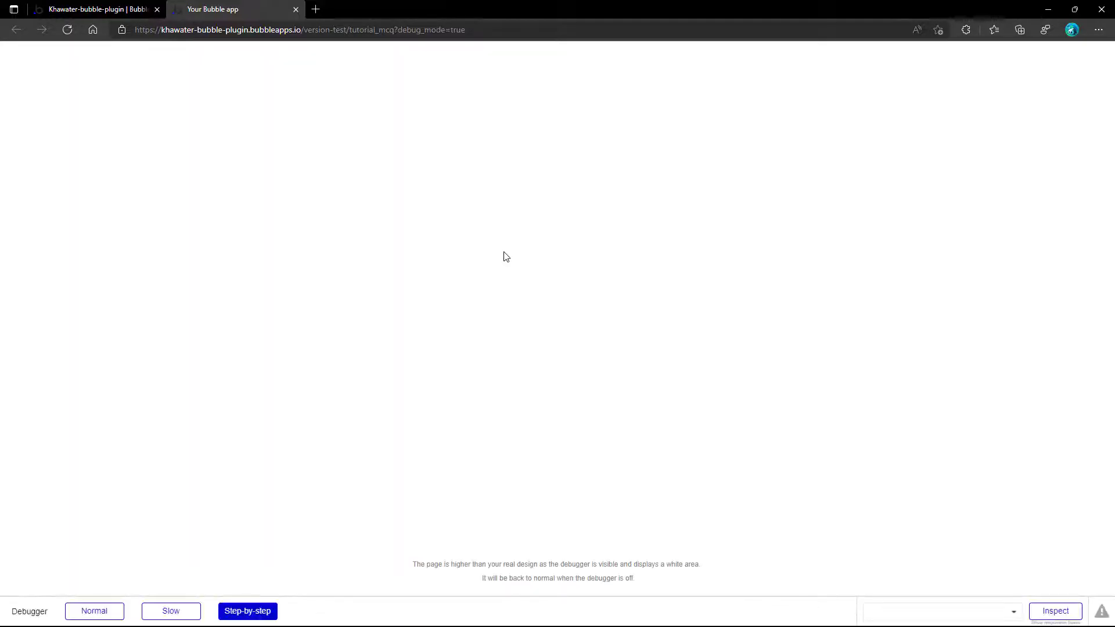
click(506, 200)
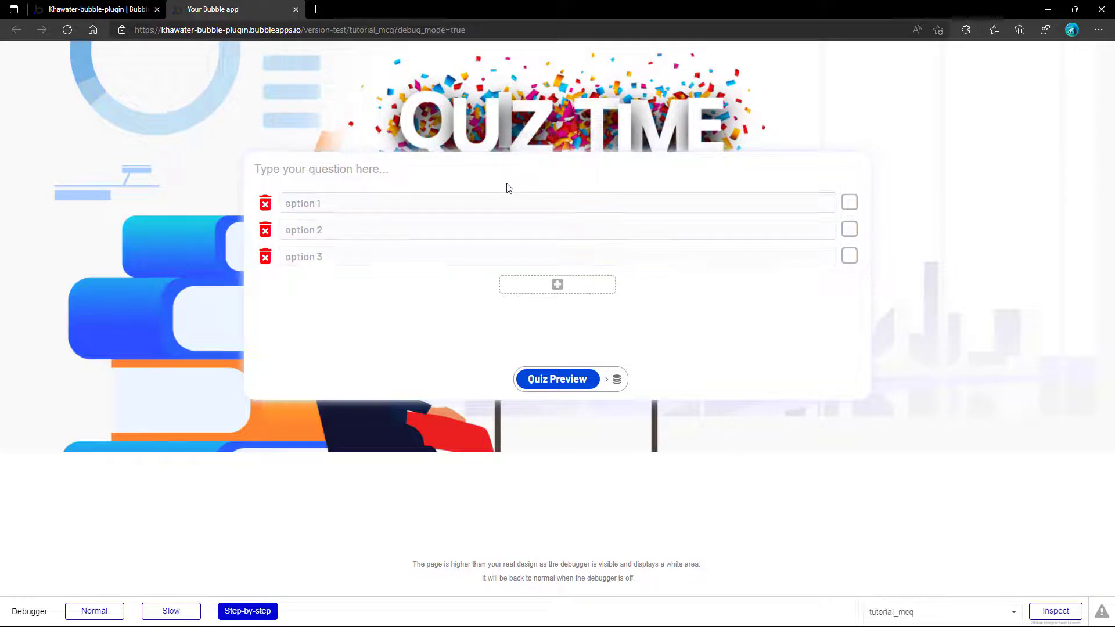
click(107, 10)
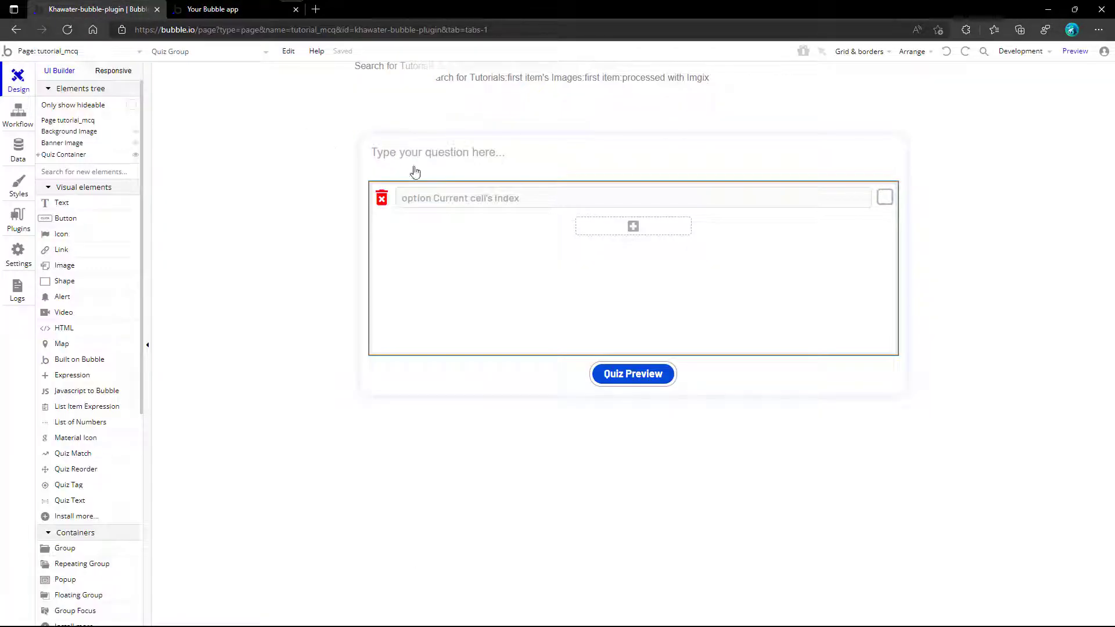
- Create a click workflow for the red Delete icon in the choice row
double_click(388, 198)
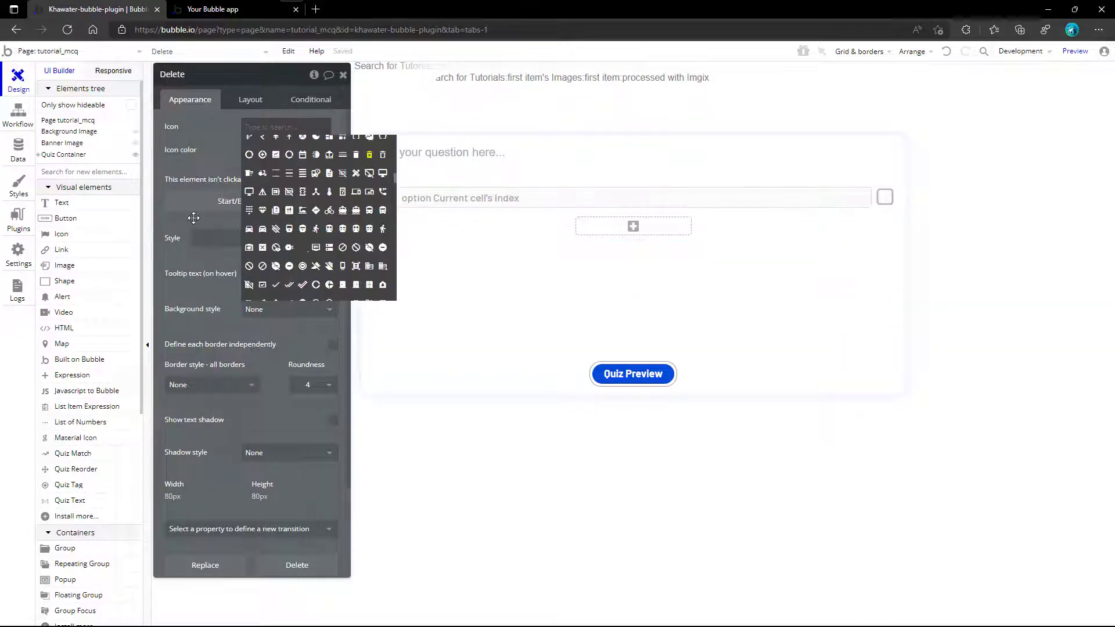
click(261, 201)
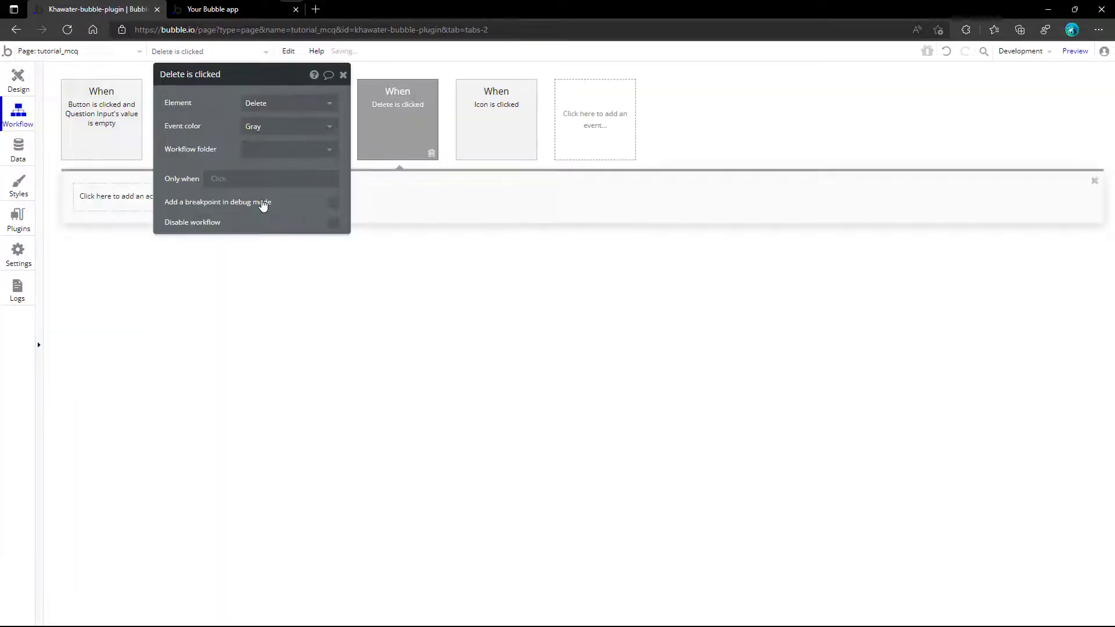
click(341, 76)
- Add a Set state action to the Delete workflow, targeting the Quiz Group's N_Choices state
click(117, 196)
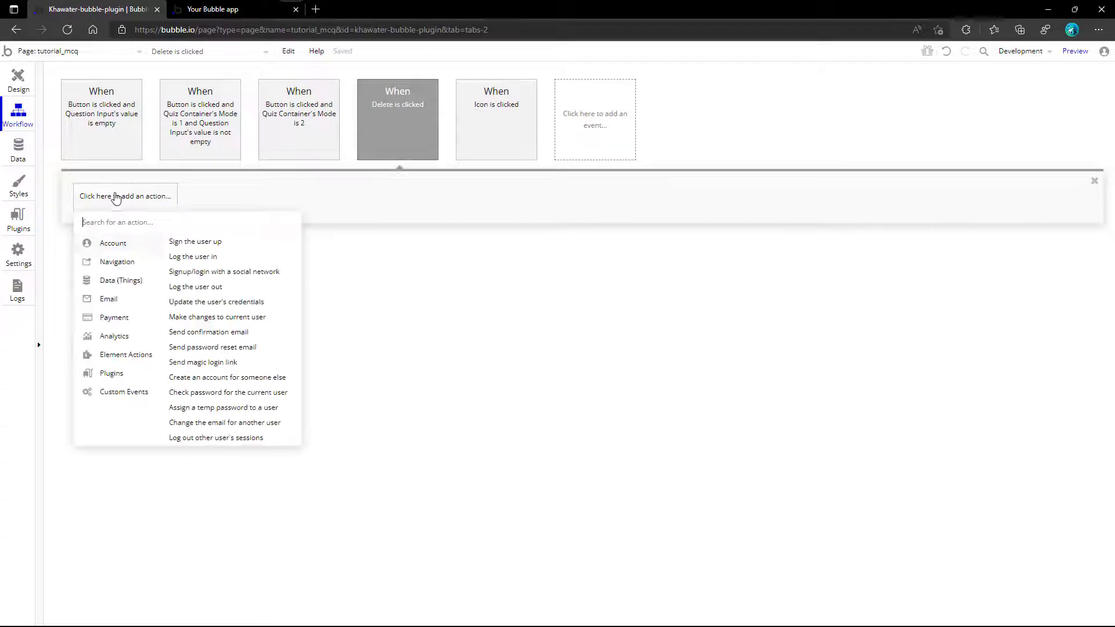
mouse_move(120, 360)
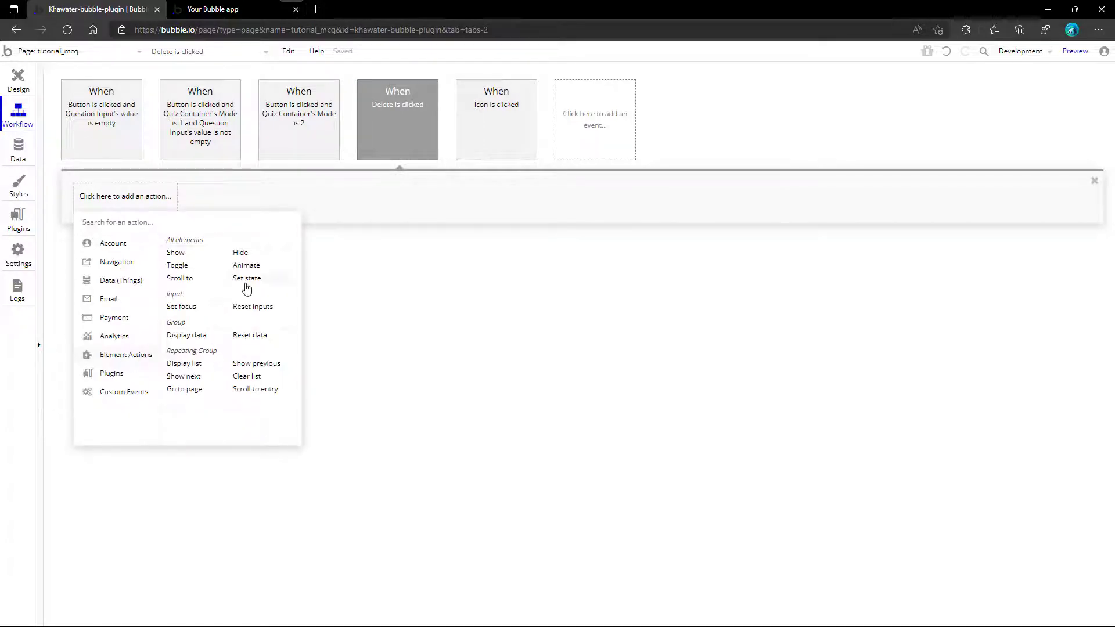
click(246, 278)
click(273, 102)
text(qu)
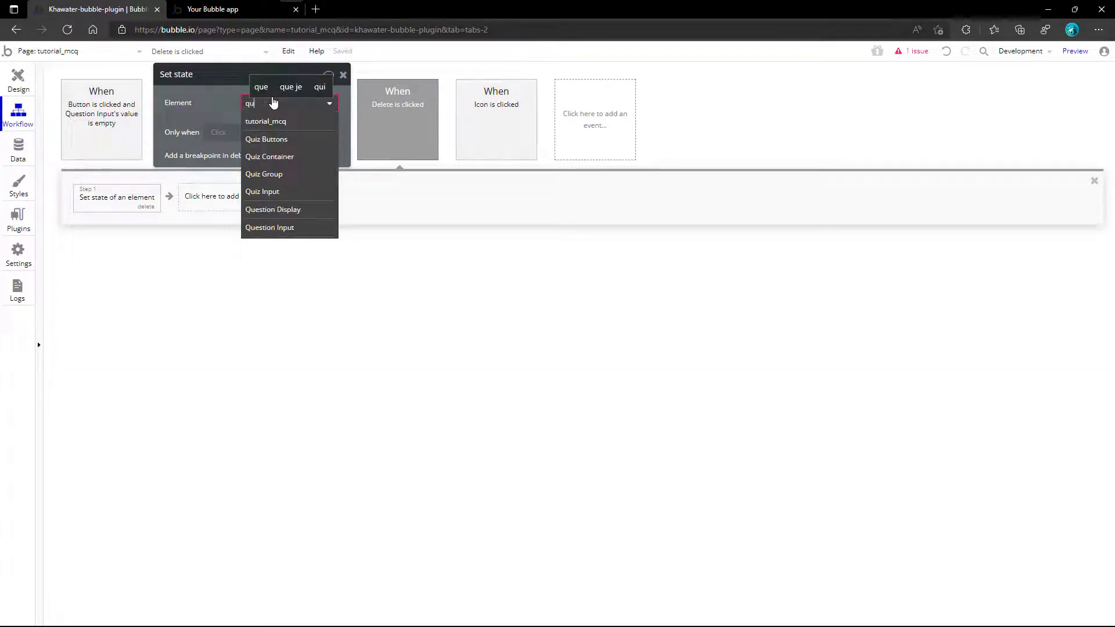
click(276, 155)
click(282, 127)
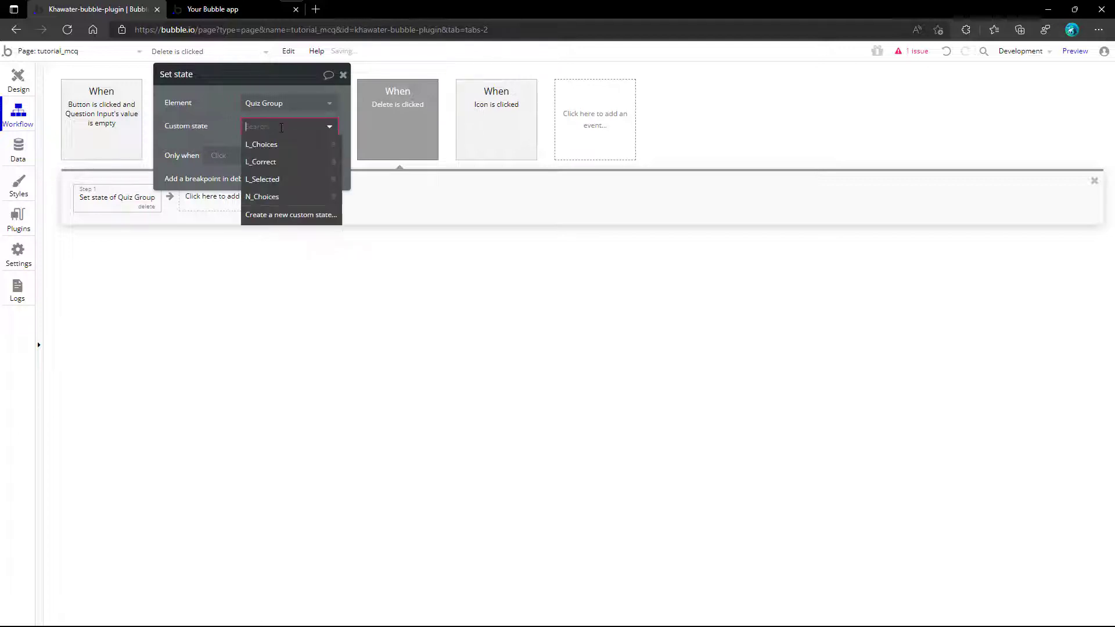
click(273, 197)
- Set the N_Choices state's value to Quiz Group's N_Choices - 1
click(264, 149)
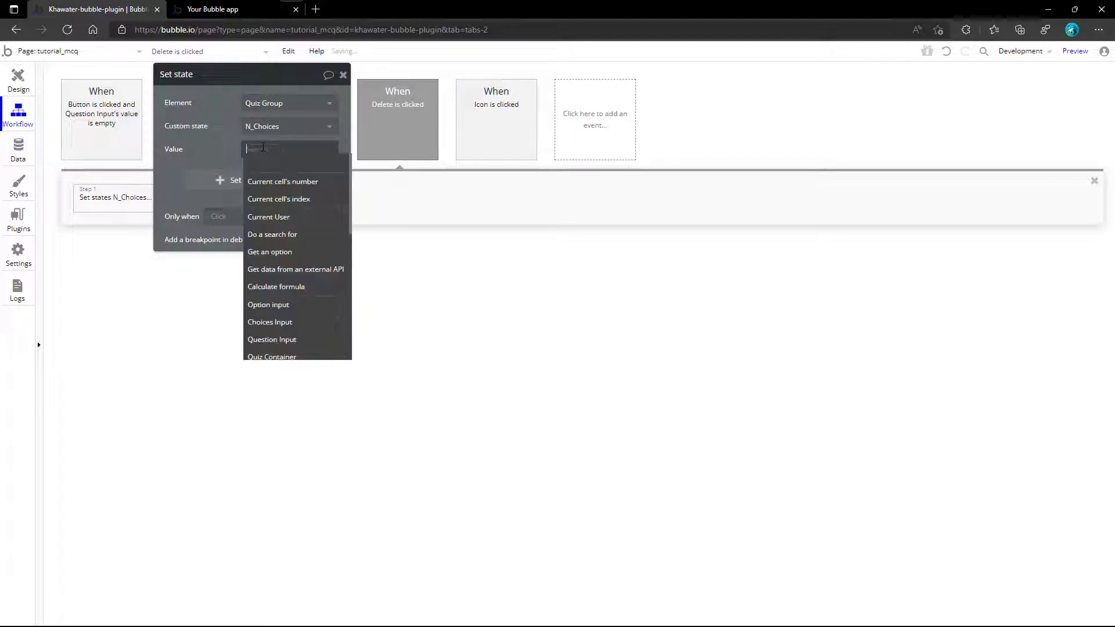
text(qui)
click(263, 198)
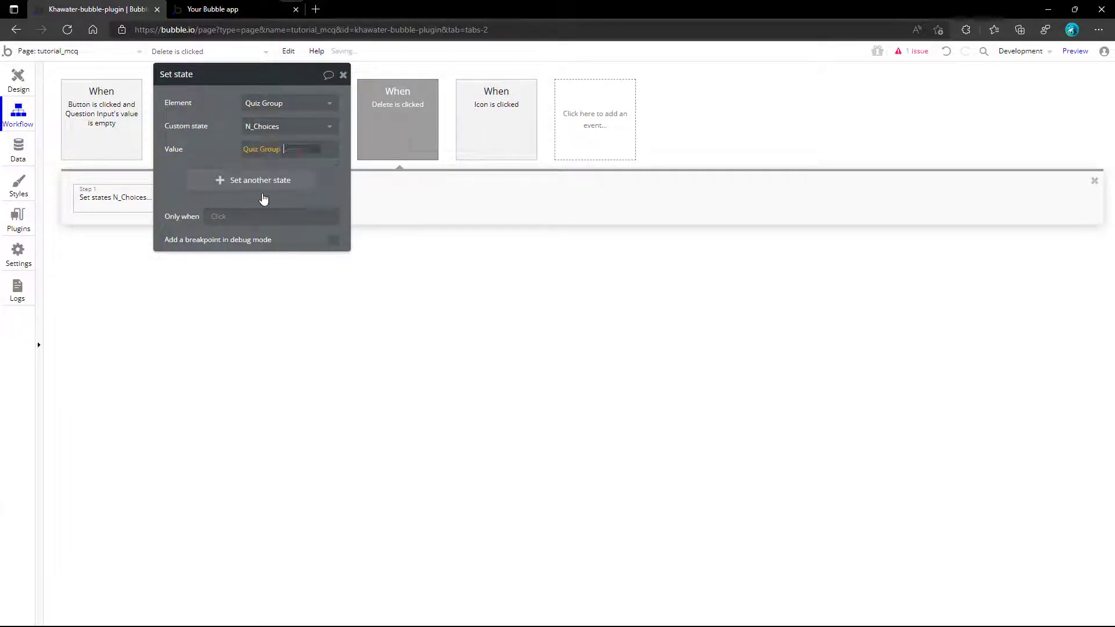
click(302, 216)
click(264, 167)
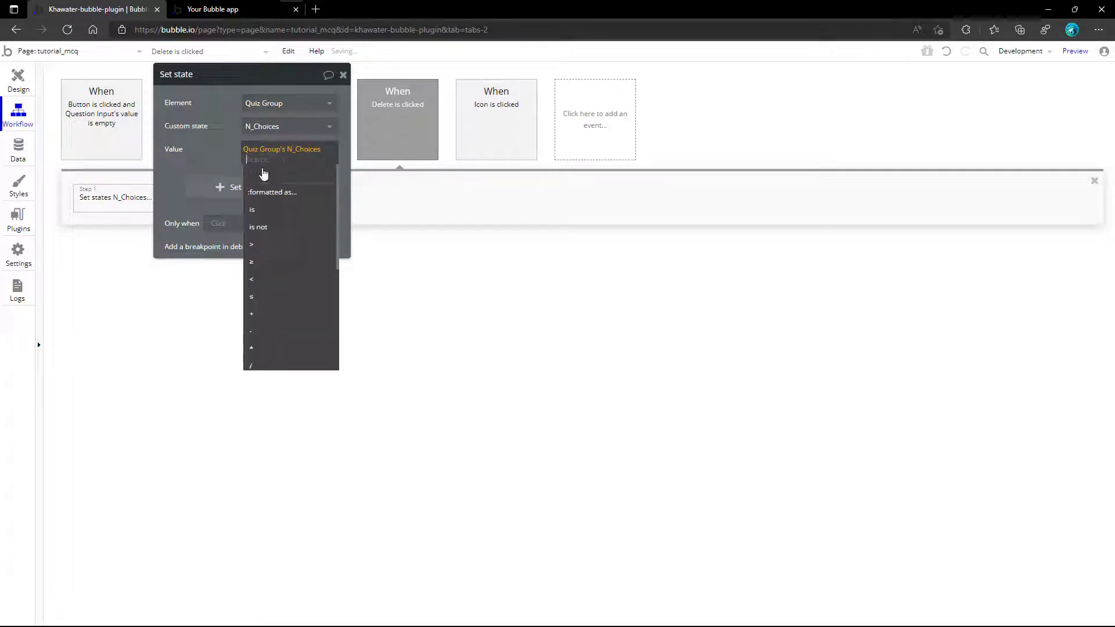
click(262, 331)
text(1)
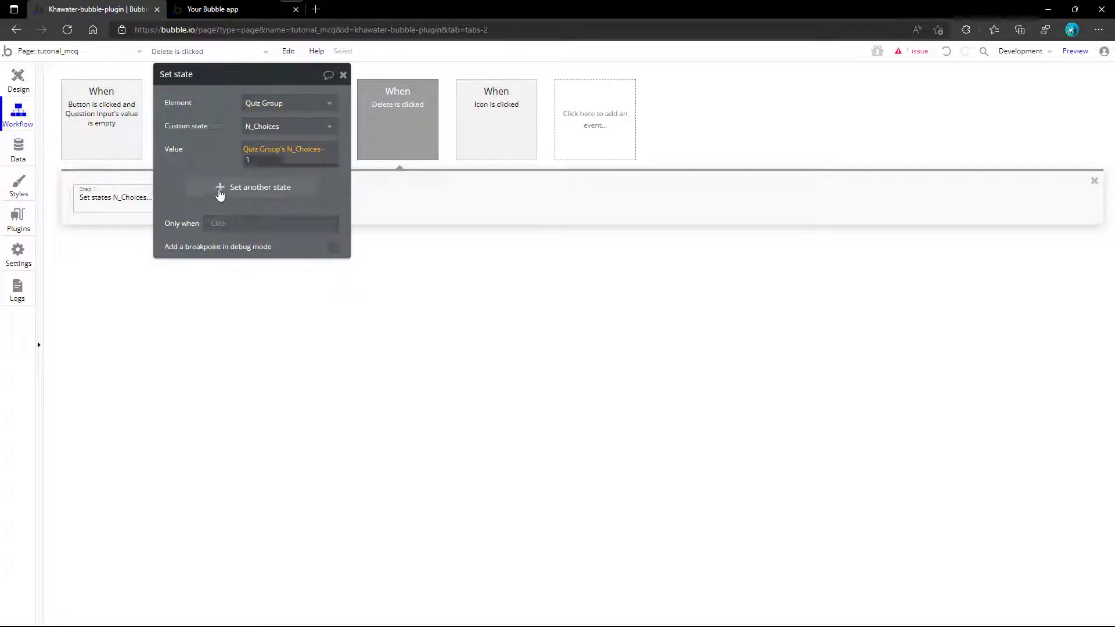
click(210, 152)
- Add the L_Choices state to the Delete workflow's Set state action and start its value with Quiz Group's L_Choices
click(226, 182)
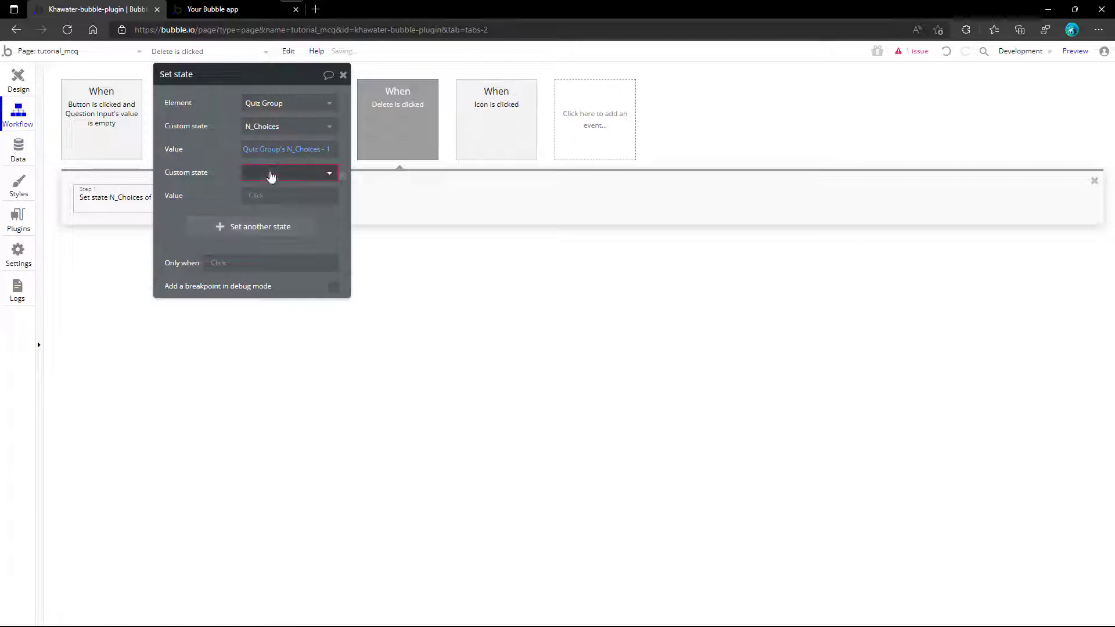
click(270, 172)
click(267, 197)
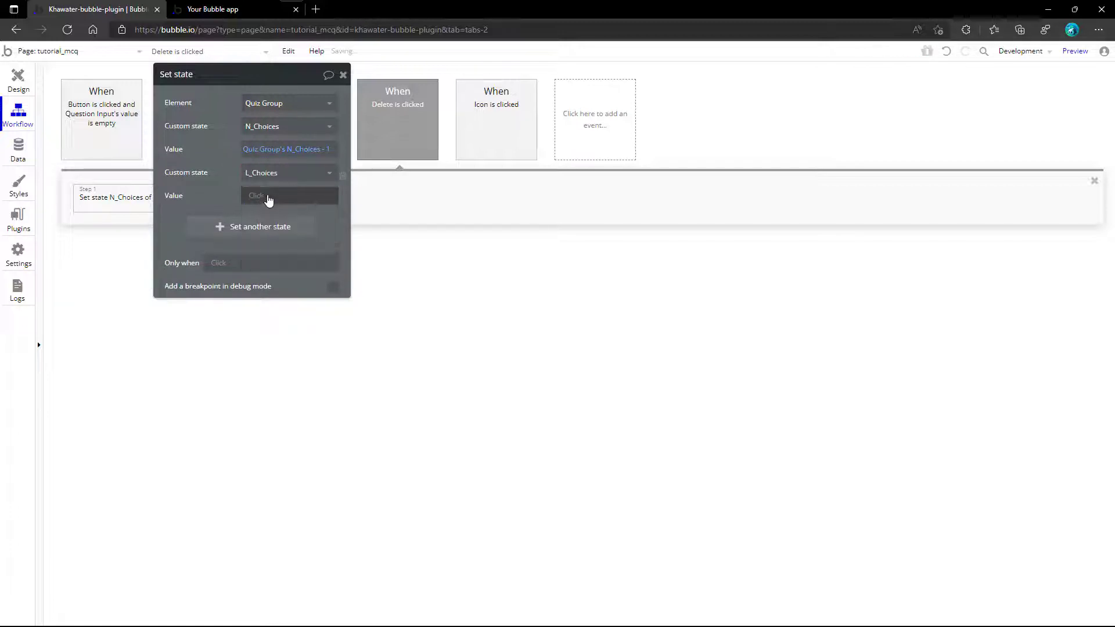
click(266, 197)
text(qui)
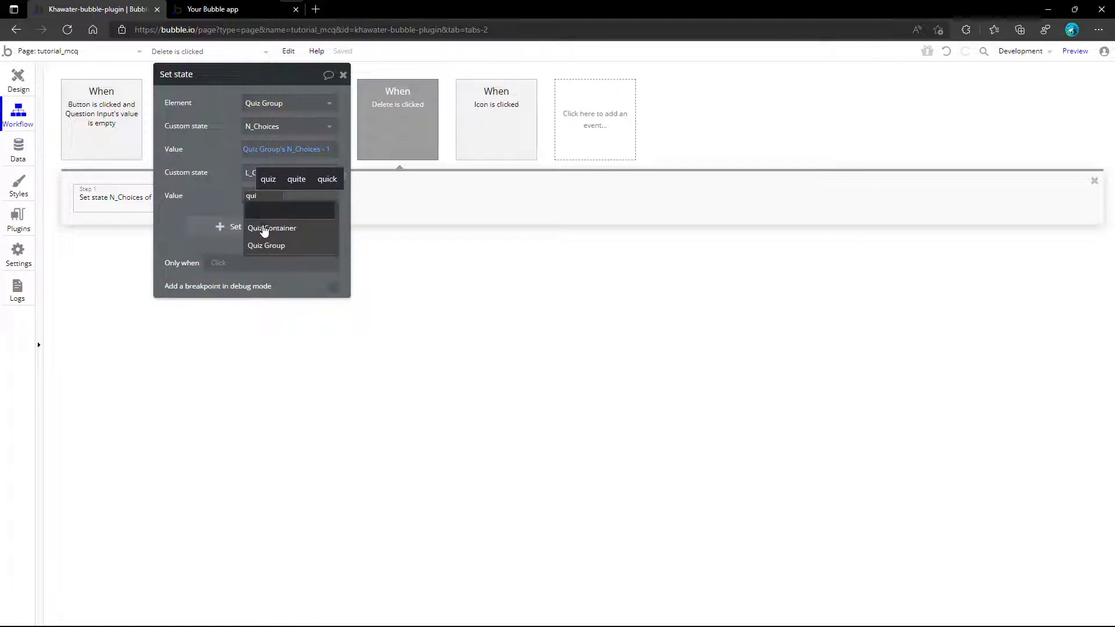
click(265, 245)
click(294, 210)
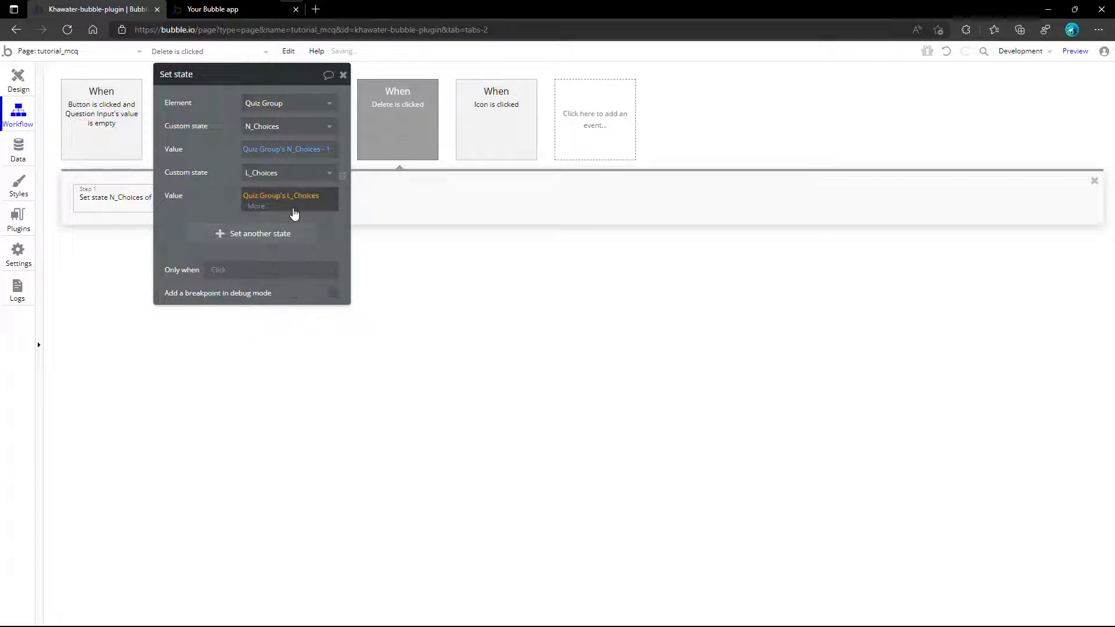
- Extend the L_Choices value with :minus item Quiz Group's L_Choices:item #Current cell's index, and close the action's properties
click(266, 210)
text(m)
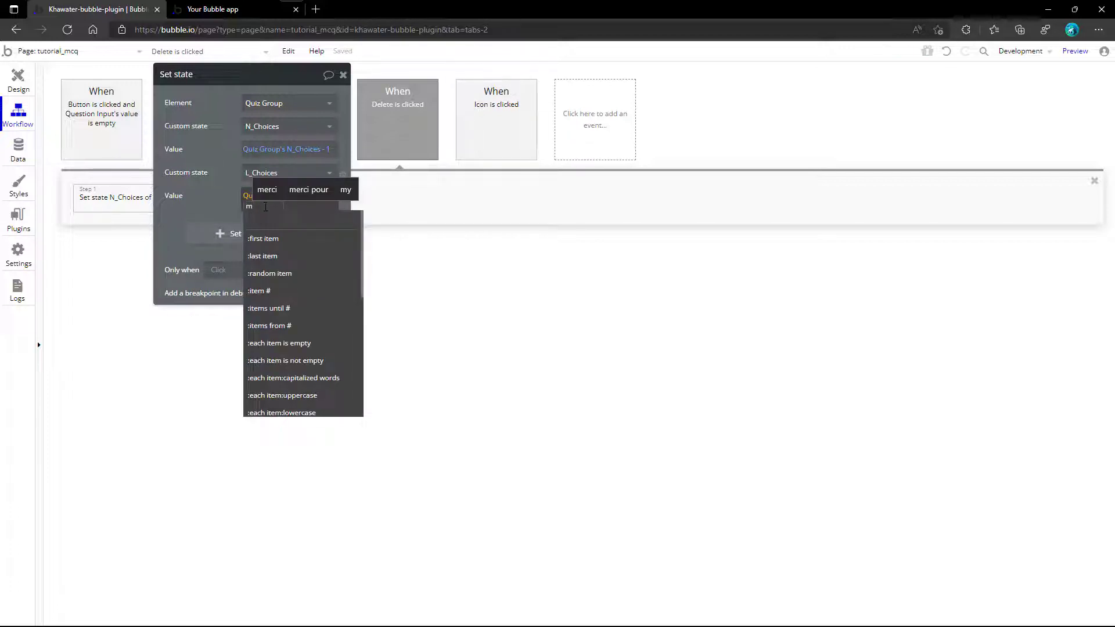
text(inus)
click(268, 238)
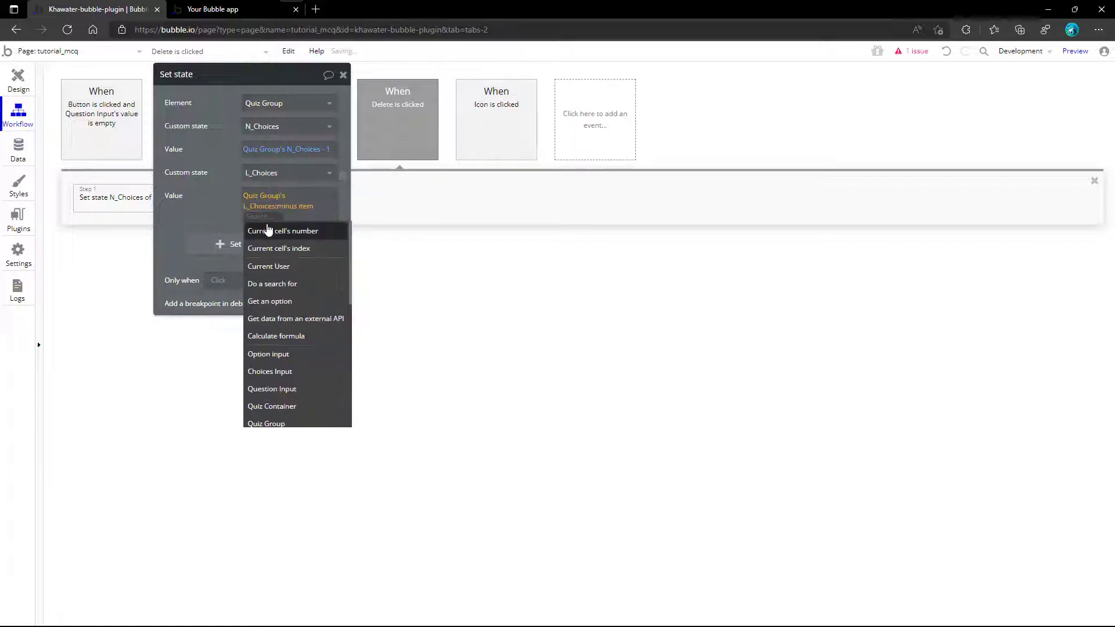
text(quiz)
click(271, 248)
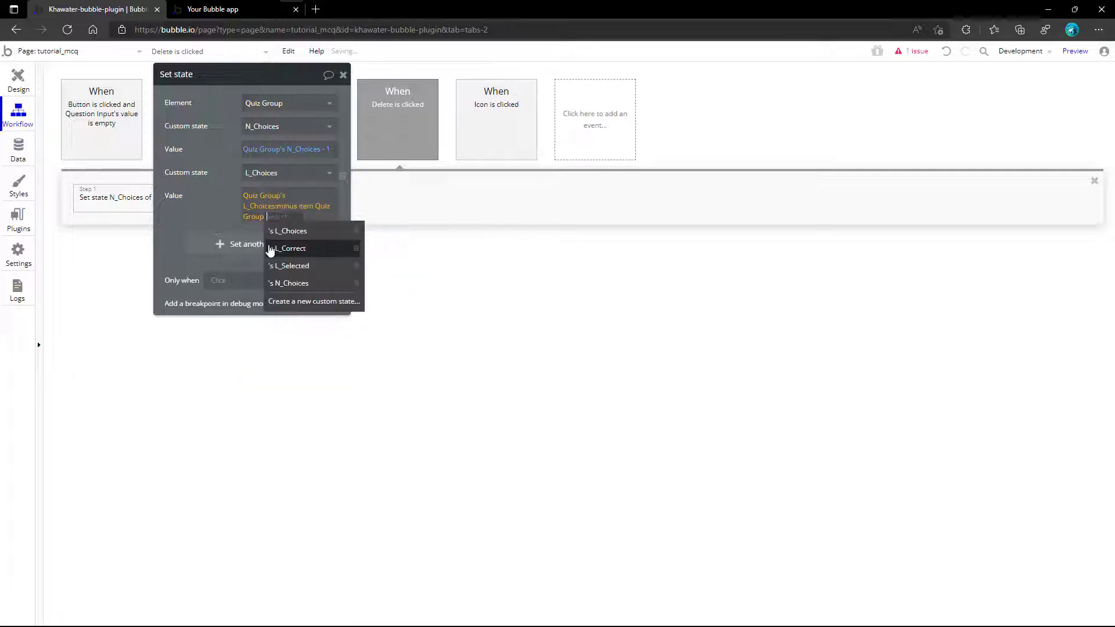
click(281, 233)
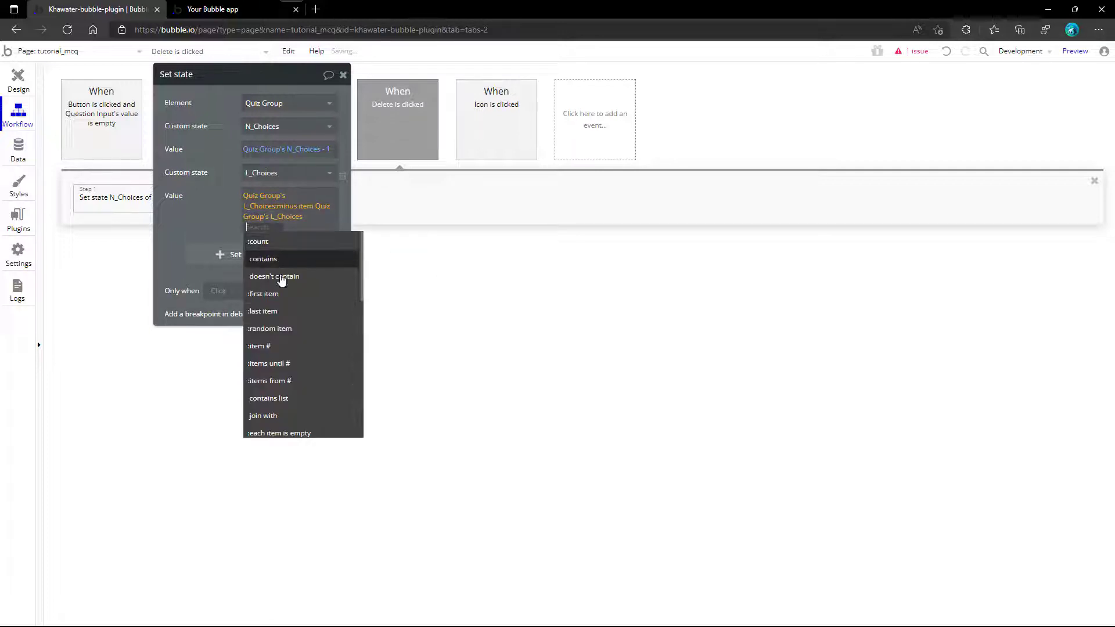
click(280, 347)
click(288, 275)
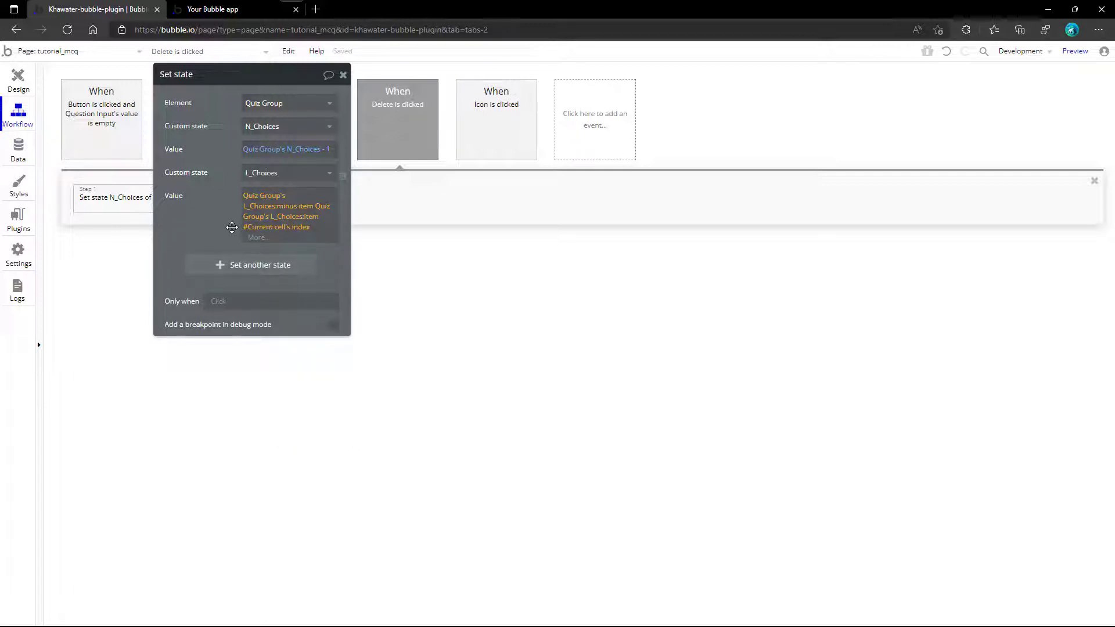
click(343, 75)
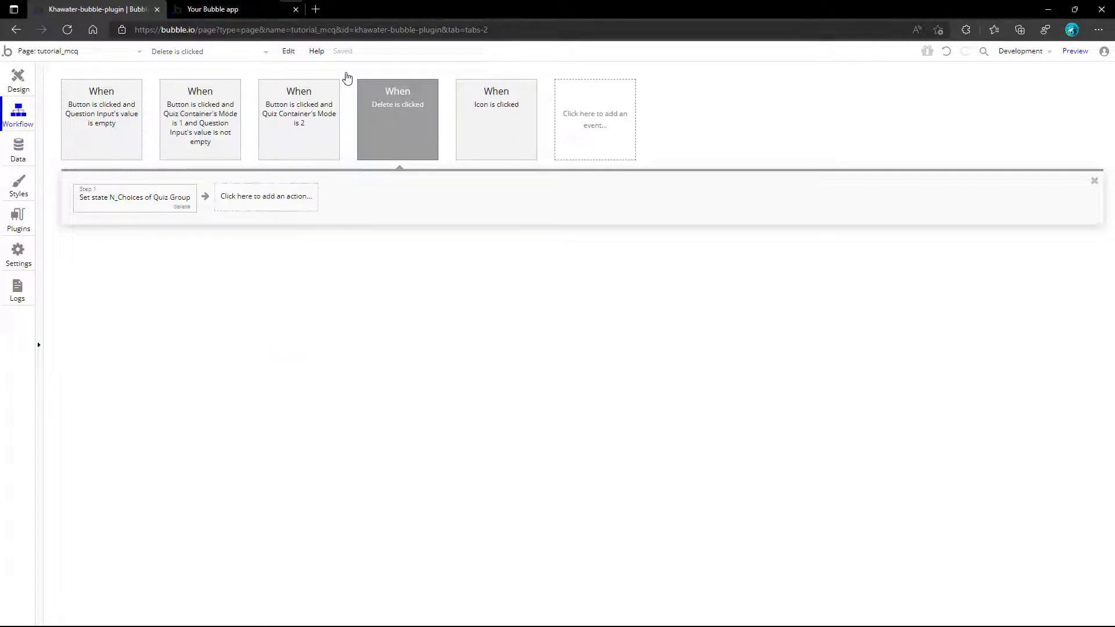
- Create a workflow event that runs when the Option input's value is changed
click(18, 80)
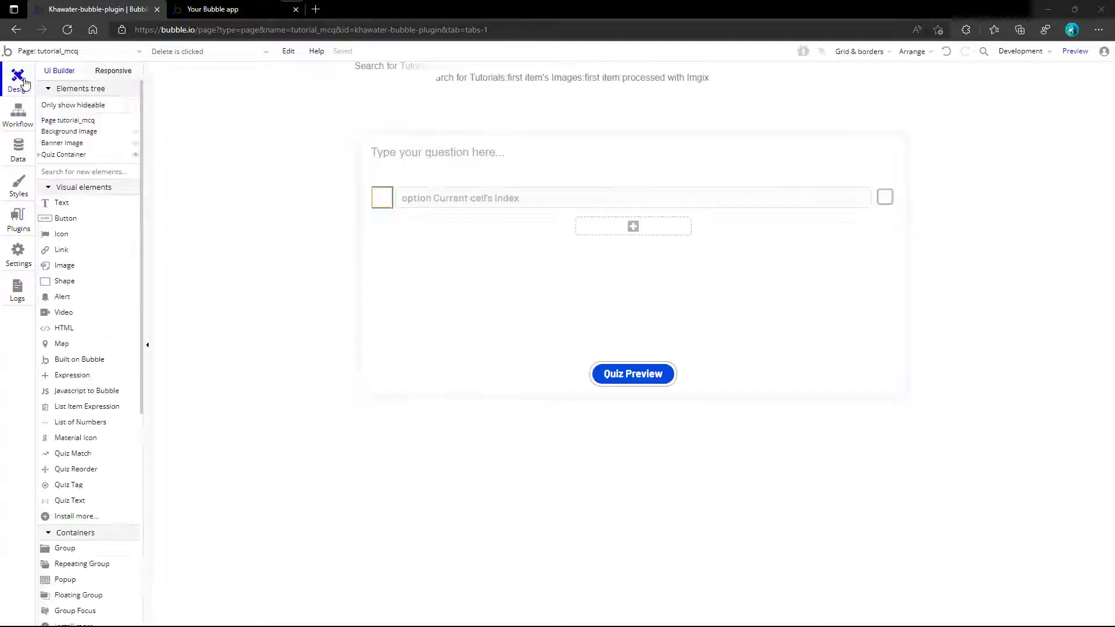
click(424, 196)
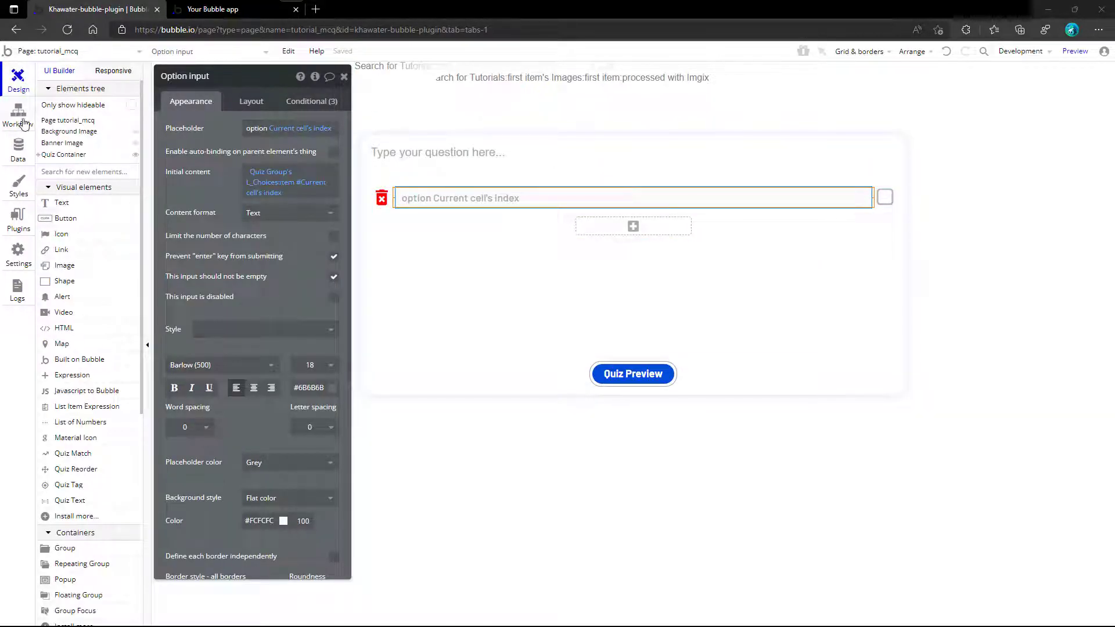
click(19, 116)
click(591, 115)
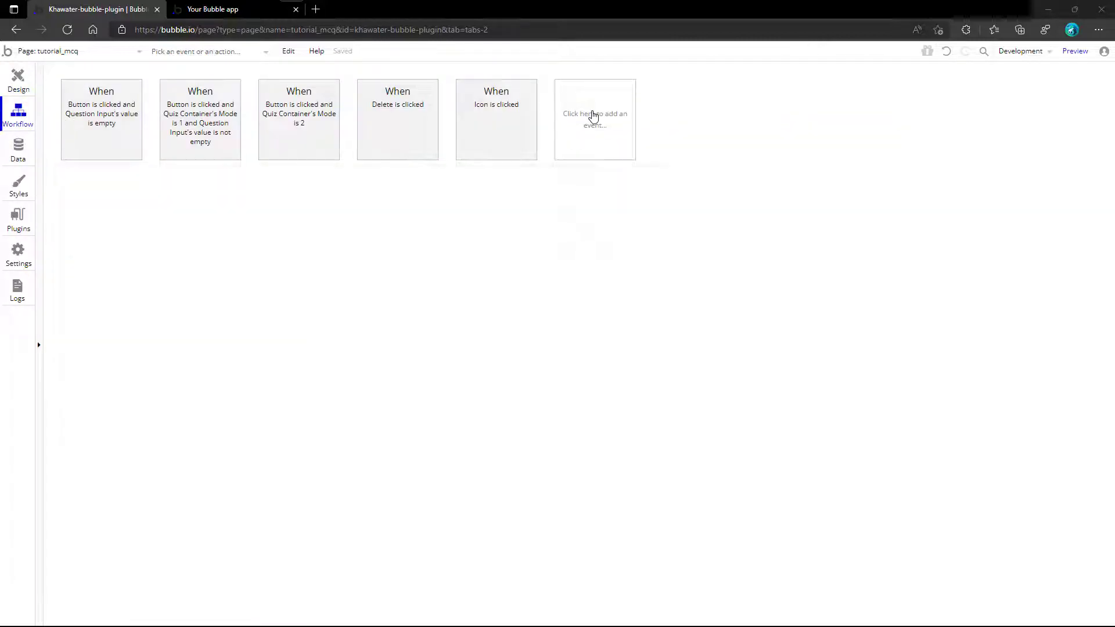
mouse_move(593, 205)
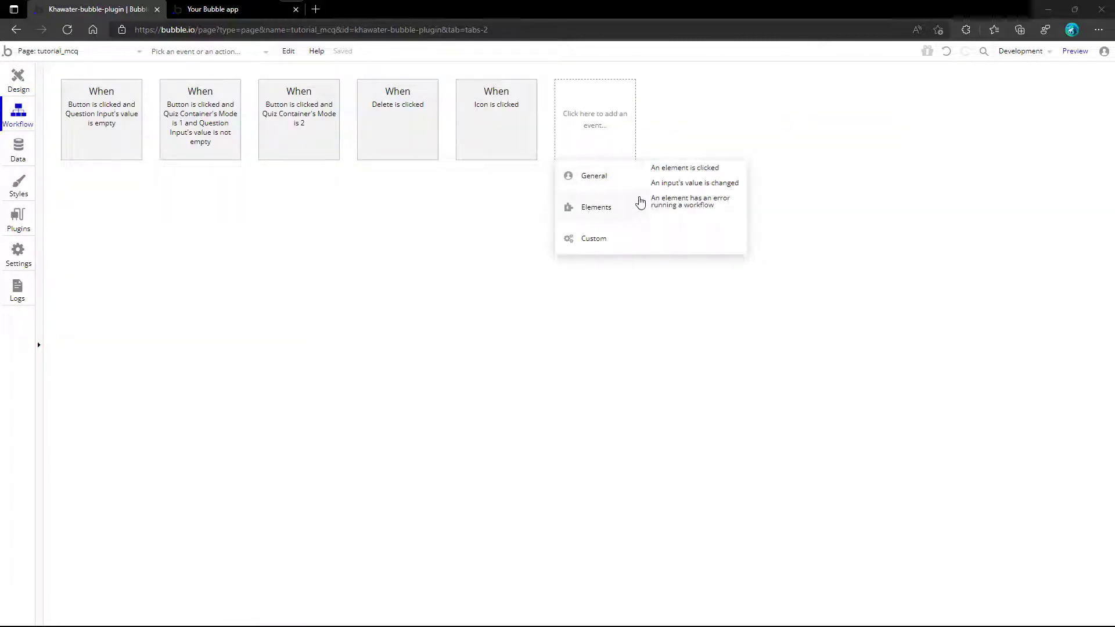
click(664, 187)
click(318, 106)
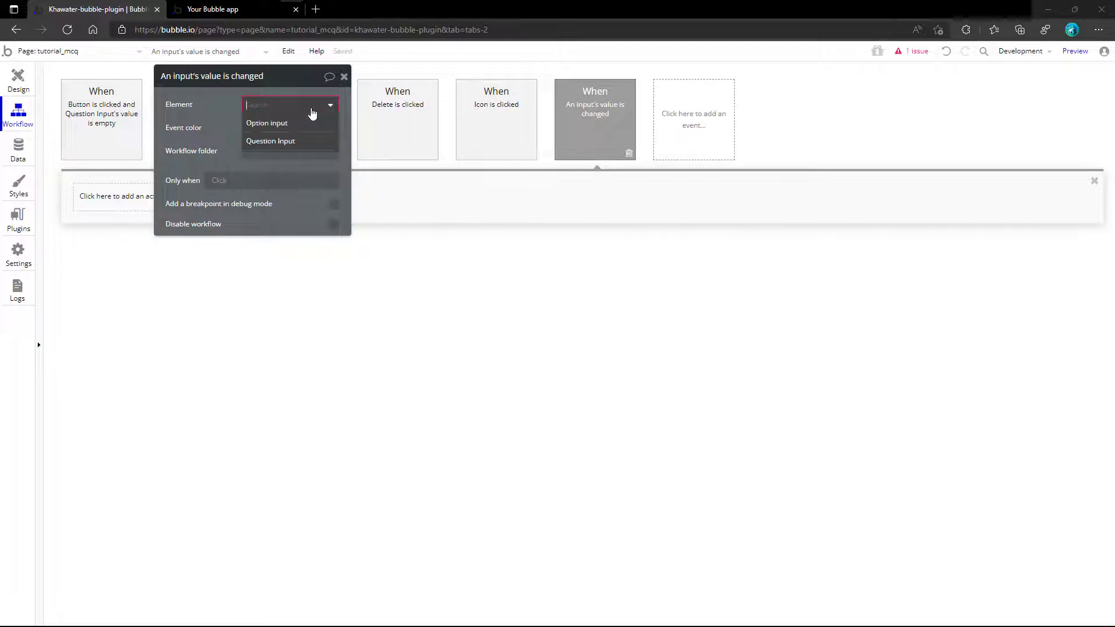
click(306, 124)
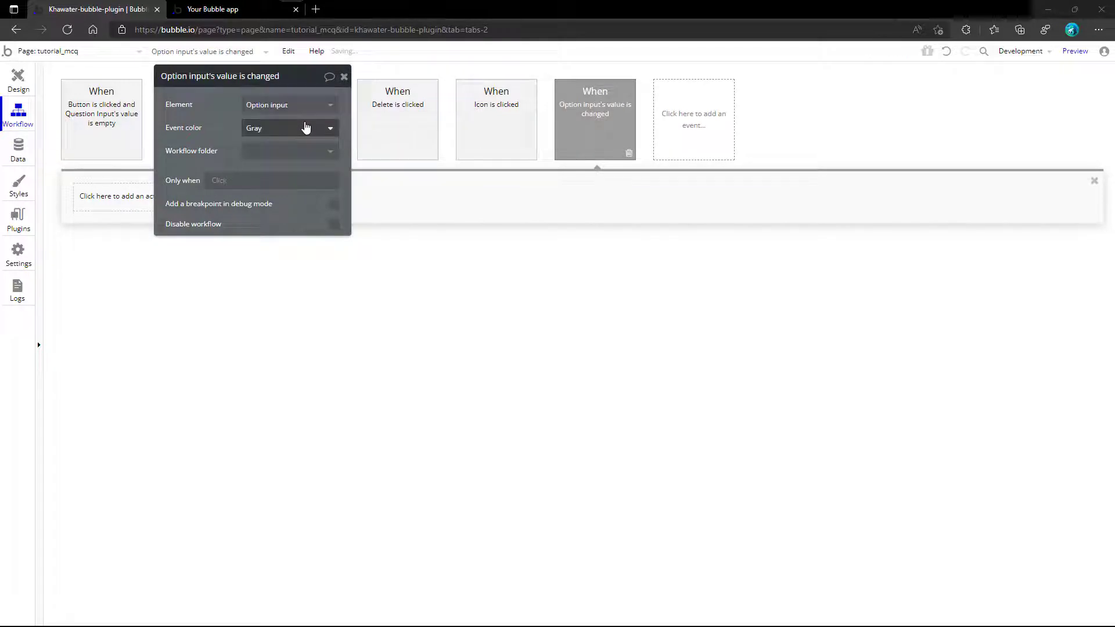
click(344, 78)
- Add a Set state action to the Option input workflow, targeting the Quiz Group's L_Choices state
click(142, 203)
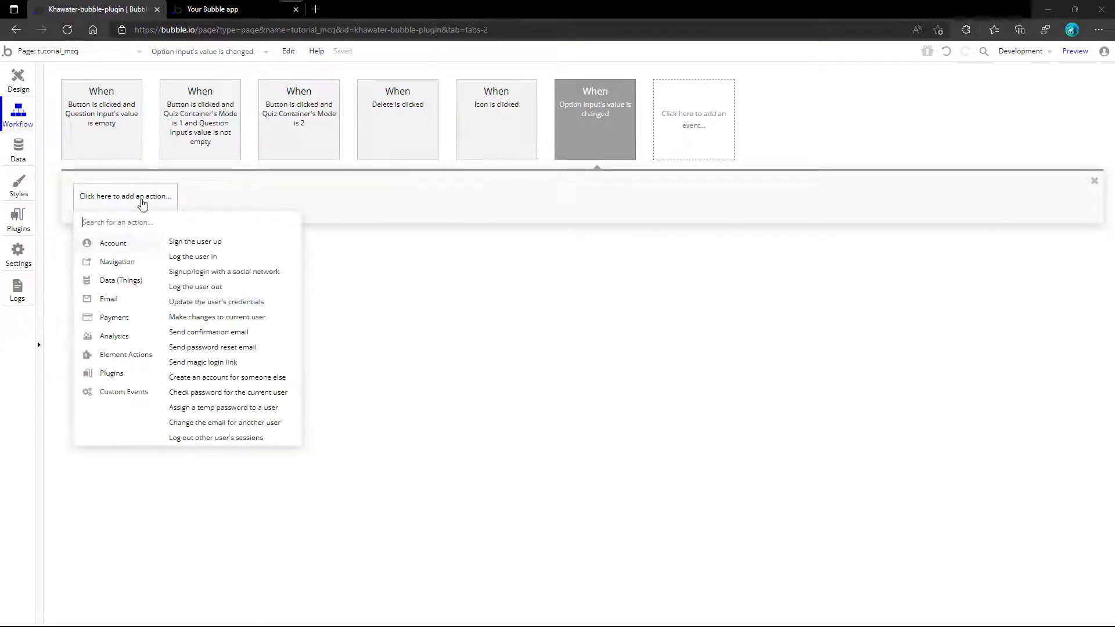
mouse_move(132, 356)
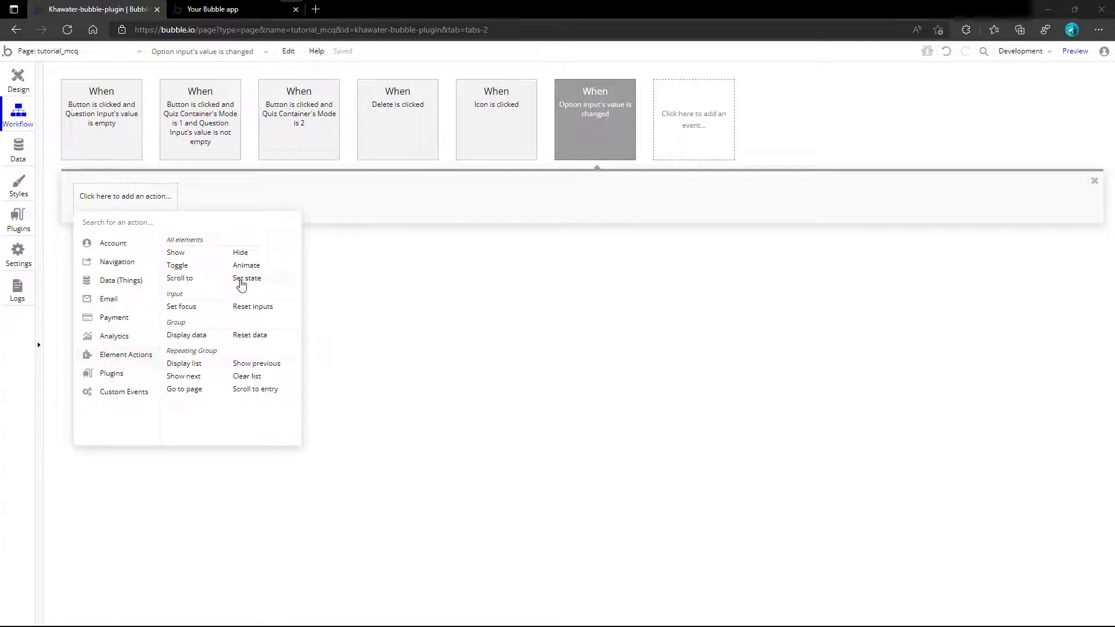
click(241, 280)
click(288, 107)
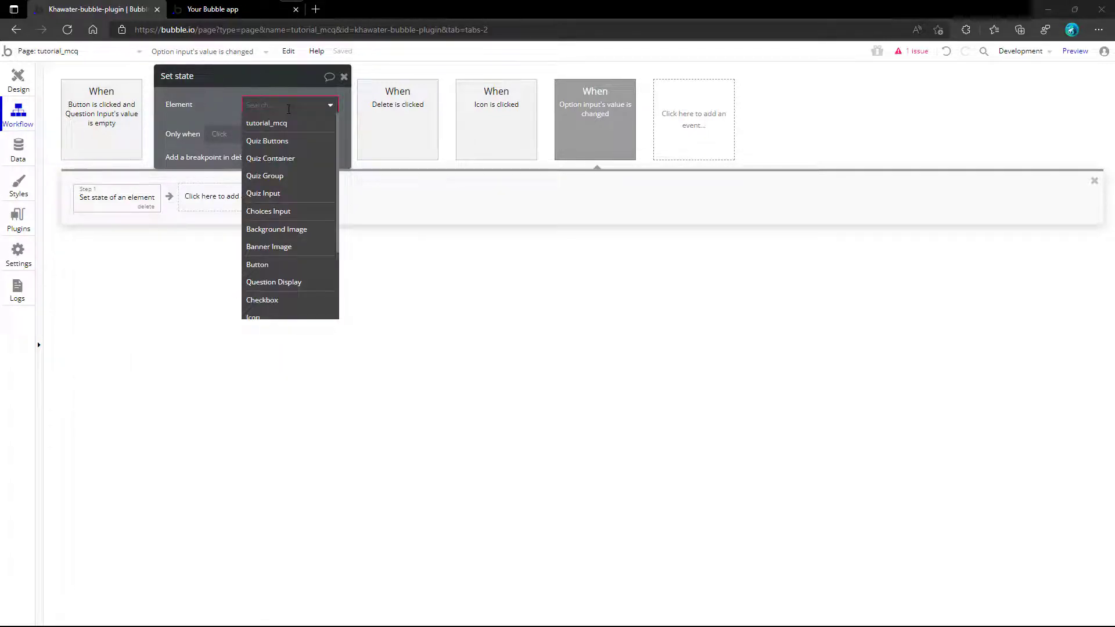
text(qu)
click(287, 157)
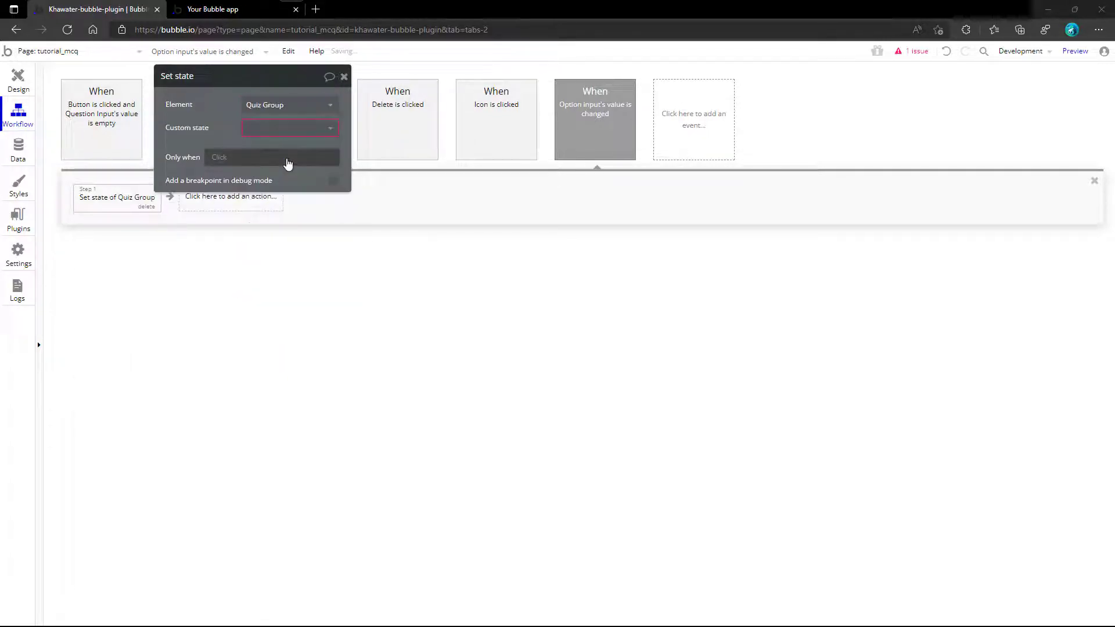
click(289, 133)
click(288, 148)
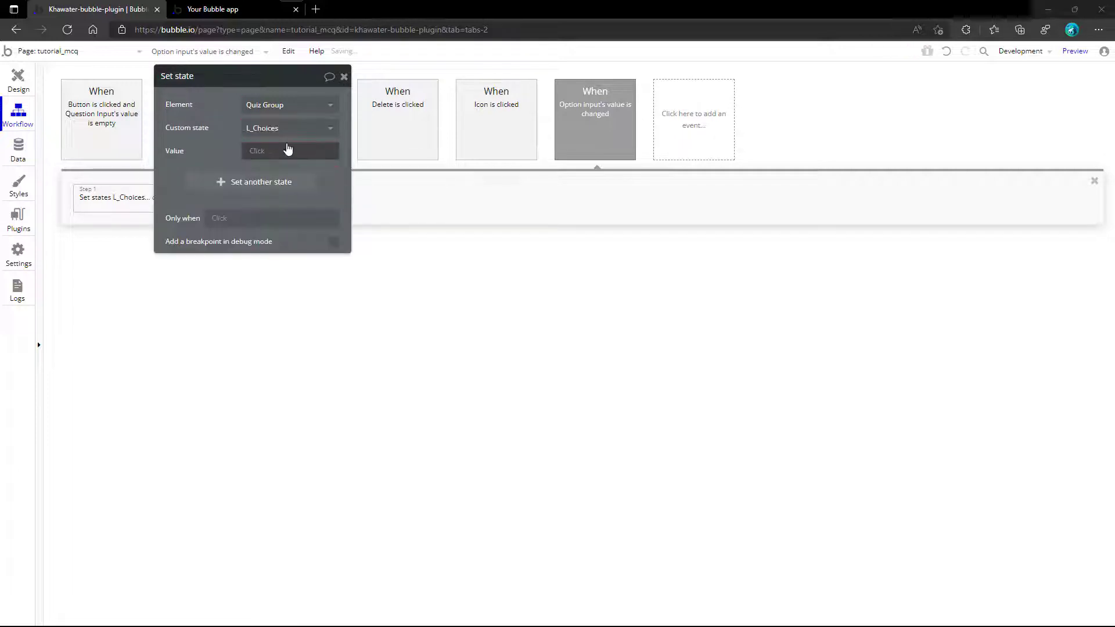
- Set the L_Choices value to Quiz Group's L_Choices:plus item This Input's value, and close the action's properties
click(261, 150)
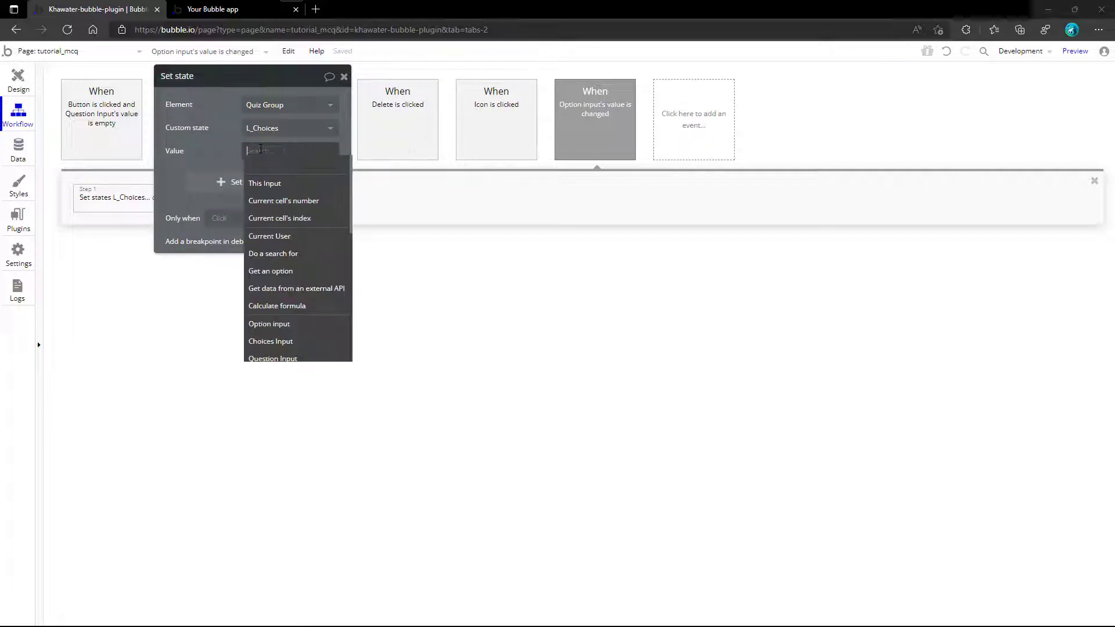
text(q)
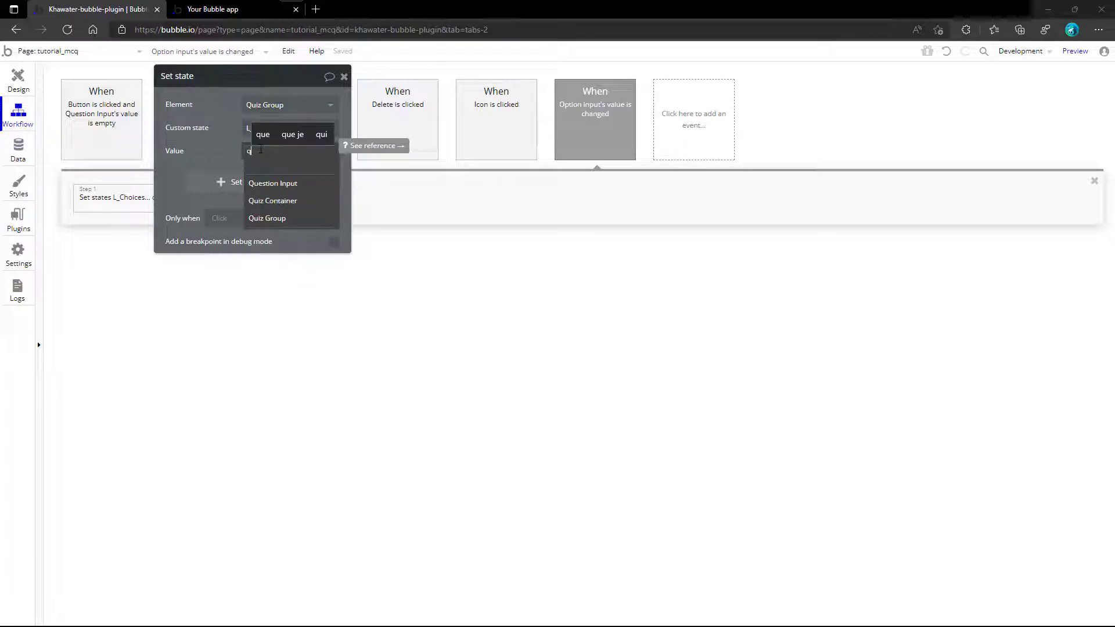
click(265, 218)
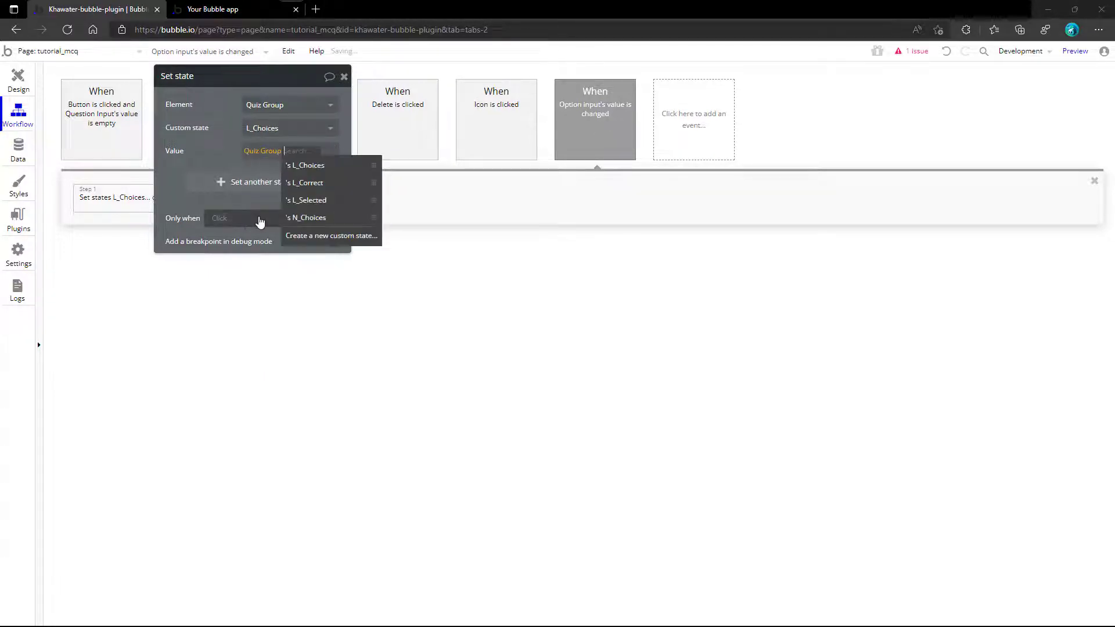
click(295, 179)
click(266, 161)
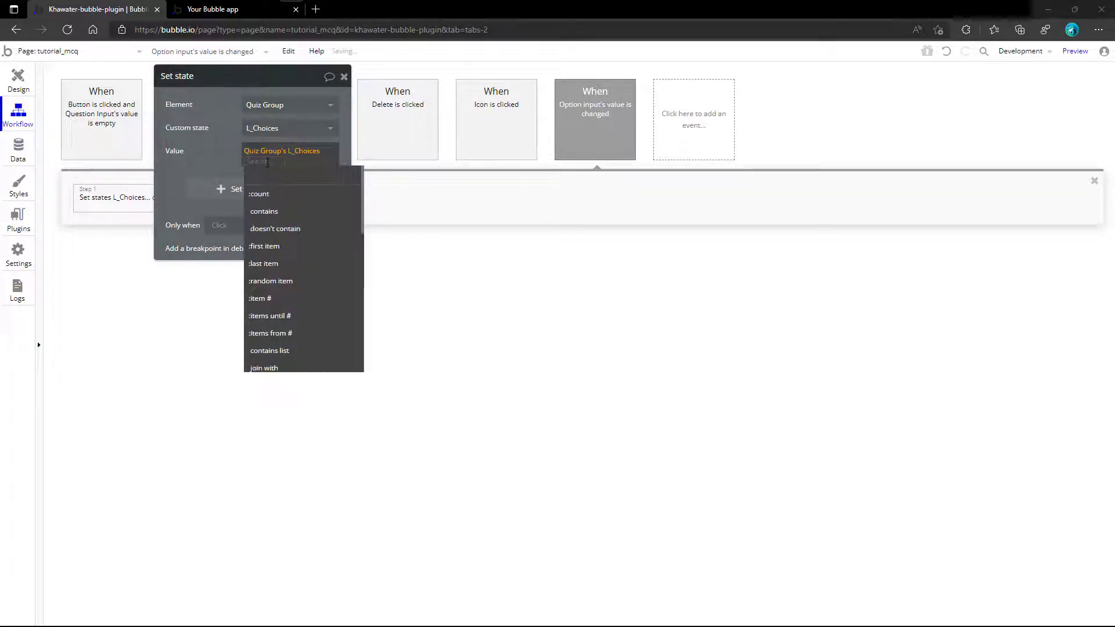
text(plus)
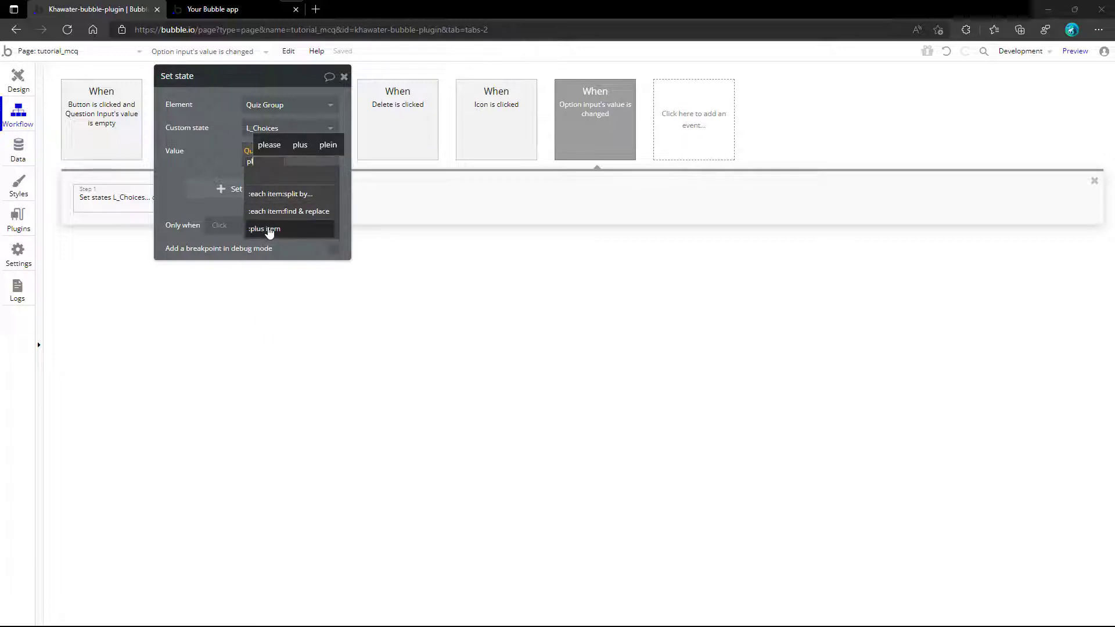
click(269, 227)
click(281, 176)
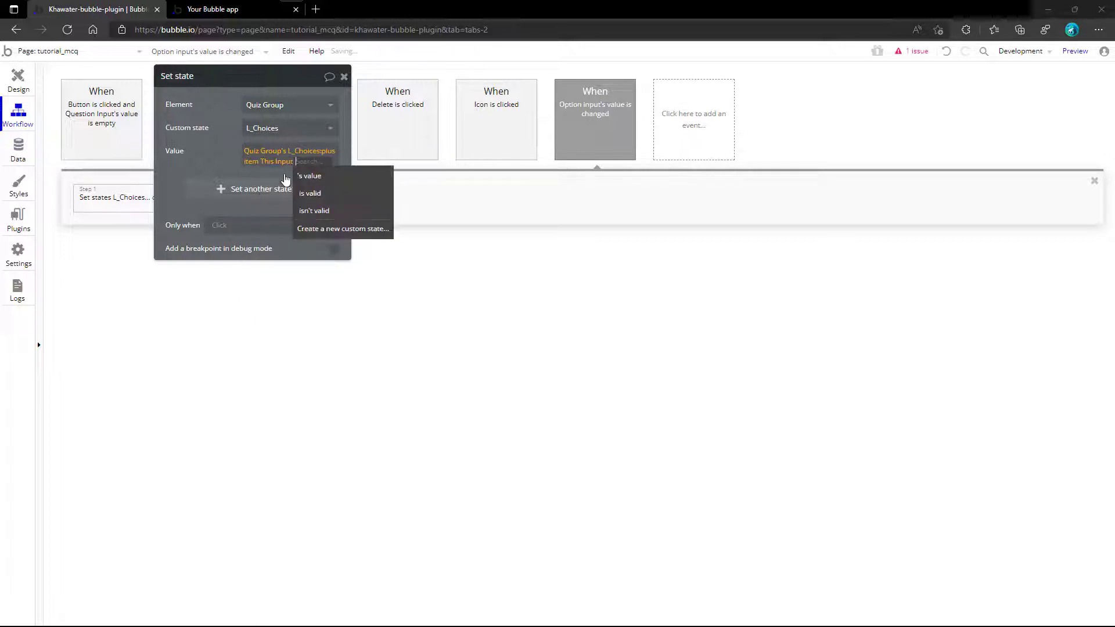
click(308, 176)
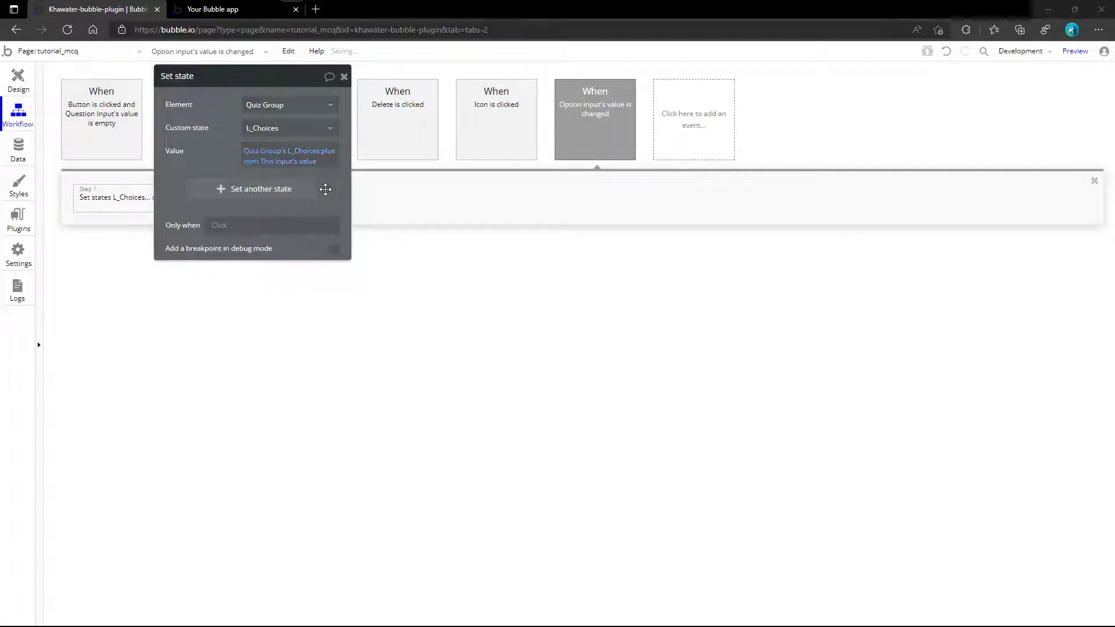
click(344, 78)
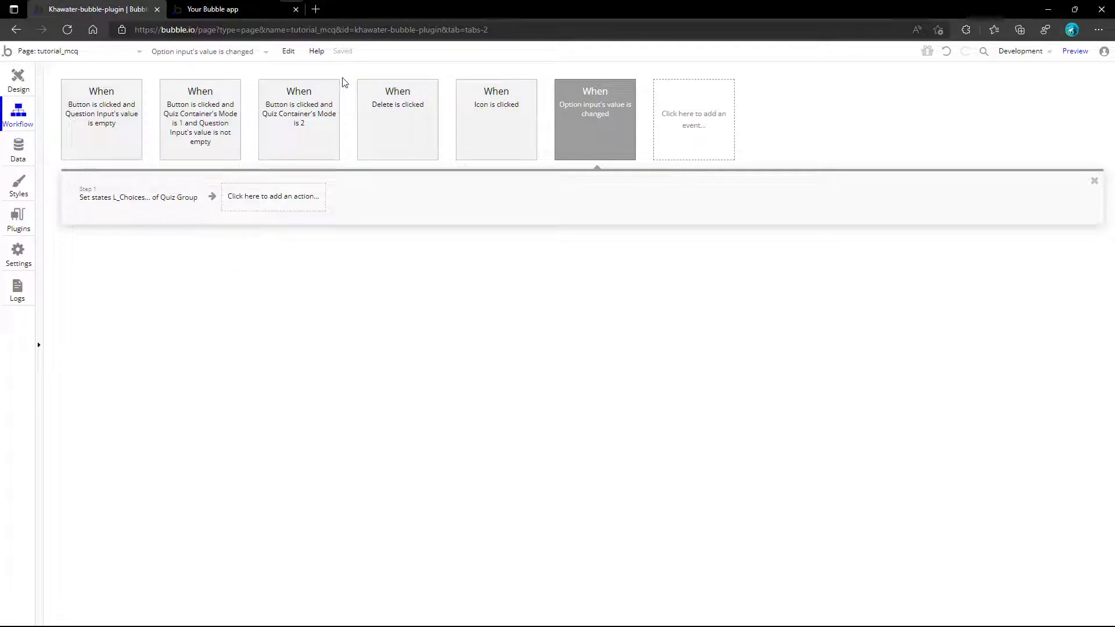
- Add a second Set state action to the Option input workflow, also targeting the Quiz Group's L_Choices state
click(274, 198)
mouse_move(271, 357)
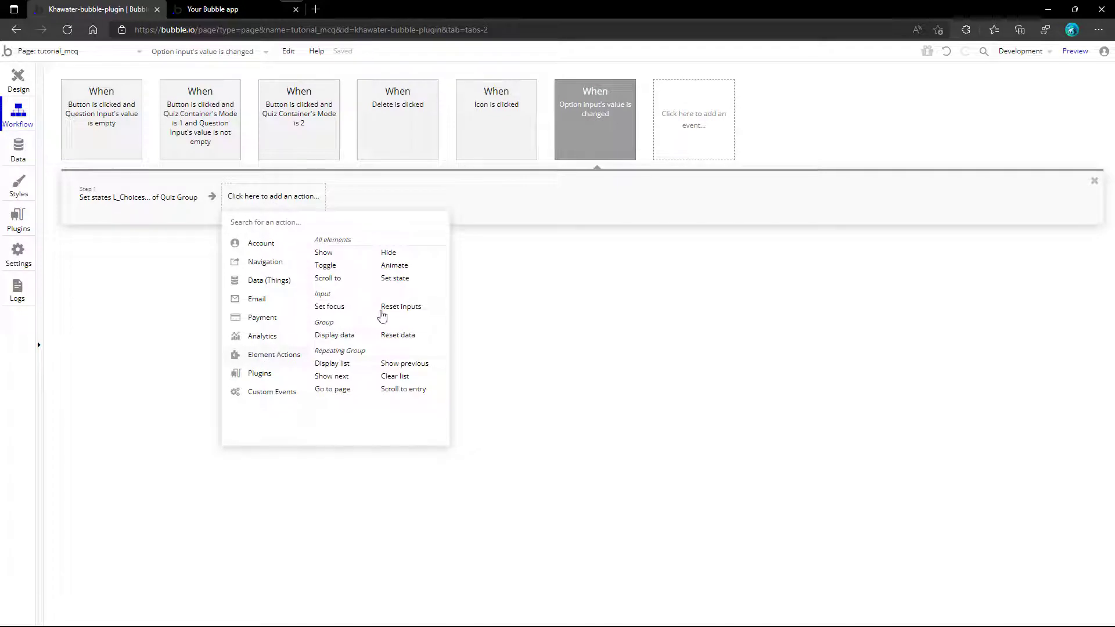
click(395, 278)
click(790, 102)
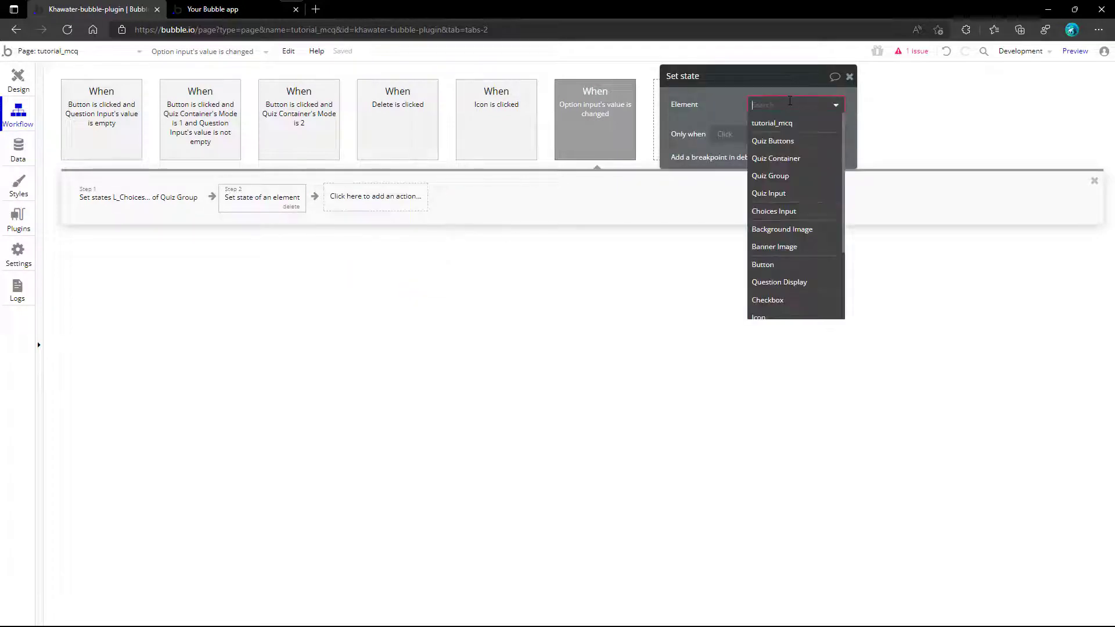
text(qu)
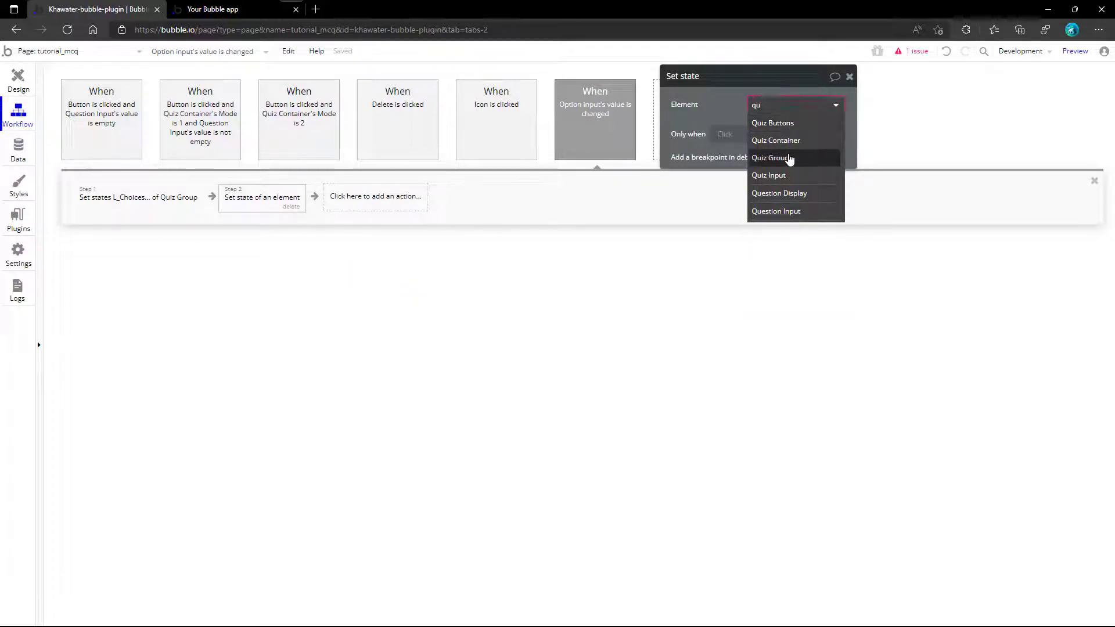
click(781, 159)
click(787, 134)
click(778, 145)
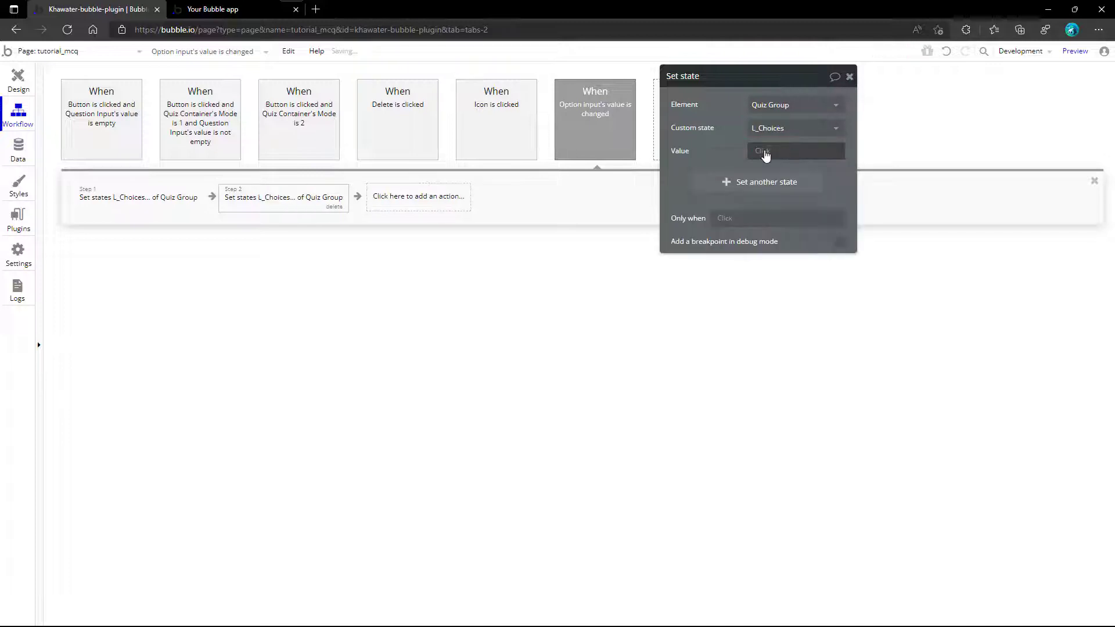
- Start the second Set state action's value as Quiz Group's L_Choices join with "<>"
click(765, 151)
text(quiz)
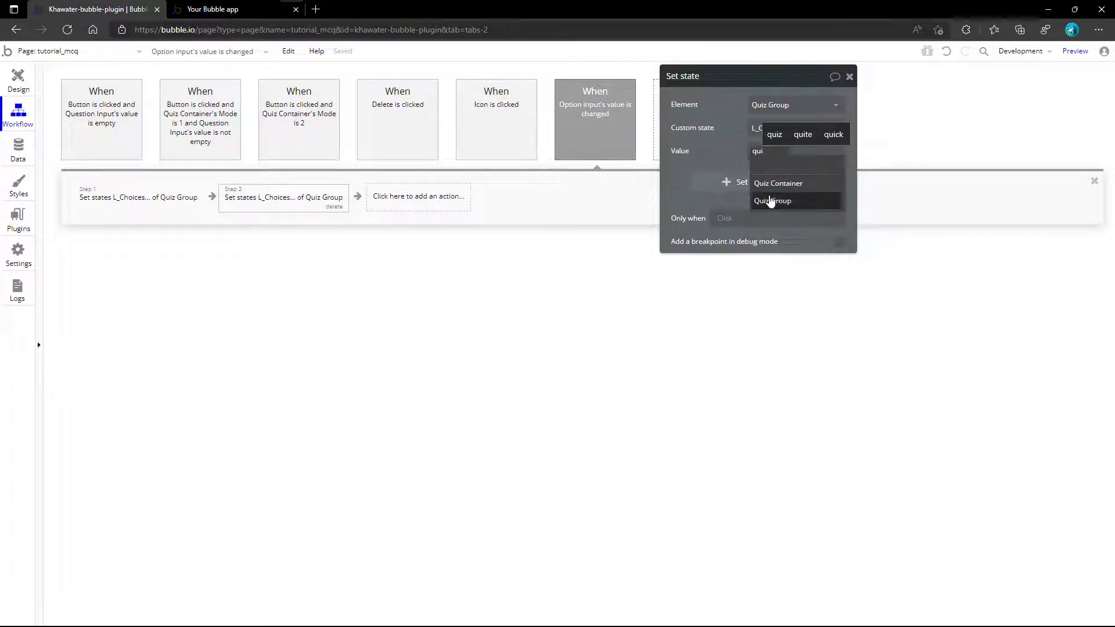
click(776, 201)
click(794, 167)
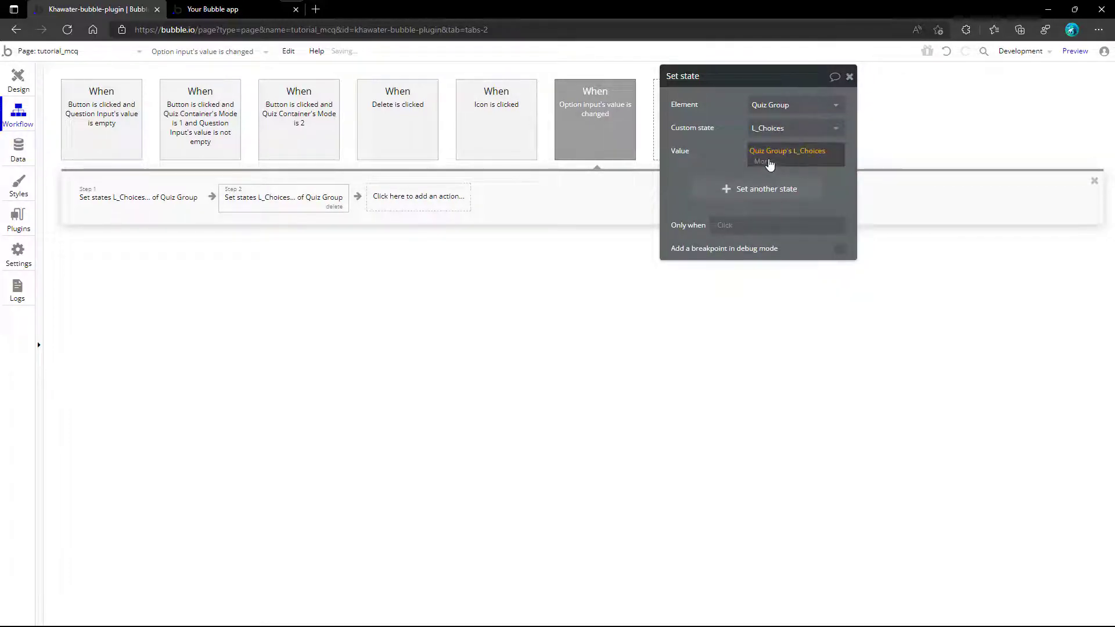
click(766, 163)
text(jo)
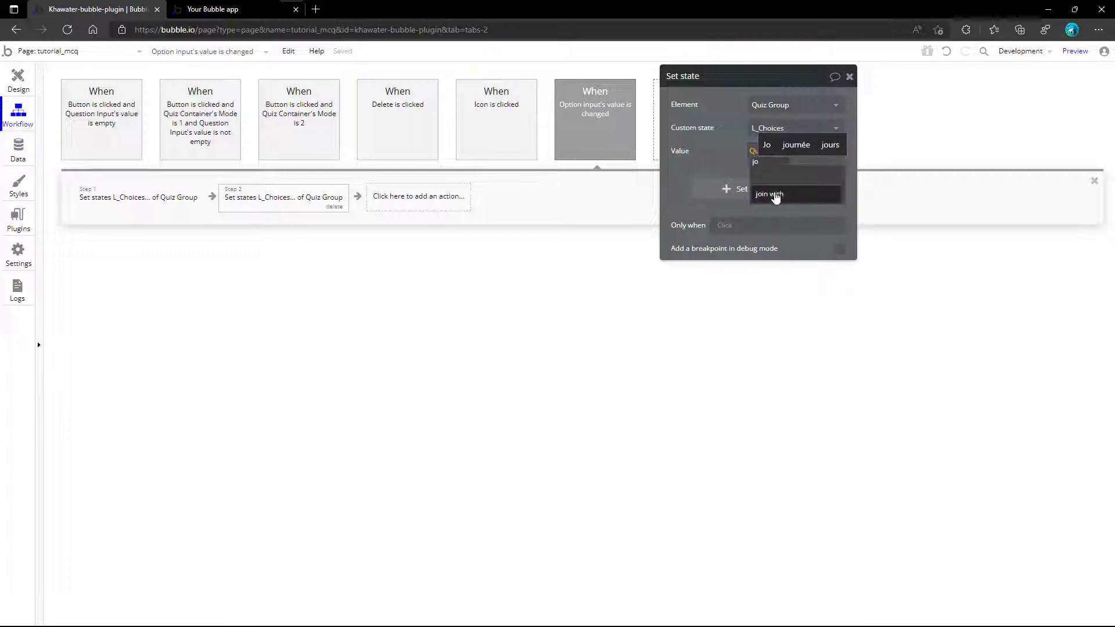
click(775, 195)
text(<>")
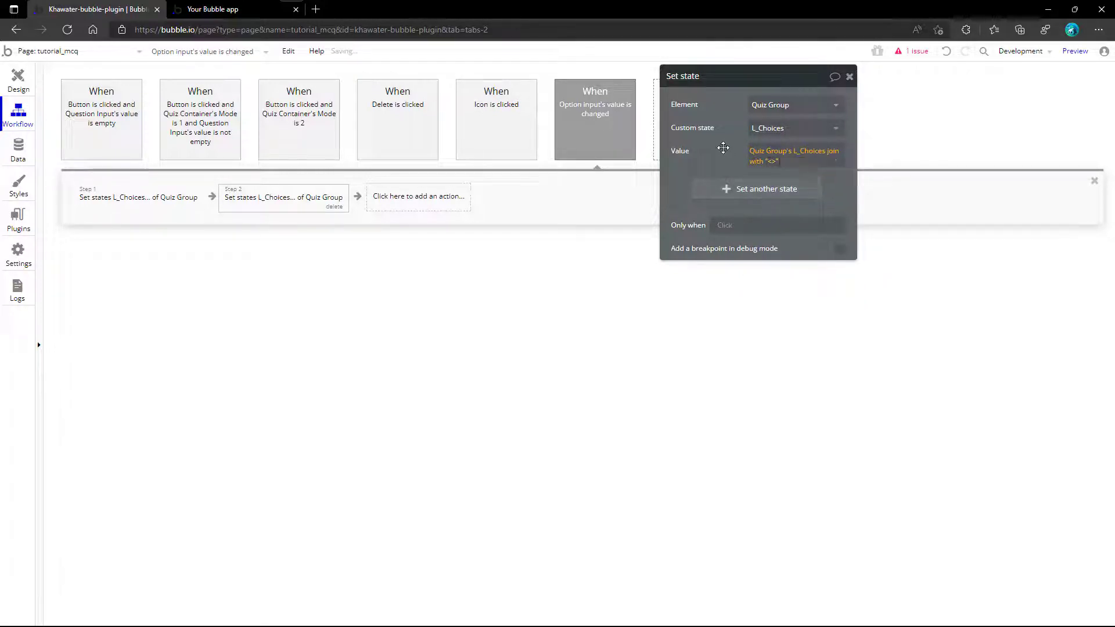
- Append :find & replace to the joined text, with Quiz Group's L_Choices:item #Current cell's index followed by <> as the text to find
click(776, 162)
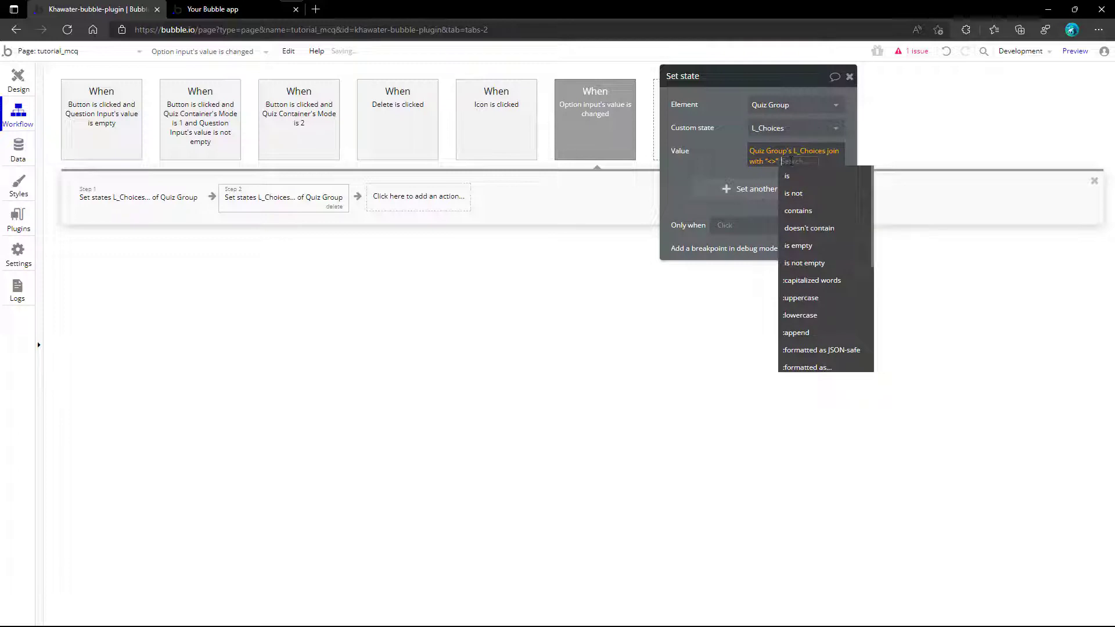
text(fi)
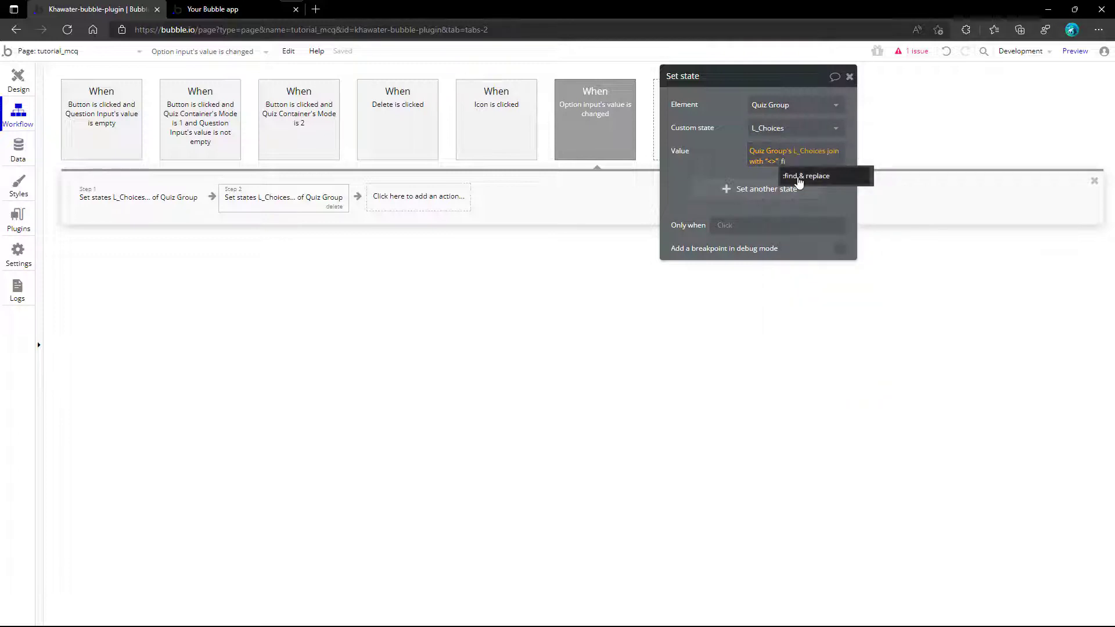
click(797, 179)
click(570, 143)
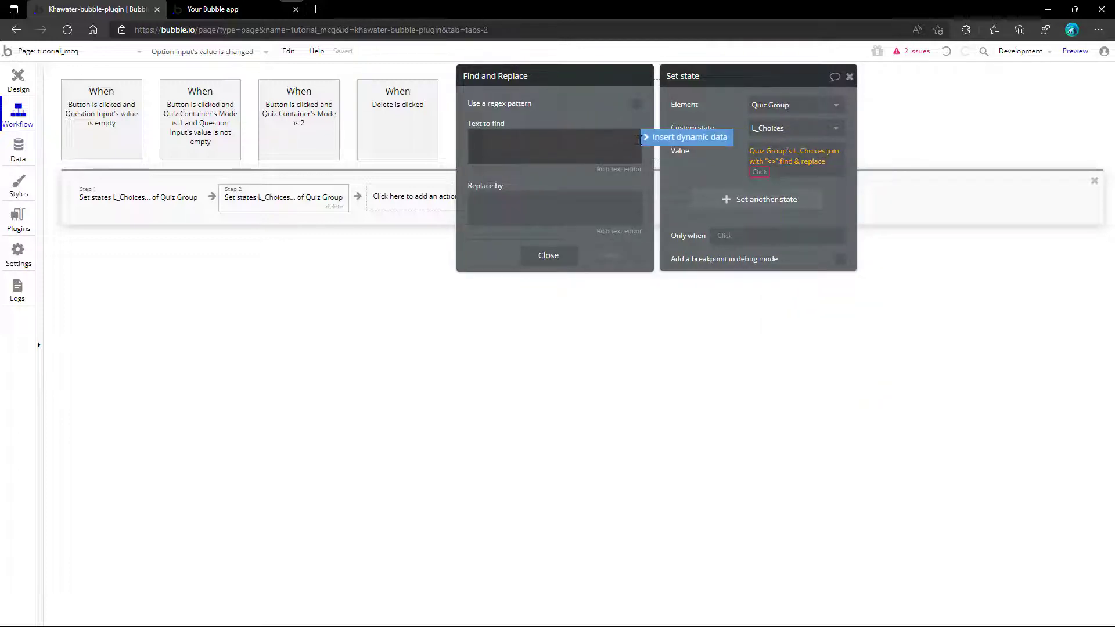
click(645, 138)
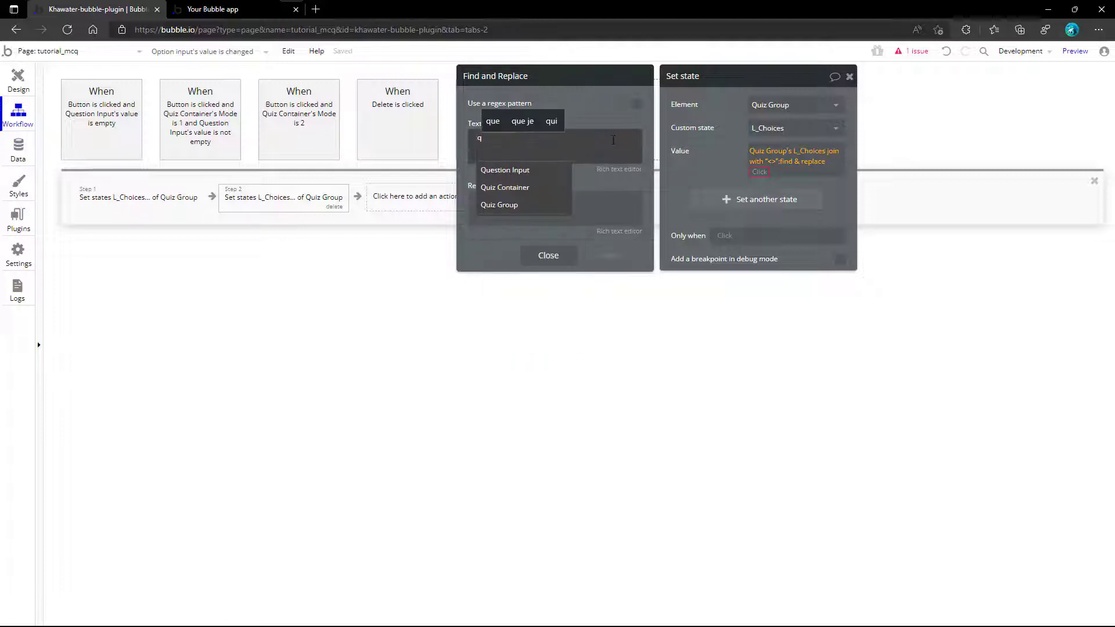
text(qui)
click(537, 187)
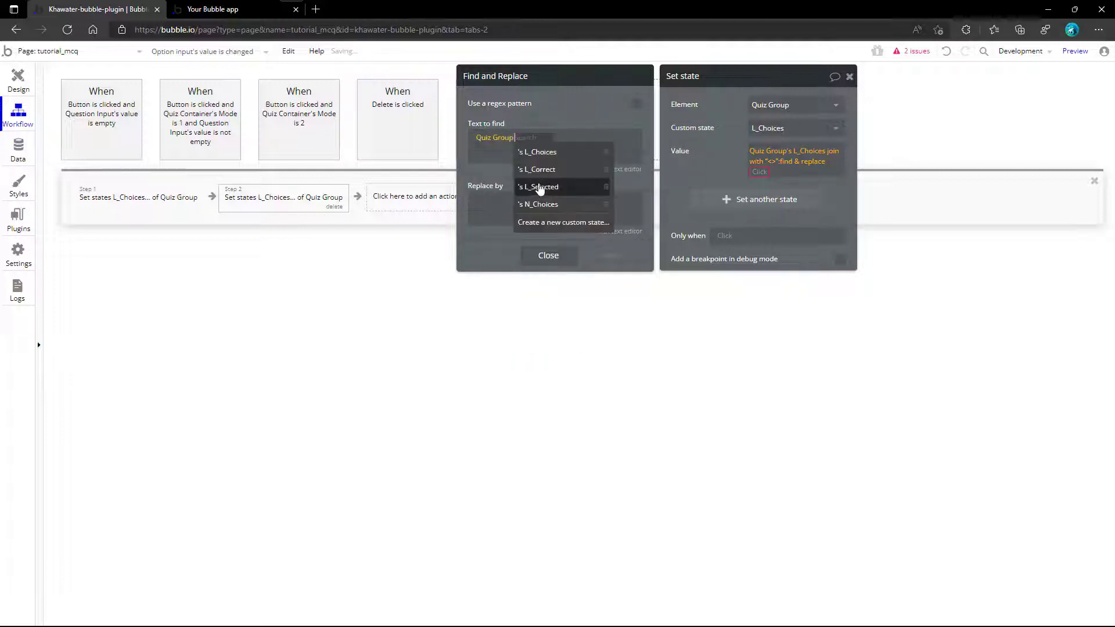
click(543, 153)
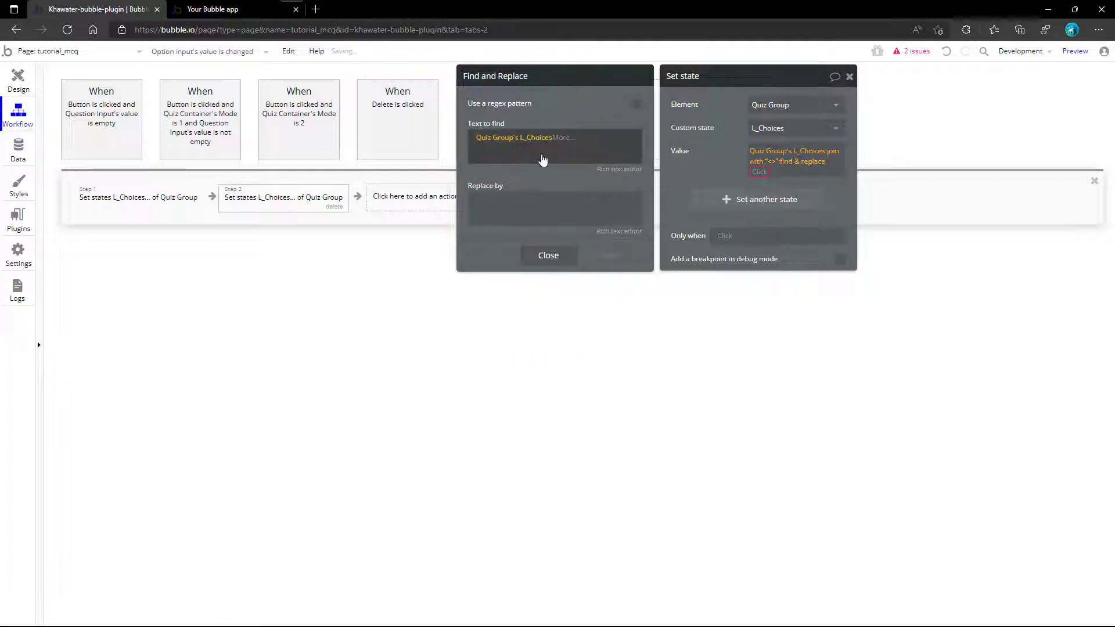
click(574, 144)
click(575, 284)
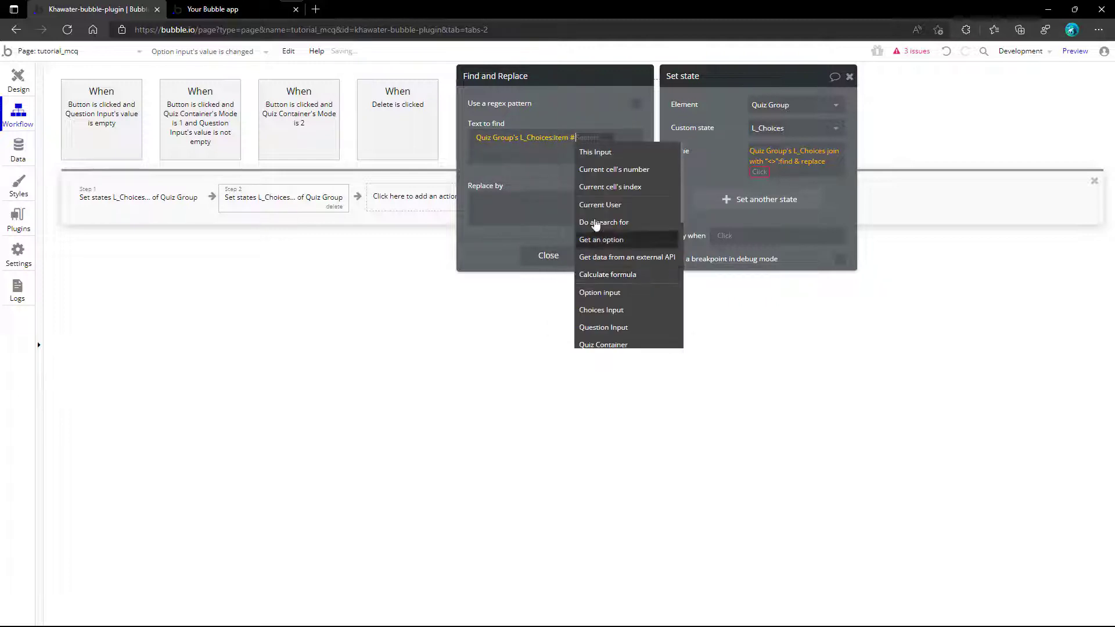
click(607, 188)
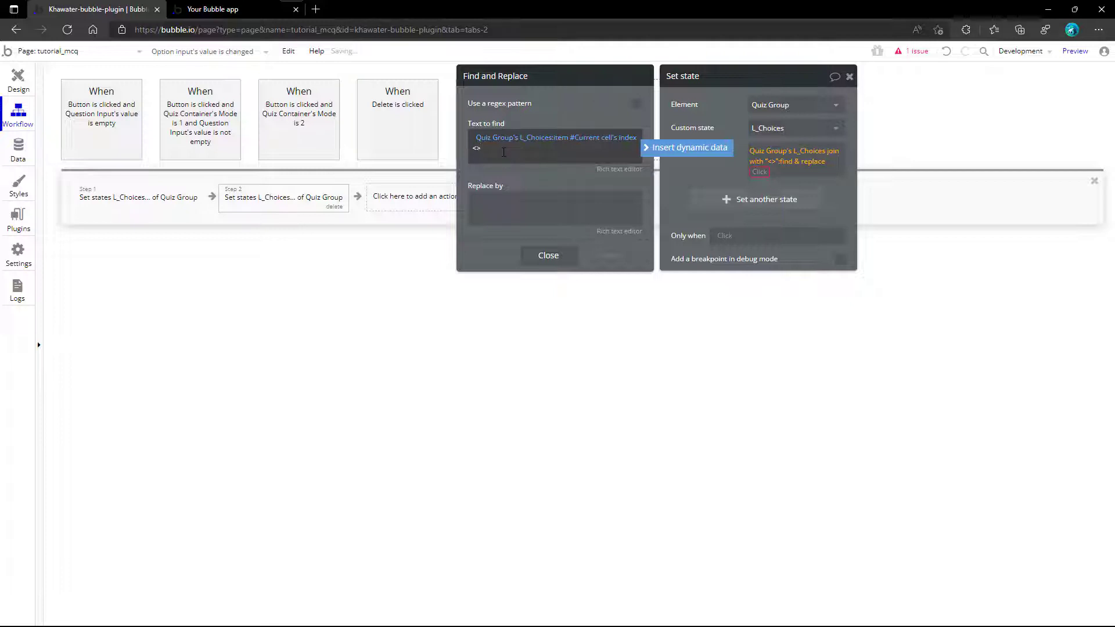
- Set the replacement text to Quiz Group's L_Choices:last item followed by <>, and close the find and replace settings
click(509, 204)
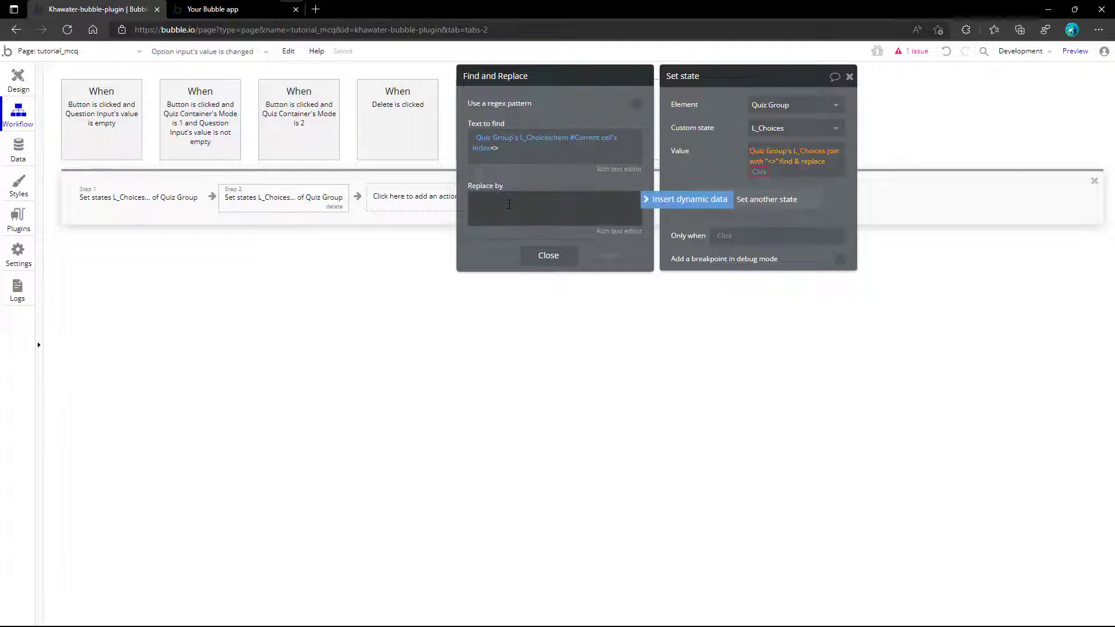
click(649, 200)
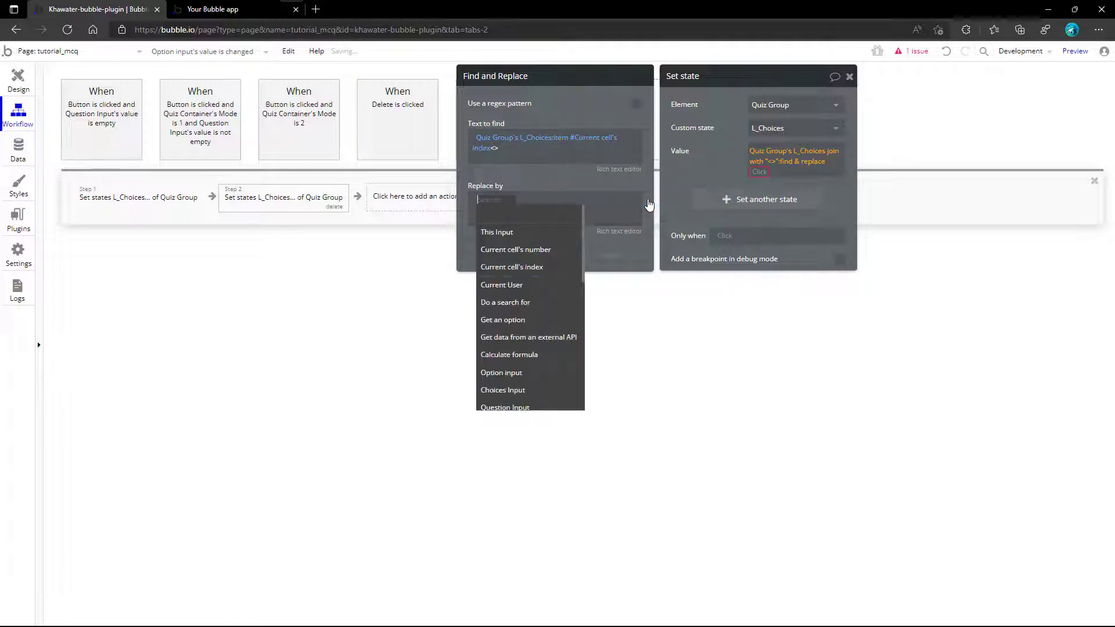
text(quiz)
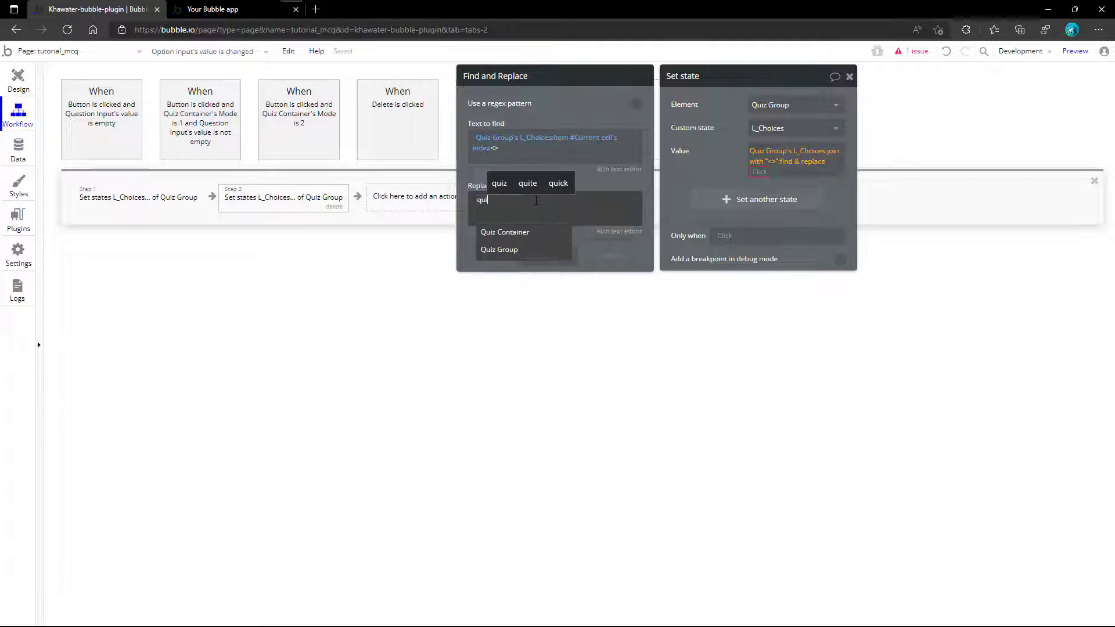
click(523, 247)
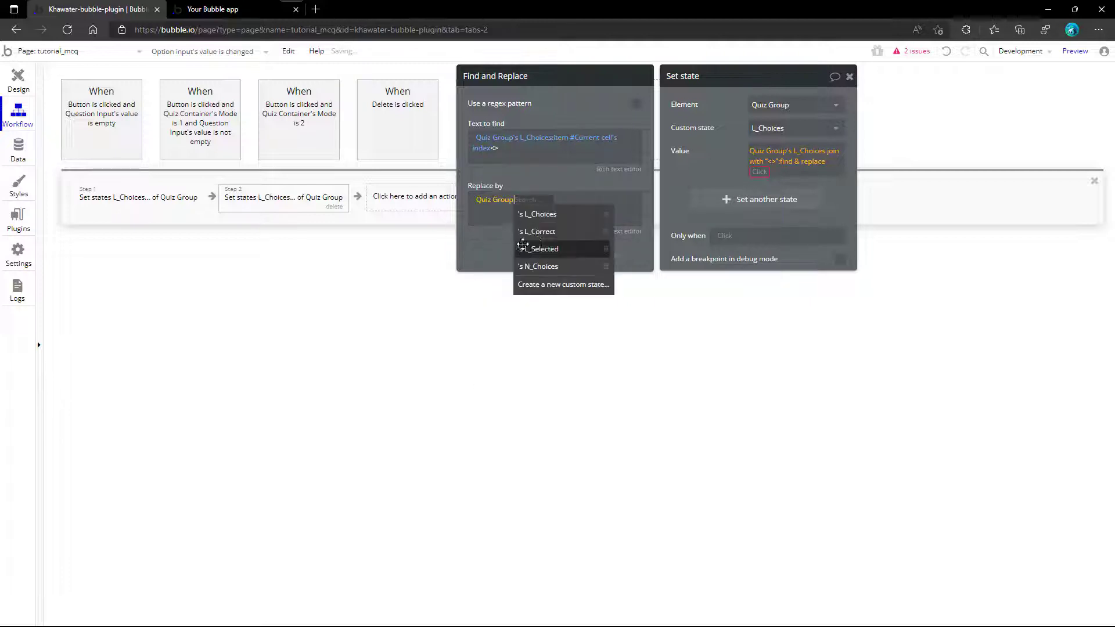
click(547, 218)
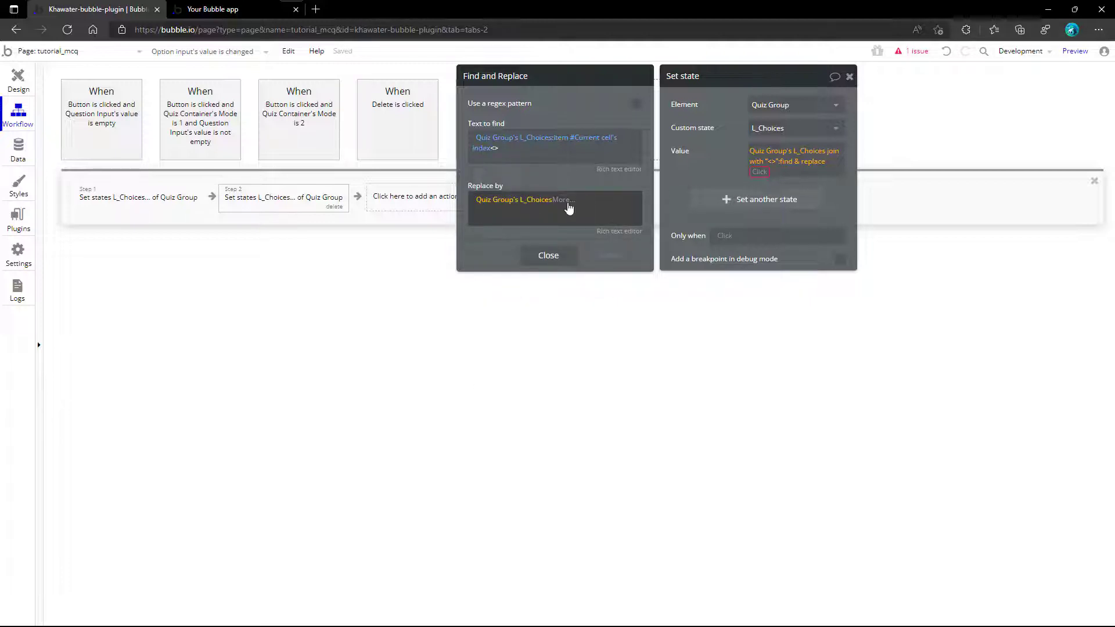
click(569, 204)
click(569, 293)
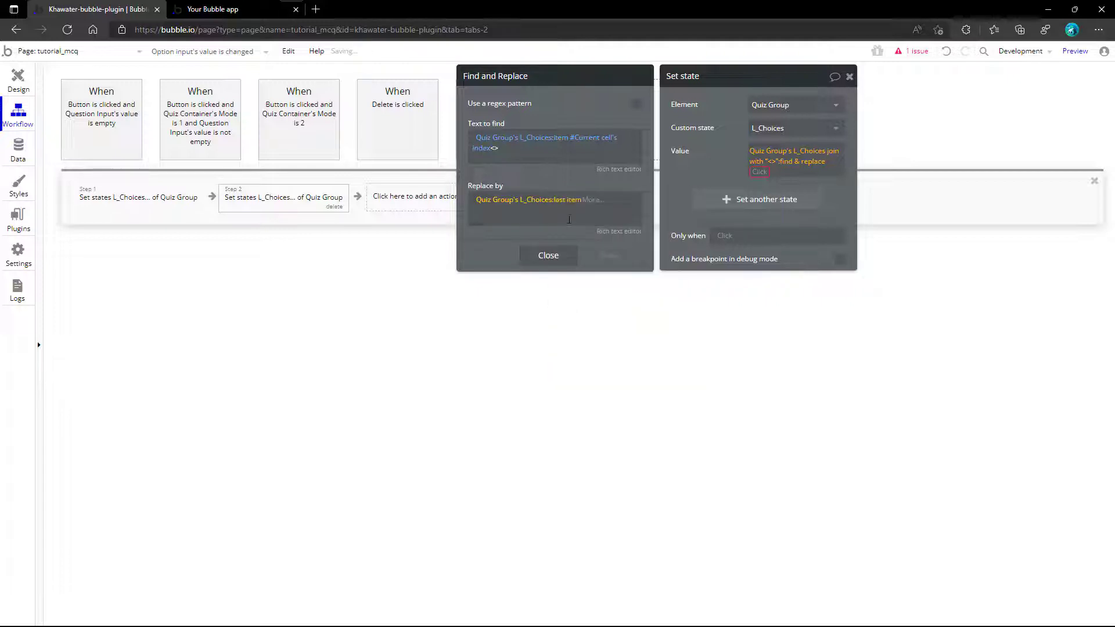
click(569, 213)
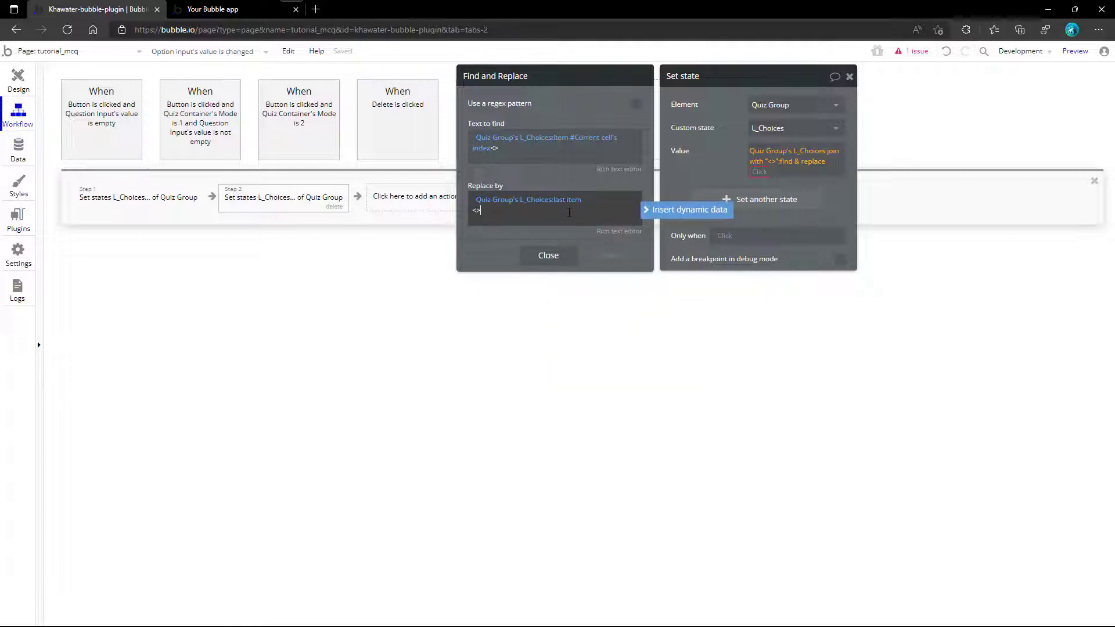
click(548, 256)
- Extend the L_Choices value with :split by using <> as the text separator, followed by :unique elements
click(760, 172)
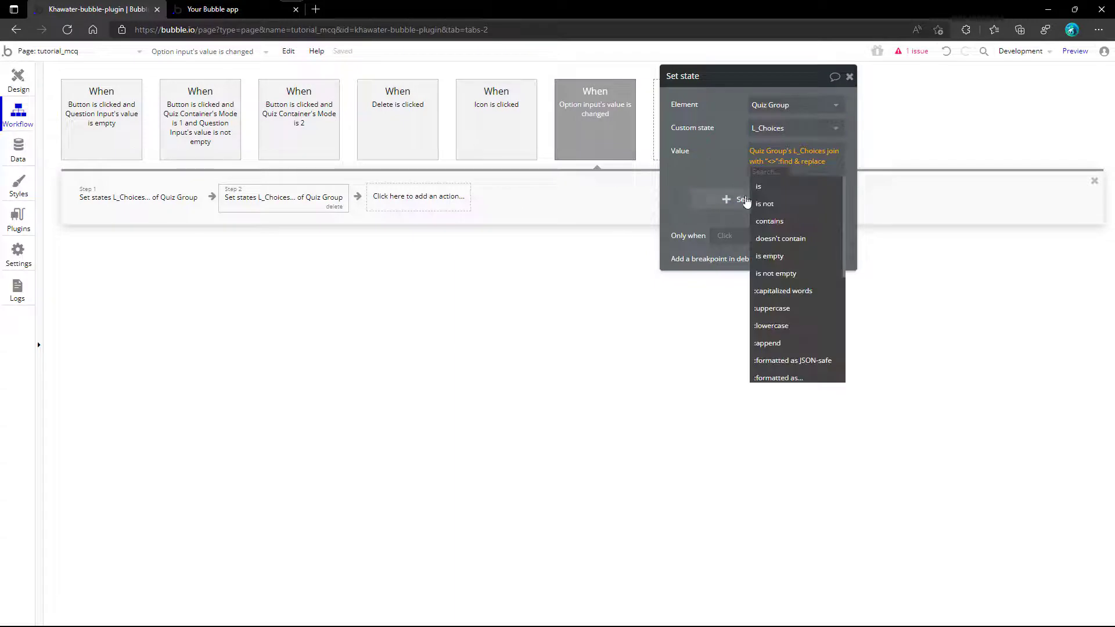
click(763, 172)
click(763, 172)
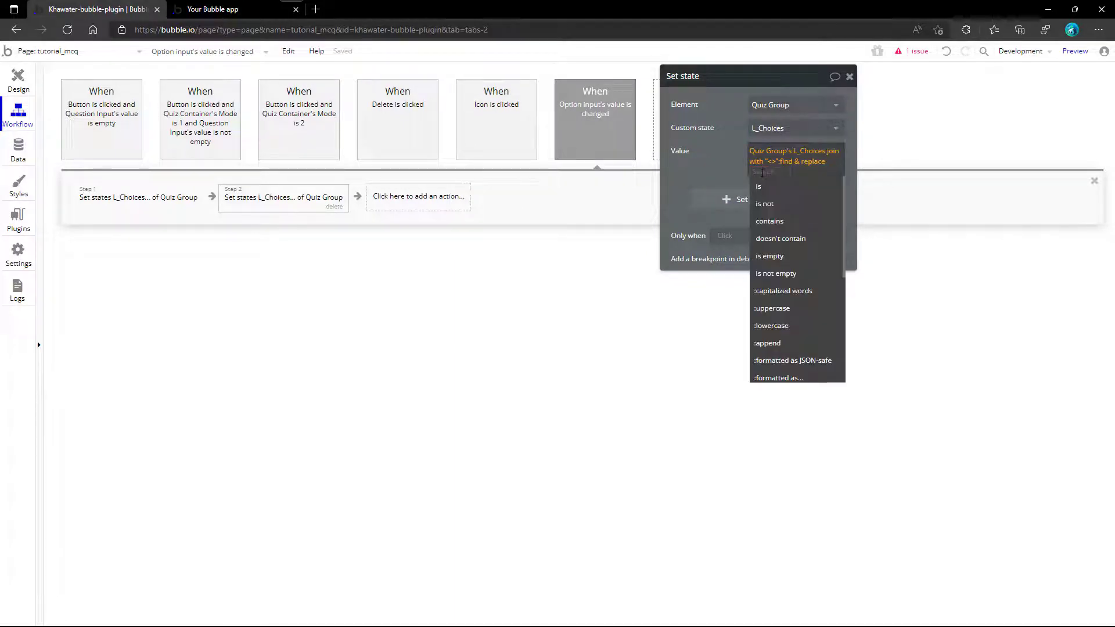
text(split)
click(763, 187)
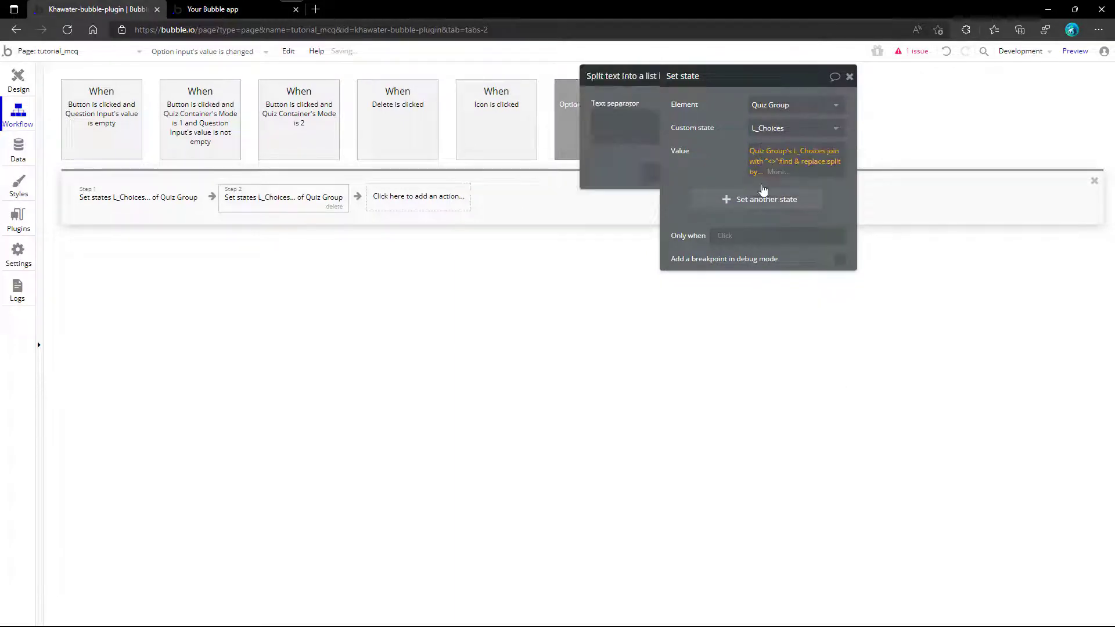
click(605, 118)
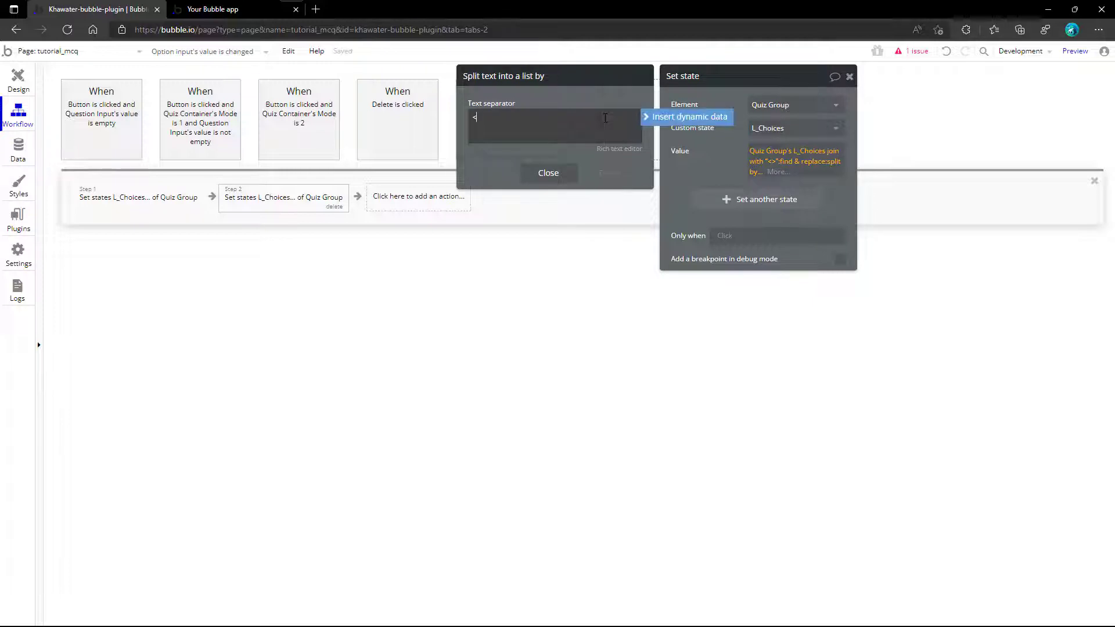
click(548, 172)
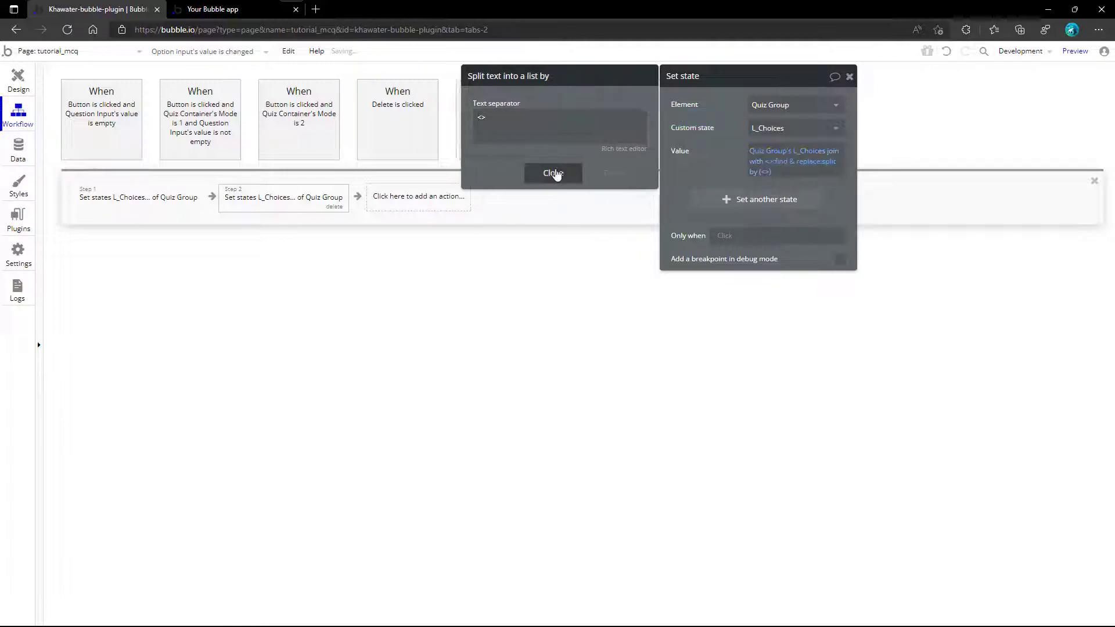
click(781, 173)
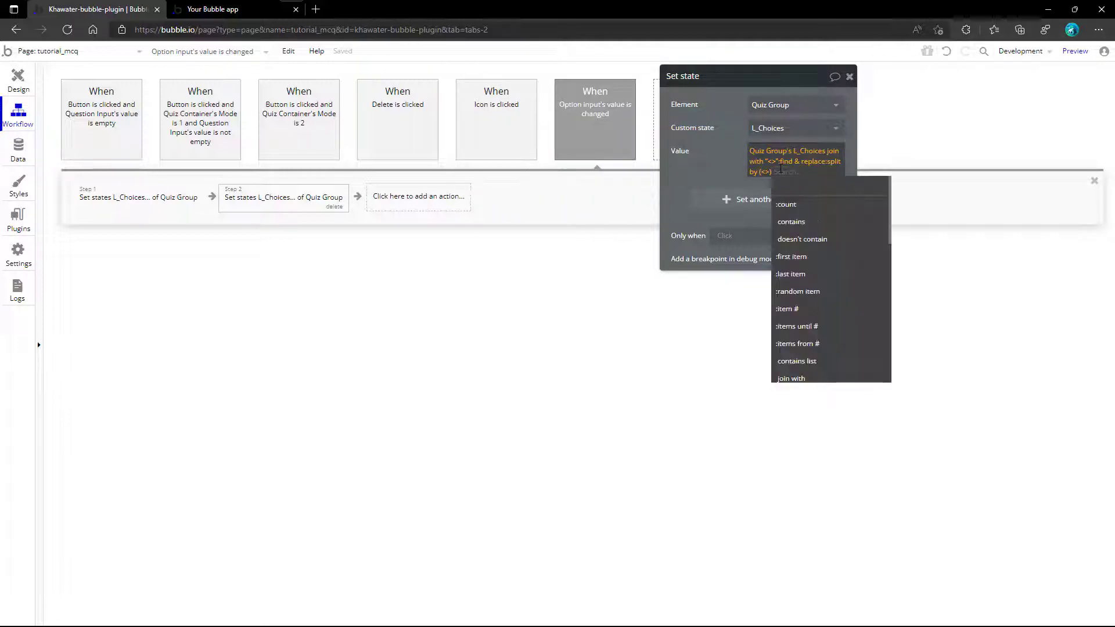
text(un)
click(804, 238)
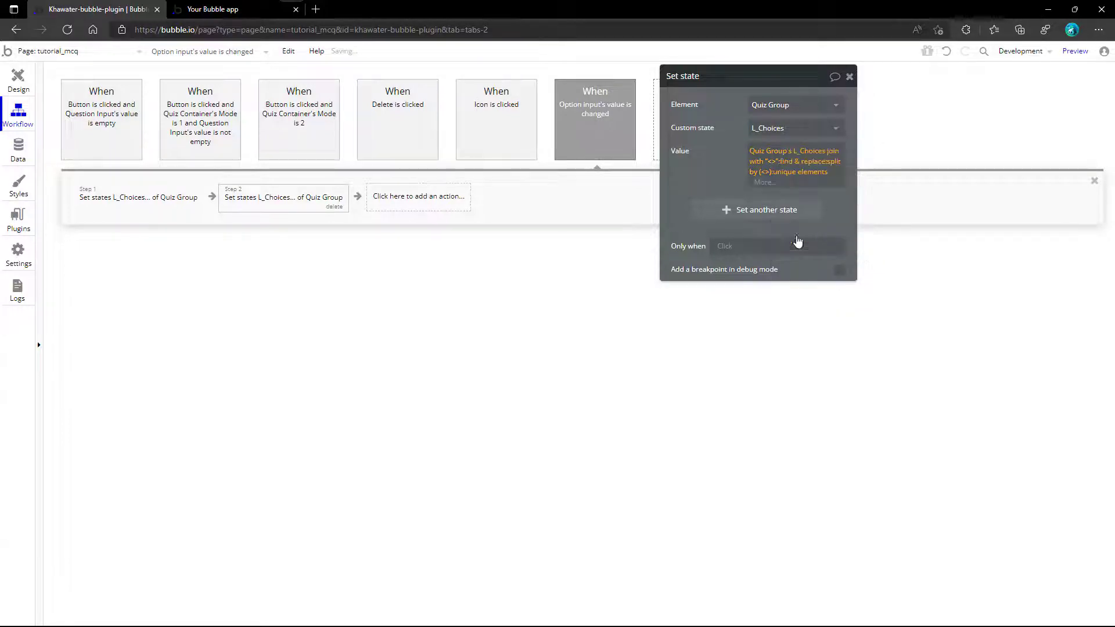
- Restrict the action to run only when Current cell's index < Quiz Group's L_Choices:count, and close its properties
click(727, 235)
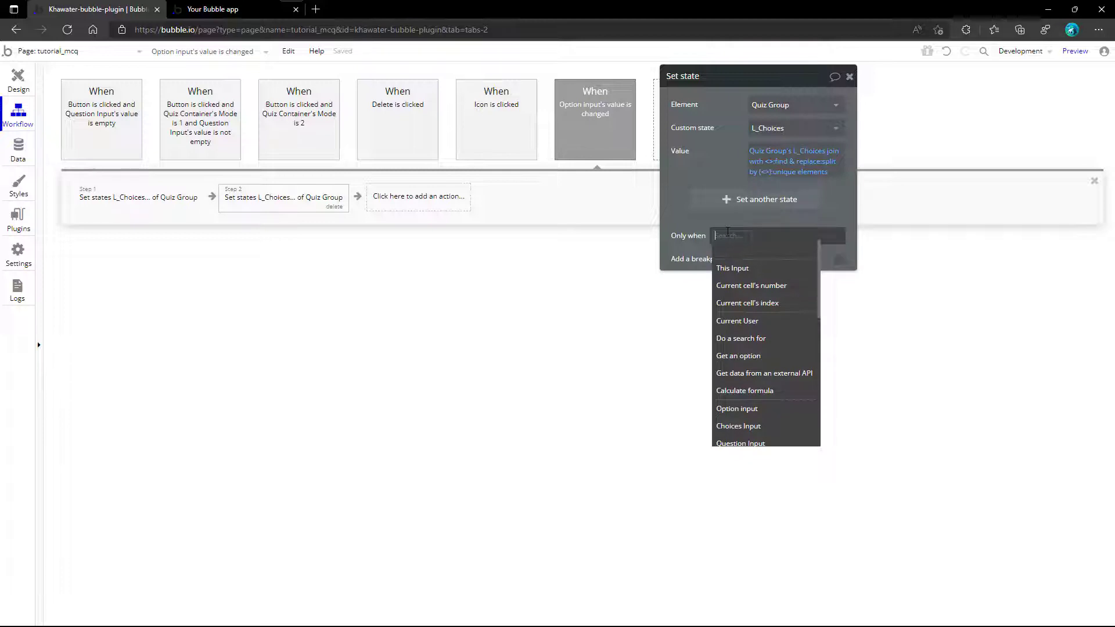
click(744, 303)
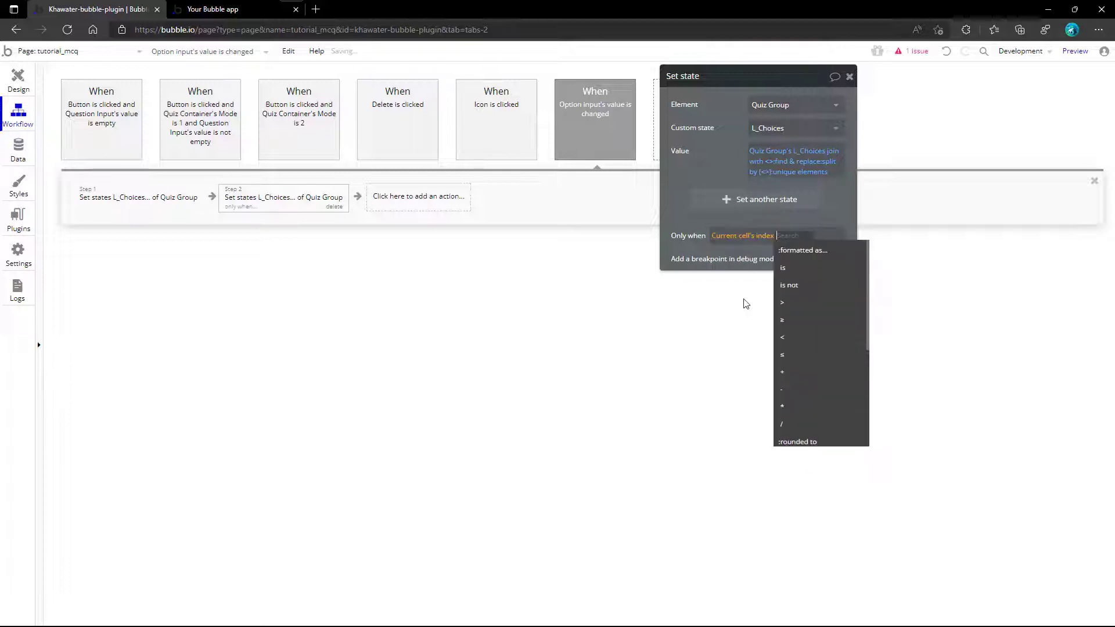
click(786, 339)
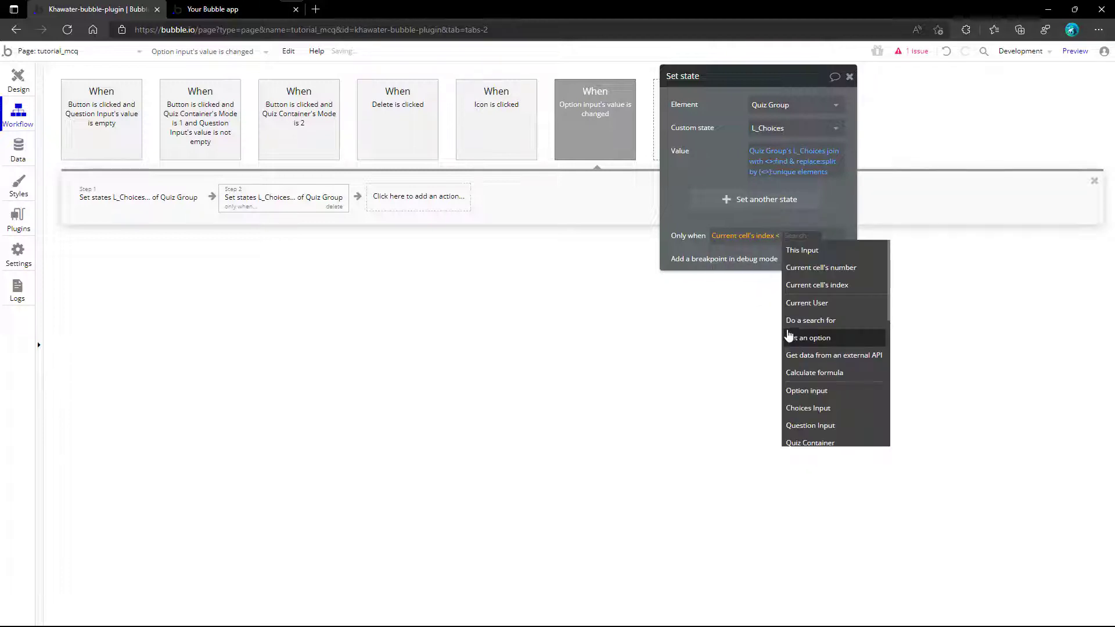
text(qu)
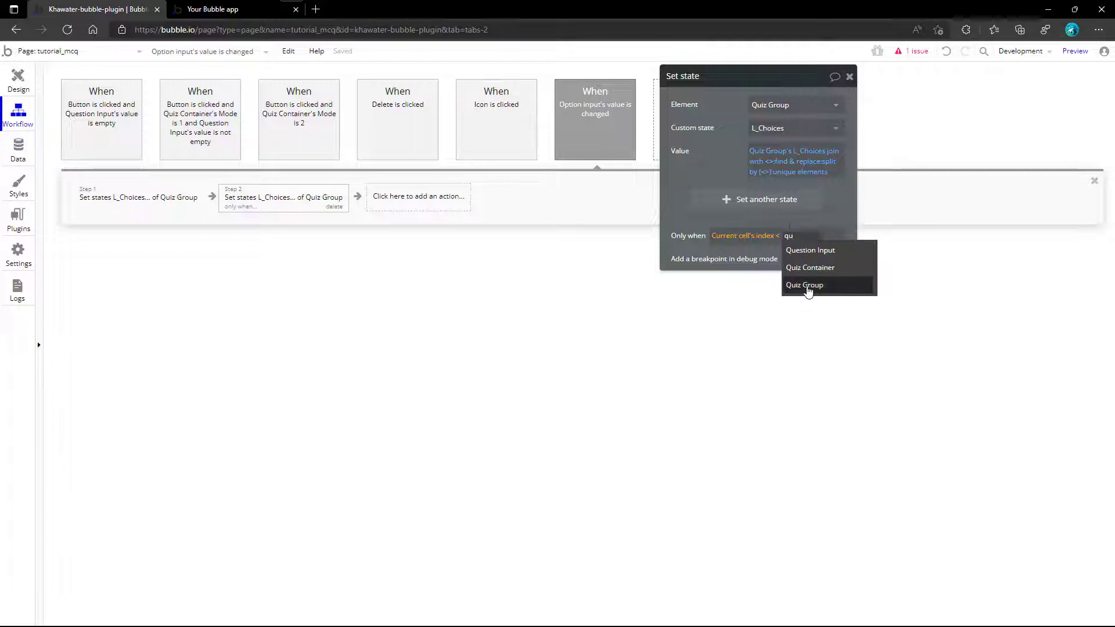
click(787, 285)
click(770, 263)
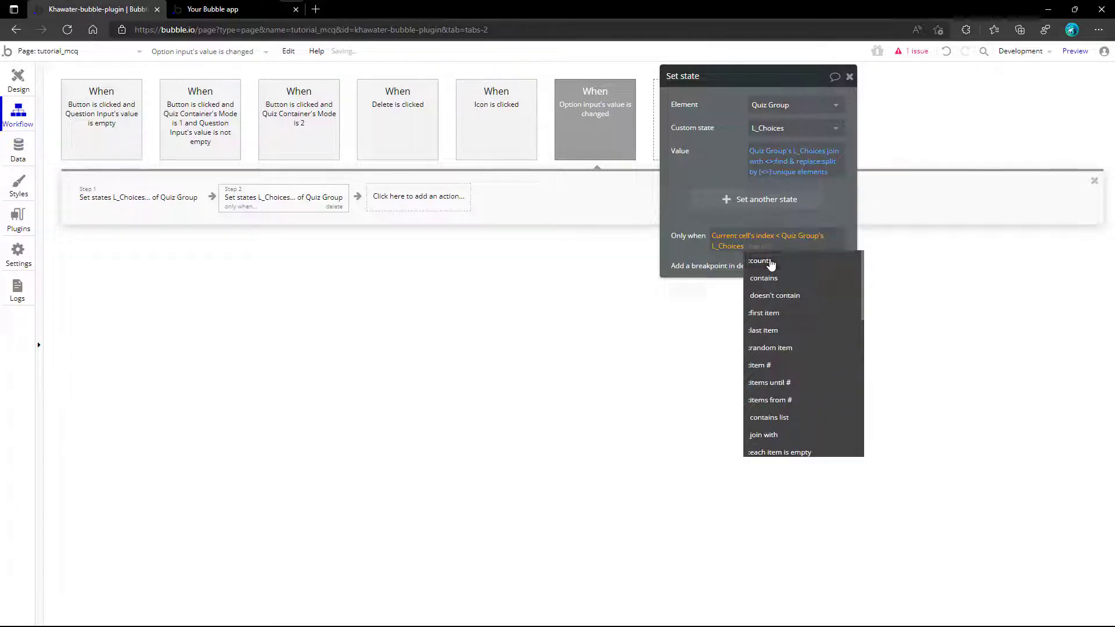
click(770, 262)
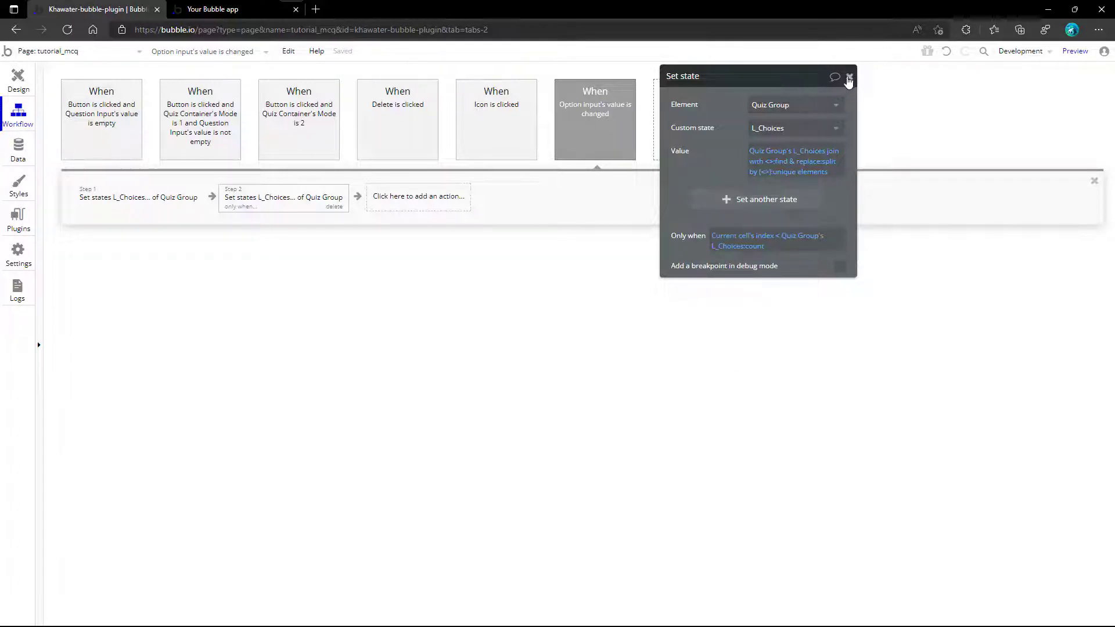
click(849, 77)
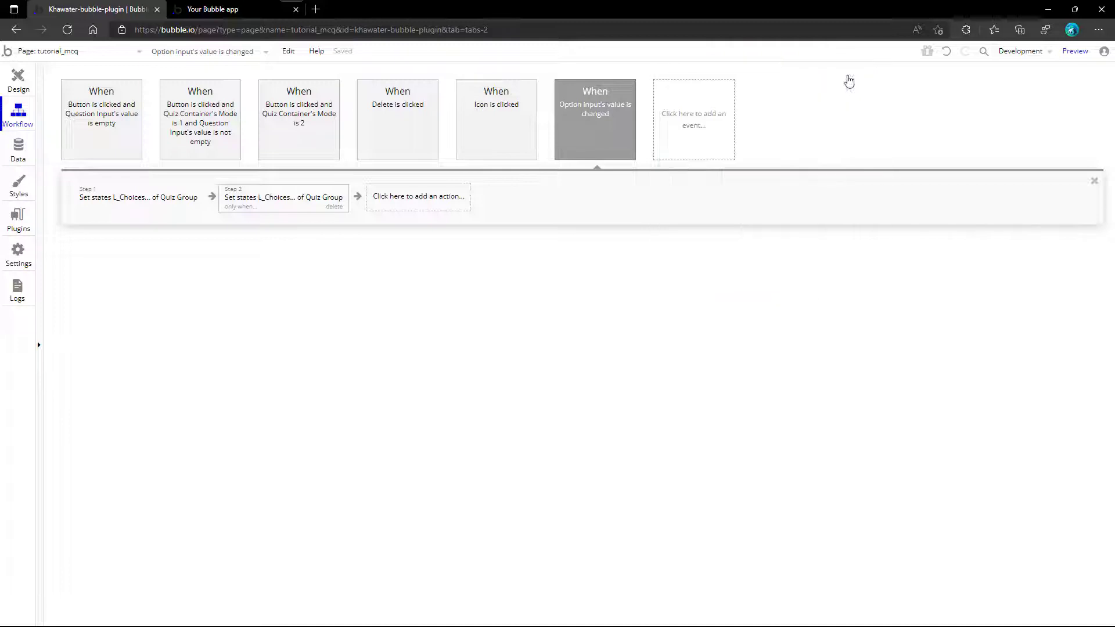
- Add a Clear list action for the Choices Input repeating group as the third action of the Option input workflow
click(390, 200)
mouse_move(397, 357)
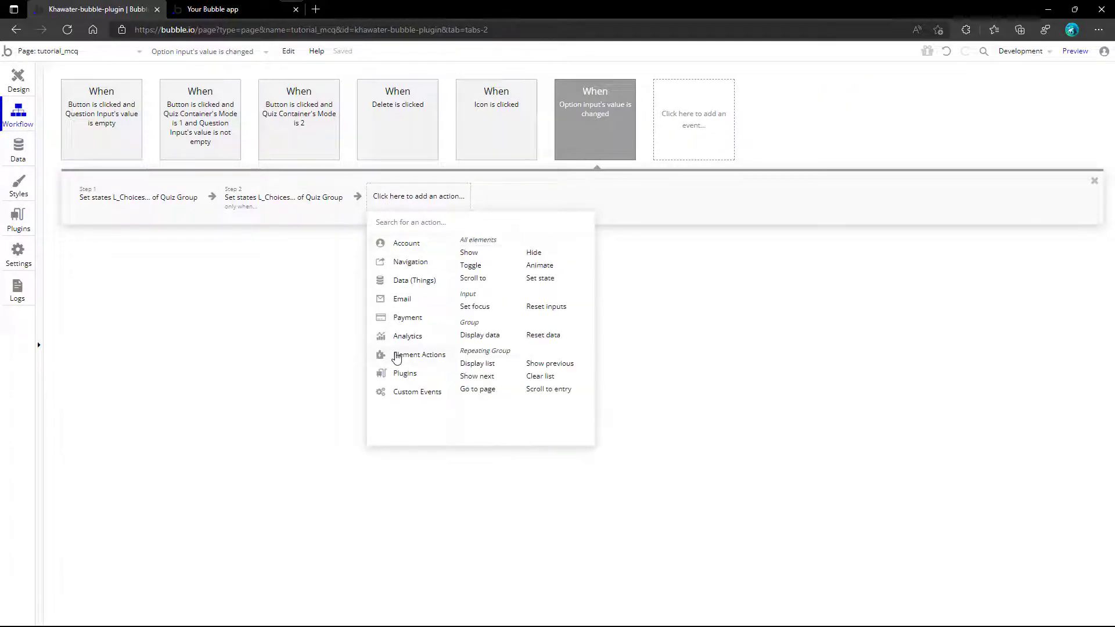
click(539, 376)
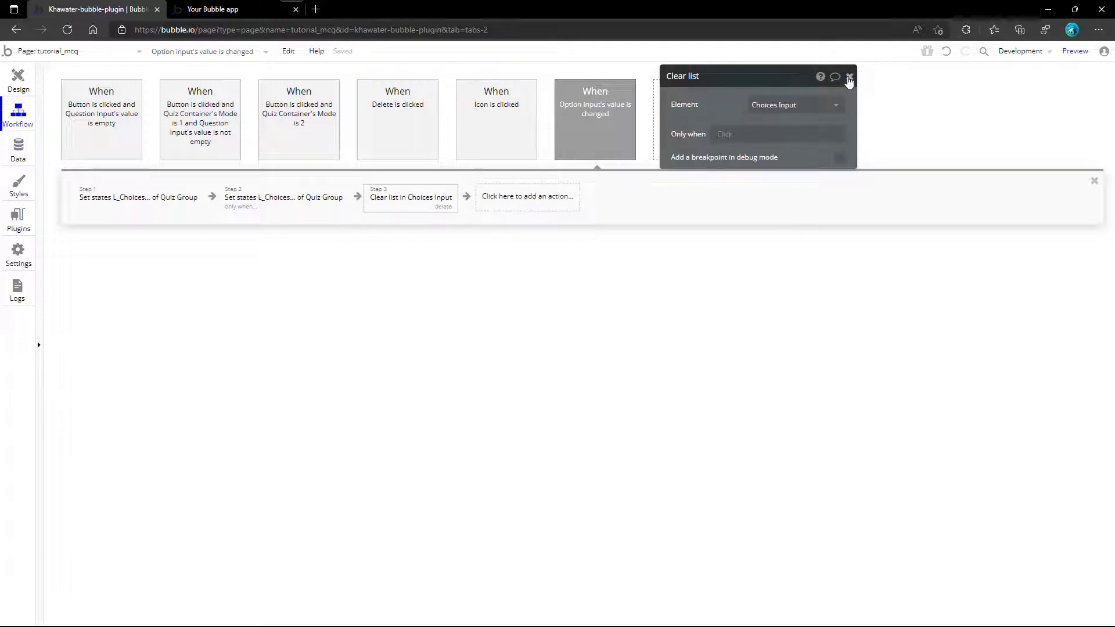
- Close the Clear list properties and start a click workflow for the Checkbox beside the option input
click(849, 78)
click(16, 87)
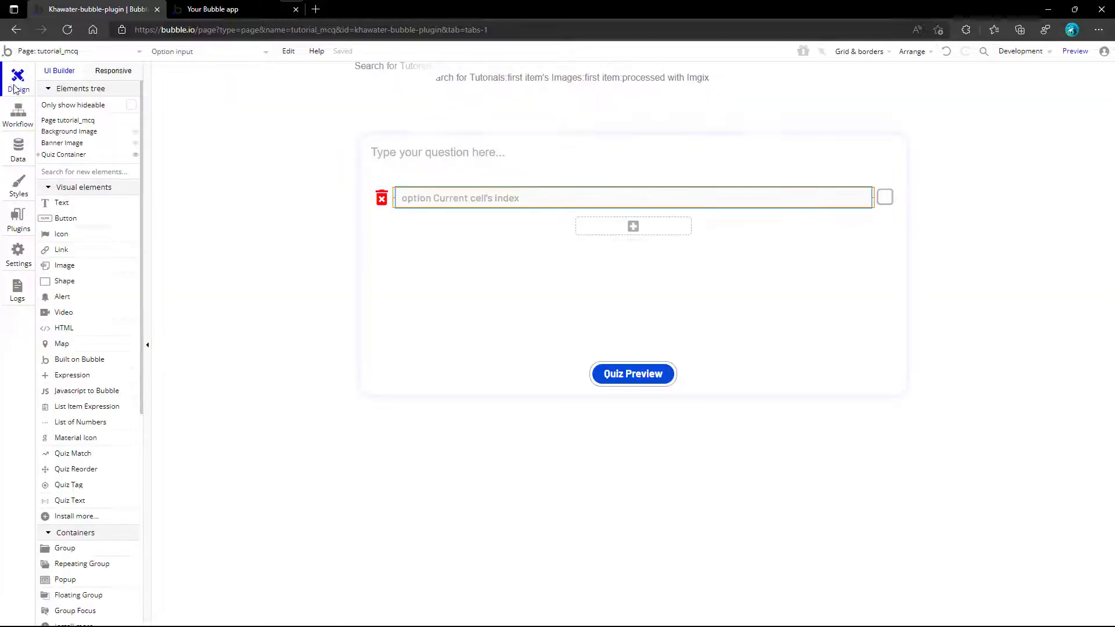
double_click(882, 202)
click(637, 228)
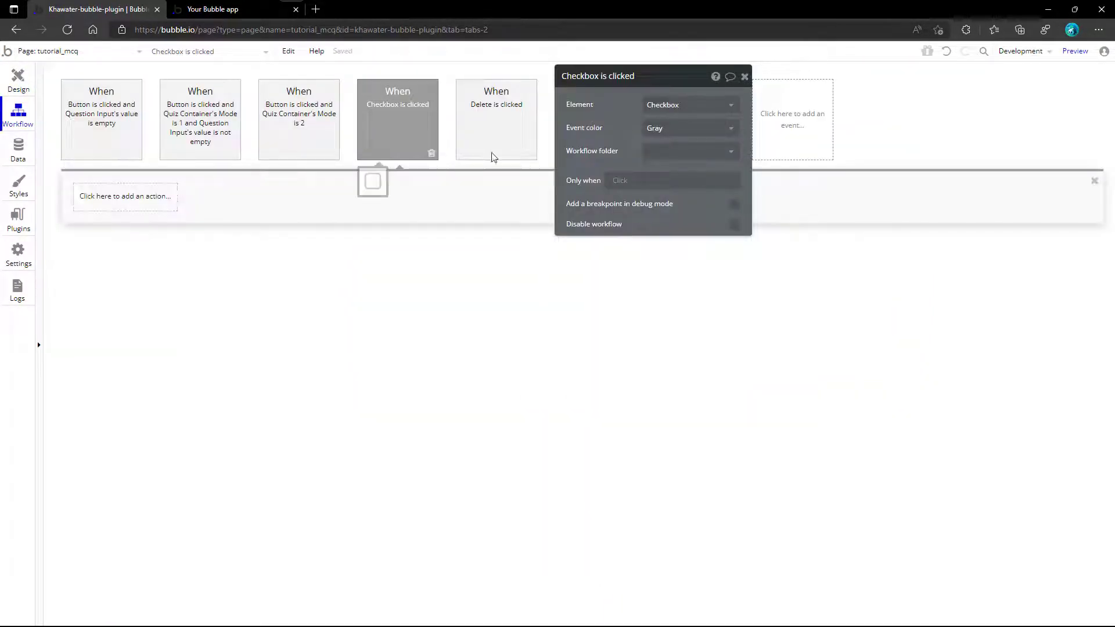
- Restrict the Checkbox event to run only when Quiz Group's L_Correct contains Quiz Group's L_Choices:item #Current cell's index, and close its properties
click(624, 183)
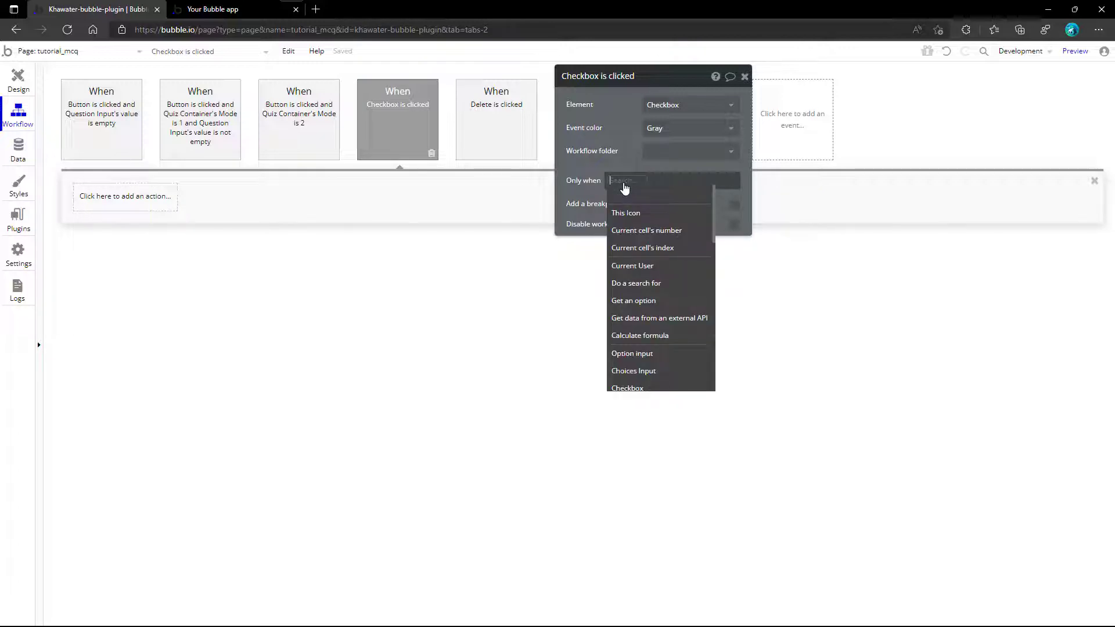
text(qui)
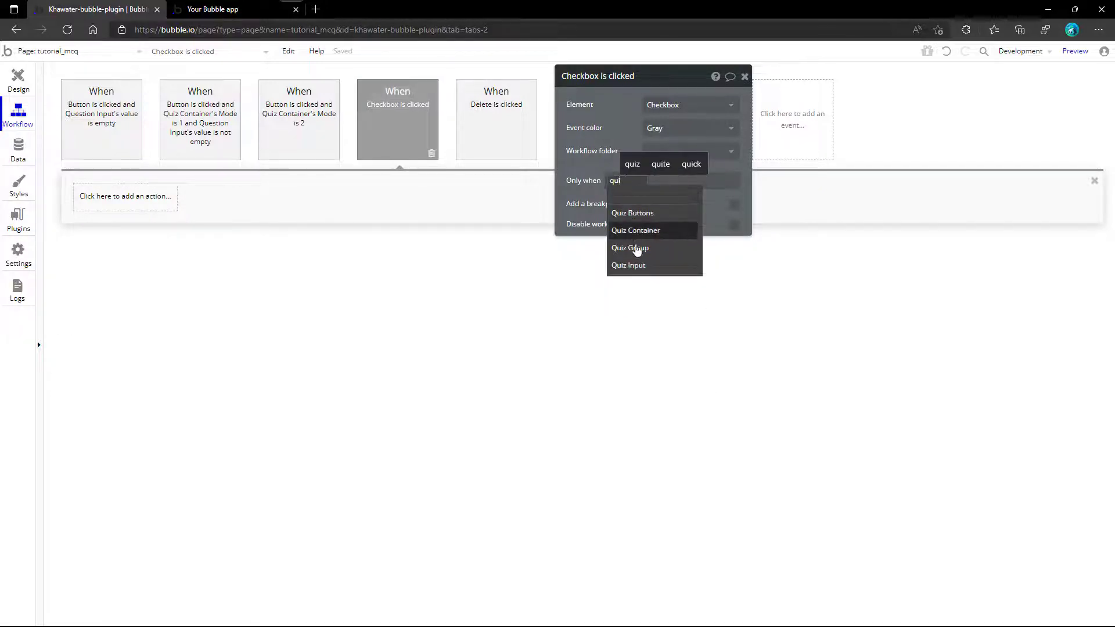
click(637, 249)
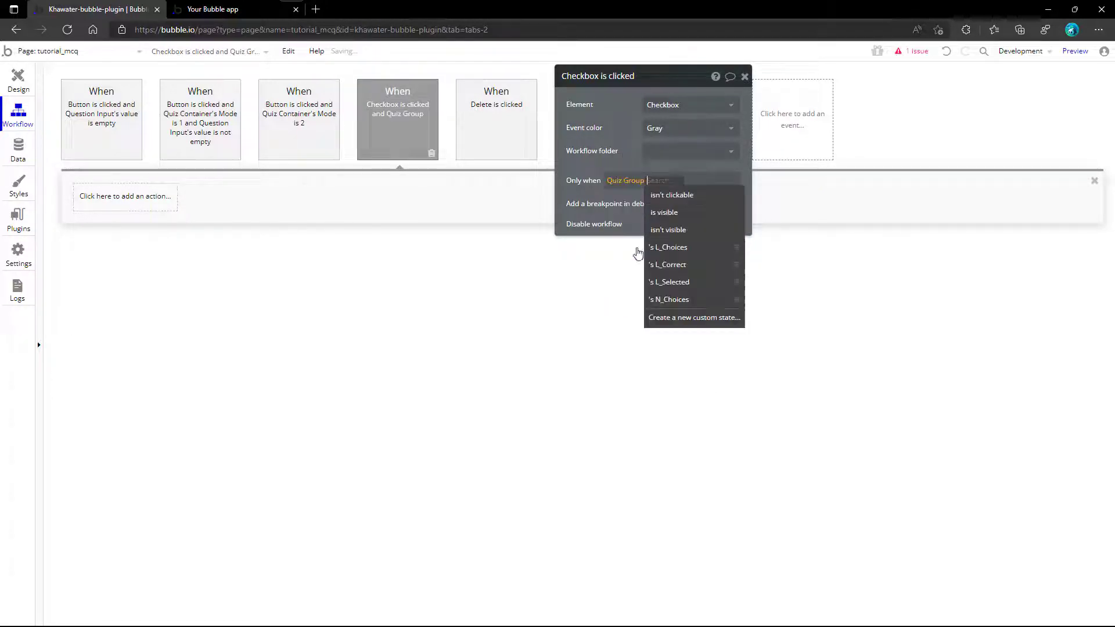
click(678, 266)
click(704, 216)
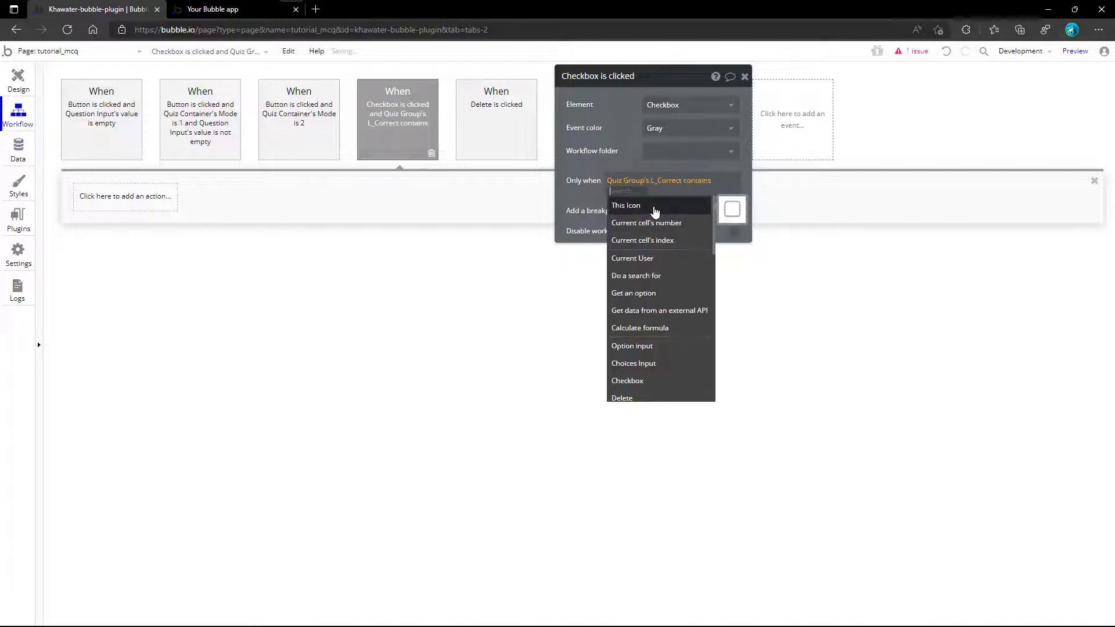
text(qui)
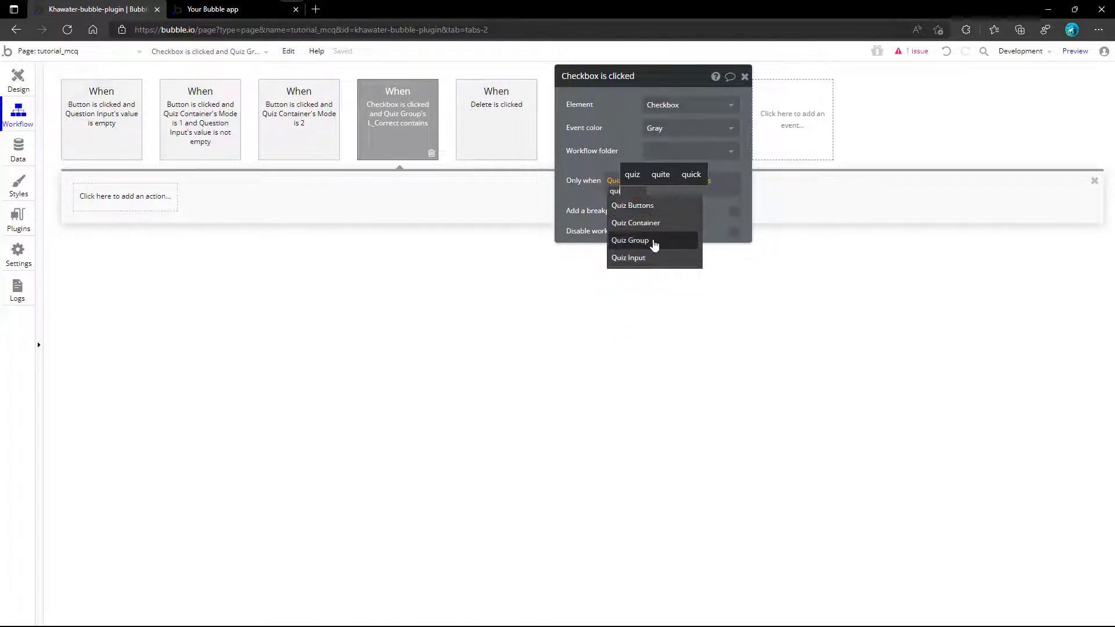
click(660, 233)
click(664, 258)
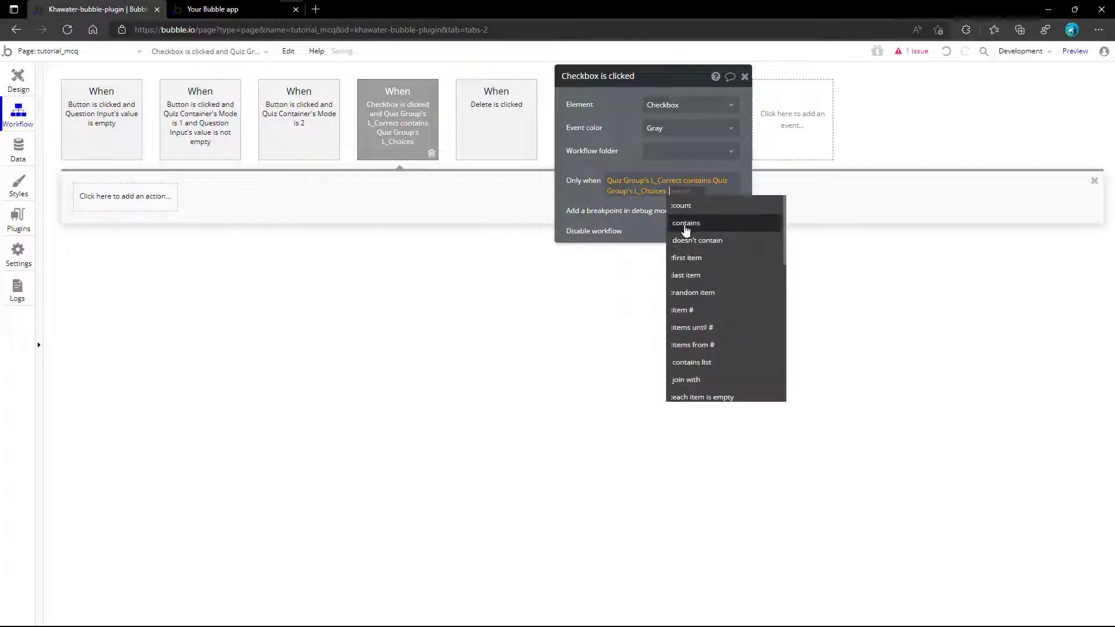
click(697, 309)
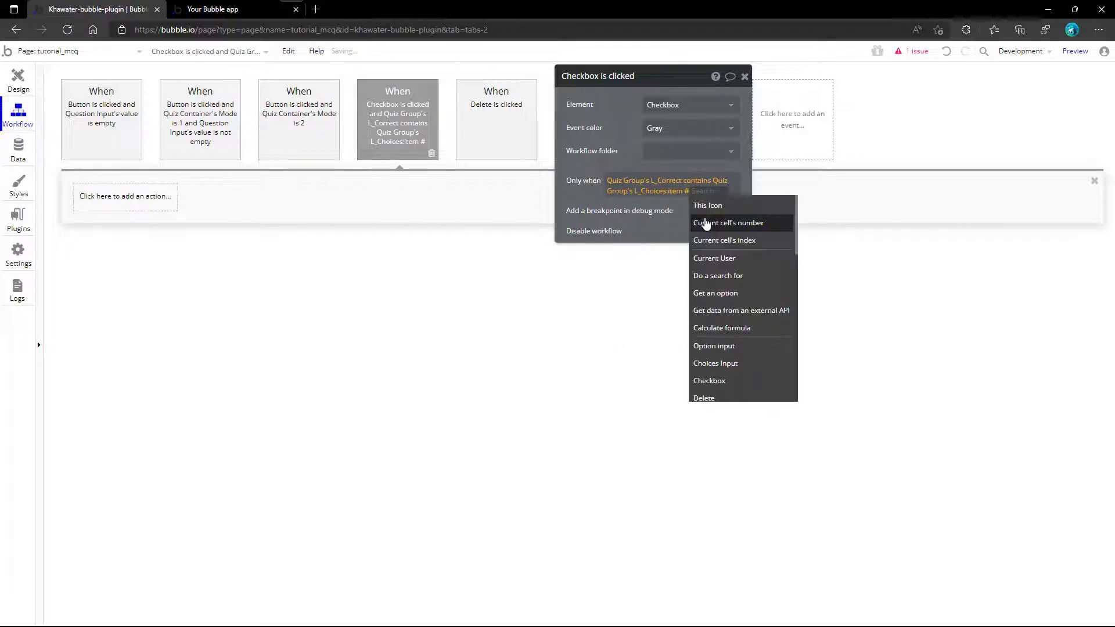
click(705, 241)
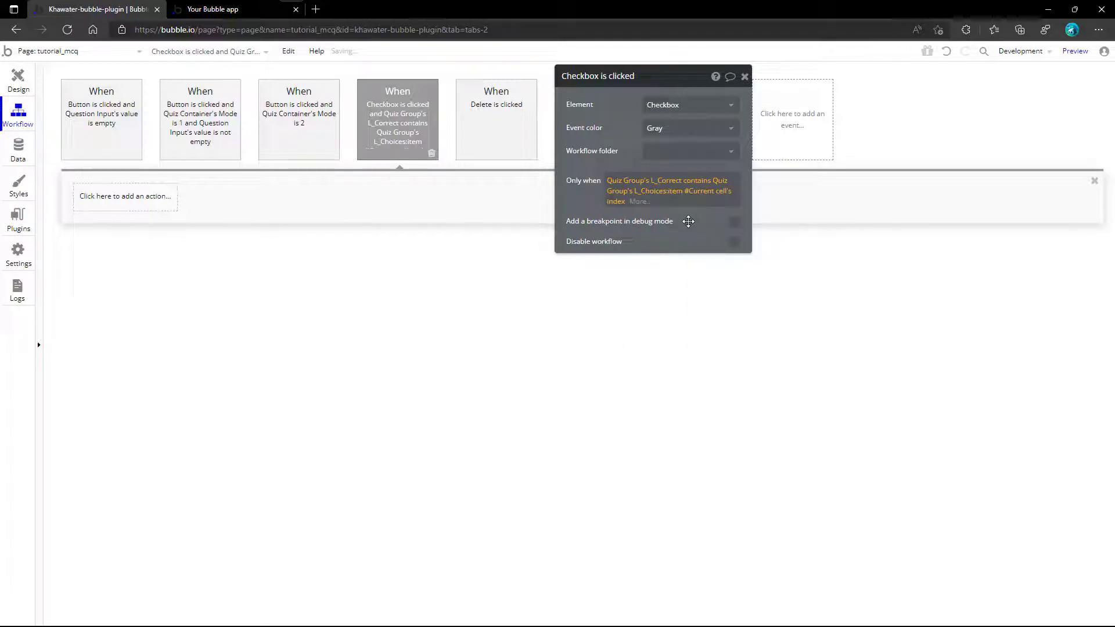
click(745, 78)
- Add a Set state action to the Checkbox workflow, targeting Quiz Group's L_Correct custom state
click(107, 199)
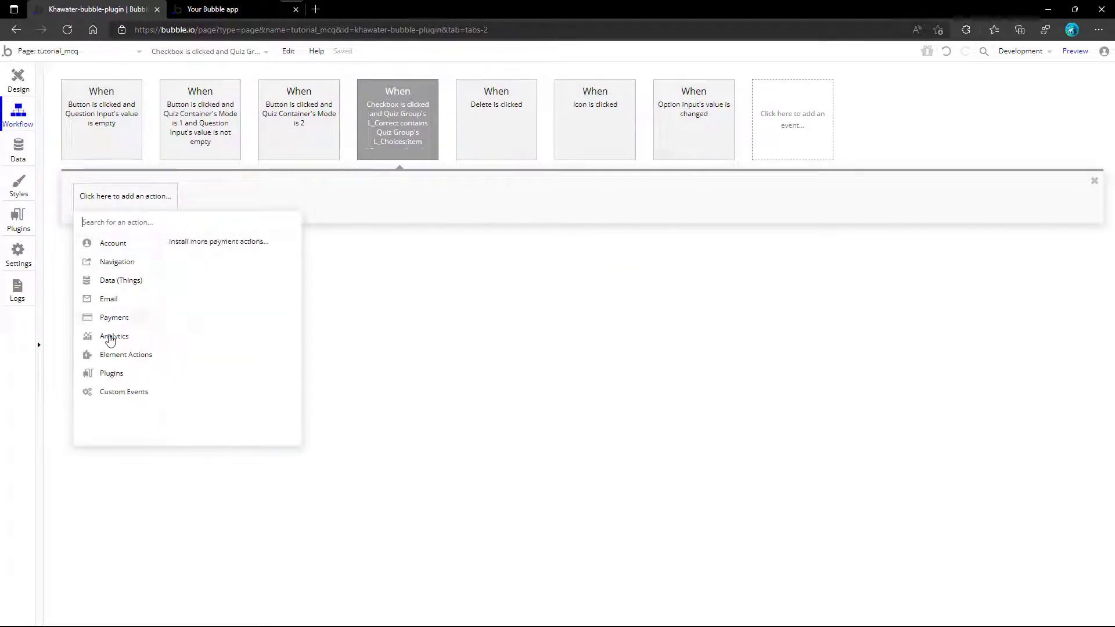
mouse_move(110, 358)
click(236, 280)
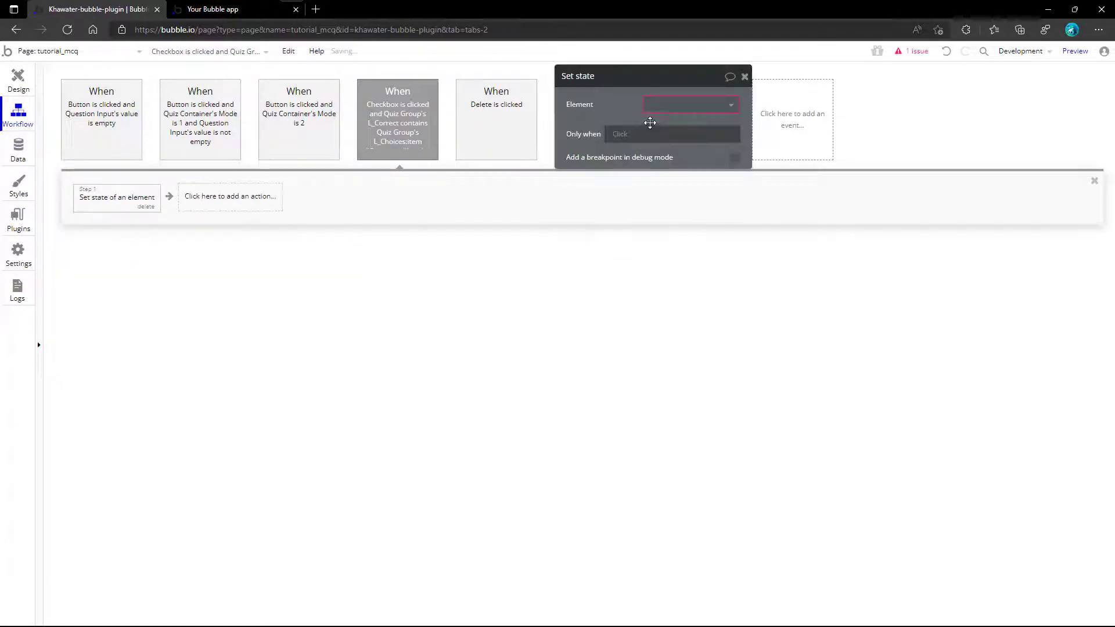
click(663, 107)
text(qu)
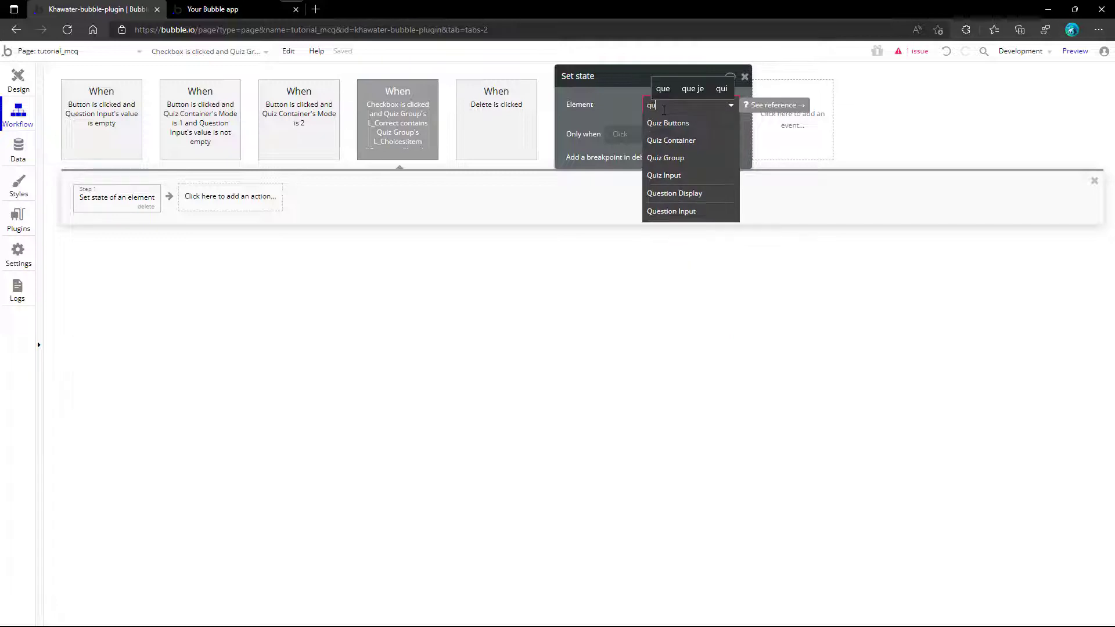
click(666, 158)
click(688, 128)
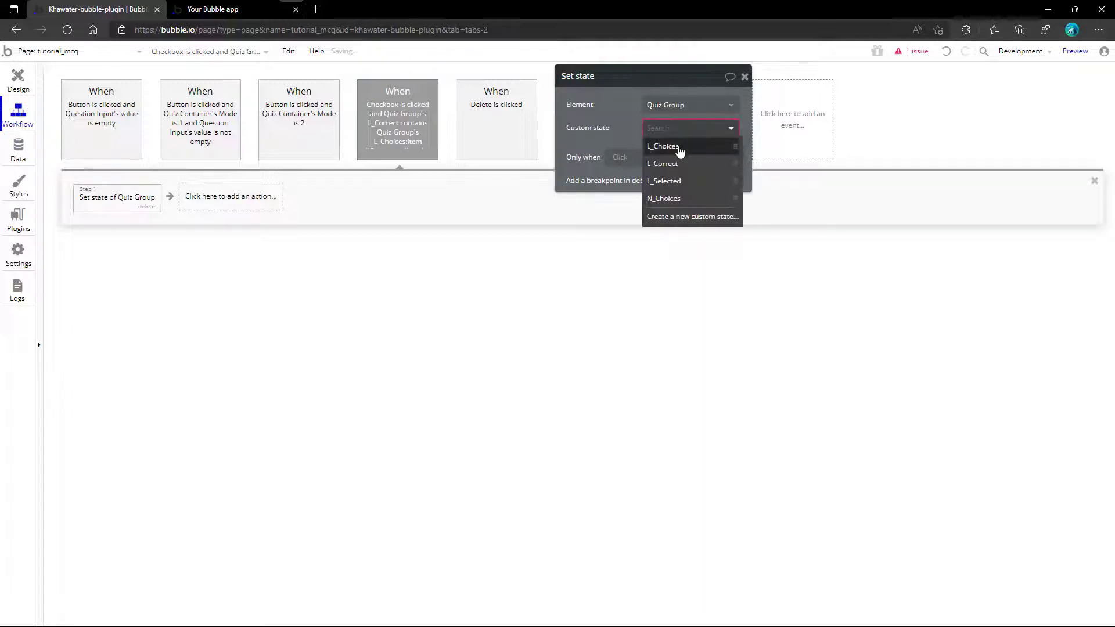
click(675, 162)
- Set the L_Correct value to Quiz Group's L_Correct:minus item Quiz Group's L_Choices:item #Current cell's index, and close the action's properties
click(662, 152)
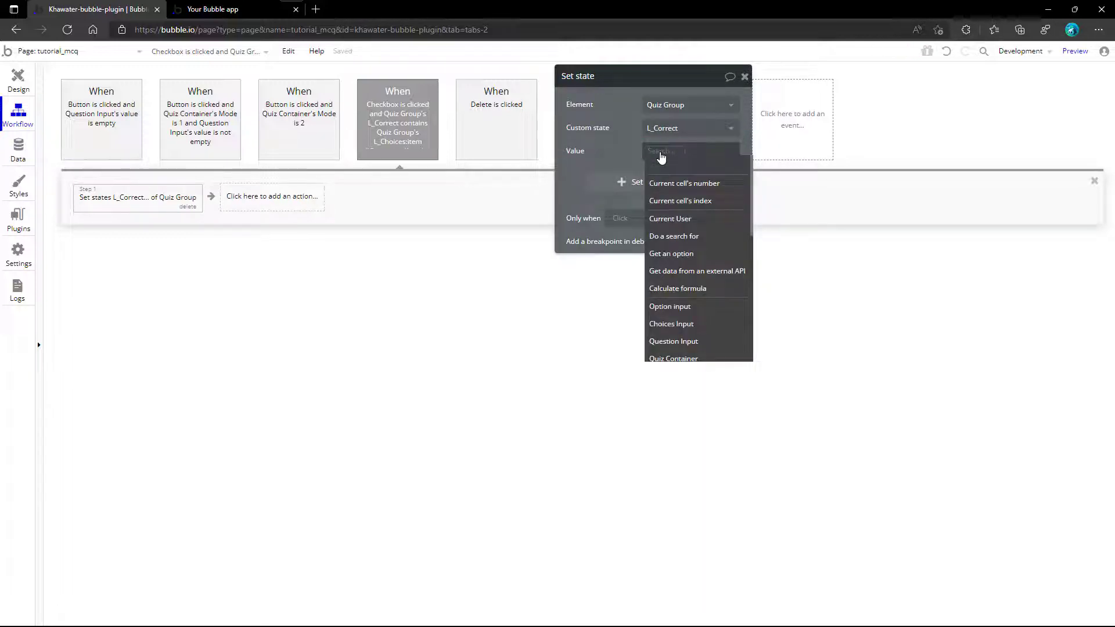
text(quiz)
click(666, 197)
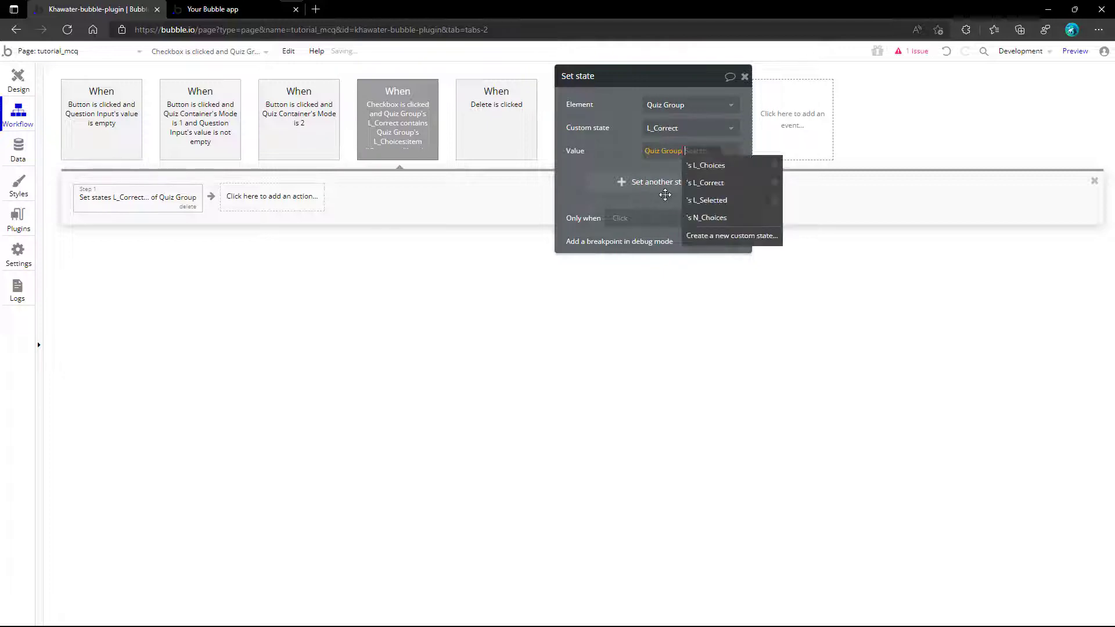
click(700, 185)
click(667, 167)
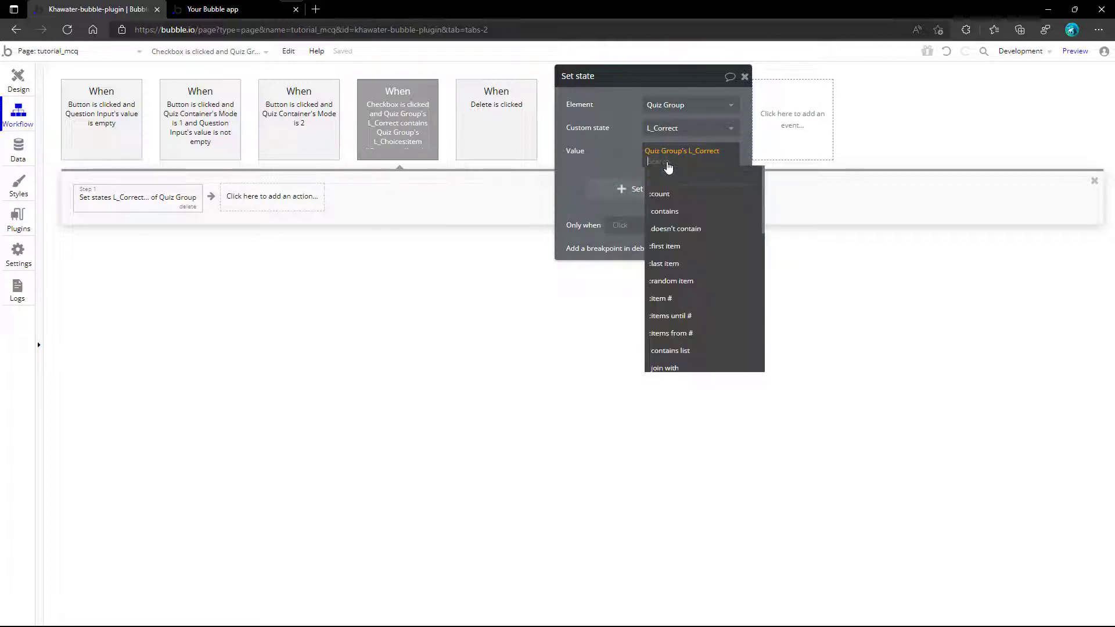
text(mi)
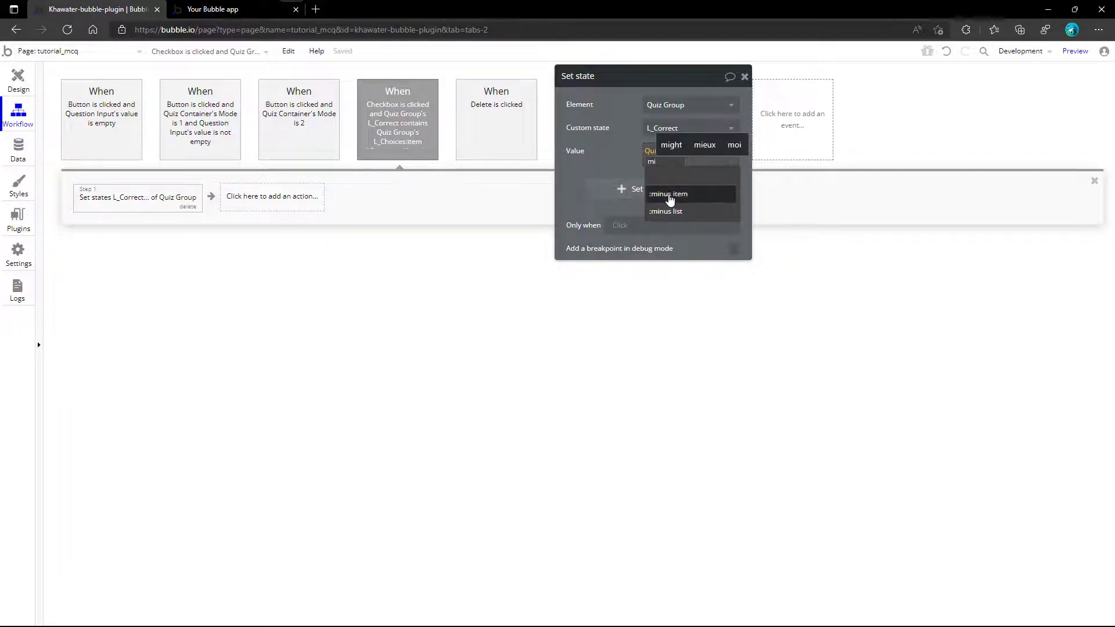
click(670, 194)
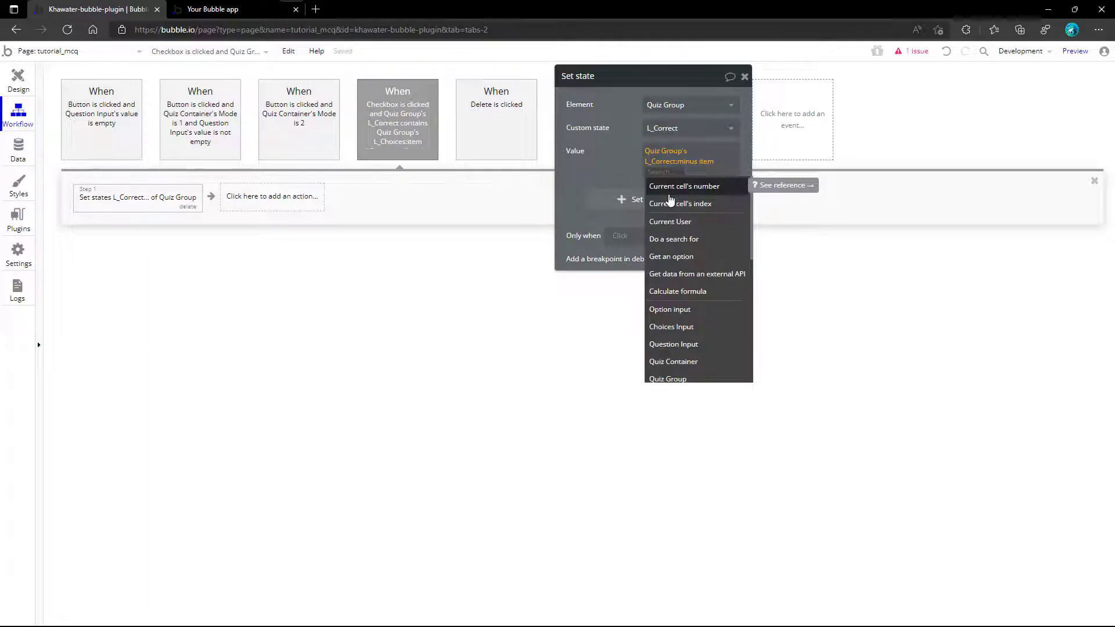
scroll(671, 199, down, 3)
click(672, 219)
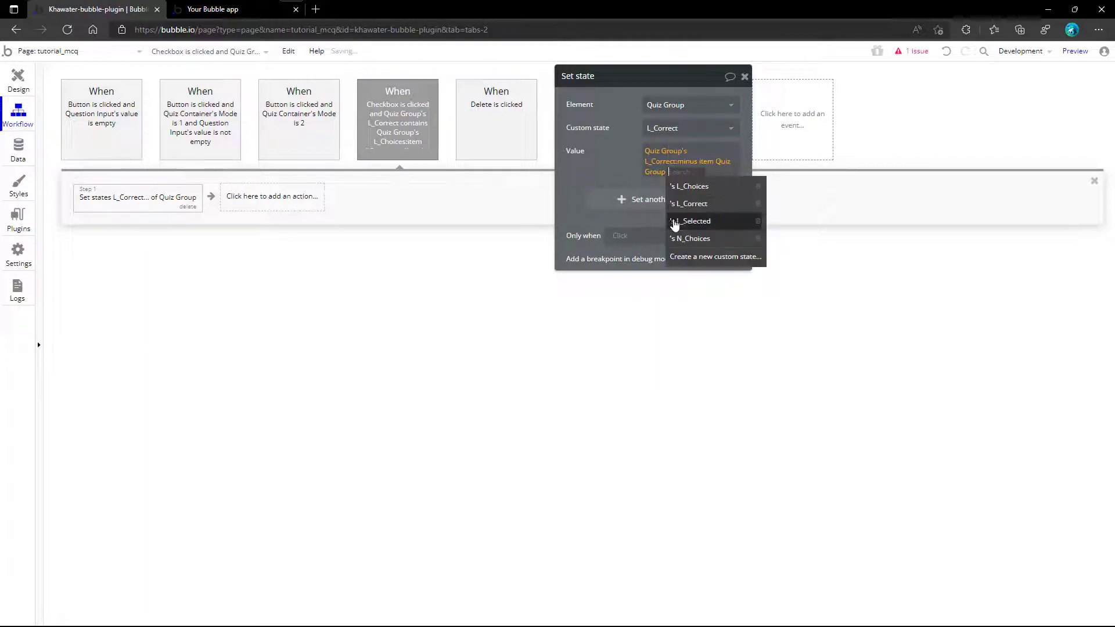
click(691, 187)
click(687, 301)
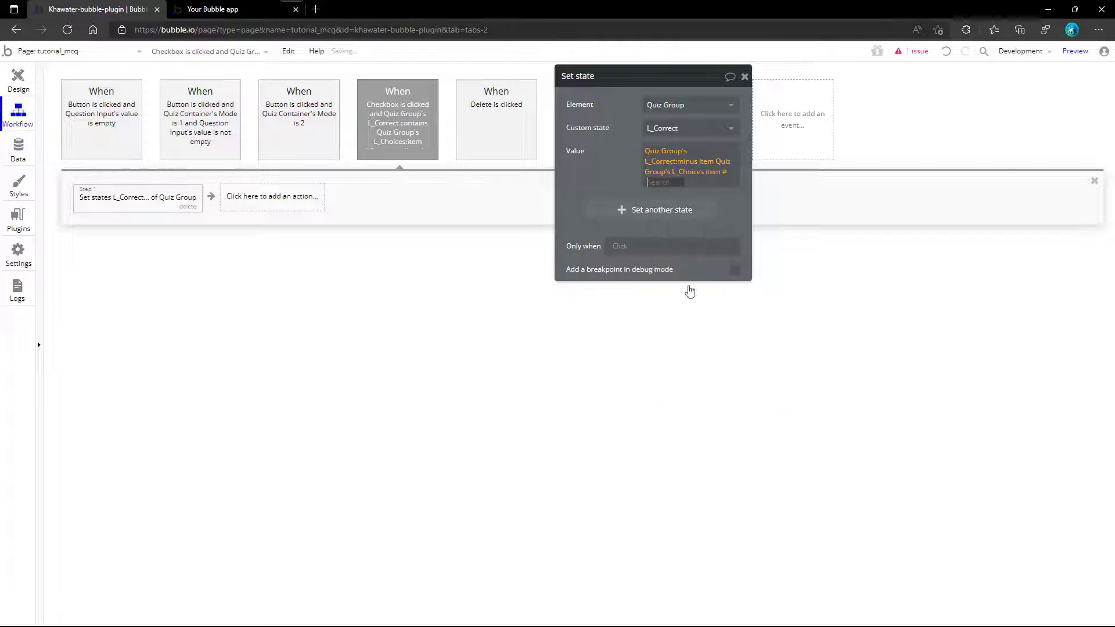
click(689, 221)
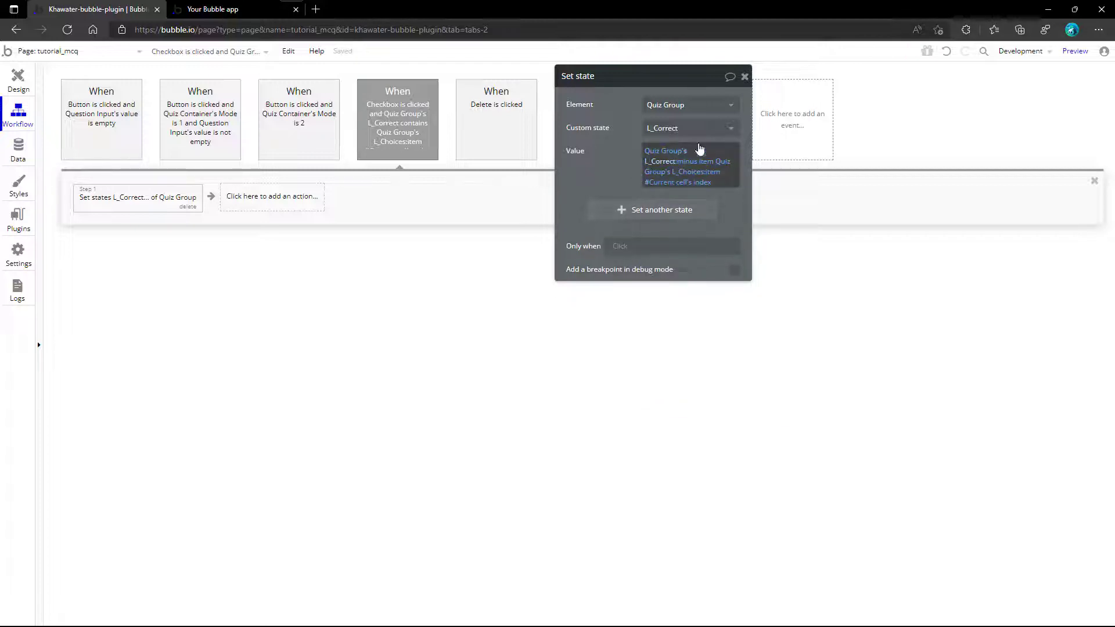
click(744, 76)
- Duplicate the Checkbox click event and change the copy's condition from contains to doesn't contain
right_click(393, 116)
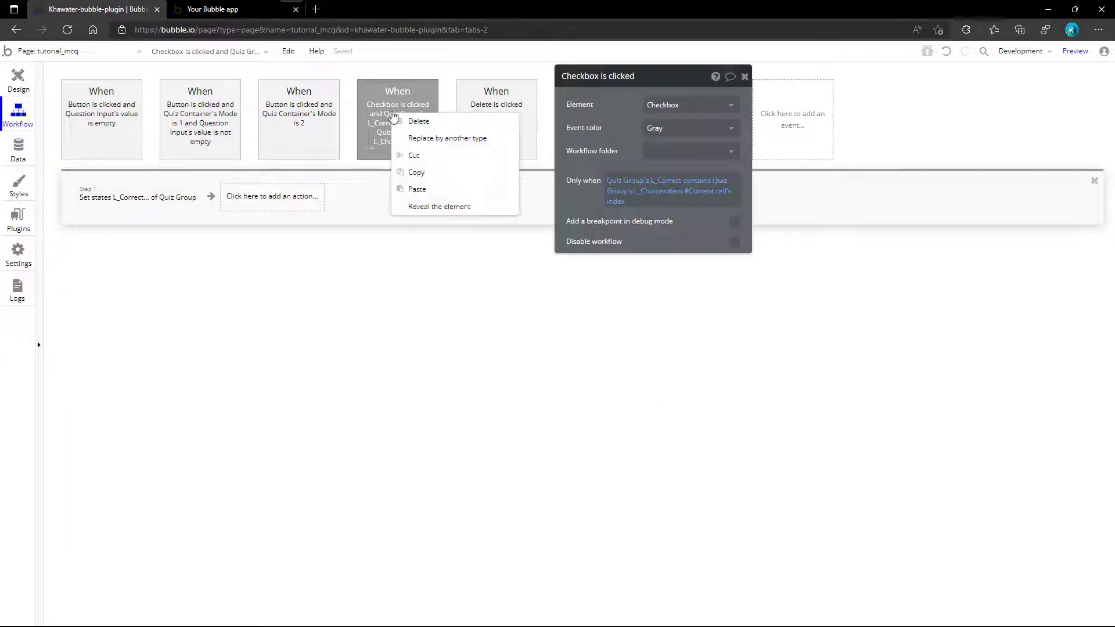
click(416, 172)
click(778, 133)
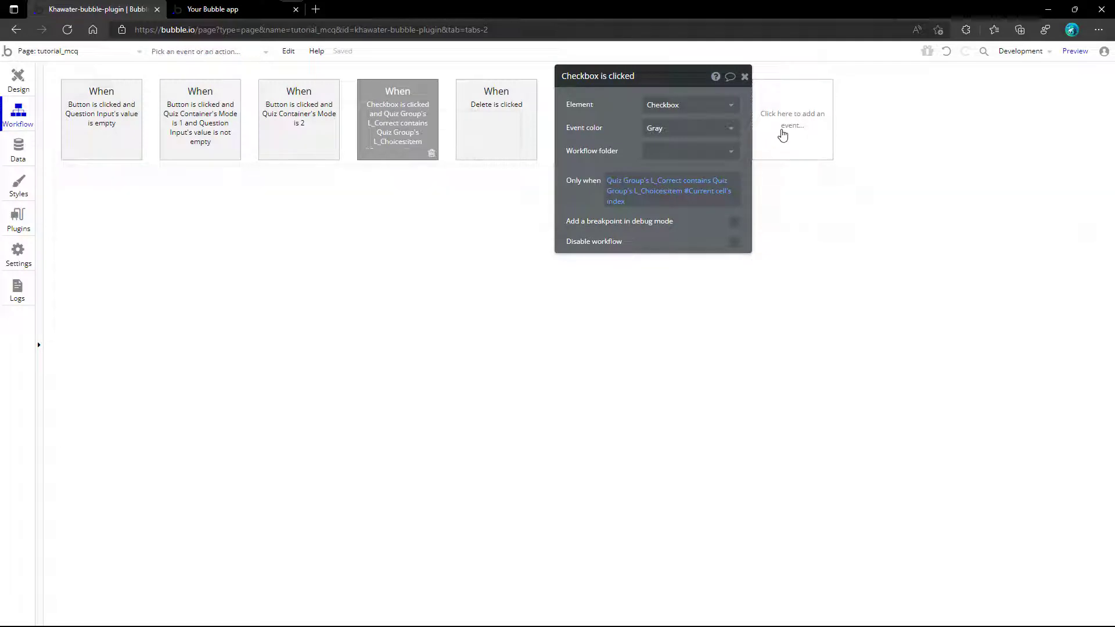
key(ctrl+v)
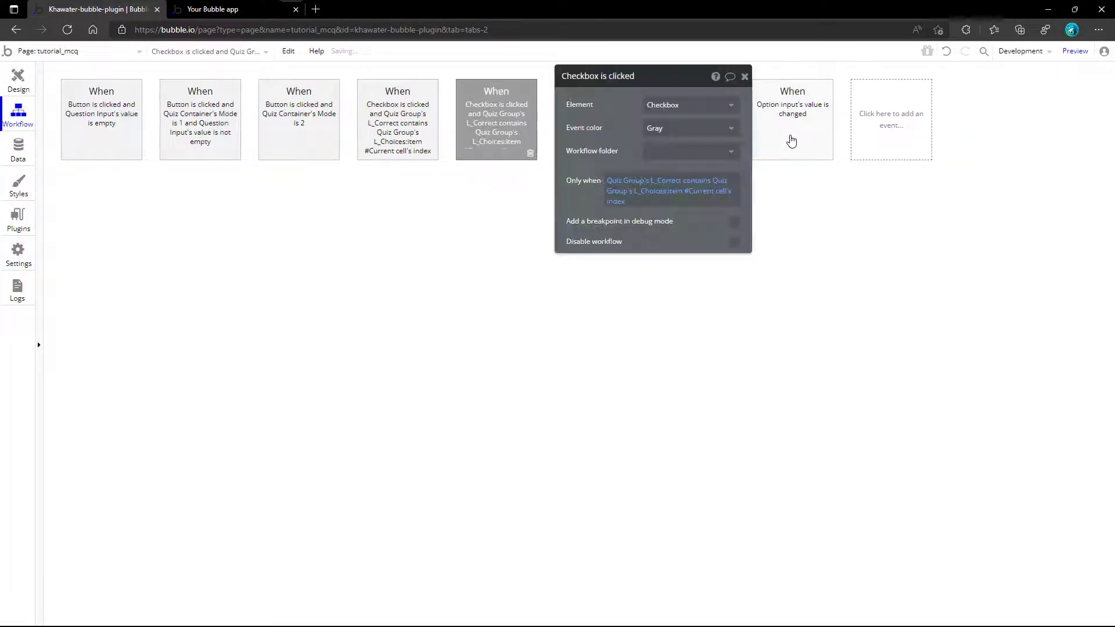
click(694, 187)
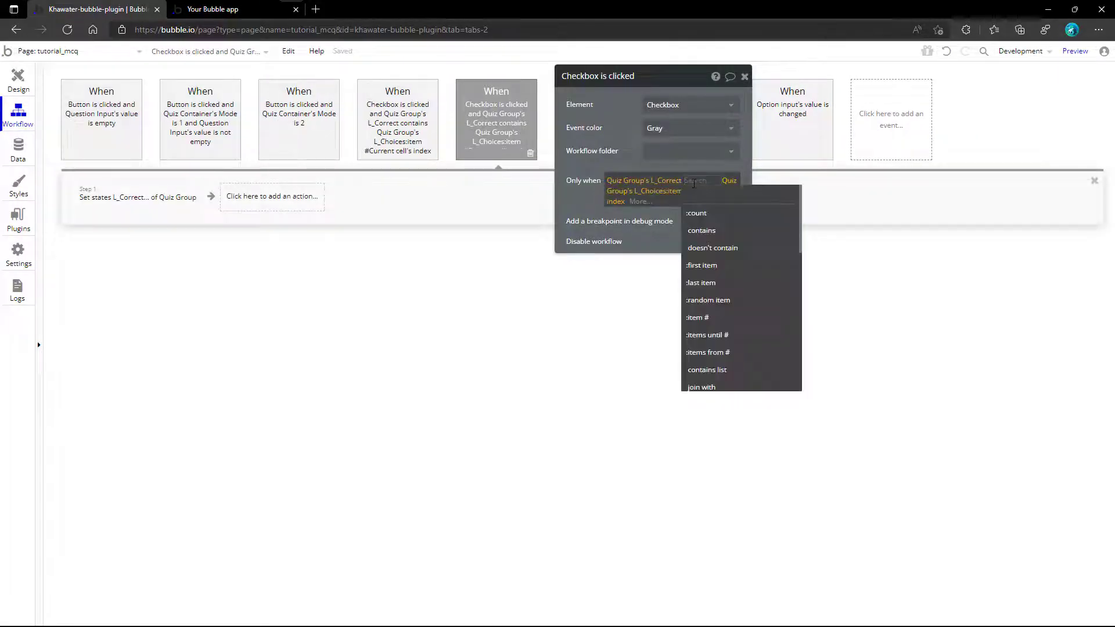
click(700, 244)
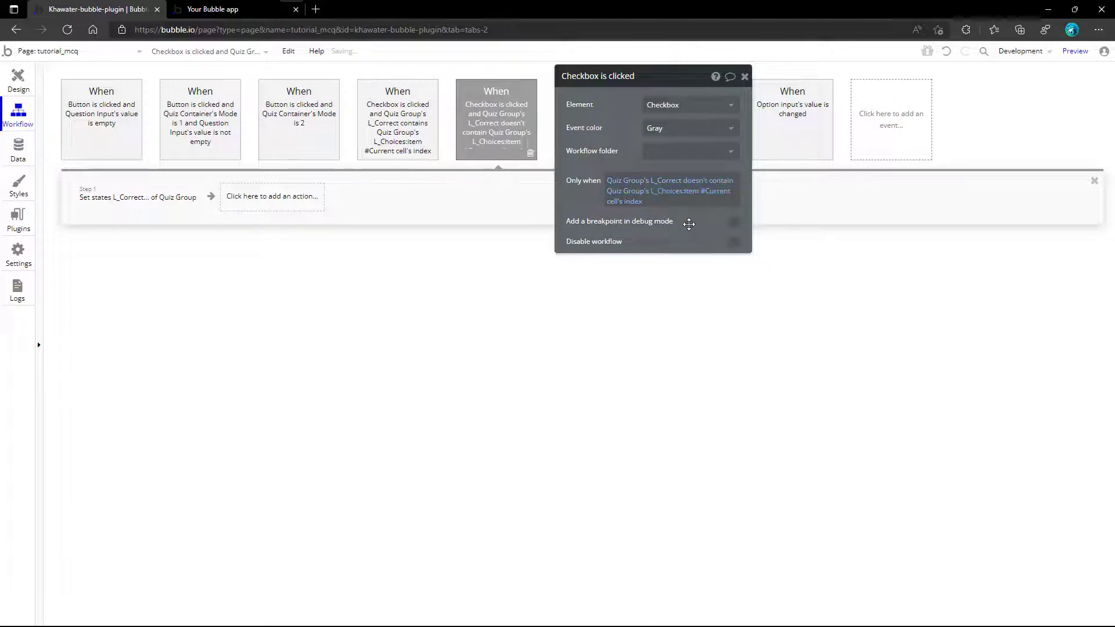
click(744, 76)
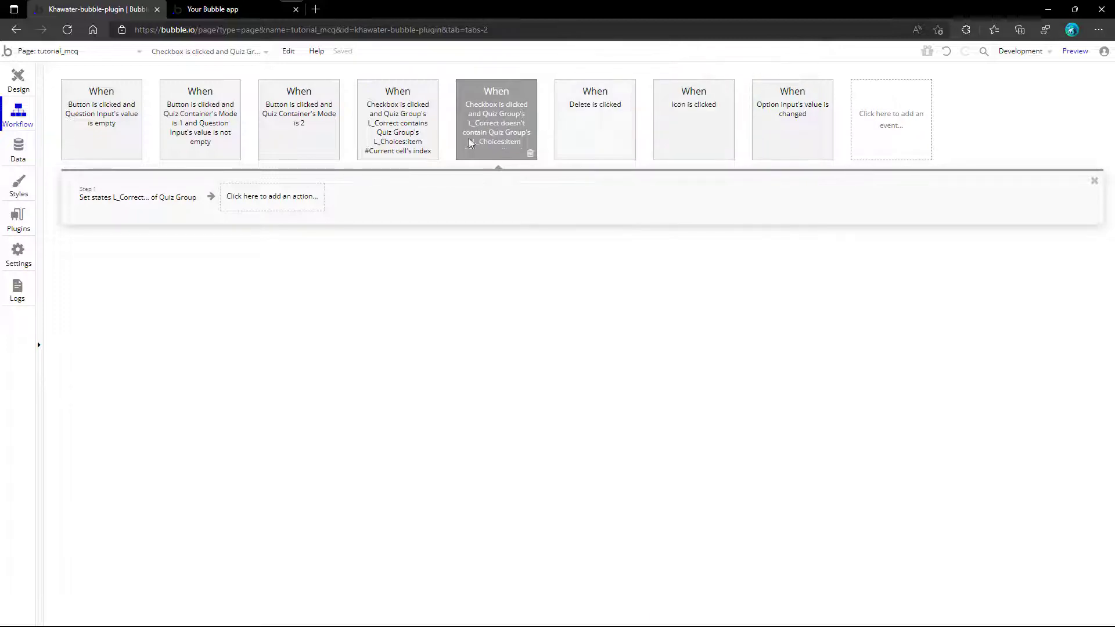
- Change the duplicated workflow's L_Correct value to use :plus item in place of :minus item, and close the action's properties
click(129, 209)
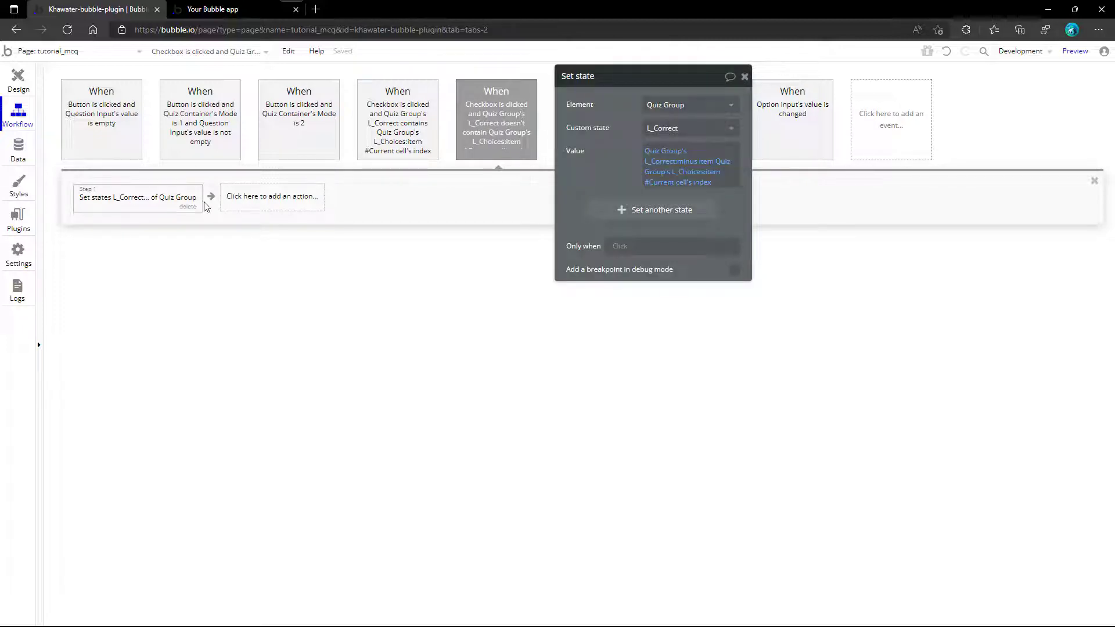
click(709, 167)
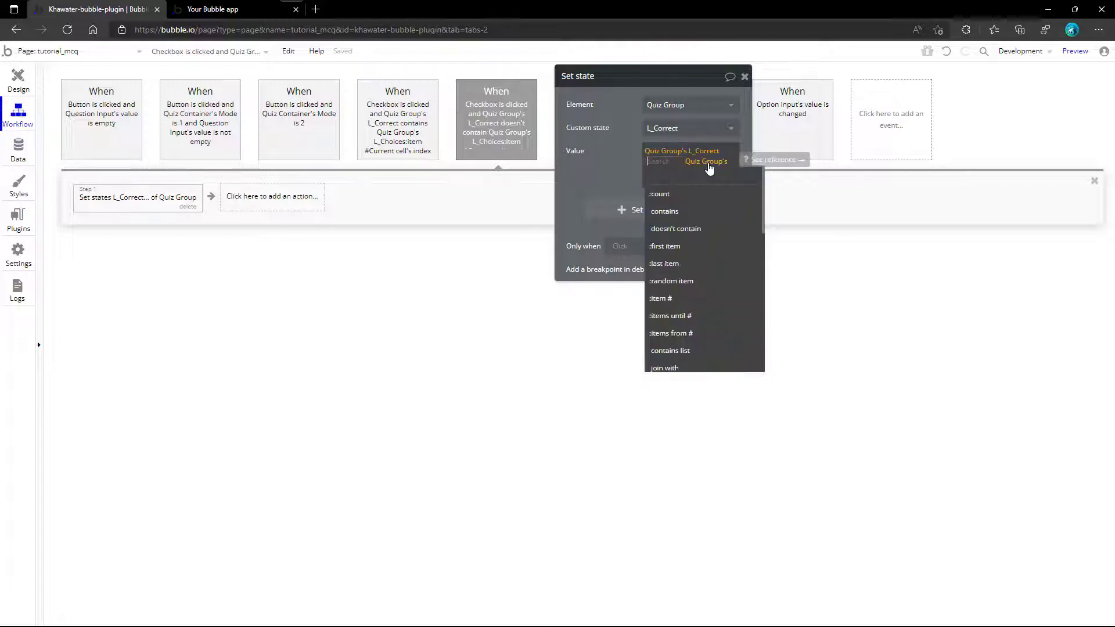
text(pl)
click(684, 228)
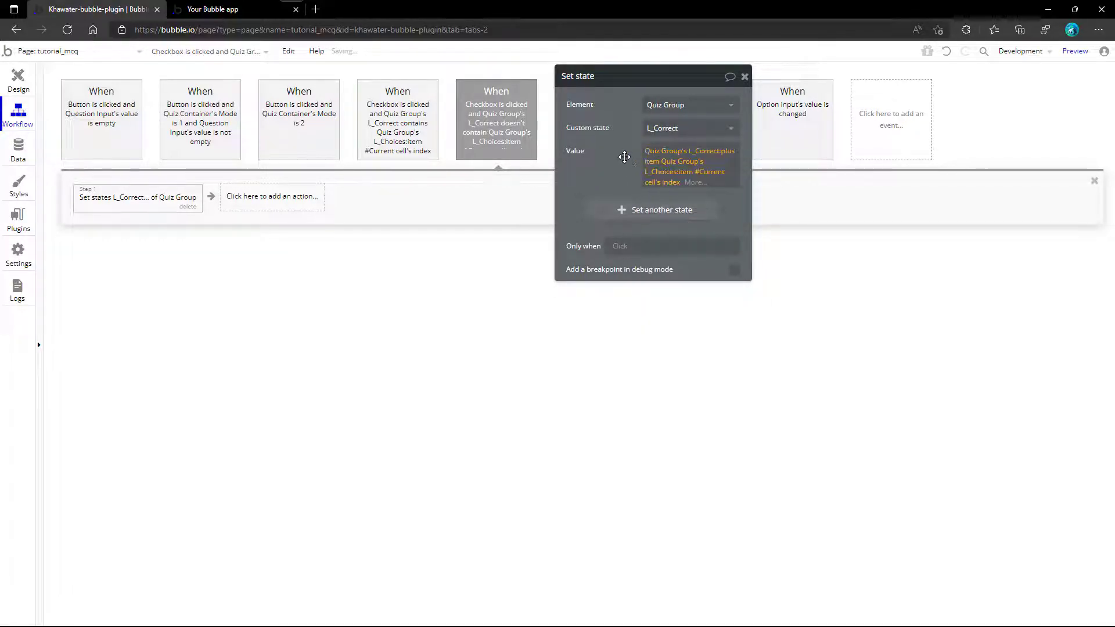
click(744, 77)
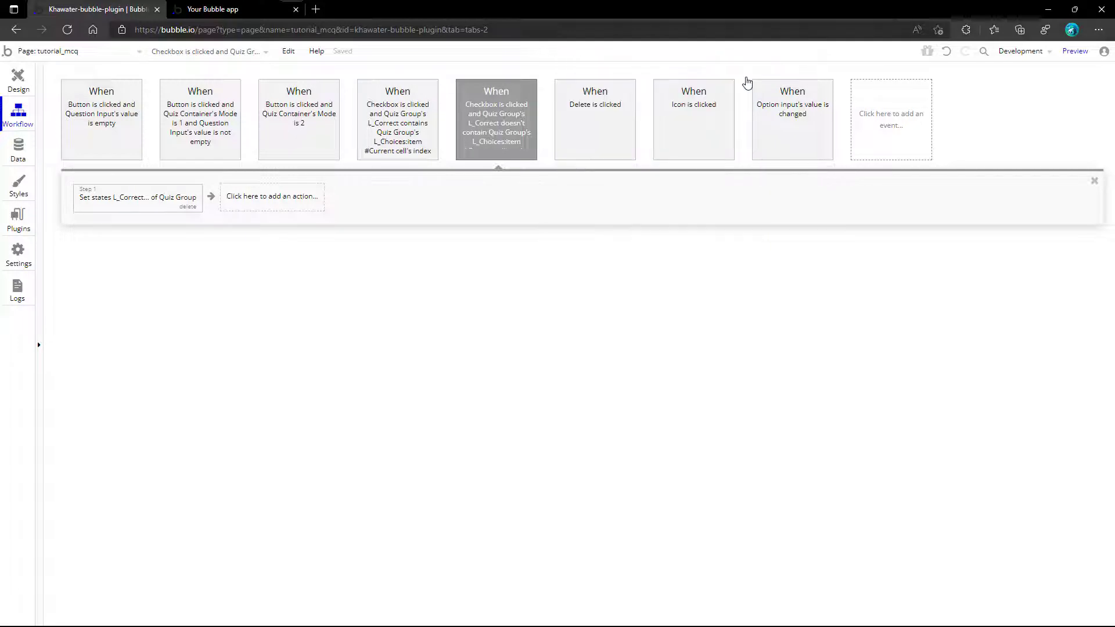
- Copy the condition expression of the Checkbox event that uses contains, and close the event's properties
click(406, 106)
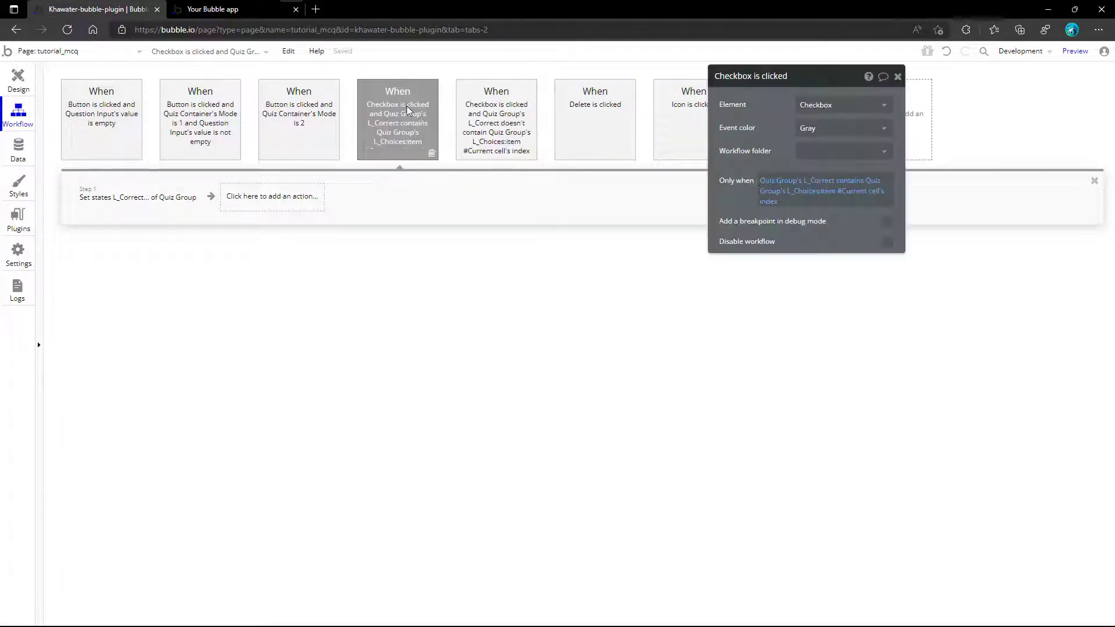
right_click(829, 207)
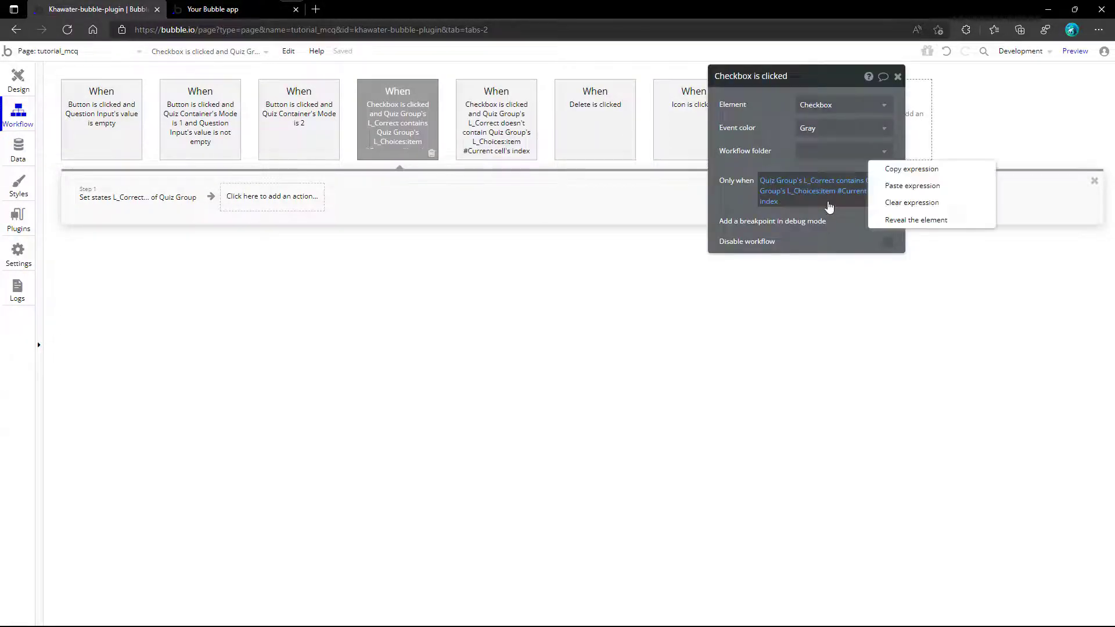
click(898, 171)
click(898, 77)
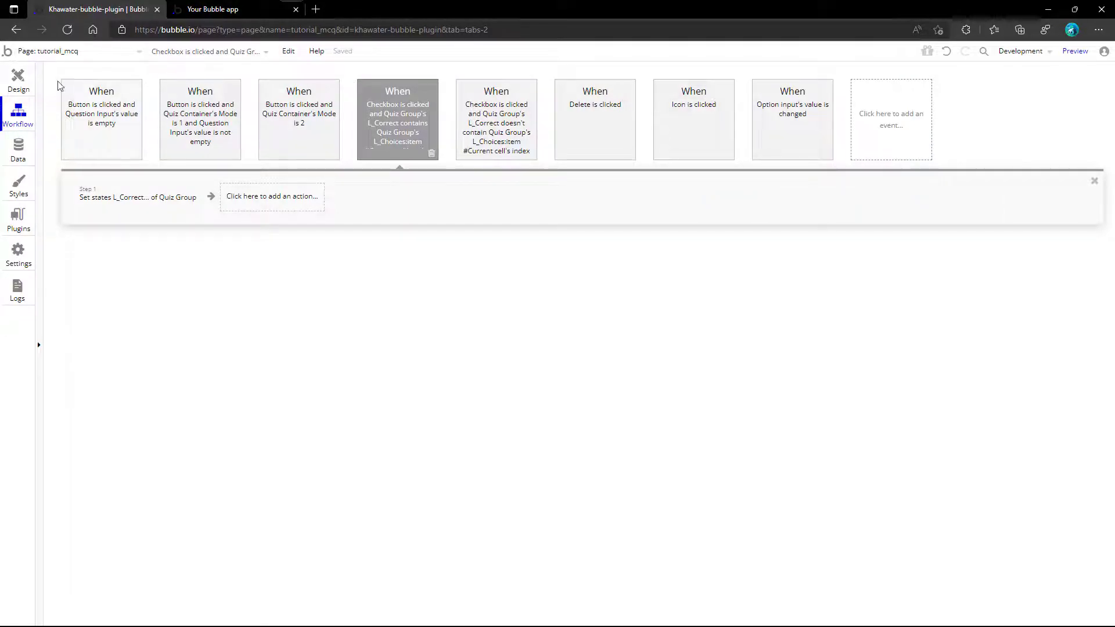
- Add a condition to the Checkbox element in the choice row and paste the copied L_Correct contains expression into it
click(32, 86)
double_click(880, 195)
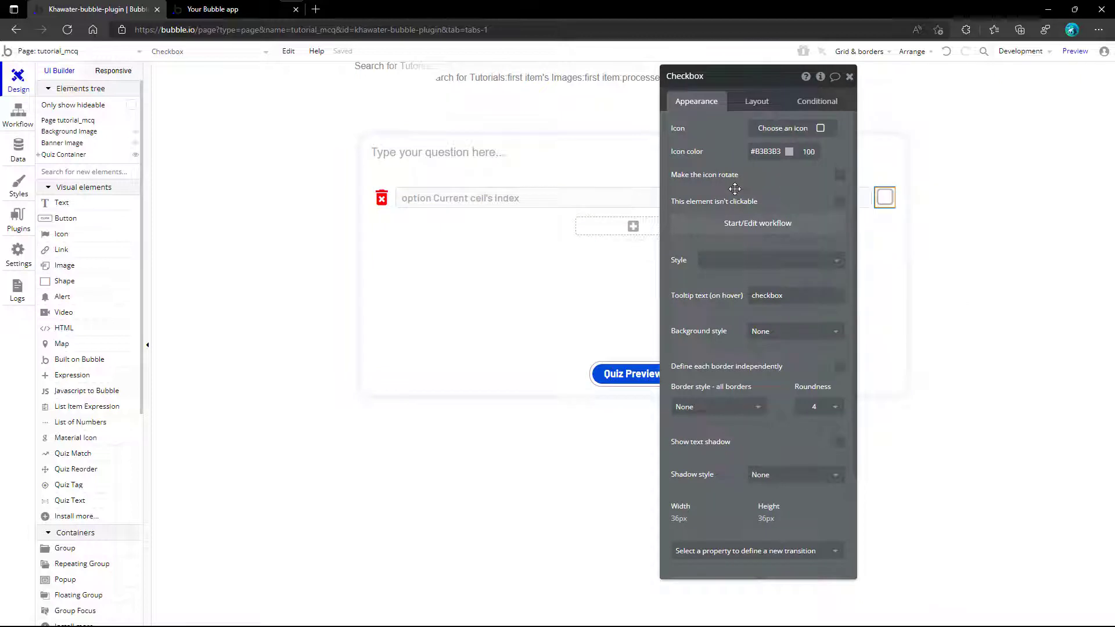
click(820, 103)
click(760, 129)
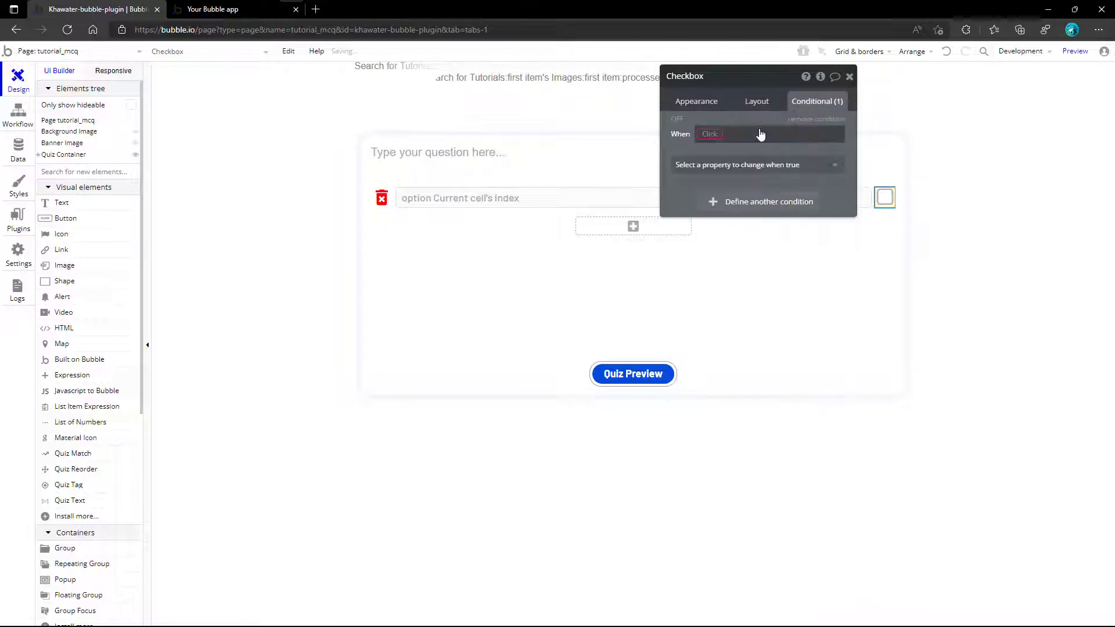
right_click(714, 137)
click(776, 118)
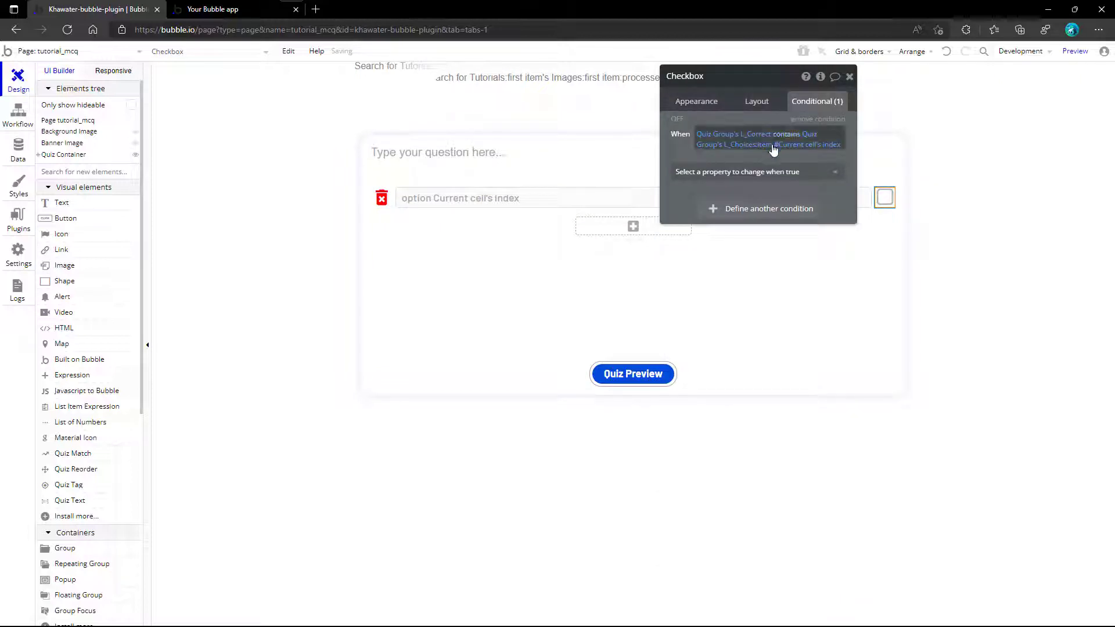
- Make the Checkbox condition change the icon to the solid checked square, searching the icons for "squ"
click(769, 173)
click(740, 223)
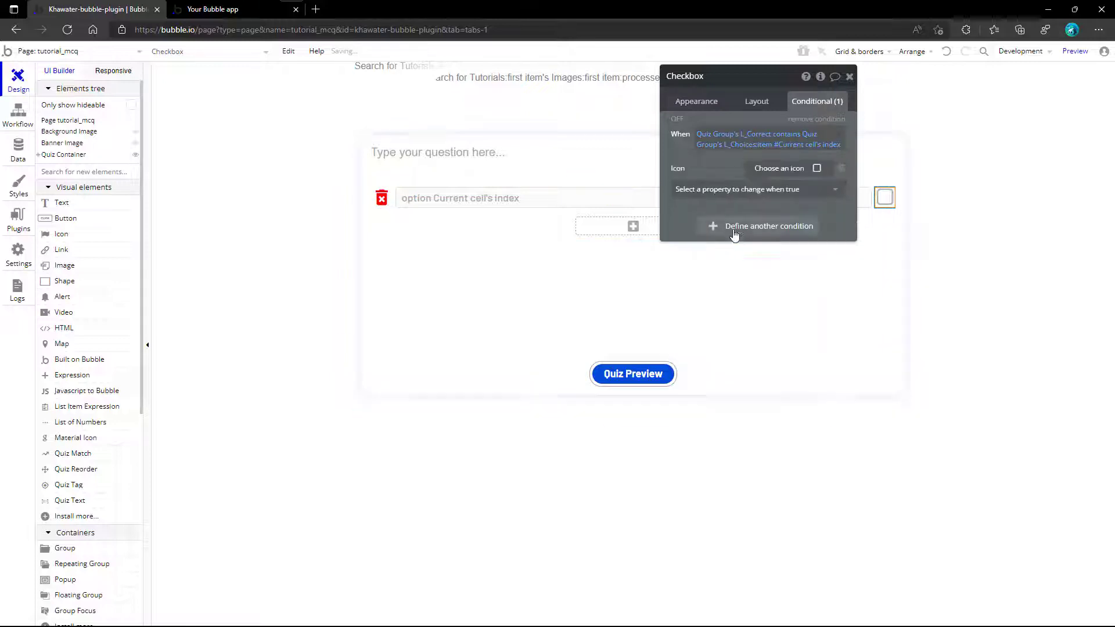
click(791, 172)
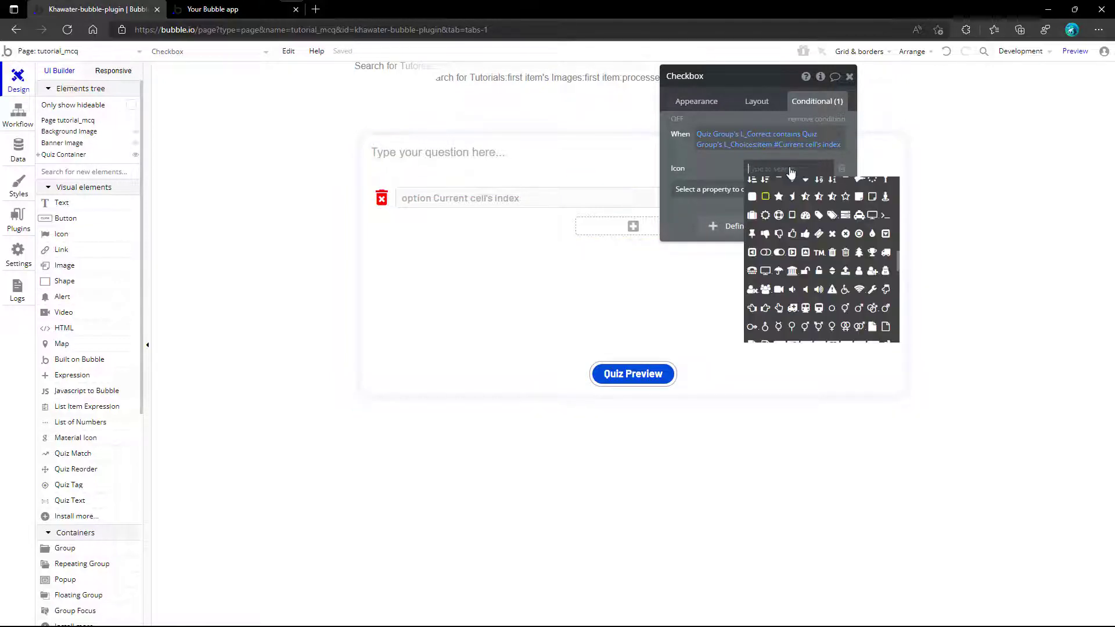
text(squ)
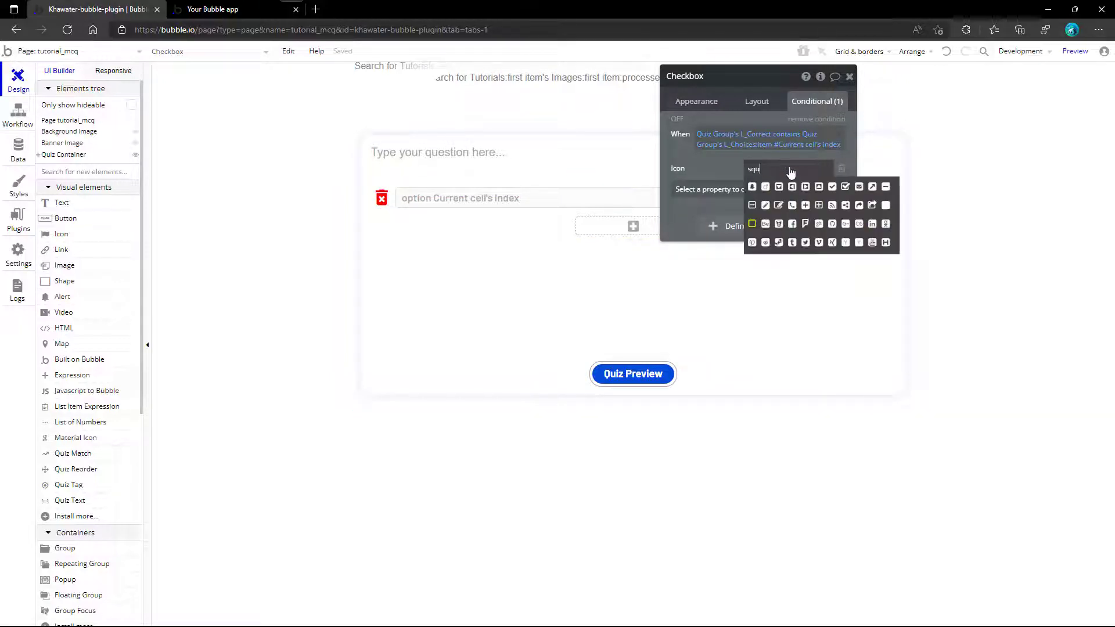
click(832, 187)
- Make the Checkbox condition also set the icon color to green #07C900, and close the element's properties
click(718, 190)
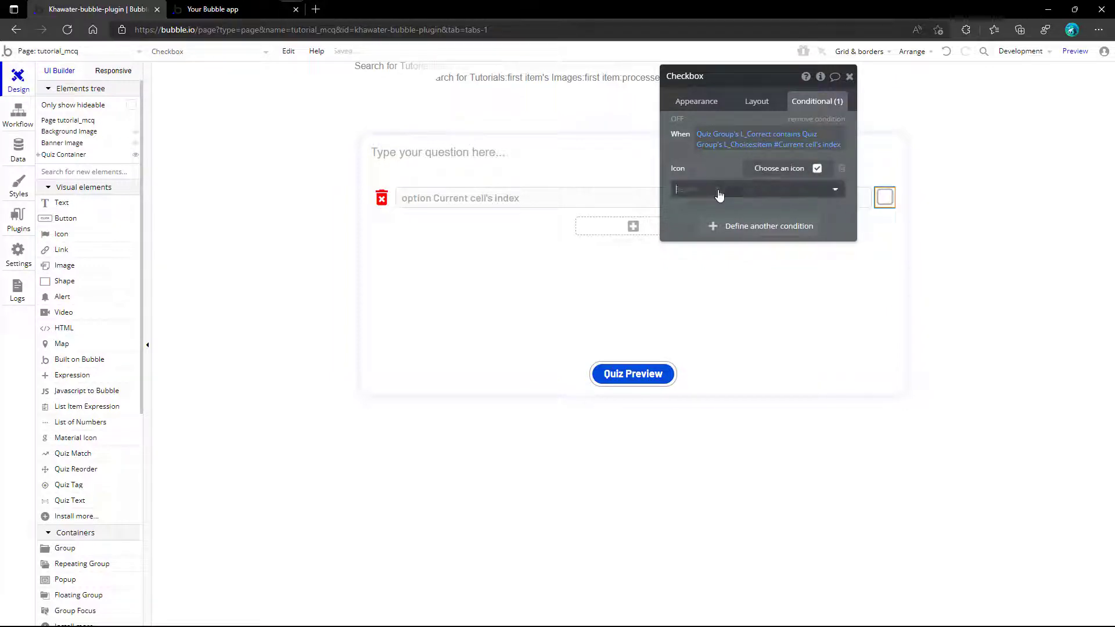
text(co)
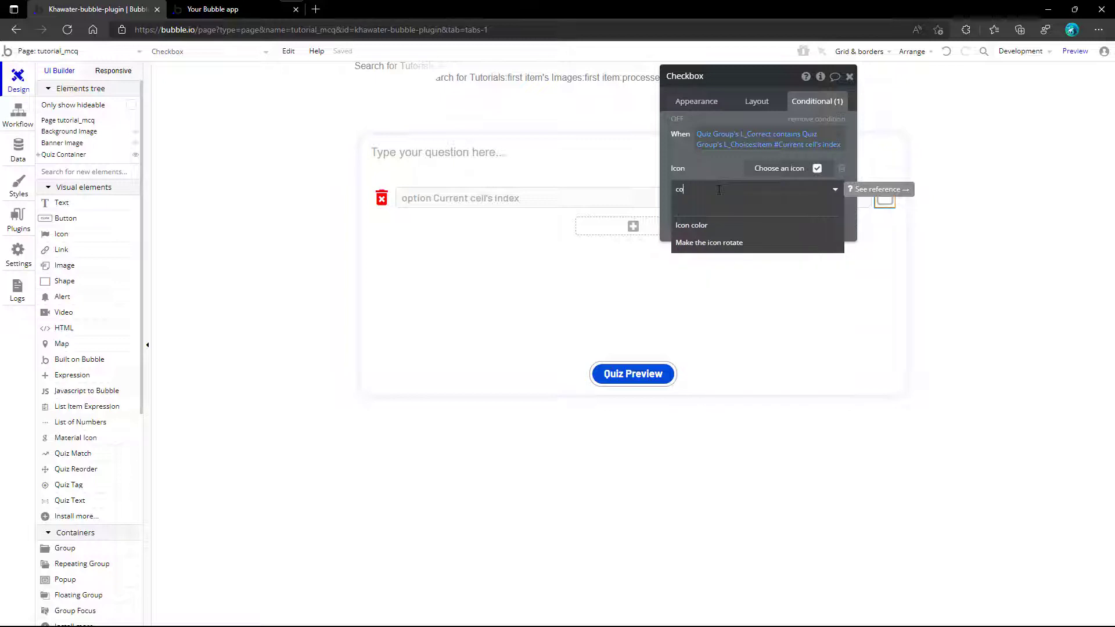
click(714, 224)
click(802, 186)
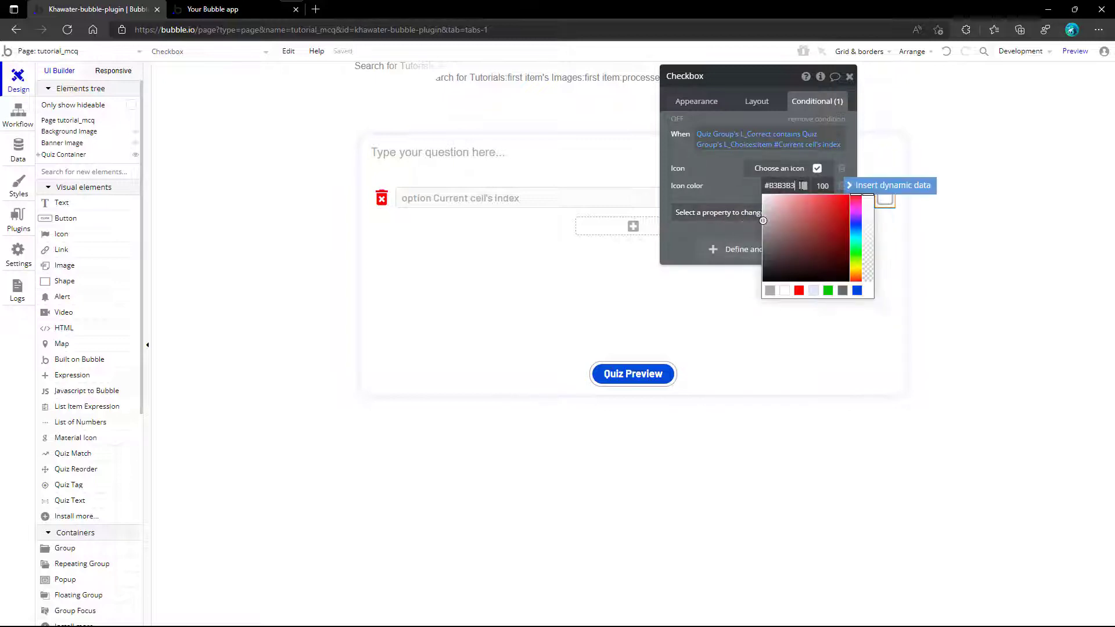
click(827, 291)
click(740, 192)
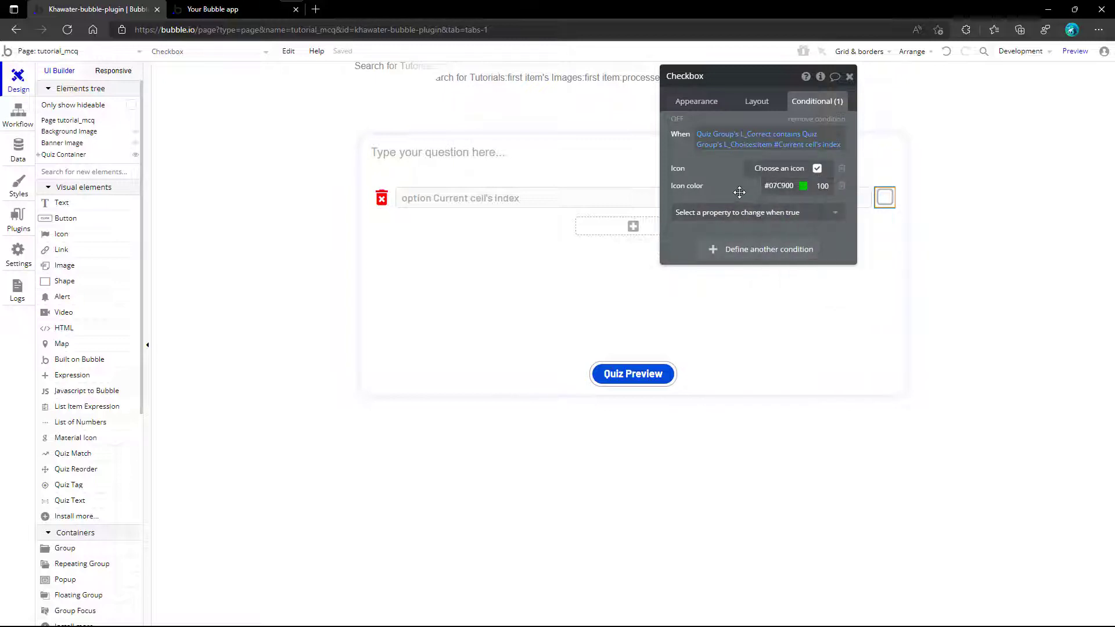
click(850, 78)
- Add a Set state action after the Clear list step in the workflow for Option input's value is changed
click(618, 200)
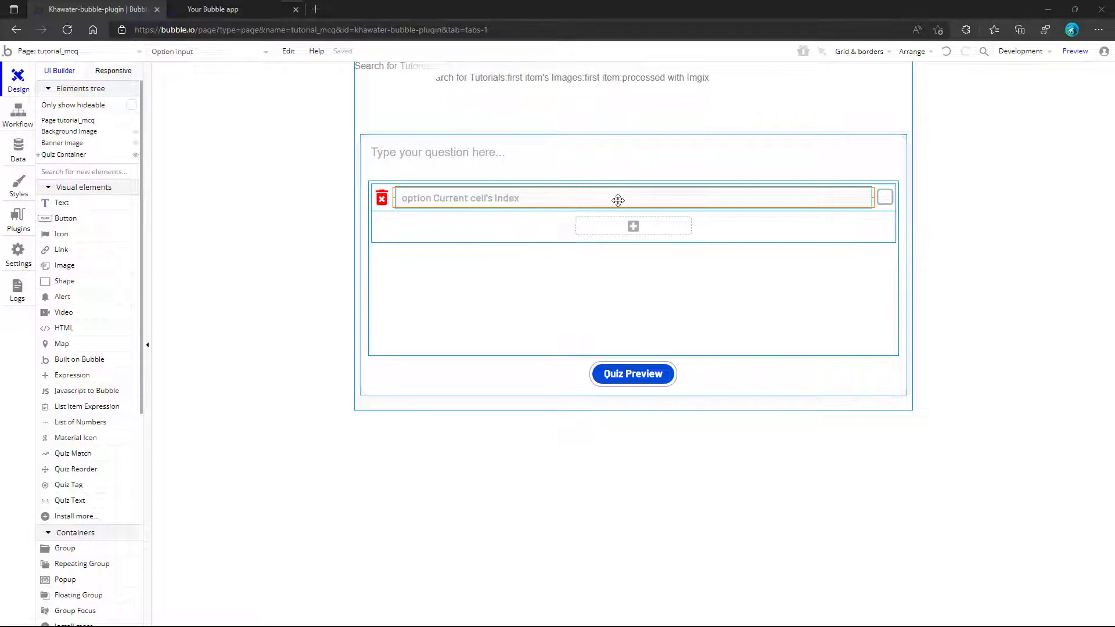
click(19, 115)
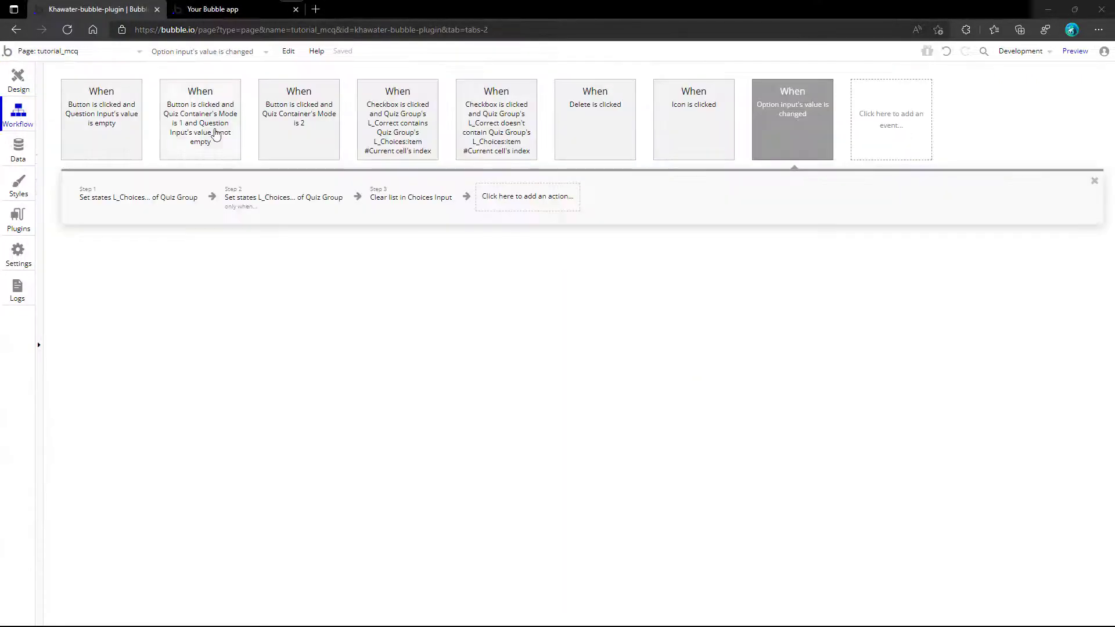
click(820, 139)
click(729, 83)
click(487, 200)
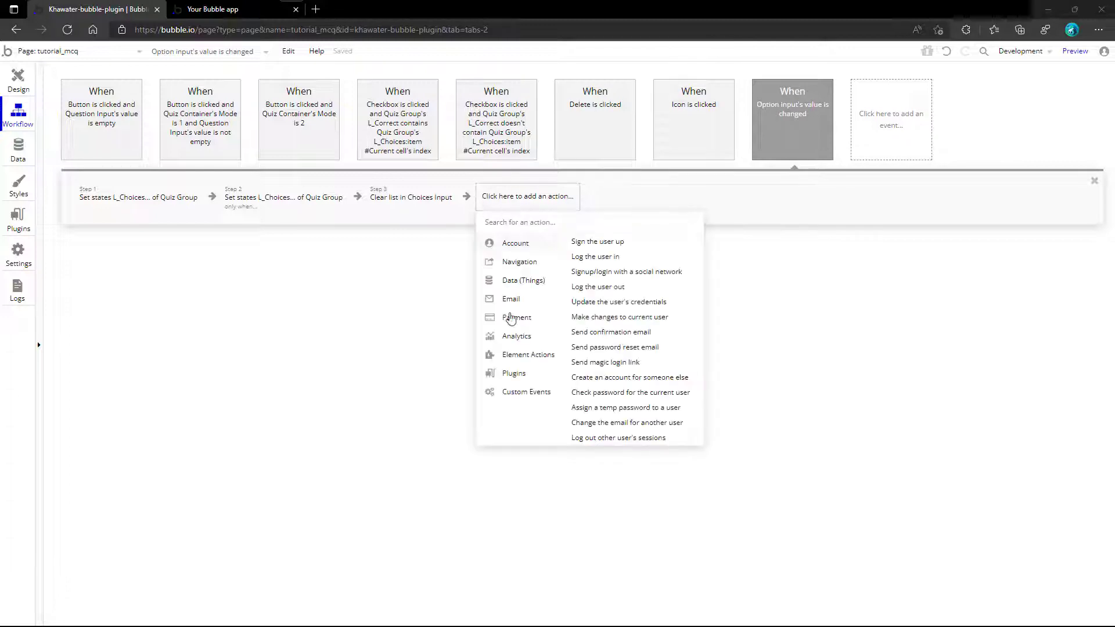
mouse_move(511, 360)
click(648, 279)
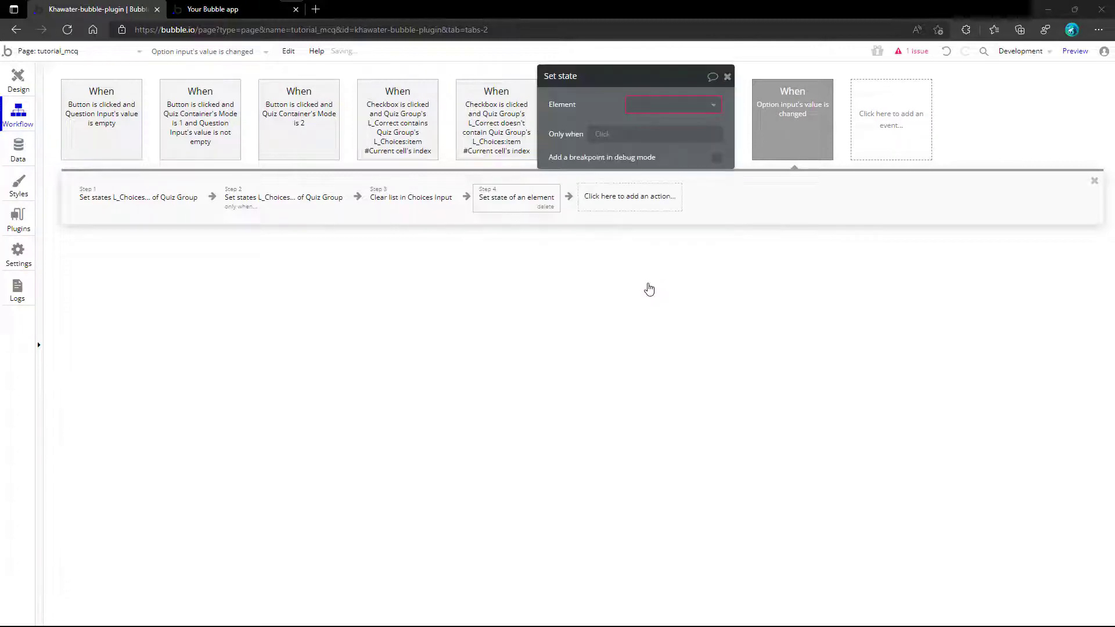
- Target the new Set state action at Quiz Group's L_Correct custom state
click(670, 114)
text(qui)
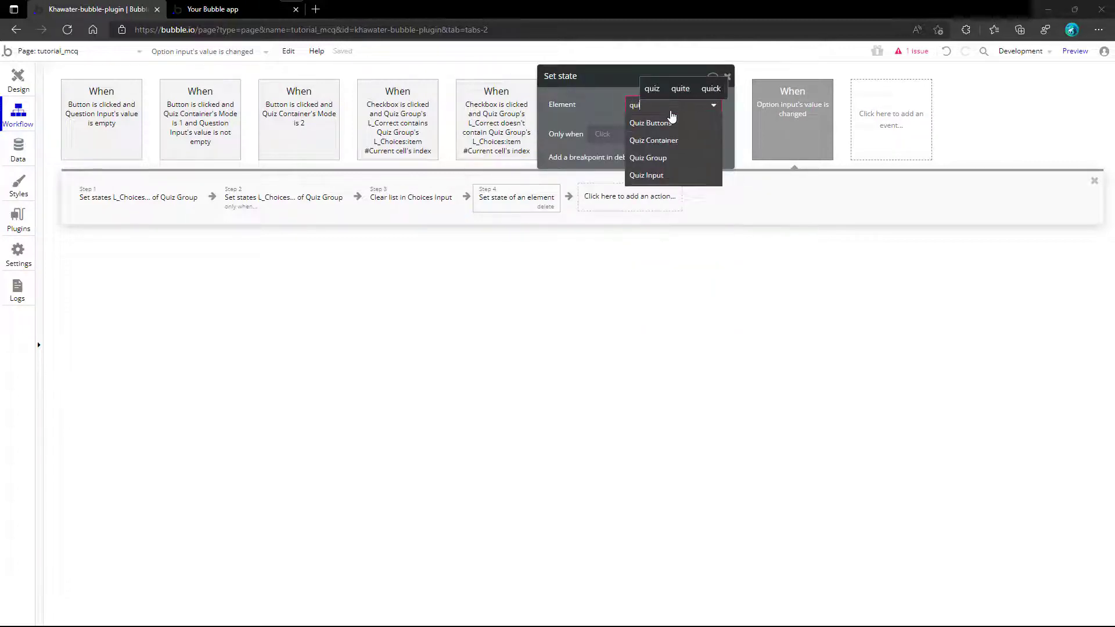
click(667, 157)
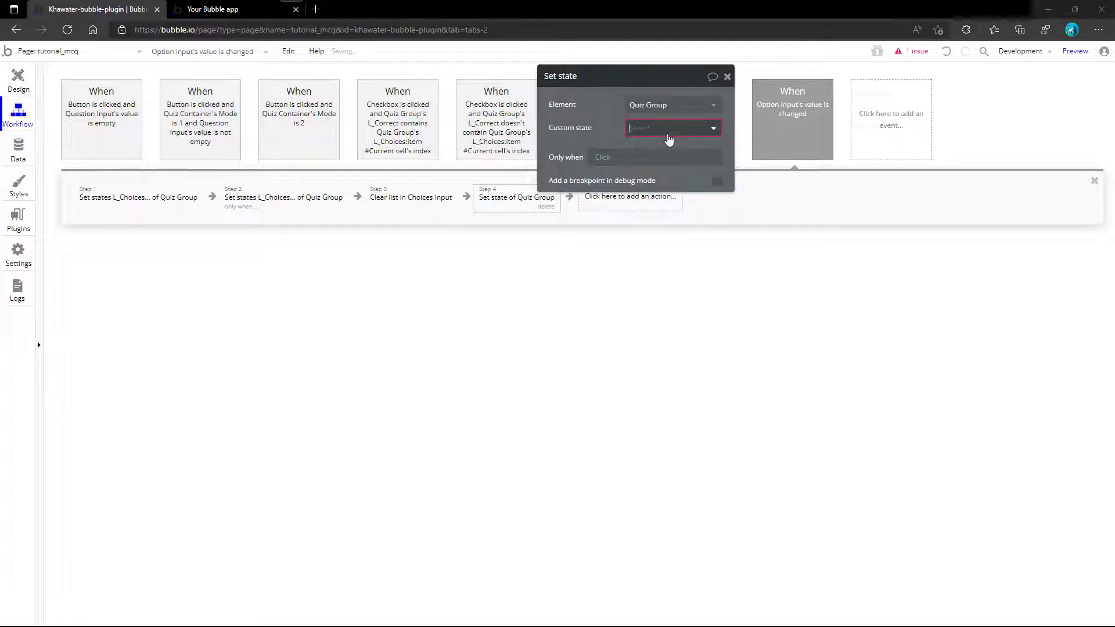
click(668, 132)
click(666, 154)
- Set the L_Correct value to Quiz Group's L_Correct:plus item This Input's value
click(649, 150)
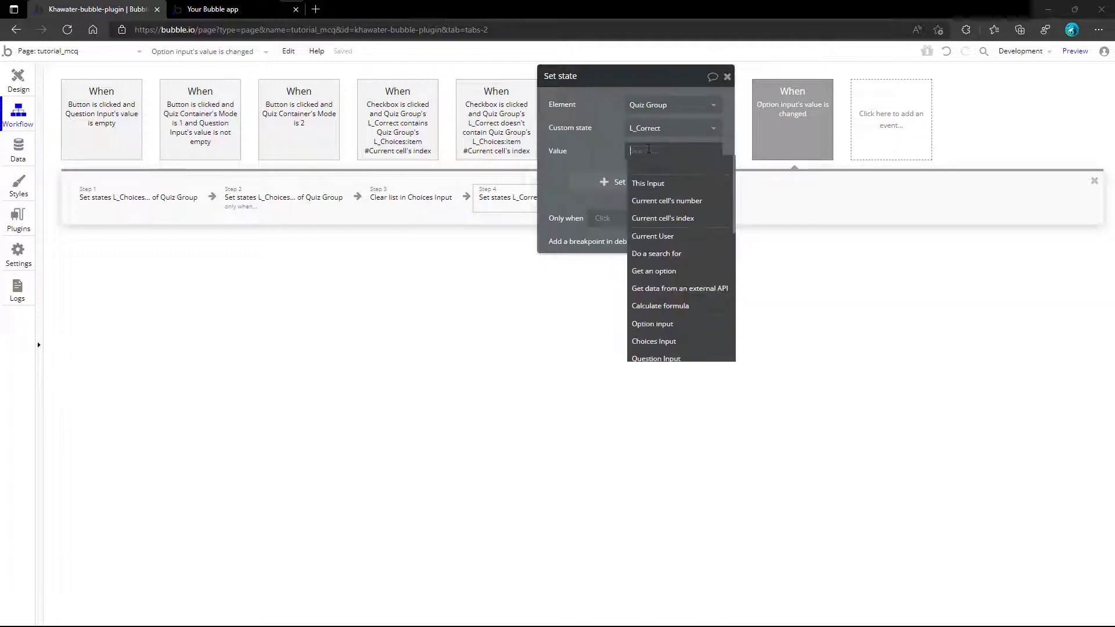
text(qui)
click(650, 201)
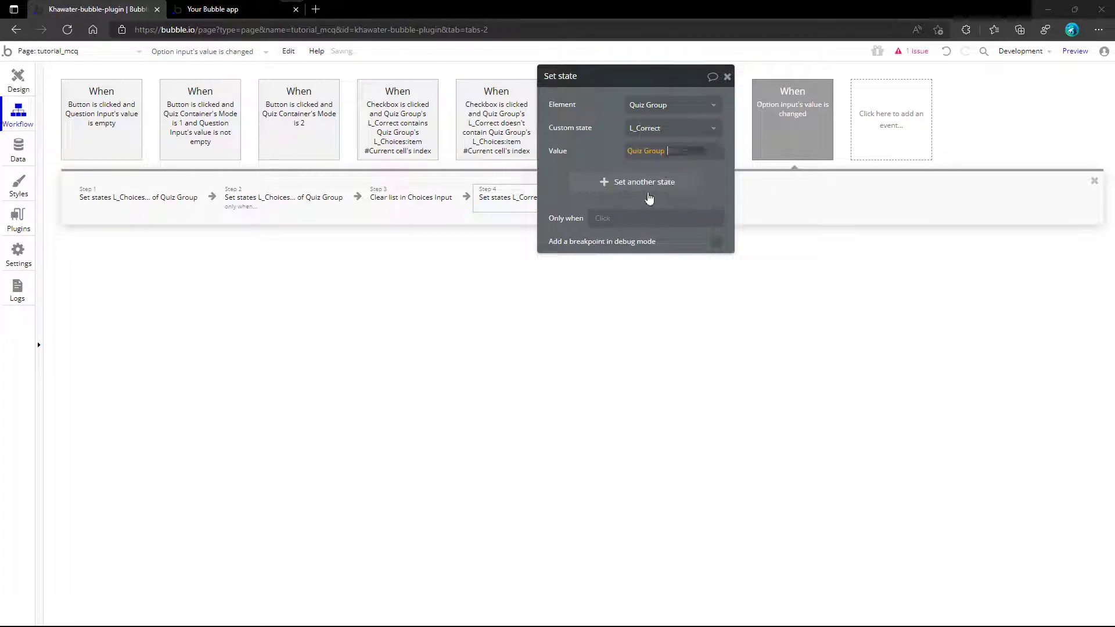
click(678, 184)
click(648, 162)
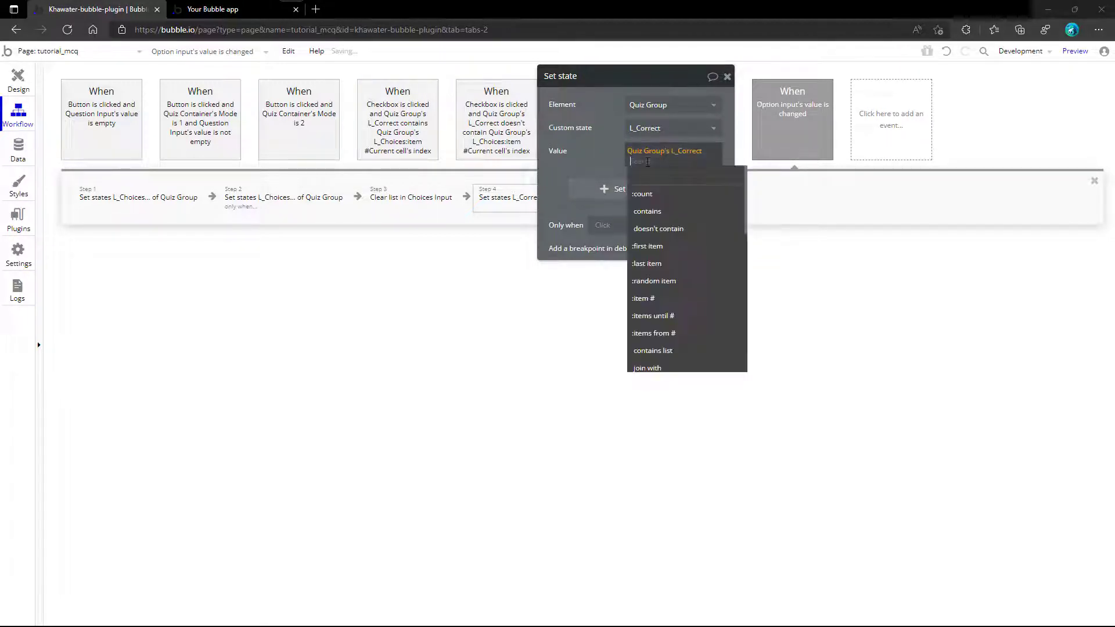
text(plus)
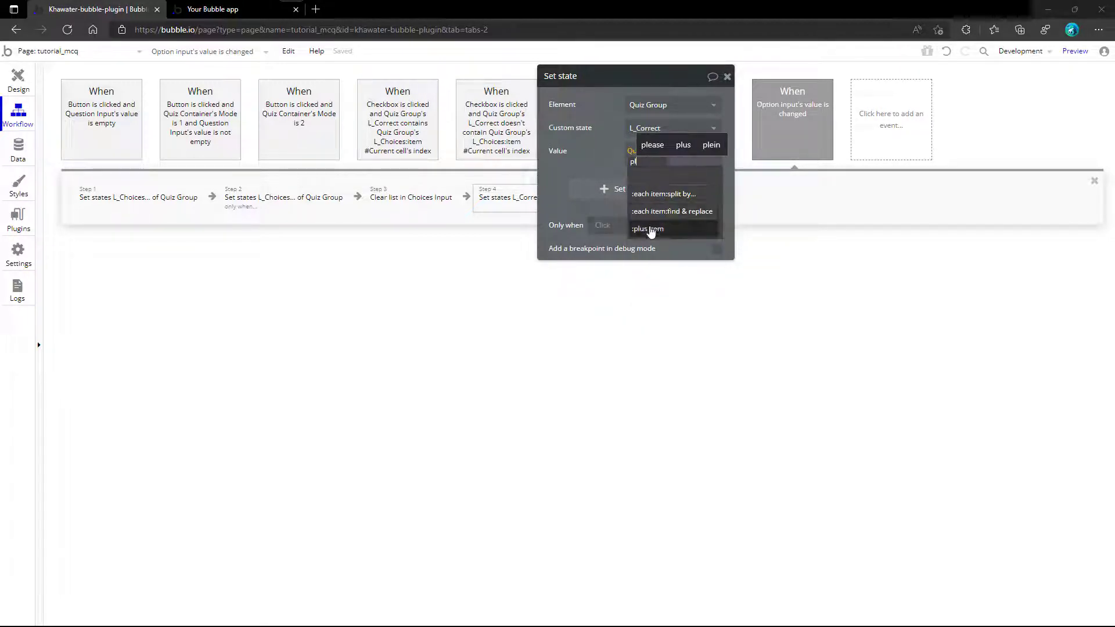
click(646, 229)
click(673, 176)
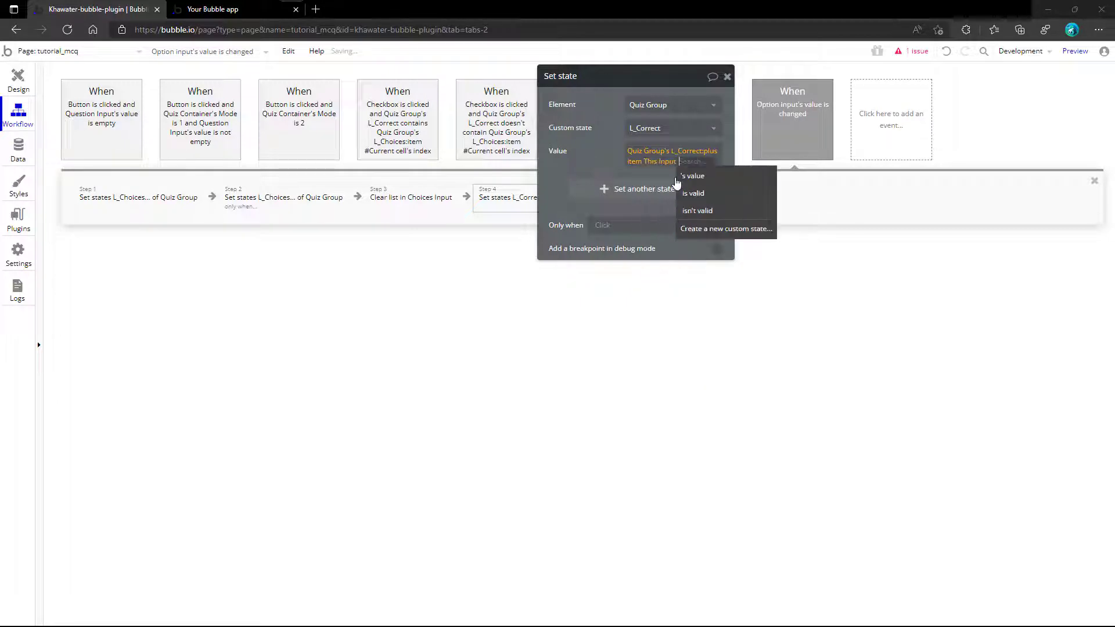
click(688, 178)
- Extend the L_Correct value expression with join with "<>"
click(651, 172)
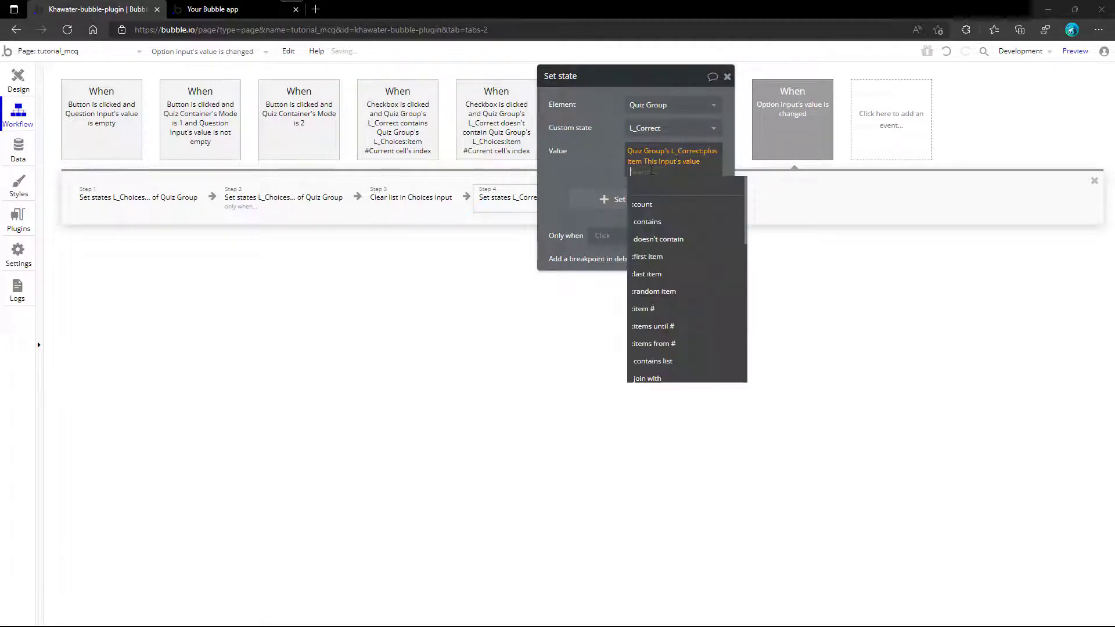
text(join)
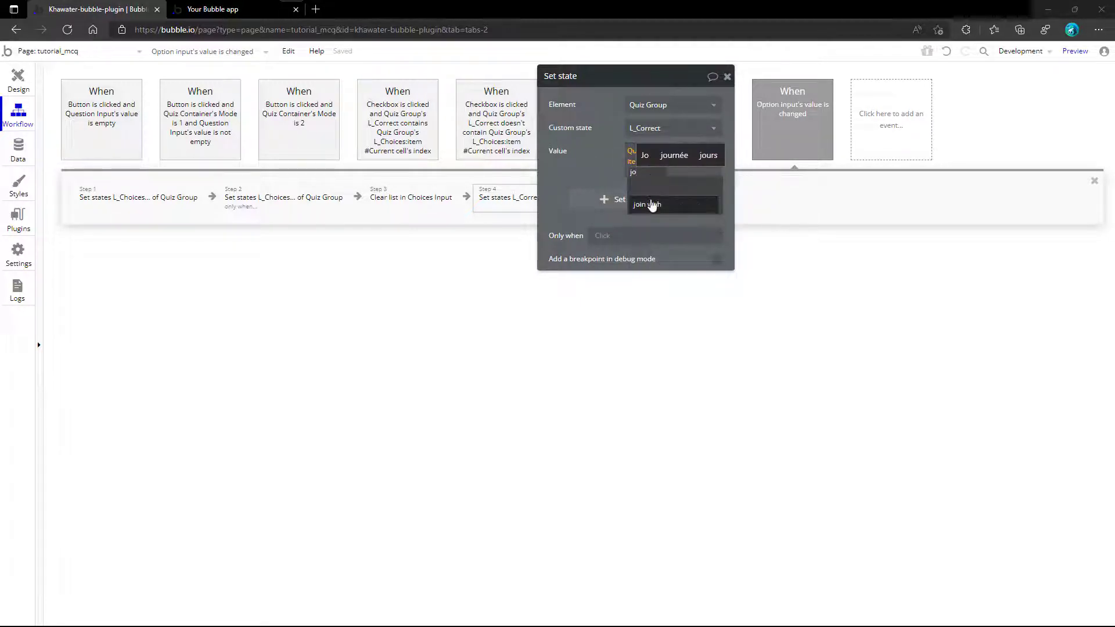
click(653, 205)
text(<)
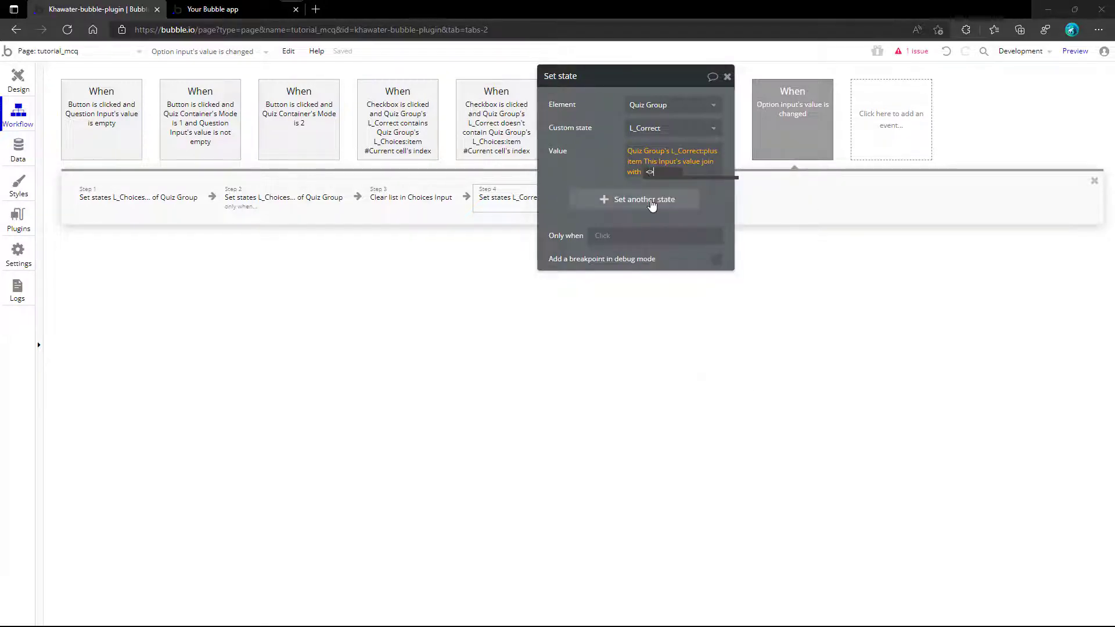
text(>)
key(Return)
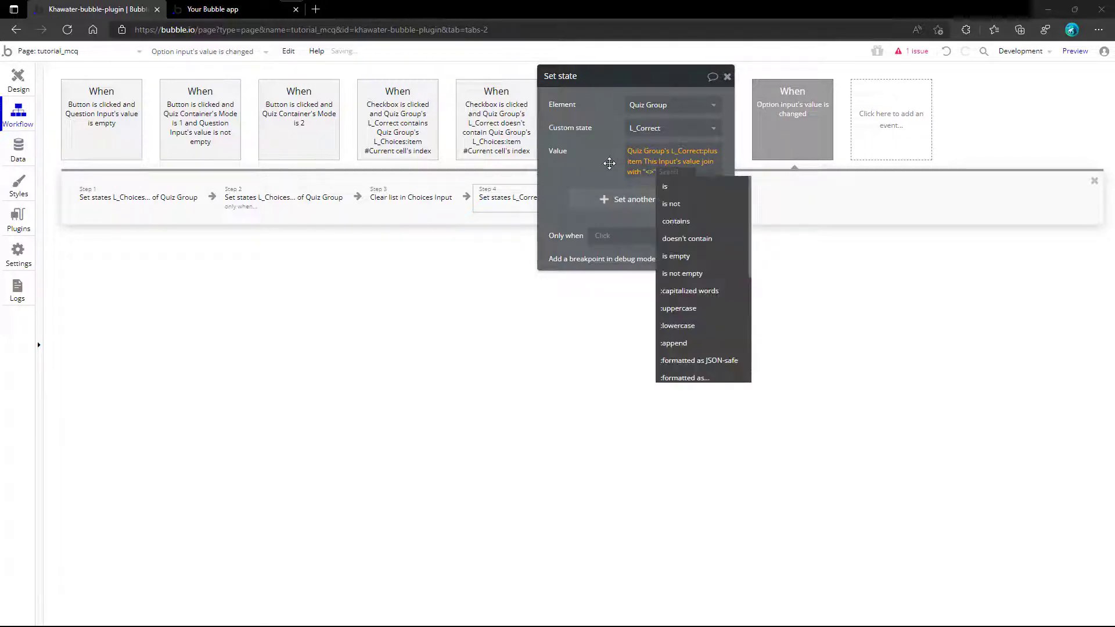
- Append :find & replace to the value, with Quiz Group's L_Choices:item #Current cell's index followed by <> as the text to find
text(fi)
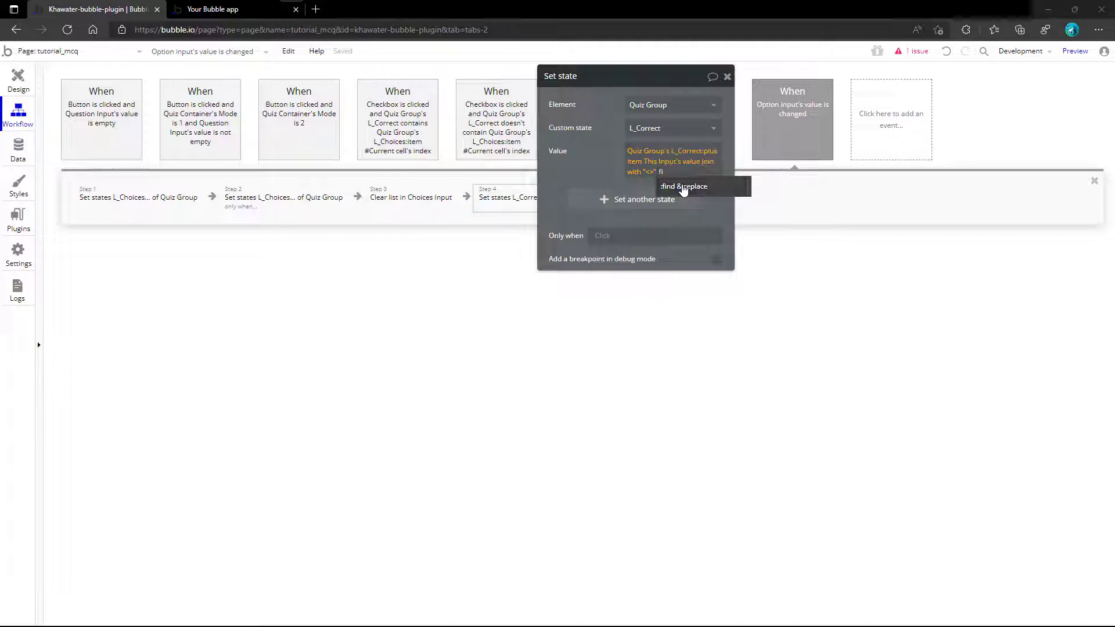
click(683, 188)
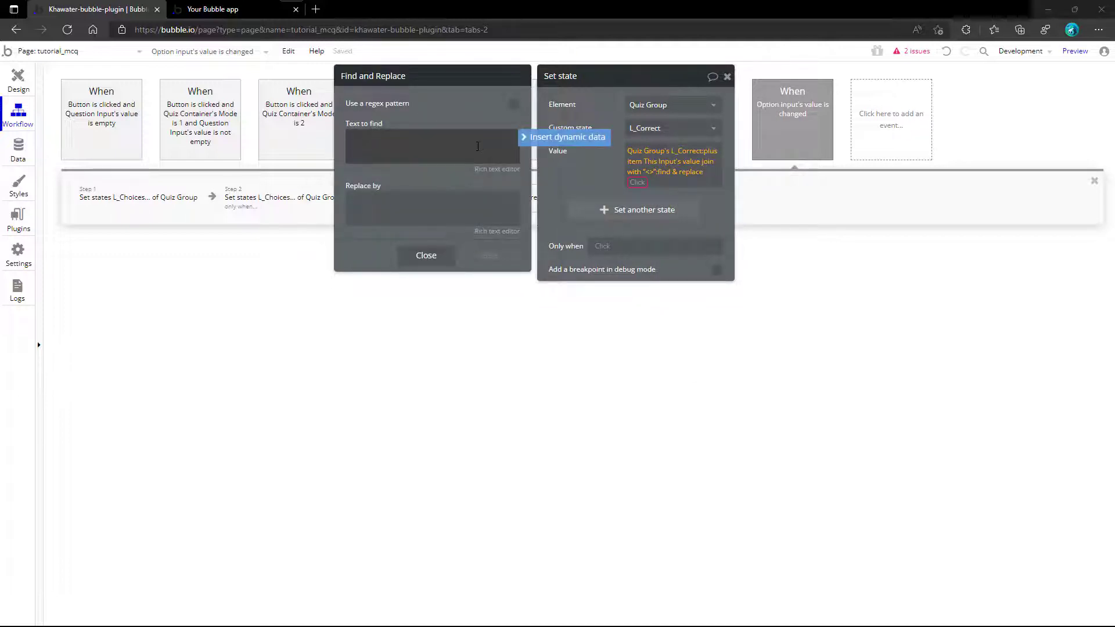
click(523, 138)
text(qui)
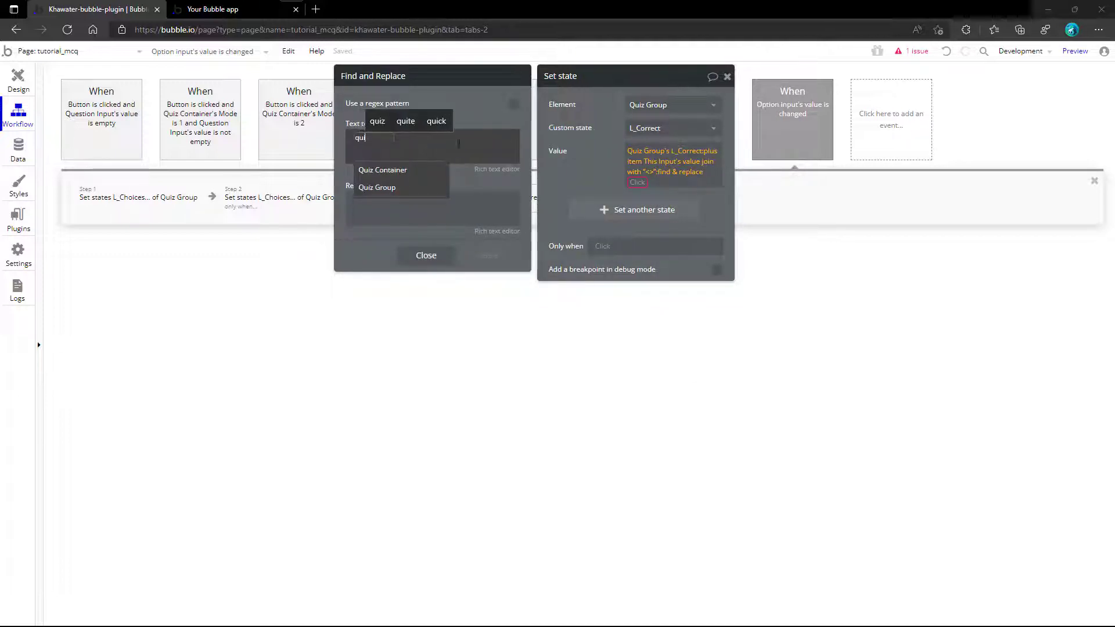
click(411, 187)
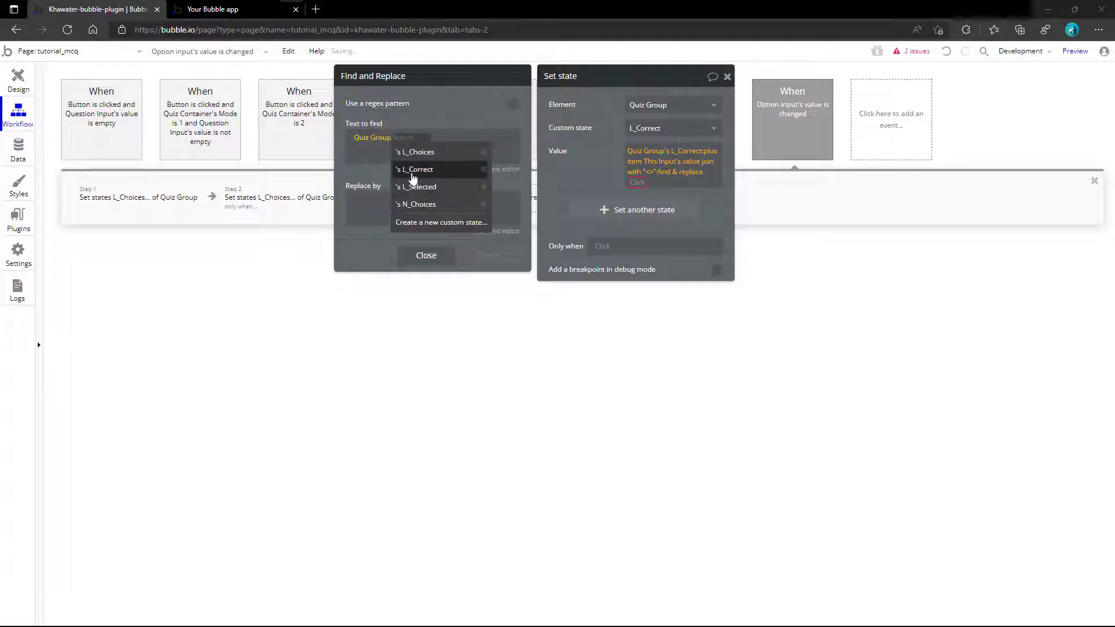
click(414, 154)
click(440, 141)
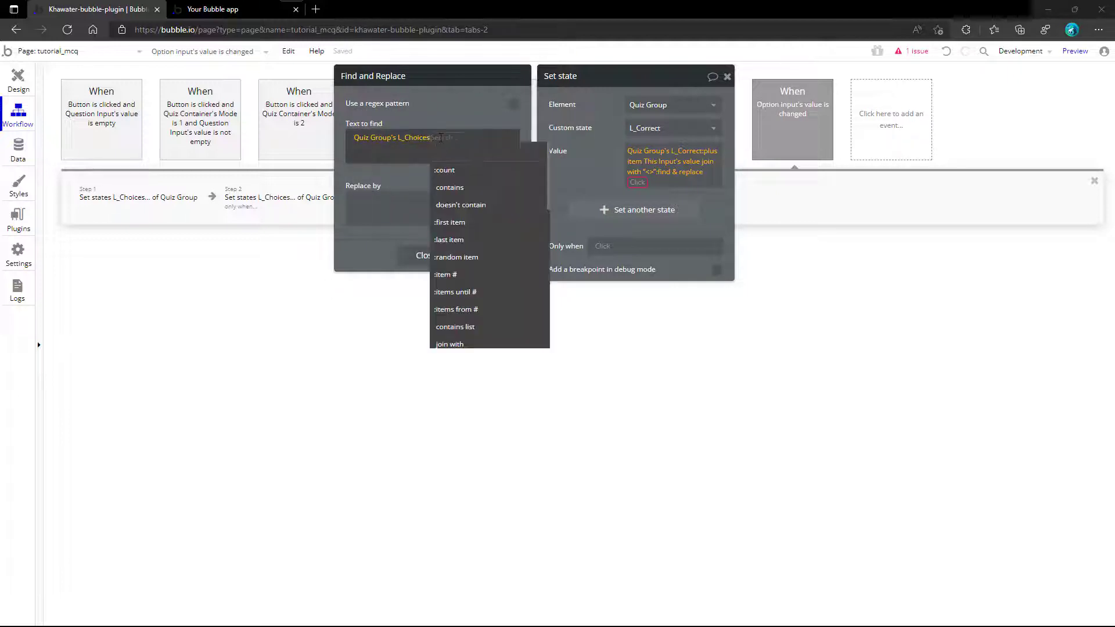
click(451, 275)
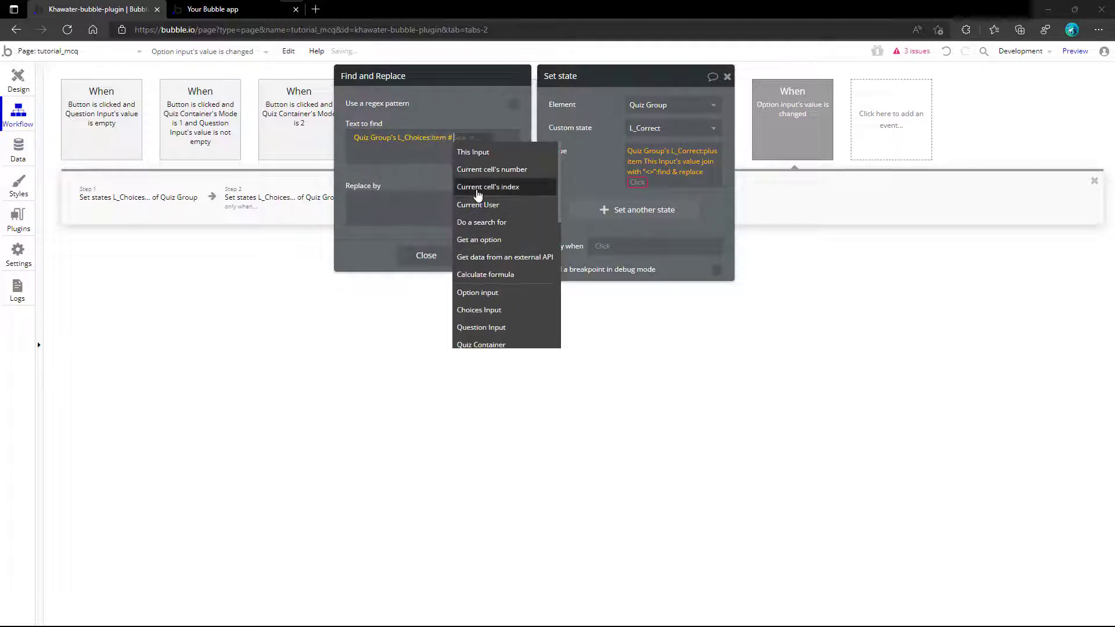
click(474, 187)
click(440, 152)
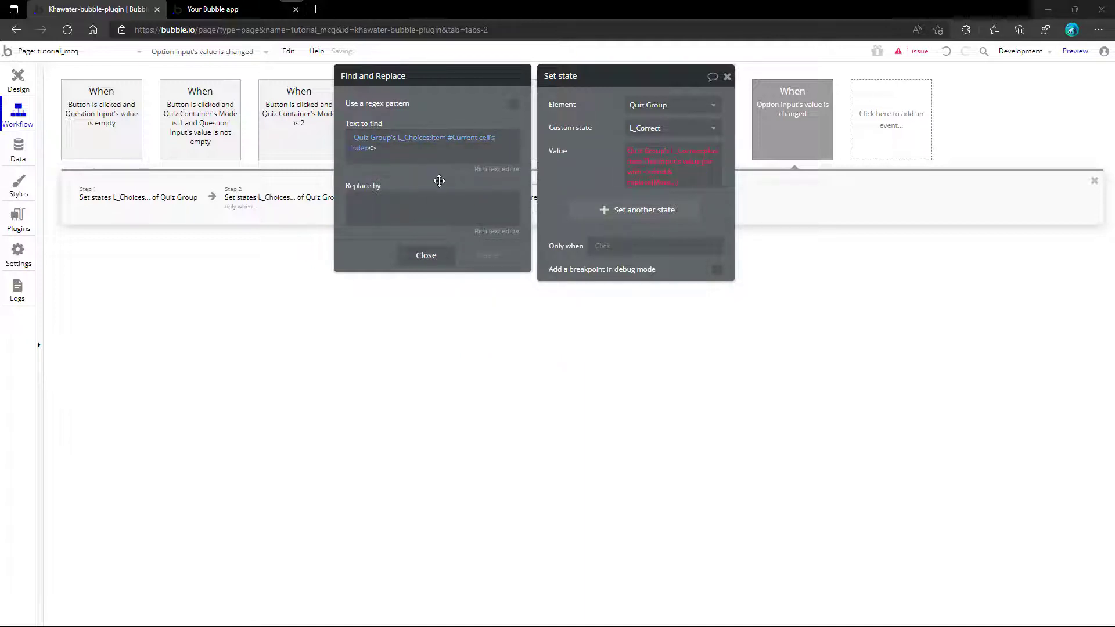
- Set the find & replace replacement text to This Input's value followed by <>
click(424, 203)
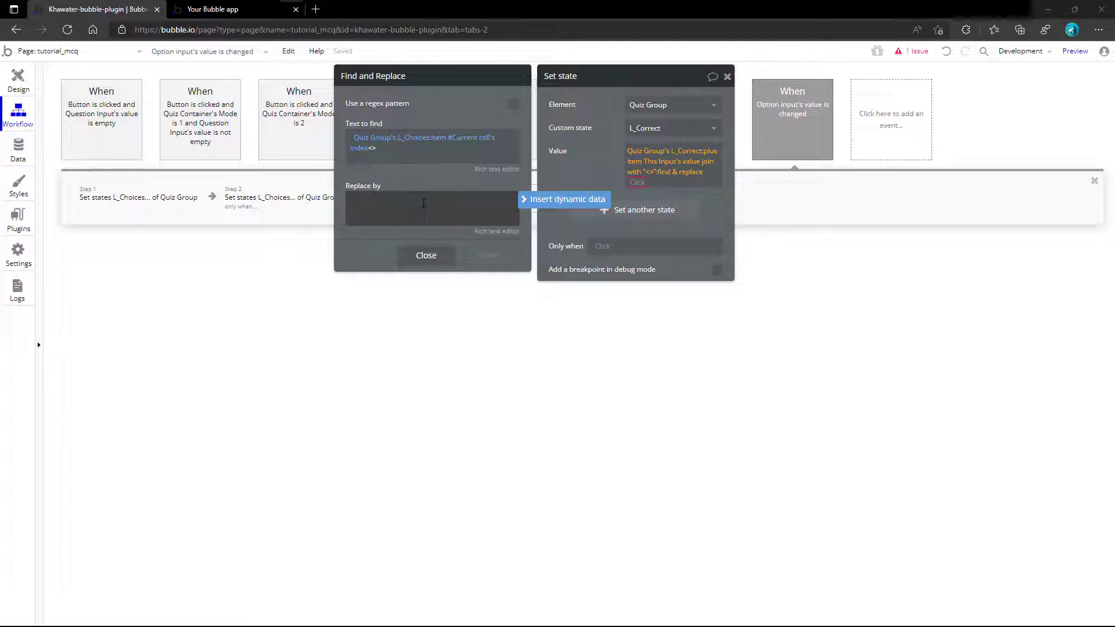
click(567, 199)
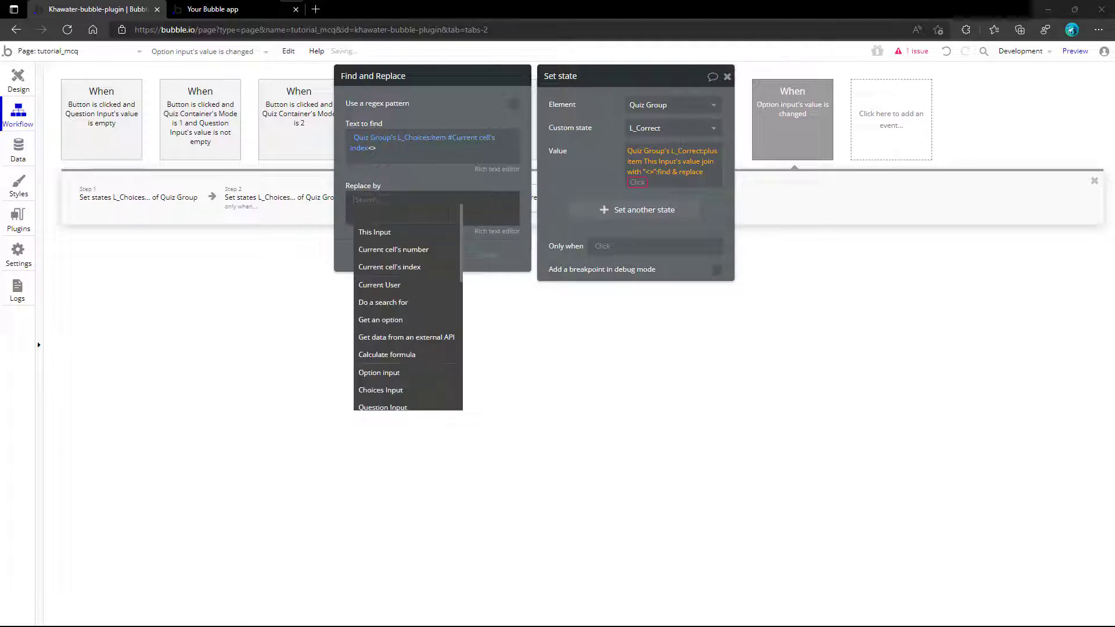
click(382, 232)
click(395, 201)
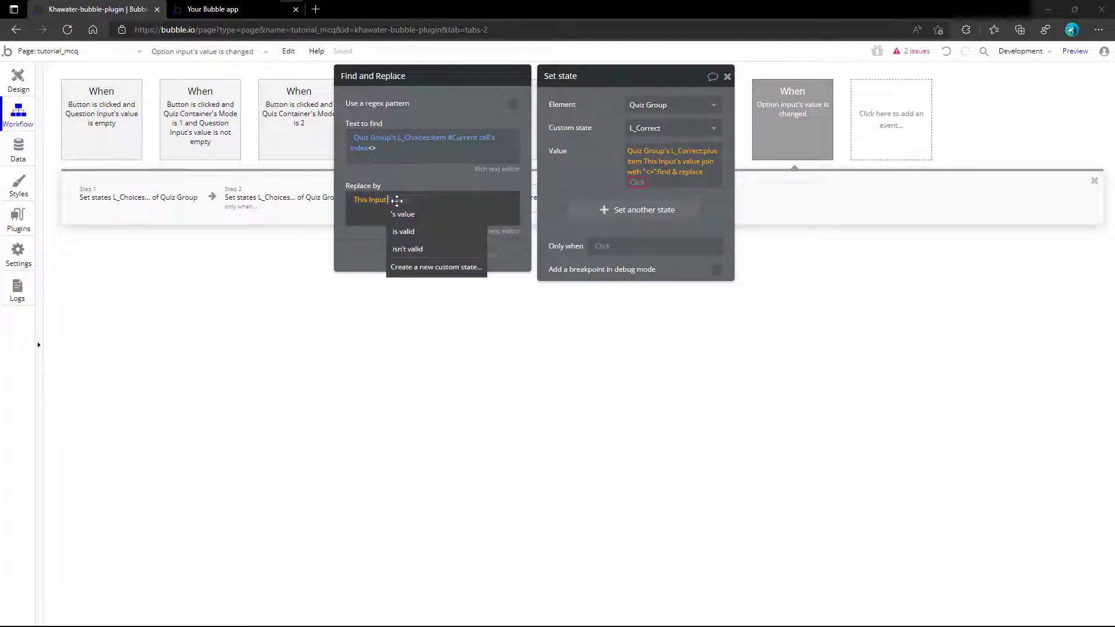
click(397, 216)
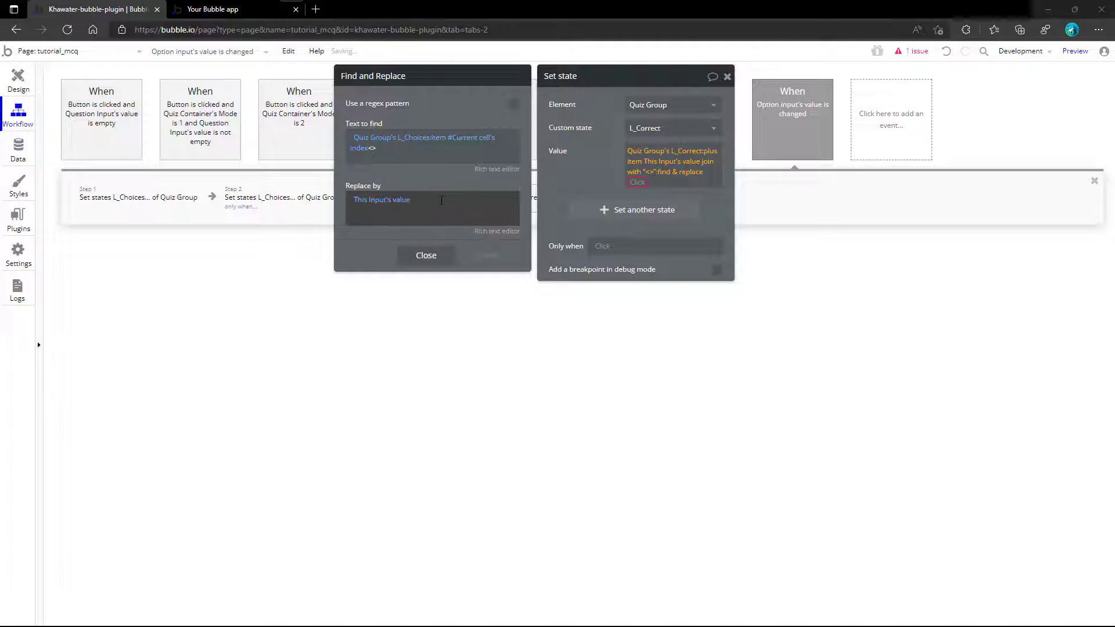
text(<>)
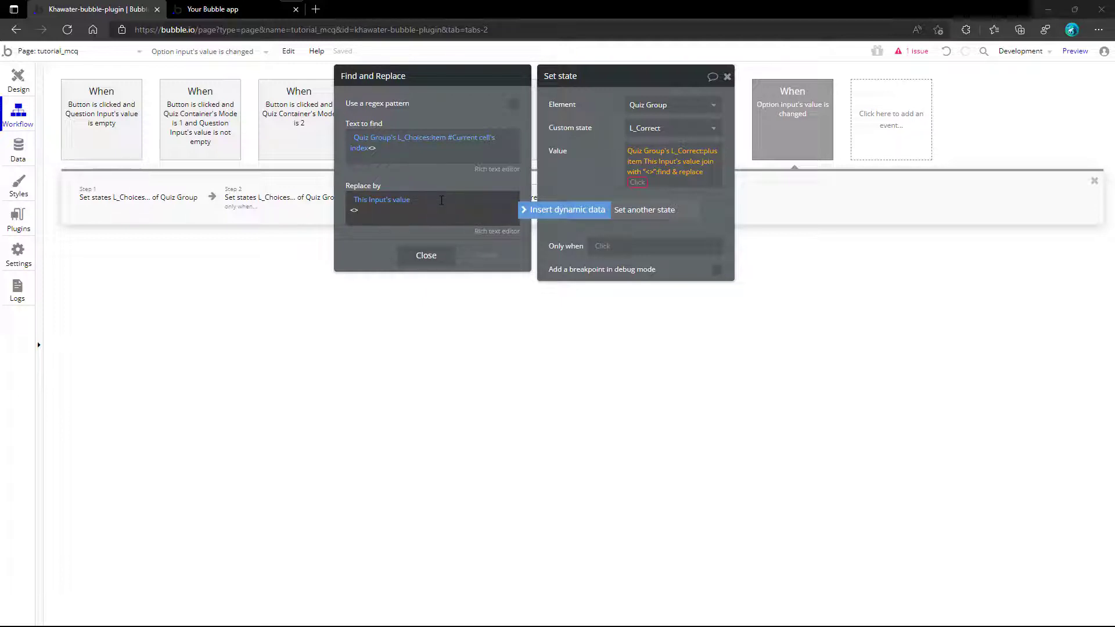
click(426, 256)
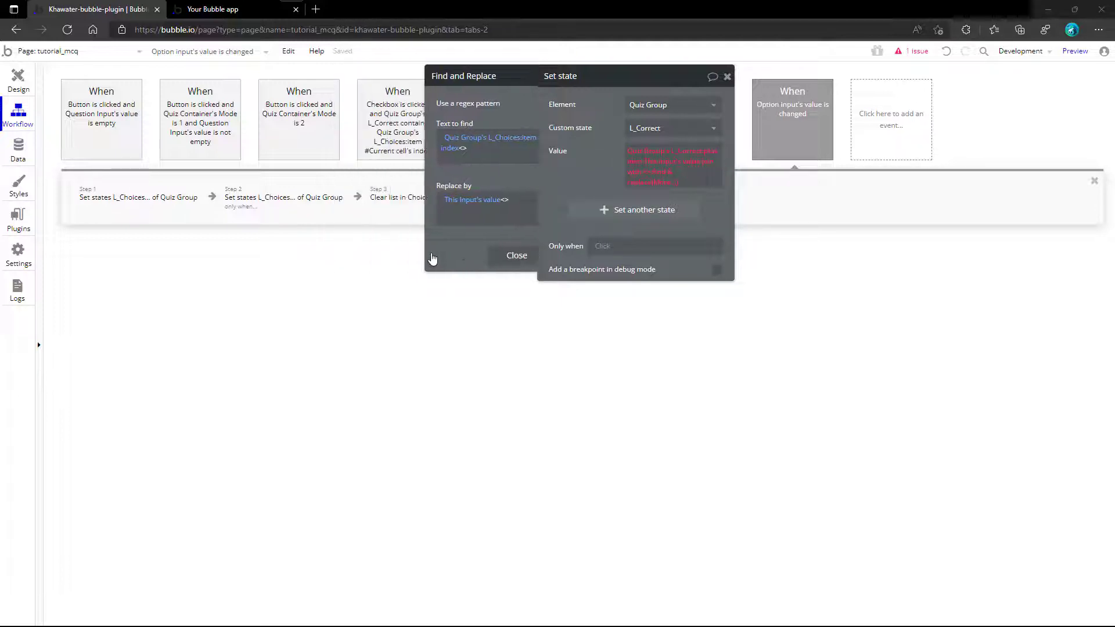
- Append :split by with <> as the text separator to the L_Correct value, followed by :unique elements
click(637, 182)
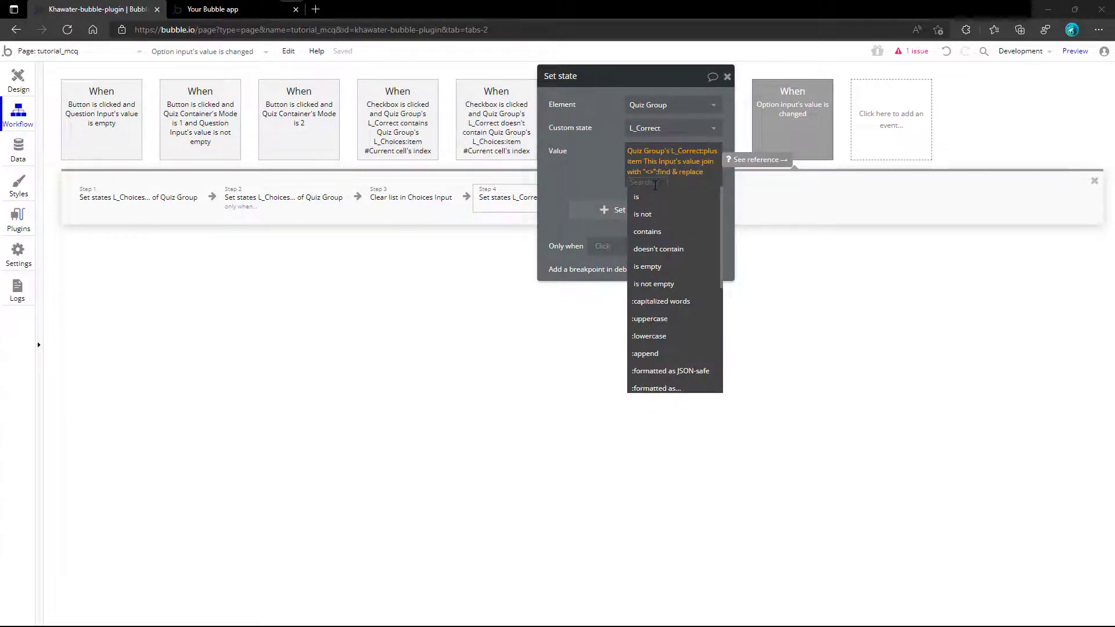
text(spl)
click(656, 198)
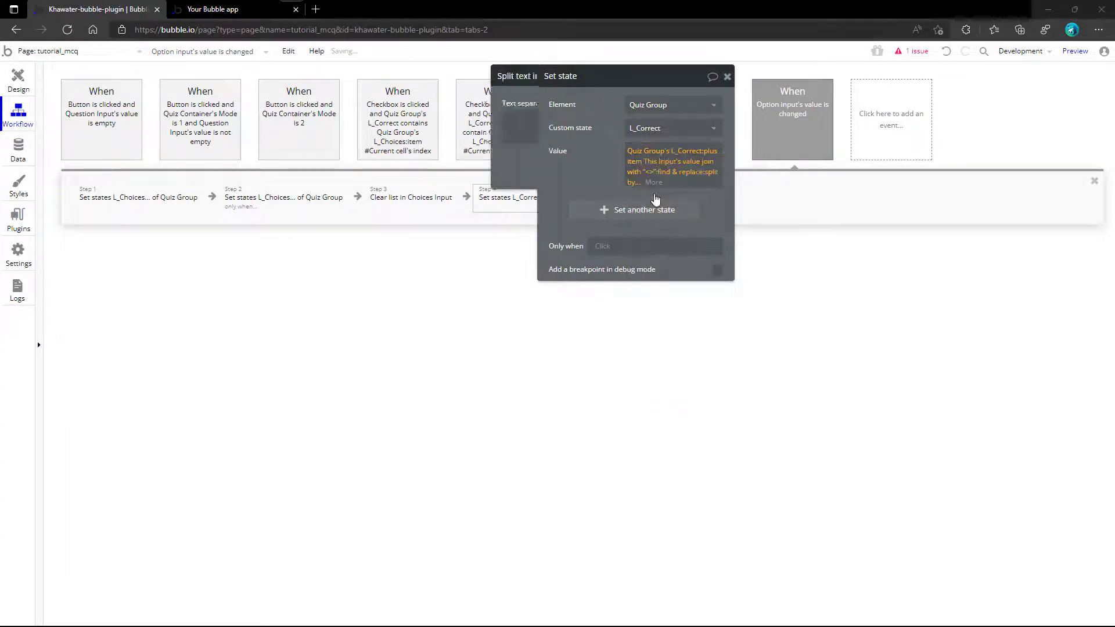
click(438, 119)
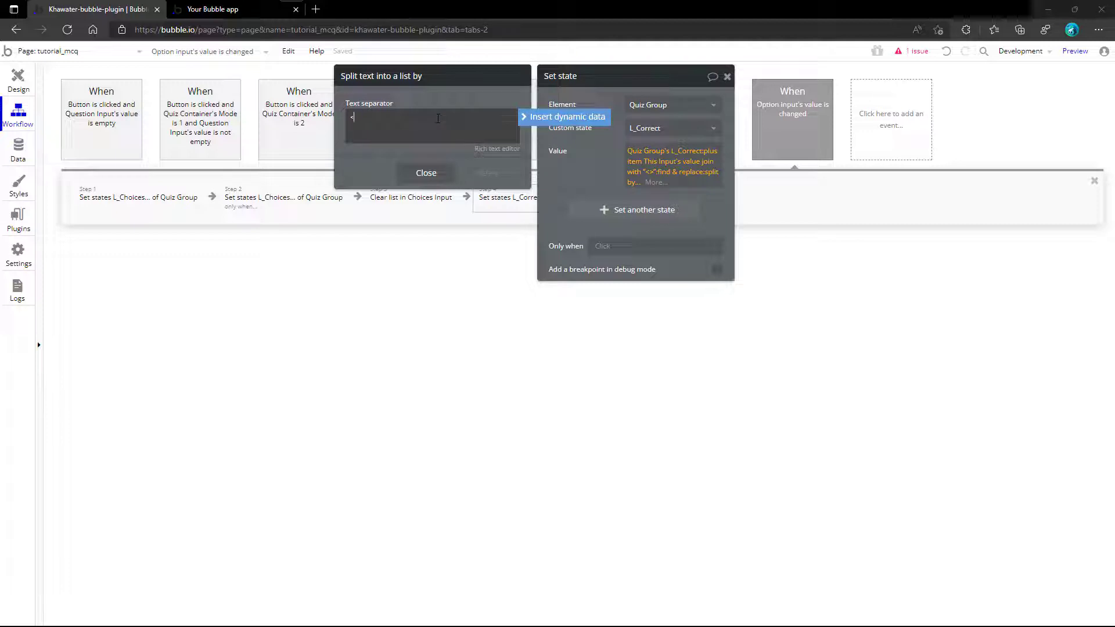
click(426, 173)
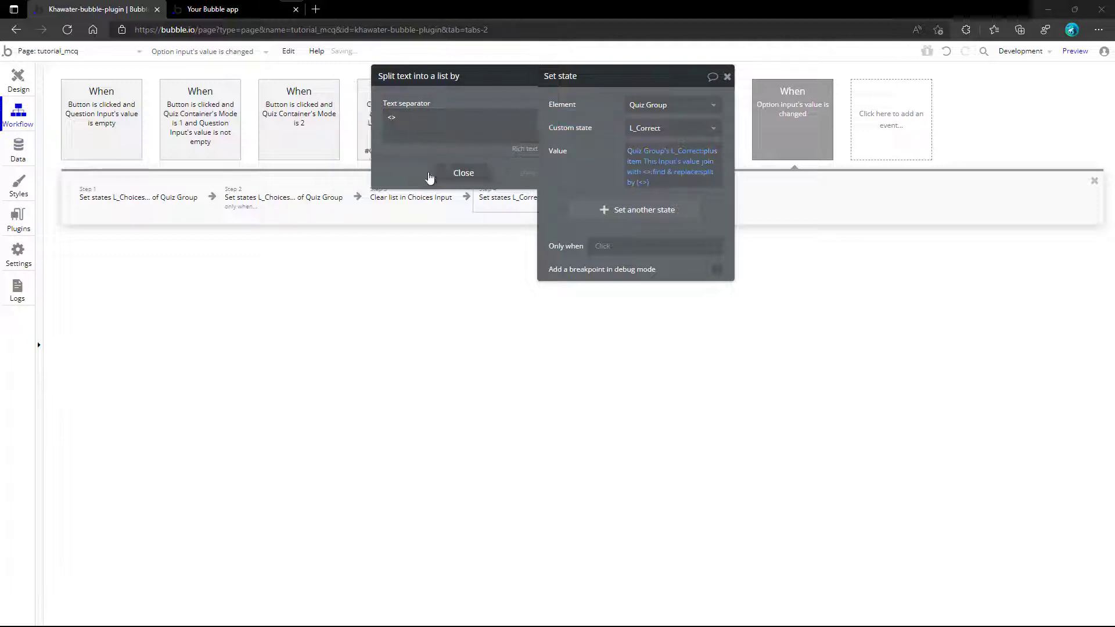
click(667, 183)
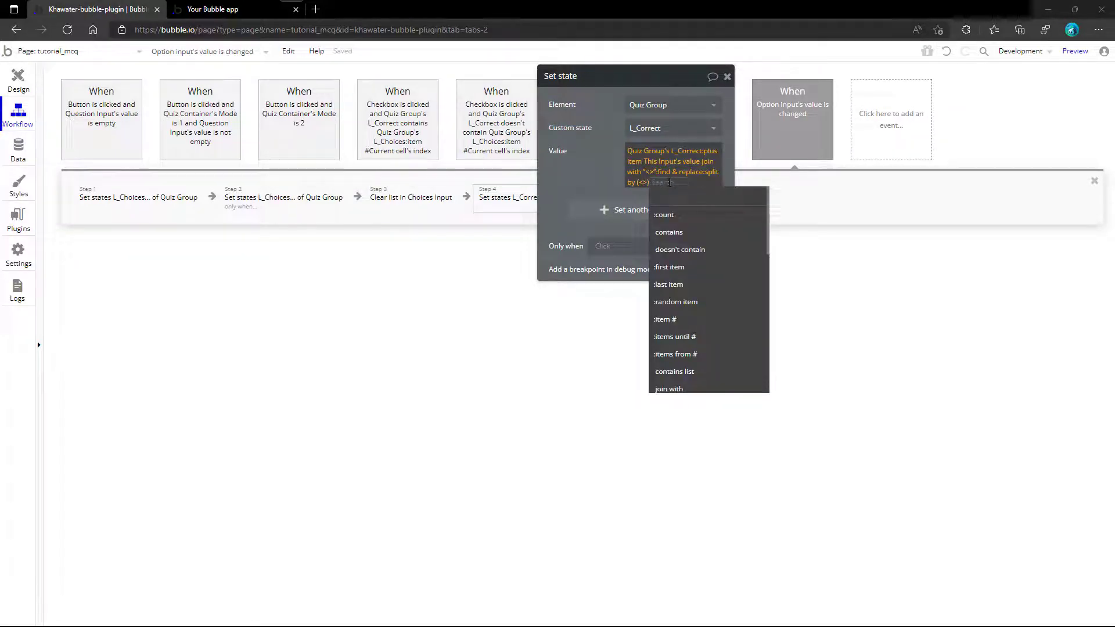
text(un)
click(671, 250)
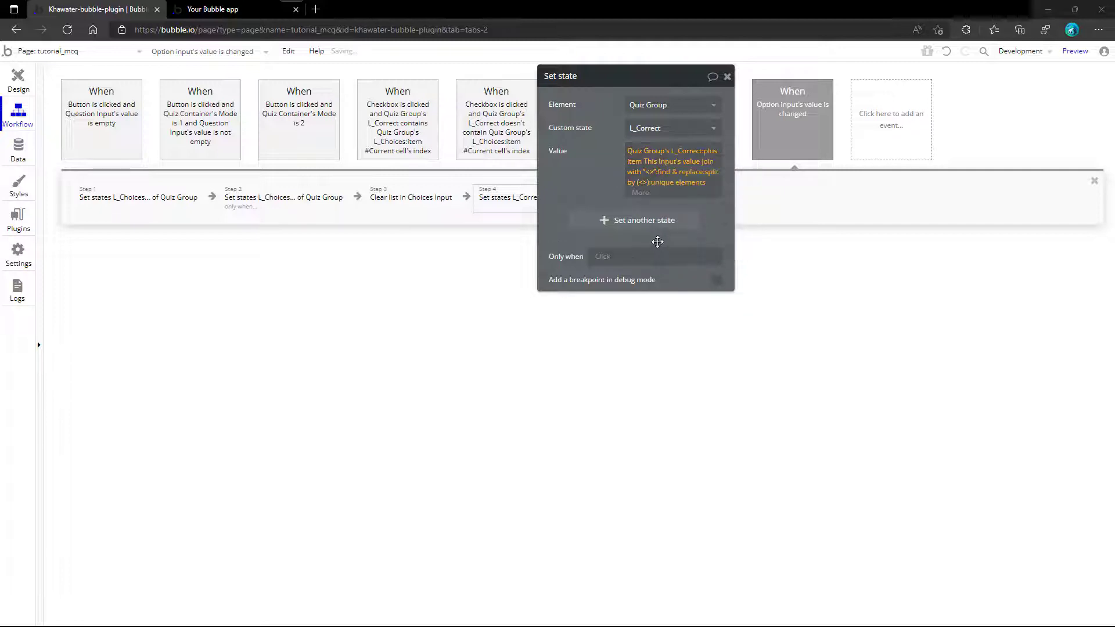
- Paste the condition Quiz Group's L_Correct contains Quiz Group's L_Choices:item #Current cell's index, and move the L_Correct action to the workflow's first step
click(629, 251)
right_click(636, 249)
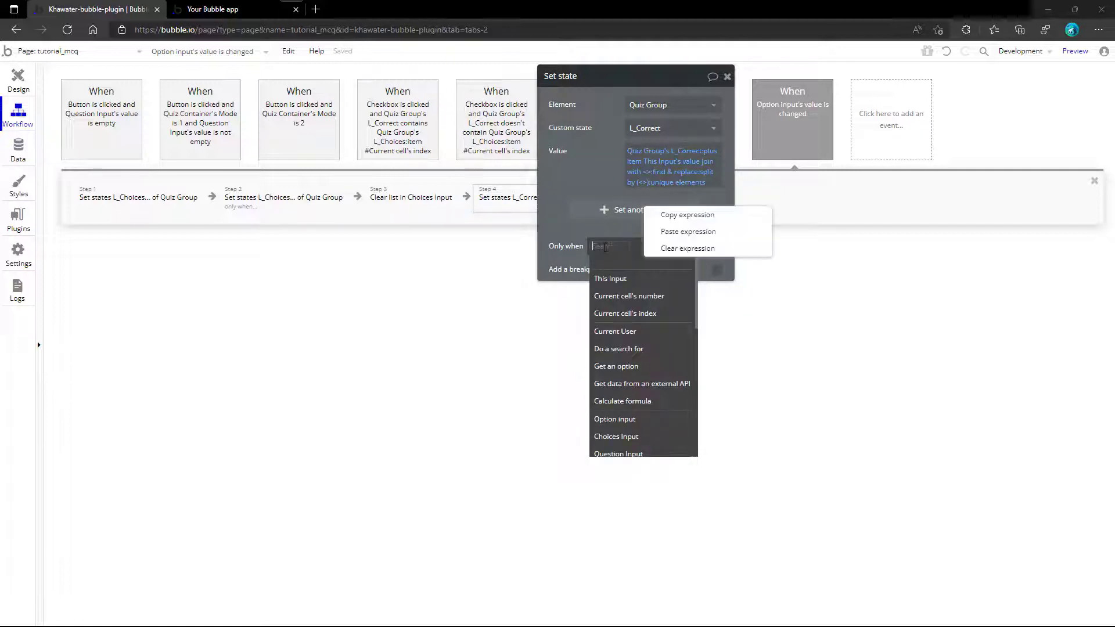
click(665, 236)
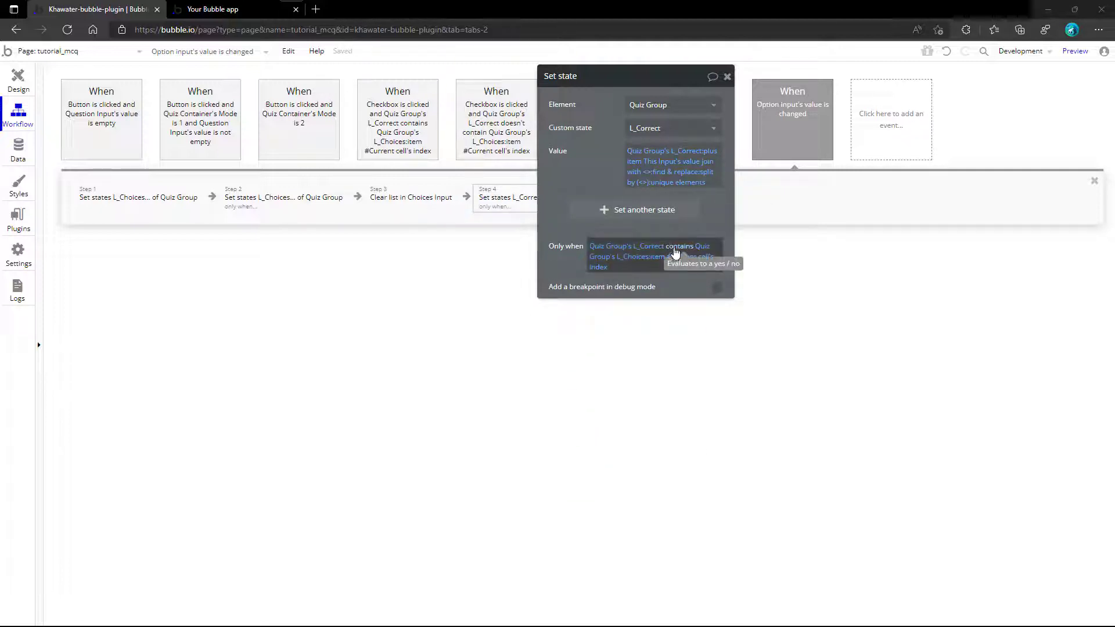
click(727, 78)
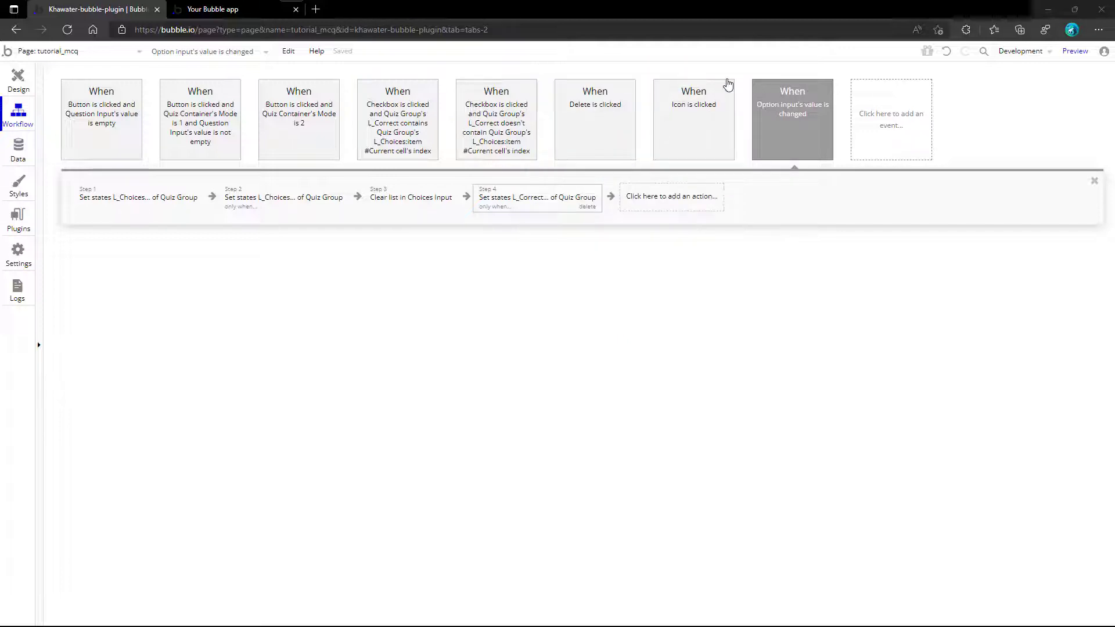
click(555, 199)
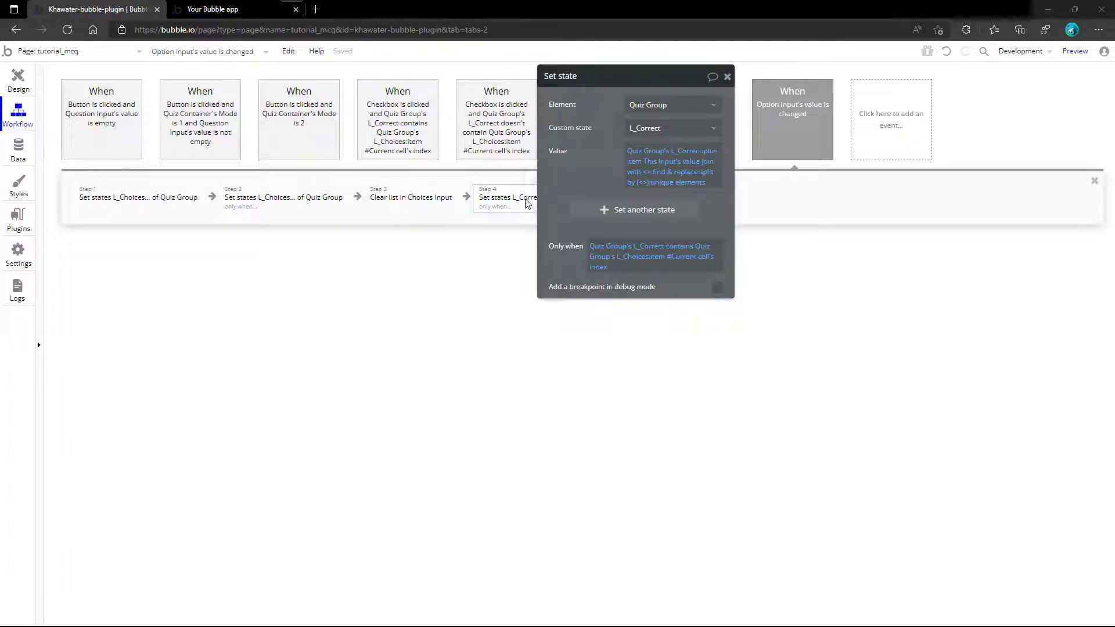
drag(529, 203, 172, 202)
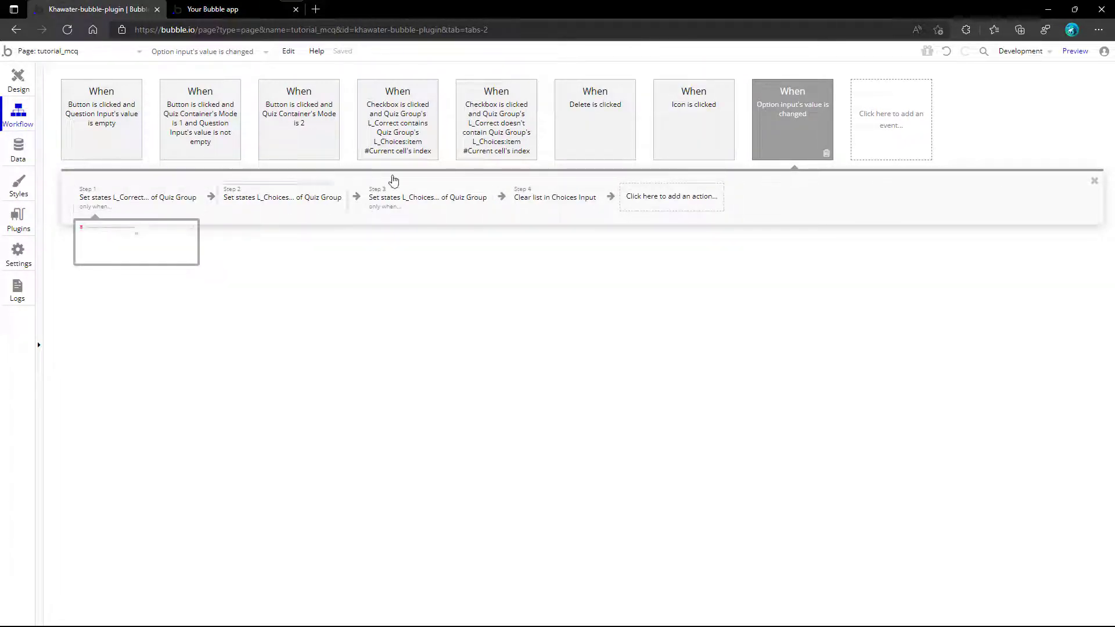
- Add a Set state action to the Delete is clicked workflow, targeting Quiz Group's L_Correct custom state
click(568, 115)
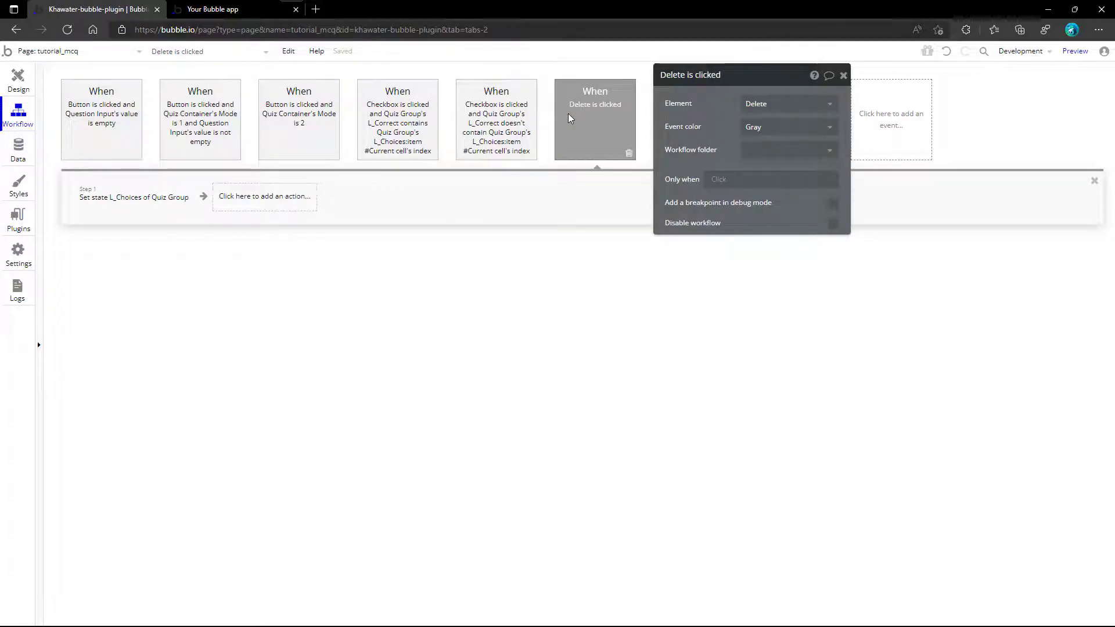
click(250, 207)
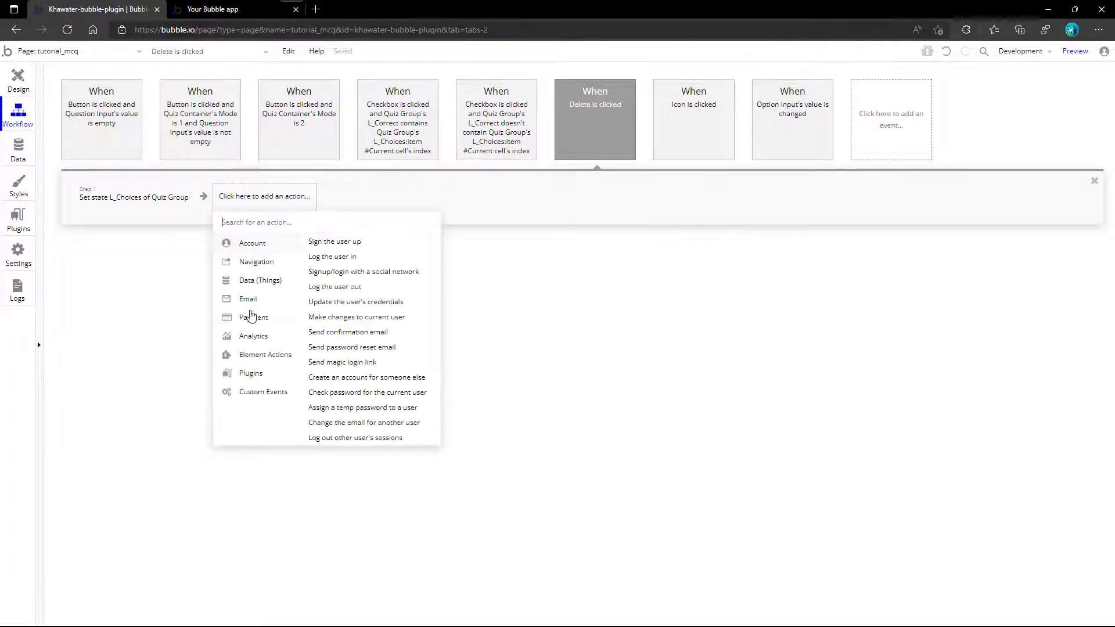
mouse_move(252, 357)
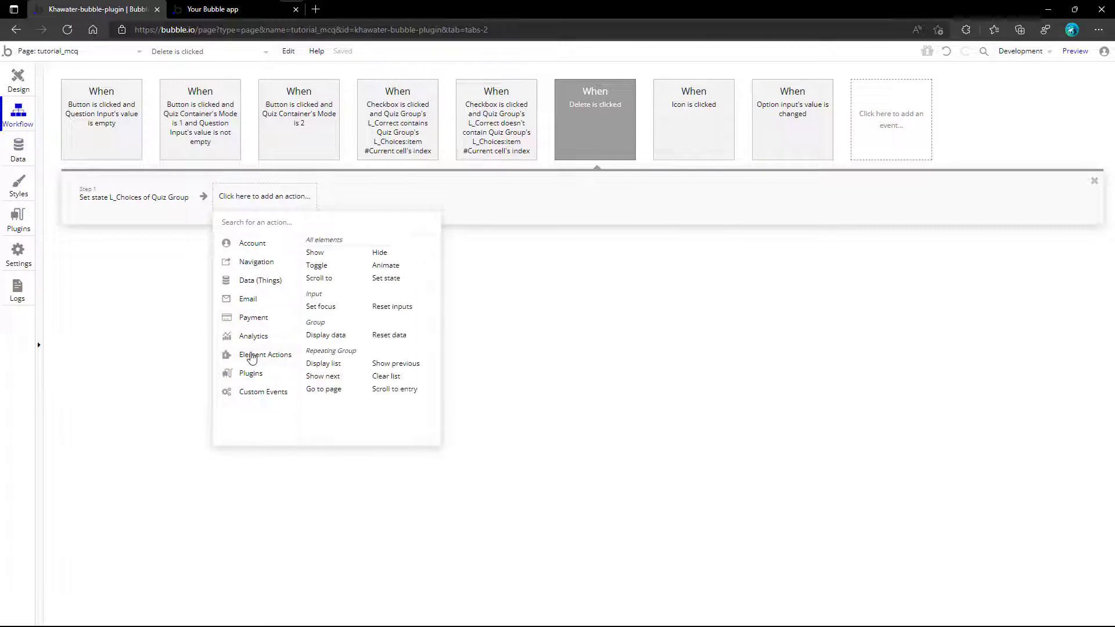
click(382, 280)
click(777, 116)
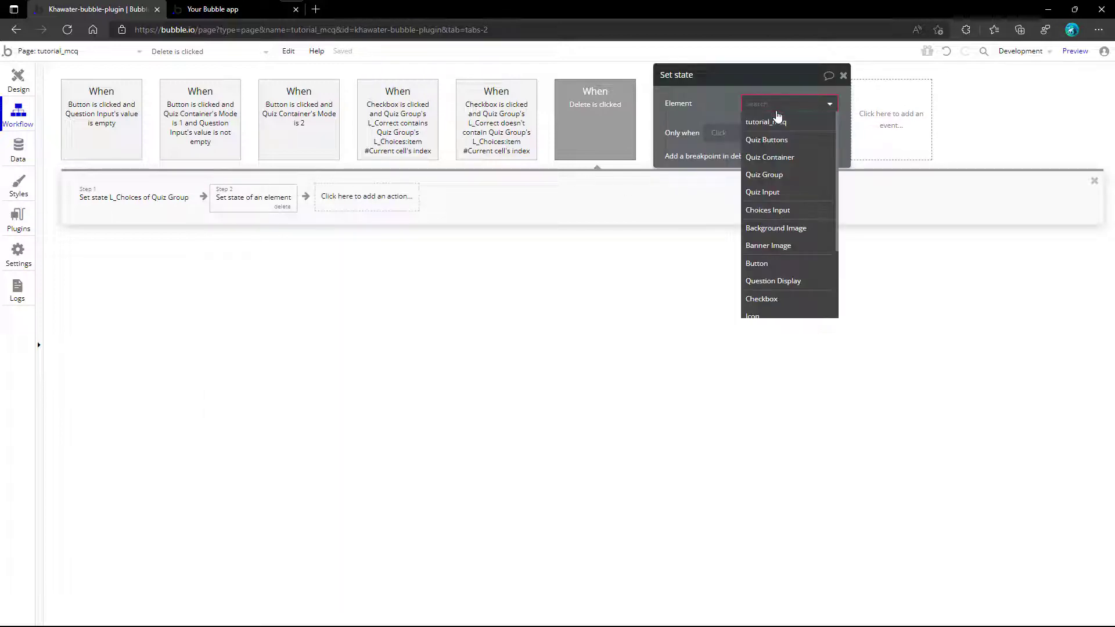
text(q)
click(769, 176)
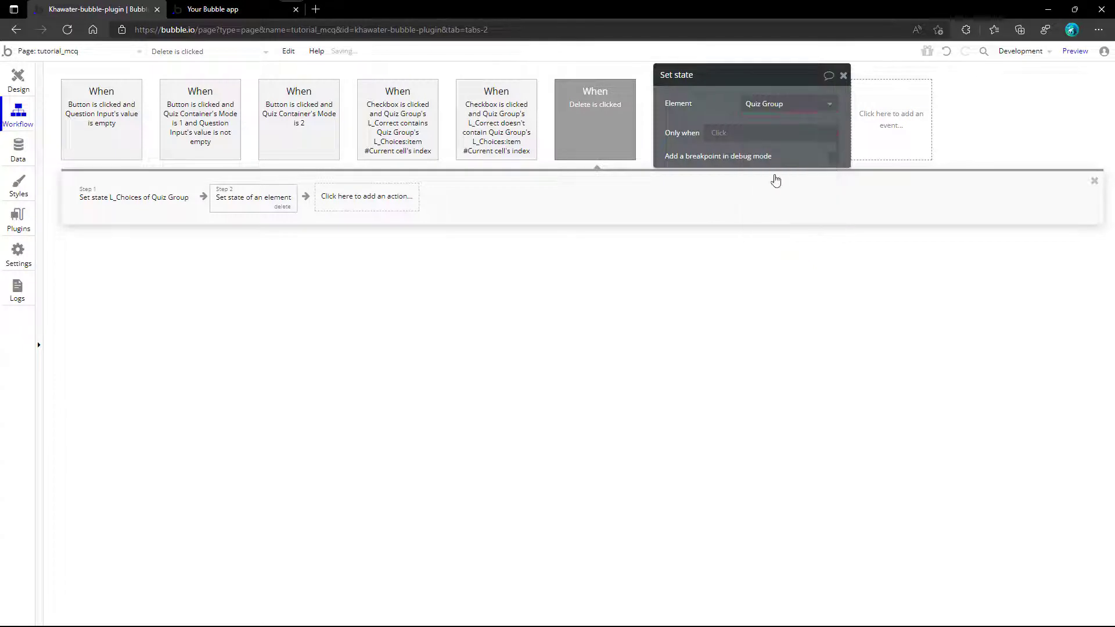
click(776, 129)
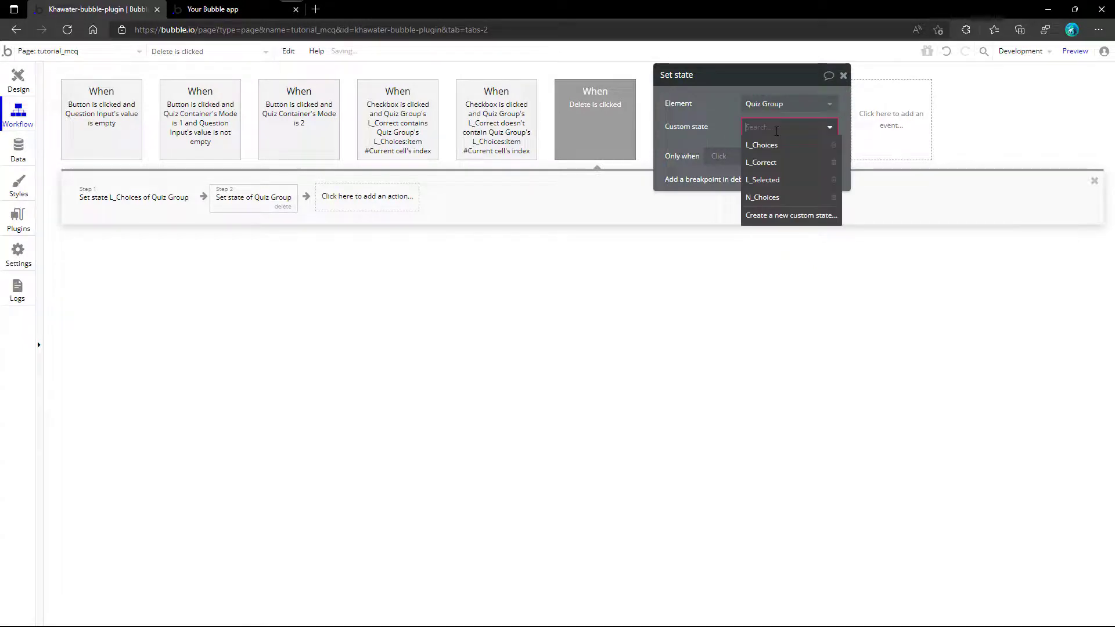
click(777, 163)
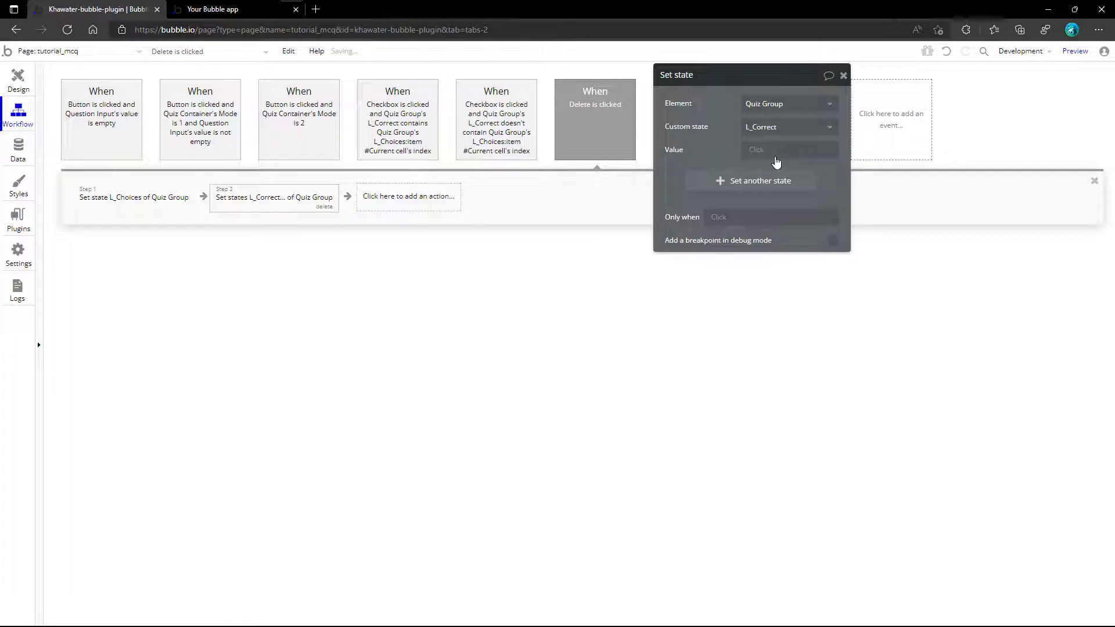
- Set the L_Correct value to Quiz Group's L_Correct intersect with Quiz Group's L_Choices
click(765, 153)
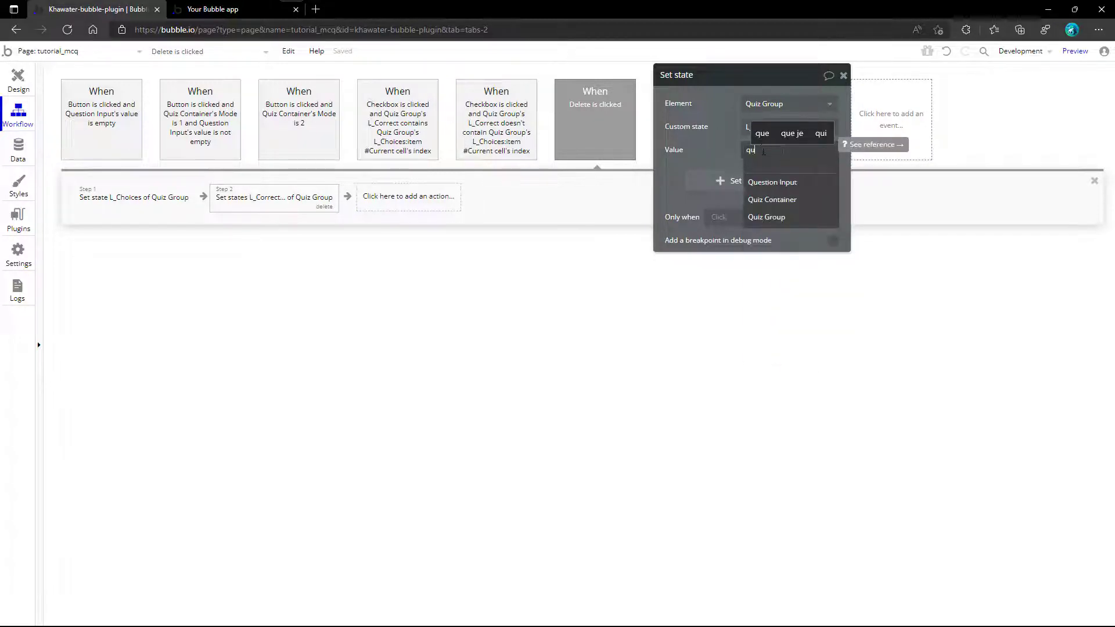
click(767, 216)
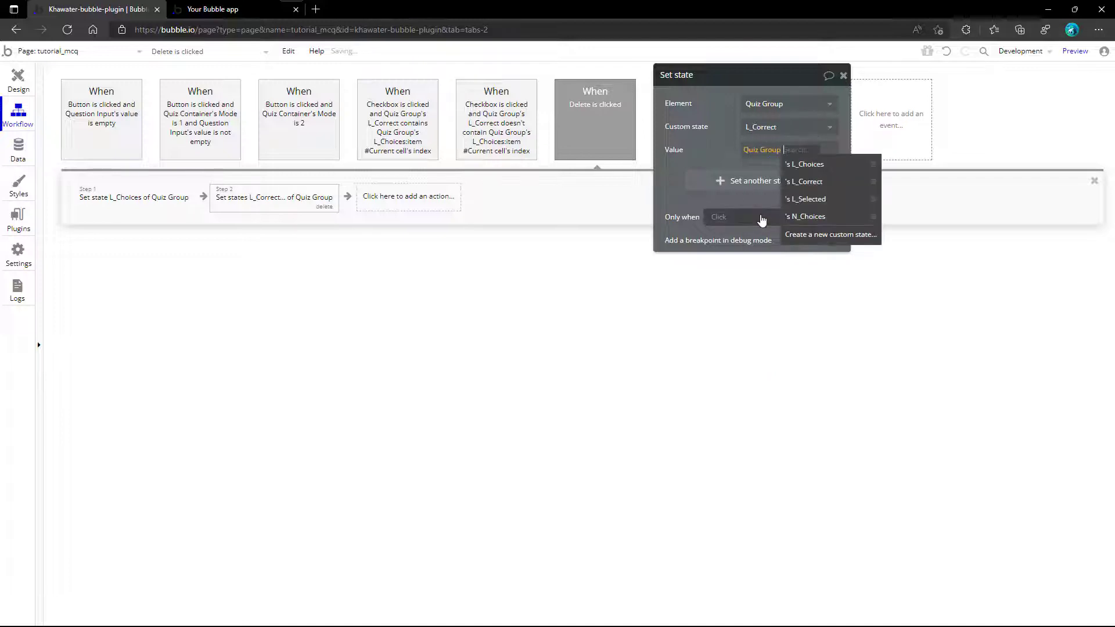
click(803, 183)
text(in)
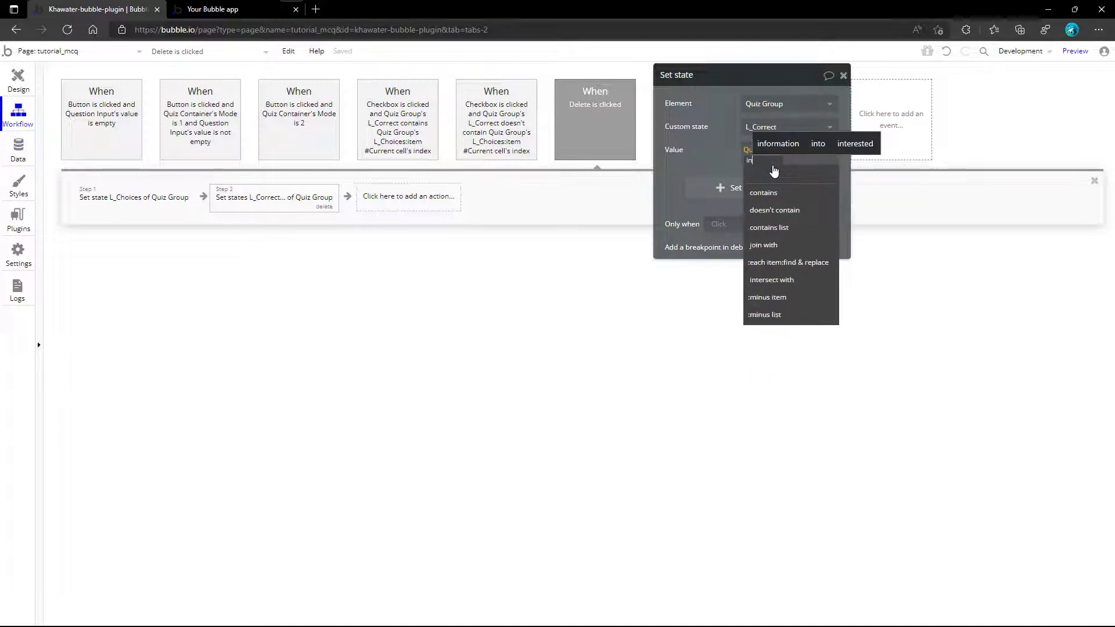
text(t)
click(775, 190)
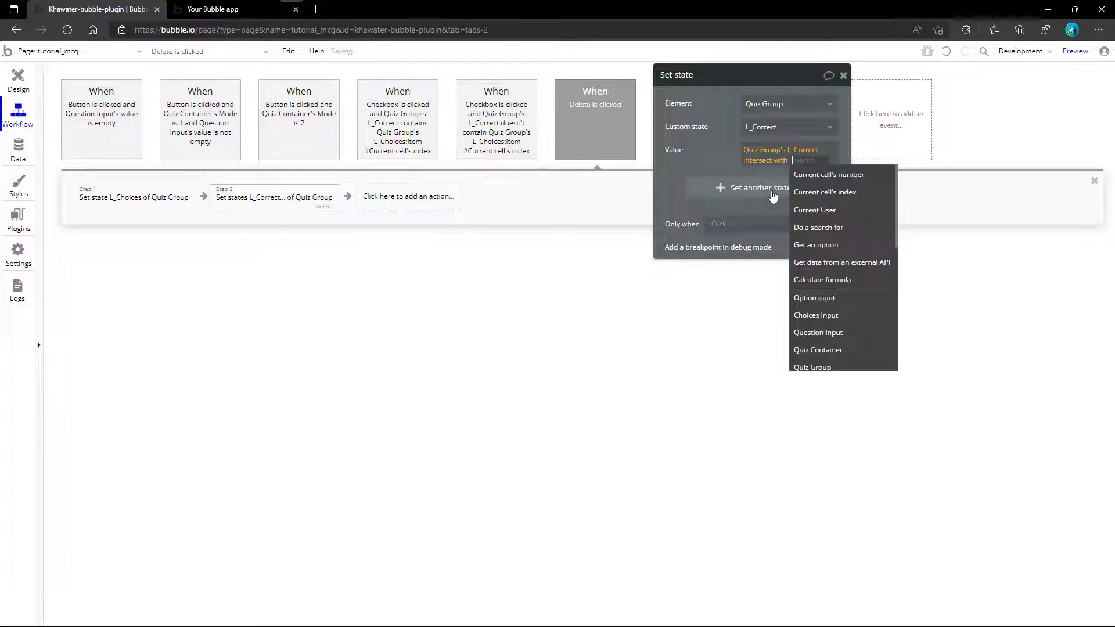
text(qui)
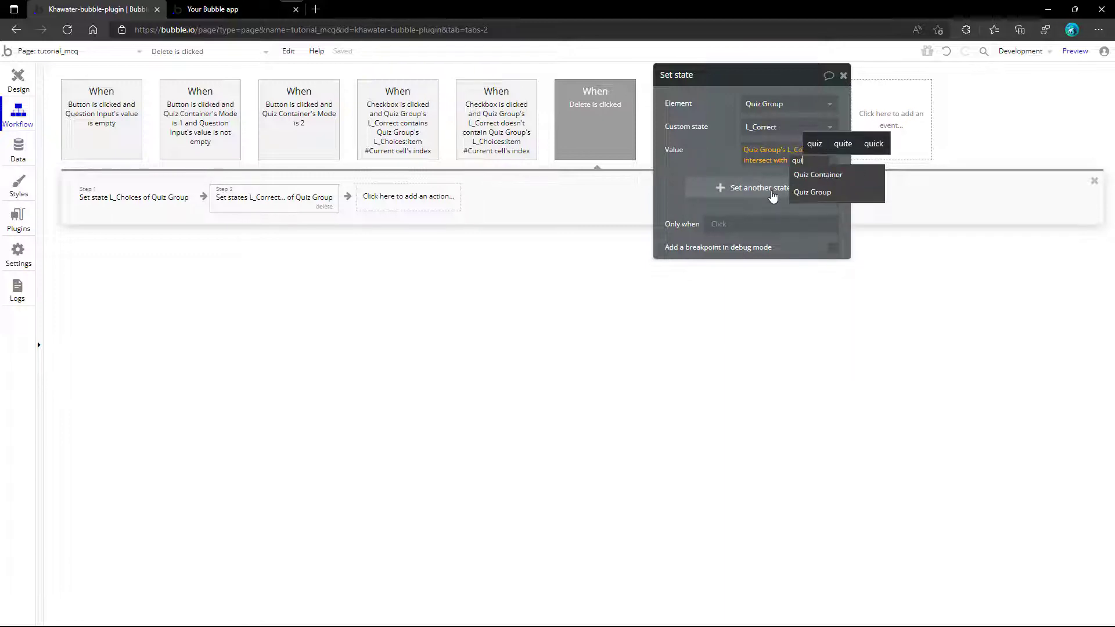
click(799, 195)
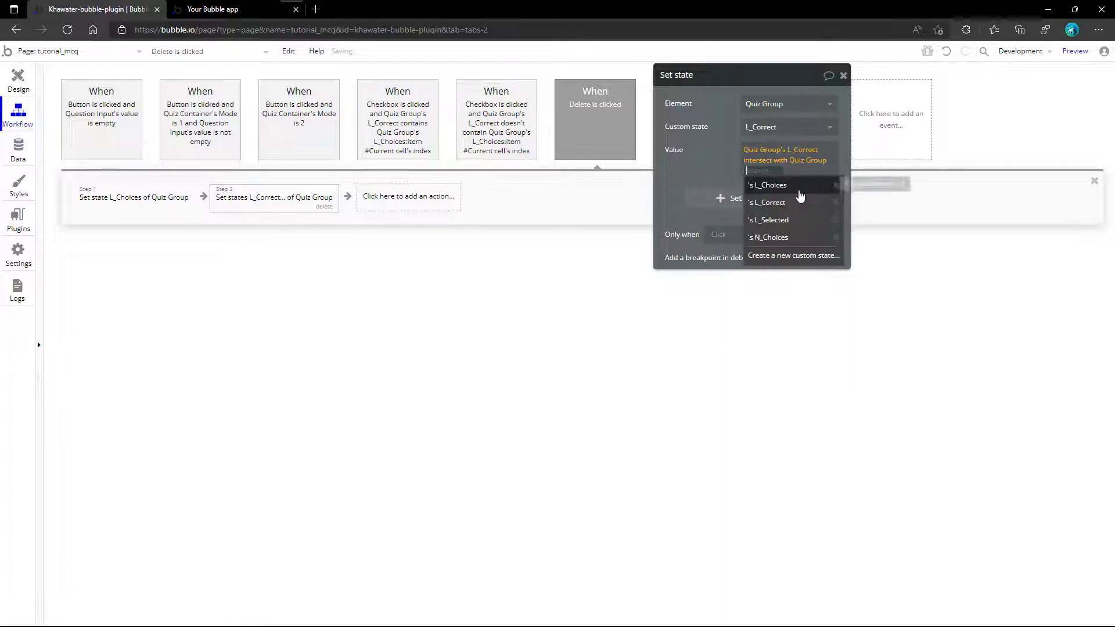
click(781, 184)
click(729, 173)
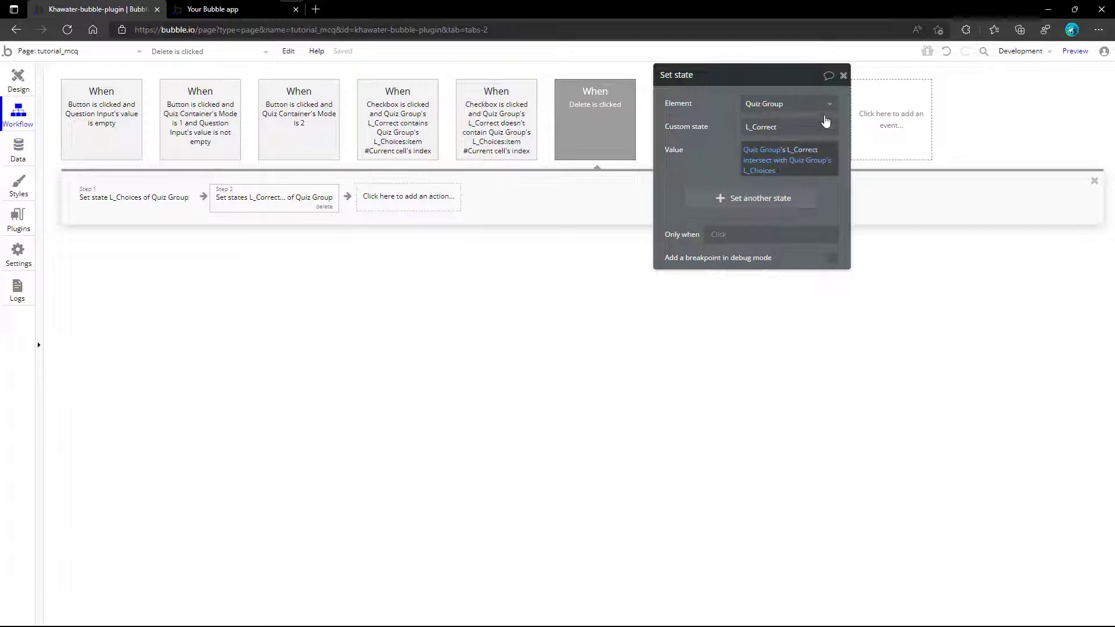
click(844, 76)
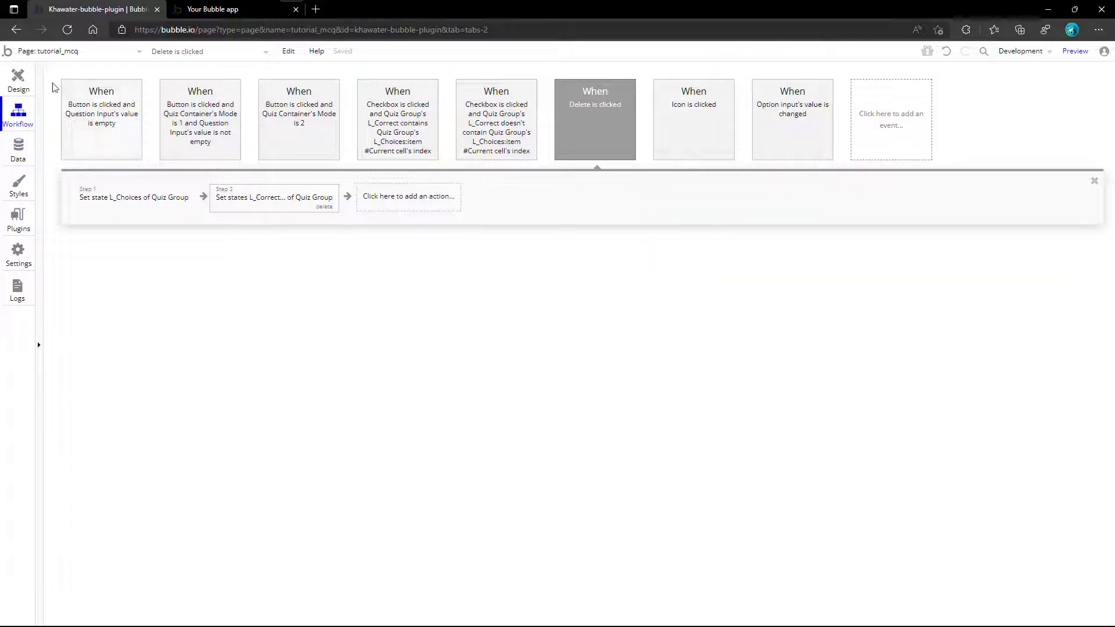
- Start a workflow for clicking the Add icon below the option input in the page design
click(18, 79)
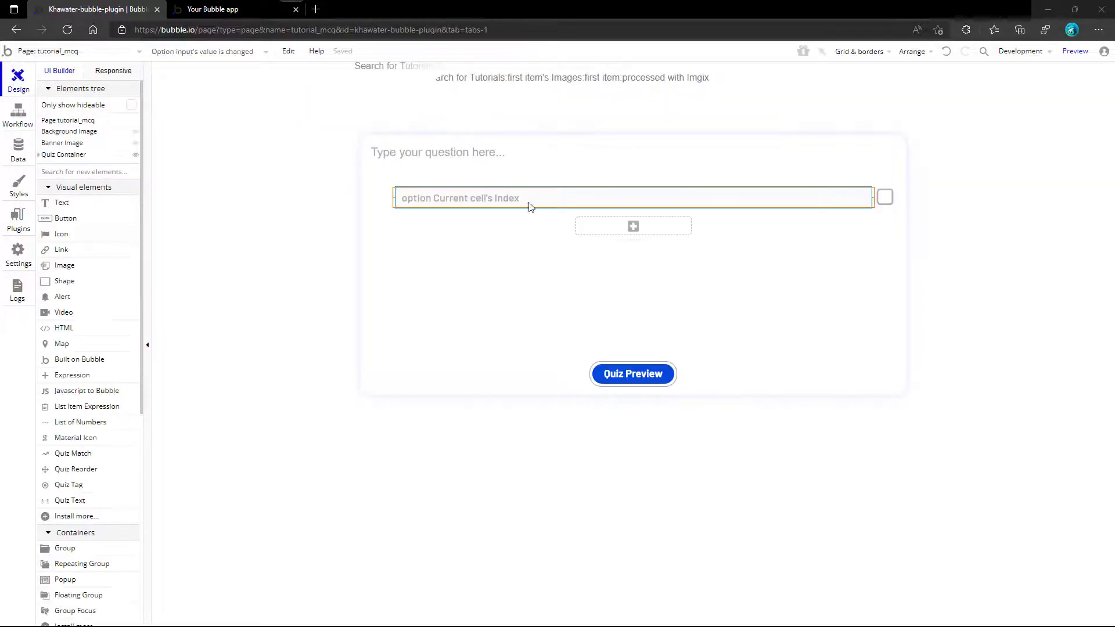
double_click(640, 233)
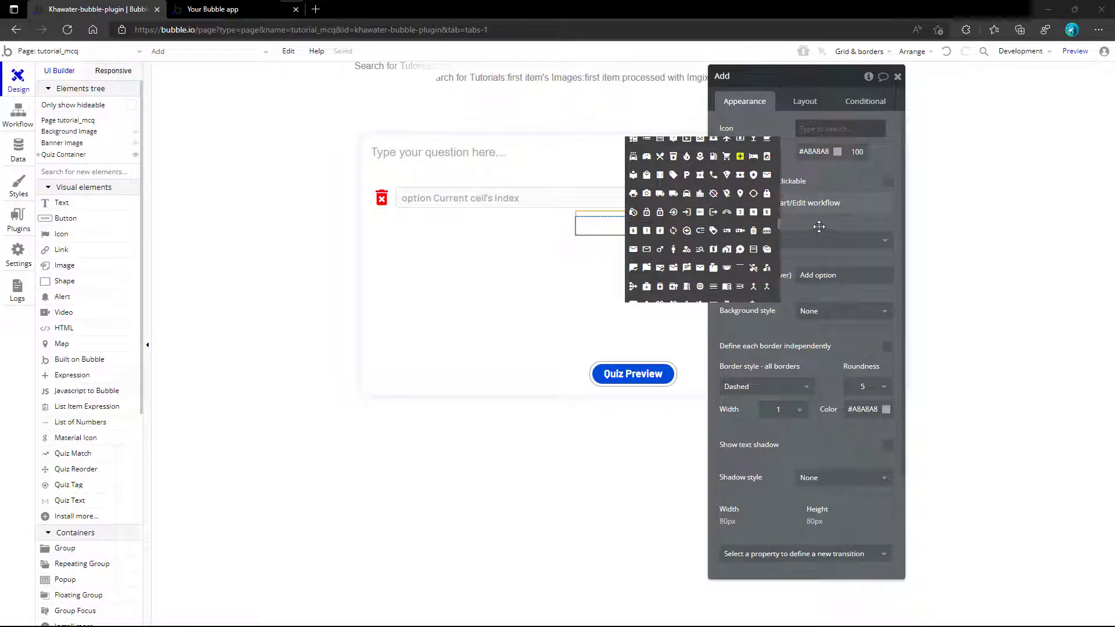
click(818, 227)
click(820, 205)
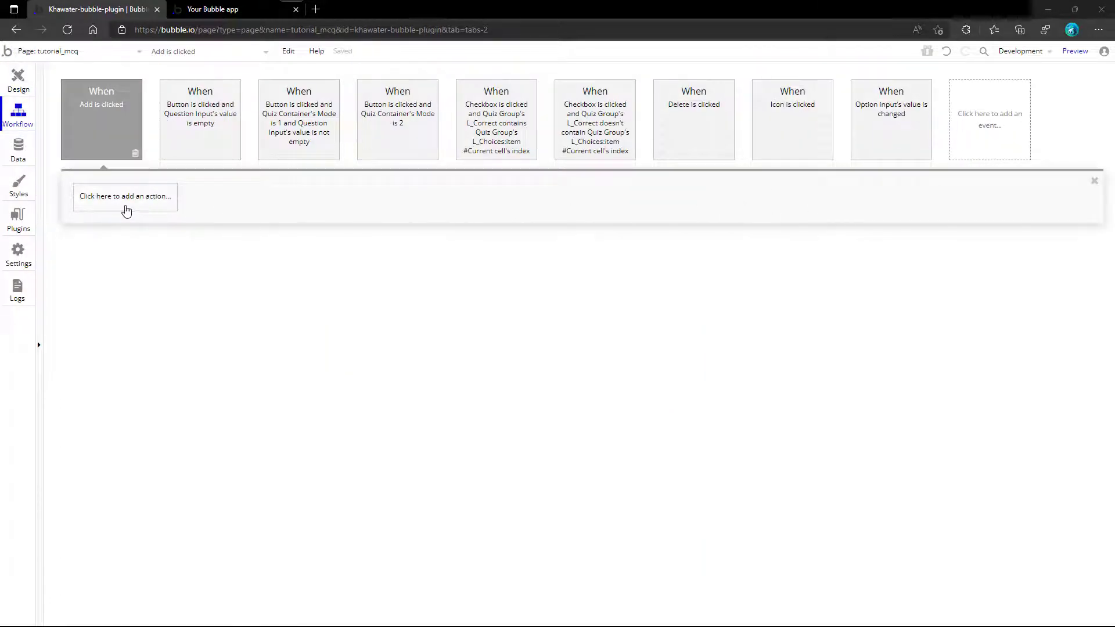
- Add a Set state action to the Add is clicked workflow, targeting Quiz Group's N_Choices custom state
click(116, 207)
mouse_move(111, 357)
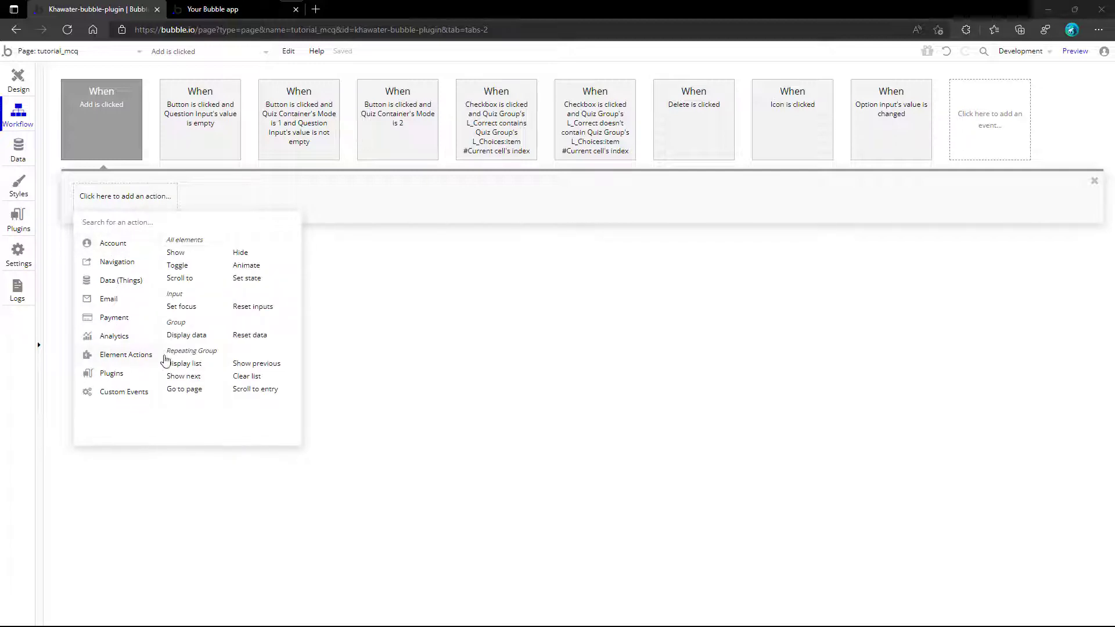
click(248, 280)
click(807, 103)
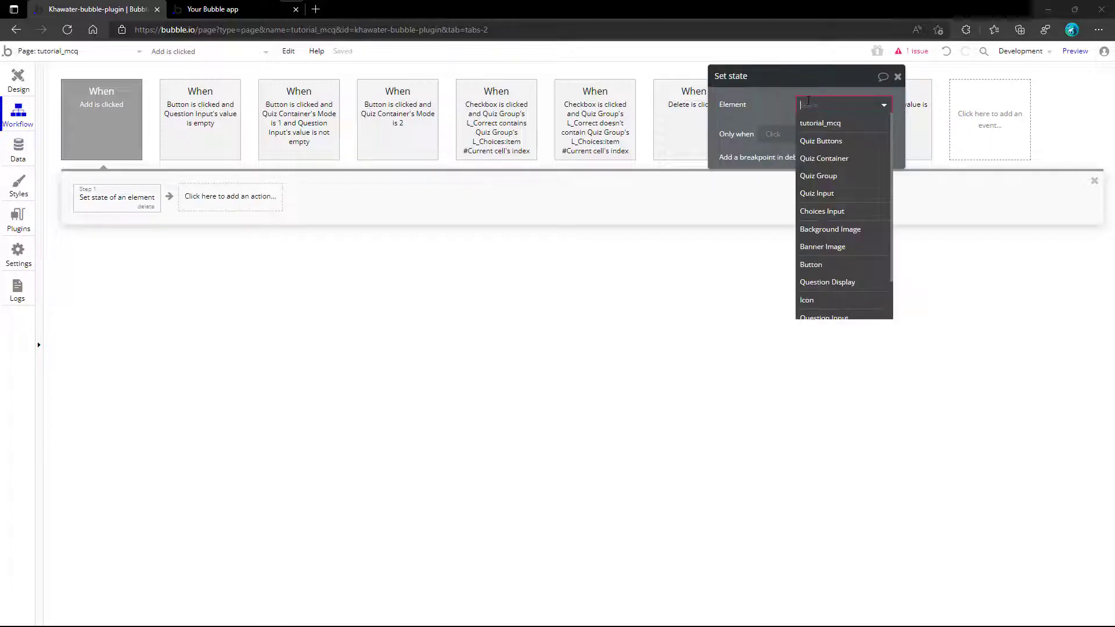
text(qu)
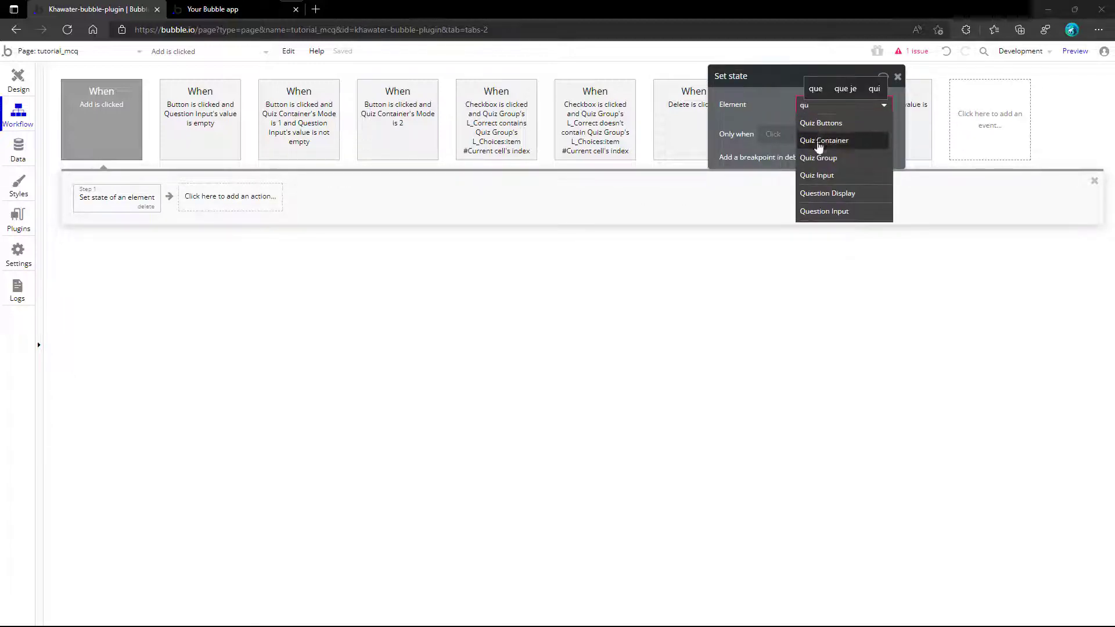
click(819, 159)
click(821, 129)
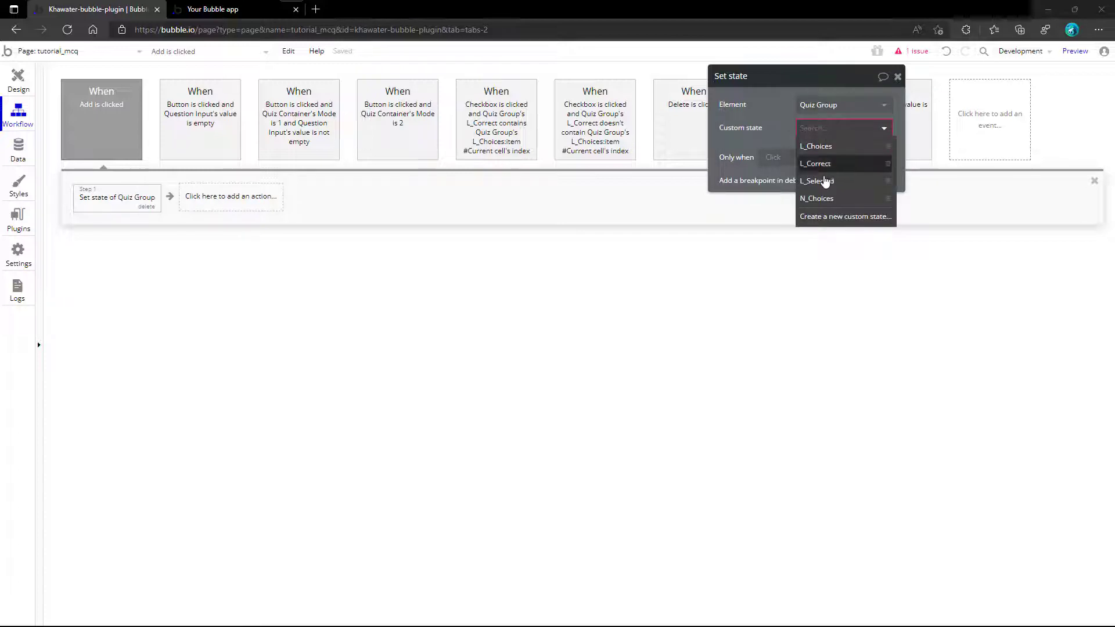
click(824, 200)
- Set the N_Choices value to Quiz Group's N_Choices + 1 and close the action's properties
click(812, 152)
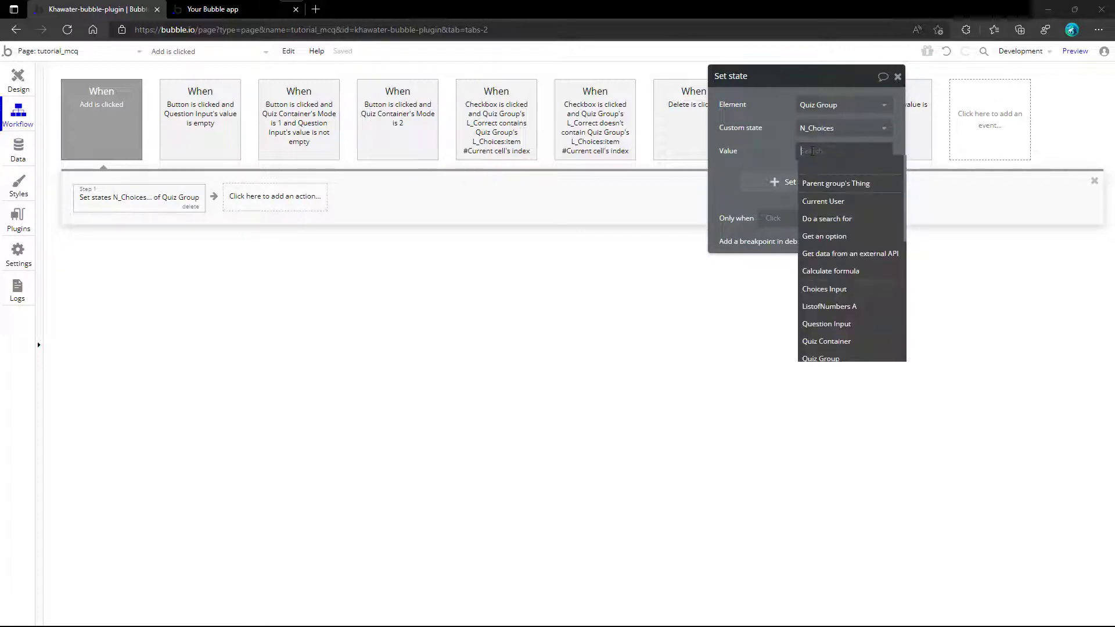
text(qu)
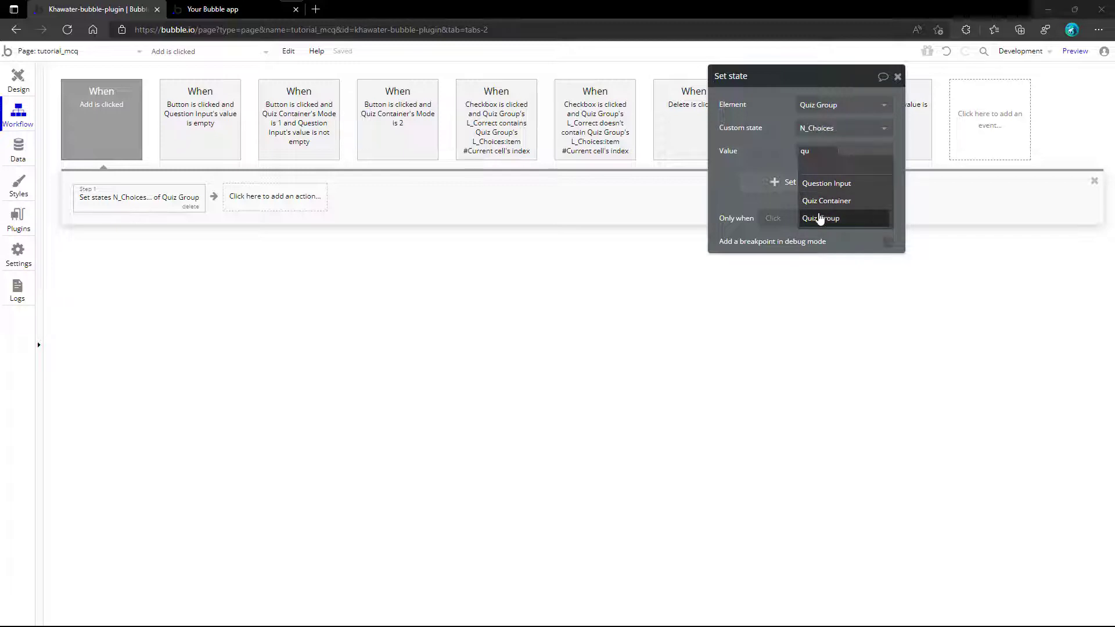
click(813, 218)
click(857, 218)
click(819, 167)
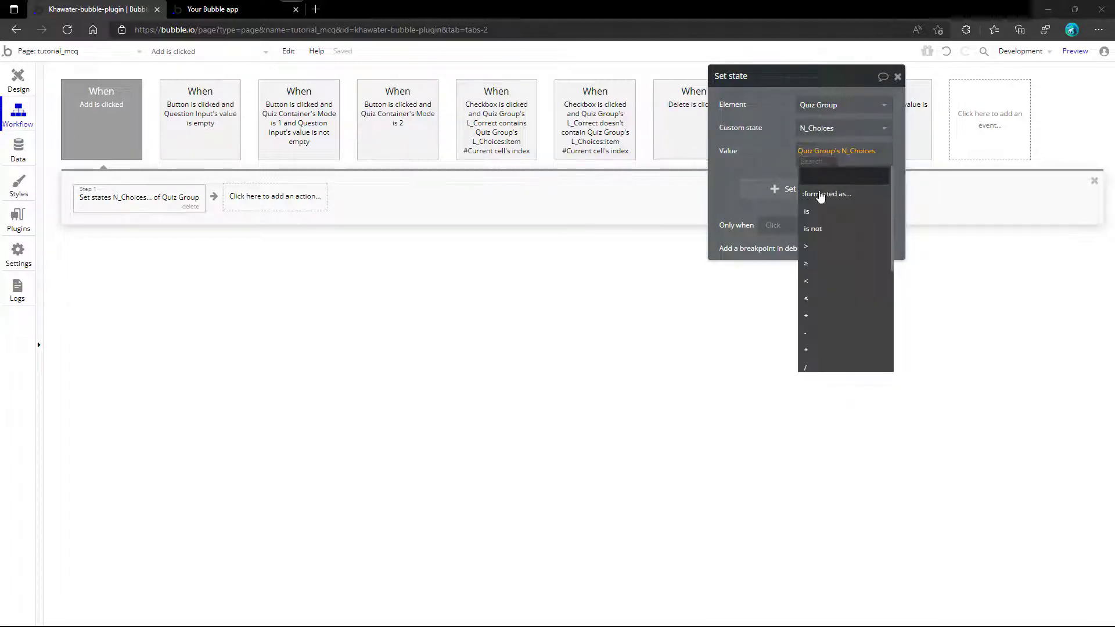
click(818, 315)
text(1)
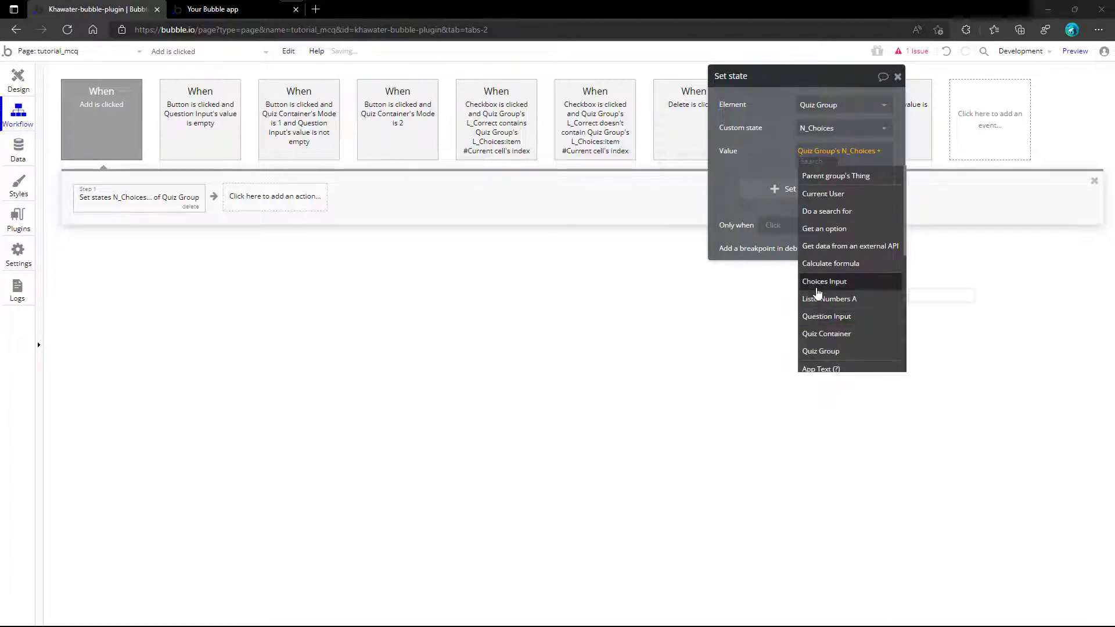
key(Return)
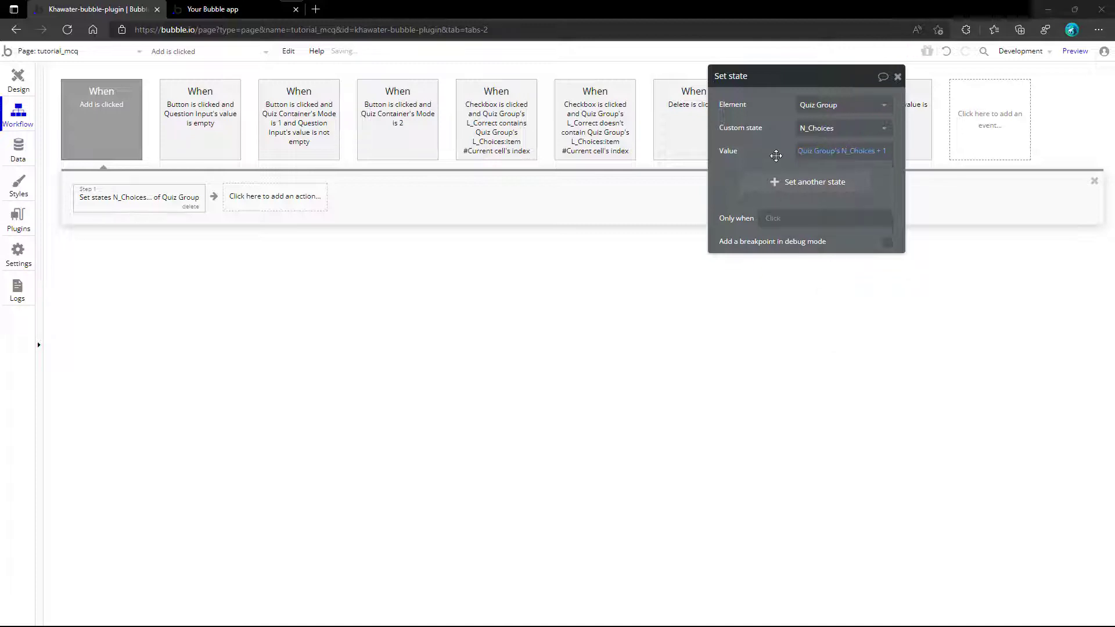
click(898, 77)
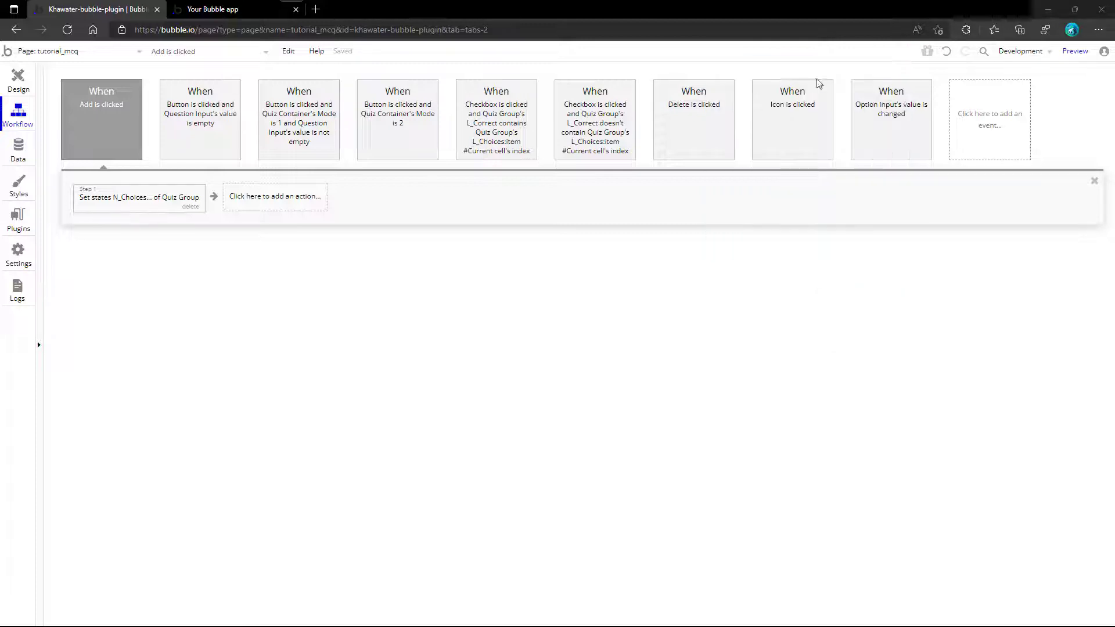
- Return to the page design, switch to the running quiz preview and set its debugger to Slow
click(18, 79)
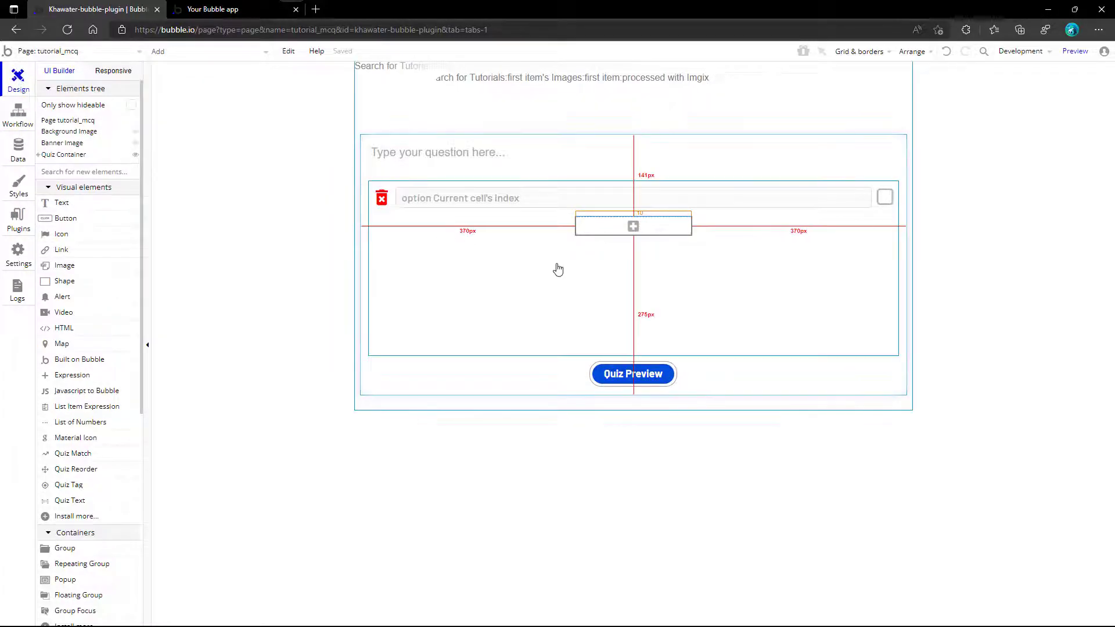
click(560, 268)
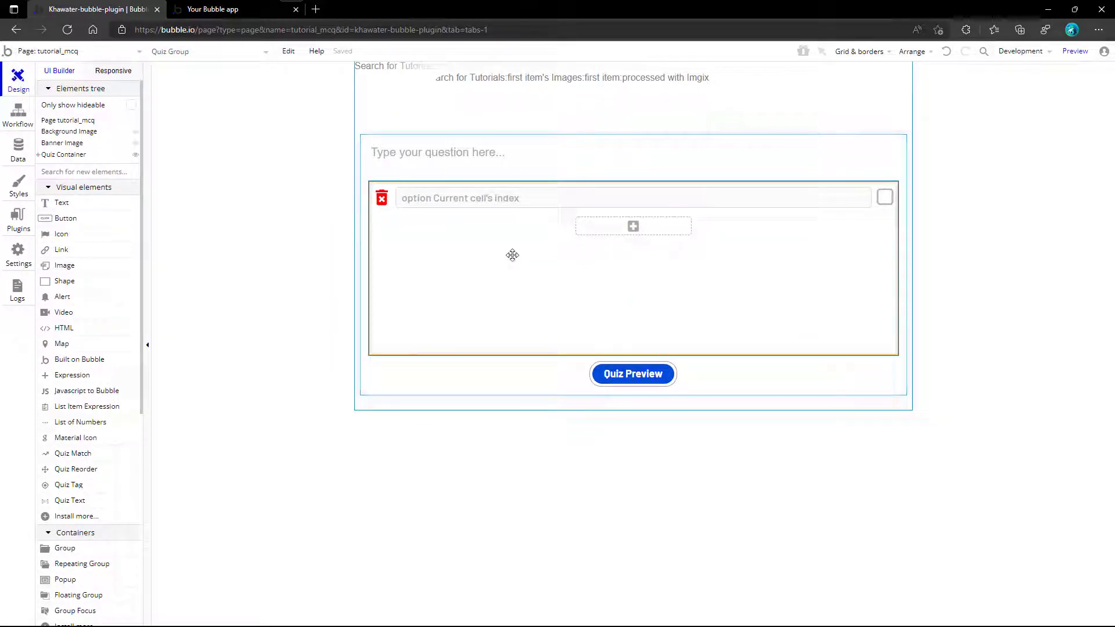
click(216, 9)
click(526, 63)
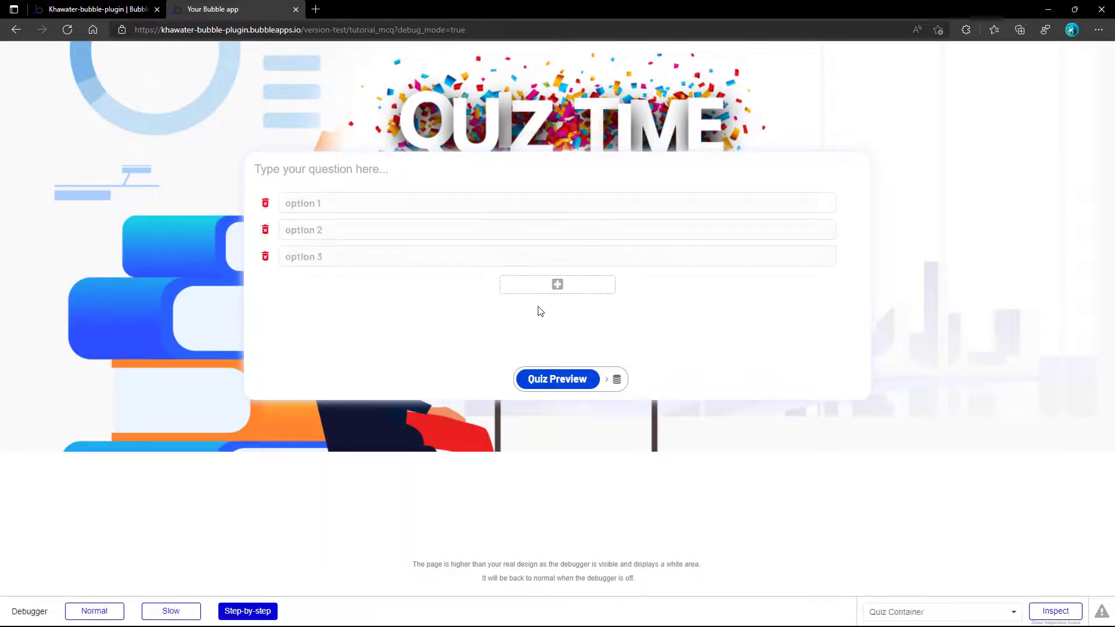
click(172, 611)
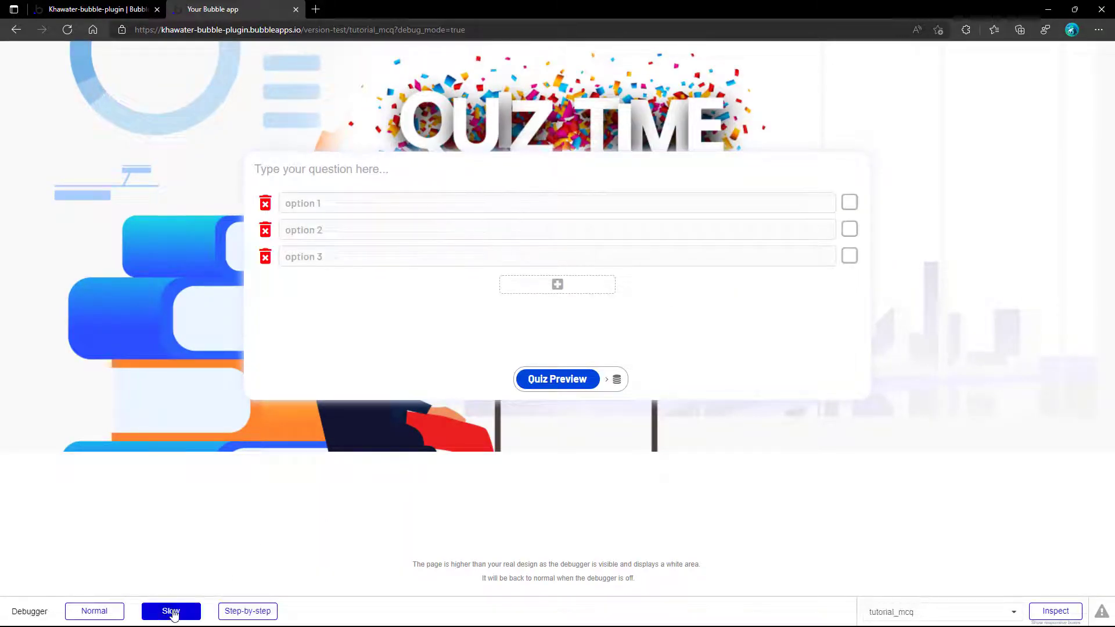
- Enter Yellow as option 1 and Green as option 3 in the quiz preview
click(414, 207)
text(Ye)
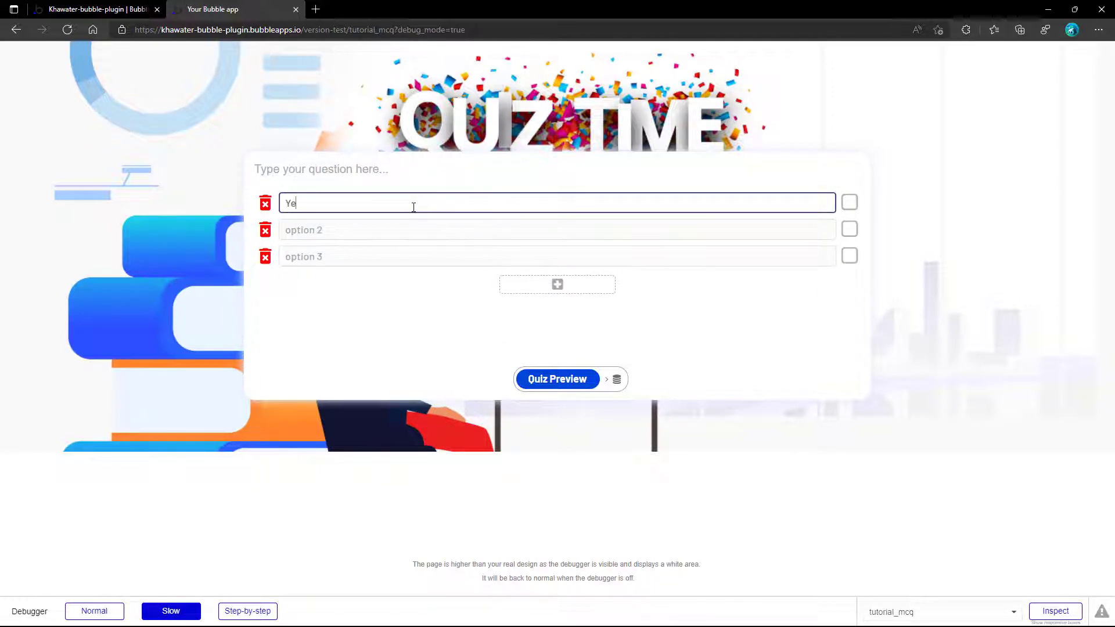
text(llow)
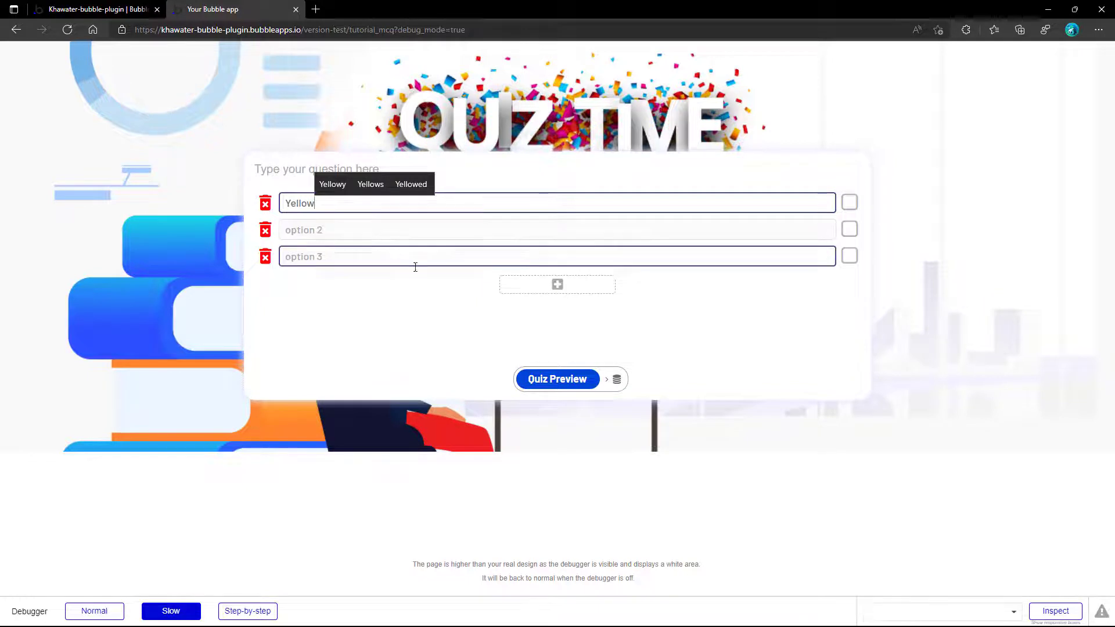
click(413, 289)
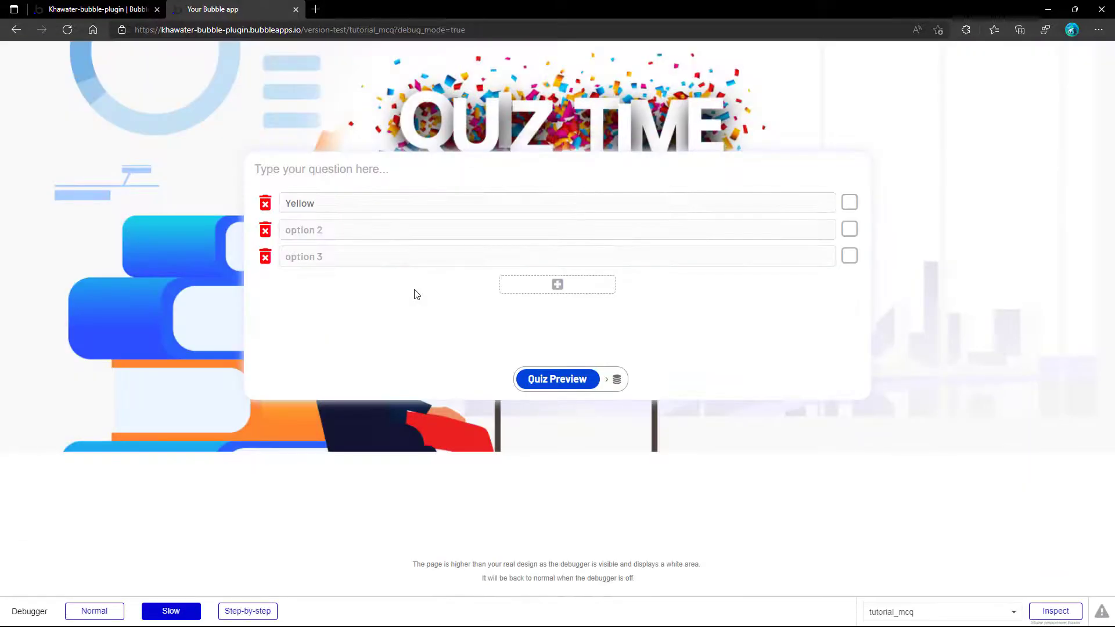
click(409, 256)
text(Green)
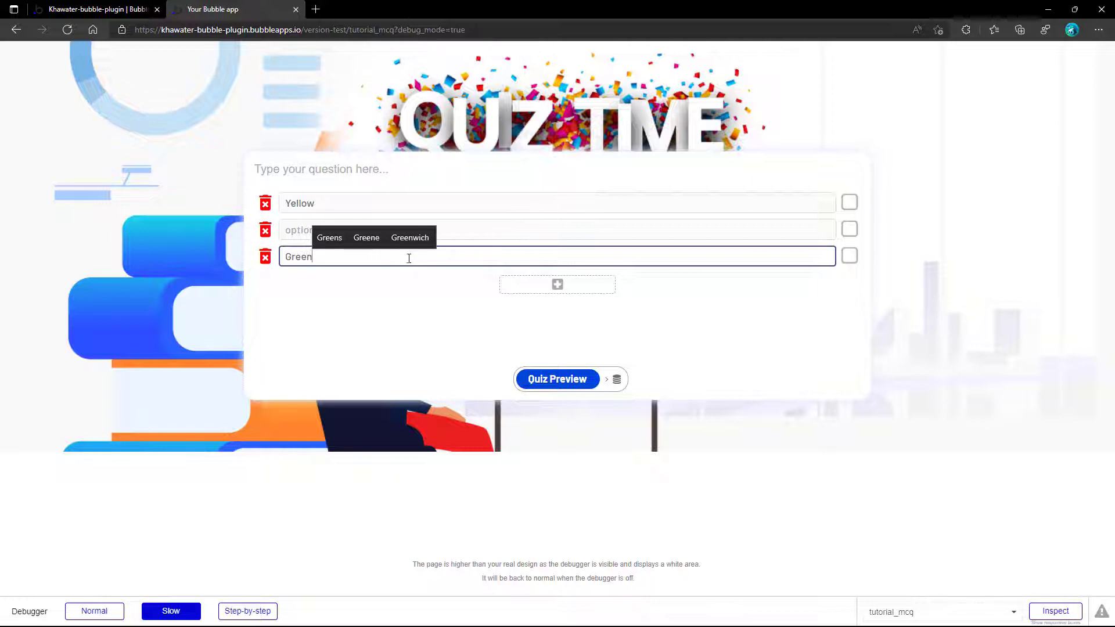
- Commit Green as the second answer option, enter "yellow" as the third, and mark the first option, Yellow, as correct
click(411, 300)
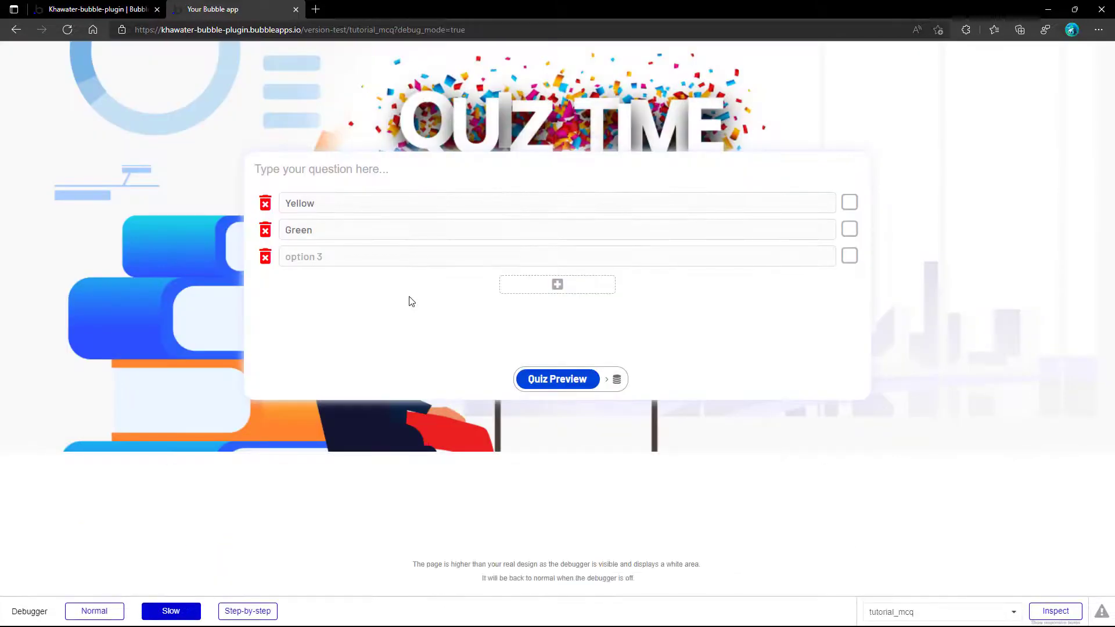
click(404, 258)
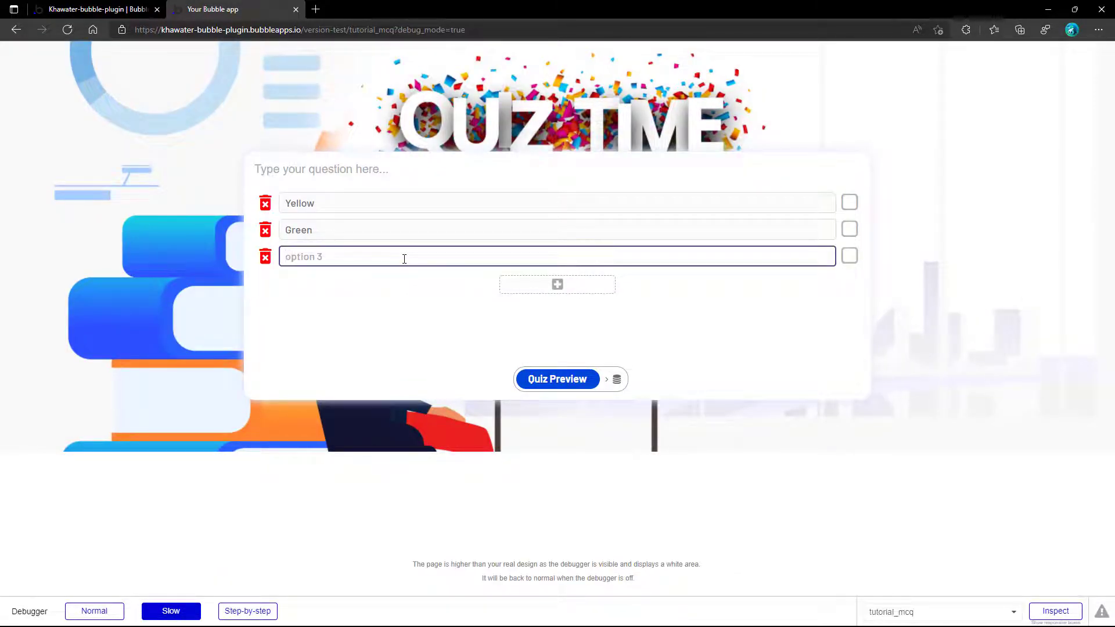
text(yellow)
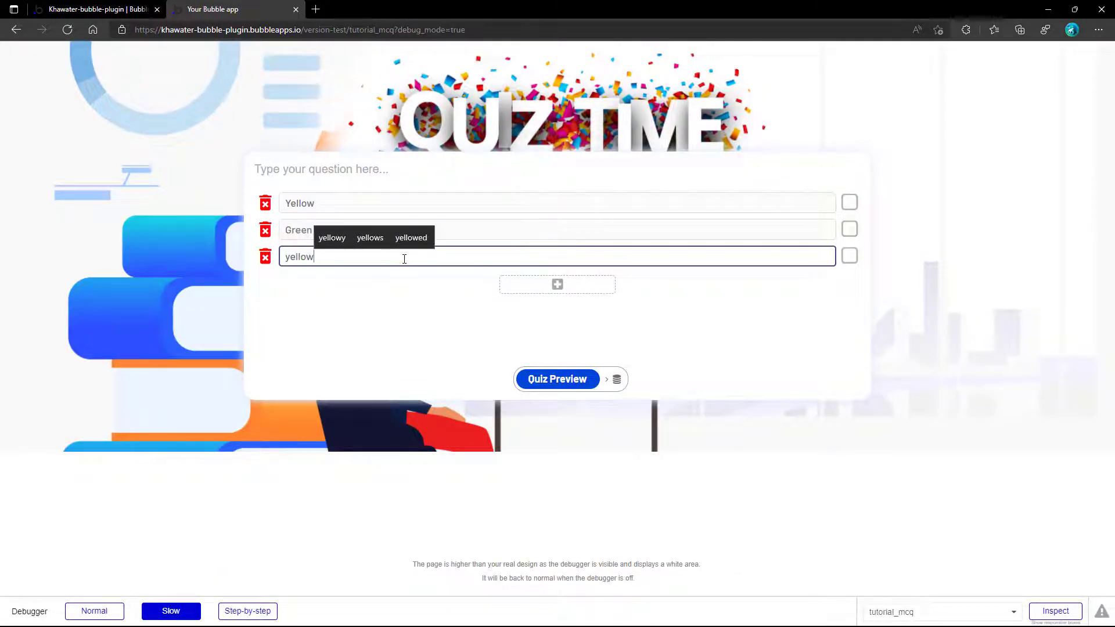
click(403, 296)
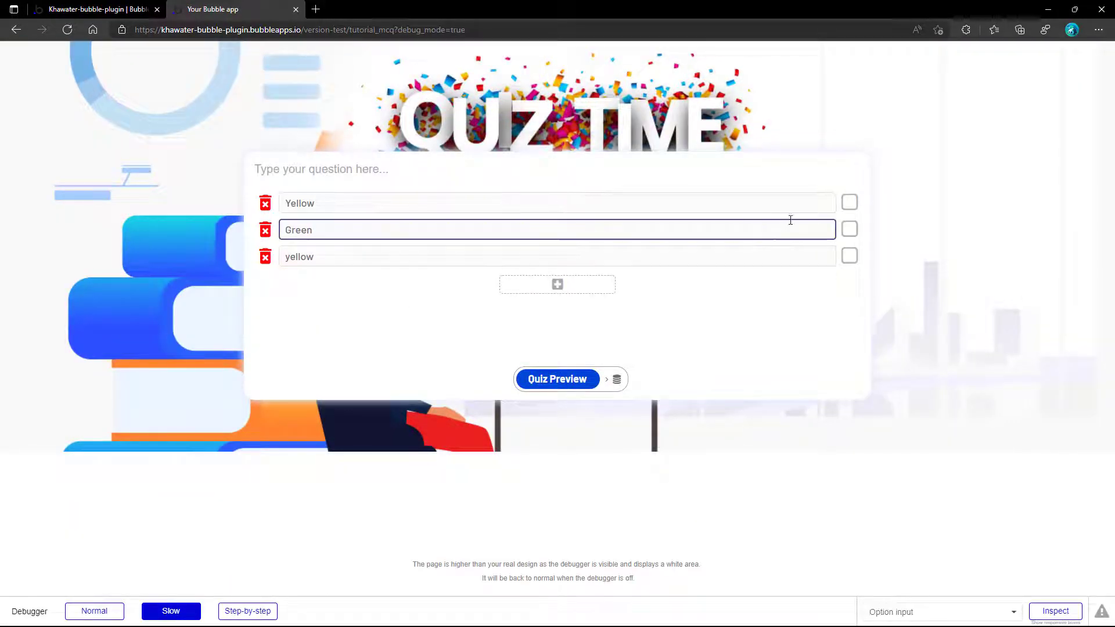
click(848, 204)
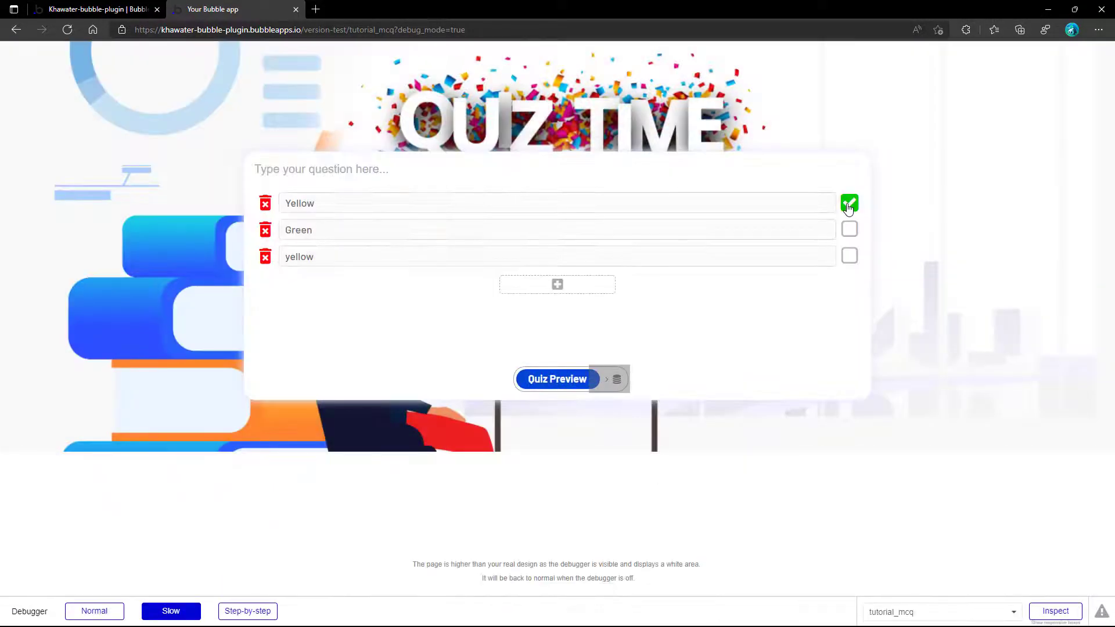
click(849, 208)
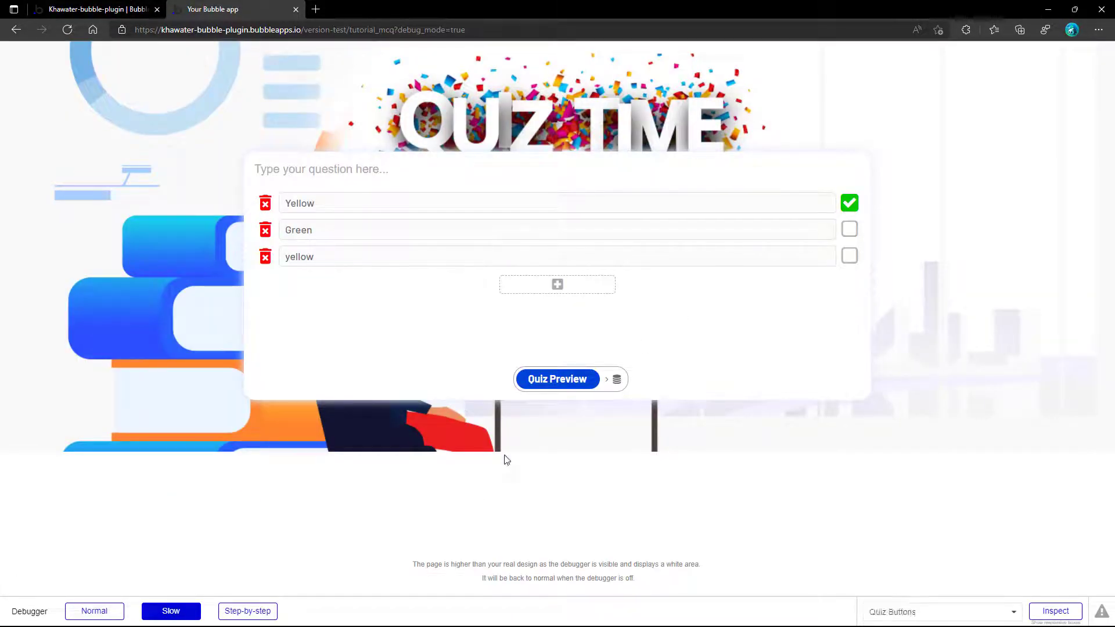
- Set the debugger to step-by-step mode and change the first answer option to "Yellow and Blue"
click(270, 613)
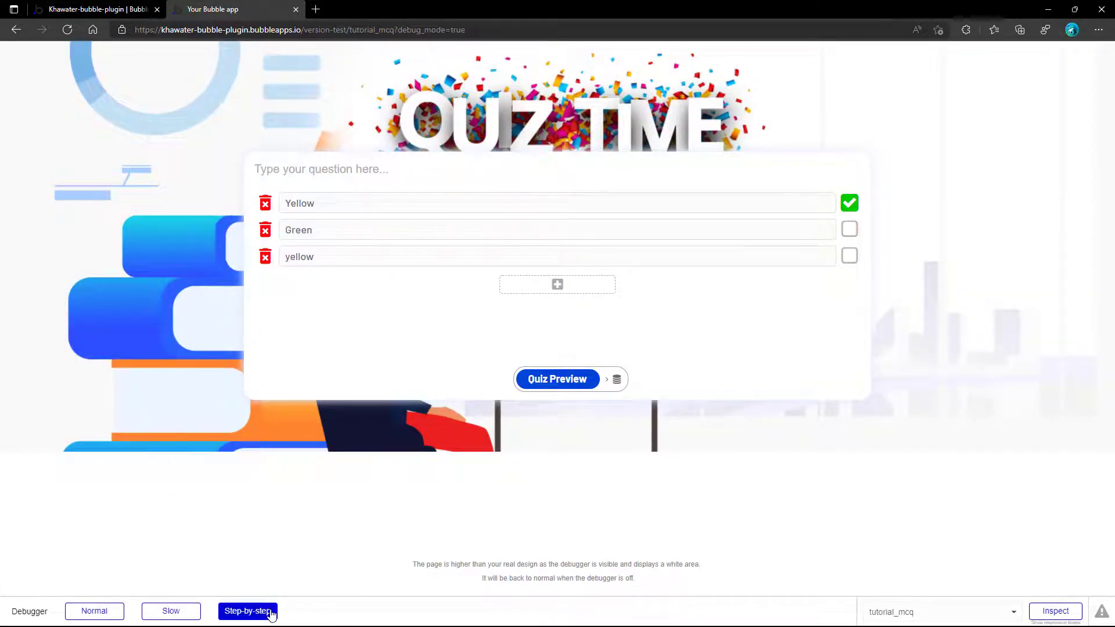
click(387, 205)
text(a)
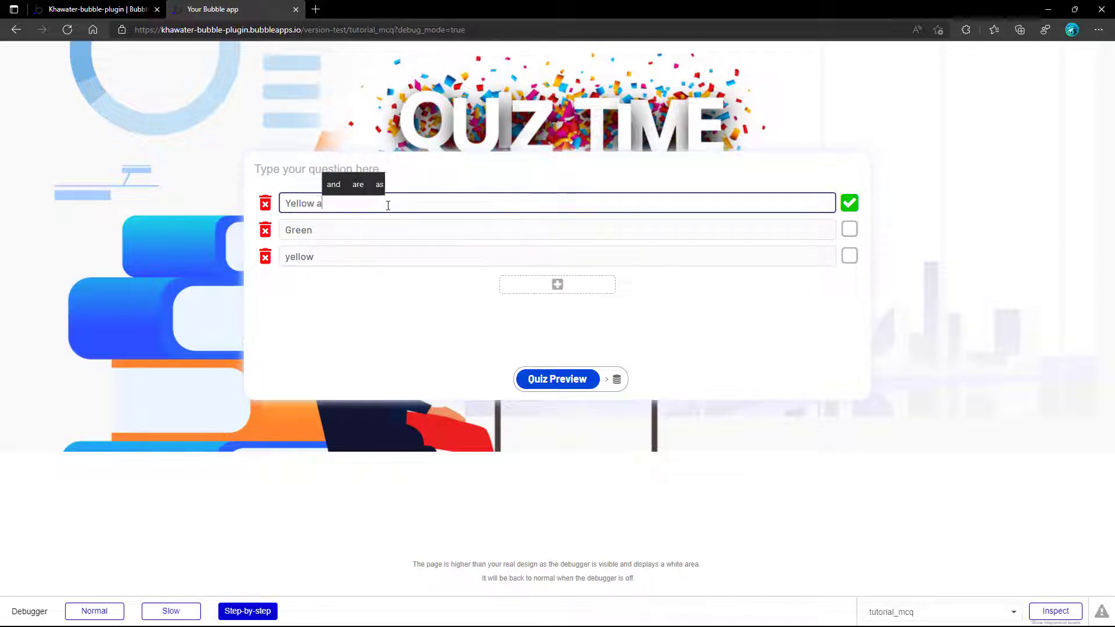
text(nd Blue)
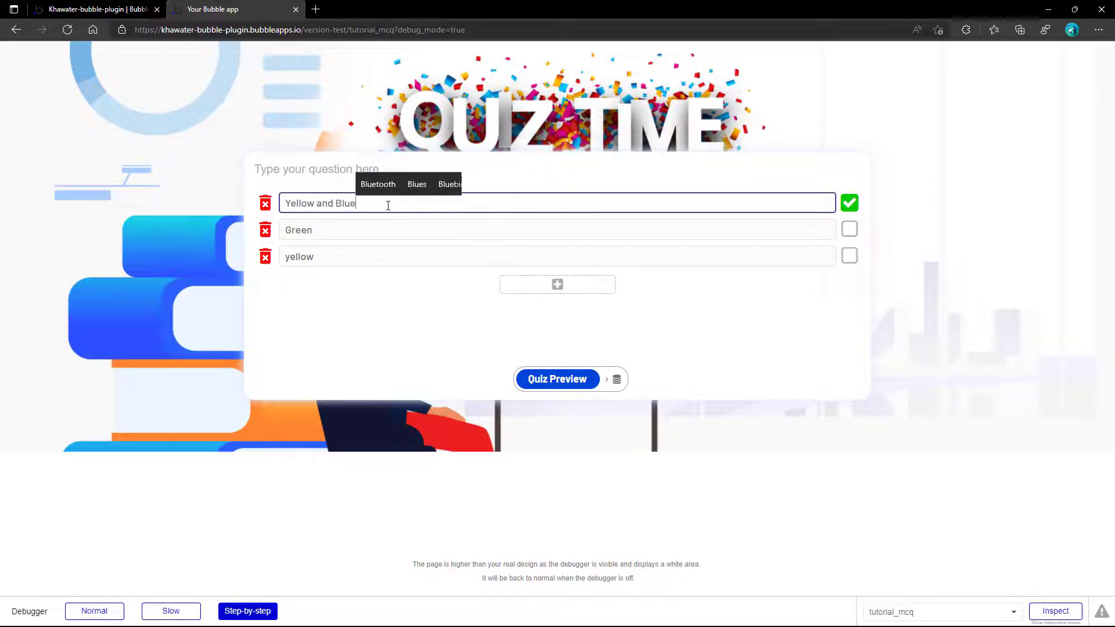
click(382, 287)
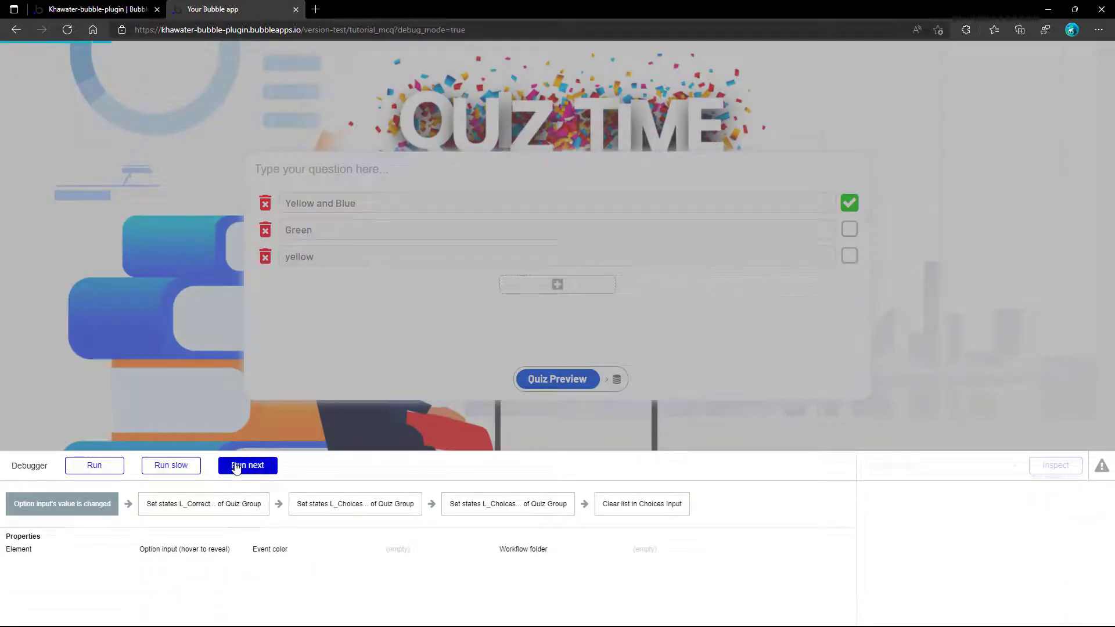
- Advance the workflow to the L_Correct action and inspect its value expression from plus item through join, find & replace, split and unique elements
click(235, 468)
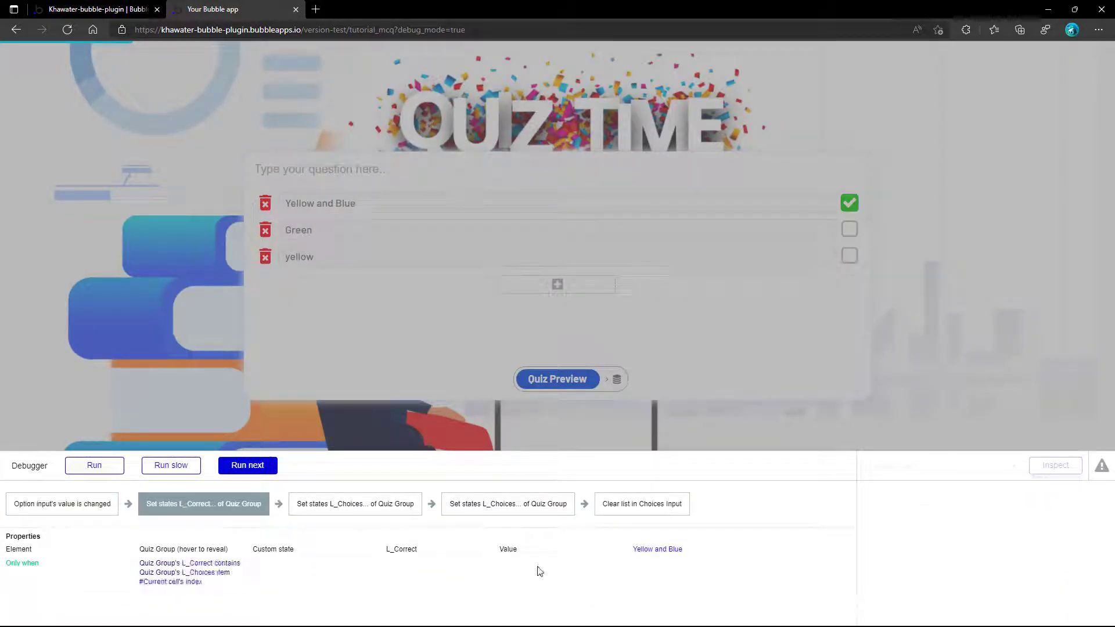
click(642, 550)
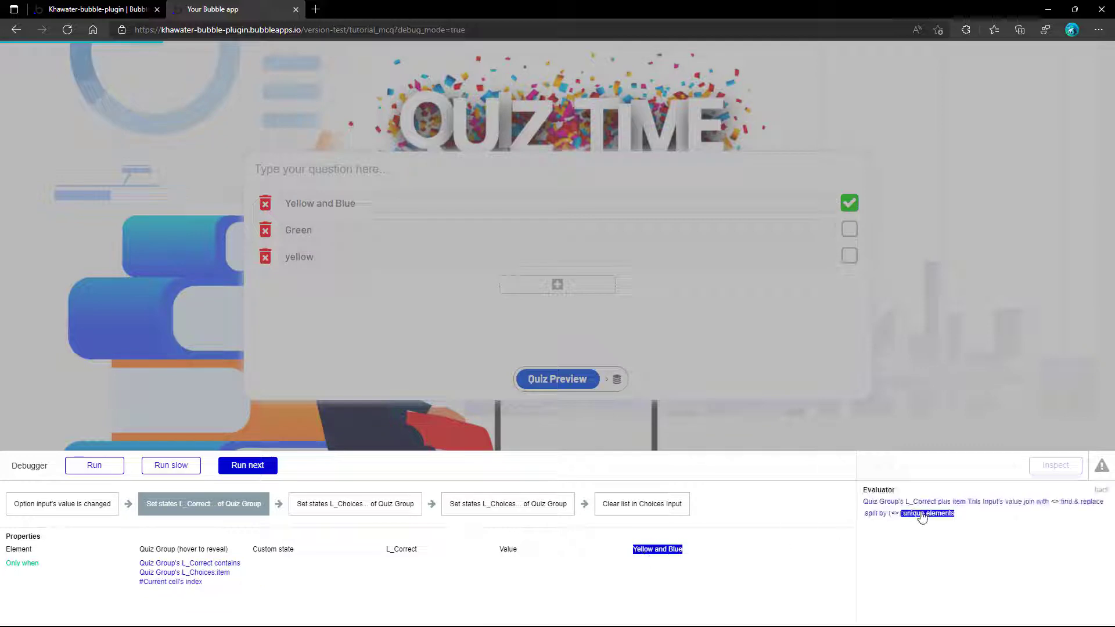
click(956, 504)
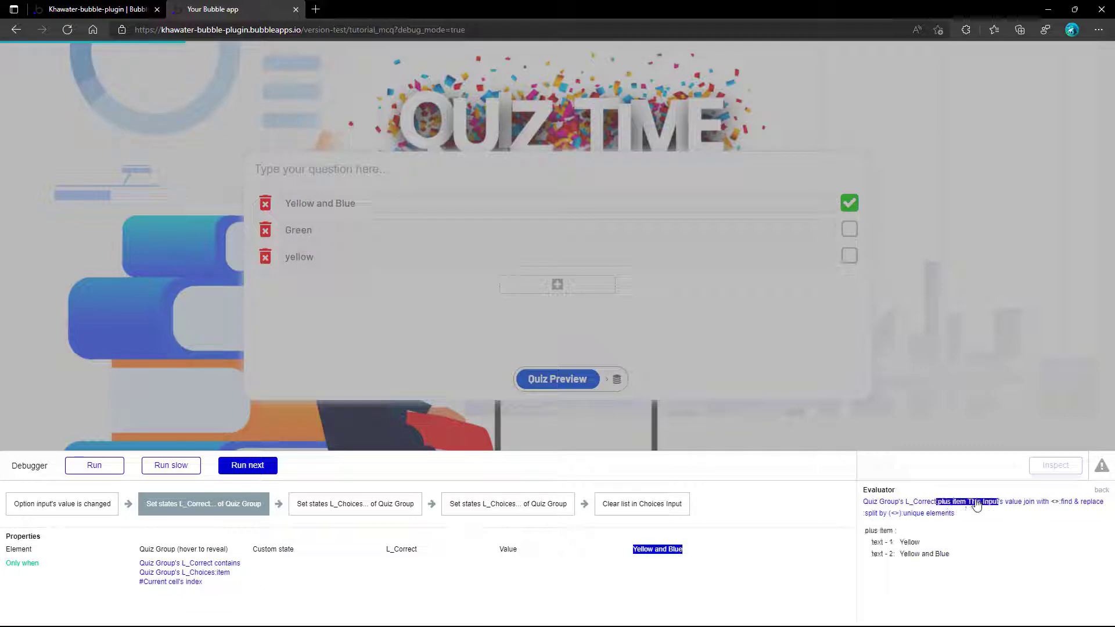
click(1028, 503)
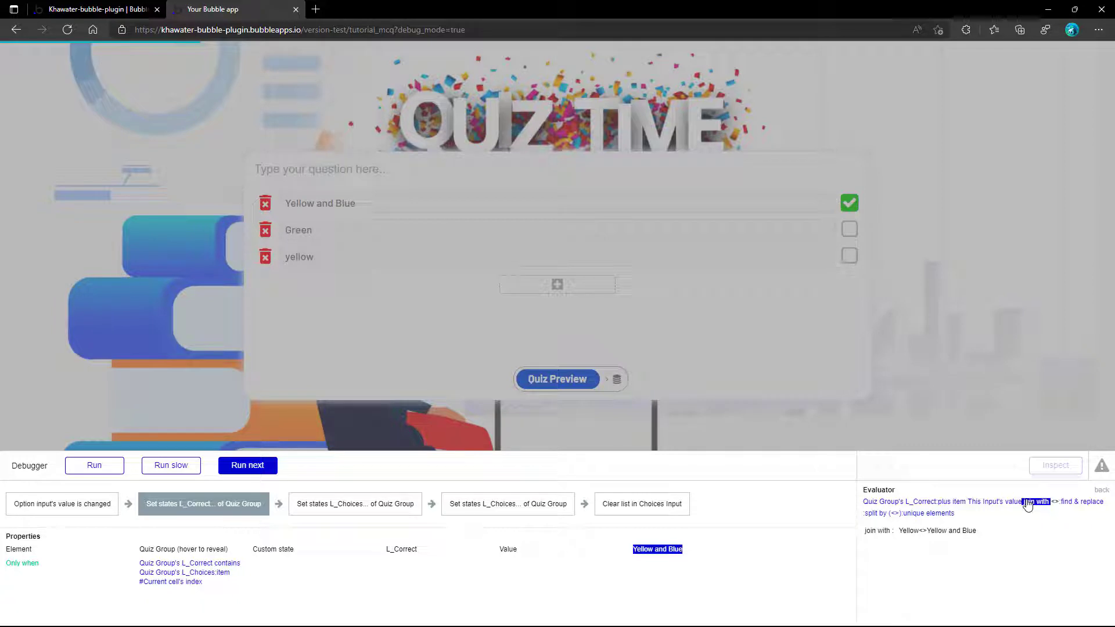
click(1066, 503)
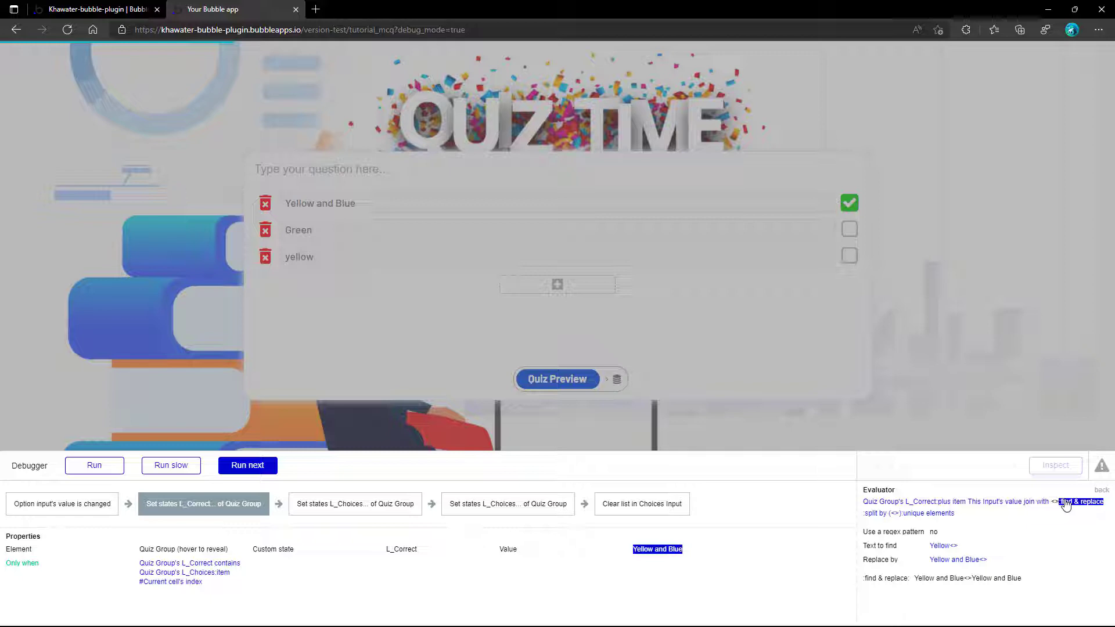
click(886, 515)
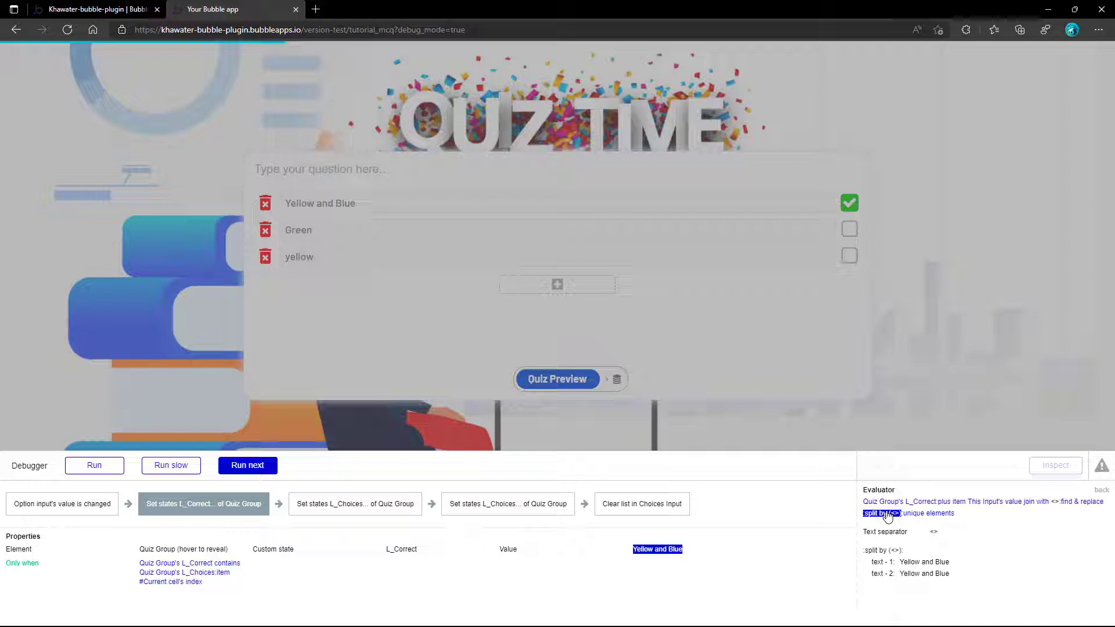
click(925, 516)
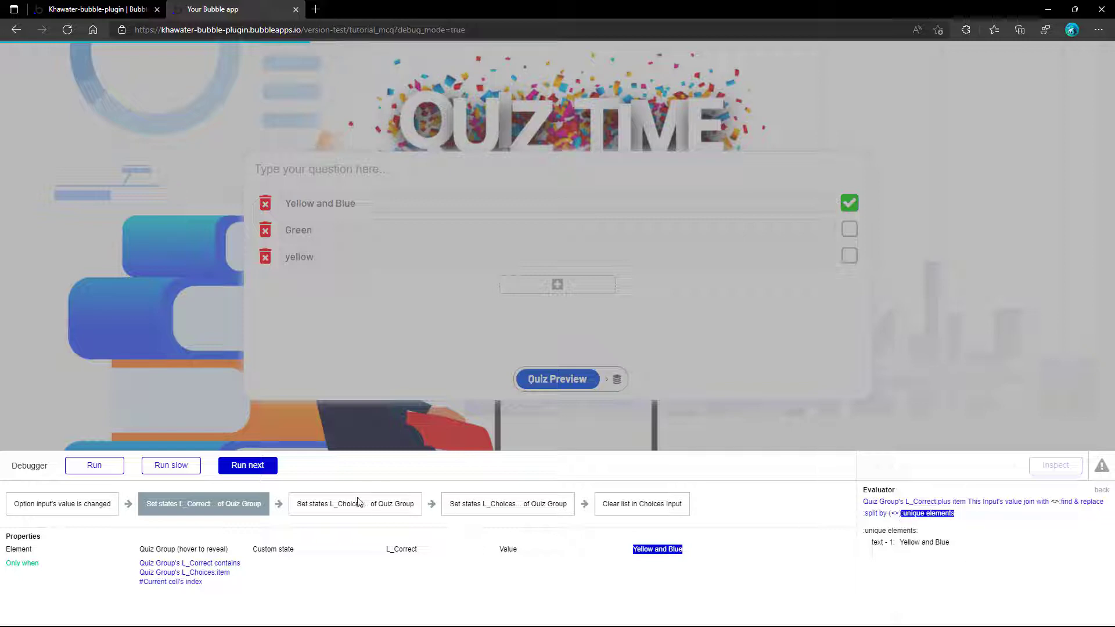
- Advance to the second L_Choices action, inspect each part of its value expression, and run the remaining workflow actions to completion
click(253, 471)
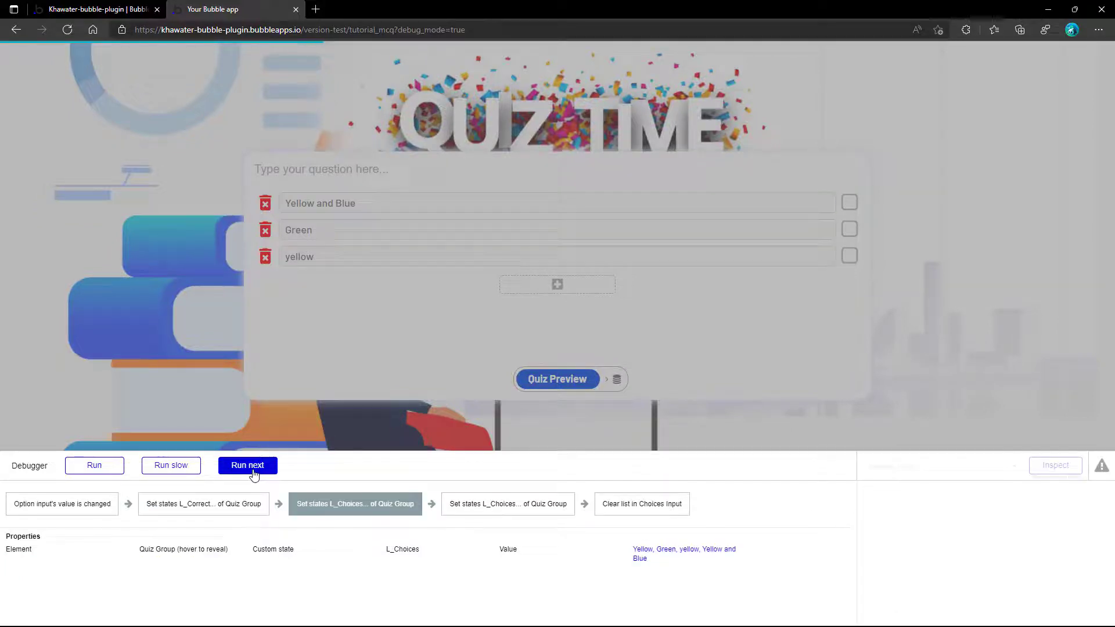
click(253, 470)
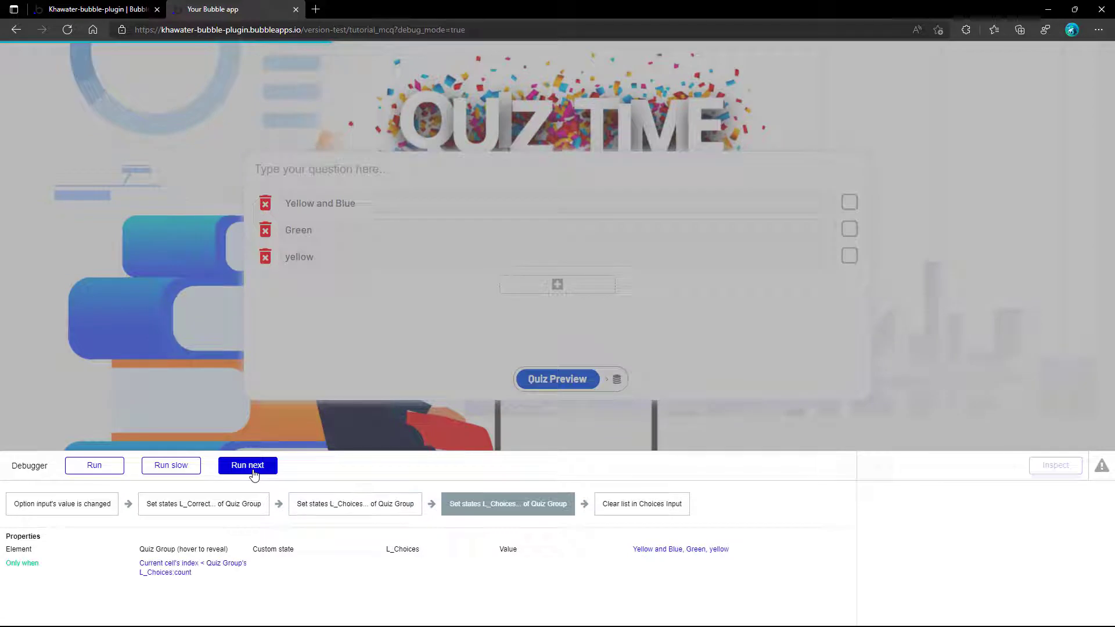
triple_click(705, 550)
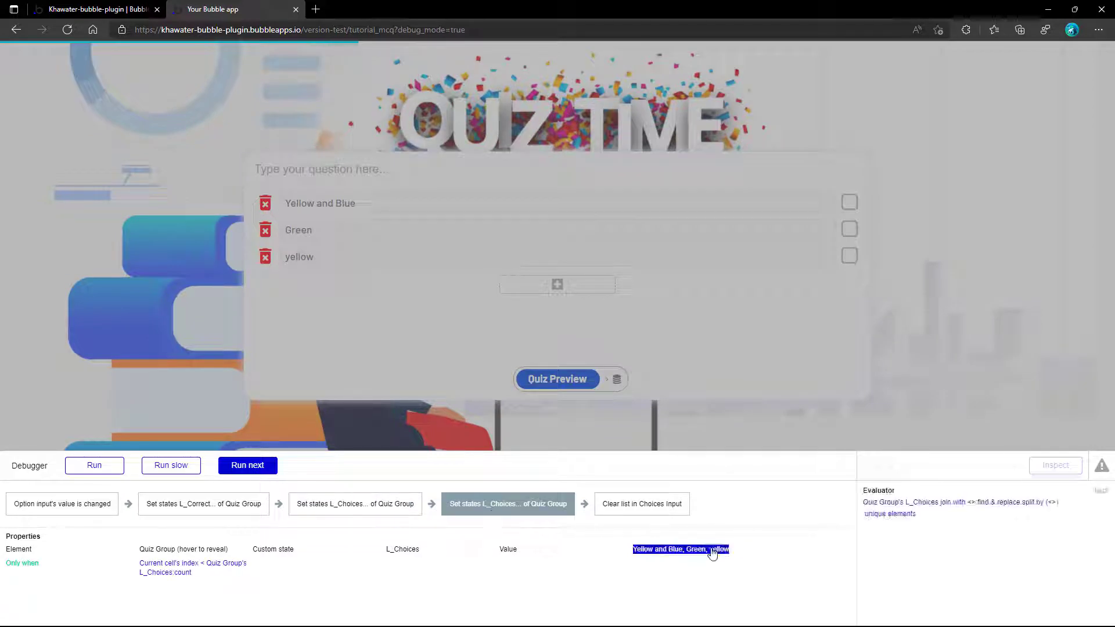
click(945, 503)
click(998, 503)
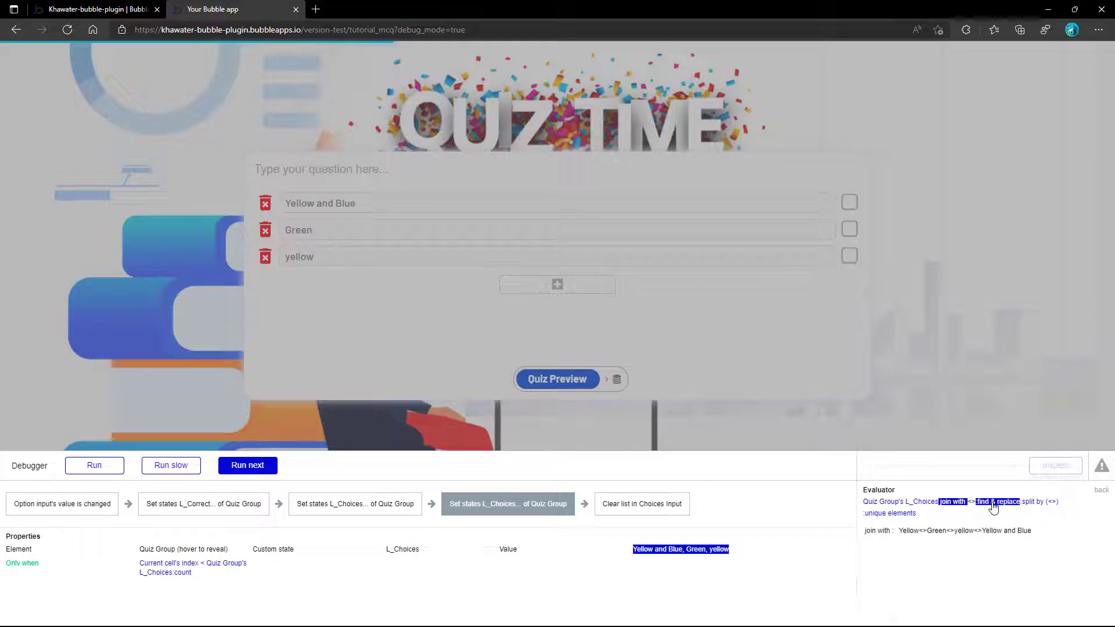
click(1040, 503)
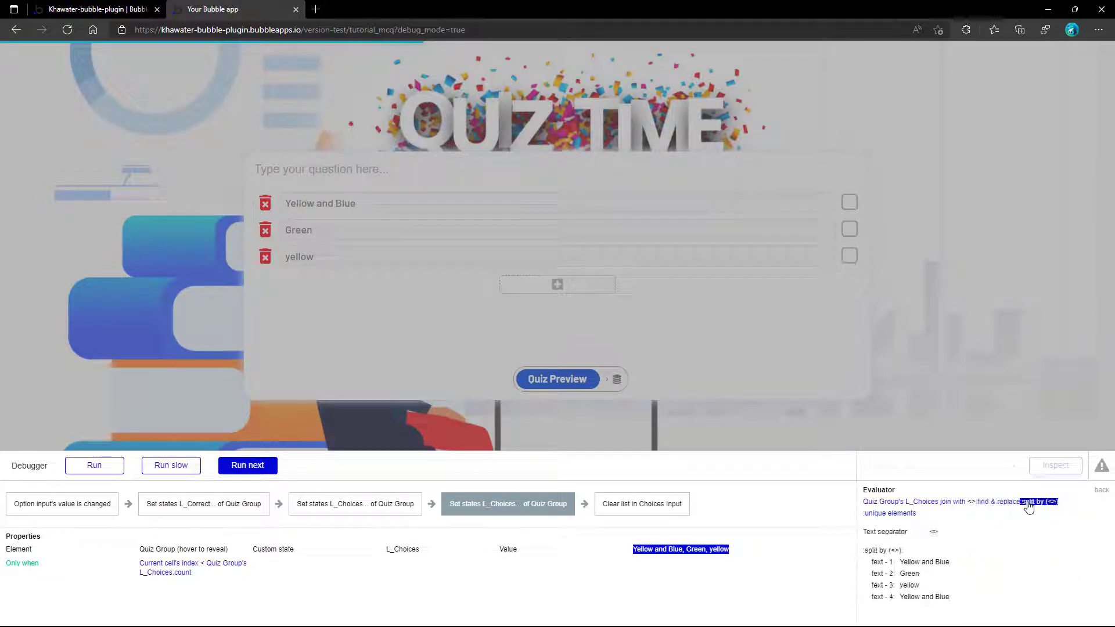
click(908, 513)
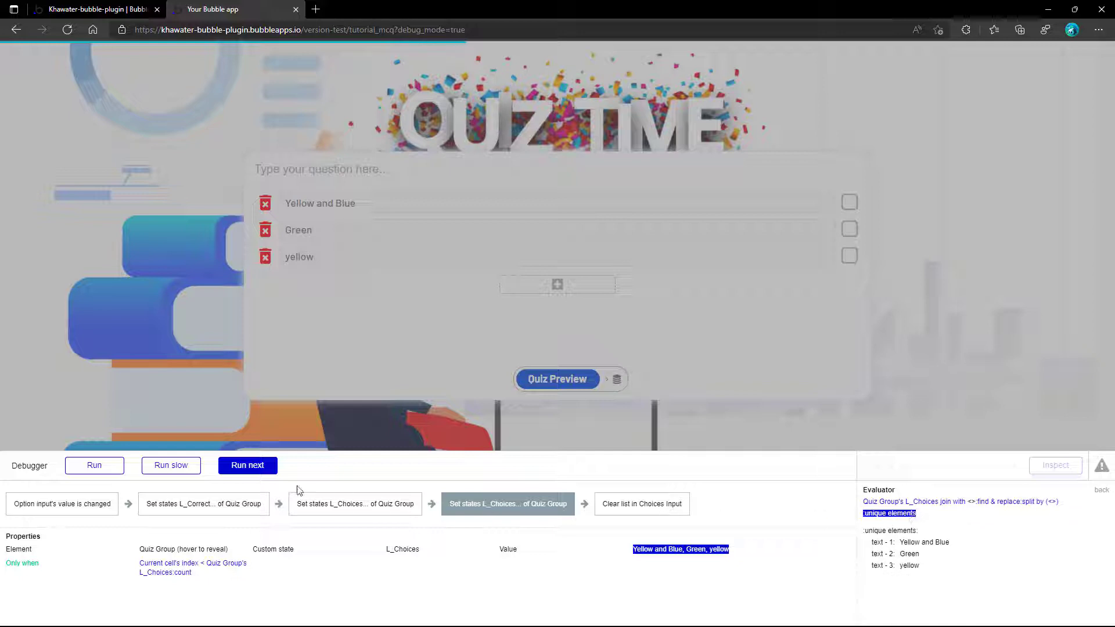
click(247, 465)
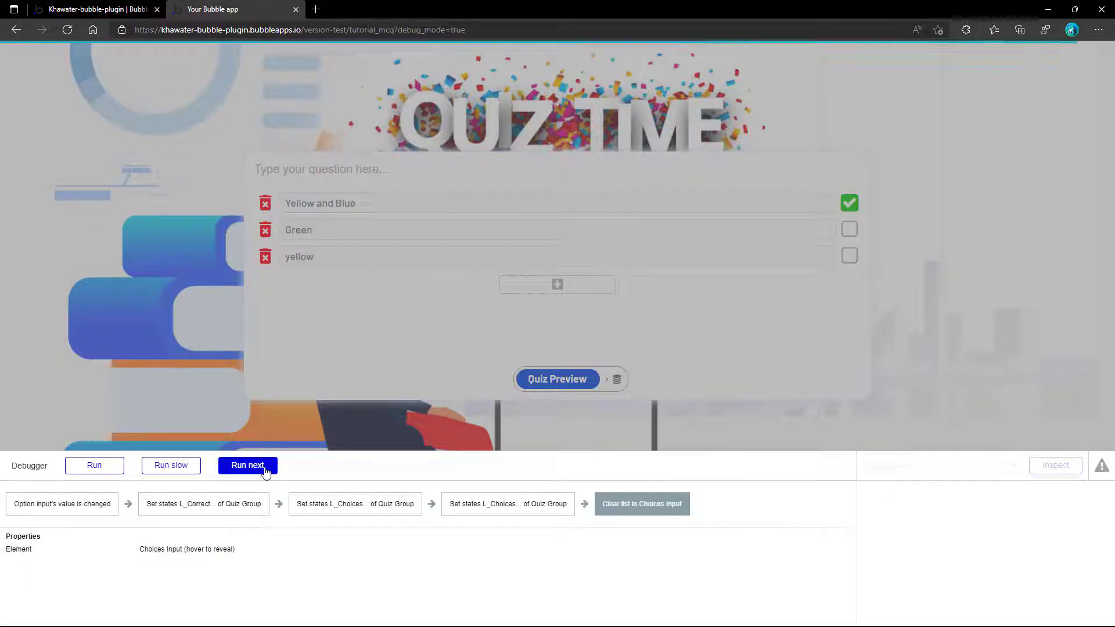
click(265, 470)
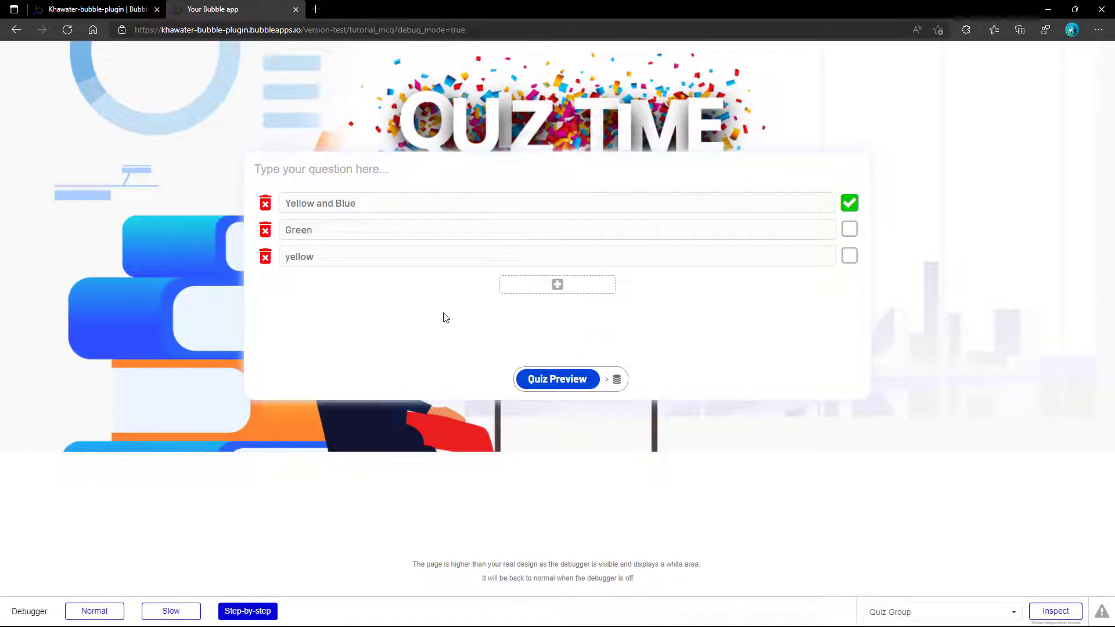
- Delete the "Yellow and Blue" option, running its workflow one action at a time and inspecting the L_Choices and L_Correct value expressions
click(265, 204)
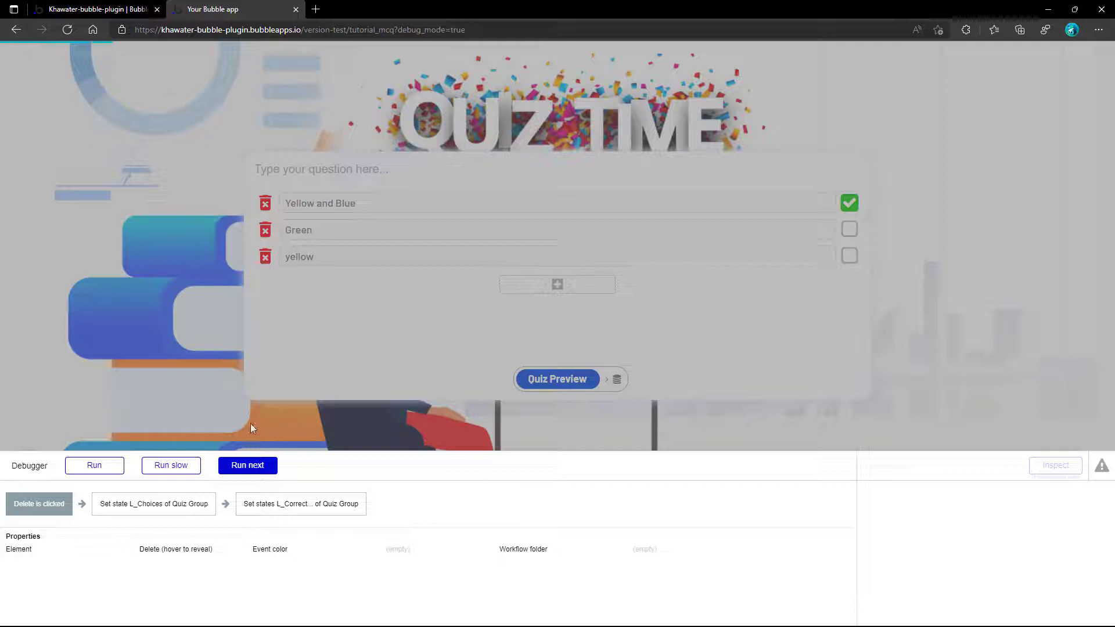
click(248, 464)
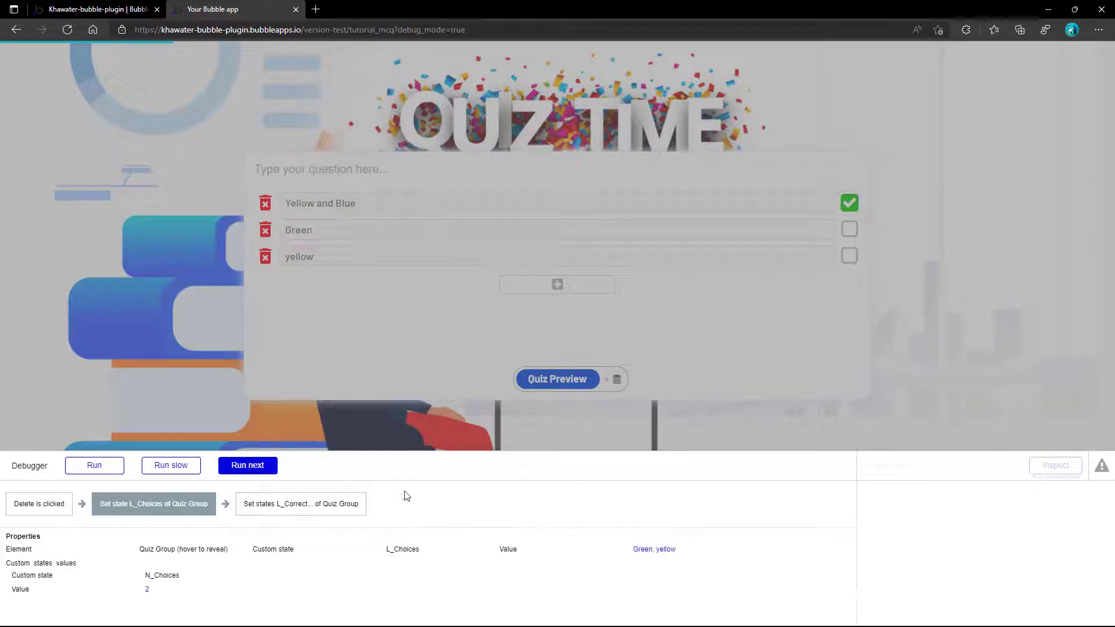
click(660, 550)
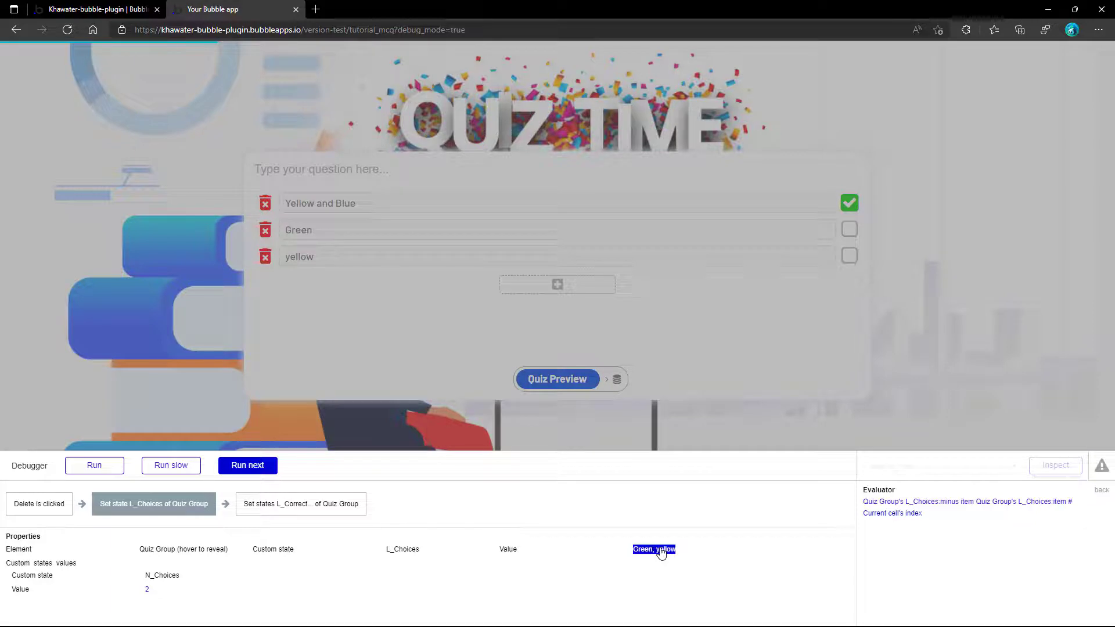
click(272, 472)
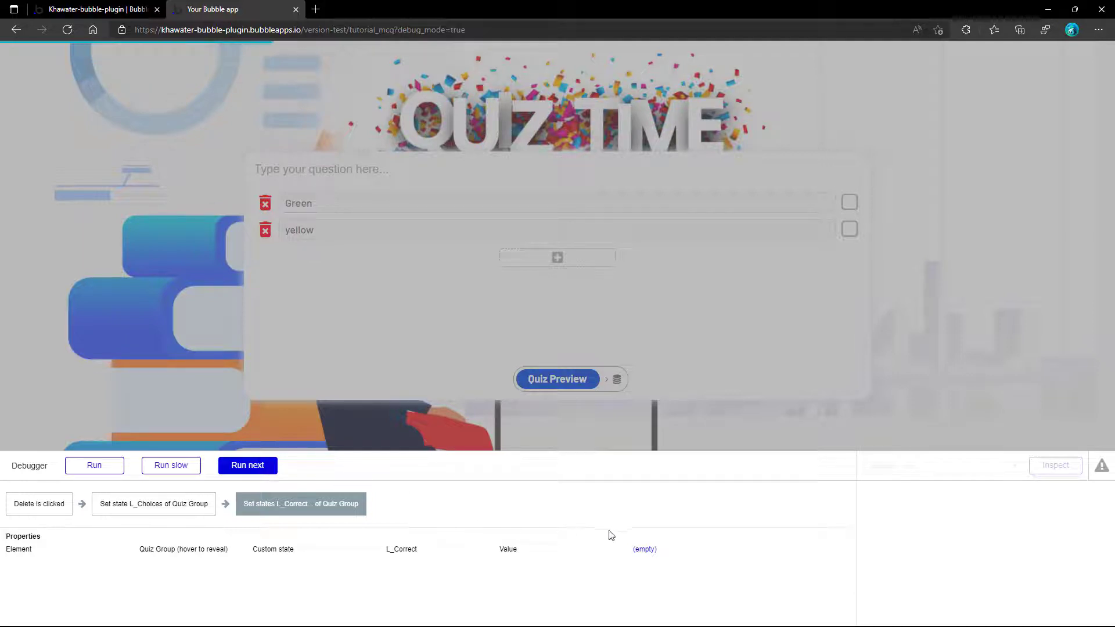
click(645, 550)
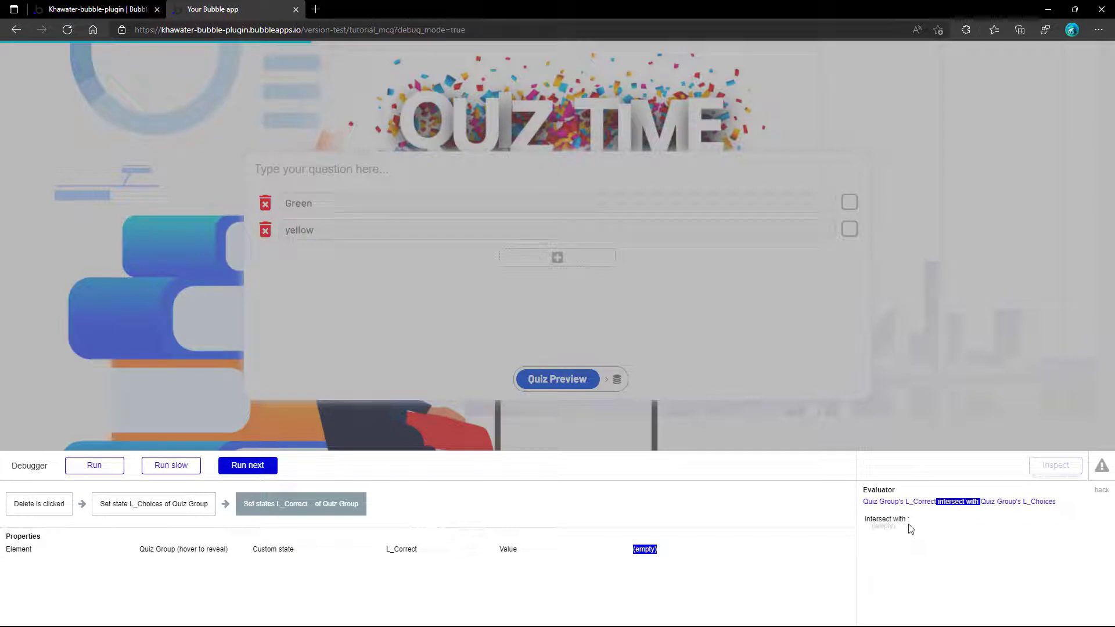
click(224, 468)
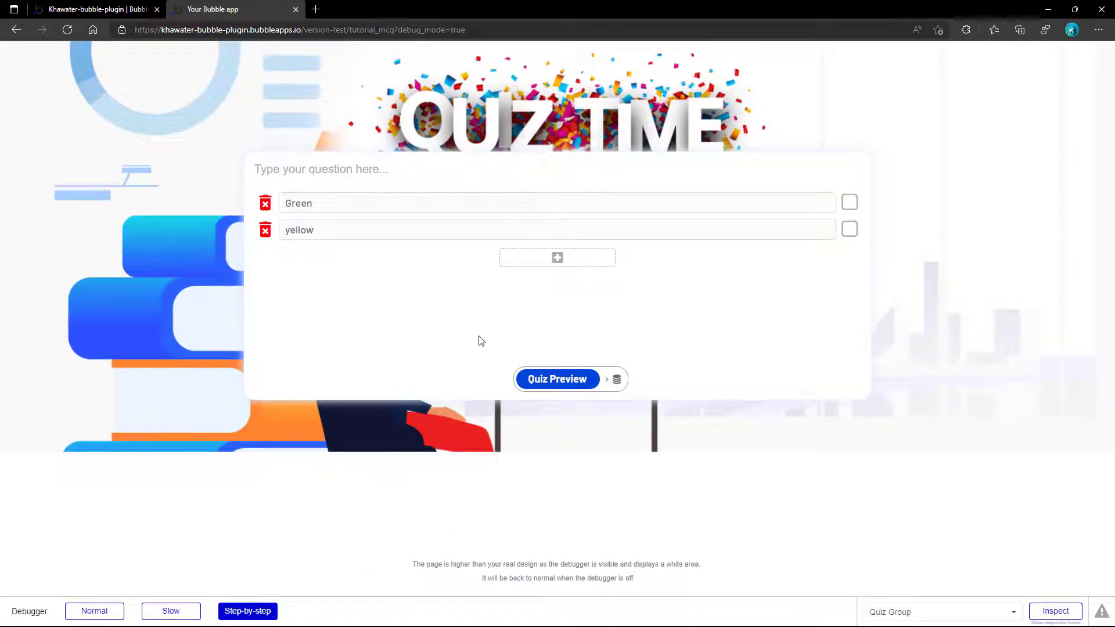
- Add a new empty answer option after "yellow", running its workflow one action at a time
click(552, 257)
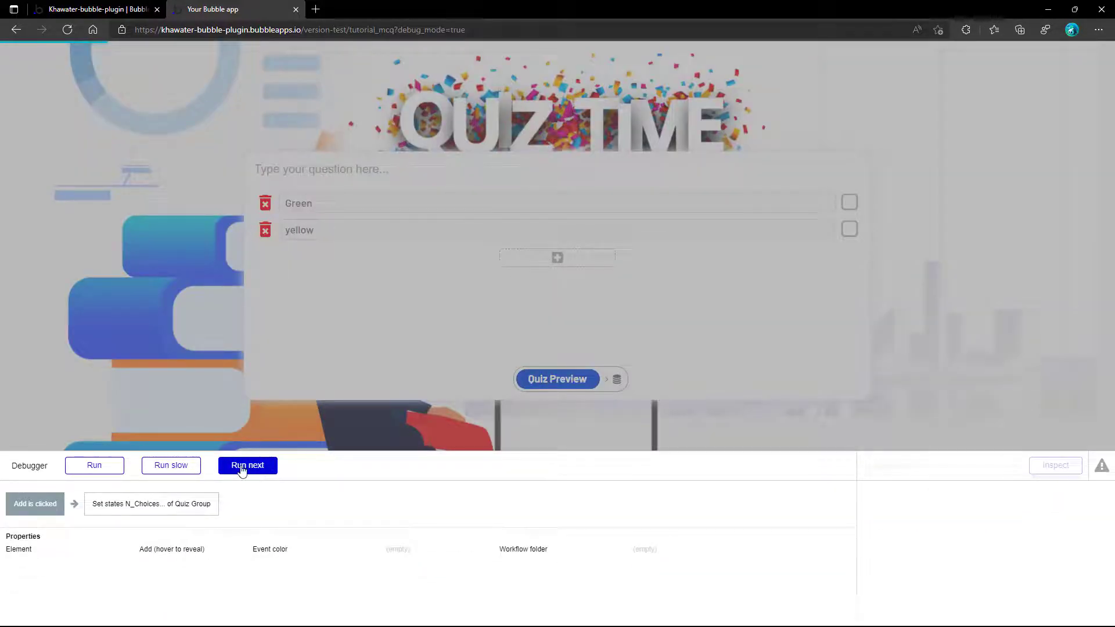
click(243, 467)
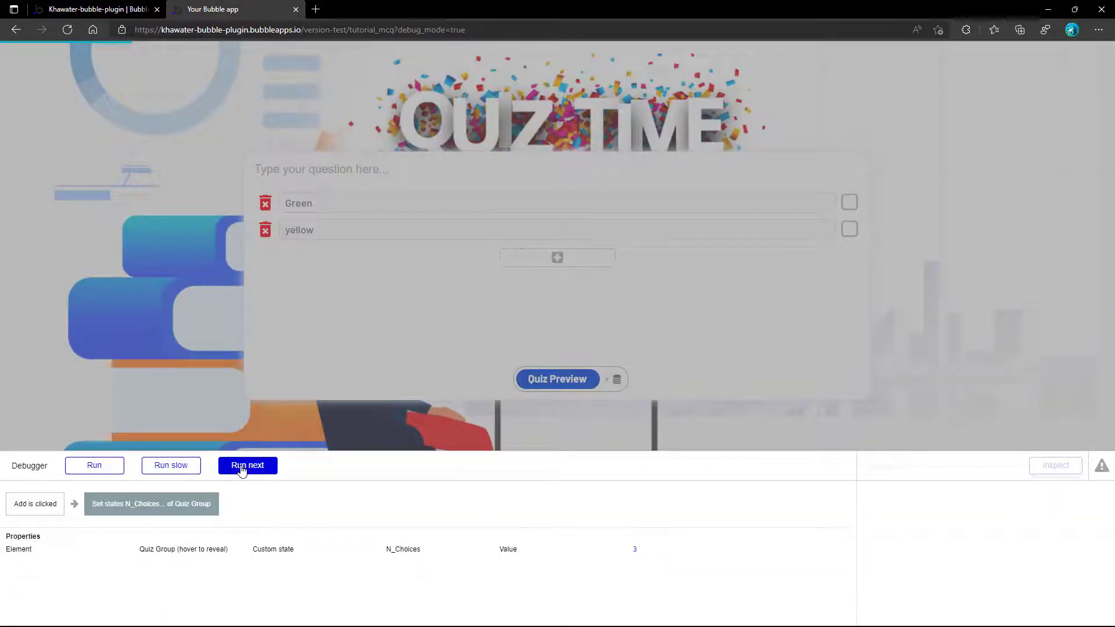
click(242, 468)
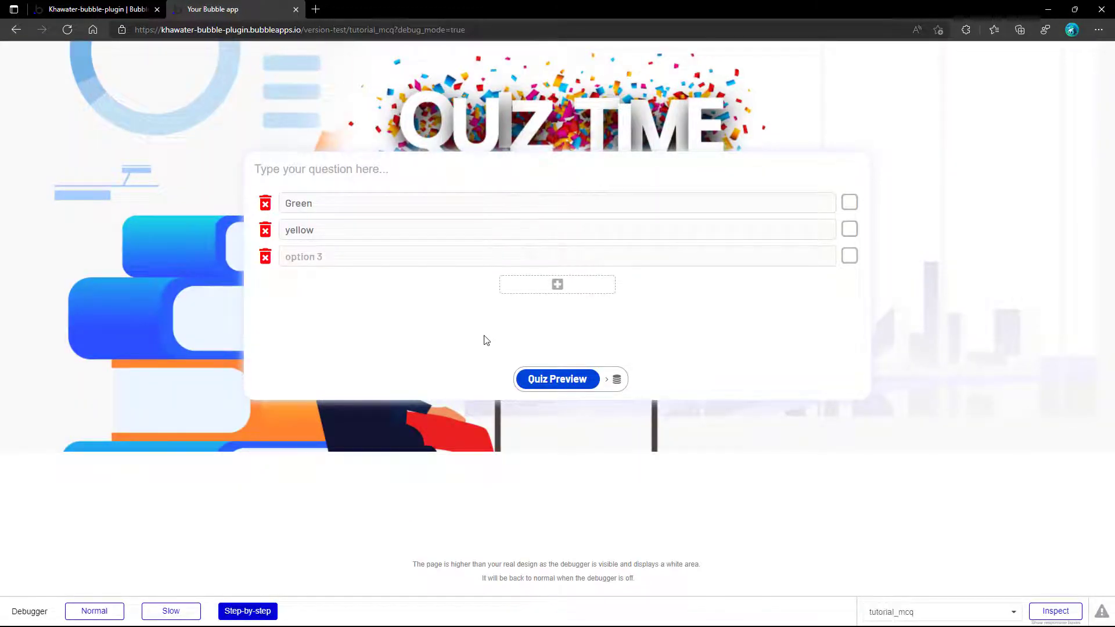
- Switch to the Bubble editor and open the Quiz Preview button's click event for Mode 1 with a non-empty question
click(107, 11)
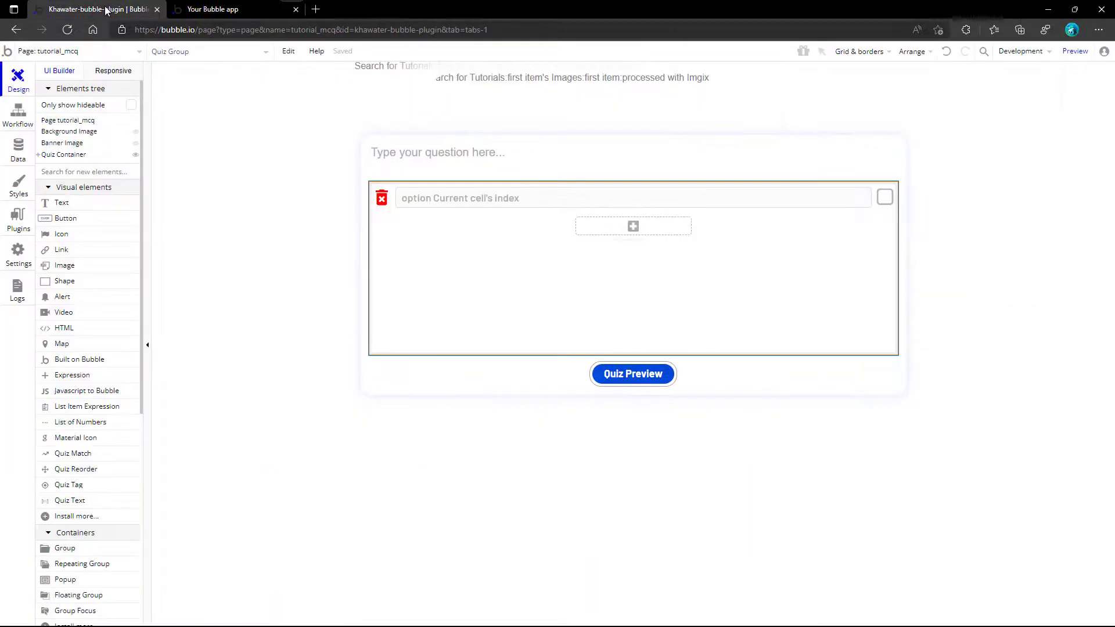
double_click(605, 369)
click(467, 271)
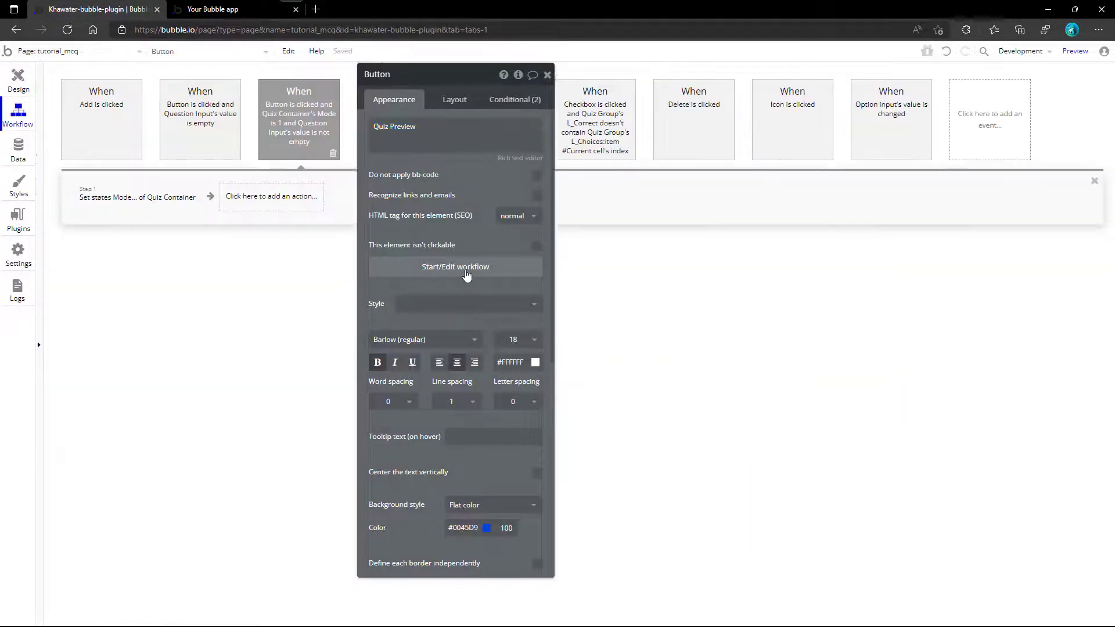
click(304, 111)
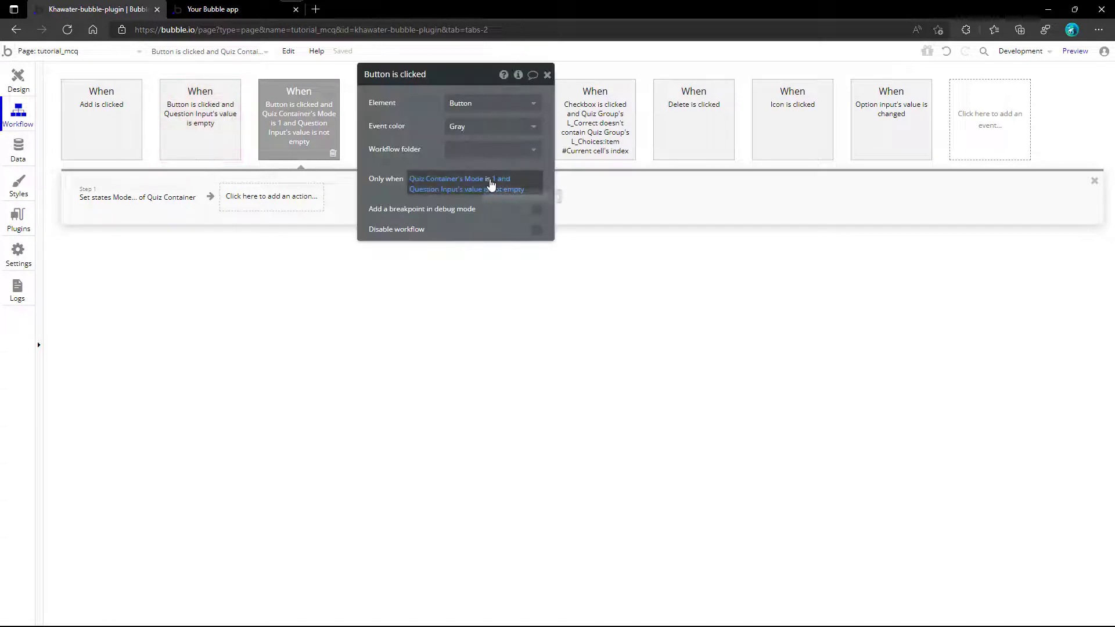
- Extend the event's Only when condition with "and Quiz Group's L_Choices:count is Quiz Group's N_Choices"
click(522, 193)
click(423, 200)
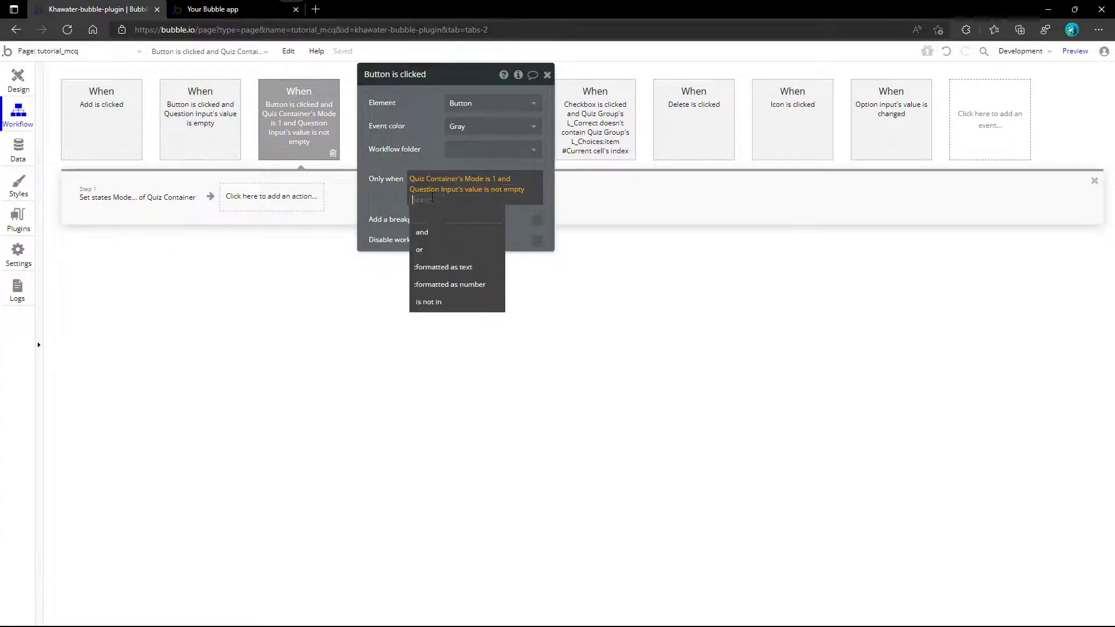
click(430, 235)
text(qui)
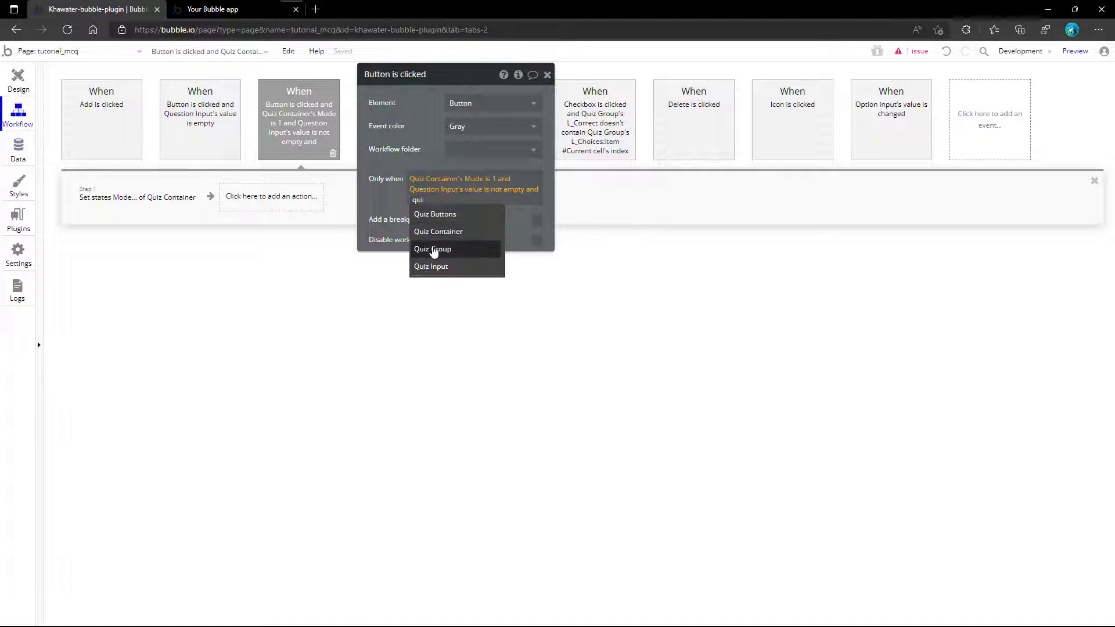
click(434, 250)
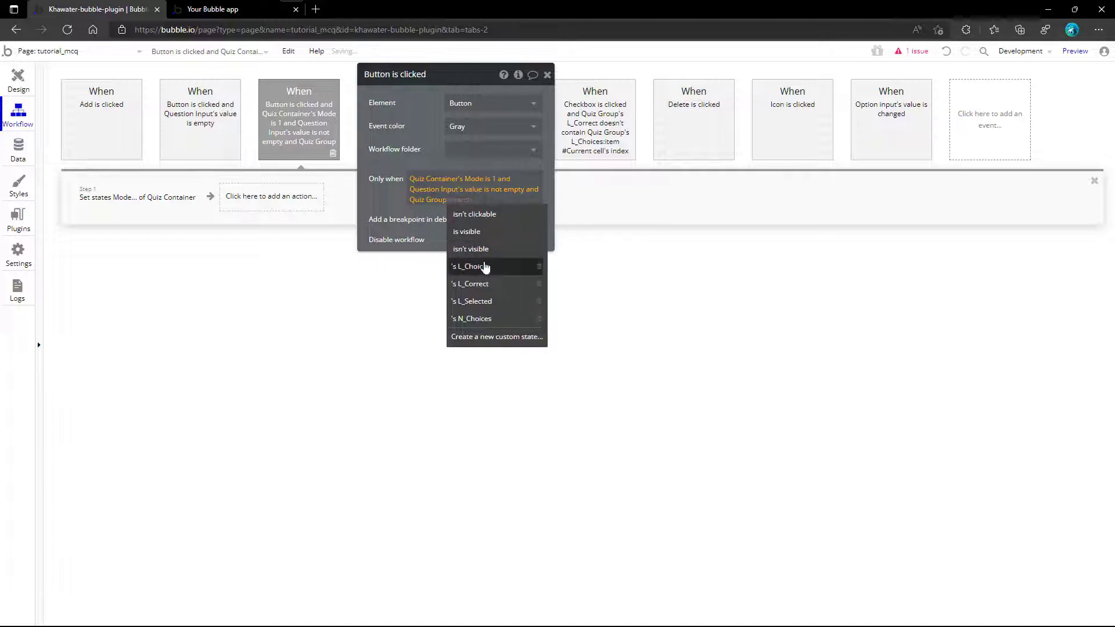
click(485, 266)
click(509, 222)
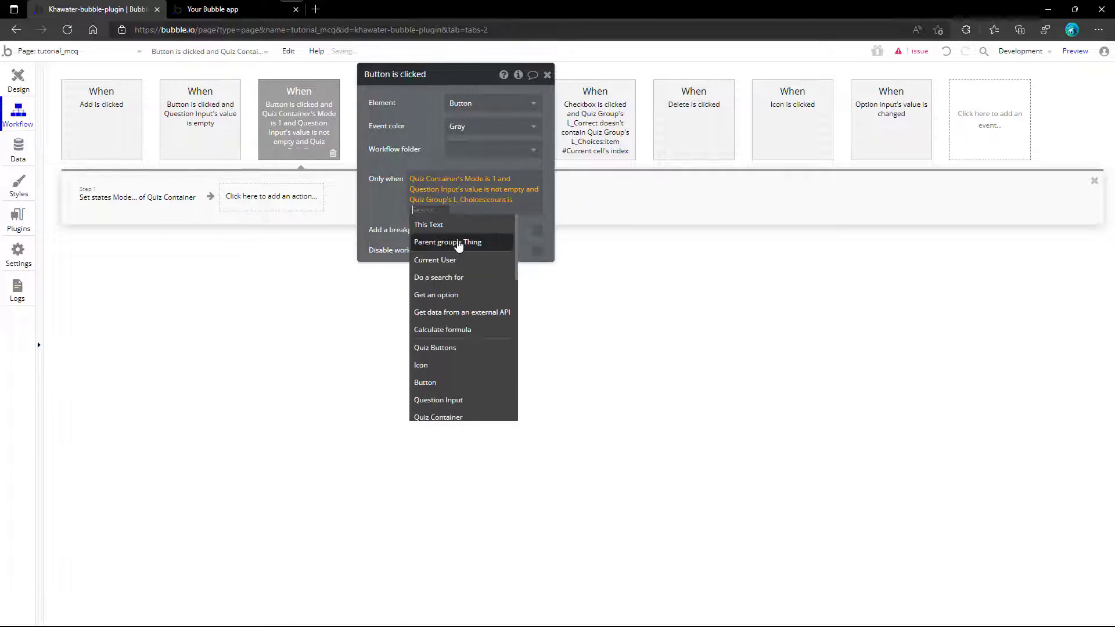
text(qui)
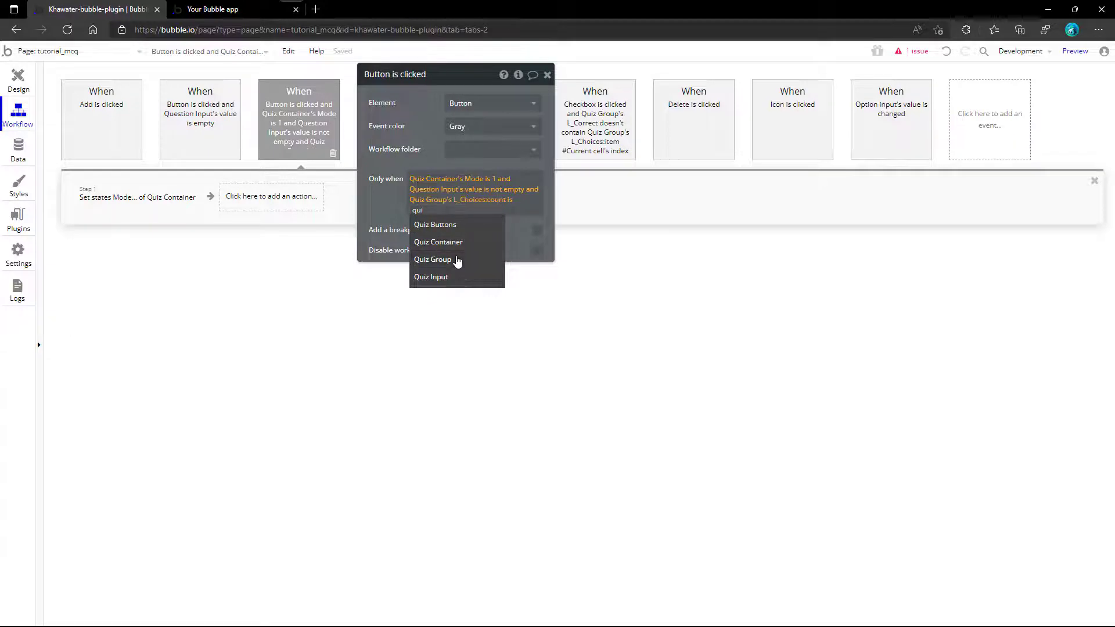
click(456, 259)
click(465, 330)
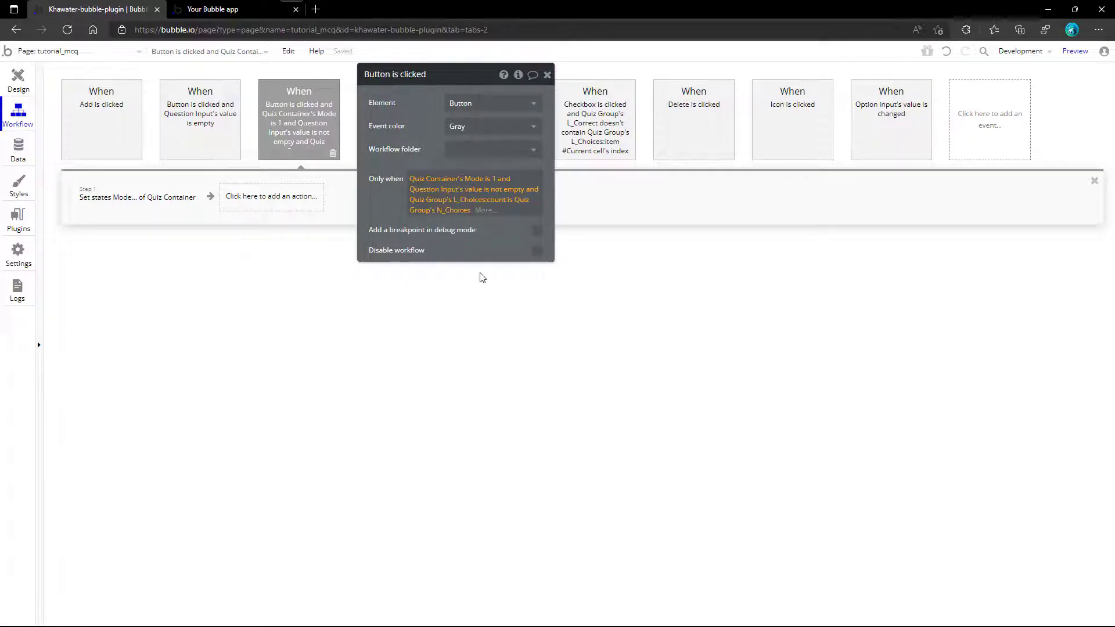
- Add "and Quiz Group's L_Correct:count is not 0" to the same event condition and close its properties
click(486, 211)
click(489, 245)
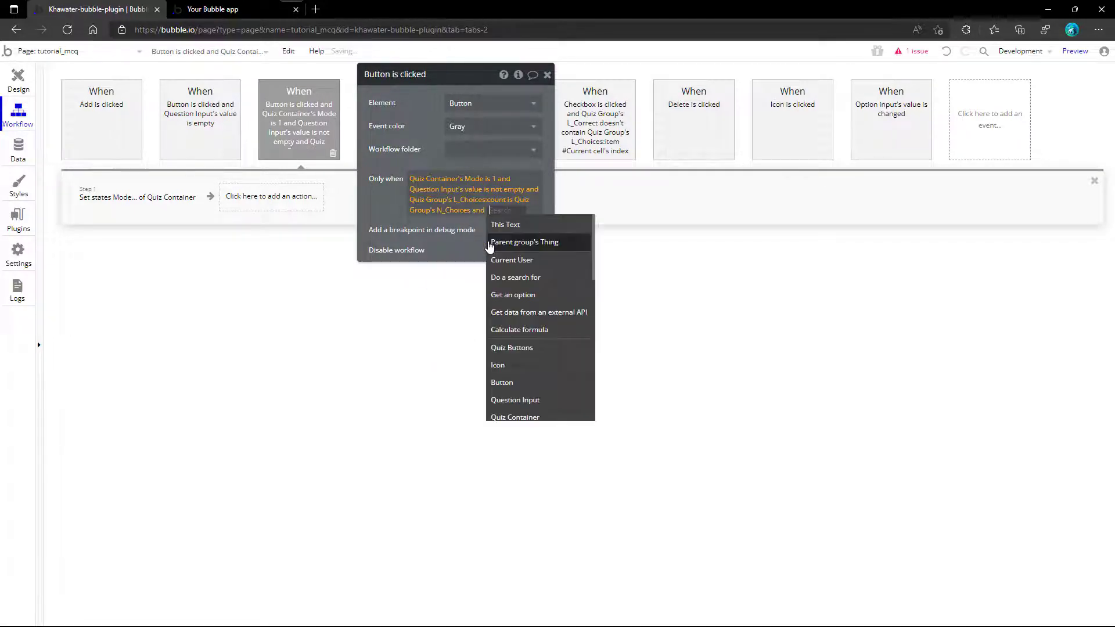
text(qui)
click(498, 259)
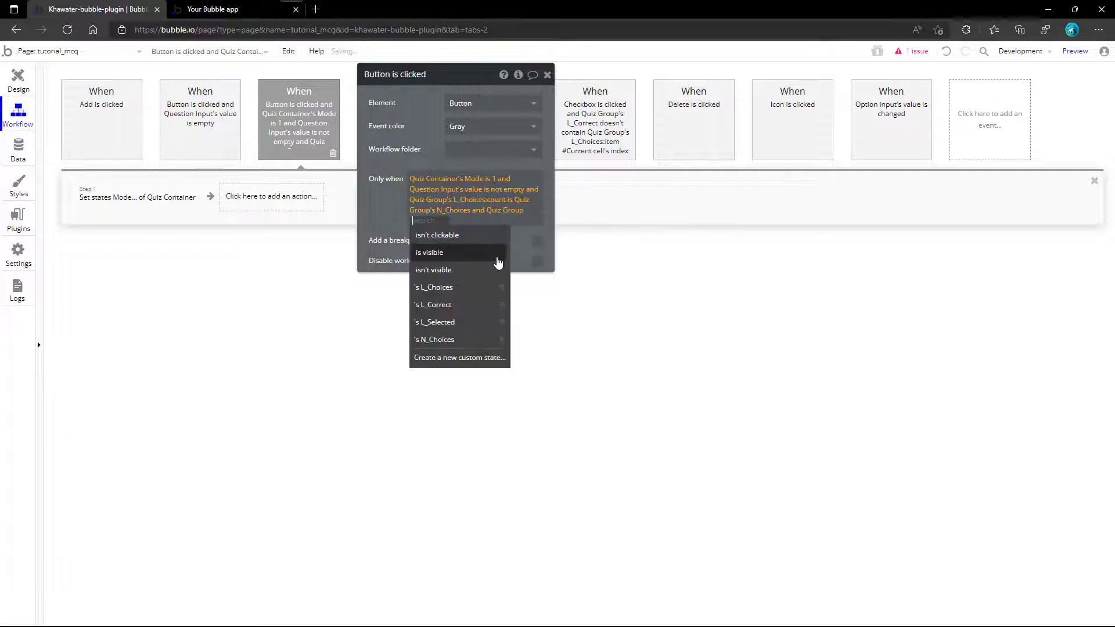
click(476, 304)
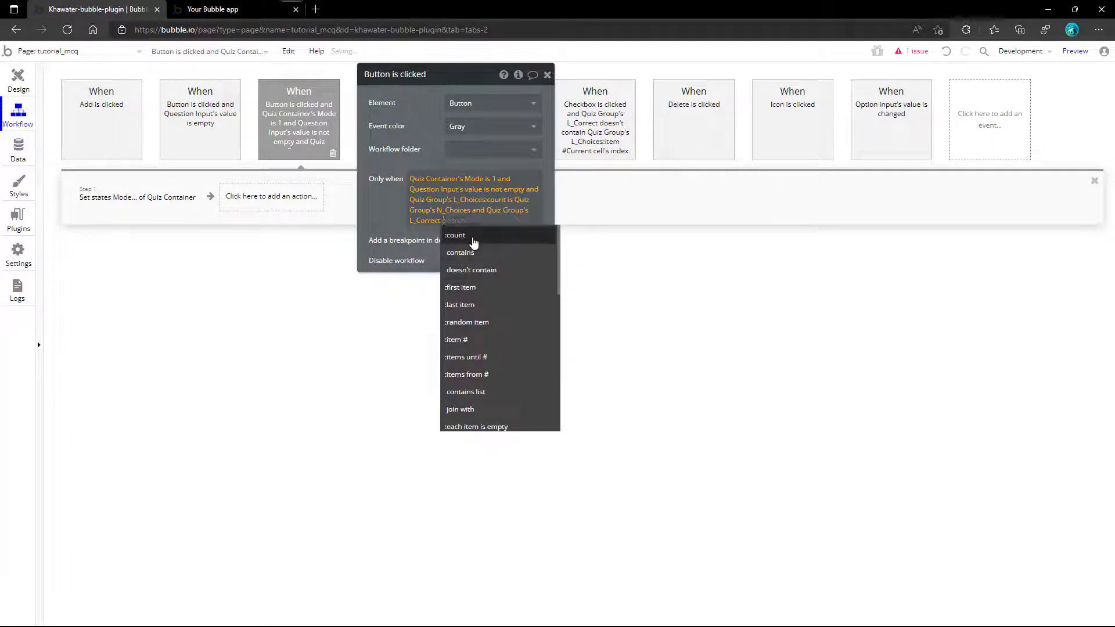
click(473, 242)
click(475, 270)
text(0)
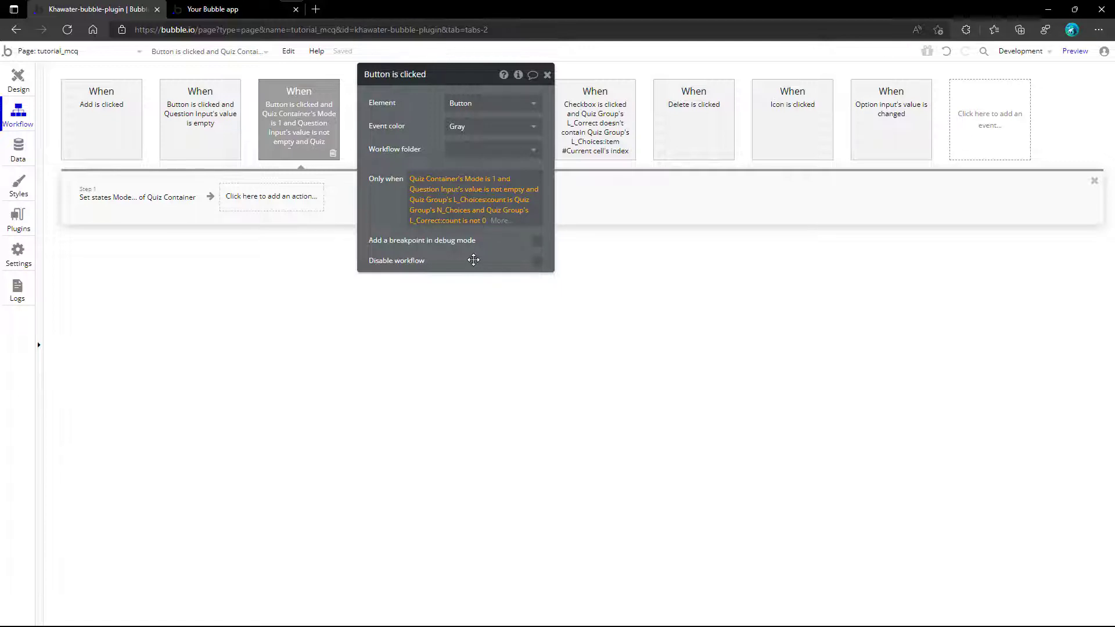
click(547, 75)
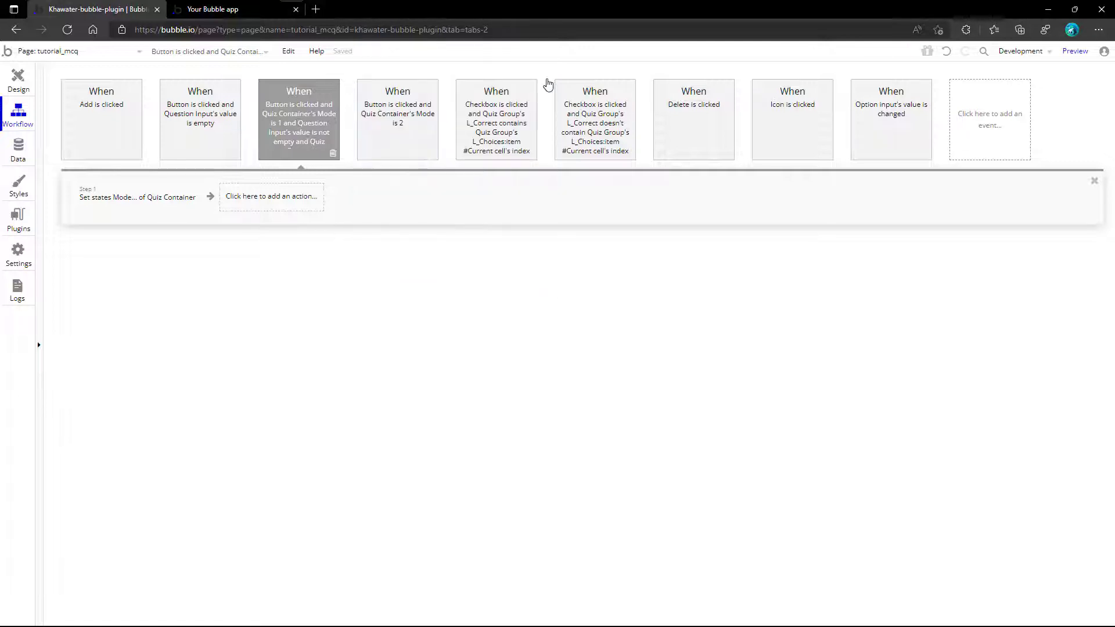
- Extend the empty-question button event's condition with "or Quiz Group's L_Choices:count is not Quiz Group's N_Choices"
click(219, 128)
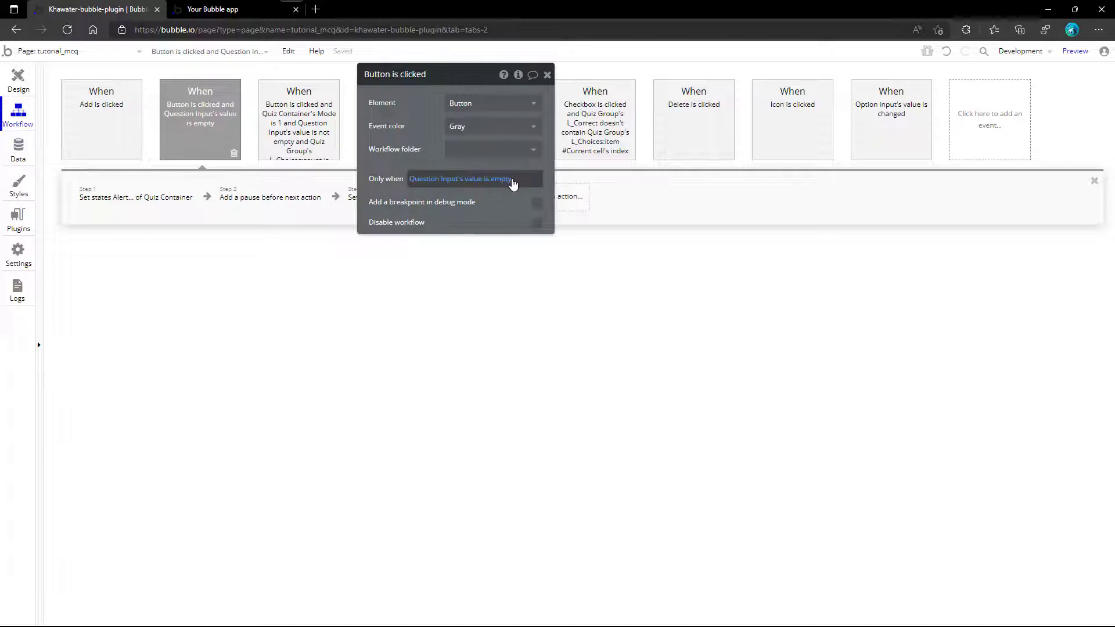
click(510, 179)
click(434, 192)
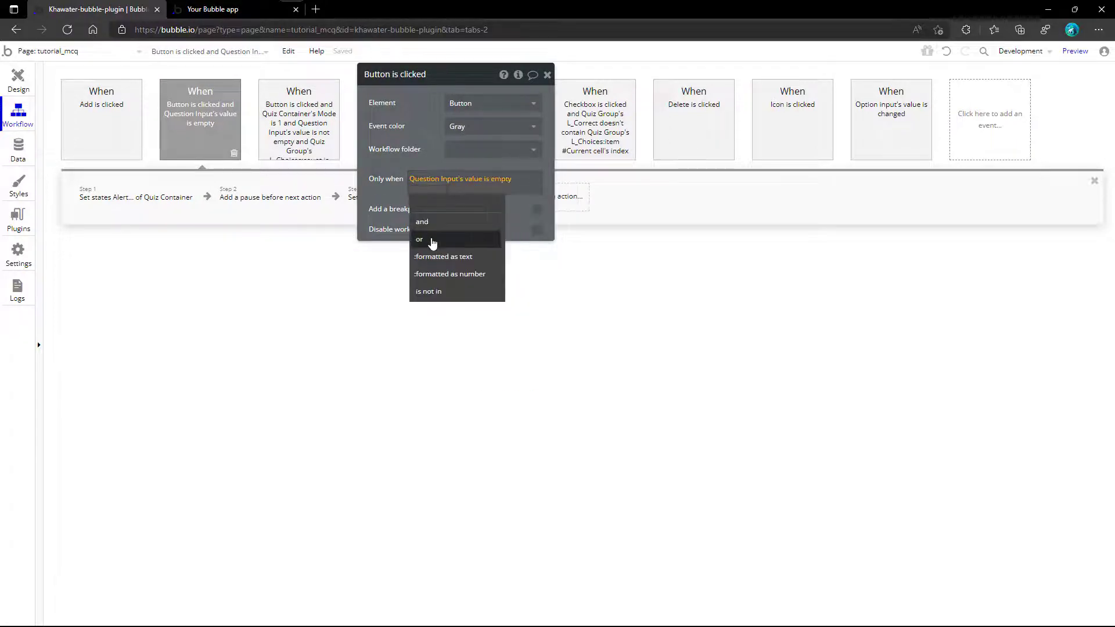
click(429, 241)
text(qui)
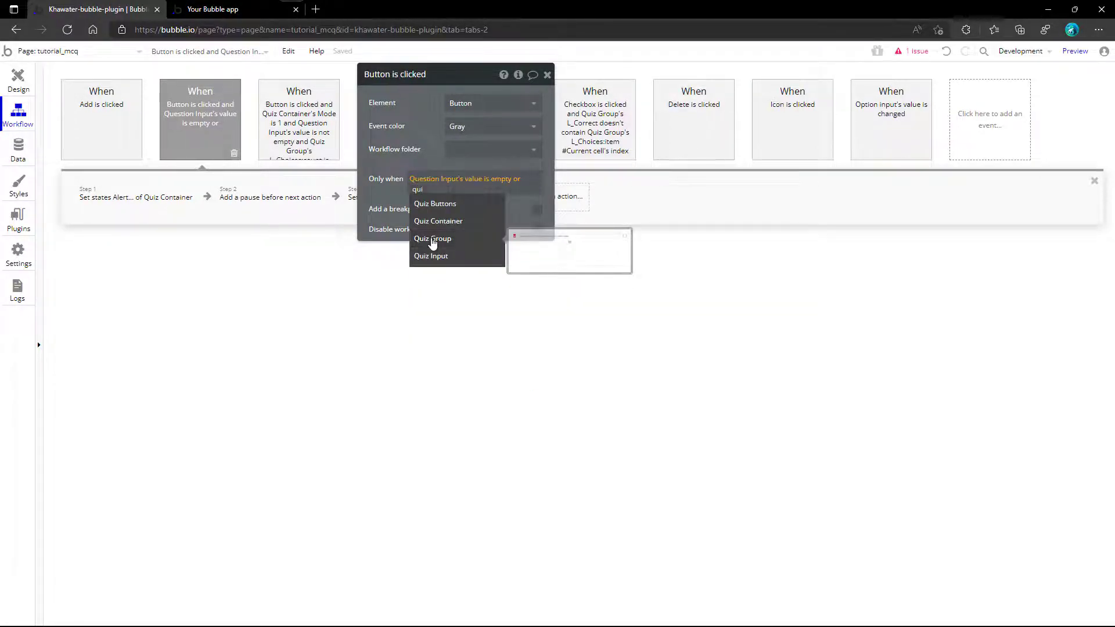
click(434, 257)
click(482, 257)
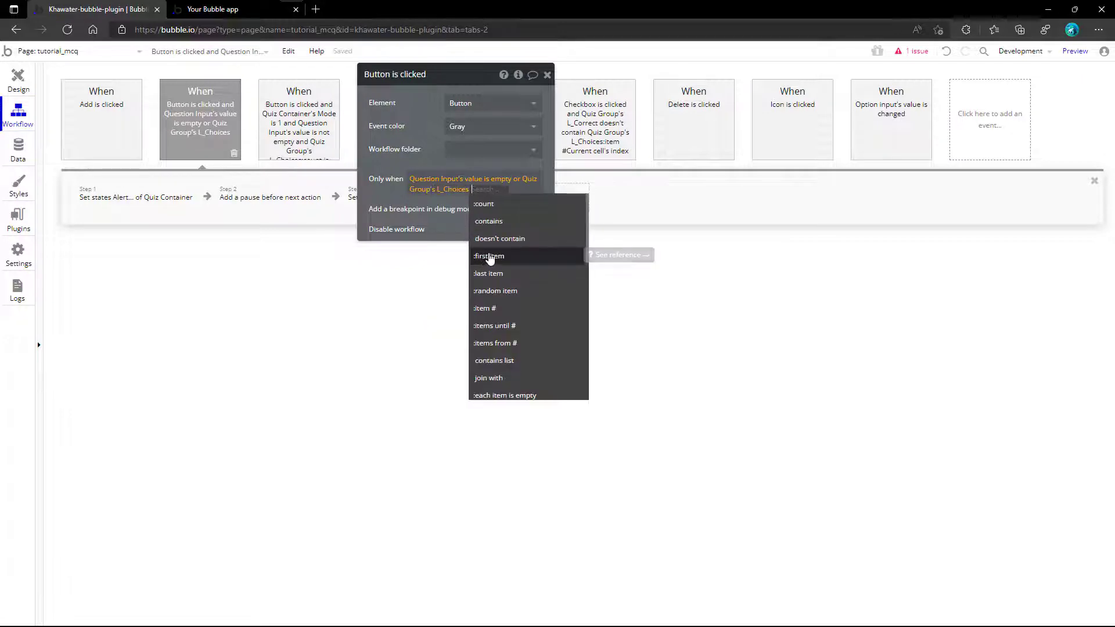
click(490, 211)
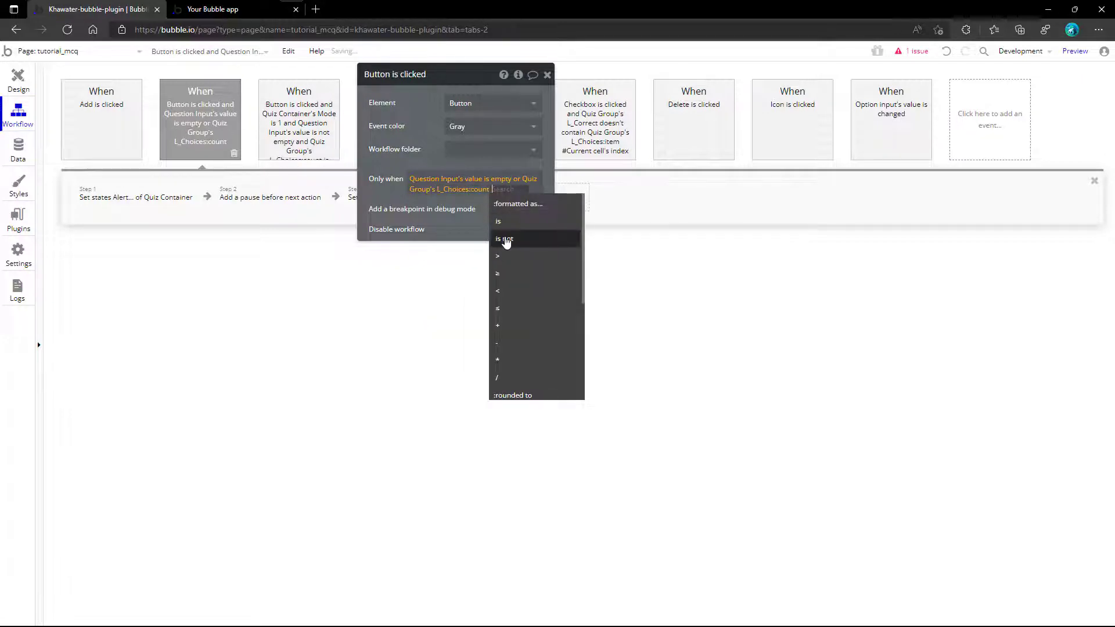
click(505, 241)
text(qui)
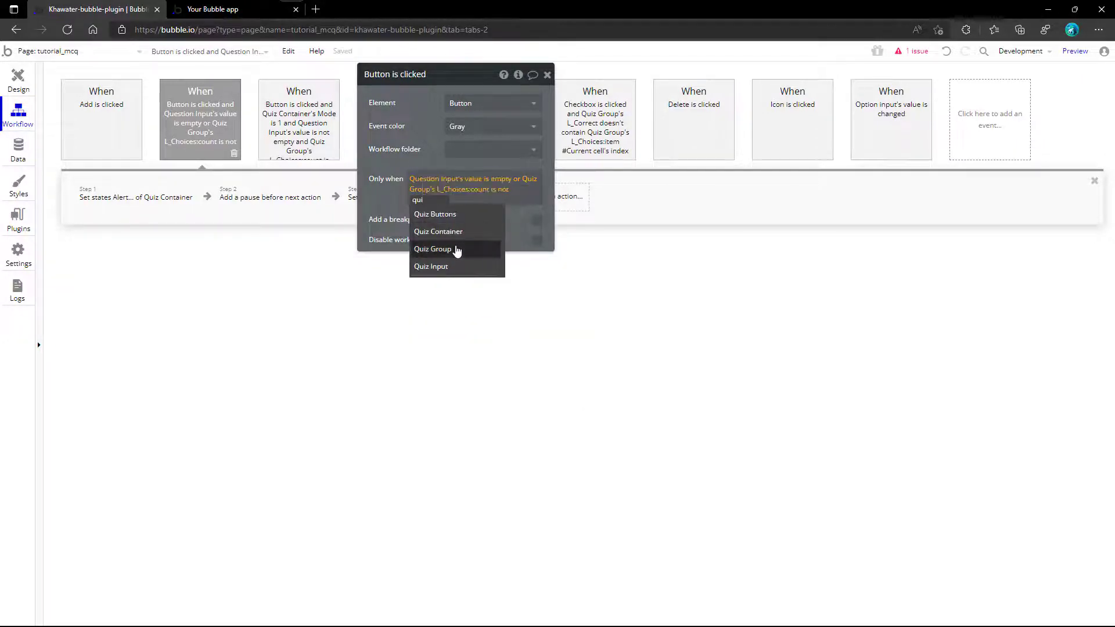
click(456, 250)
click(468, 319)
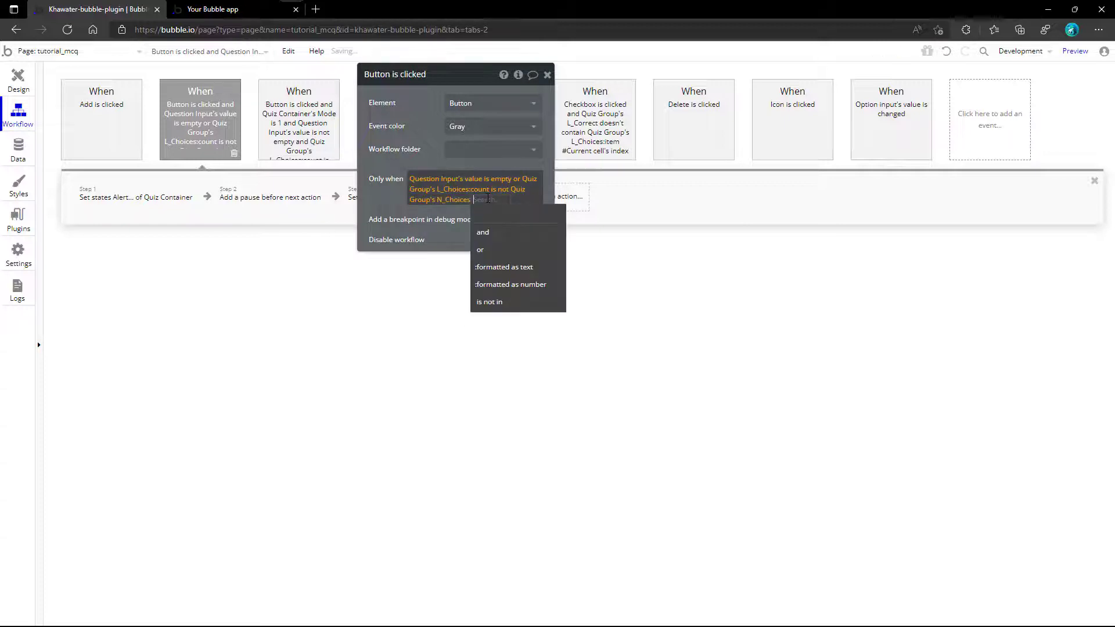
- Add "or Quiz Group's L_Correct:count is 0" to the empty-question event's condition and close its properties
click(487, 239)
text(qui)
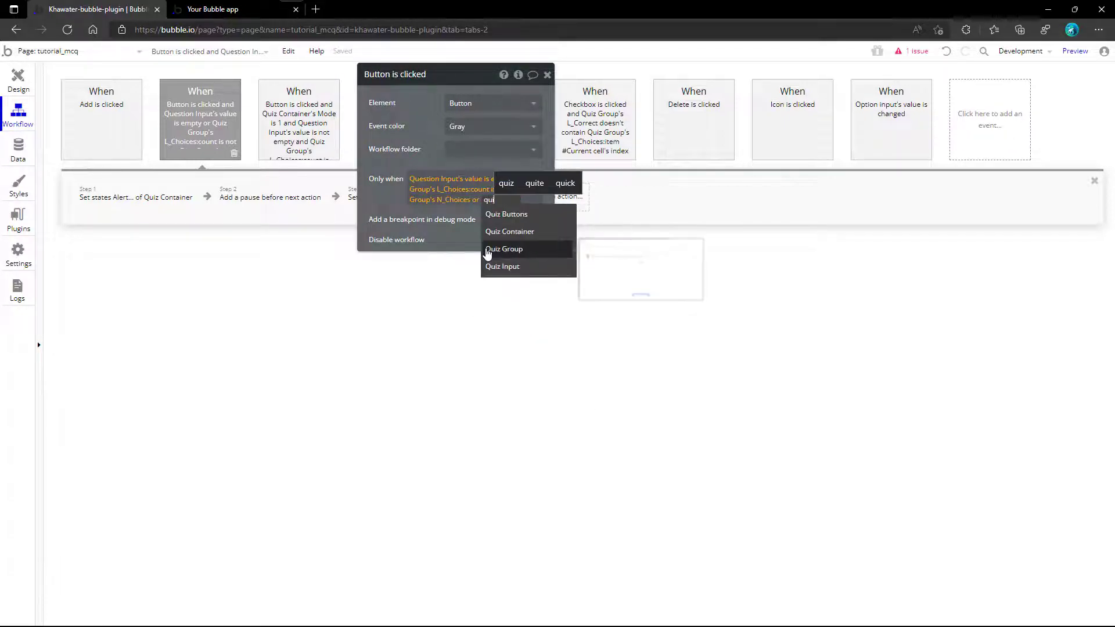
click(486, 251)
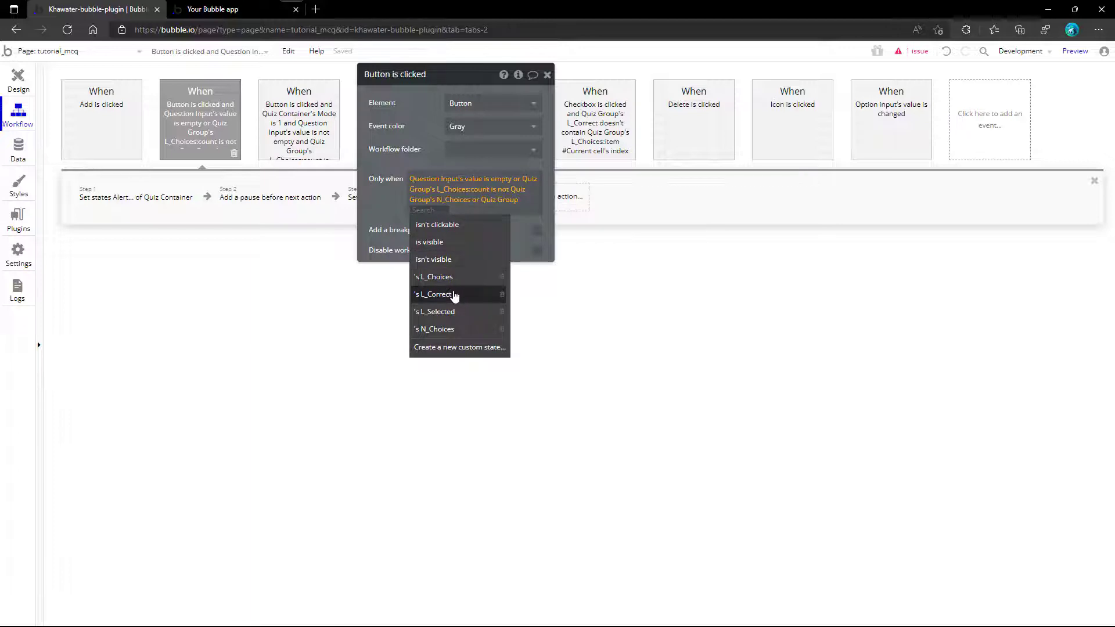
click(470, 294)
click(471, 232)
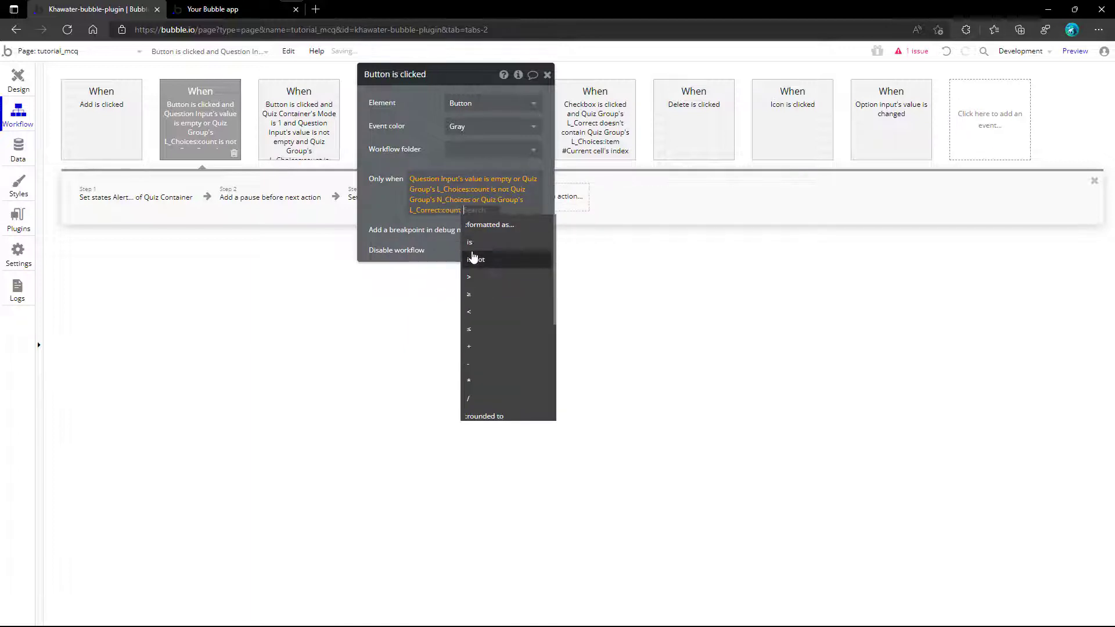
click(473, 248)
text(0)
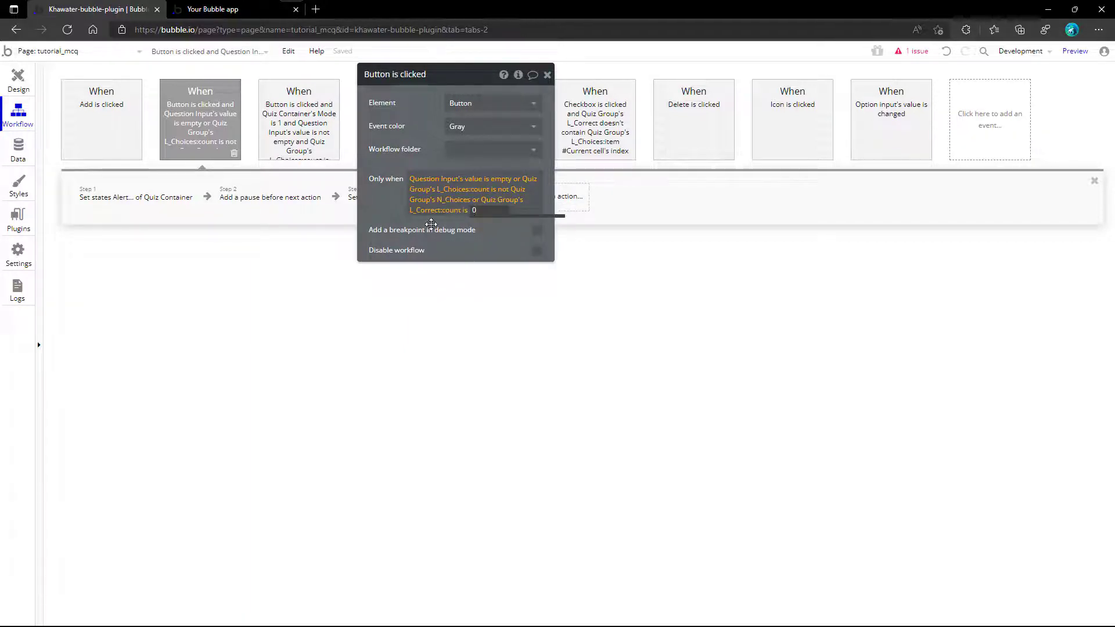
click(430, 224)
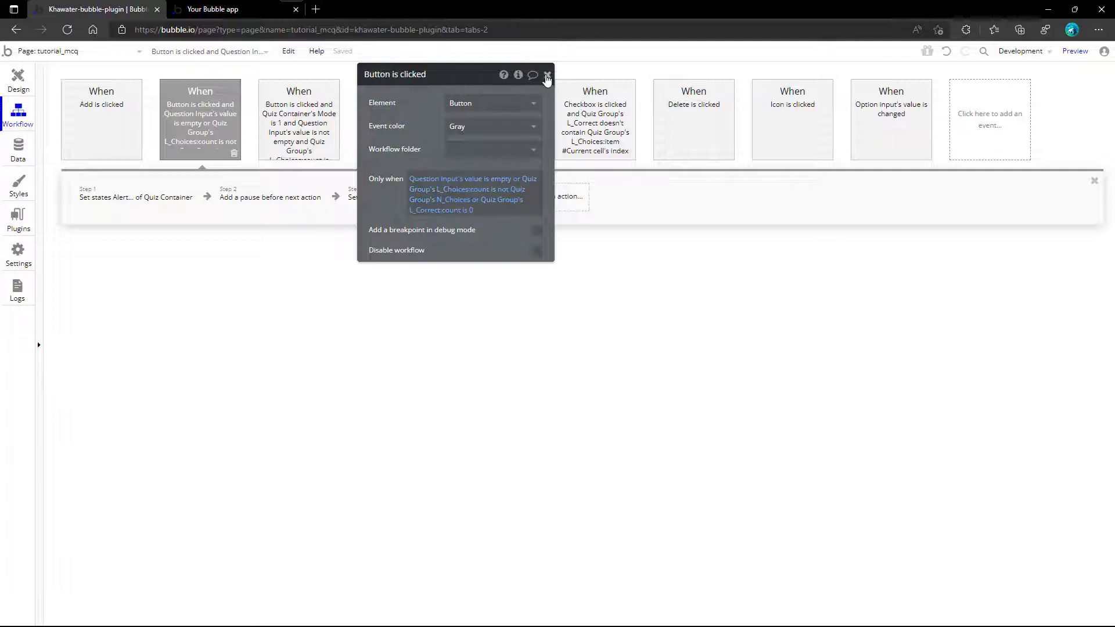
click(547, 76)
- In the page design, set the option input's hovered-condition border color to #E0EAFF
click(24, 85)
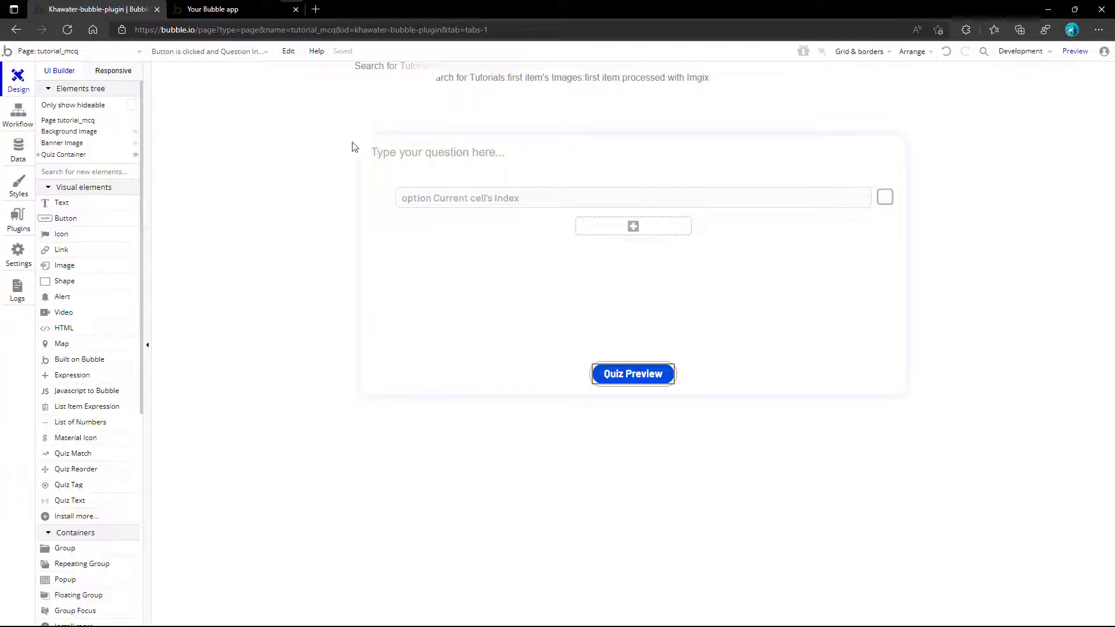
click(570, 199)
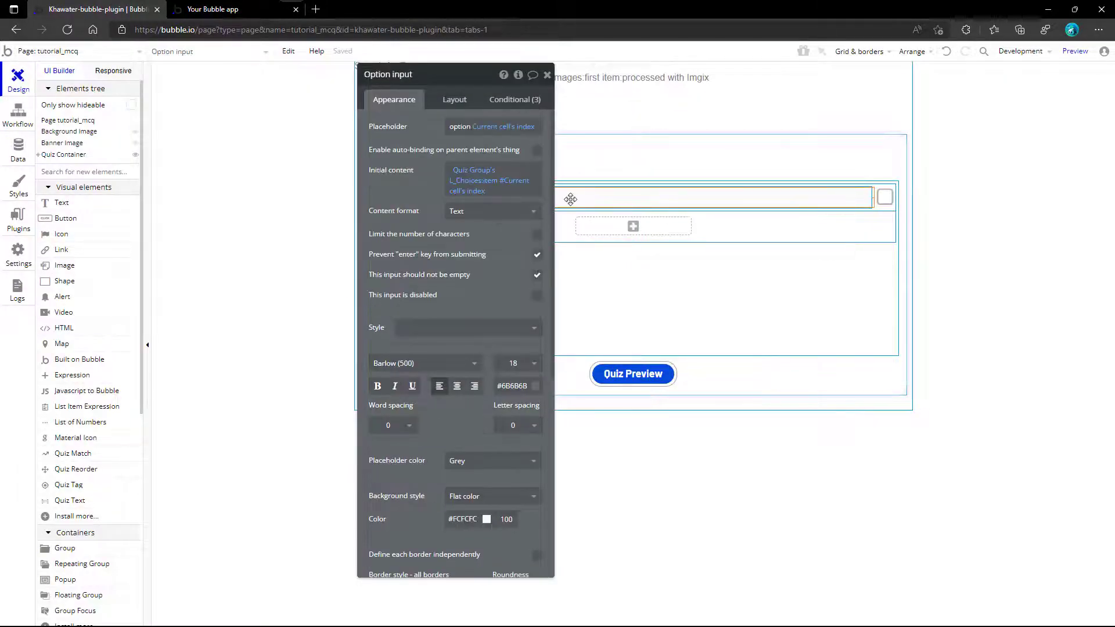
click(513, 101)
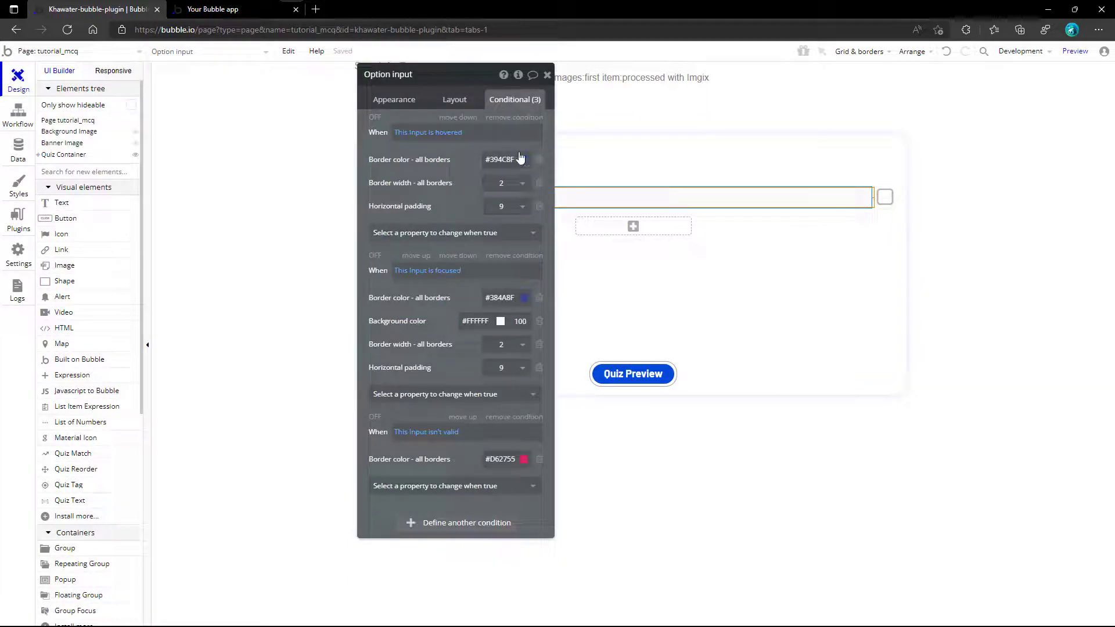
click(521, 159)
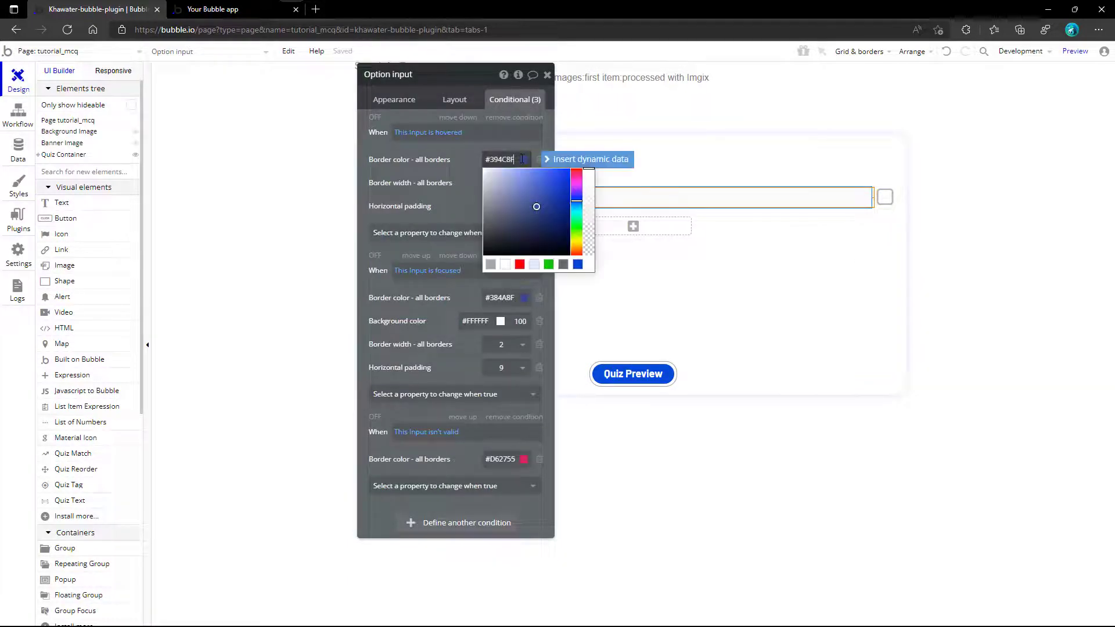
click(533, 265)
click(467, 245)
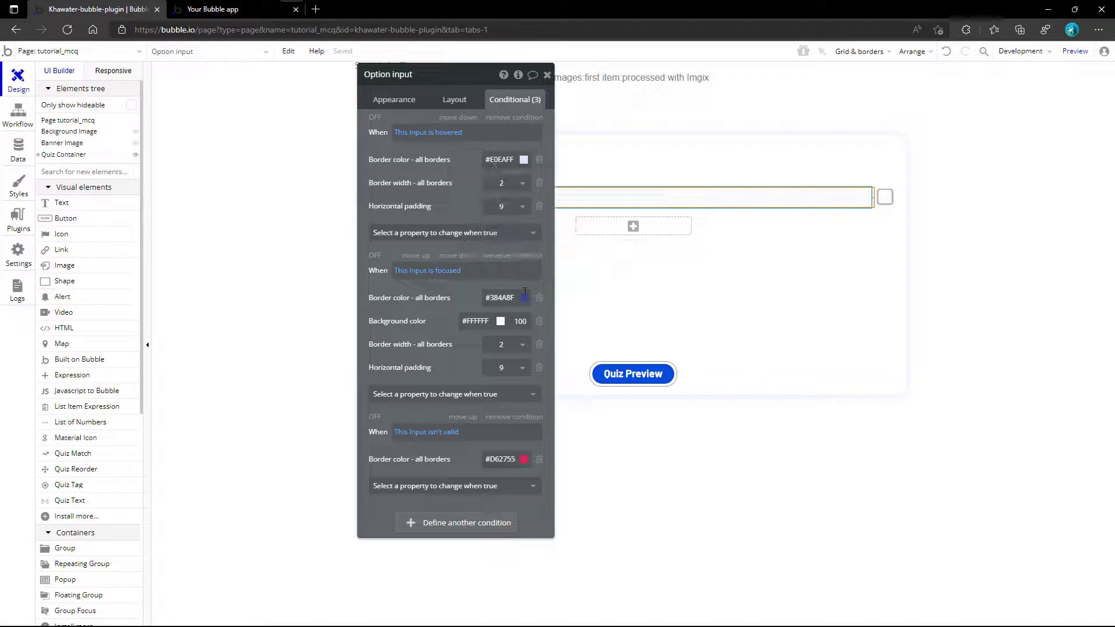
- Set the border color of the option input's focused condition to #0045D9
click(511, 297)
click(578, 402)
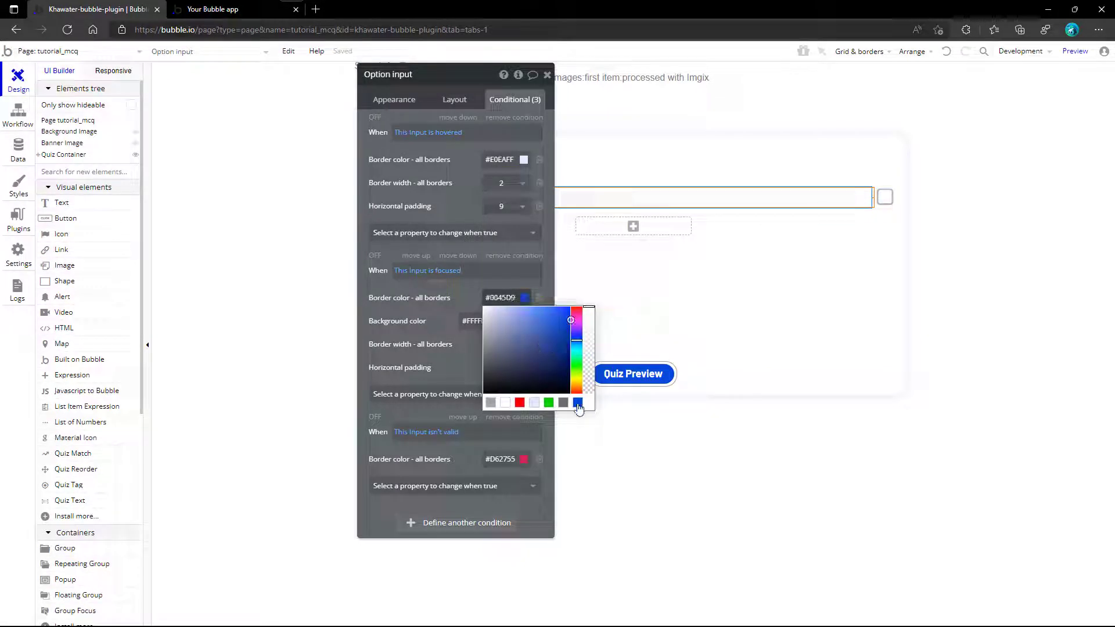
click(470, 364)
- Change the option input's invalid-input condition to "This Input's value is empty and Quiz Container's Alert is "yes"" and close its properties
click(438, 431)
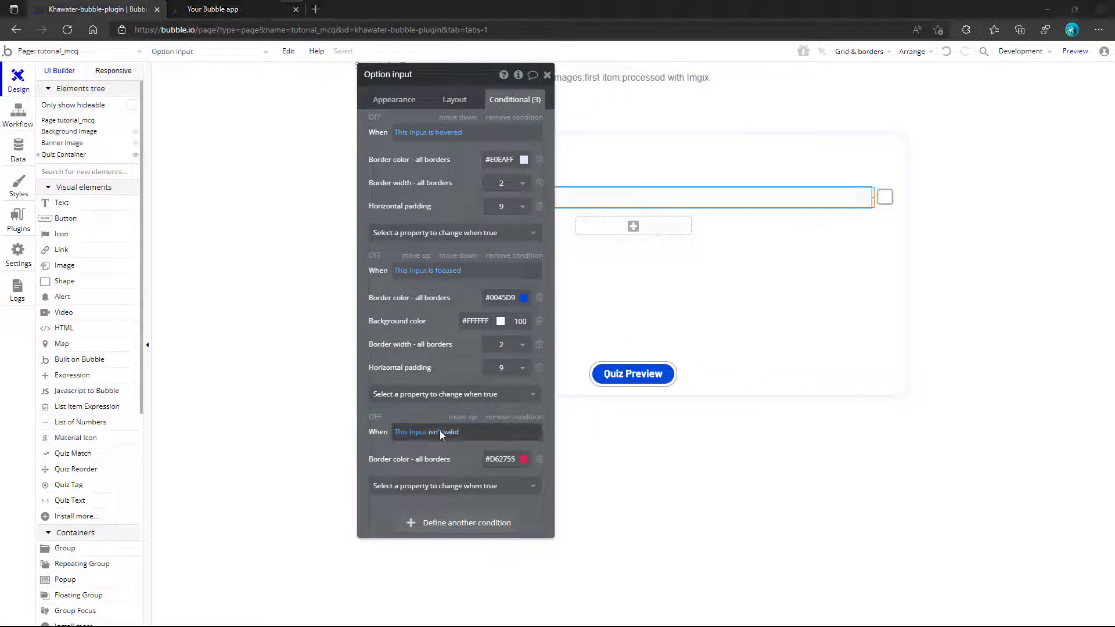
click(441, 451)
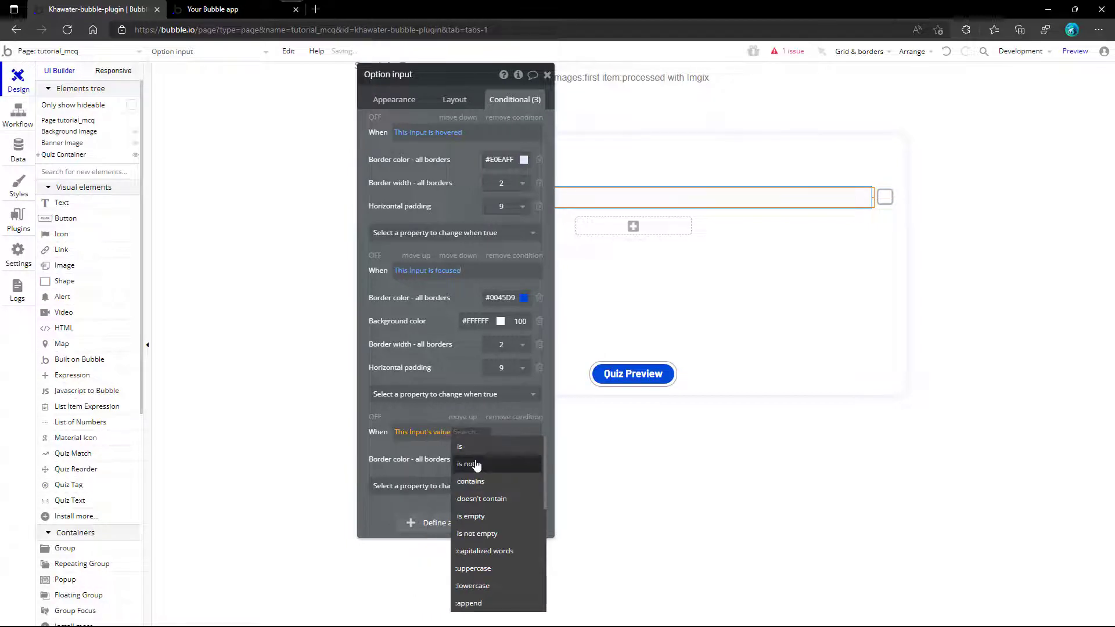
click(474, 517)
click(495, 440)
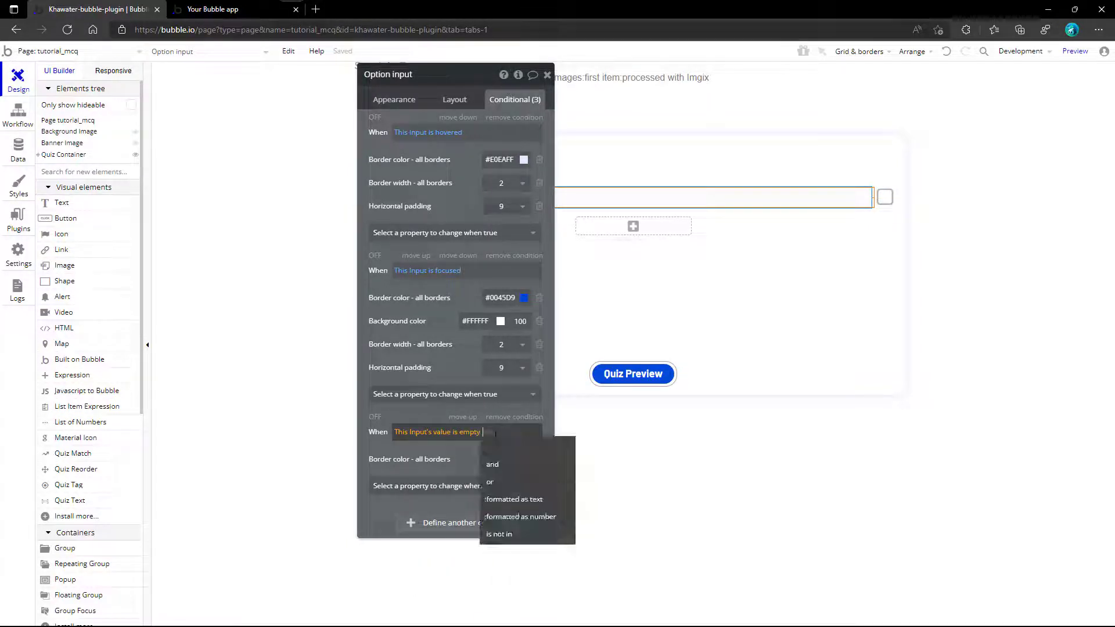
click(493, 463)
text(qui)
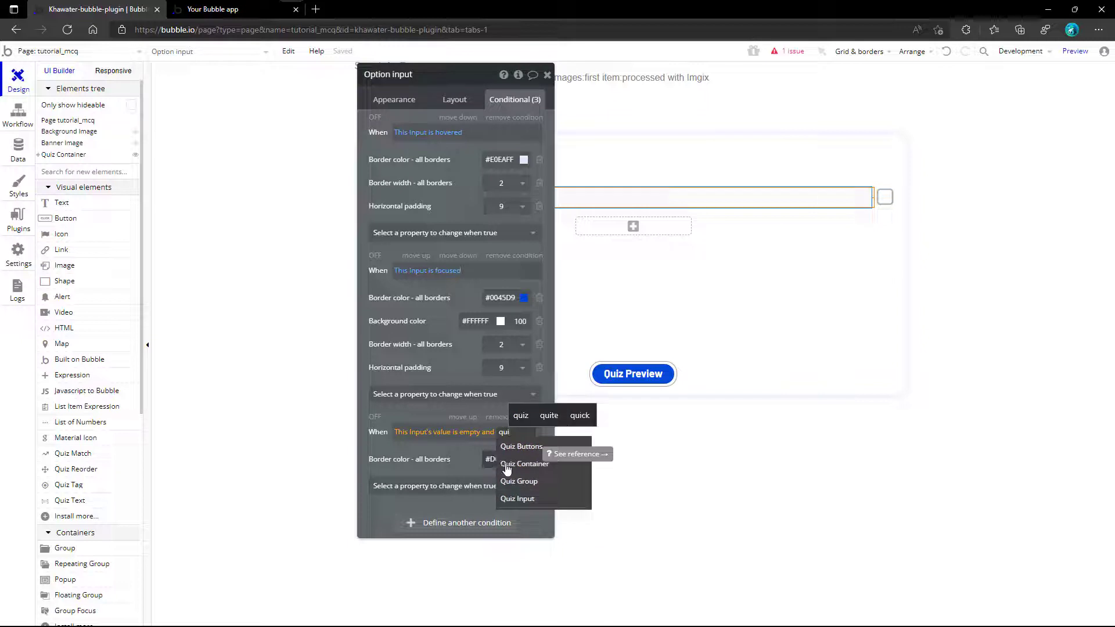
click(509, 466)
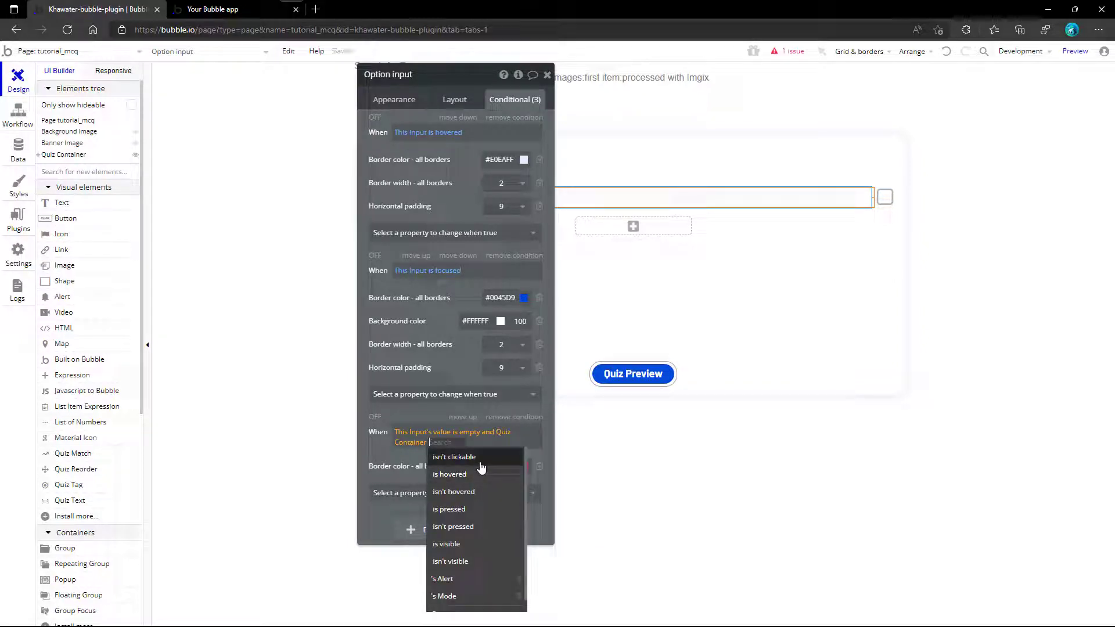
click(471, 579)
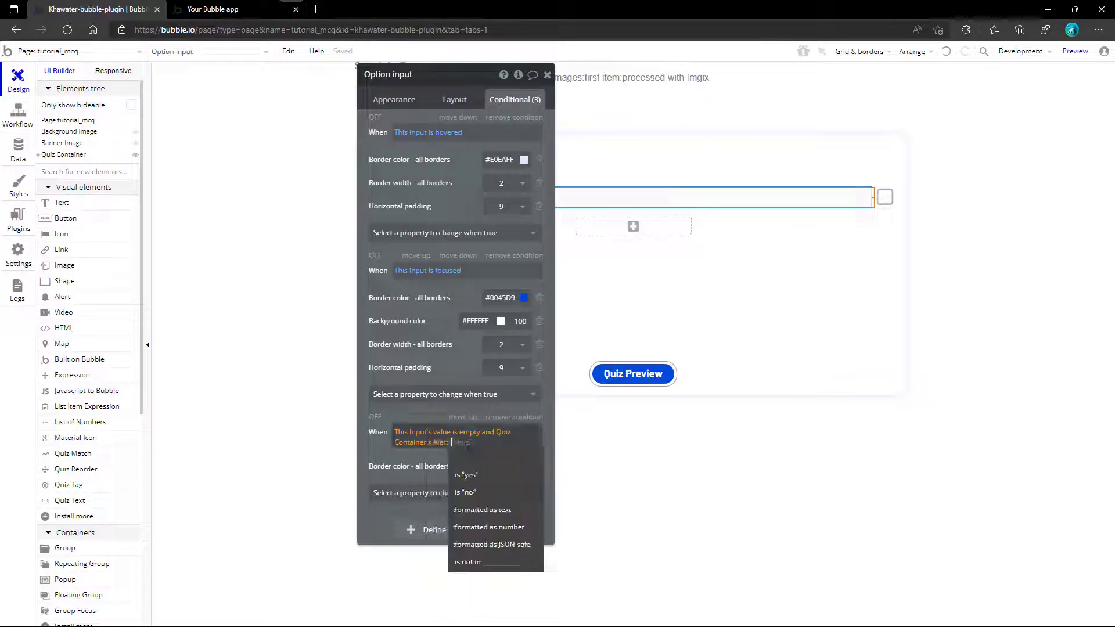
click(468, 479)
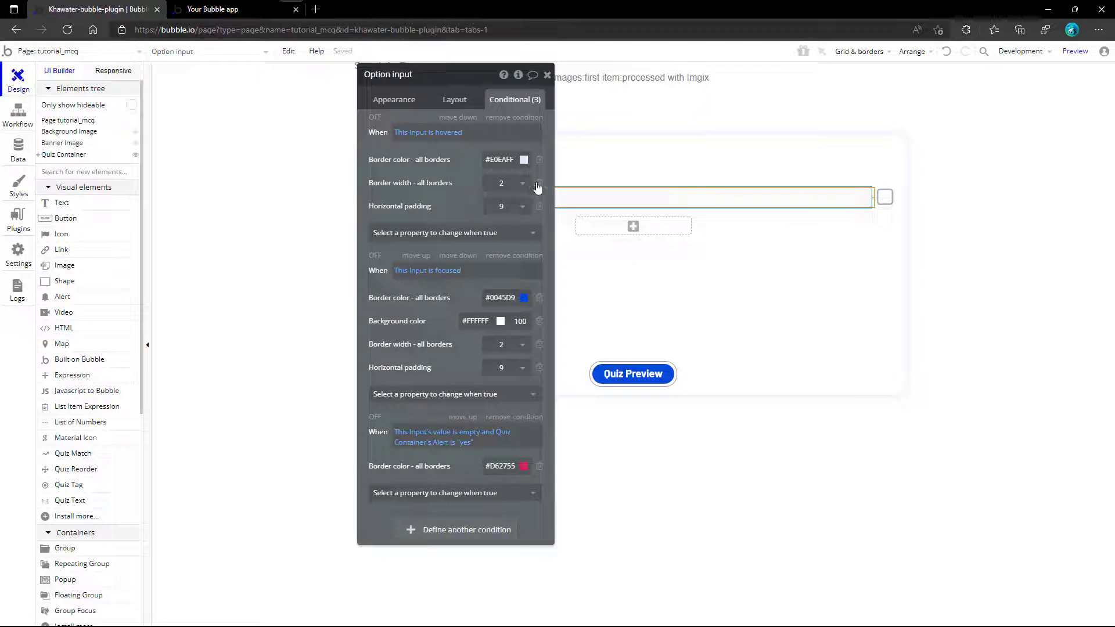
click(547, 75)
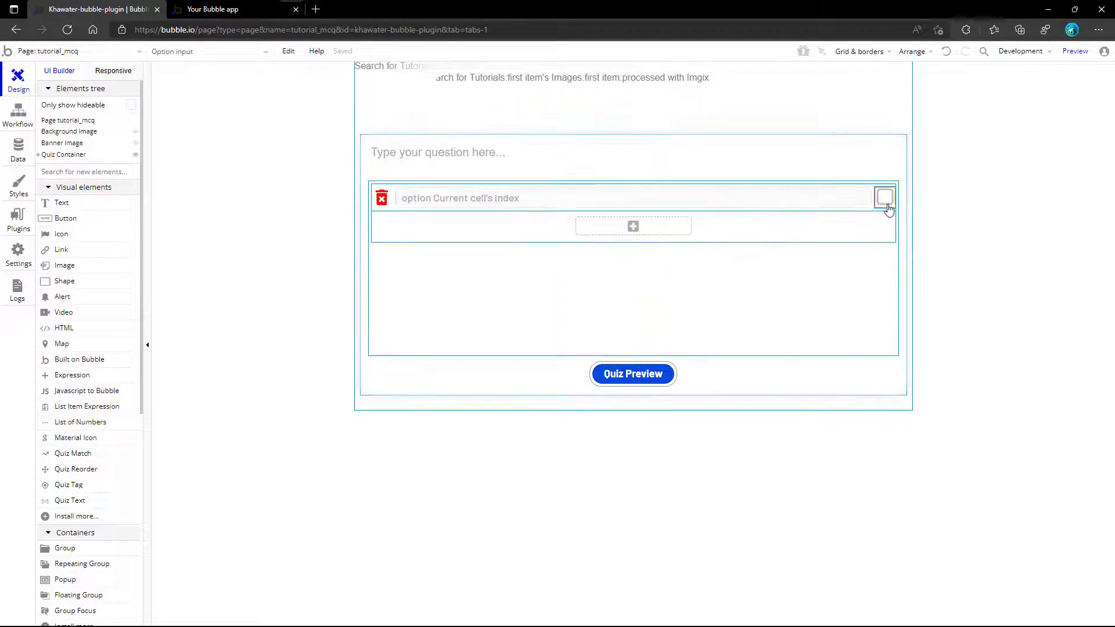
- Add a new condition to the option row's checkbox icon for when Quiz Group's L_Correct:count is 0
click(887, 202)
double_click(887, 203)
click(516, 102)
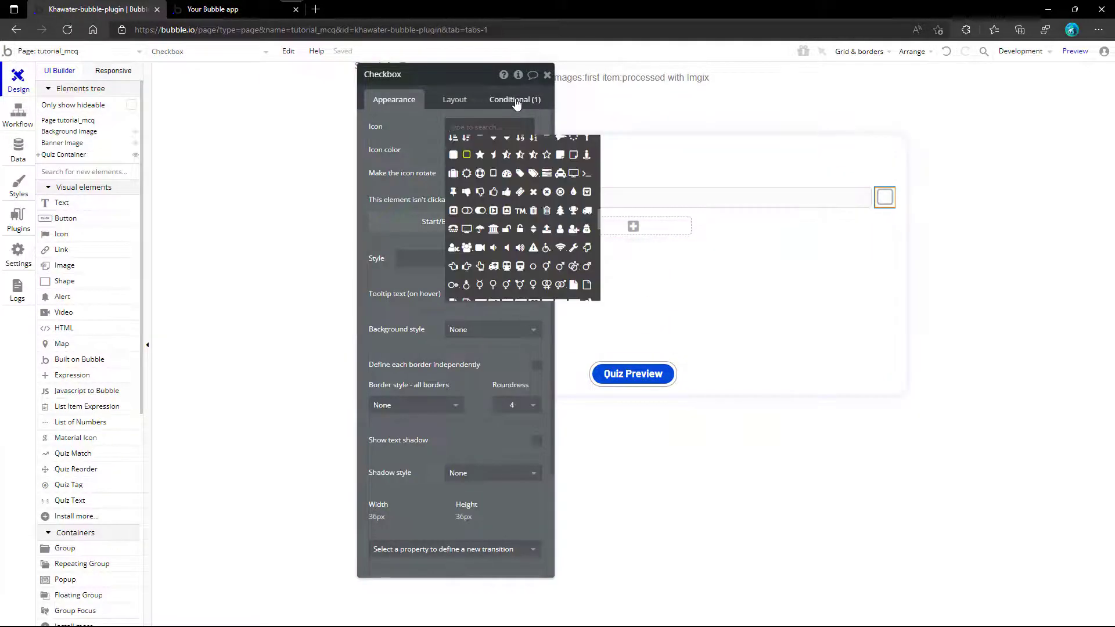
click(462, 247)
click(418, 250)
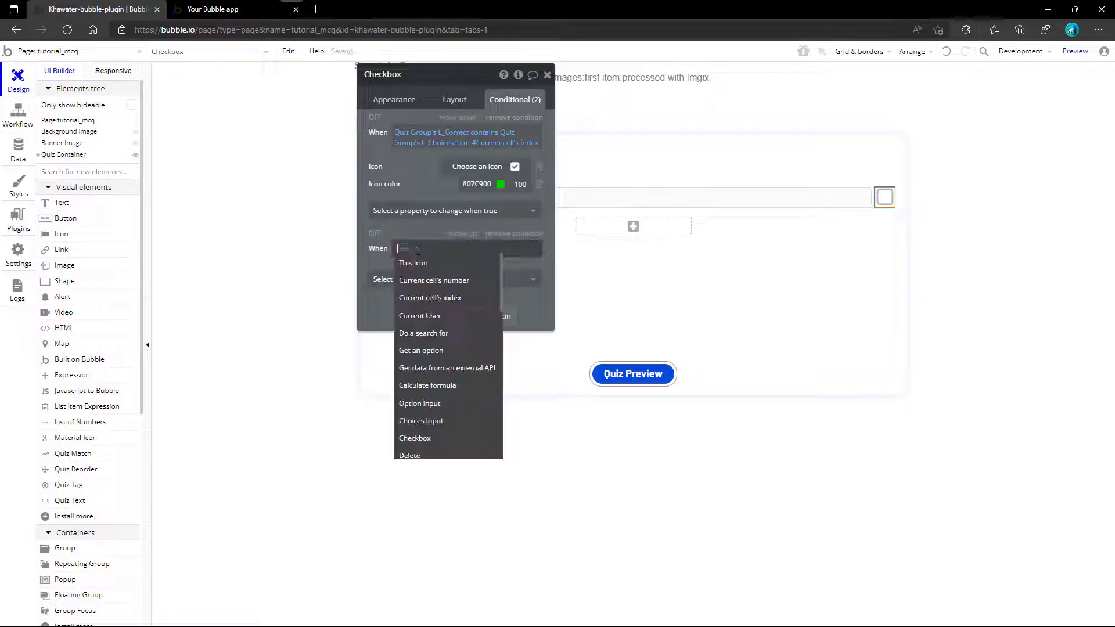
text(qui)
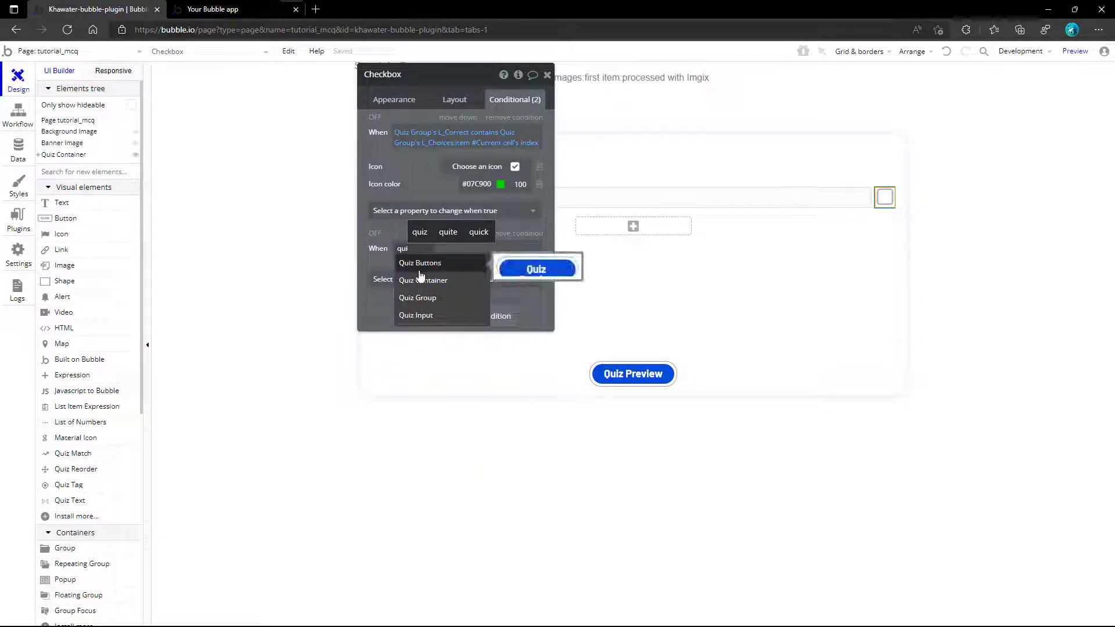
click(422, 299)
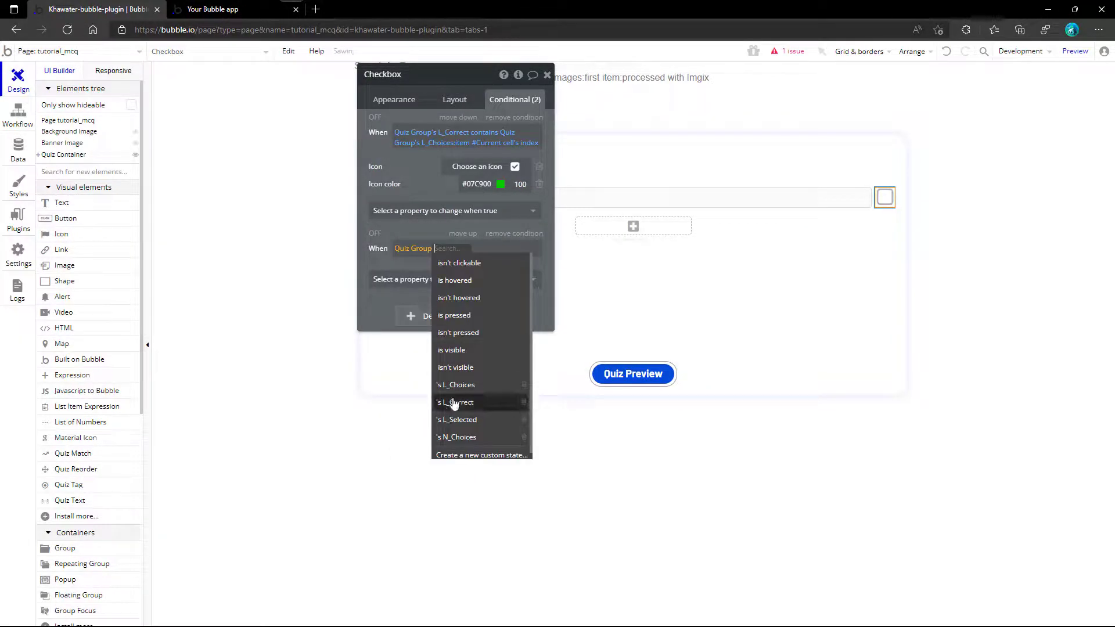
click(485, 402)
click(488, 264)
click(494, 281)
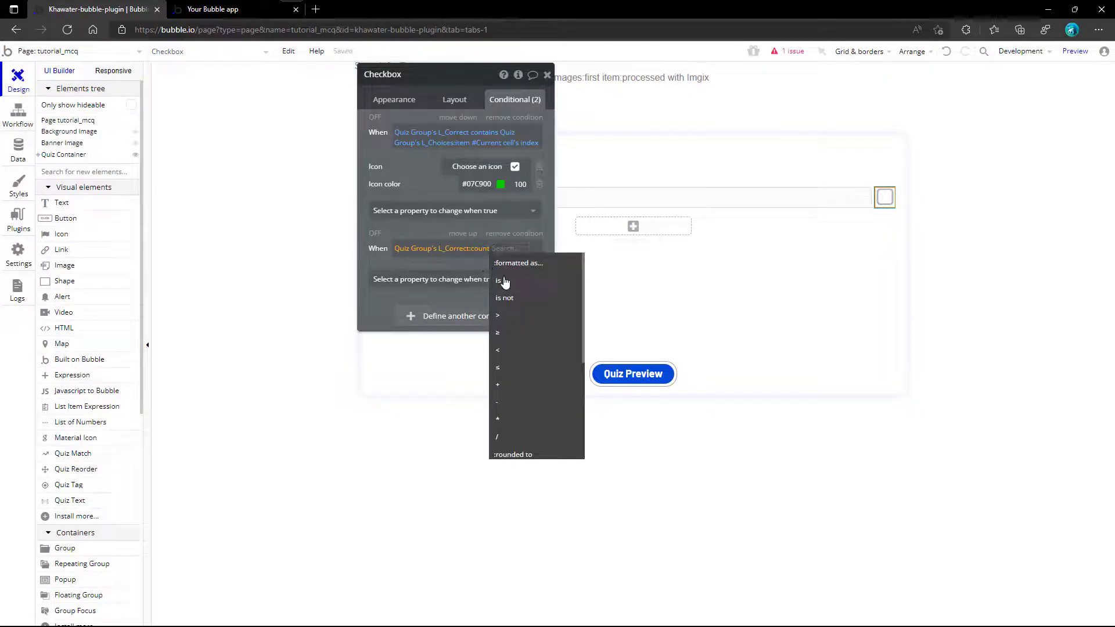
text(0)
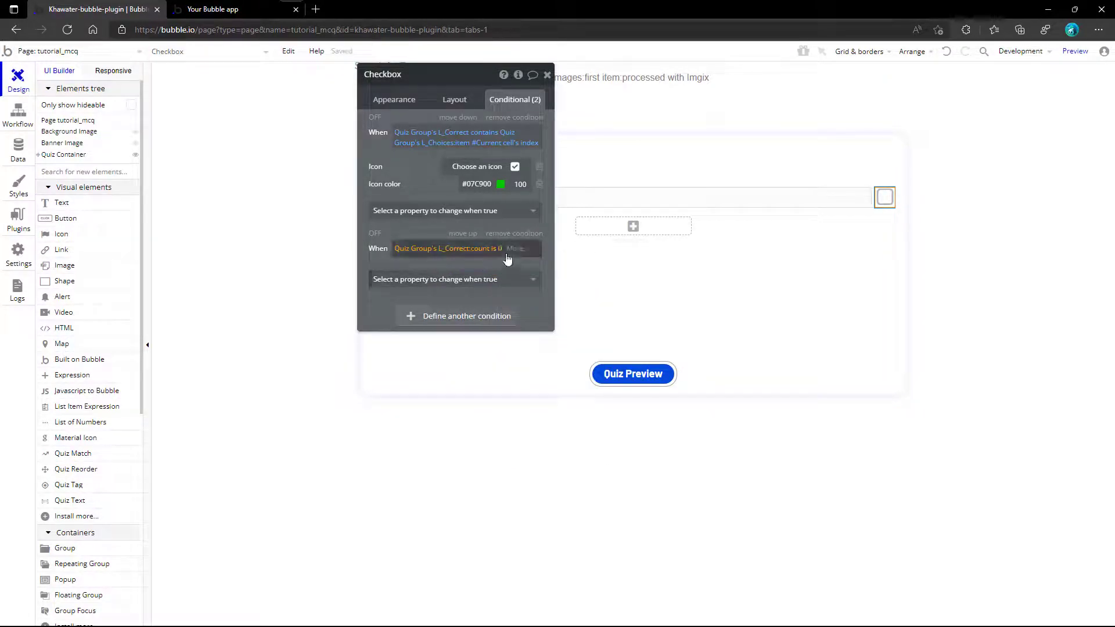
- Extend the checkbox's new condition with "and Quiz Container's Alert is "yes""
click(510, 250)
click(456, 292)
text(qui)
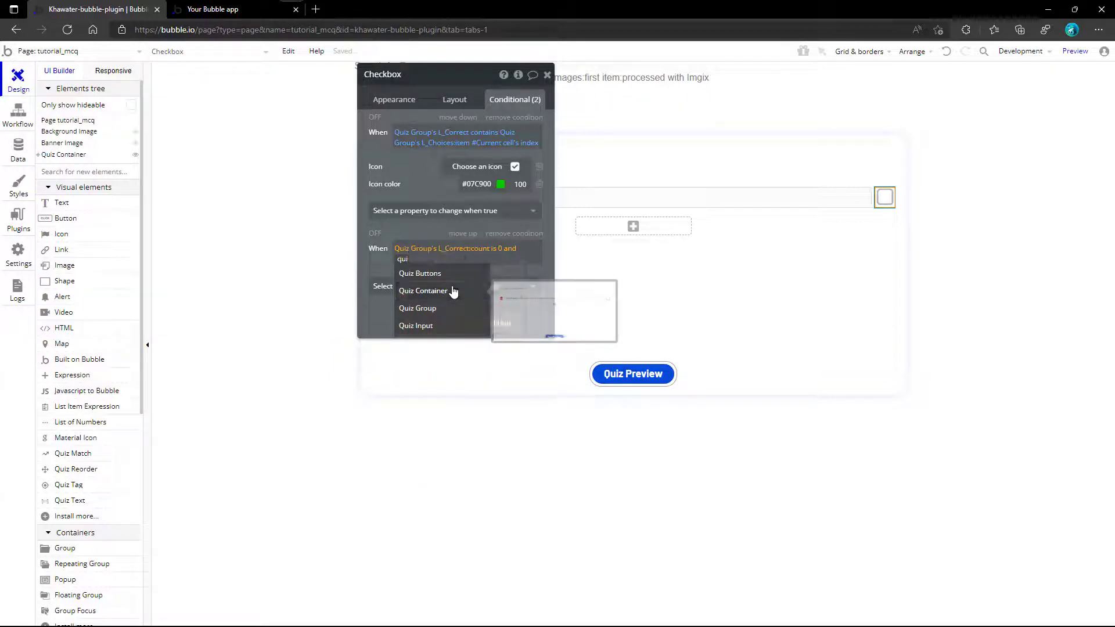
click(454, 292)
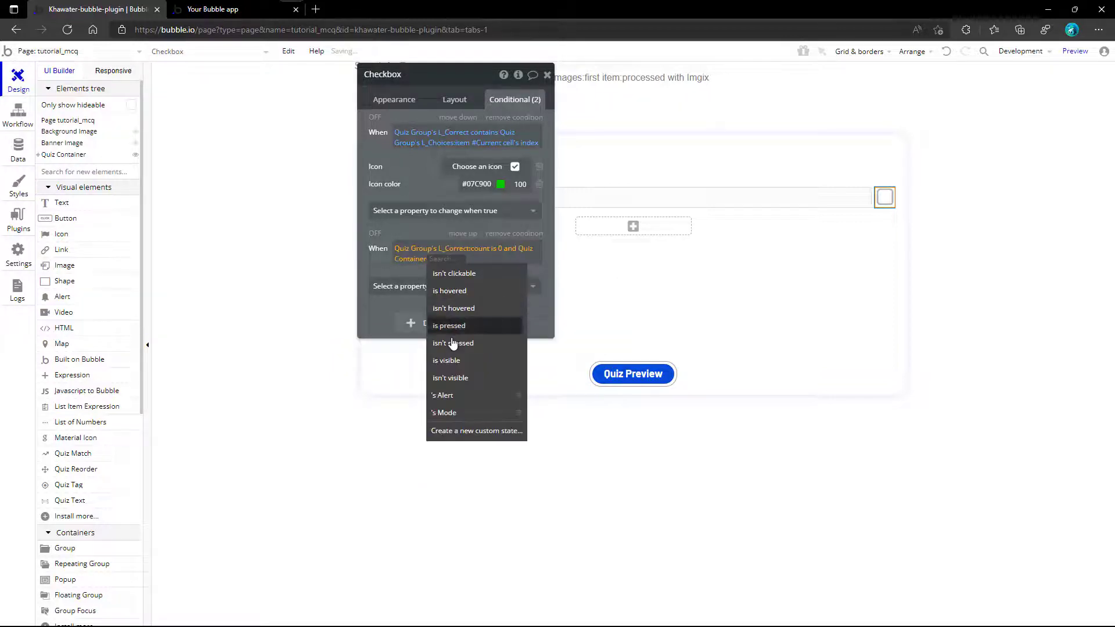
click(451, 396)
click(466, 289)
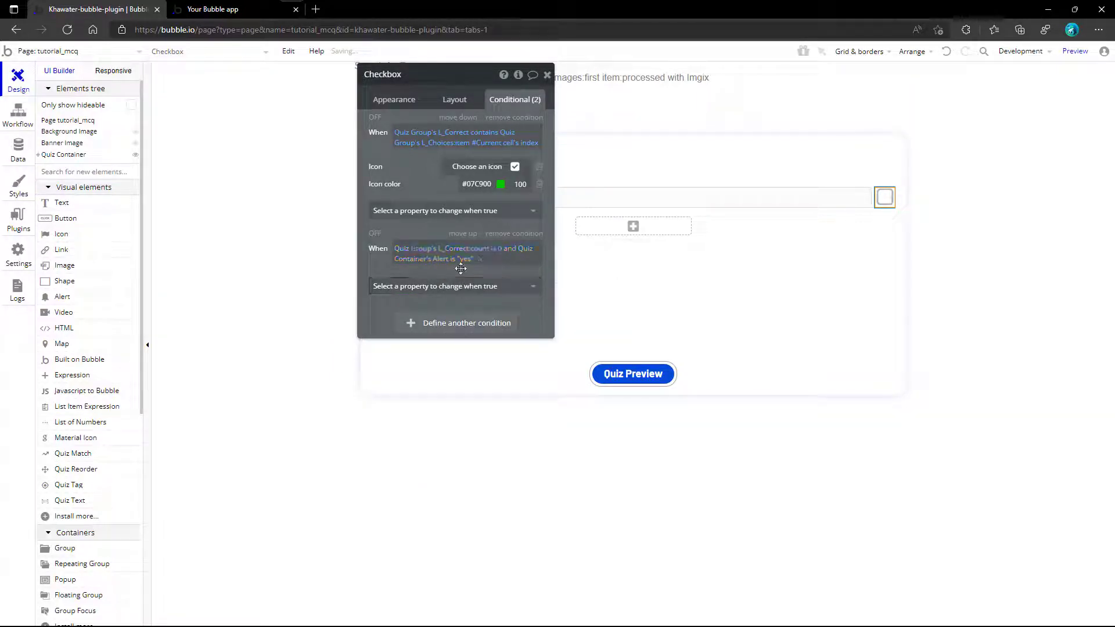
- Make the checkbox's new condition change the icon color to #FF0000 and close its properties
click(461, 286)
text(col)
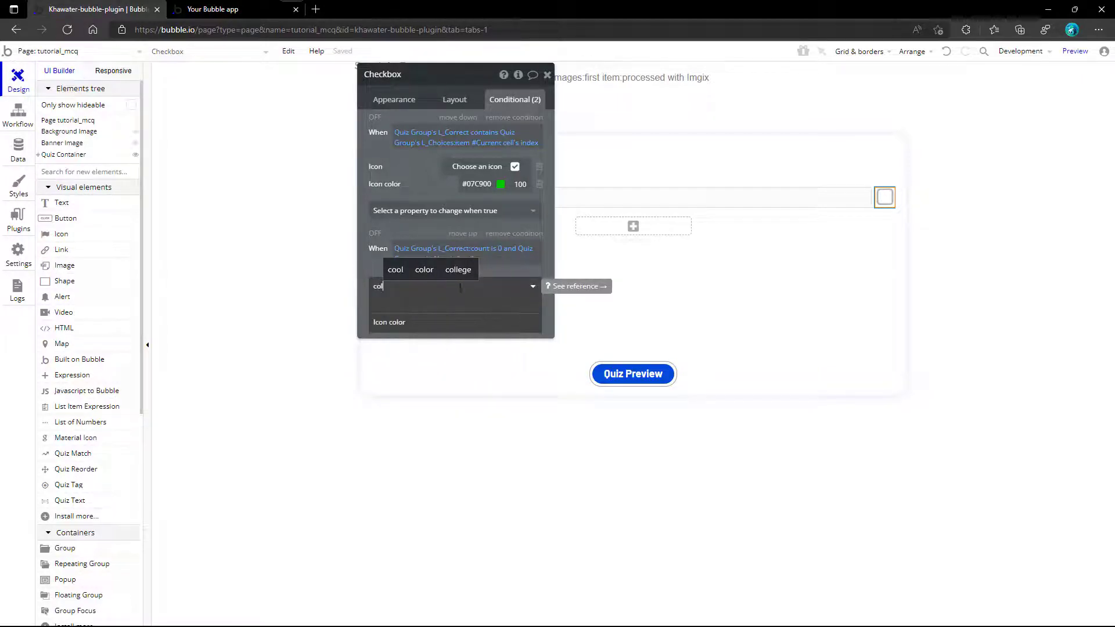
click(451, 321)
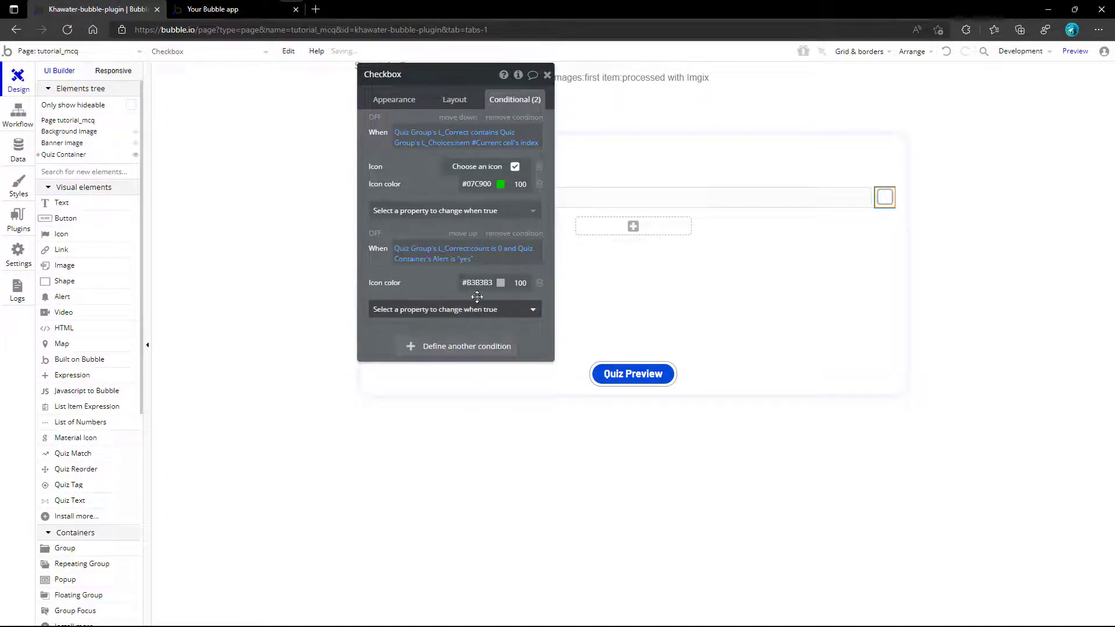
click(499, 282)
click(496, 387)
click(441, 288)
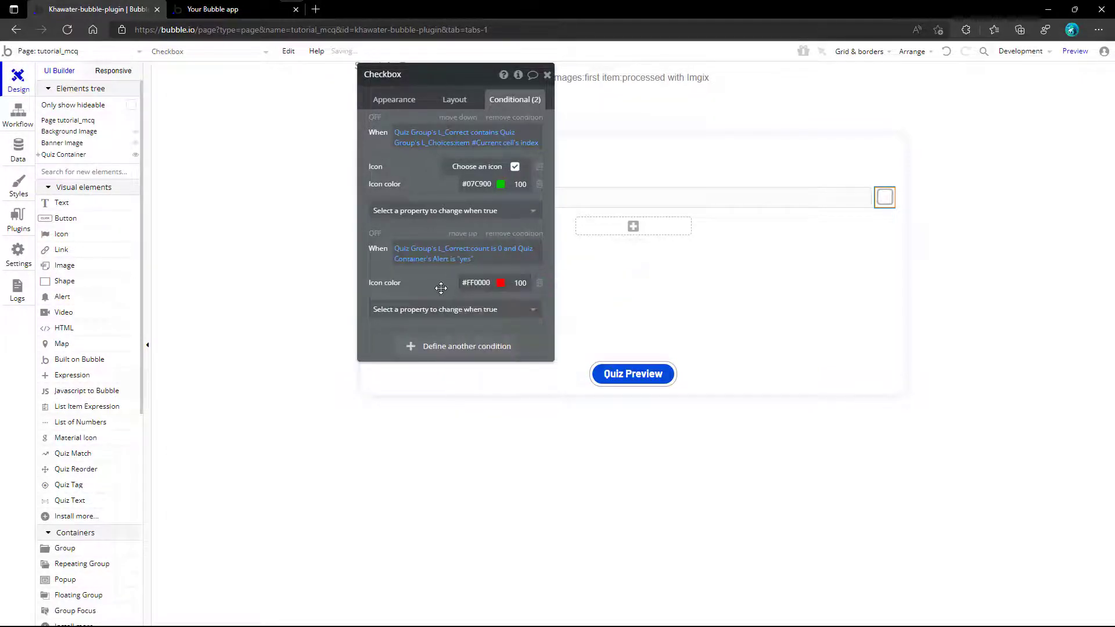
click(547, 75)
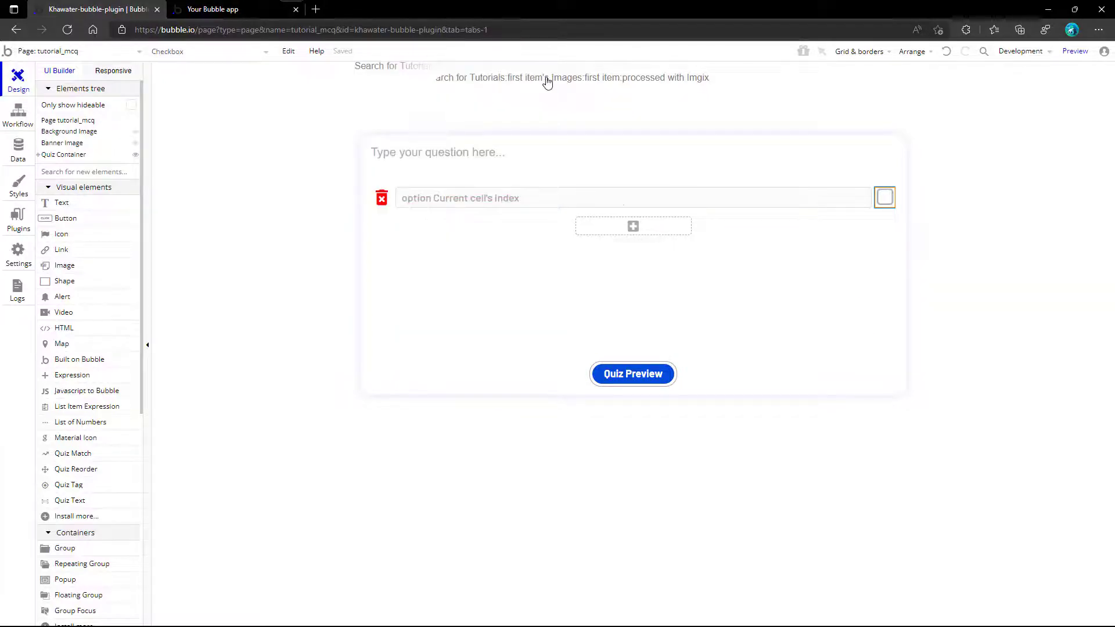
- Duplicate the Choices Input repeating group with its workflows inside Quiz Group
click(592, 210)
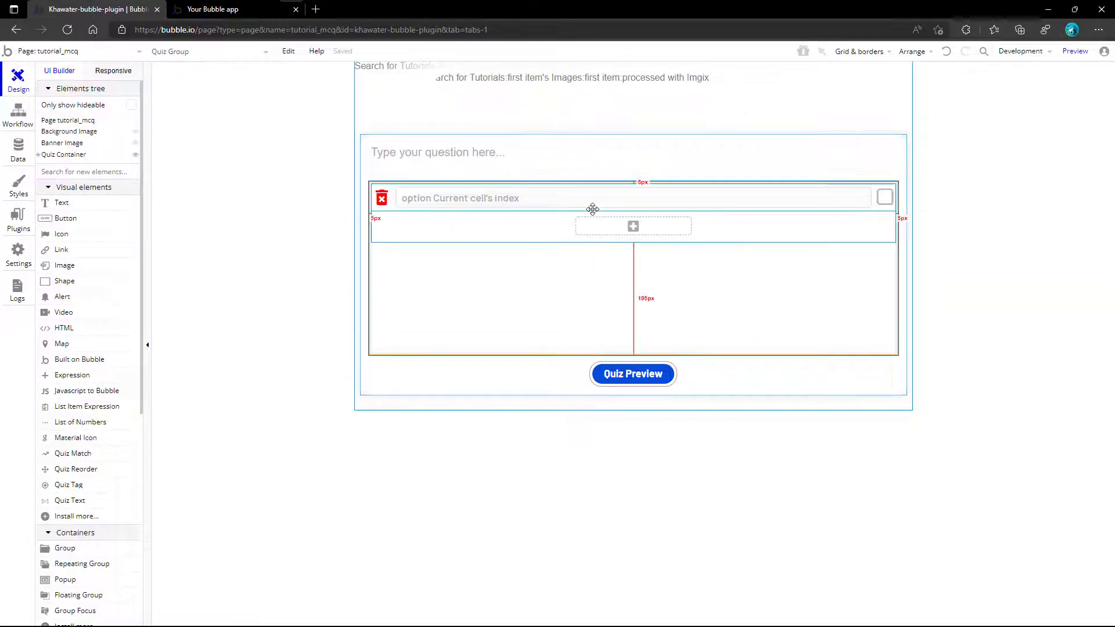
right_click(594, 215)
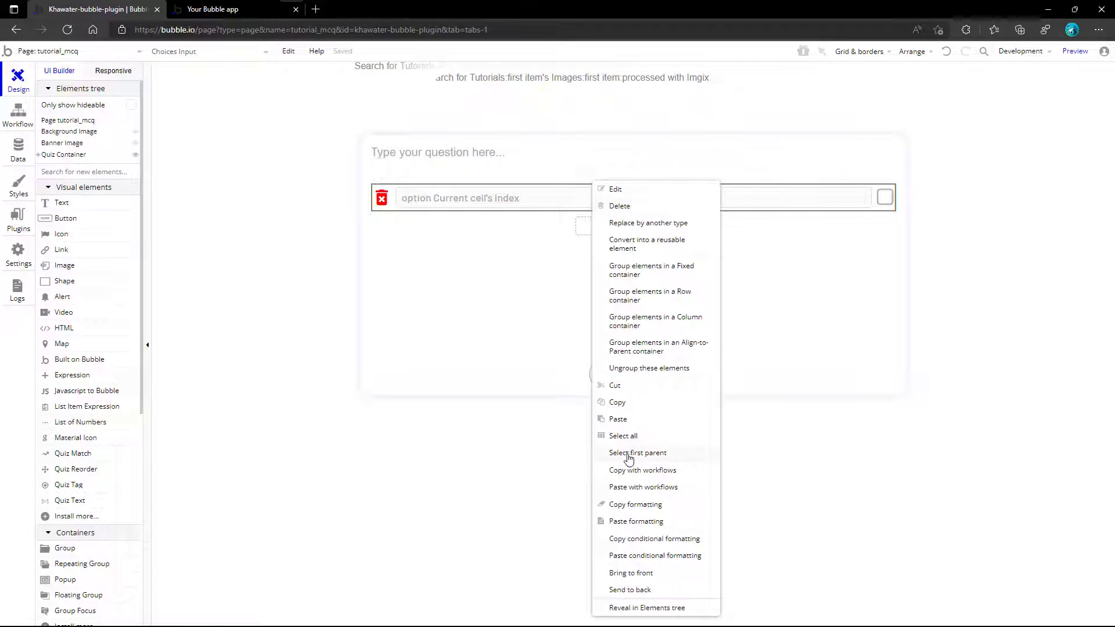
click(630, 470)
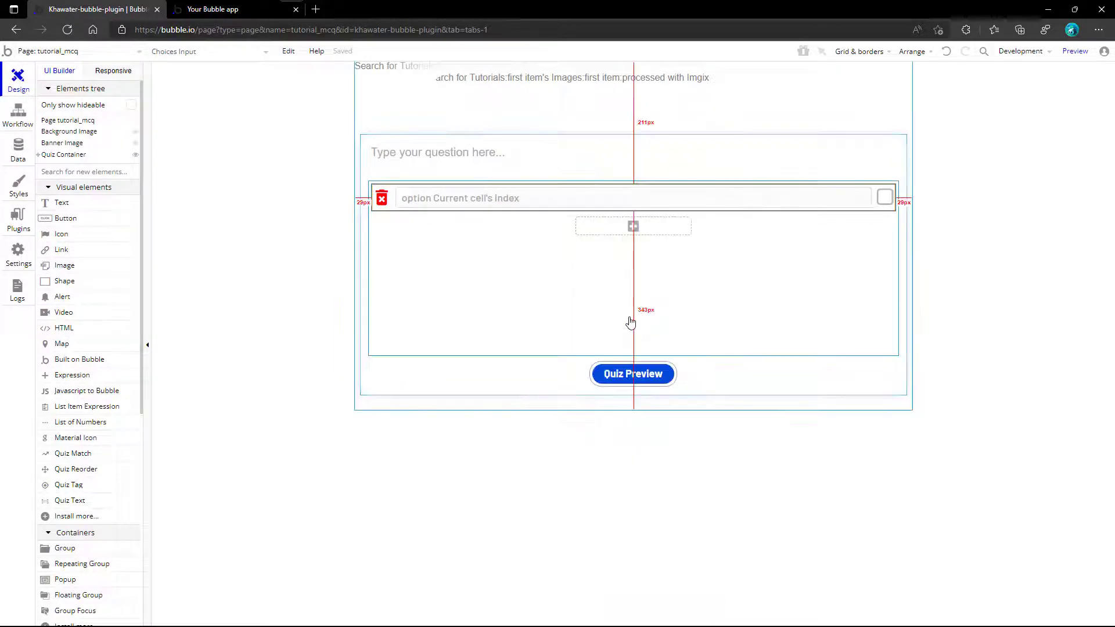
right_click(631, 287)
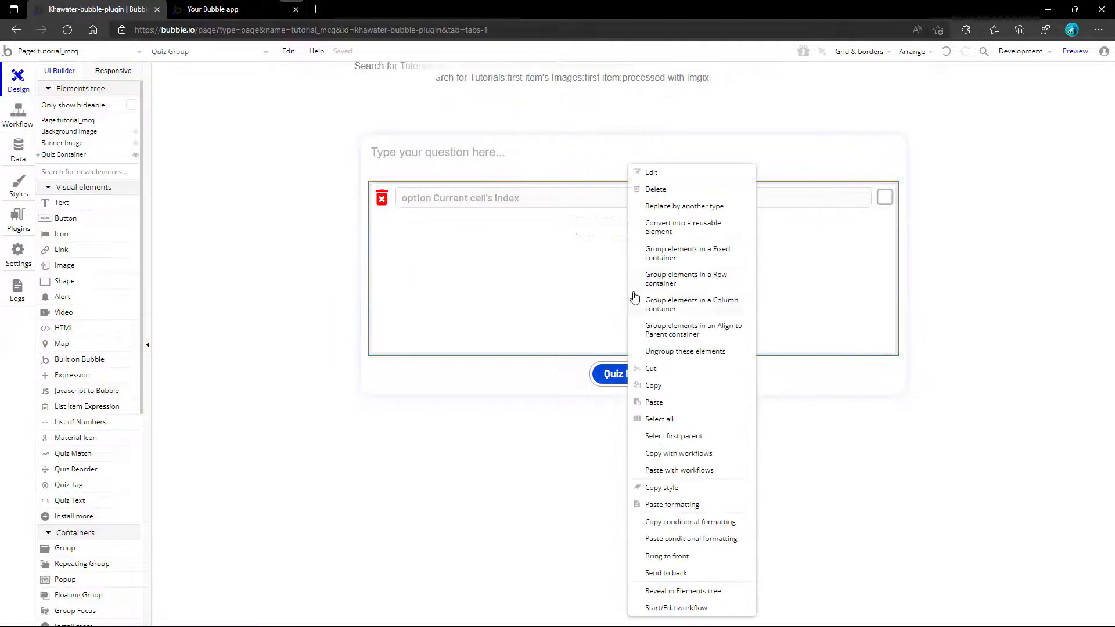
click(665, 471)
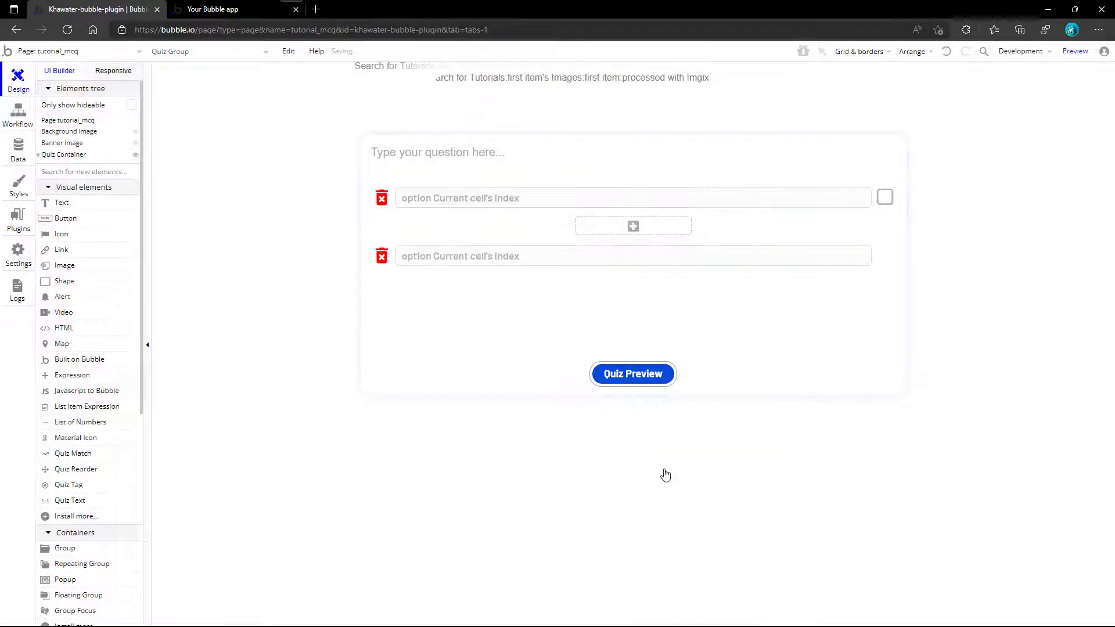
- Delete the trash icon and the option input from the duplicated choices row, keeping its checkbox
right_click(388, 262)
click(412, 206)
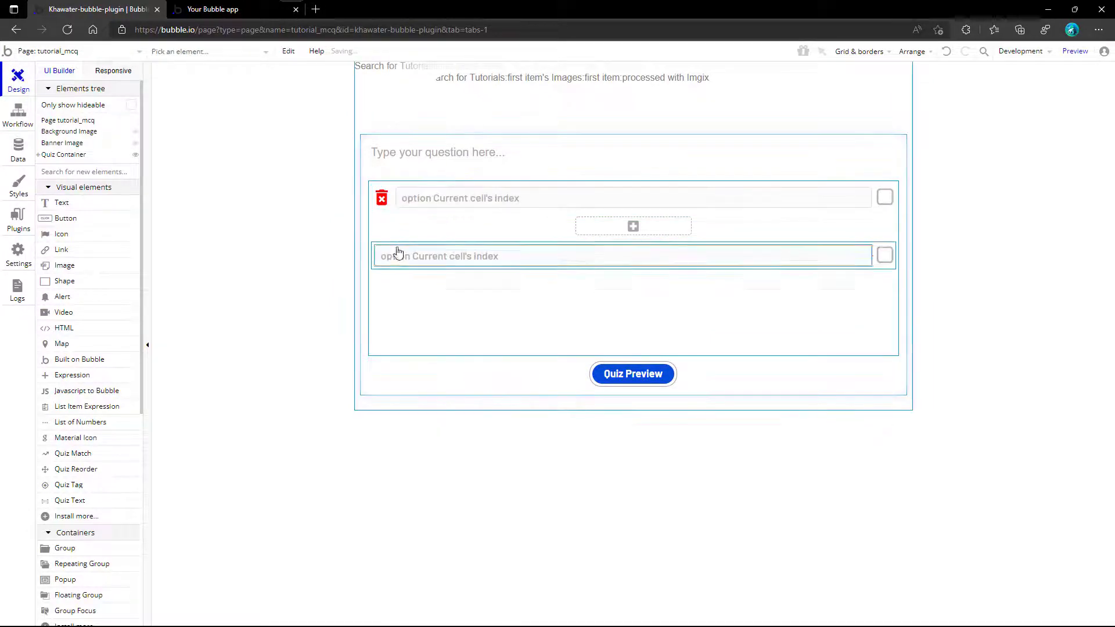
right_click(397, 252)
click(411, 206)
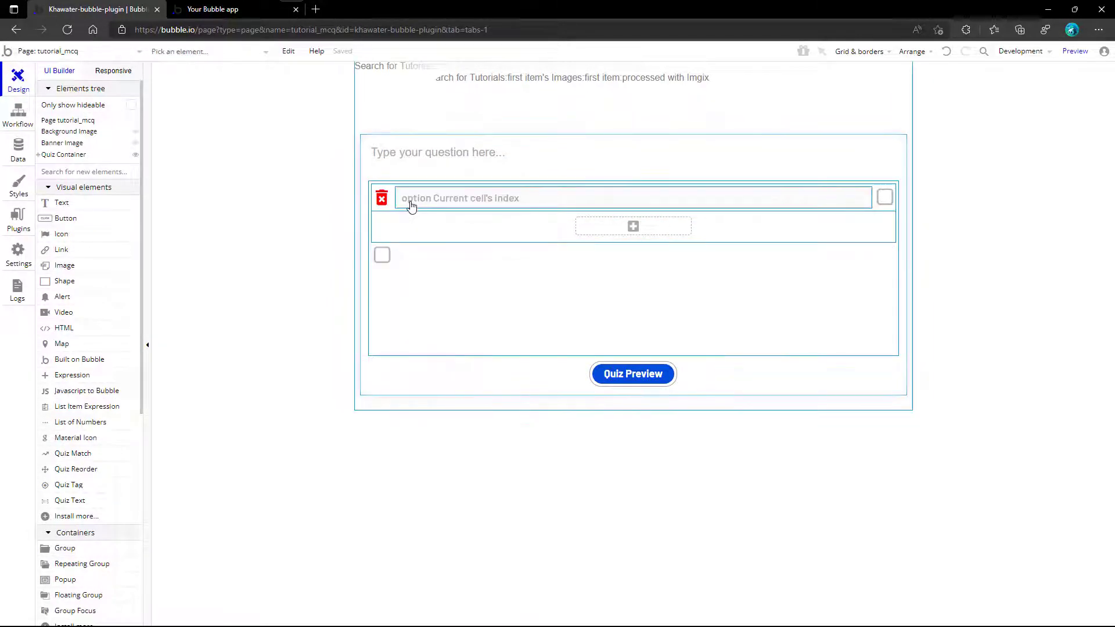
- Add a text element before the checkbox in the duplicated choices row and name it "option display"
drag(304, 234, 382, 260)
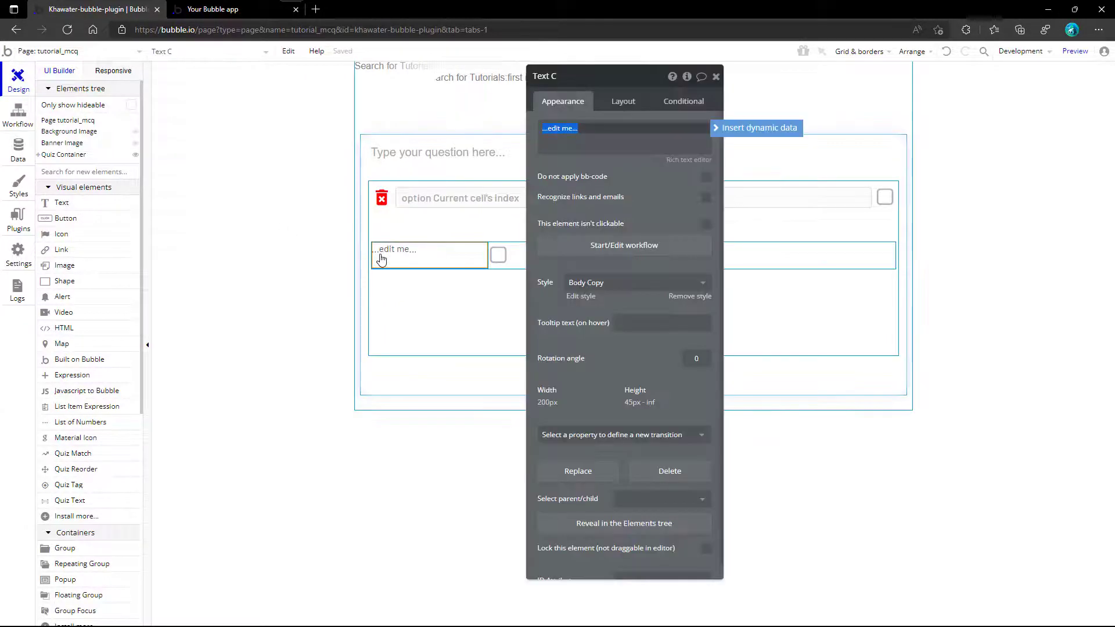
double_click(542, 76)
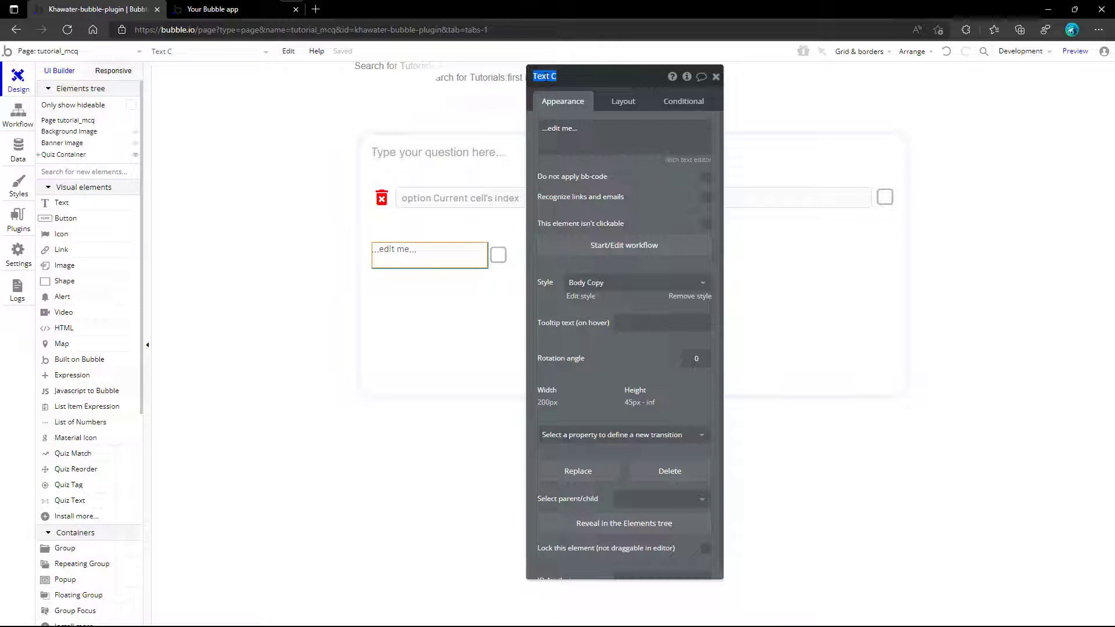
text(opti)
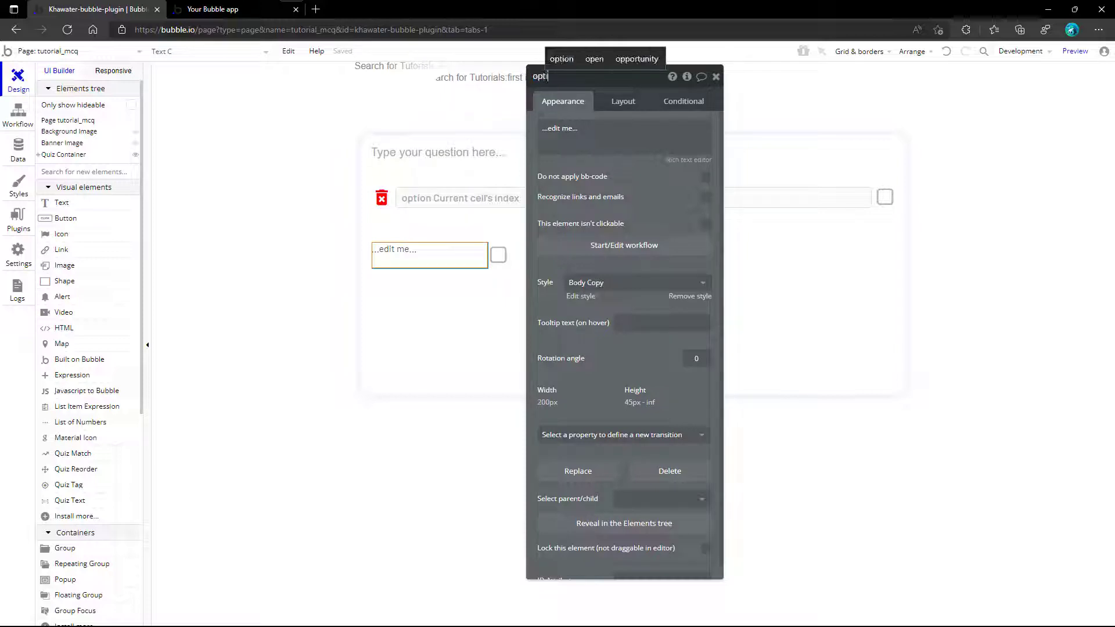
text(on display)
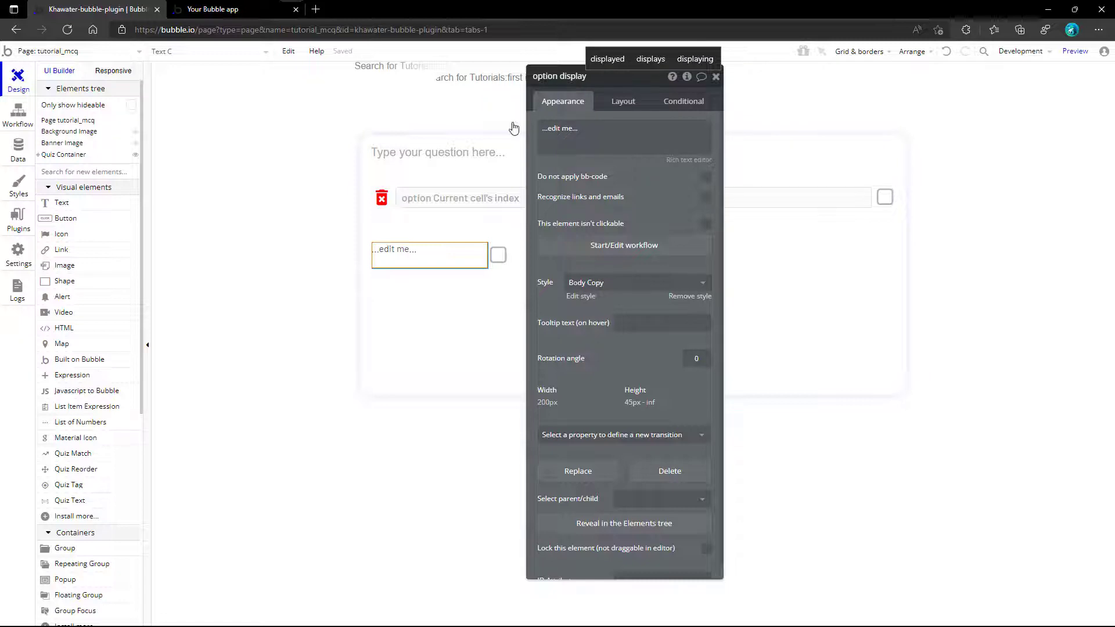
- Copy the Option input's initial content expression and paste it as the text of the option display element
click(494, 197)
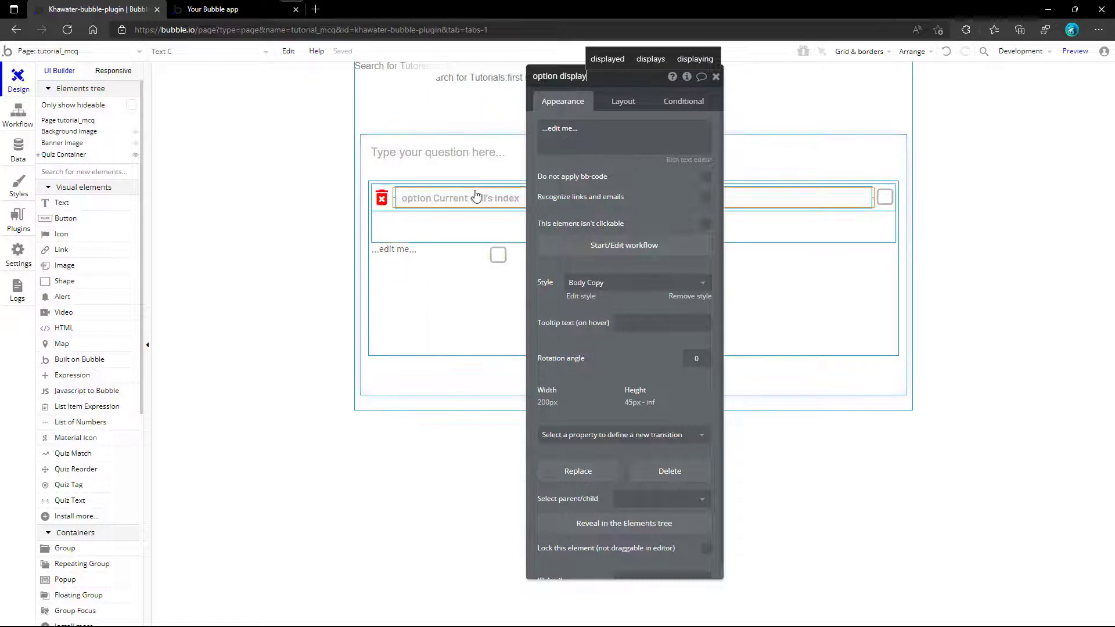
right_click(686, 192)
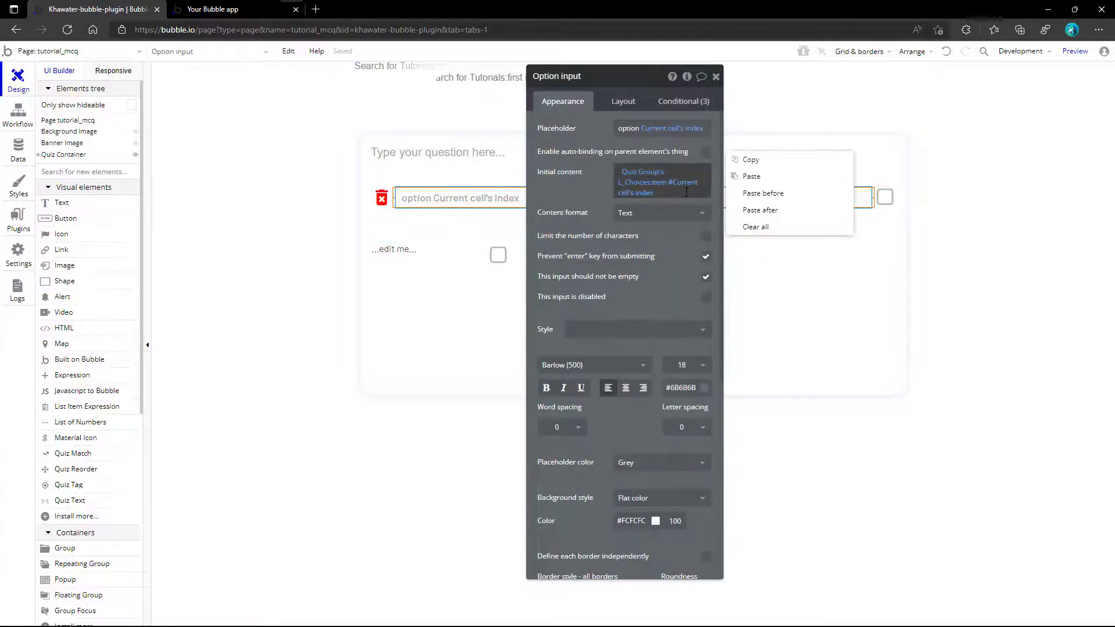
click(735, 161)
click(415, 250)
triple_click(560, 128)
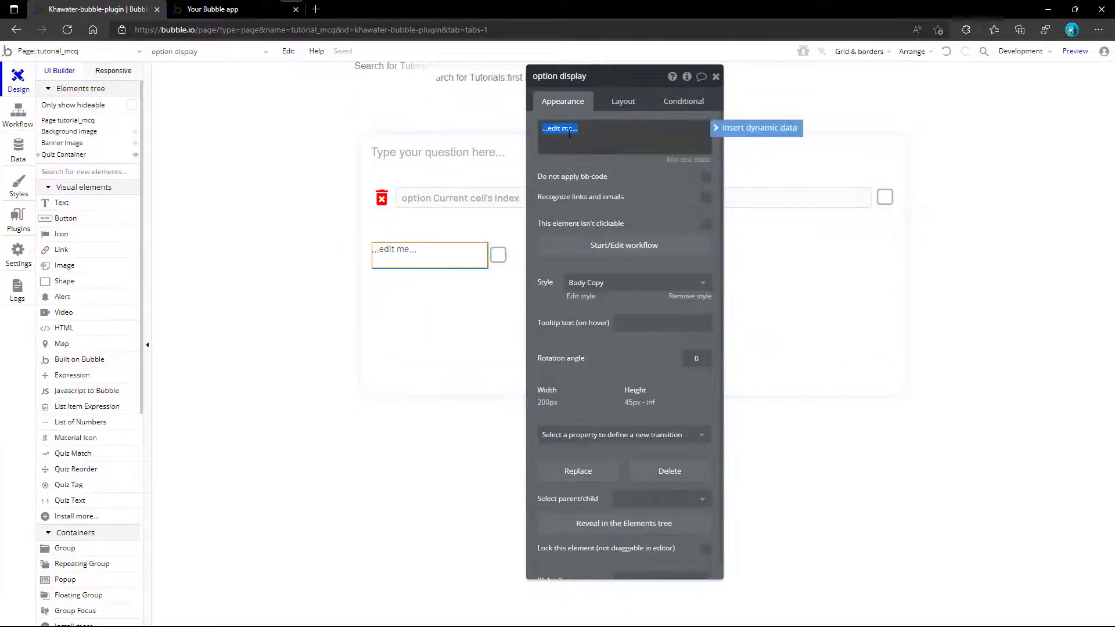
right_click(609, 127)
click(629, 112)
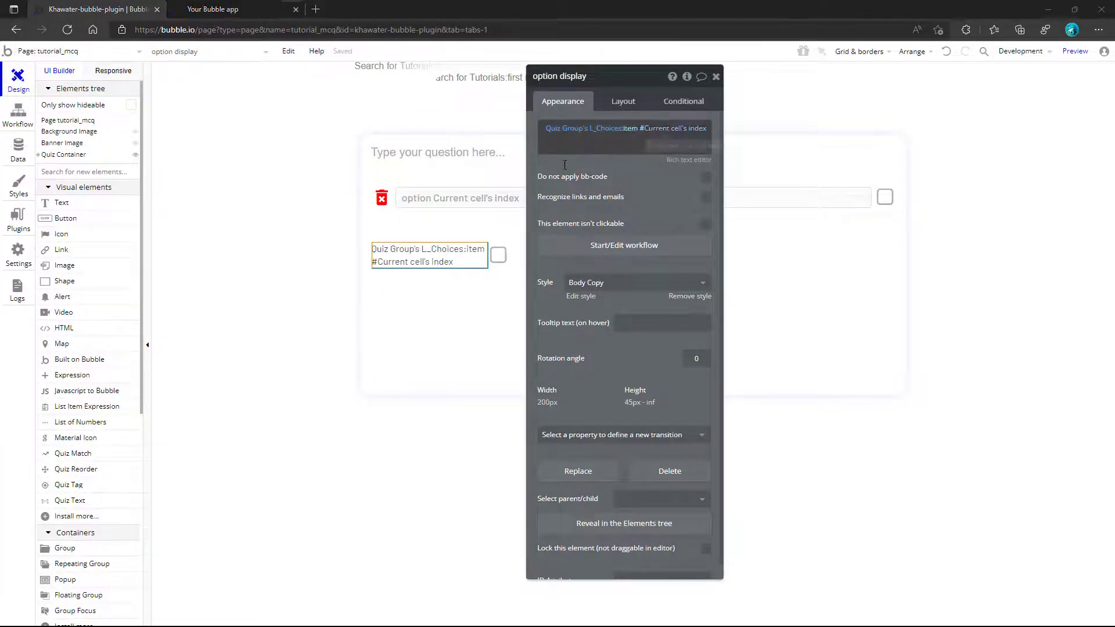
- Copy the Option input's formatting and apply it to the option display text
click(511, 197)
right_click(513, 198)
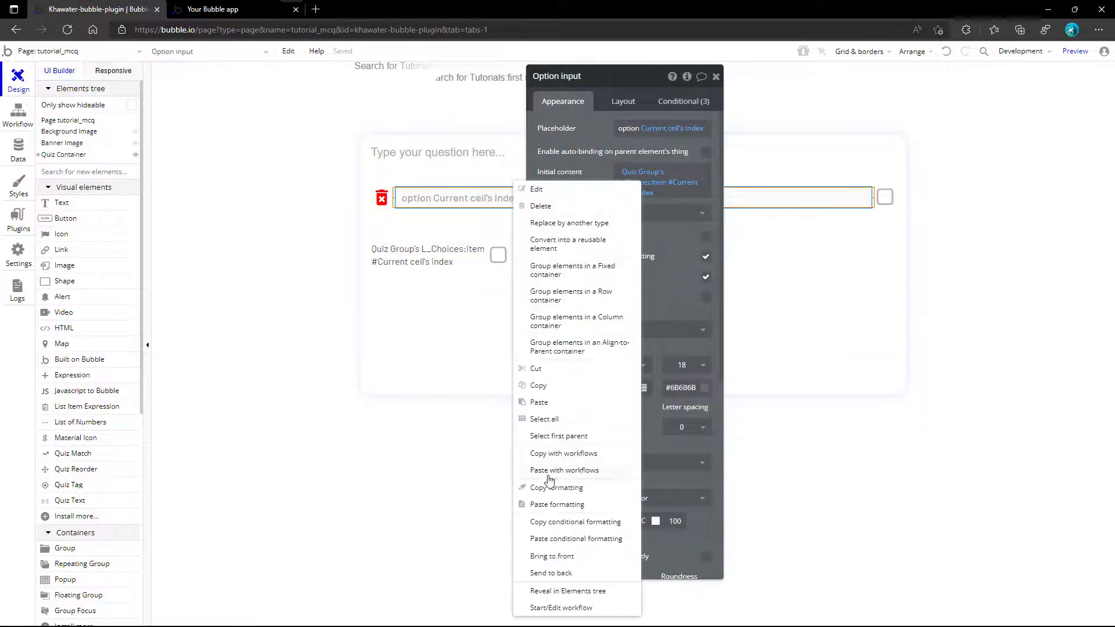
click(552, 487)
right_click(460, 262)
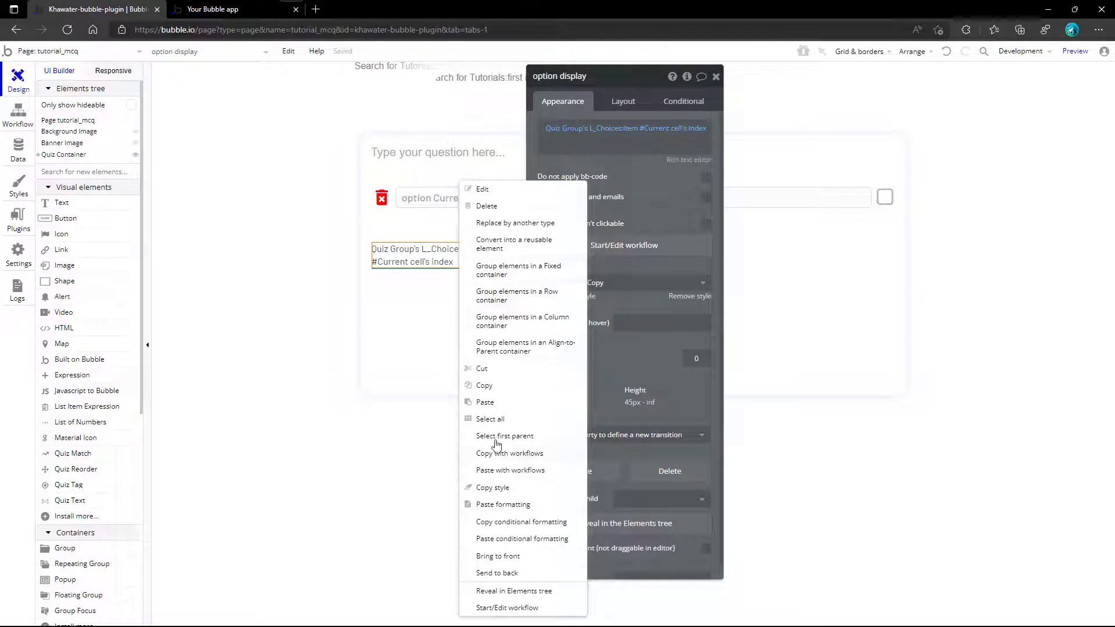
click(503, 505)
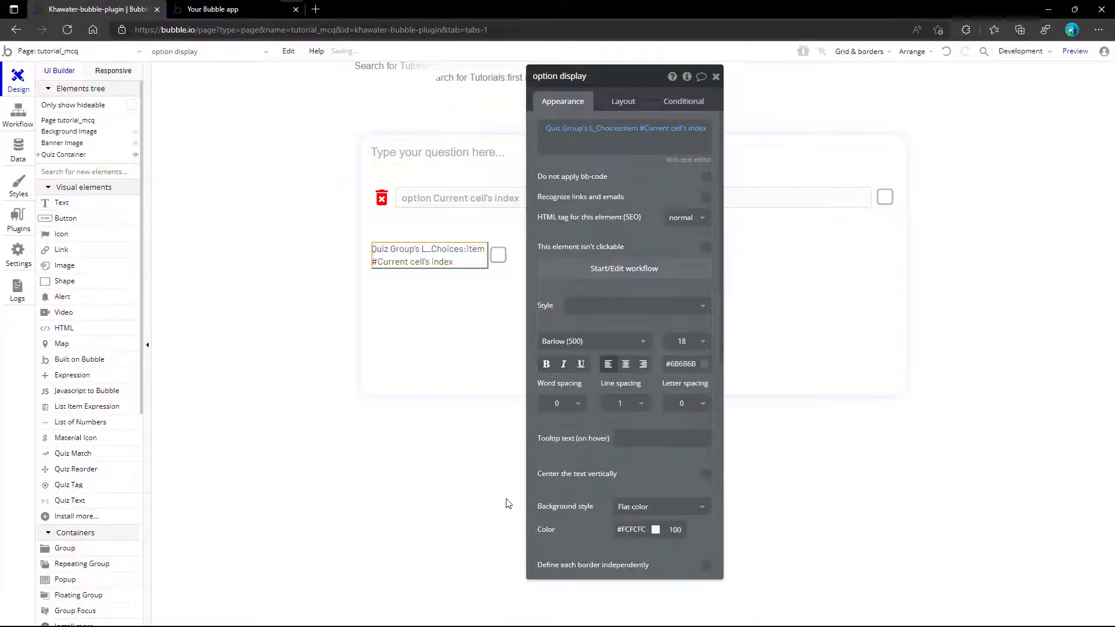
- Set the option display's font color to #242424 and its background color to #FFFFFF
click(702, 363)
click(744, 471)
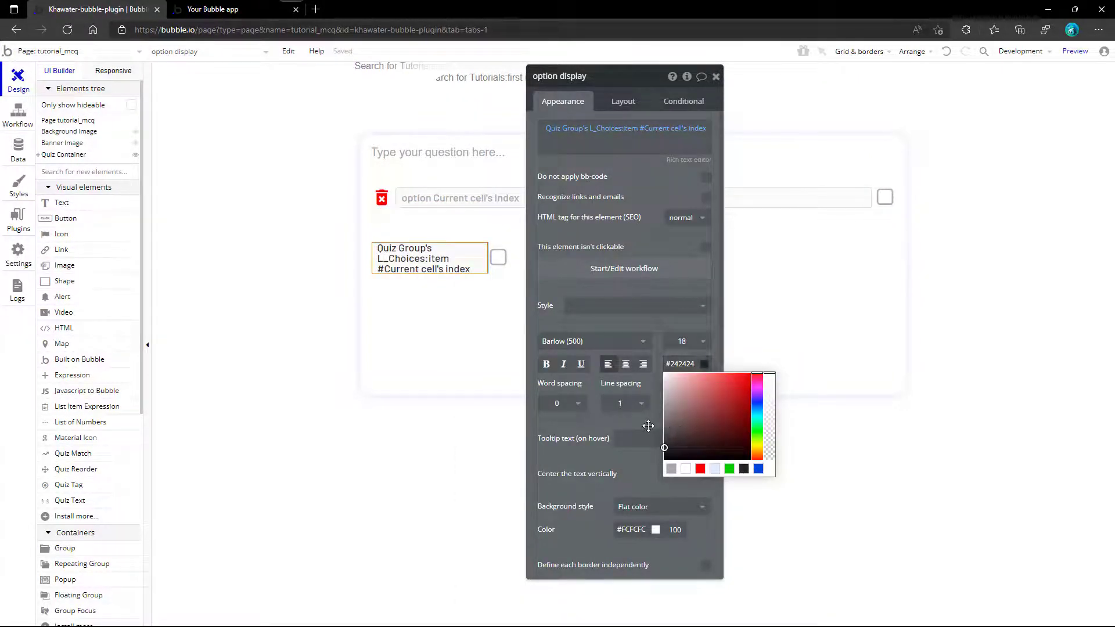
scroll(654, 412, down, 3)
click(655, 390)
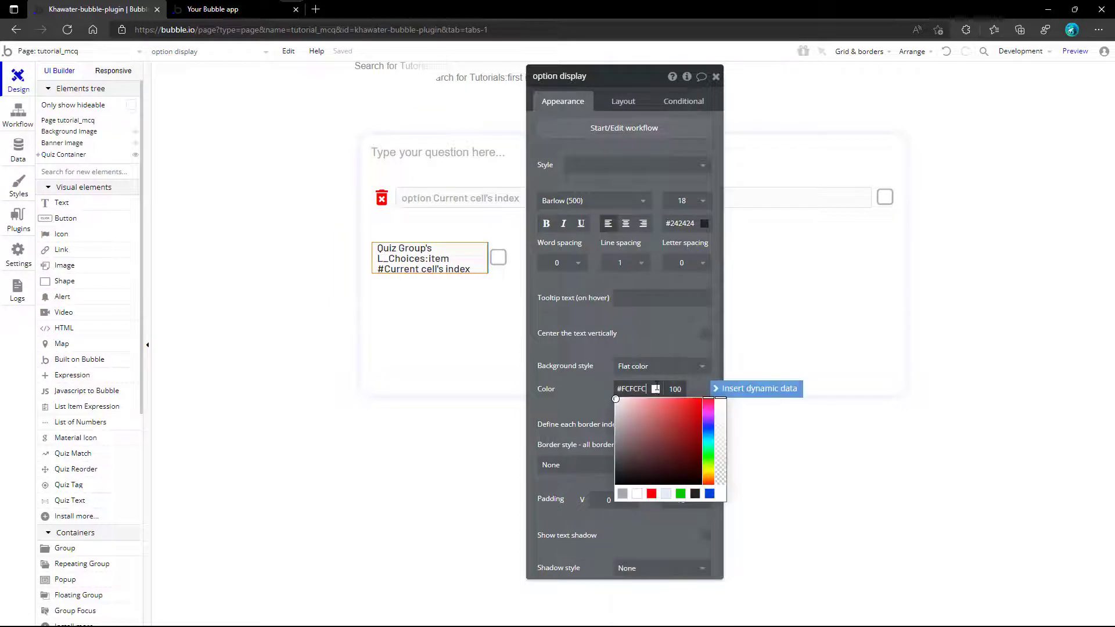
click(642, 493)
- Give the option display a solid border colored #242424 and set its vertical padding to 6
click(587, 465)
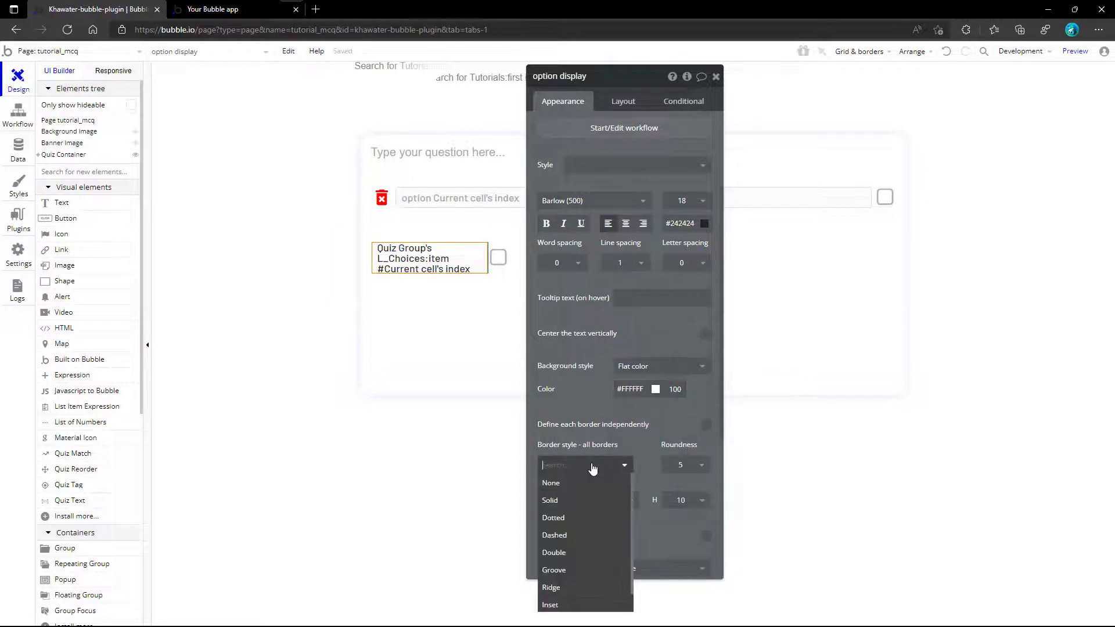
click(589, 500)
click(680, 488)
click(744, 592)
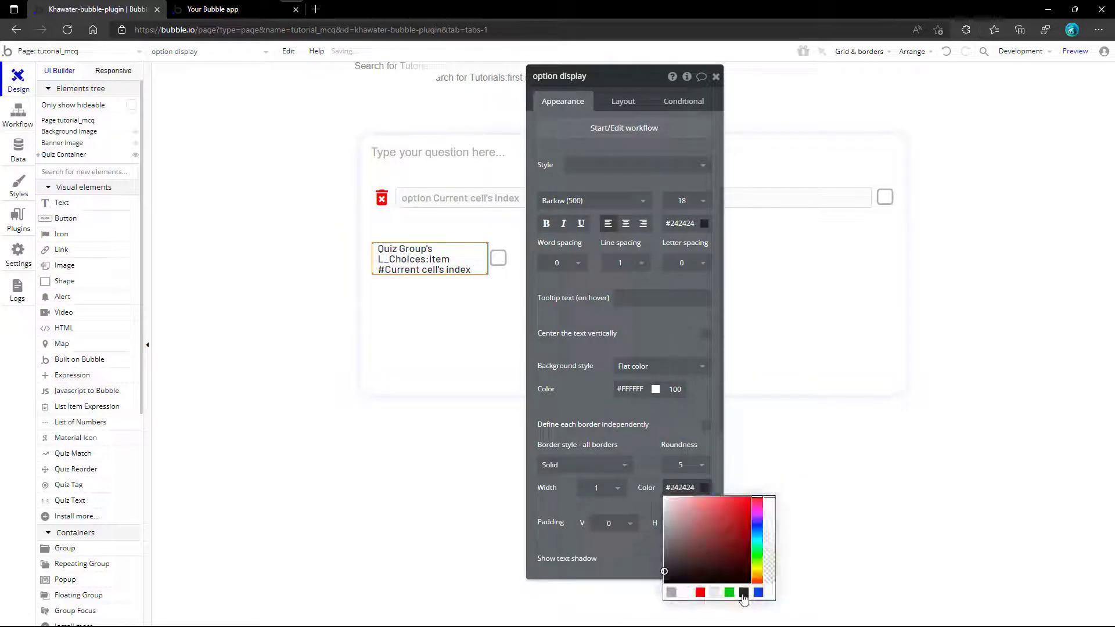
click(620, 528)
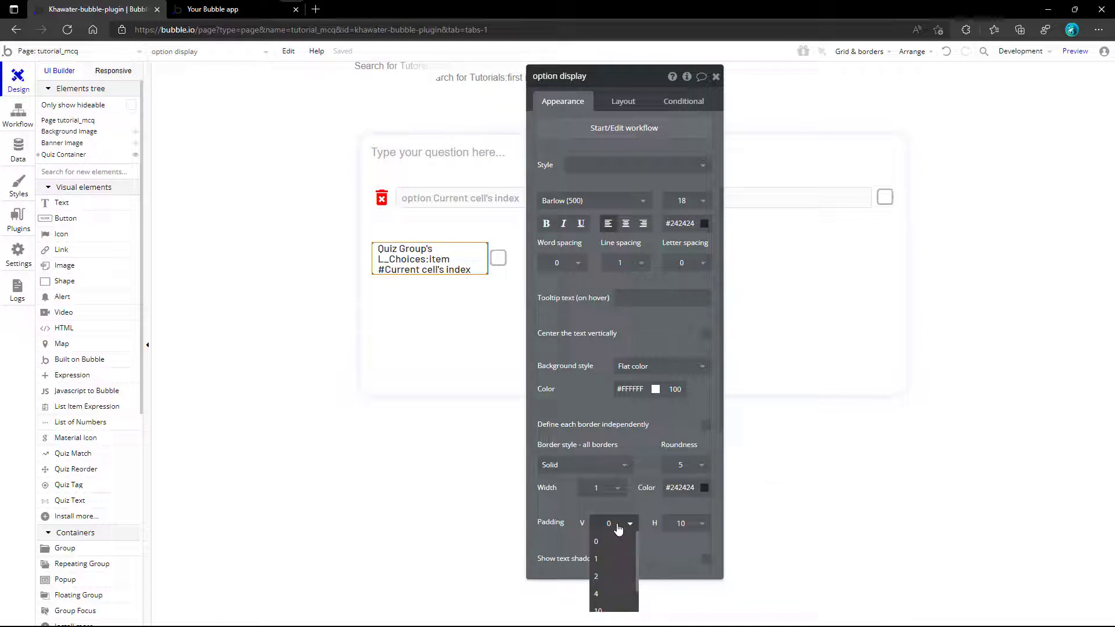
click(610, 523)
click(584, 514)
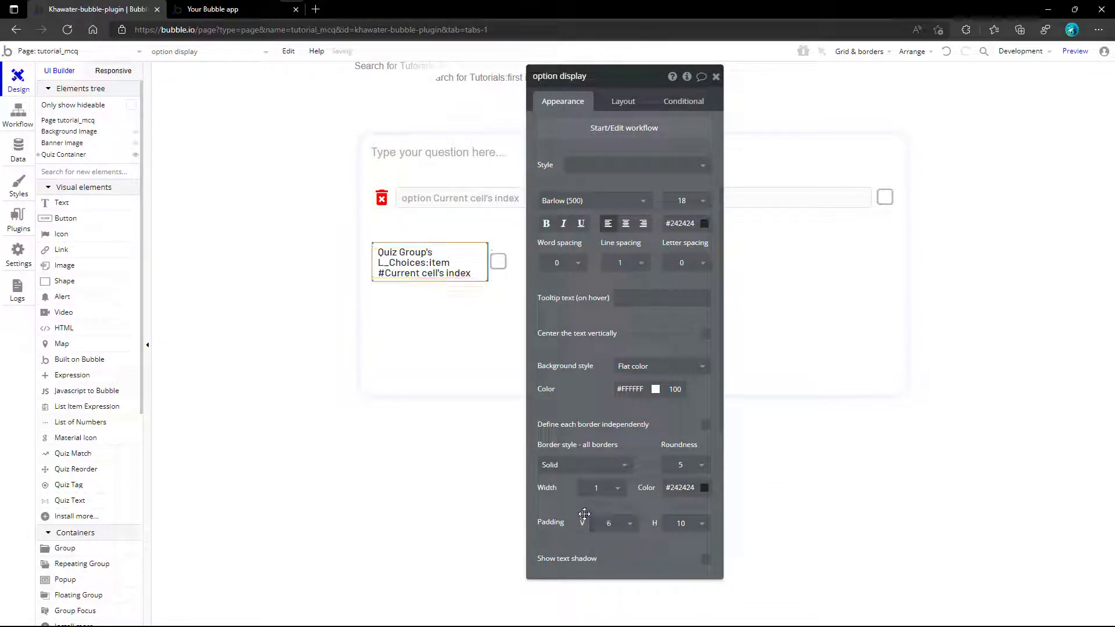
- Make the option display vertically centered and flexible in width, with minimum width 0, minimum height 36 and right margin 5 px
click(621, 103)
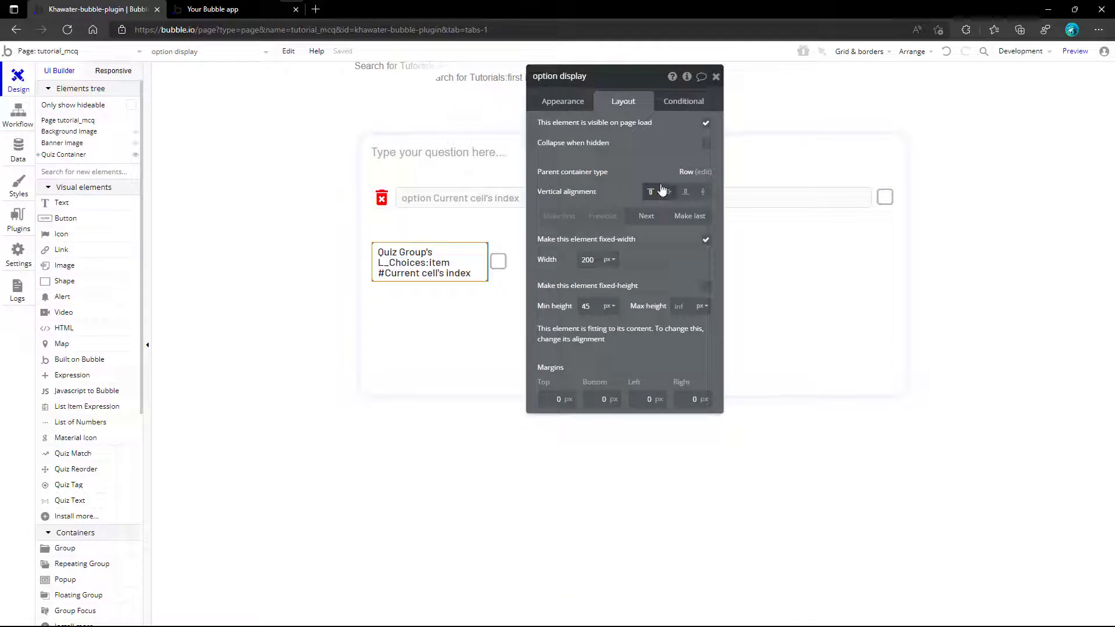
click(705, 239)
click(587, 259)
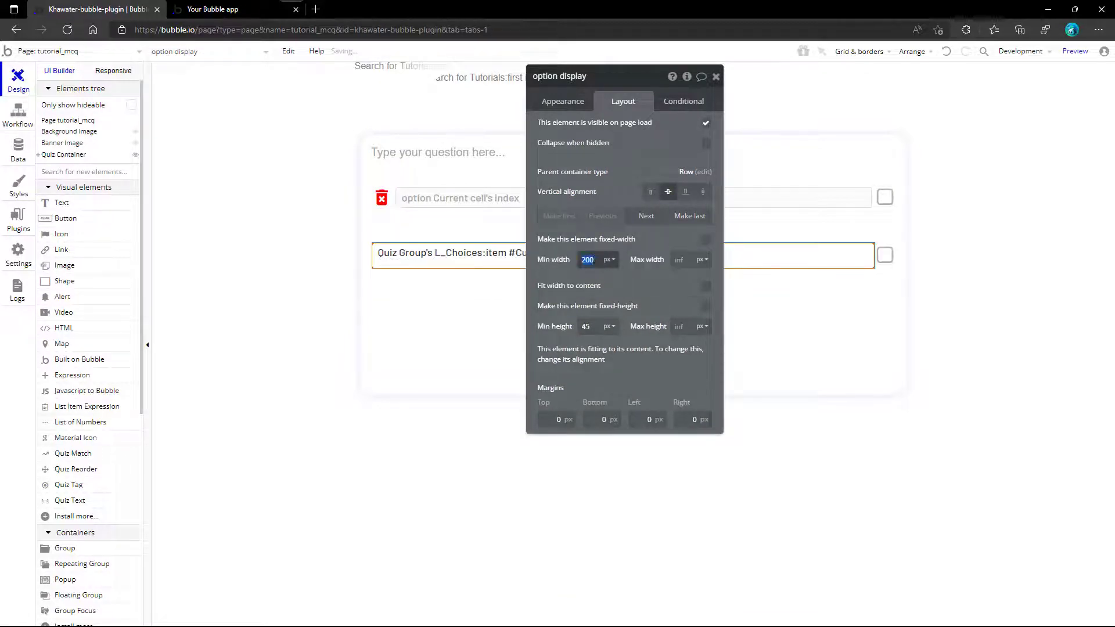
click(586, 327)
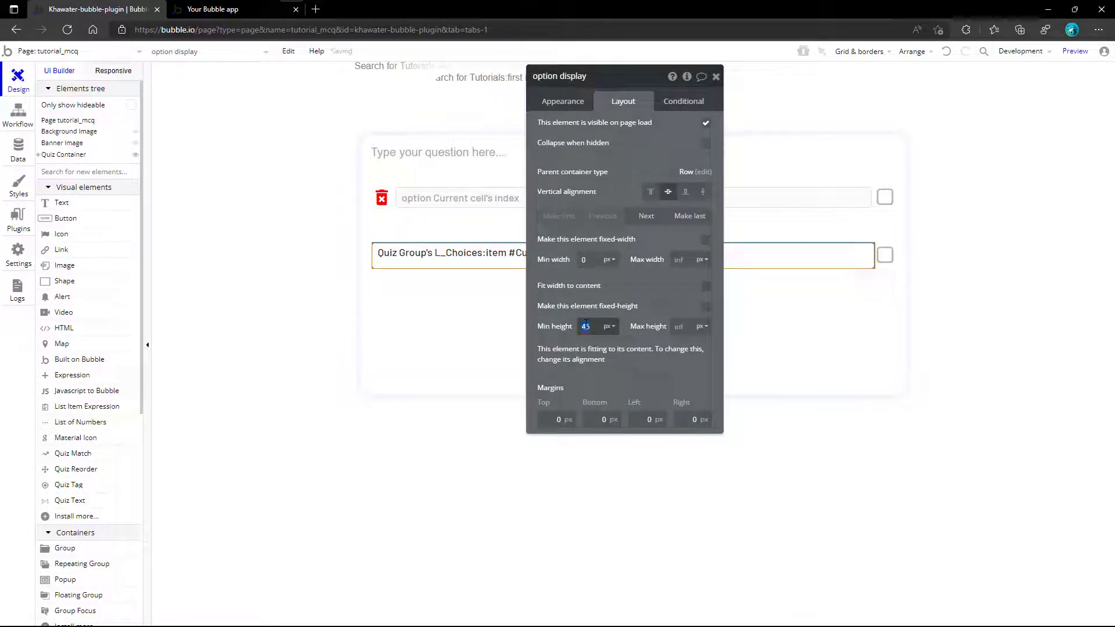
click(689, 419)
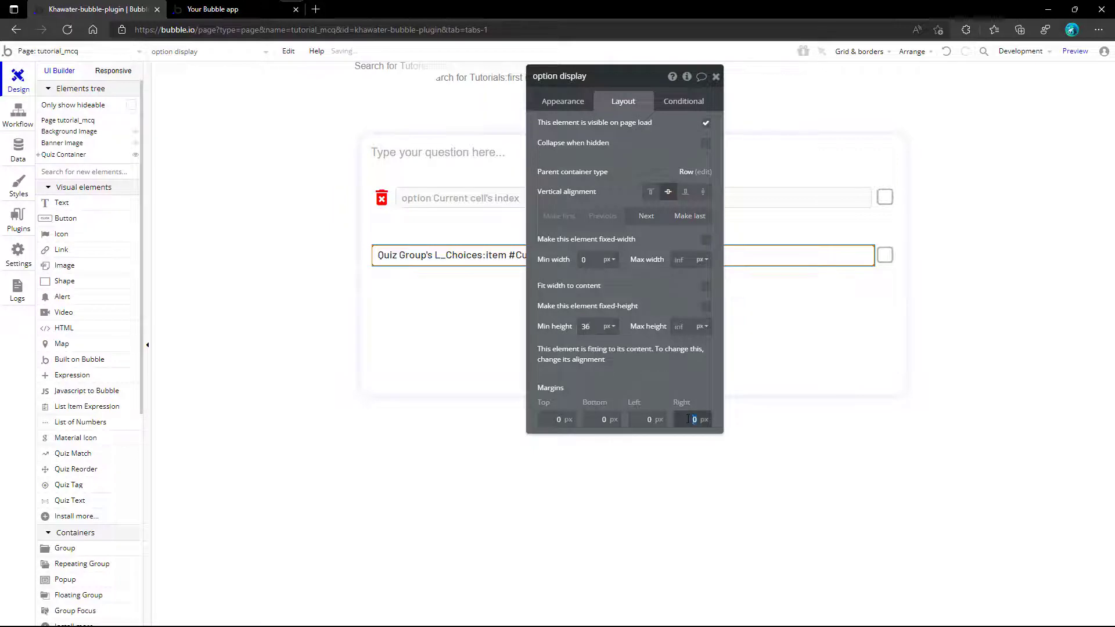
click(687, 382)
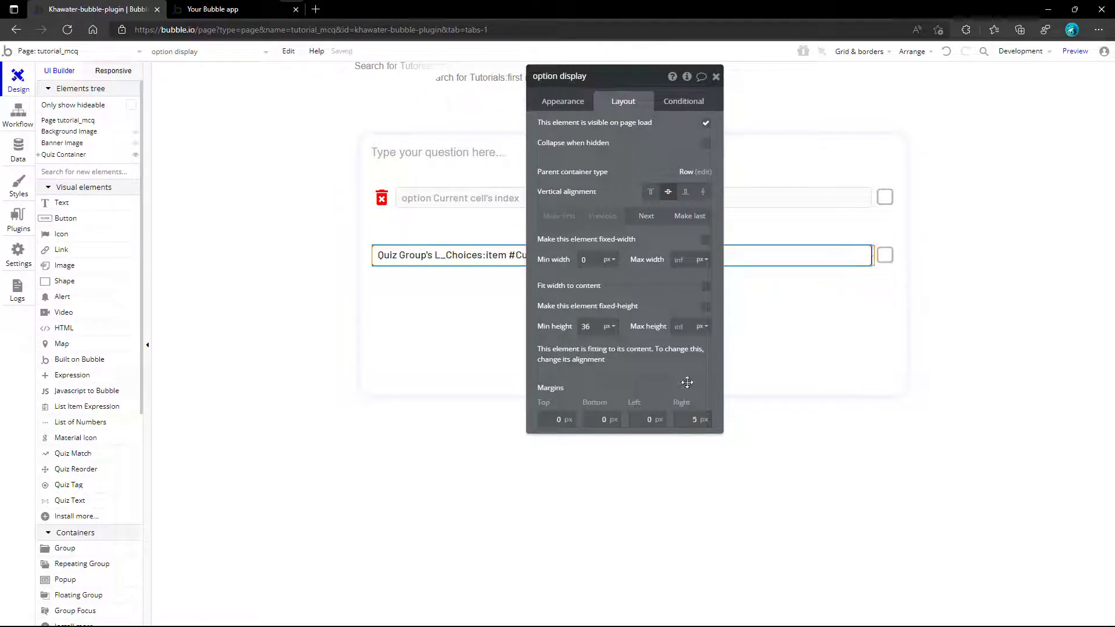
click(715, 78)
- Rename the duplicated row's checkbox "Checkbox display" and set its icon color to #242424
double_click(884, 255)
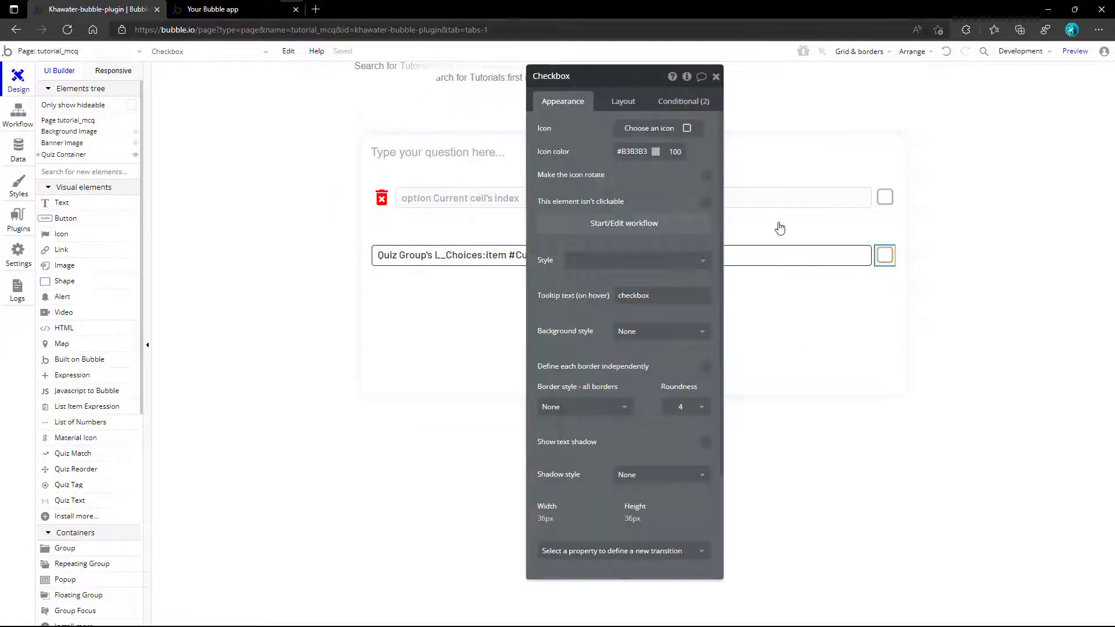
text(display)
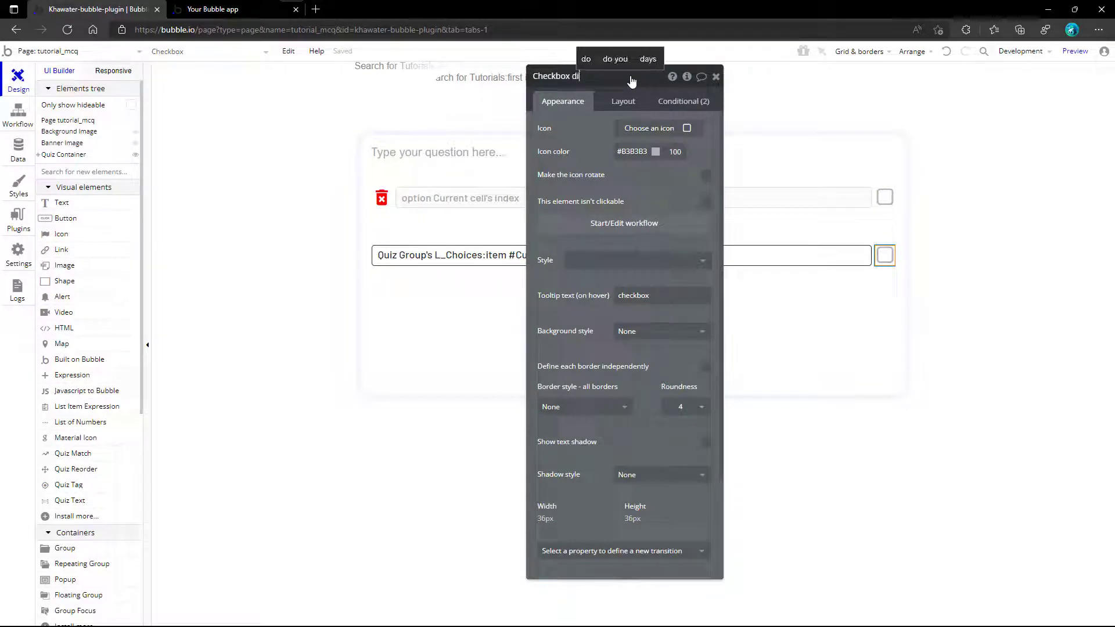
click(655, 150)
click(574, 159)
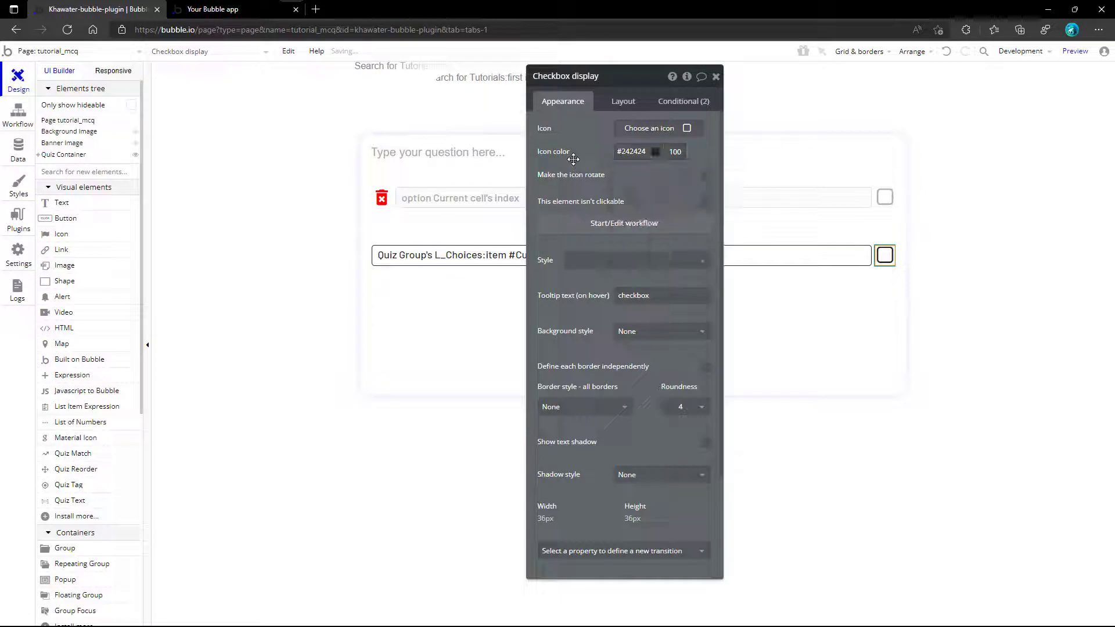
- Make Checkbox display's first condition test Quiz Group's L_Selected and show only the checked-box icon, removing its icon color change
click(682, 103)
click(630, 138)
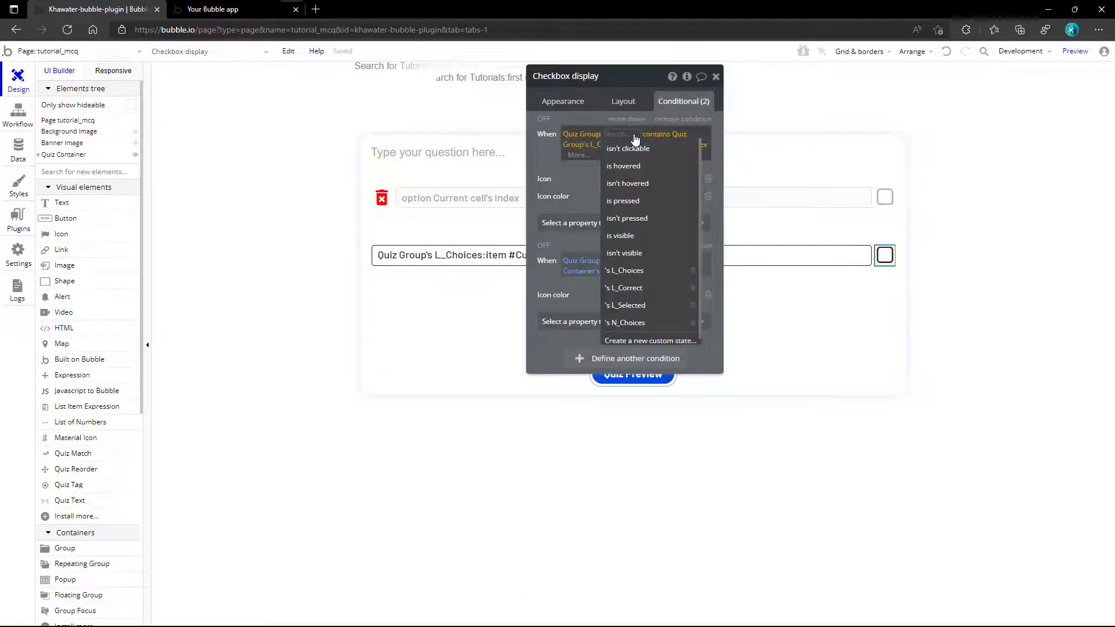
click(637, 306)
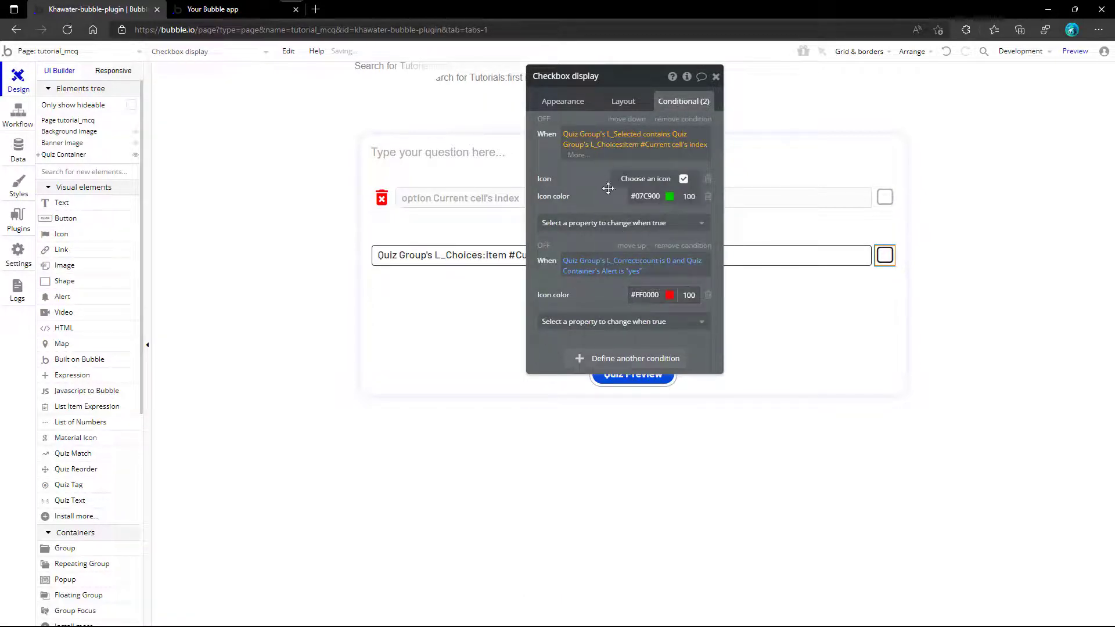
click(655, 174)
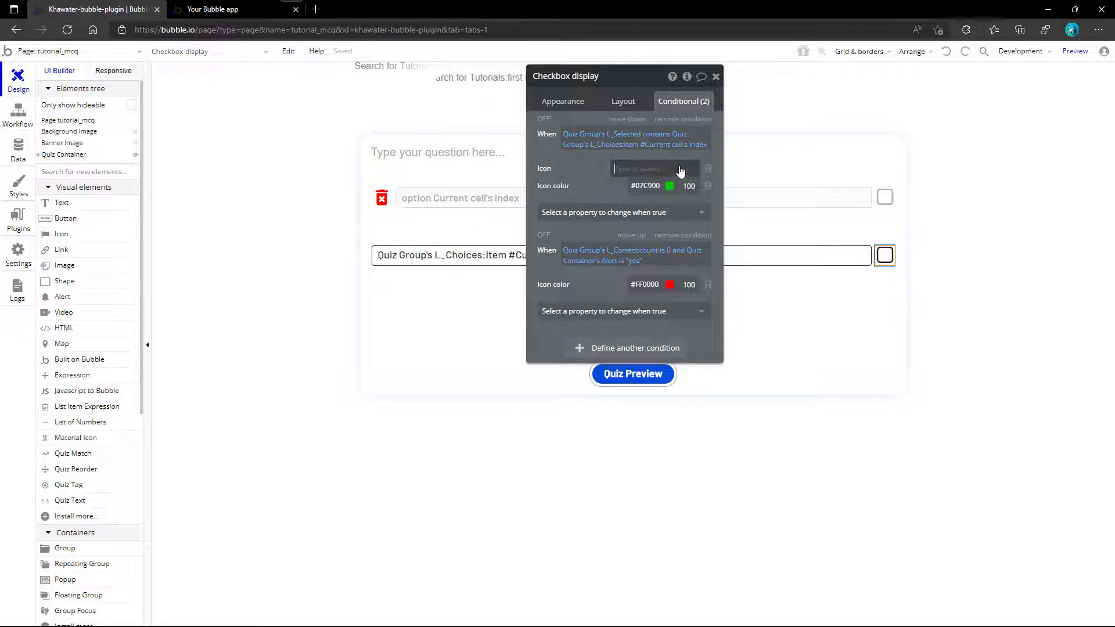
click(751, 198)
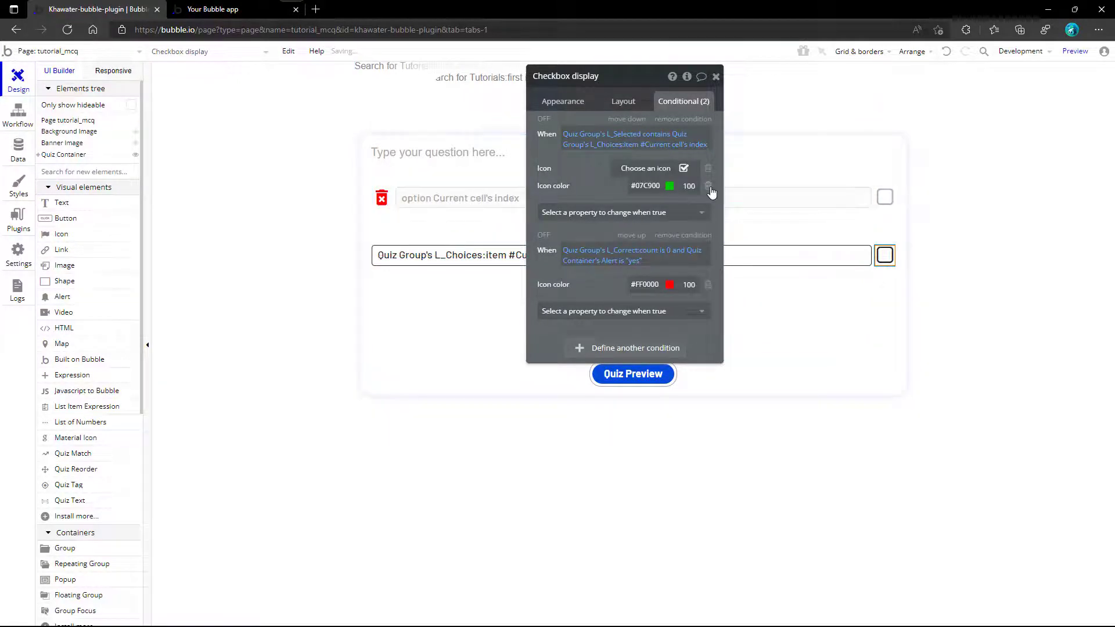
click(708, 186)
- Make Checkbox display's second condition count Quiz Group's L_Selected instead of L_Correct and close its properties
click(633, 229)
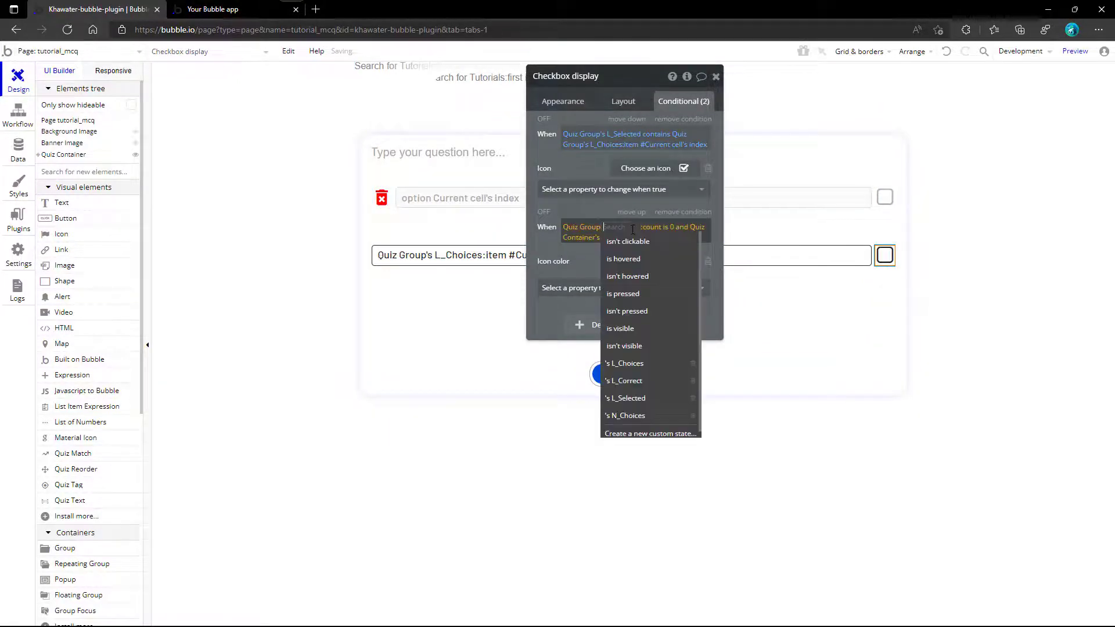
click(626, 399)
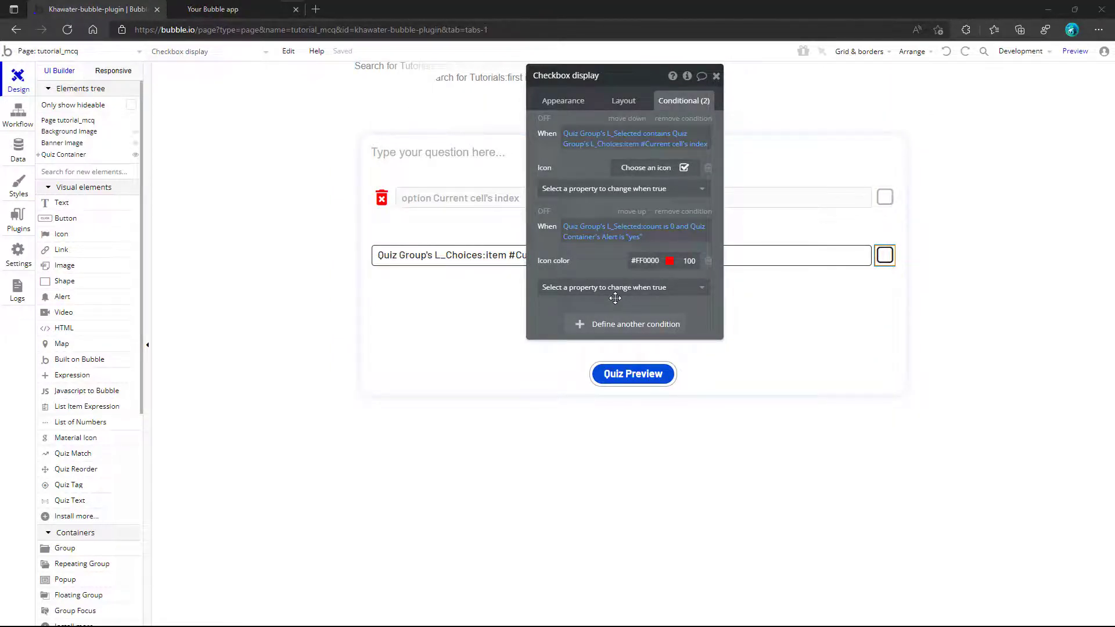
click(716, 75)
- In the page workflows, make the "contains" event for Checkbox display clicks test Quiz Group's L_Selected instead of L_Correct
click(18, 114)
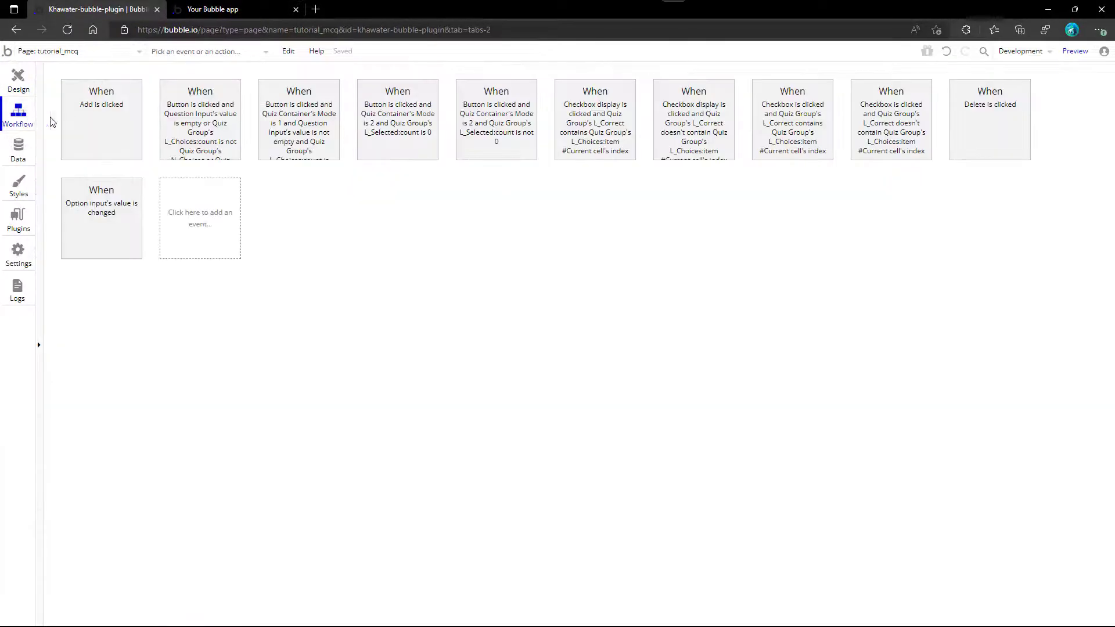
click(600, 126)
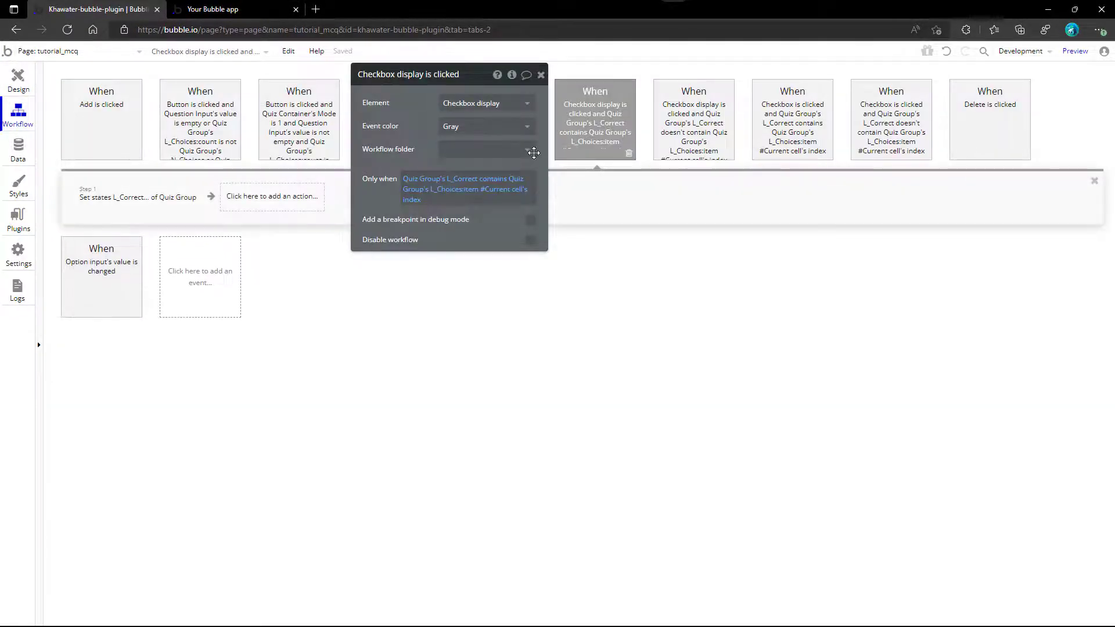
click(474, 178)
click(465, 298)
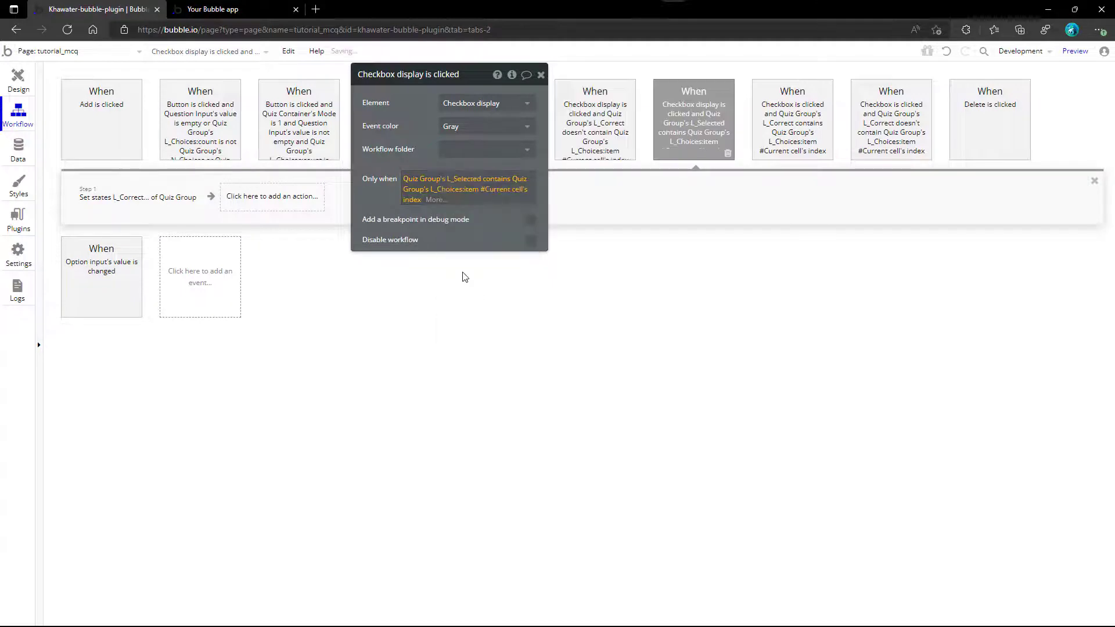
- Extend that event's condition with "and Quiz Container's Mode is 2" and copy the complete expression
click(447, 236)
text(qui)
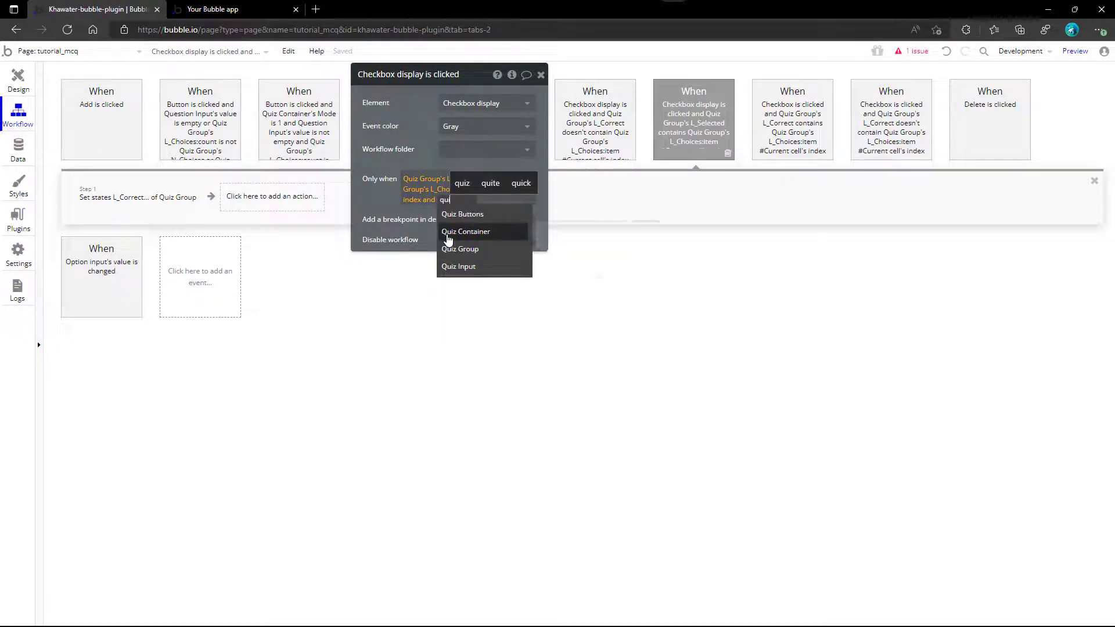
click(447, 235)
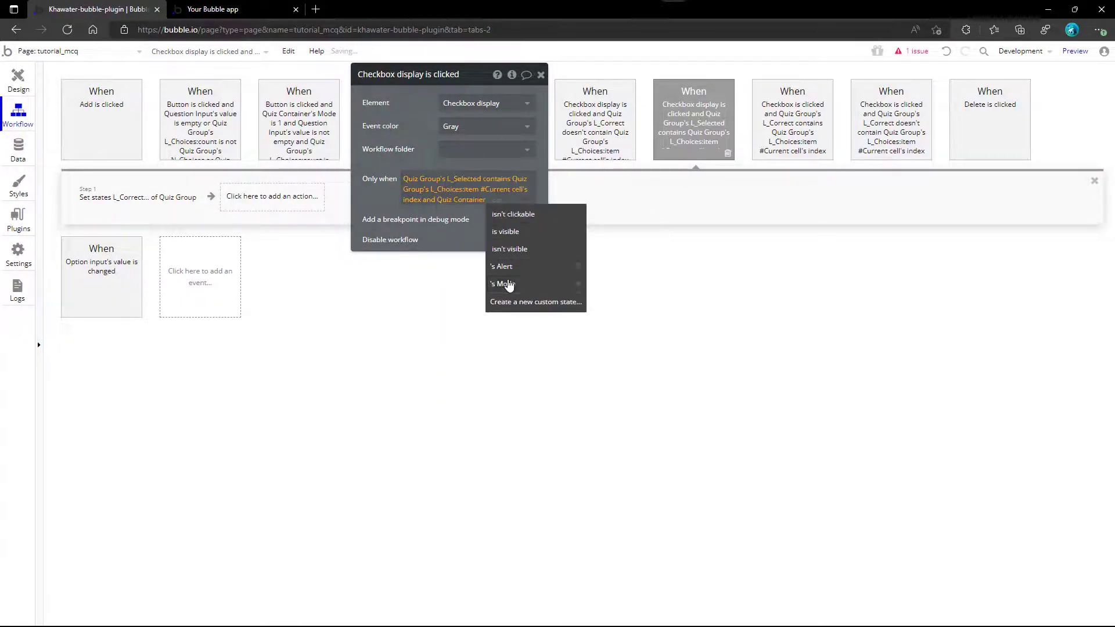
click(510, 283)
click(435, 244)
text(2)
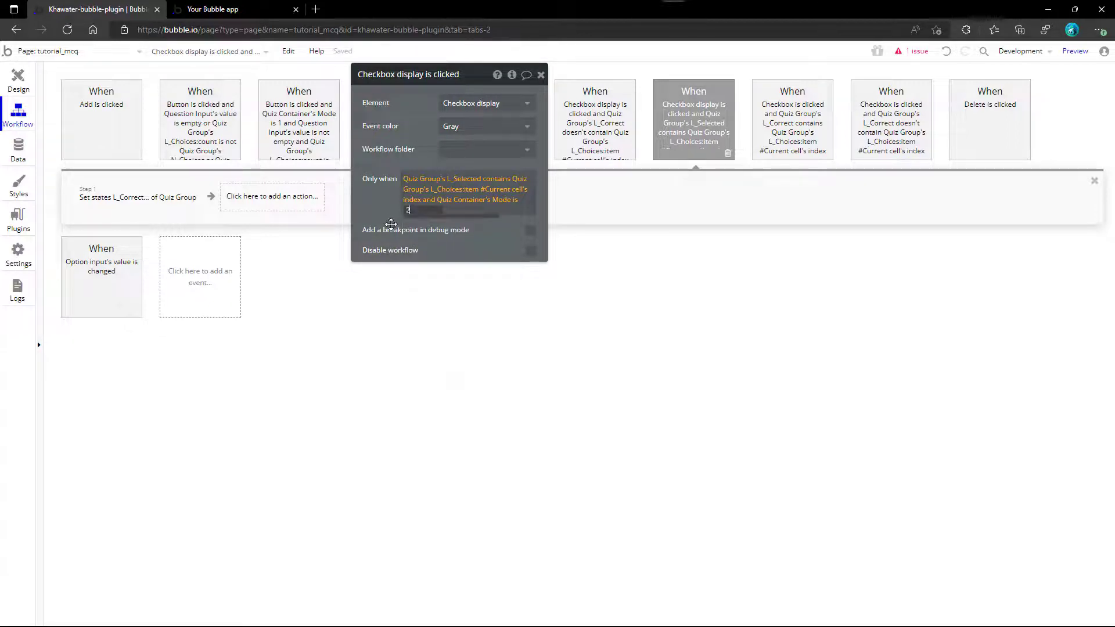
click(389, 220)
right_click(531, 204)
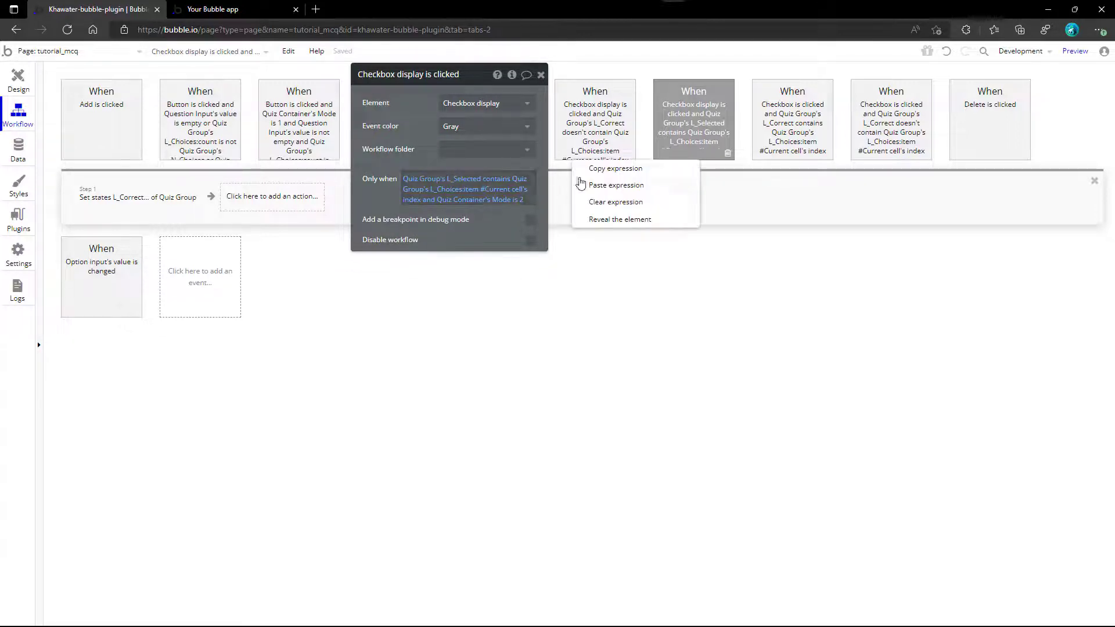
click(587, 172)
- Make the "contains" event's Set state action target L_Selected, with Quiz Group's L_Selected as the list the item is subtracted from
click(166, 200)
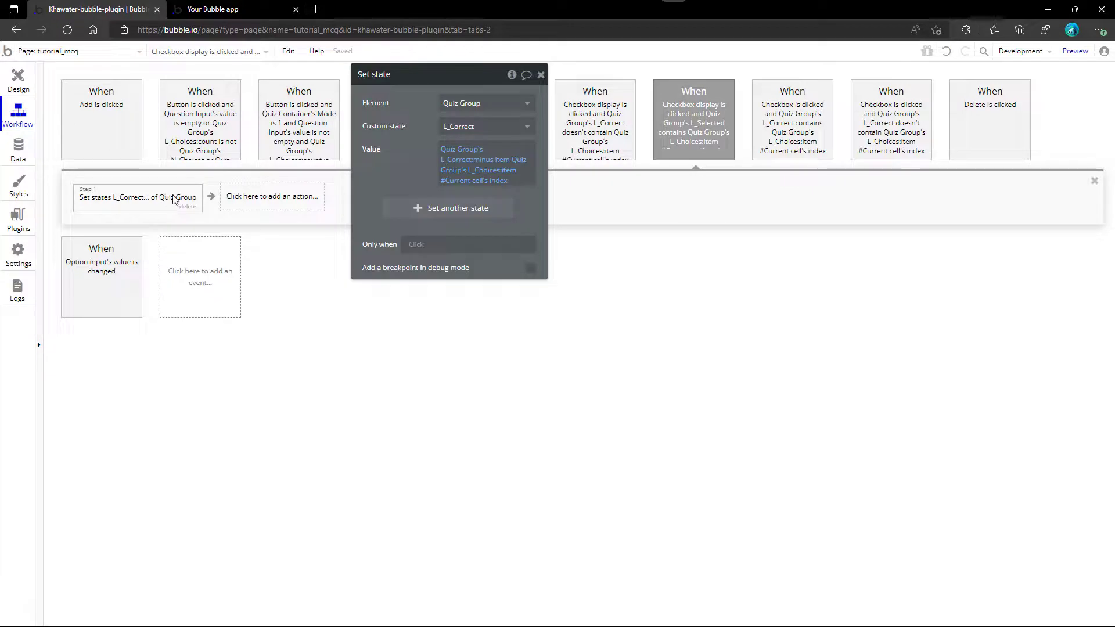
click(478, 128)
click(475, 172)
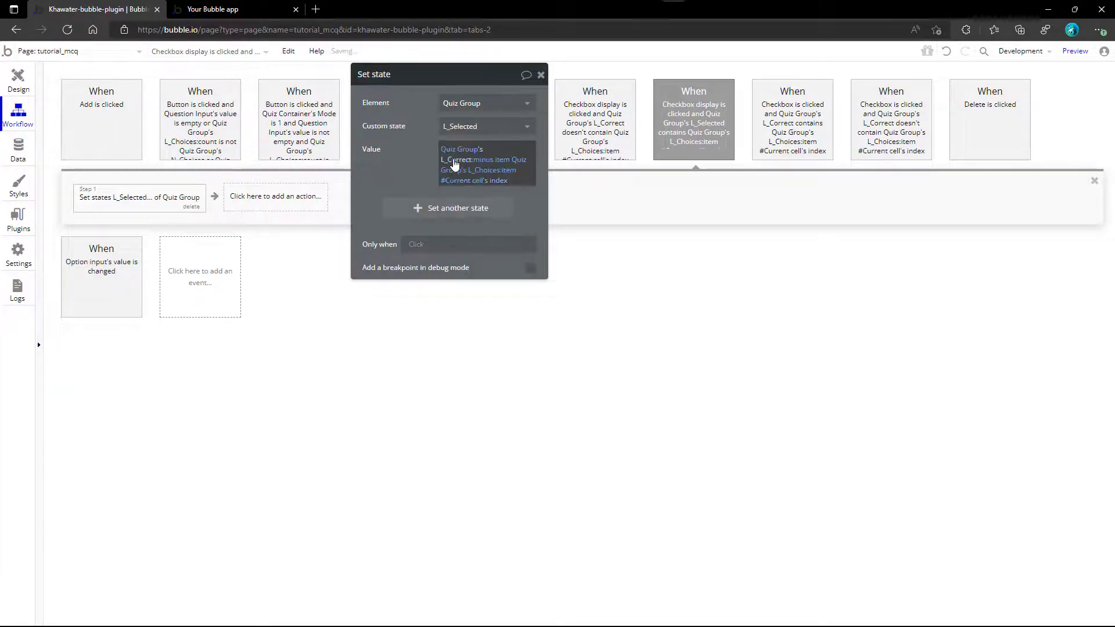
click(455, 165)
click(470, 215)
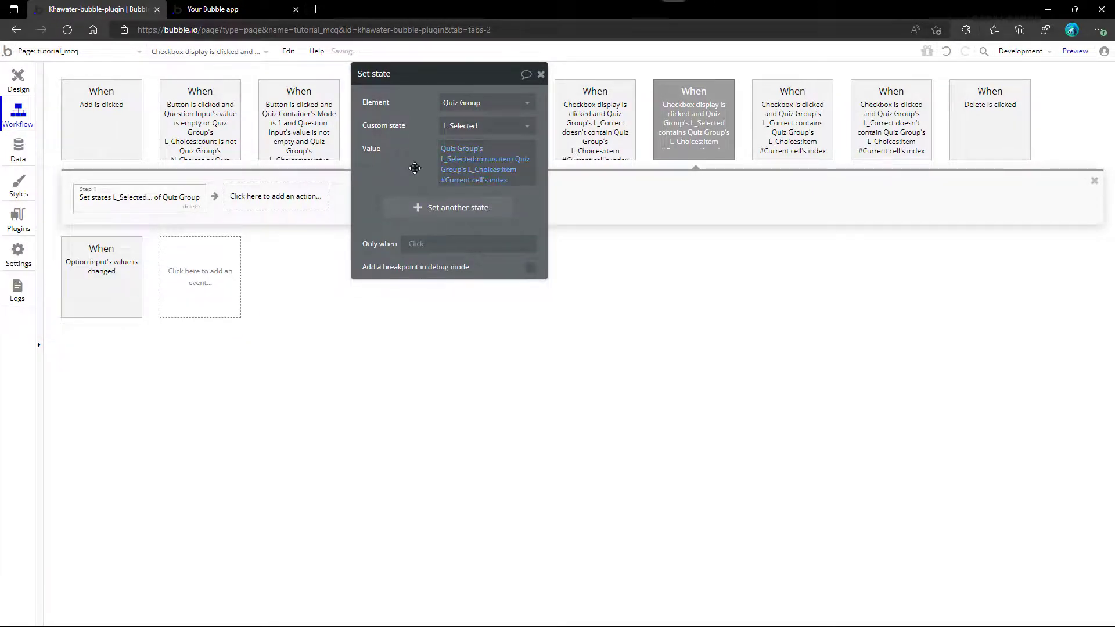
- Paste the copied condition into the Checkbox display event that tests "doesn't contain", and change its operator from contains to doesn't contain
click(565, 146)
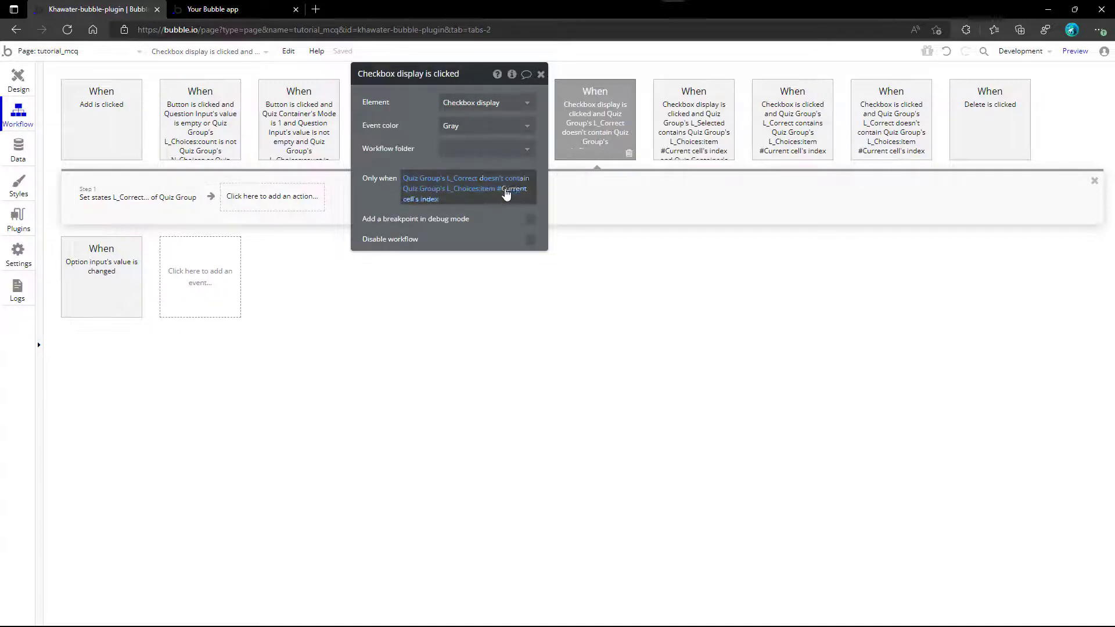
right_click(506, 193)
click(556, 185)
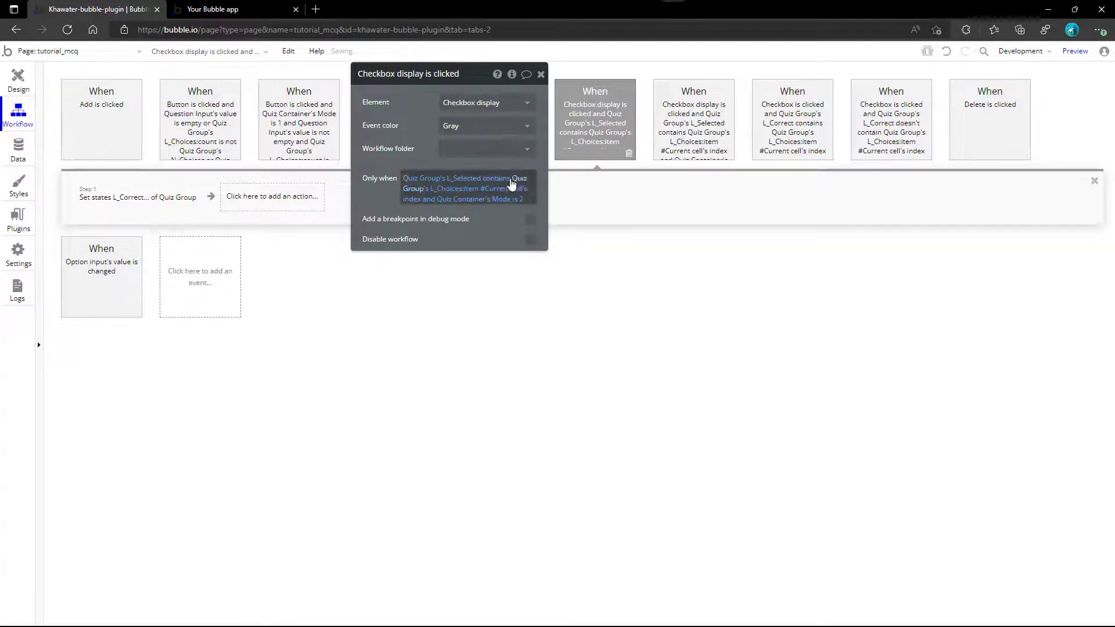
click(511, 184)
click(511, 247)
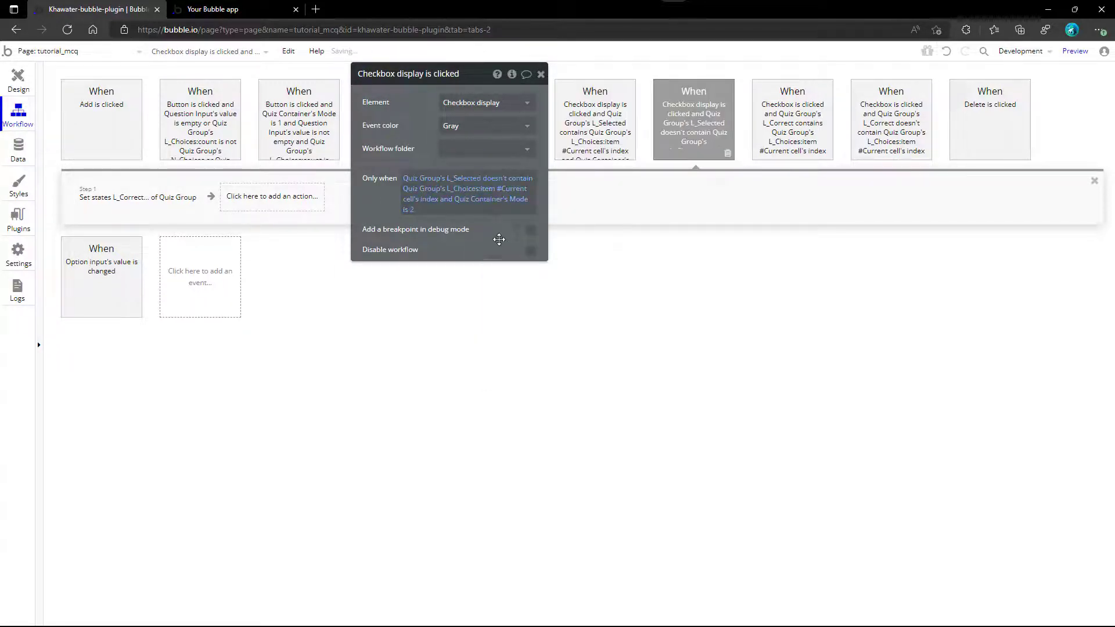
- Make the "doesn't contain" event's Set state action target L_Selected, adding the item to Quiz Group's L_Selected, and close its properties
click(141, 210)
click(450, 127)
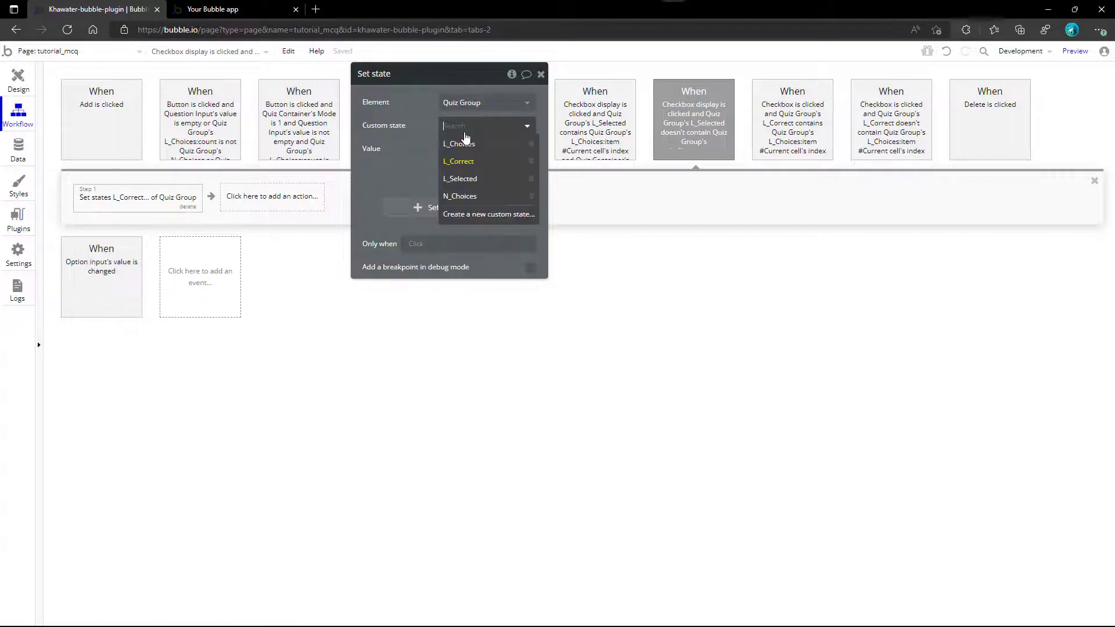
click(464, 180)
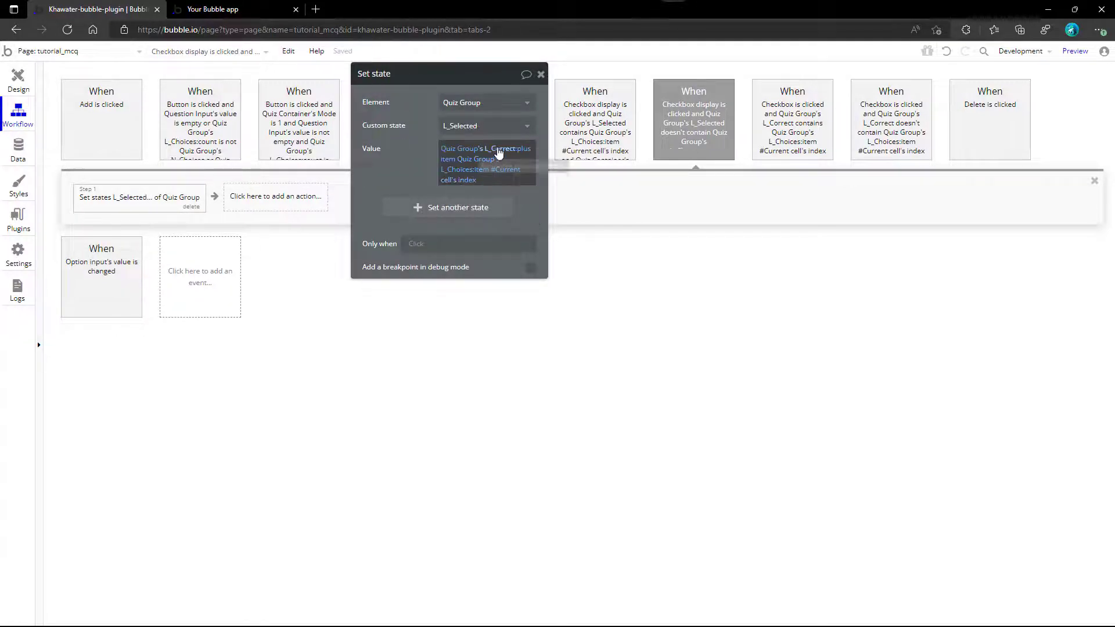
click(504, 150)
click(497, 216)
click(414, 166)
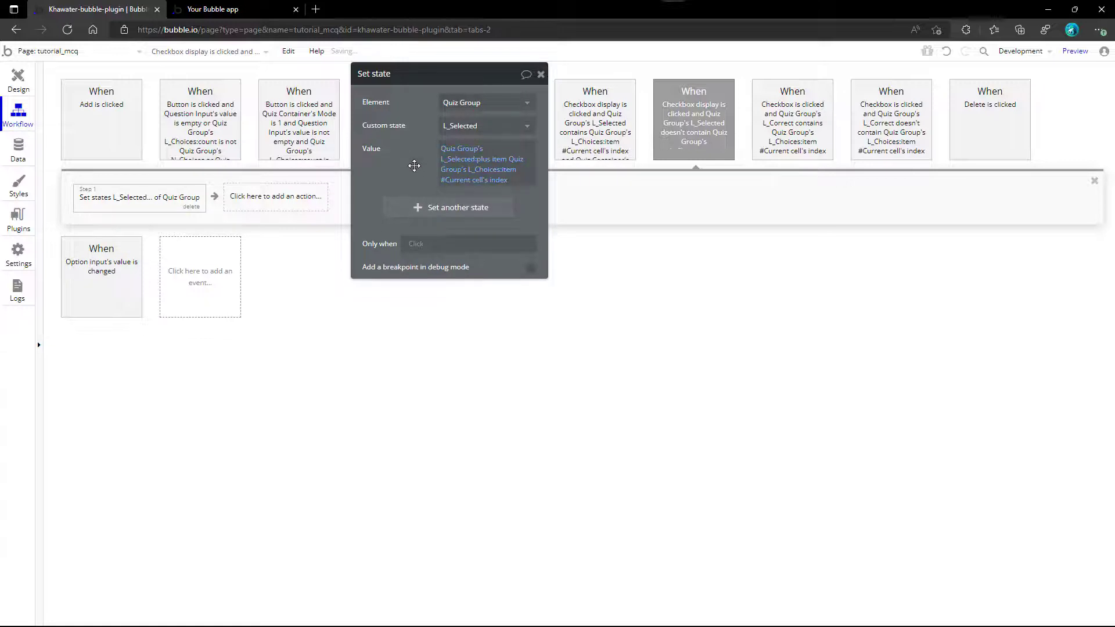
click(540, 75)
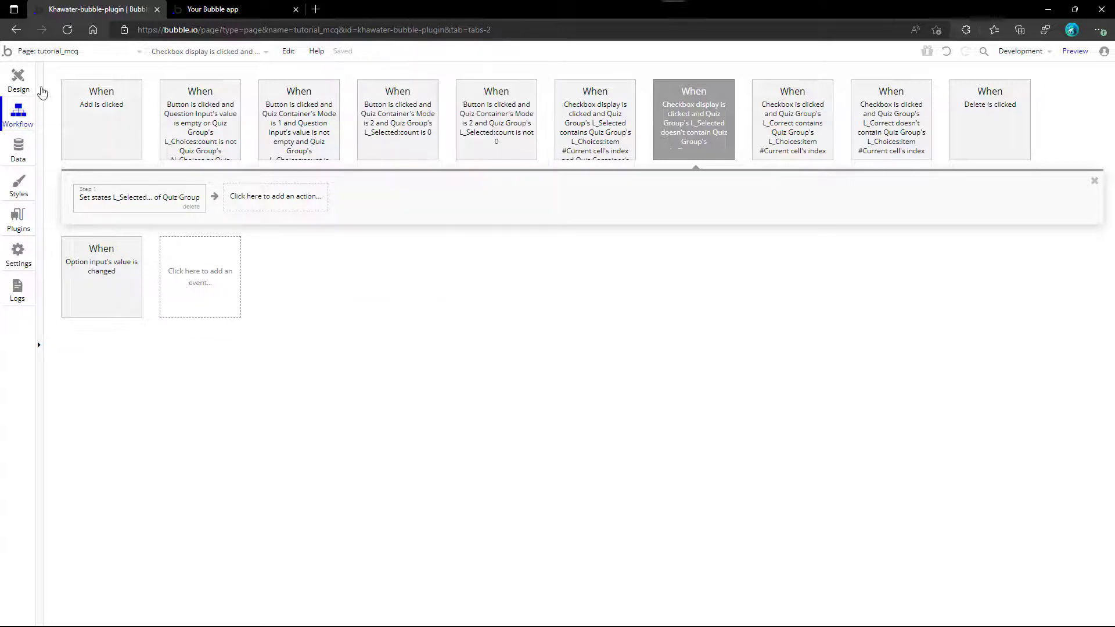
- In the page design, give the Quiz Input group a condition for when Quiz Container's Mode is not 1
click(19, 83)
double_click(514, 215)
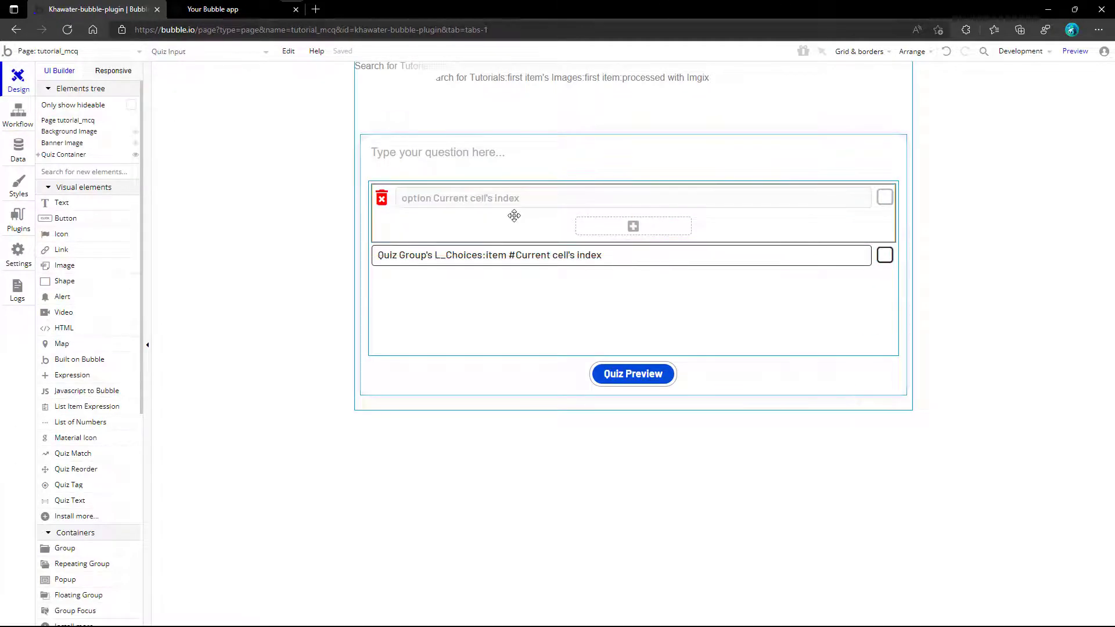
click(712, 127)
click(706, 134)
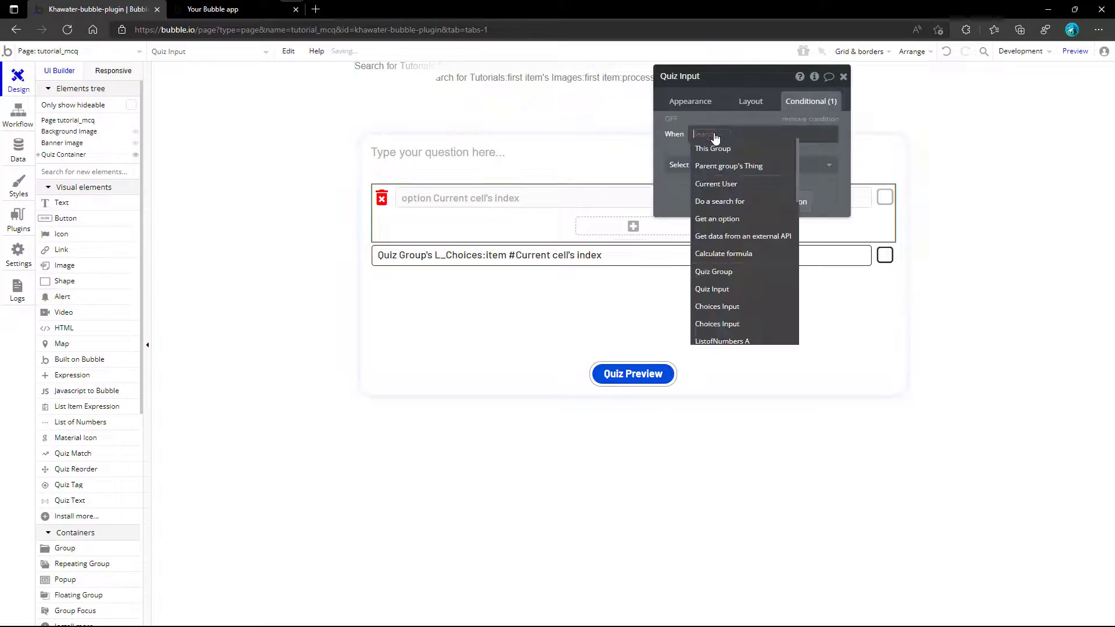
text(qui)
click(749, 201)
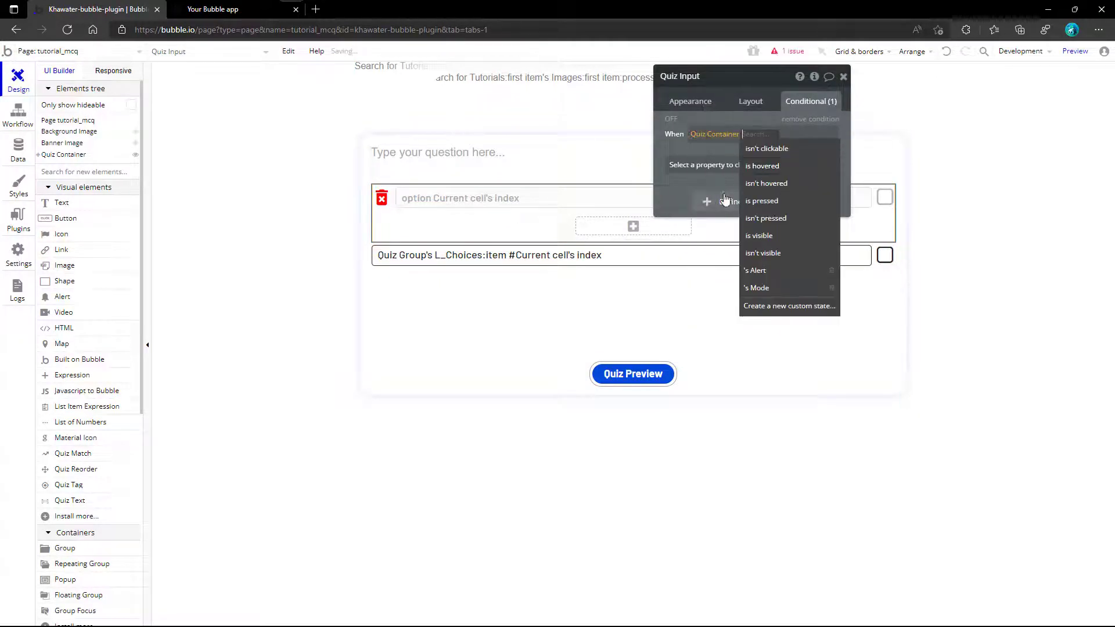
click(772, 289)
click(774, 185)
text(1)
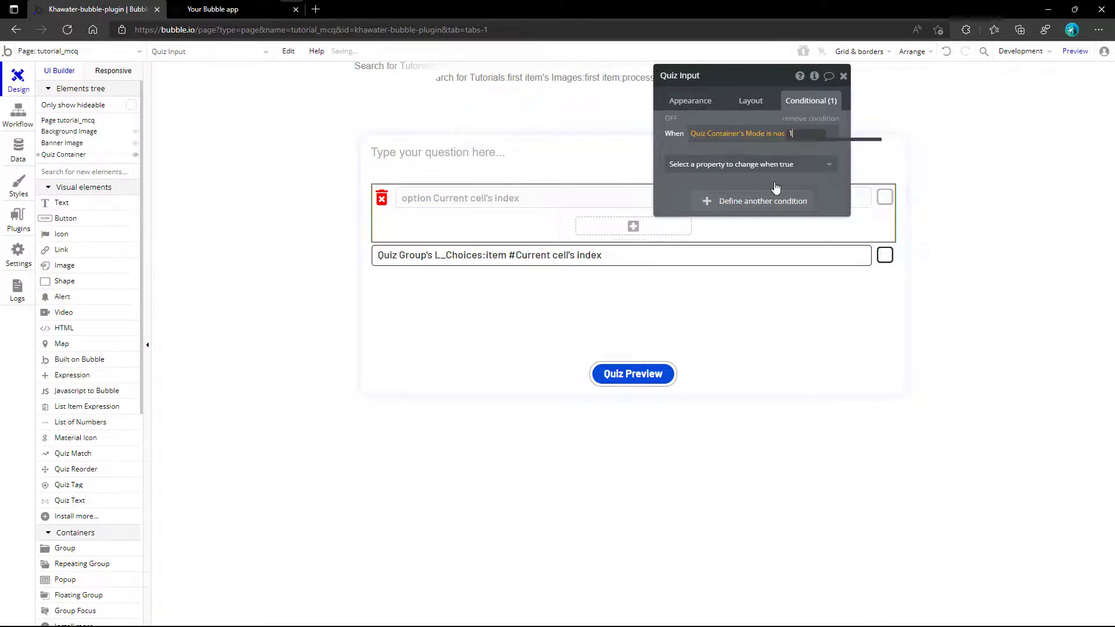
- Make Quiz Input hidden under that condition, copy the condition's expression and close the properties
click(773, 146)
click(777, 164)
click(764, 202)
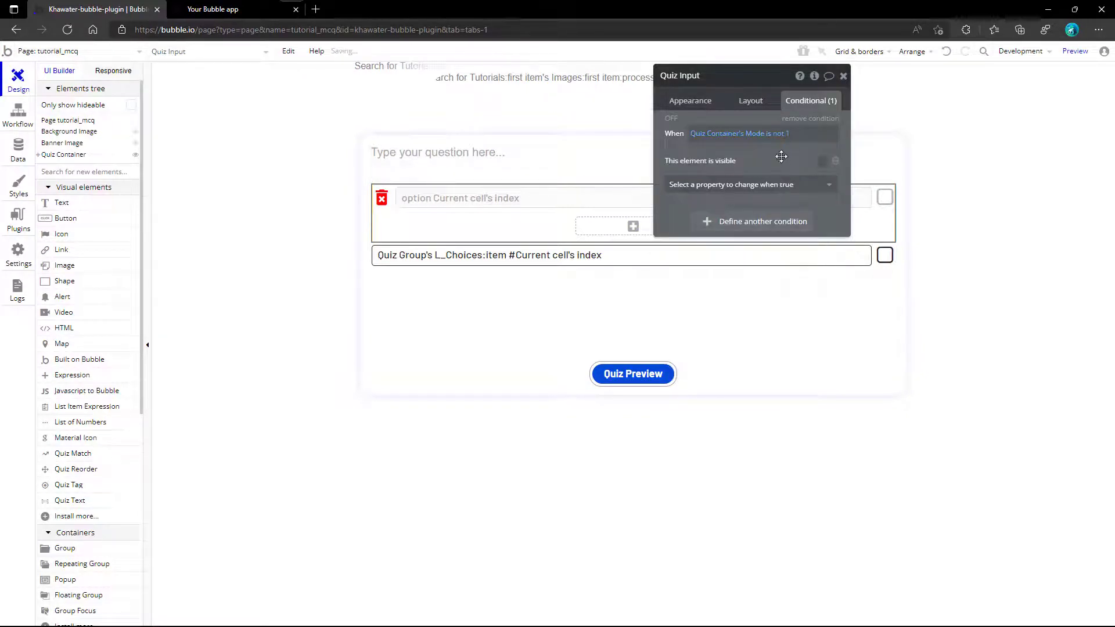
right_click(804, 138)
click(865, 102)
click(843, 76)
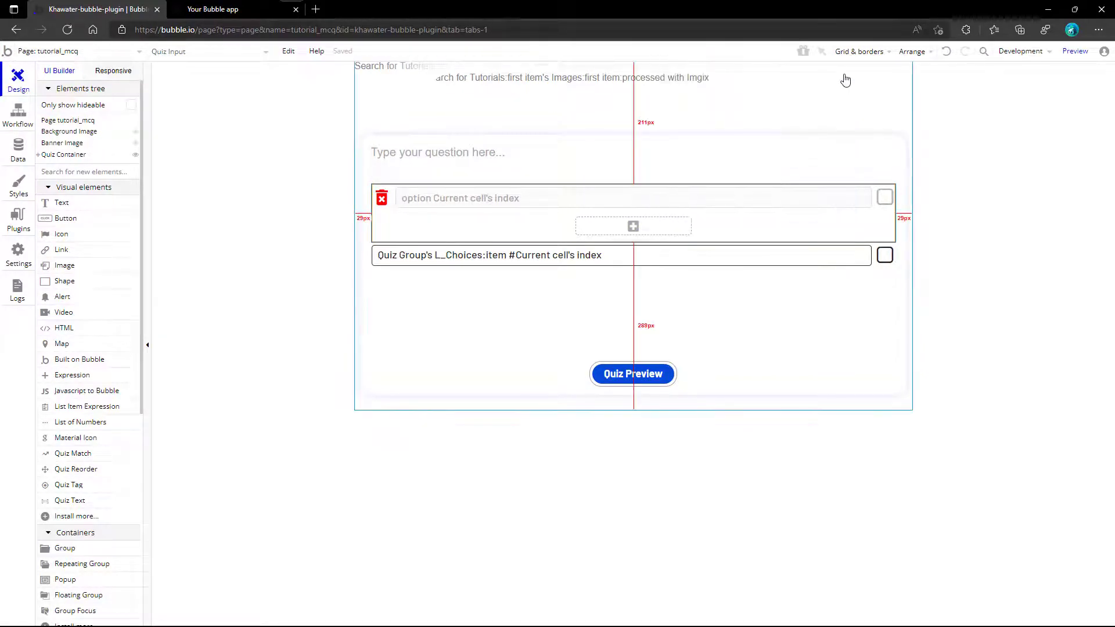
- Give the Choices Input list that displays the choices the copied condition "Quiz Container's Mode is not 1" and make it visible under it
double_click(872, 261)
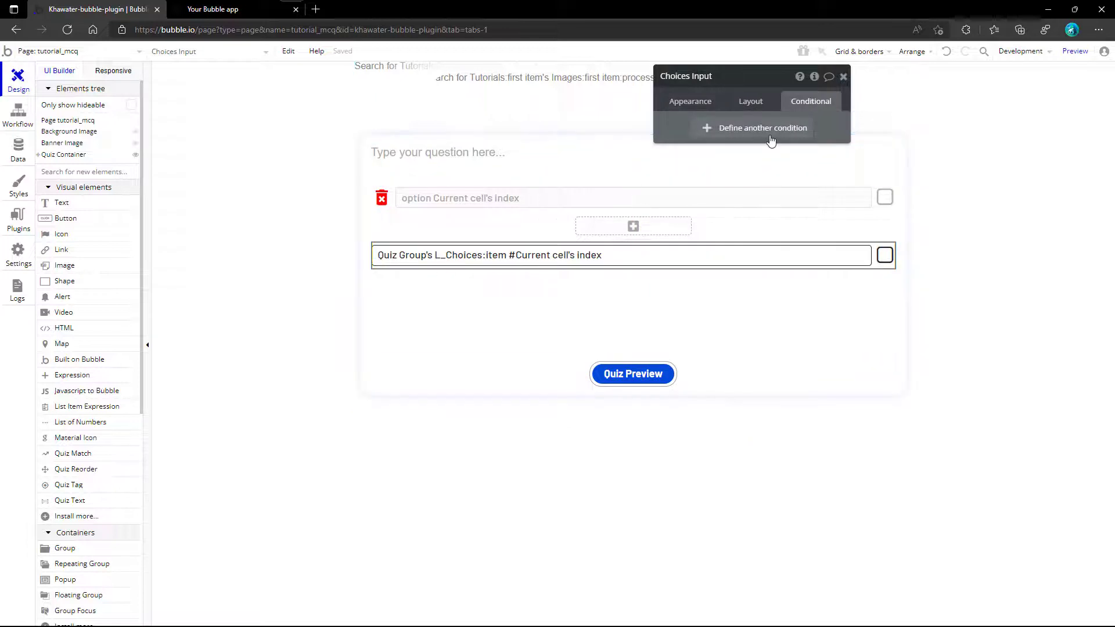
click(764, 125)
right_click(764, 136)
click(826, 114)
click(769, 165)
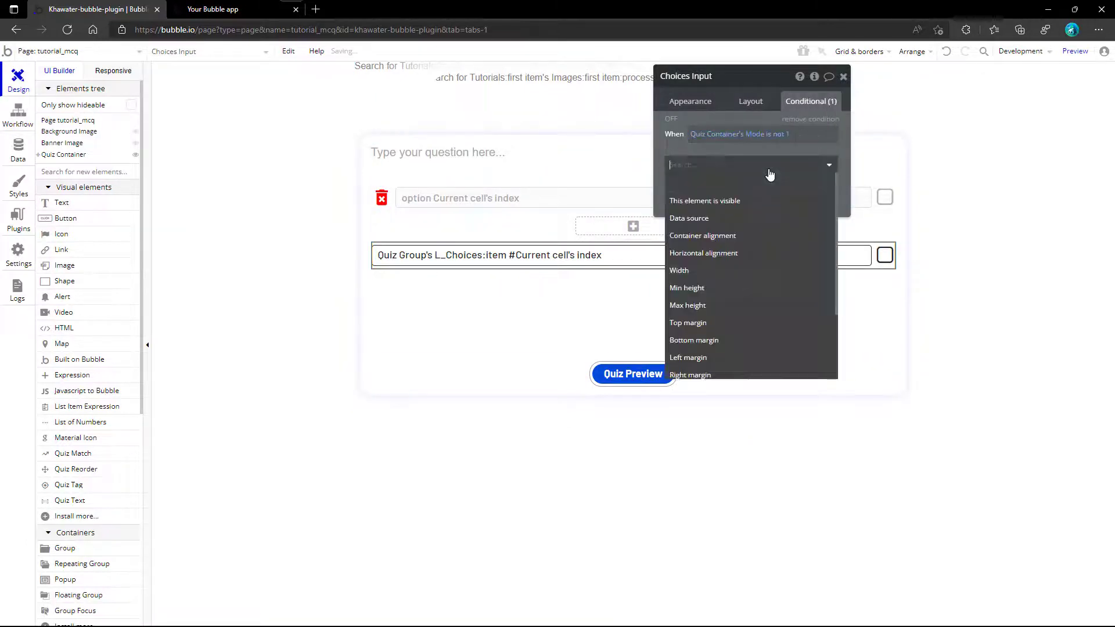
click(768, 201)
click(820, 165)
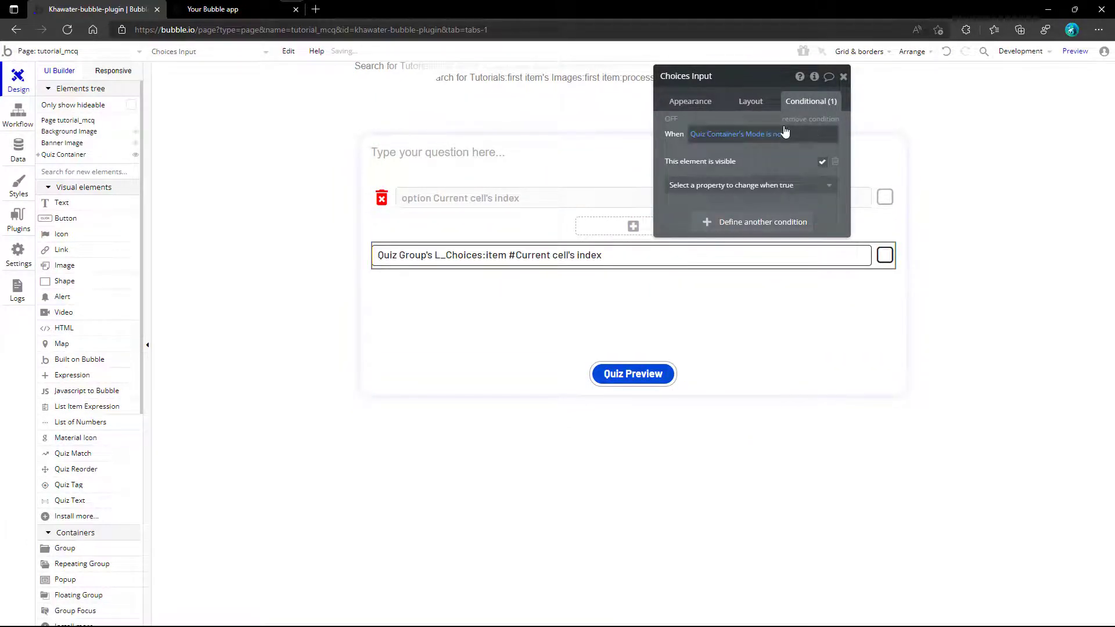
- Make the Choices Input list not visible on page load and close its properties
click(767, 110)
click(832, 183)
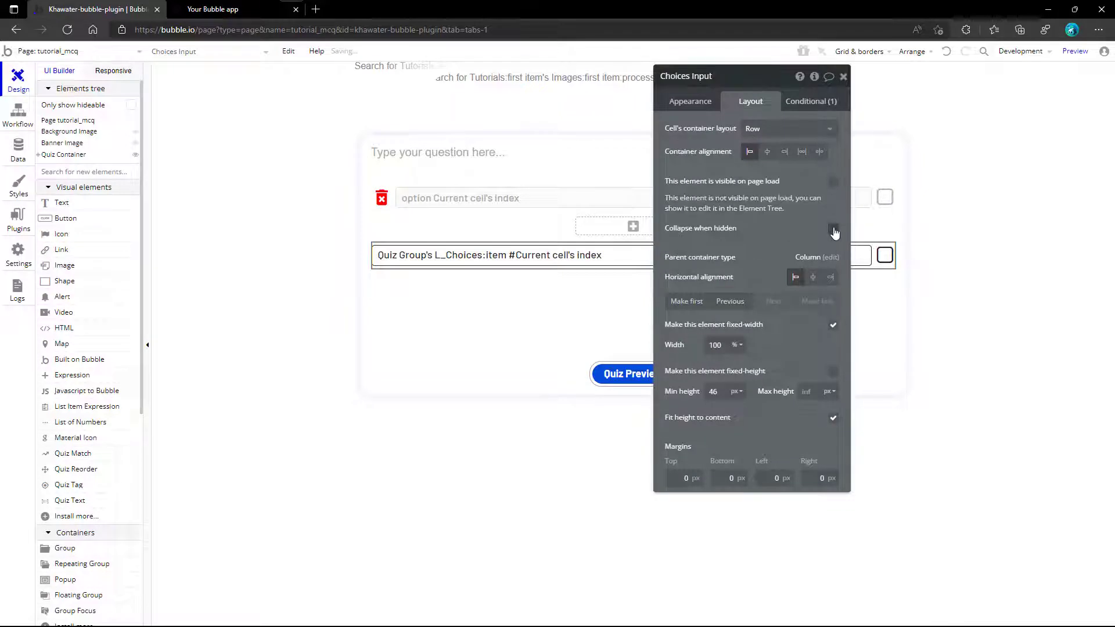
click(844, 80)
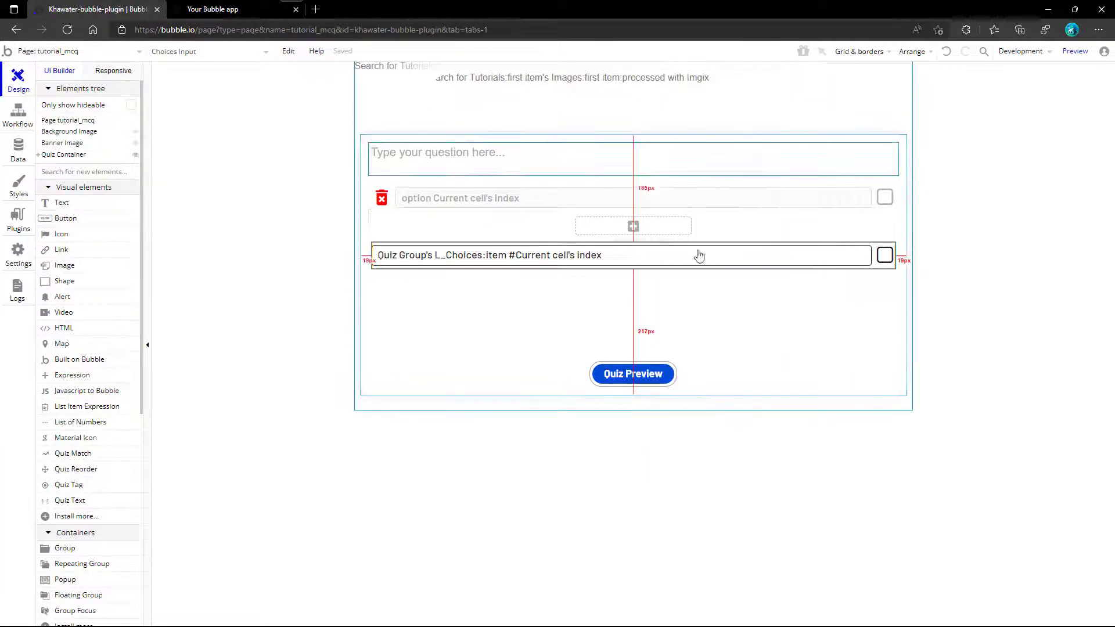
- In the Quiz Preview button's workflows, duplicate the event that sets the validation alert and clear the duplicate's condition
click(655, 297)
double_click(641, 365)
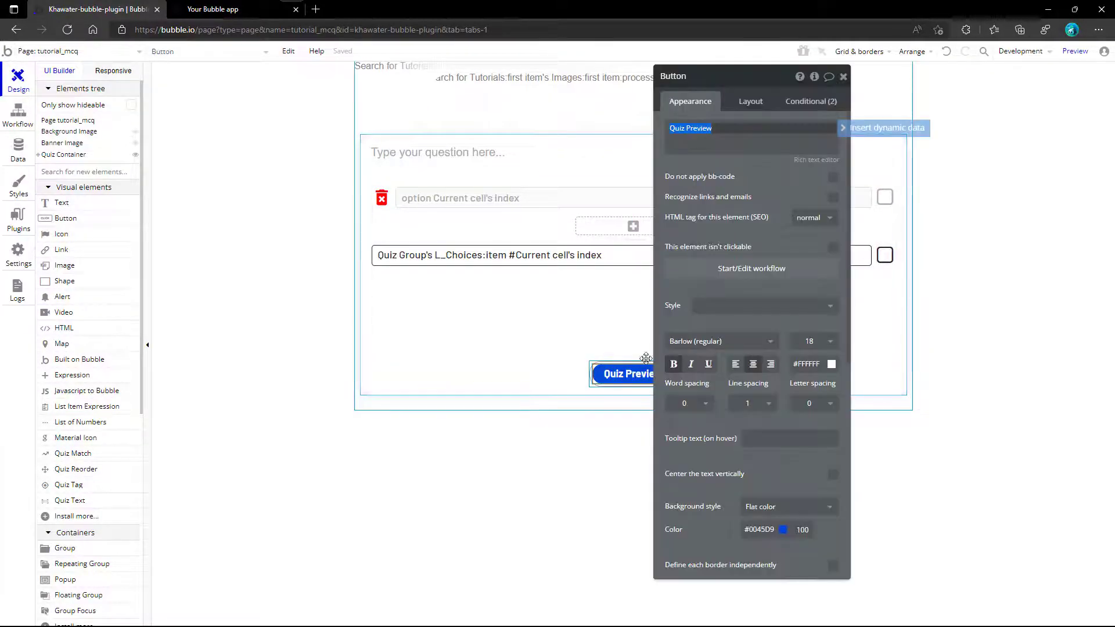
click(746, 270)
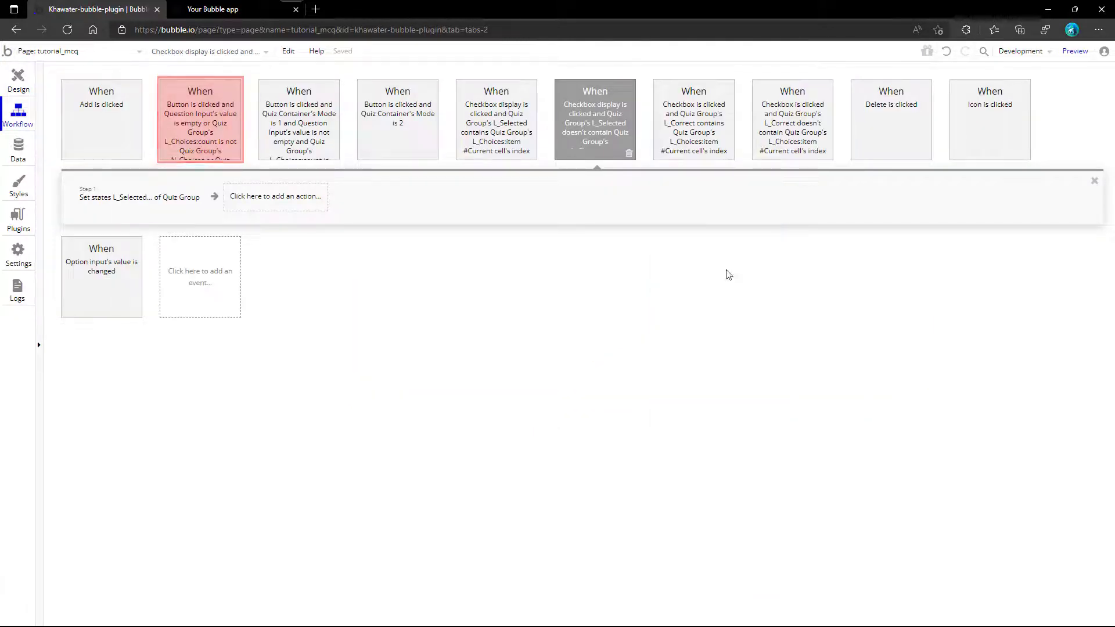
right_click(220, 127)
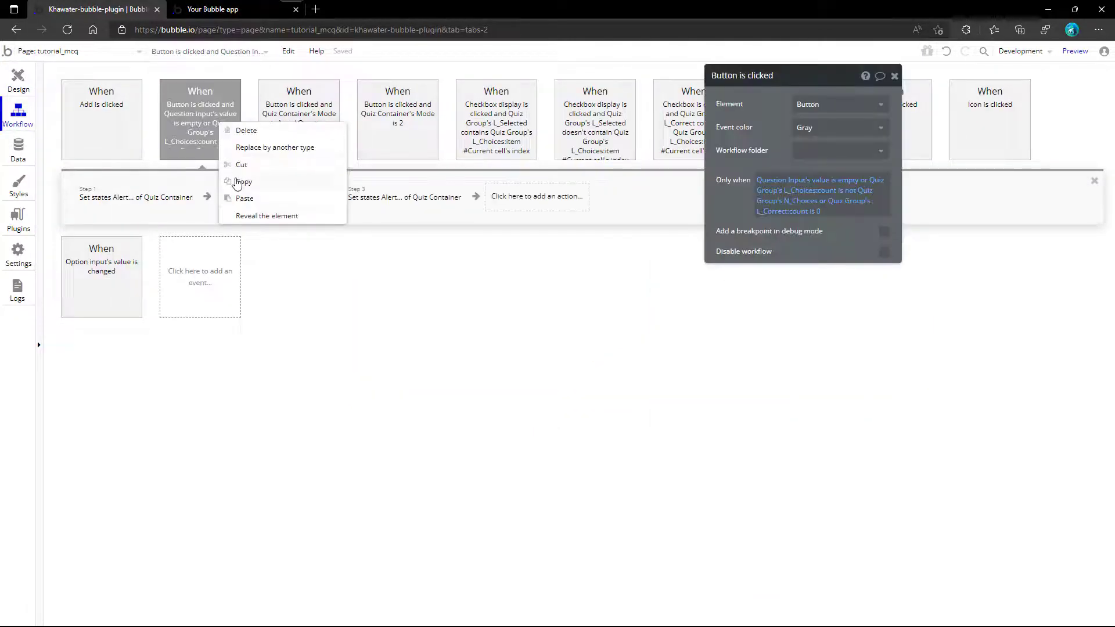
click(238, 182)
click(224, 264)
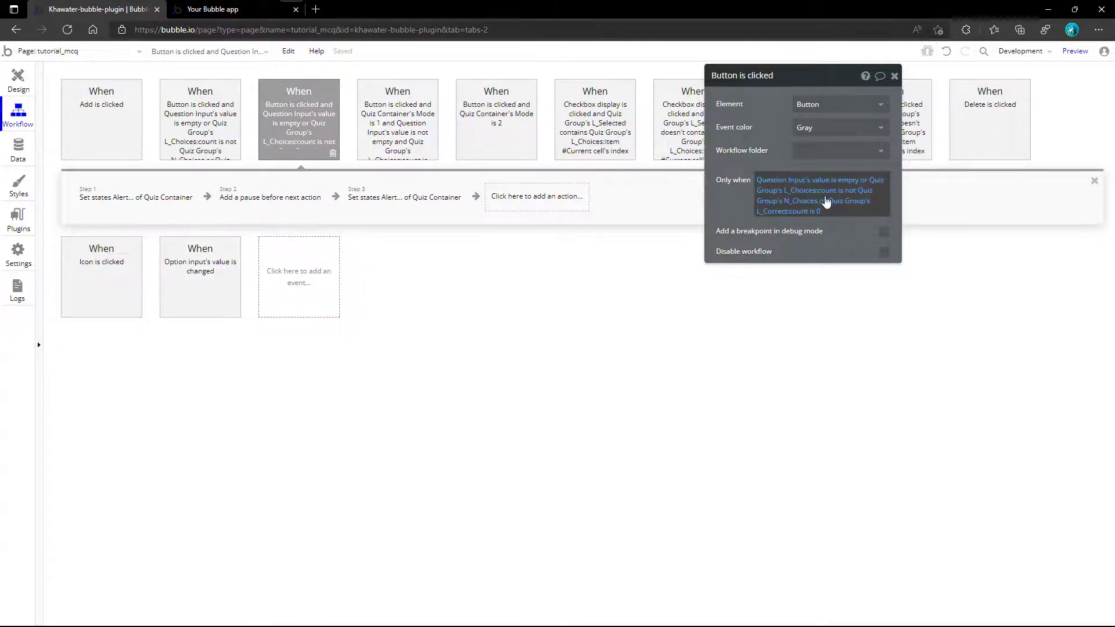
right_click(823, 201)
click(908, 213)
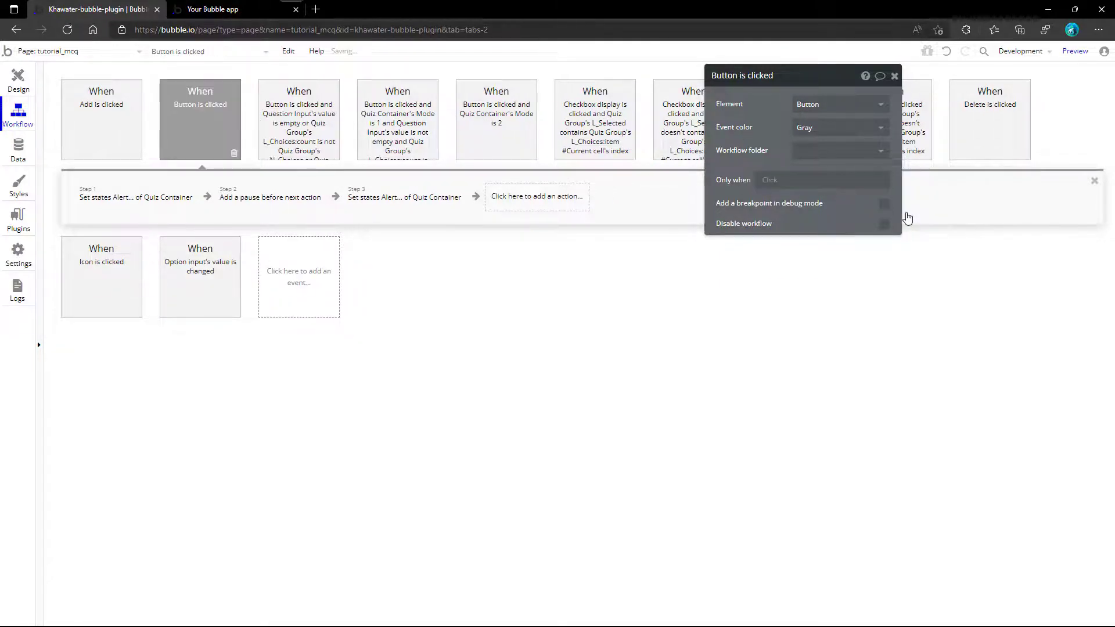
- Set the duplicated button event to run only when Quiz Container's Mode is 2
click(779, 180)
text(qui)
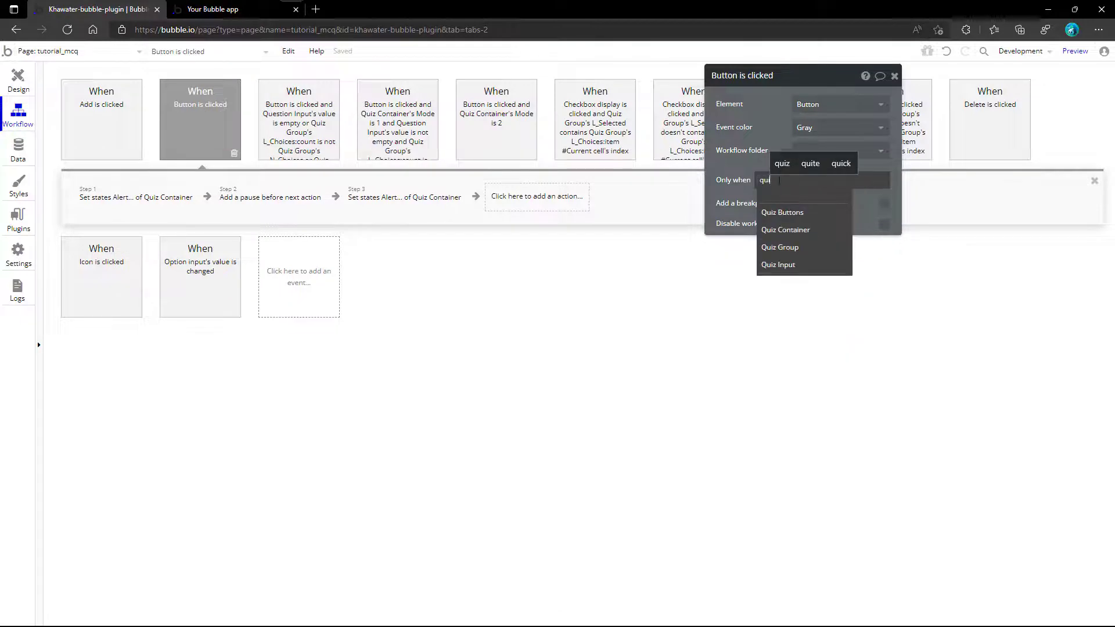
click(786, 231)
click(846, 255)
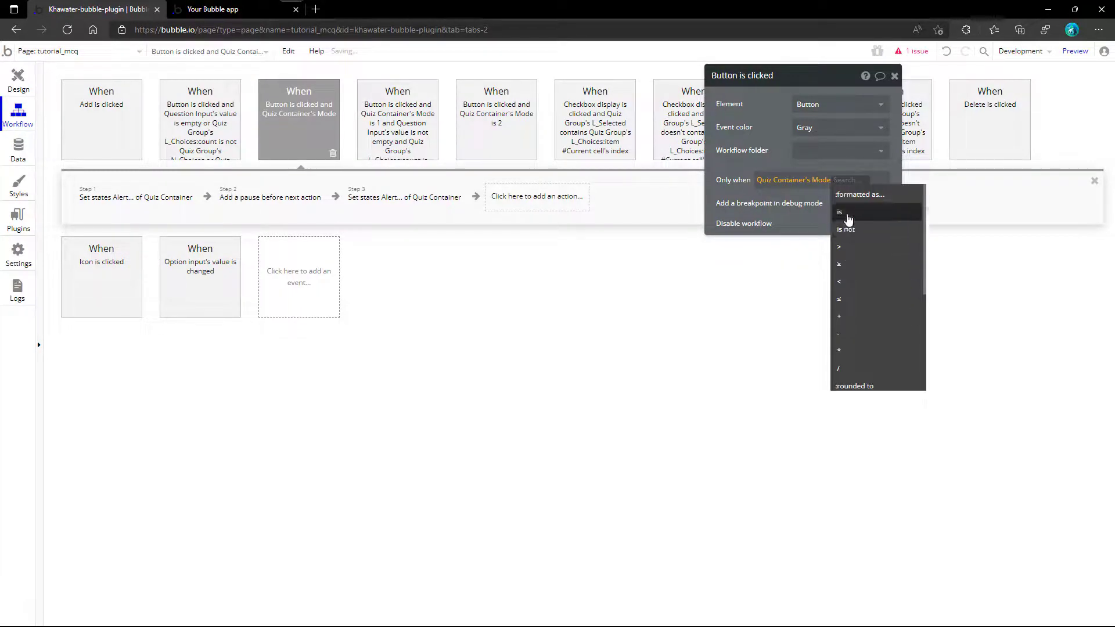
text(2)
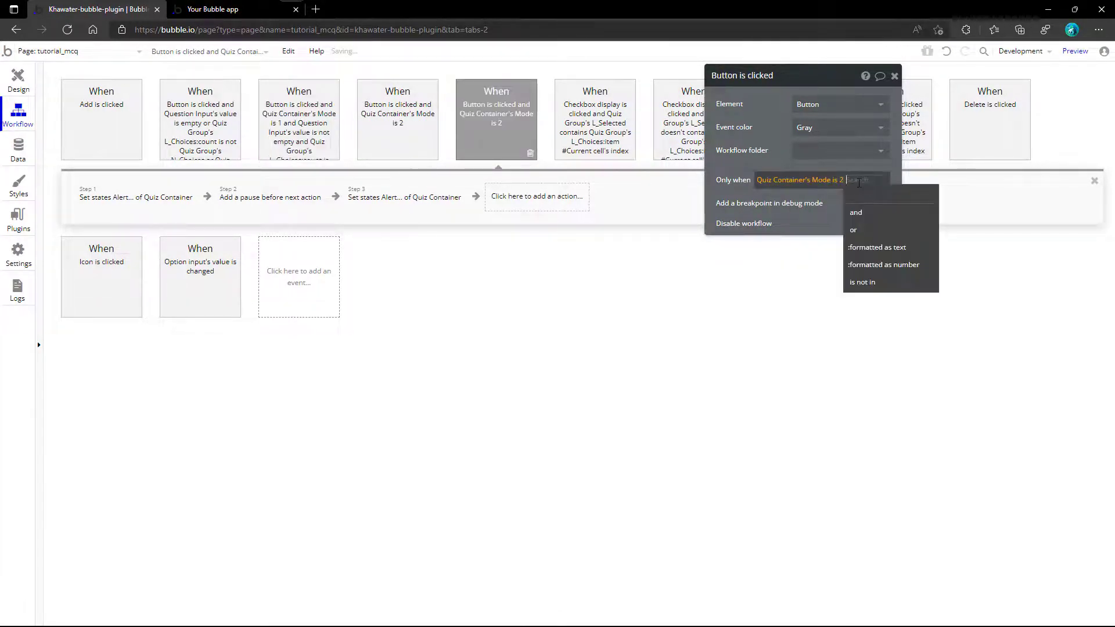
- Extend the duplicated event's condition with "and Quiz Group's L_Selected:count is 0"
click(856, 213)
scroll(813, 261, down, 3)
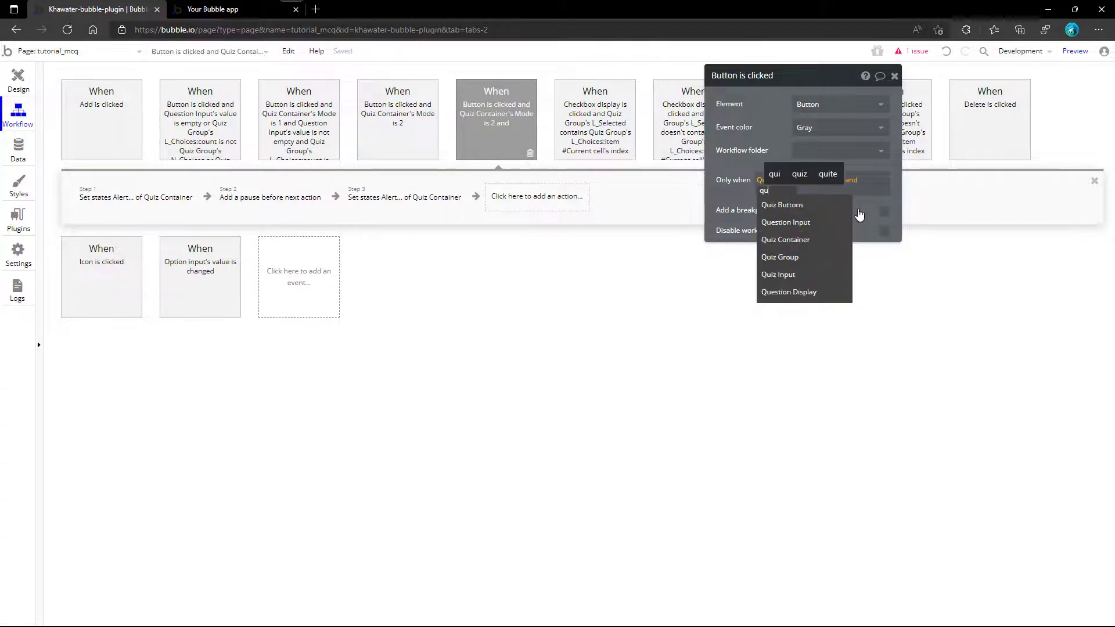
click(809, 325)
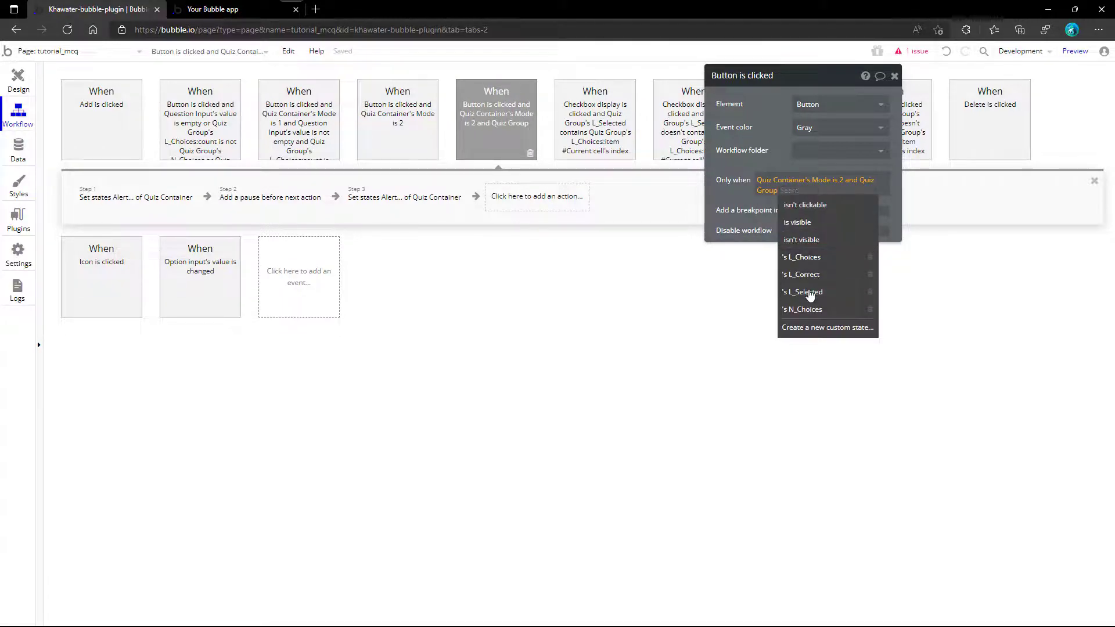
click(807, 291)
click(849, 225)
click(849, 226)
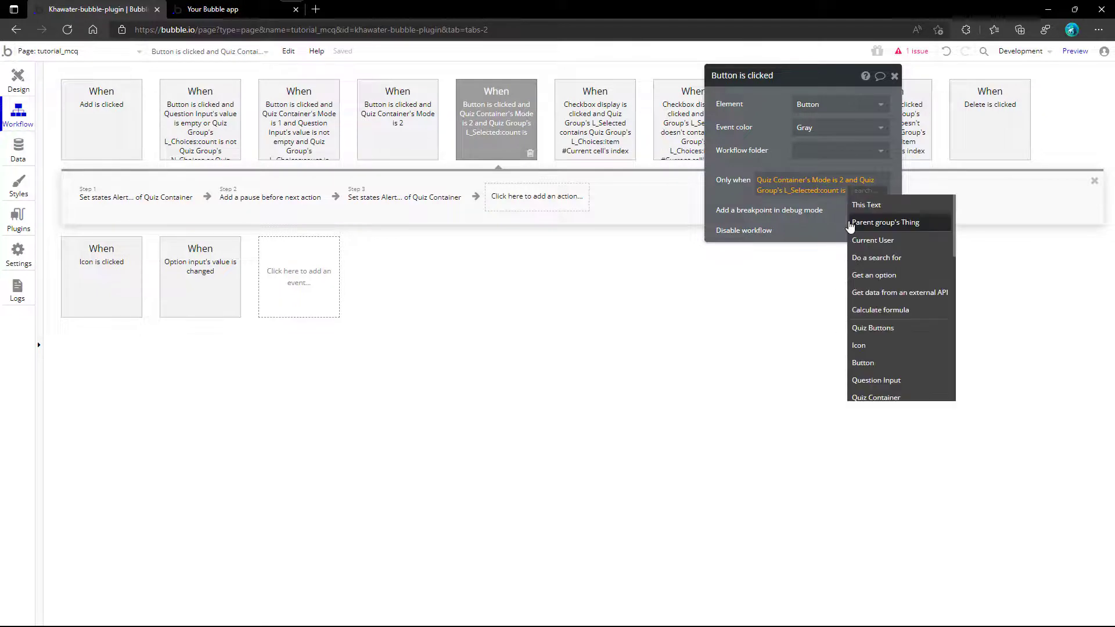
text(0)
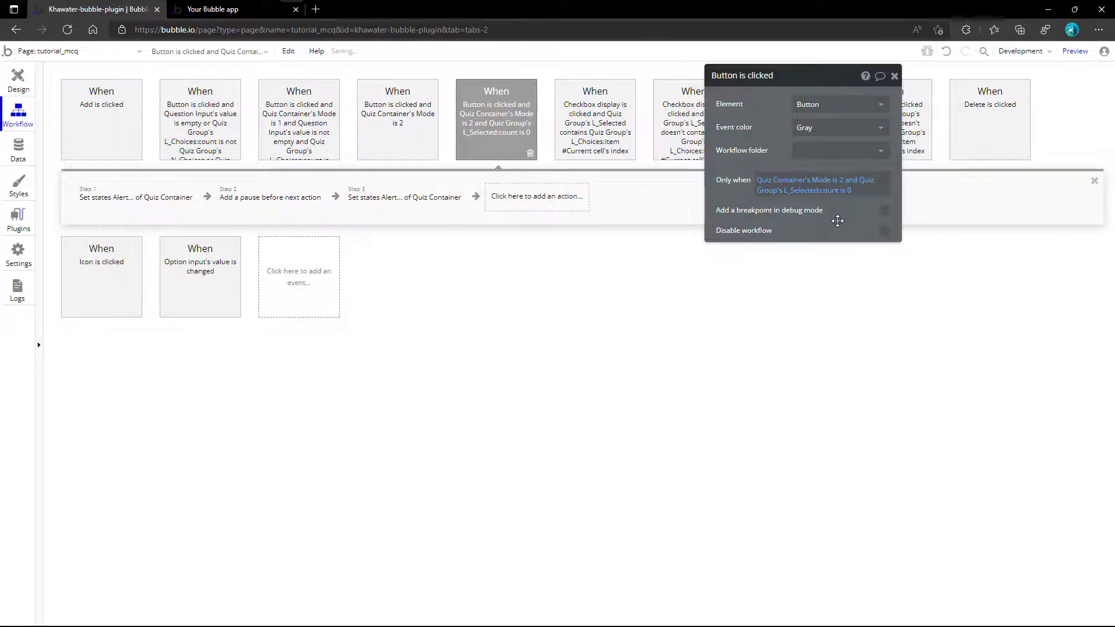
- Copy that full condition and paste it over the condition of the button event that sets Quiz Container's Mode in mode 2
right_click(869, 195)
click(923, 162)
click(895, 77)
click(393, 131)
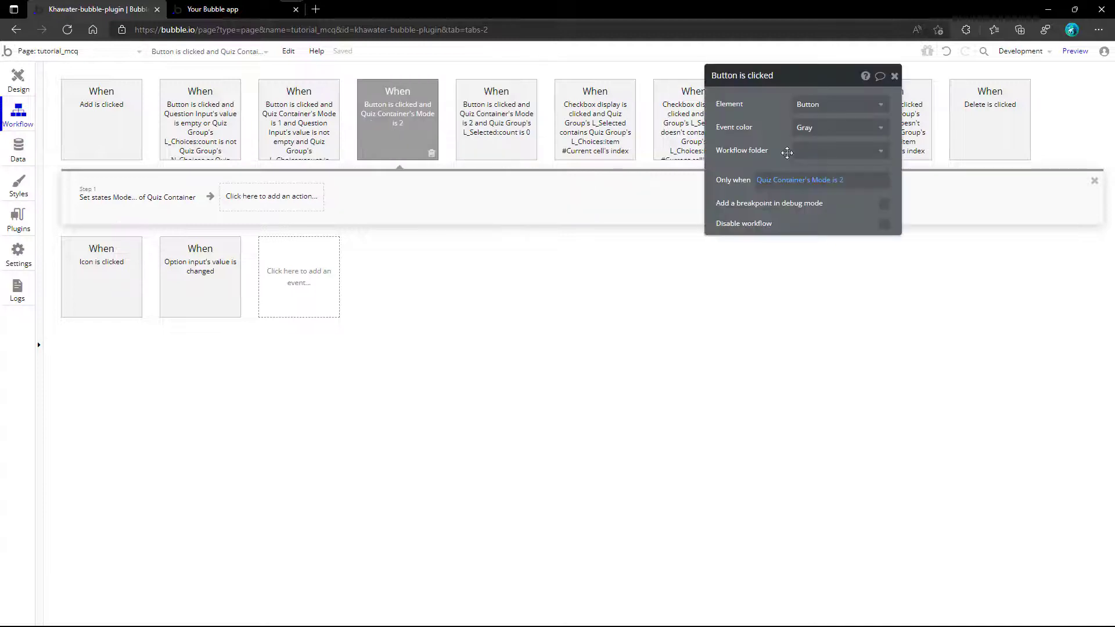
right_click(854, 182)
click(902, 169)
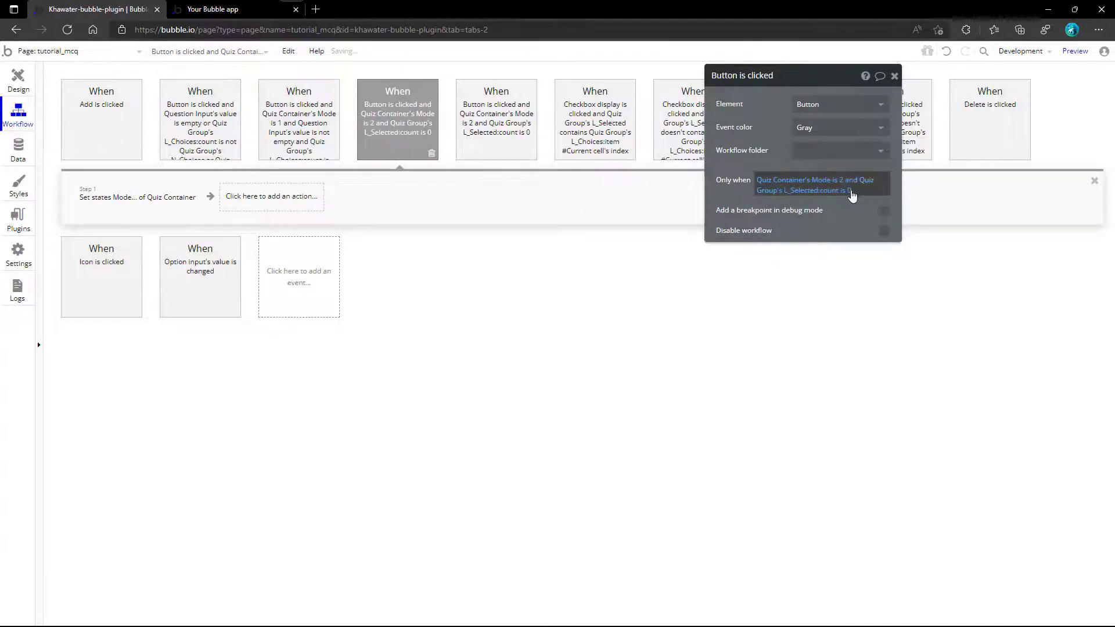
- Change the condition of the button event that sets Quiz Container's Mode to "Quiz Group's L_Selected:count is not 0" in mode 2
click(847, 191)
click(851, 241)
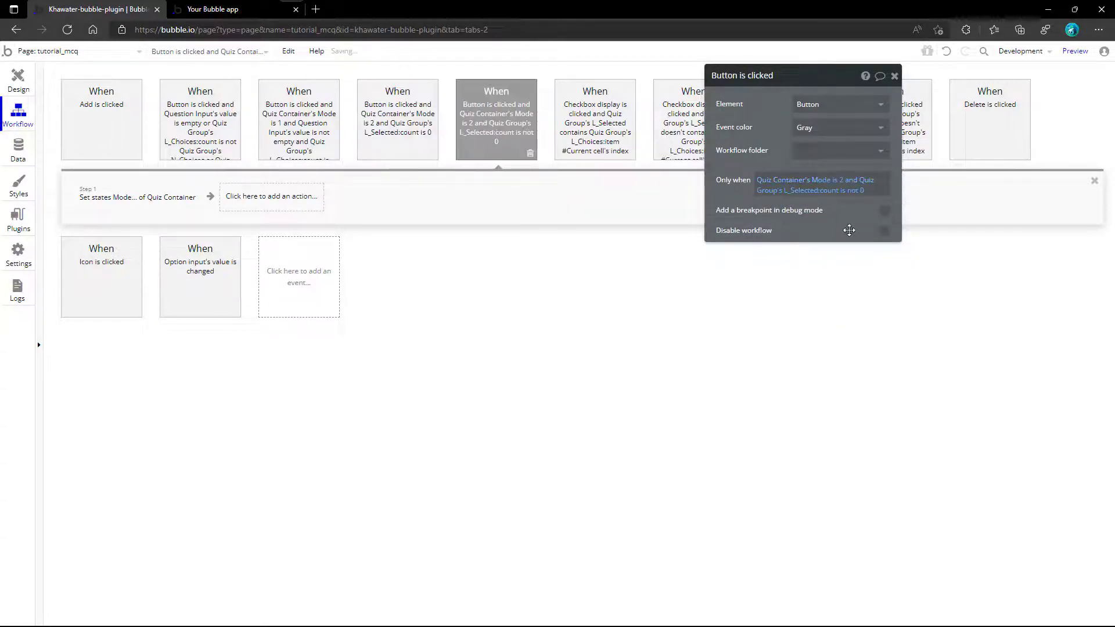
click(895, 76)
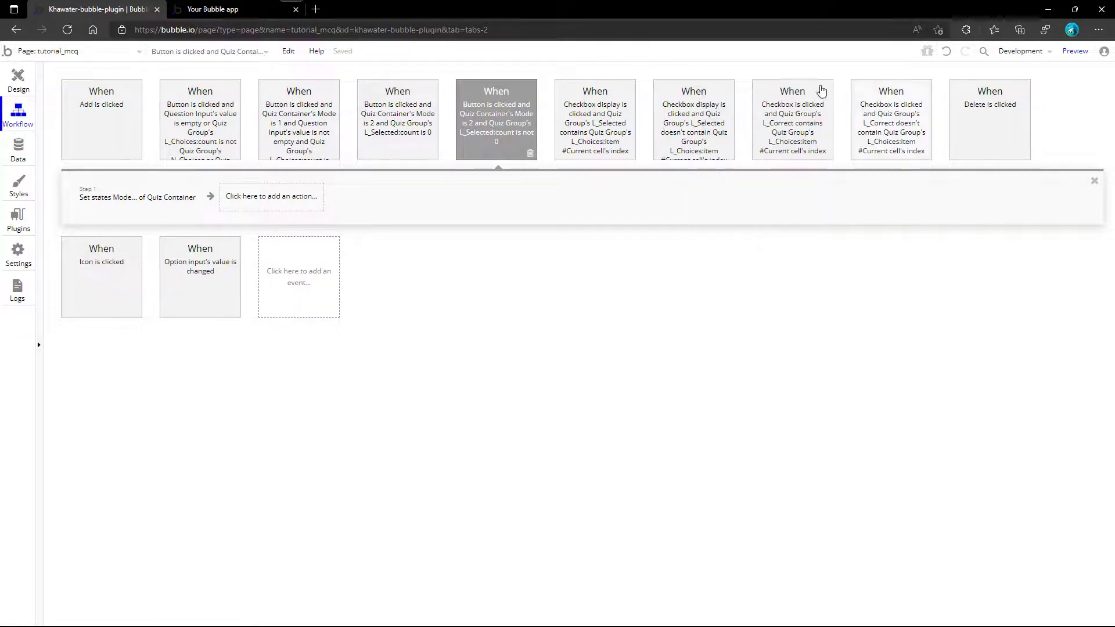
- Add a new condition to the Checkbox display icon that begins with "Quiz Container's Mode is 3"
click(18, 78)
click(631, 313)
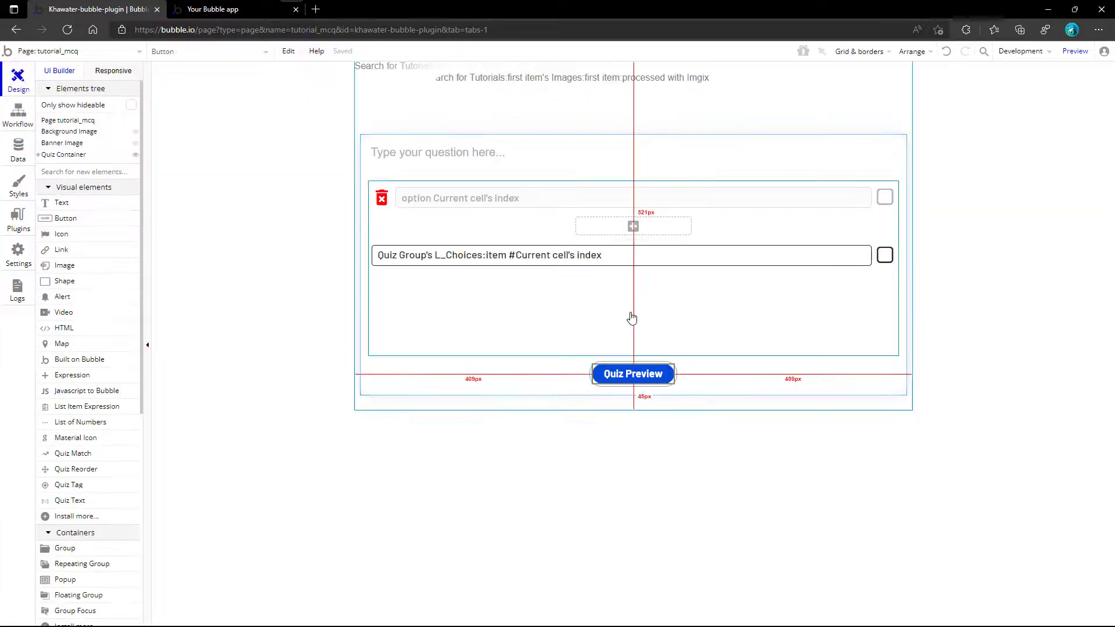
click(883, 256)
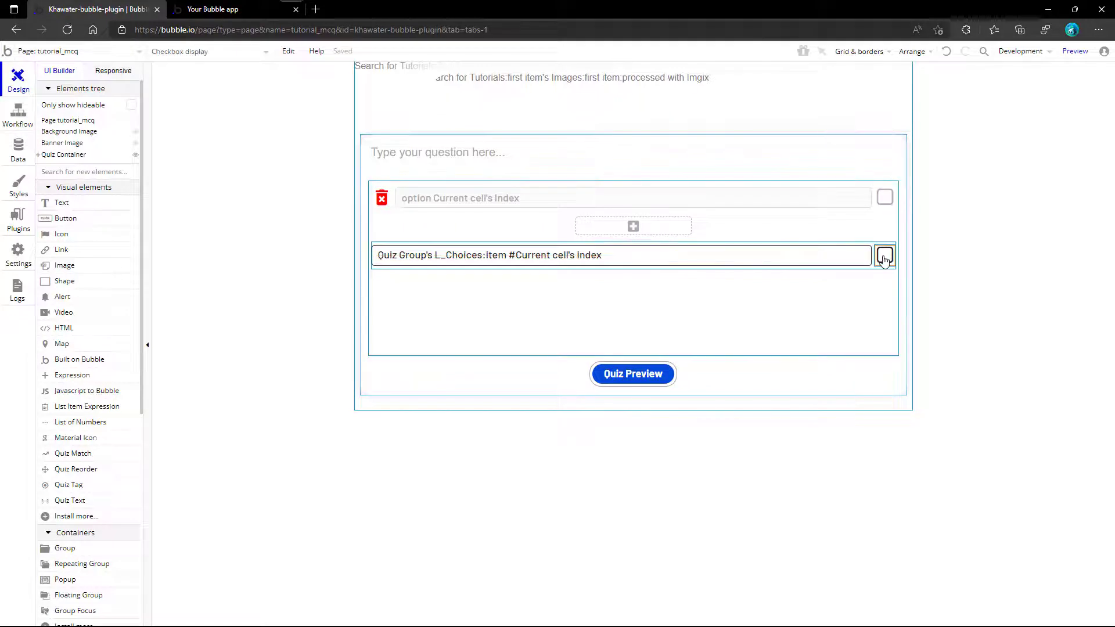
double_click(884, 256)
click(811, 101)
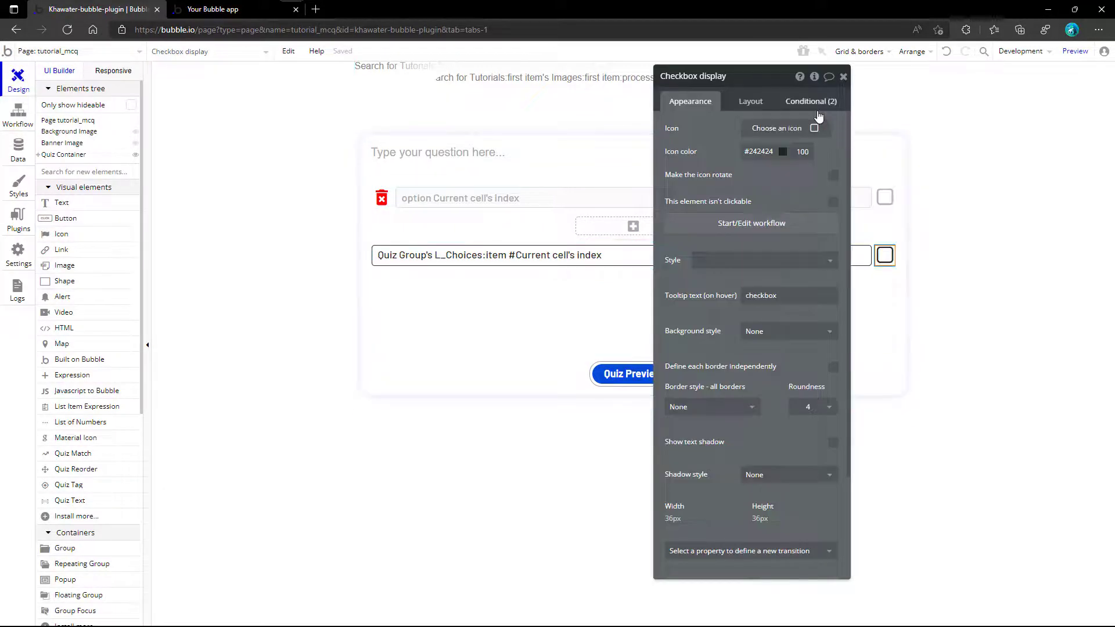
click(772, 326)
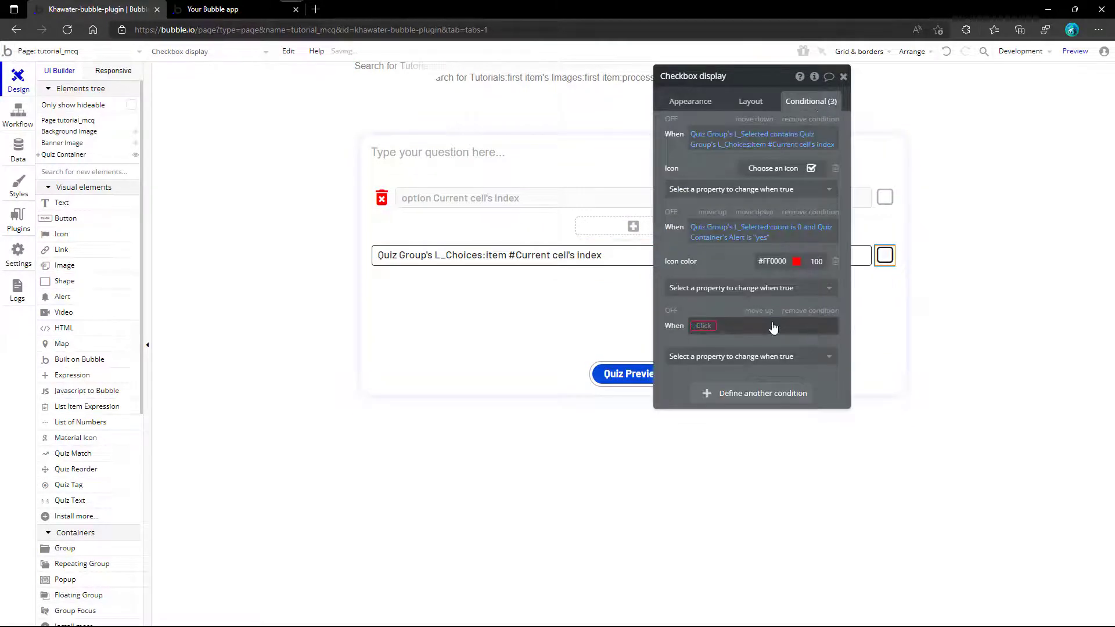
click(702, 326)
text(quiz)
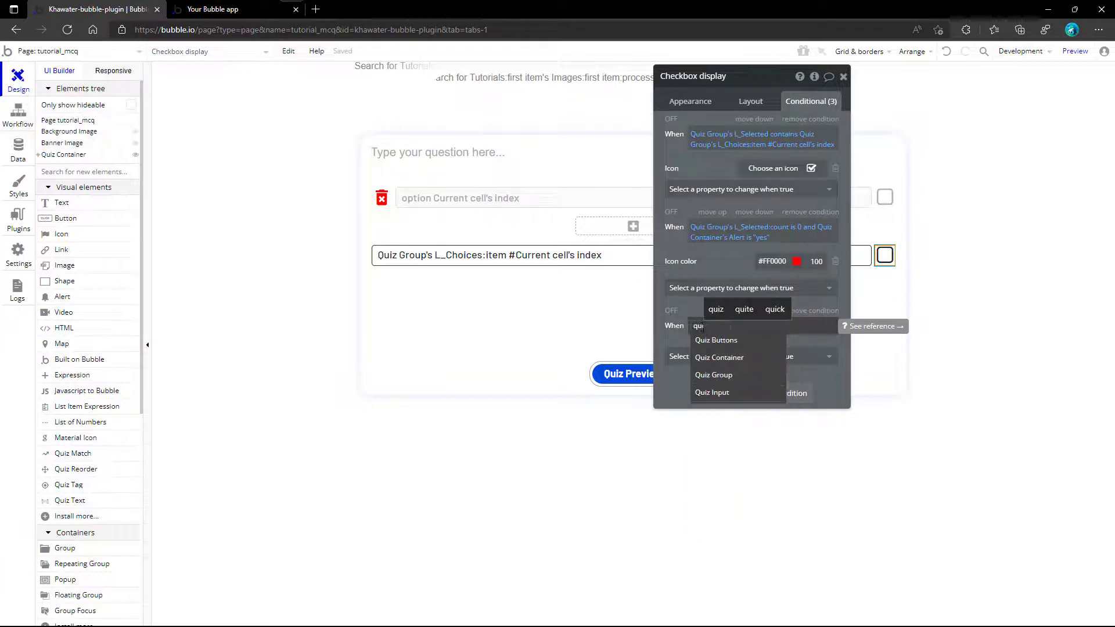
click(711, 356)
click(757, 479)
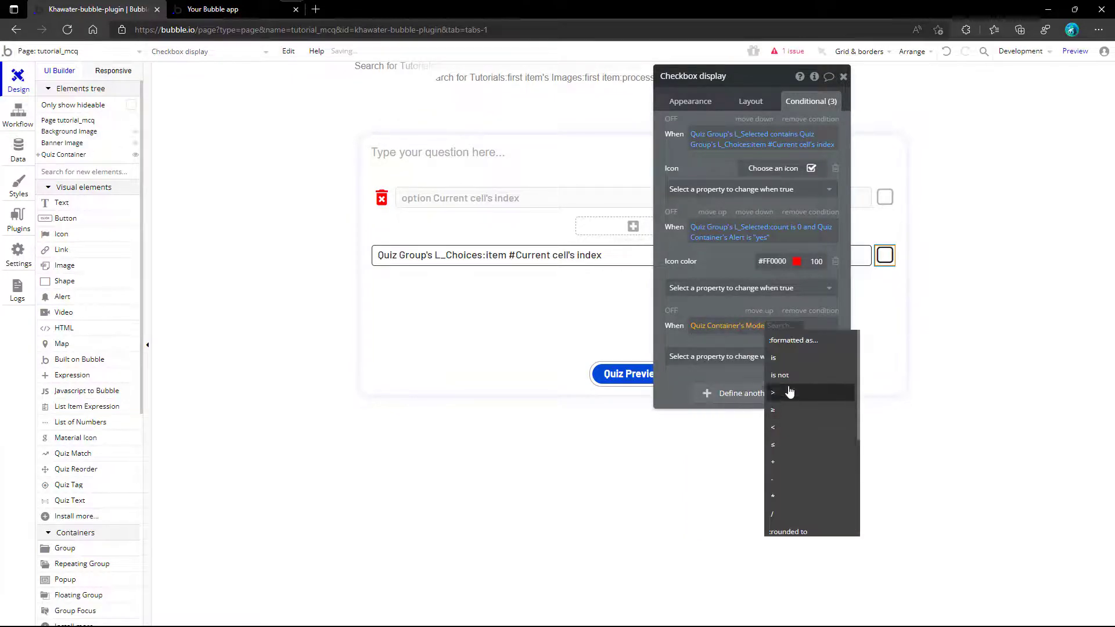
click(781, 358)
text(3)
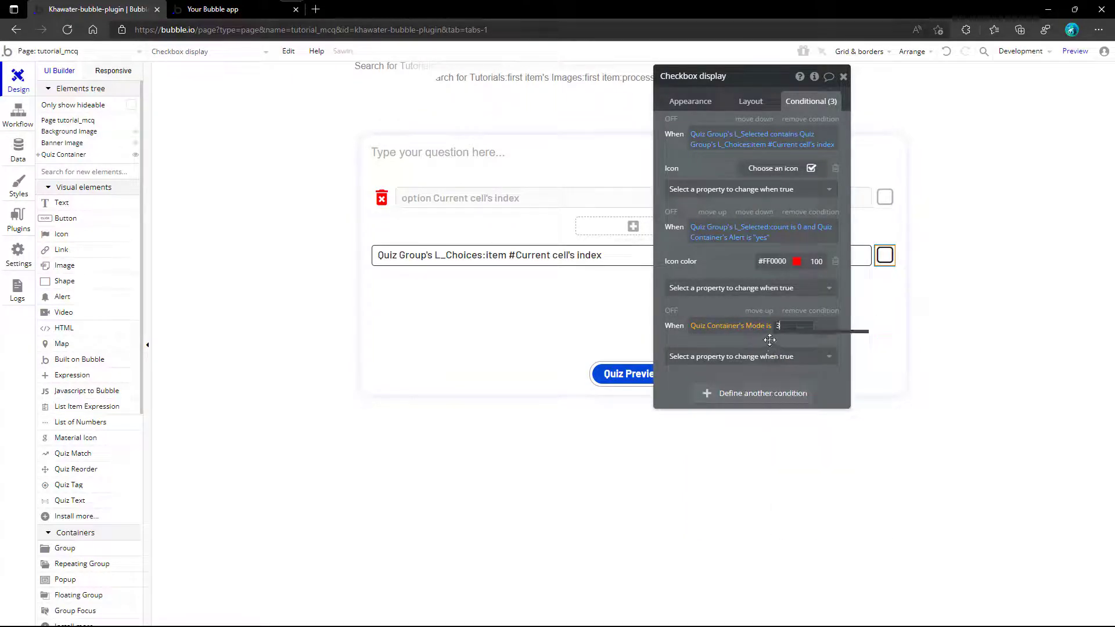
- Extend the new condition with "and Quiz Group's L_Selected contains Quiz Group's L_Choices:item #Current cell's index"
click(795, 326)
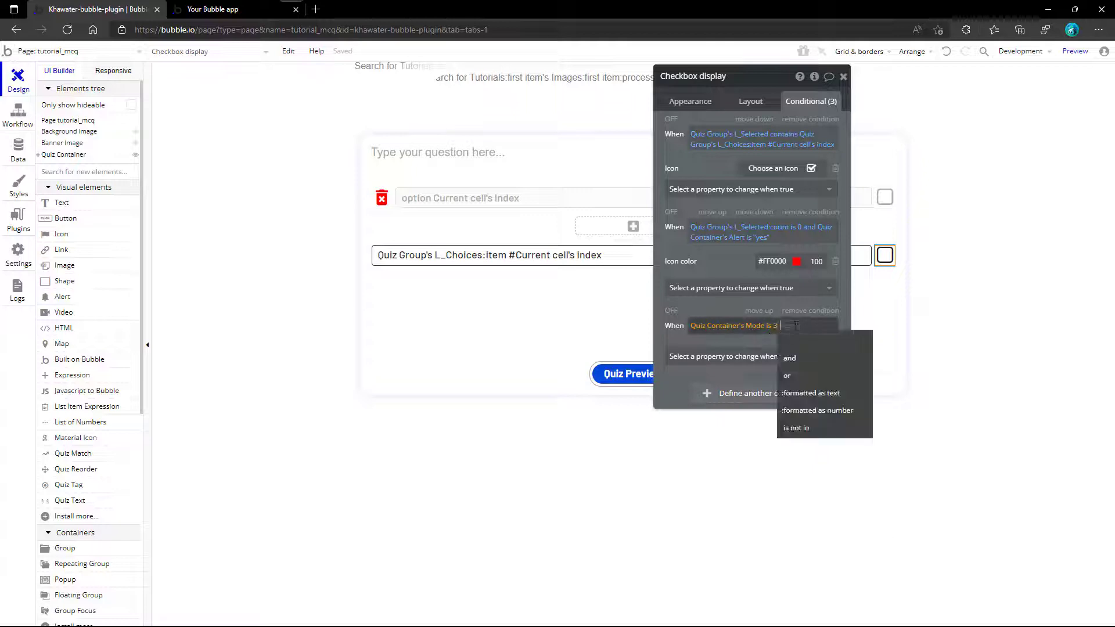
click(789, 357)
text(quiz)
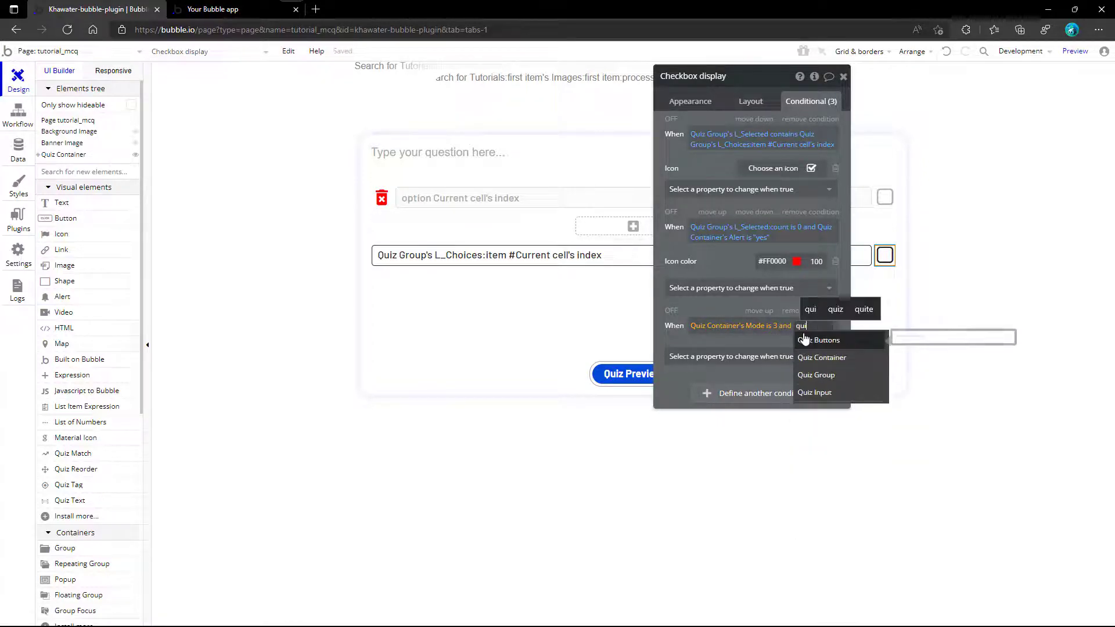
click(809, 357)
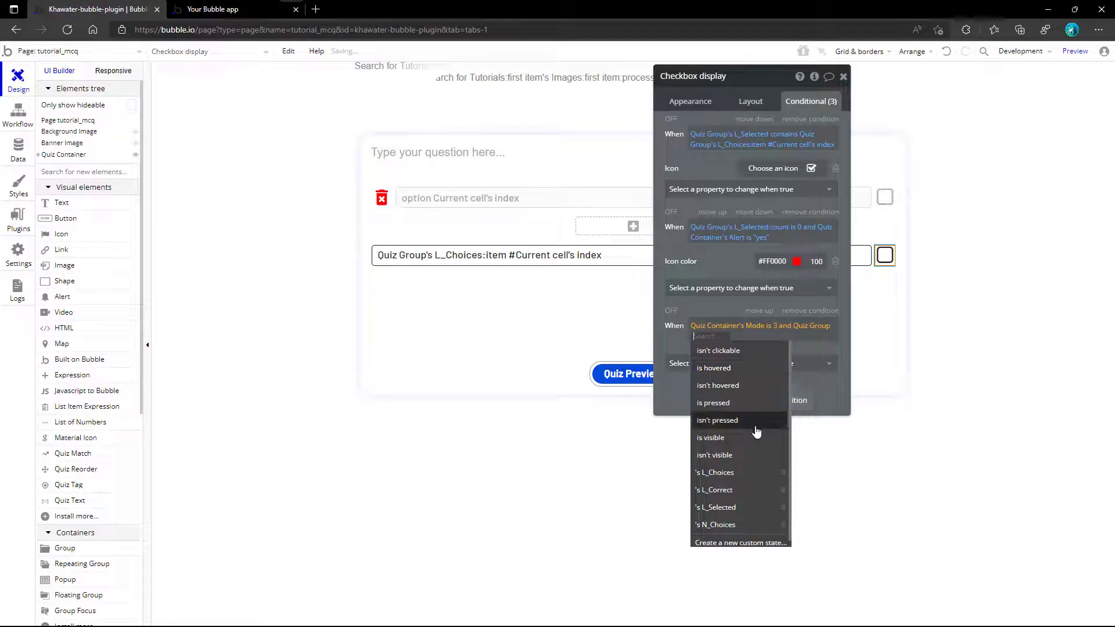
click(749, 507)
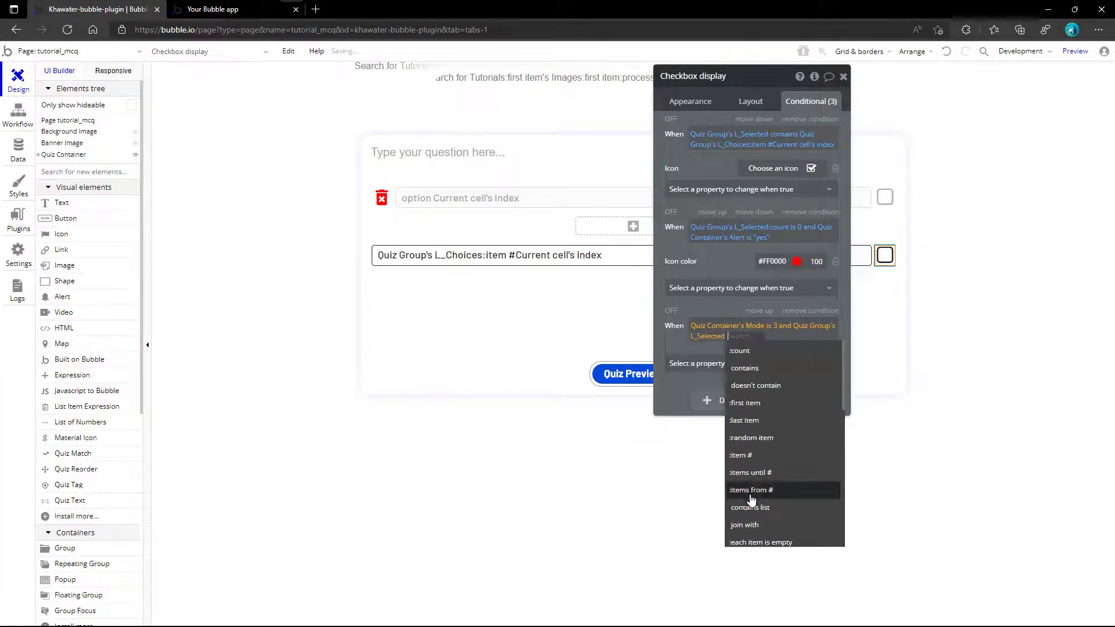
click(747, 368)
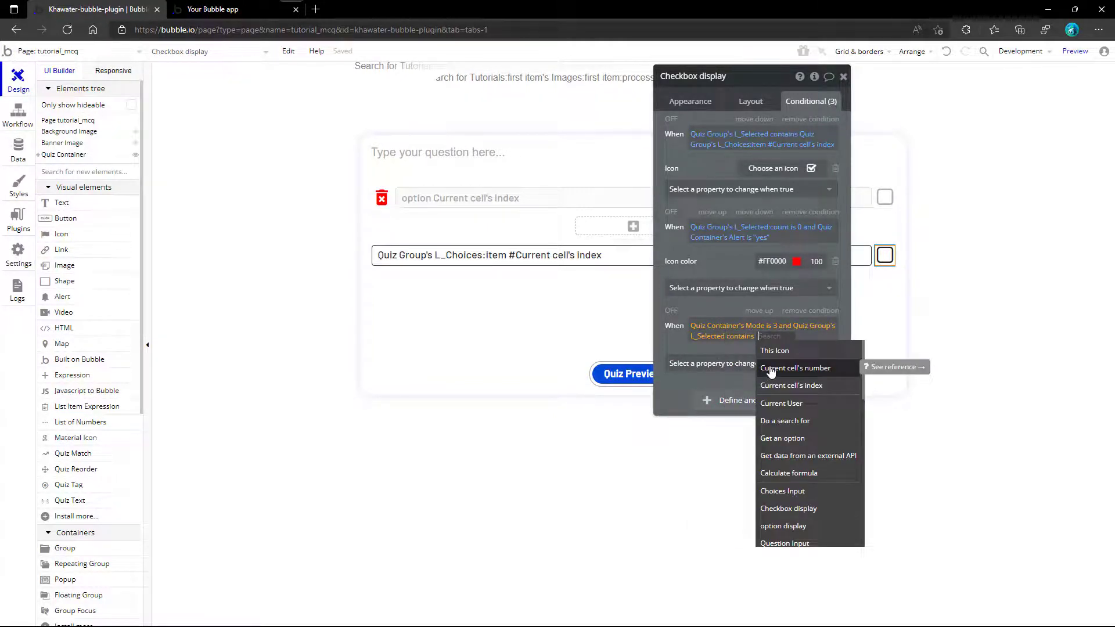
text(quiz)
click(775, 386)
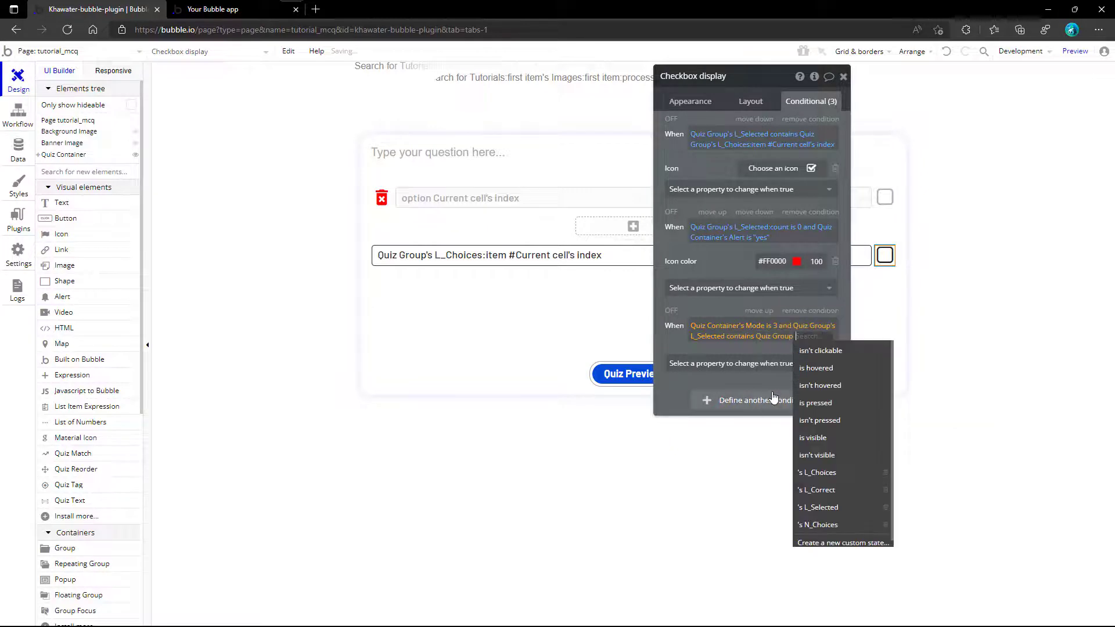
click(816, 472)
click(734, 466)
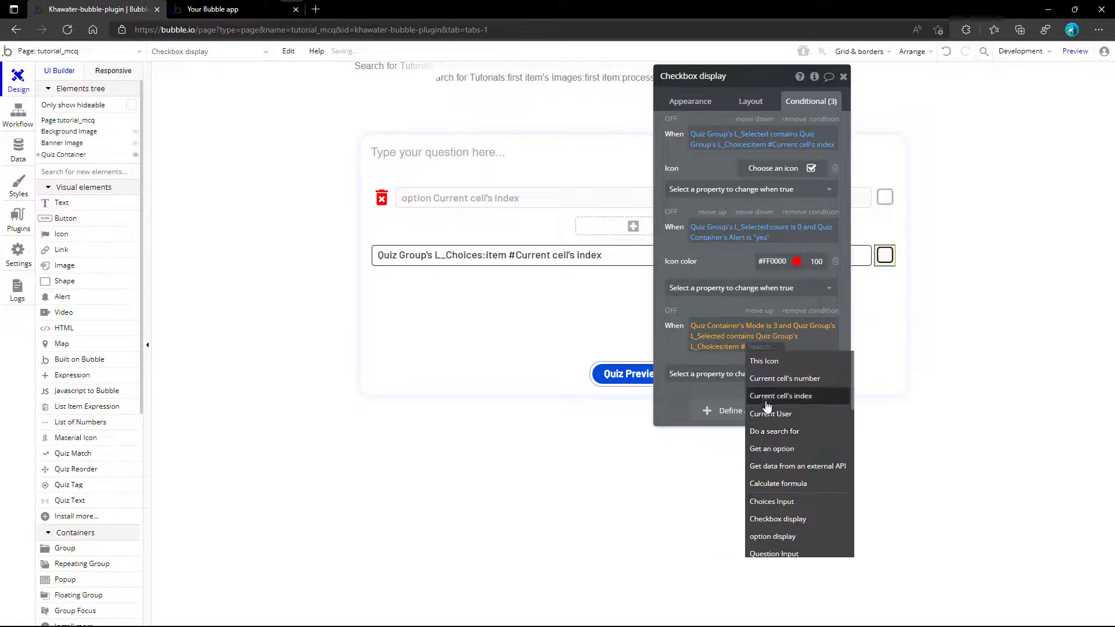
click(773, 398)
- Extend the same condition with "and Quiz Group's L_Correct contains Quiz Group's L_Choices:item #Current cell's index"
click(714, 365)
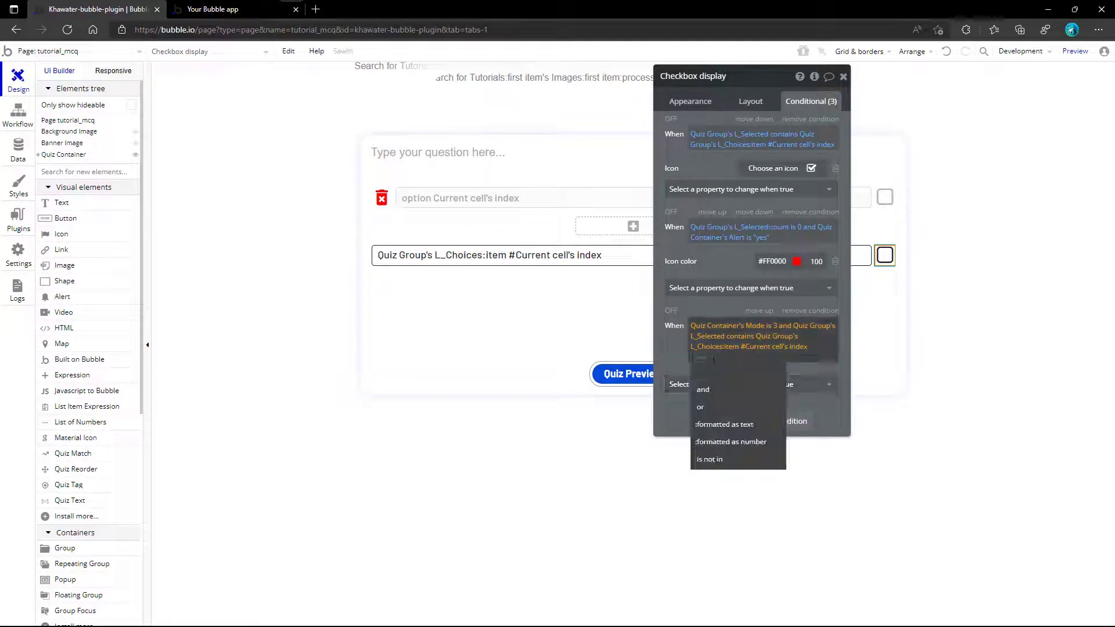
click(714, 391)
text(quiz)
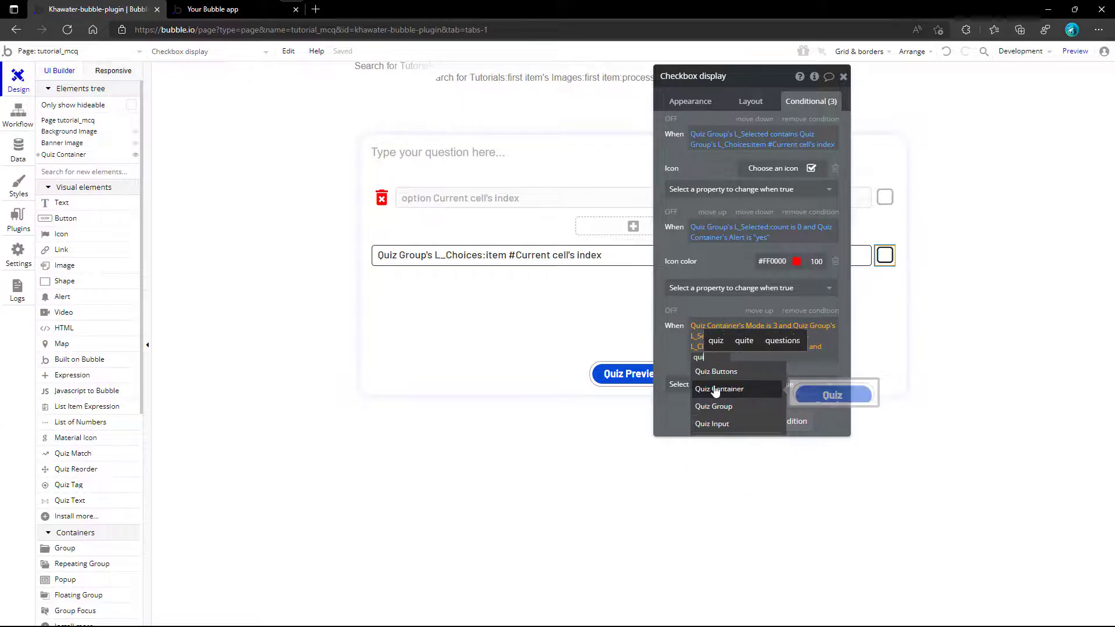
click(710, 406)
click(755, 511)
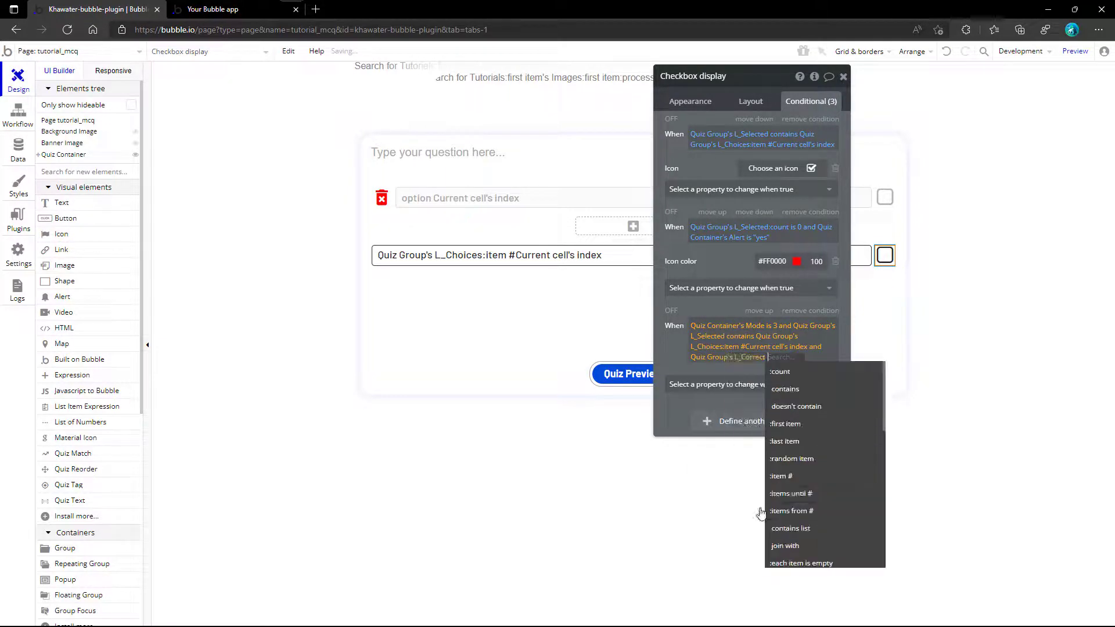
click(801, 399)
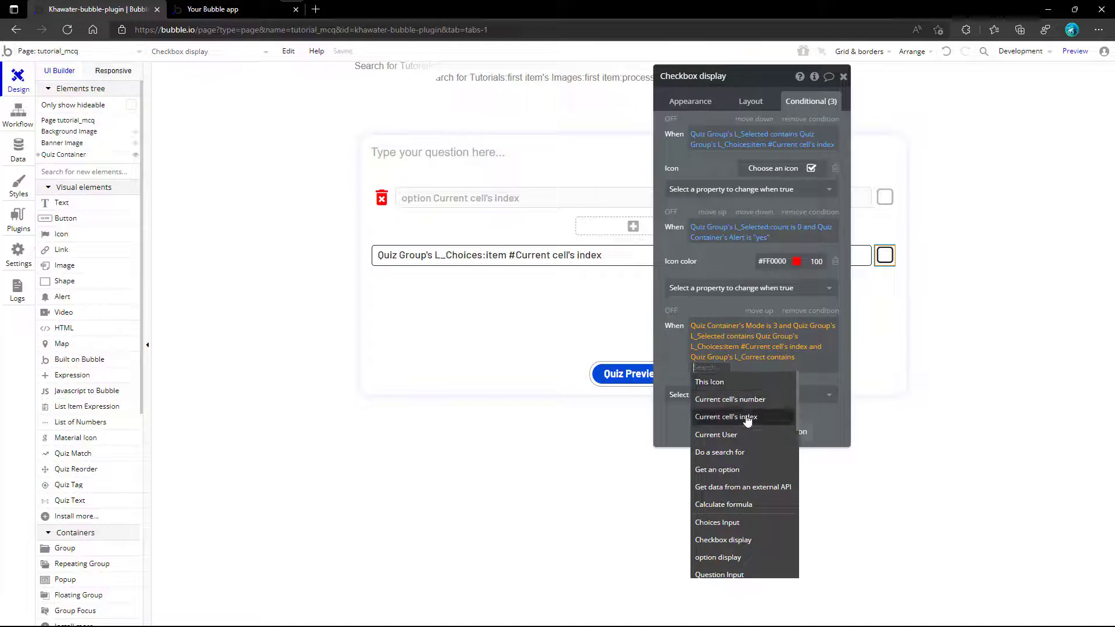
text(qui)
click(743, 418)
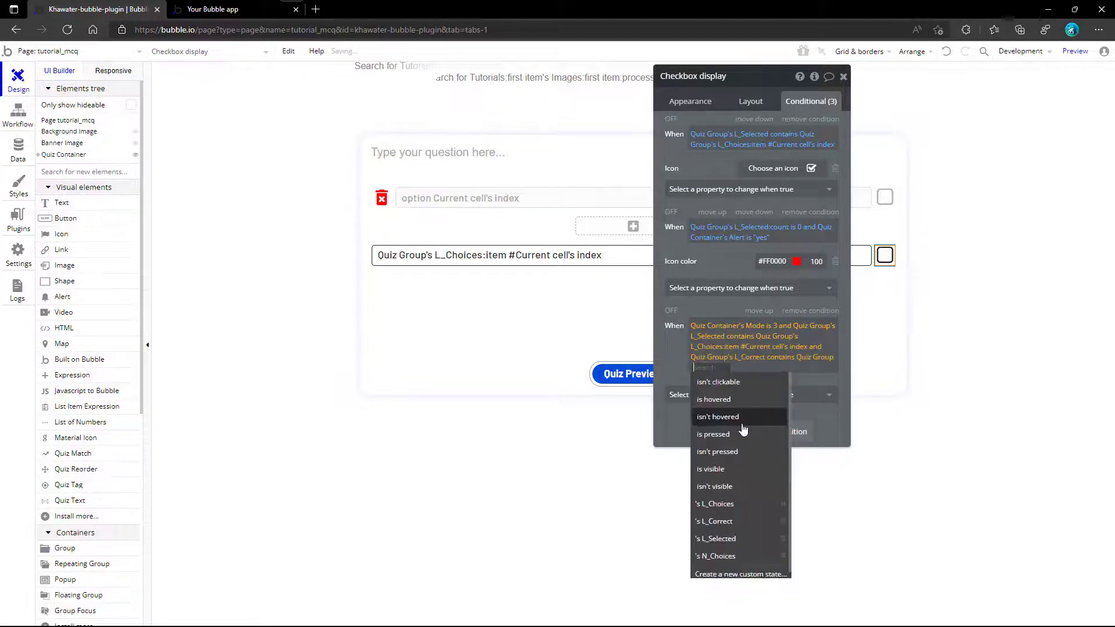
click(748, 504)
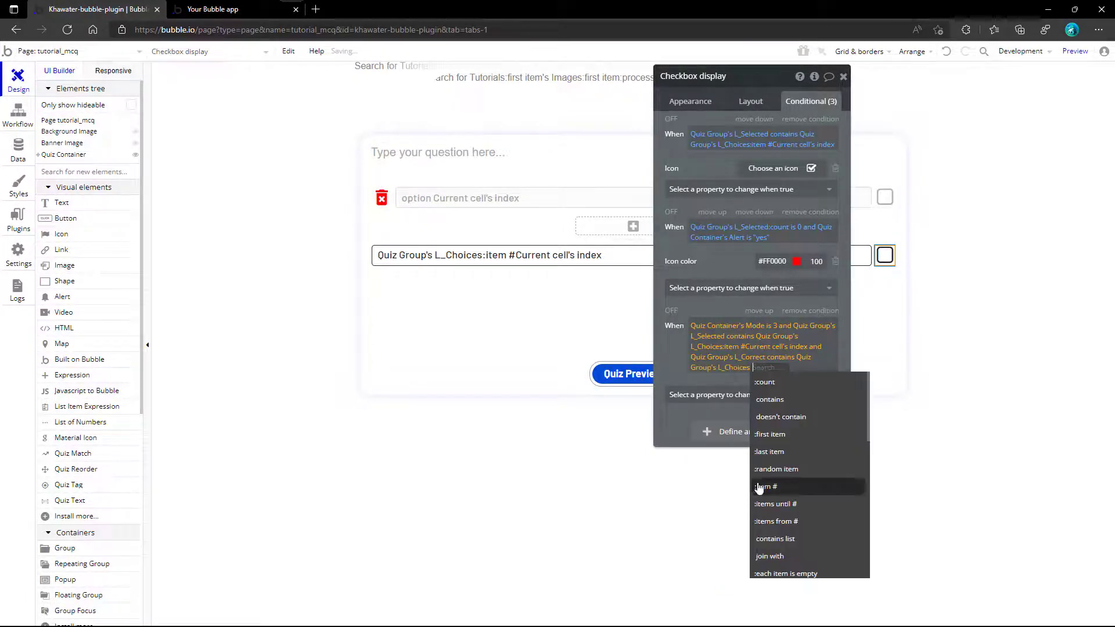
click(782, 486)
click(799, 430)
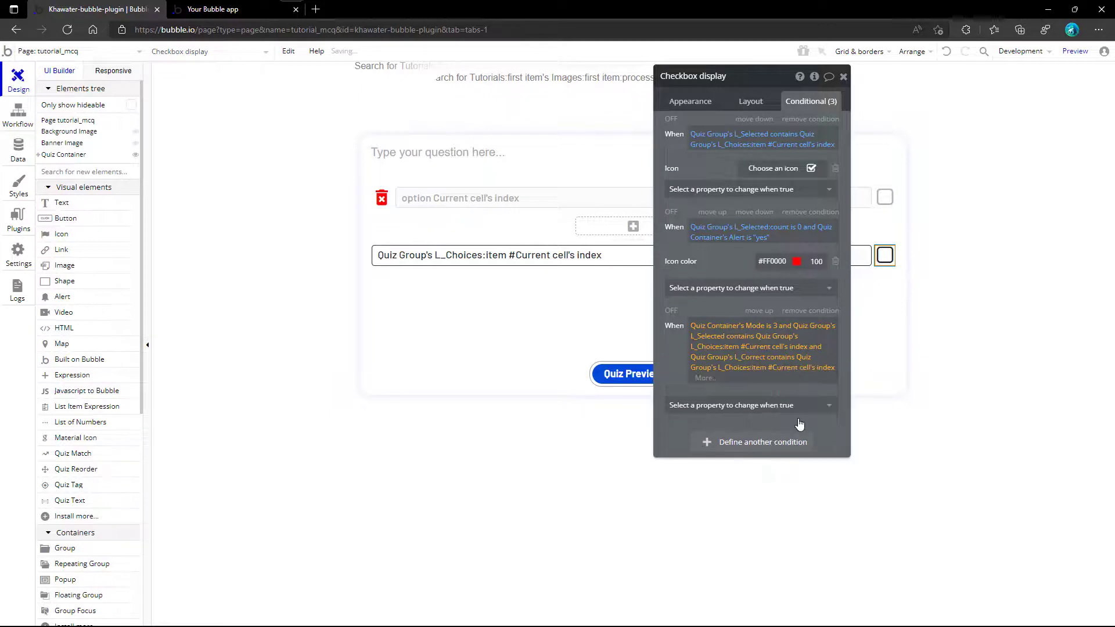
click(783, 386)
- Make the mode 3 condition change the checkbox's icon color to green #07C900
click(784, 396)
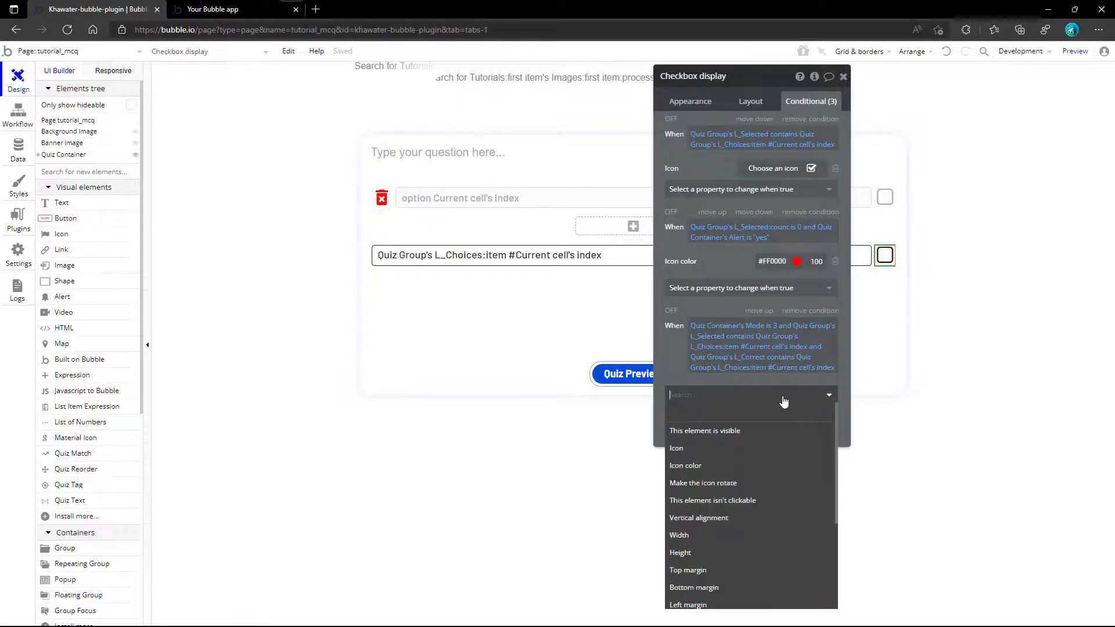
click(777, 466)
click(797, 391)
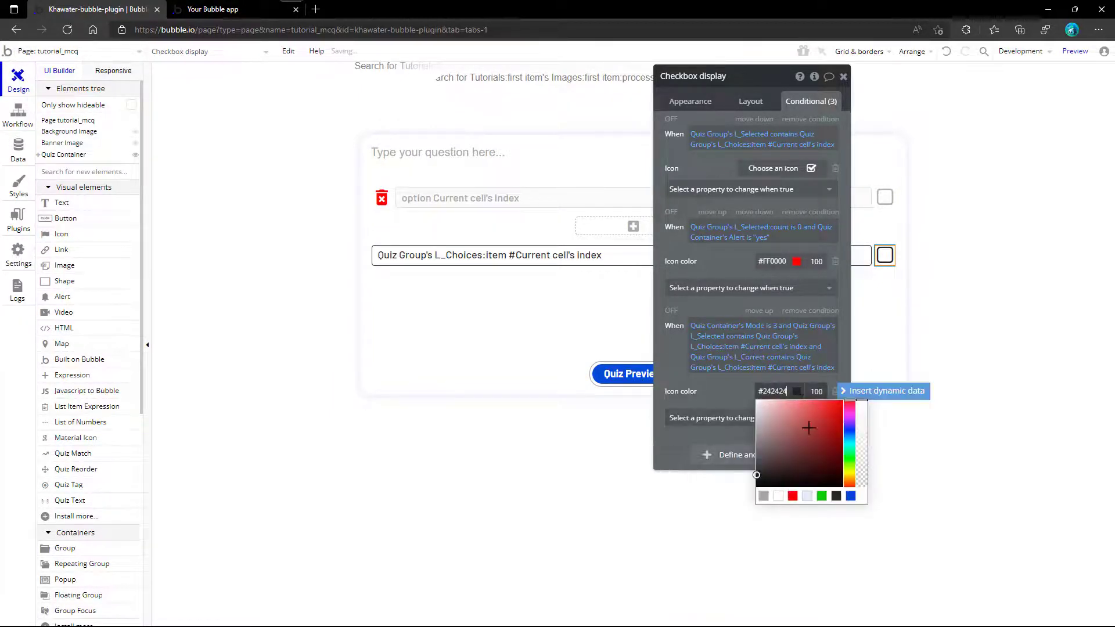
click(821, 496)
click(738, 396)
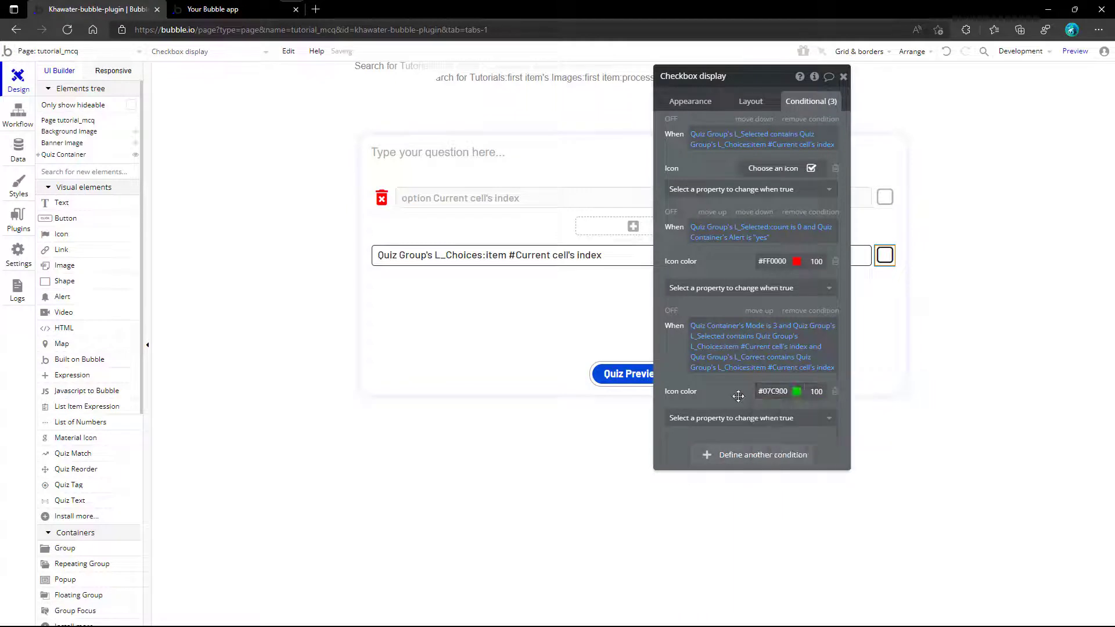
- Copy the mode 3 expression into another checkbox condition and change its L_Correct comparison to "doesn't contain"
right_click(775, 372)
click(883, 314)
click(760, 455)
right_click(760, 456)
click(812, 440)
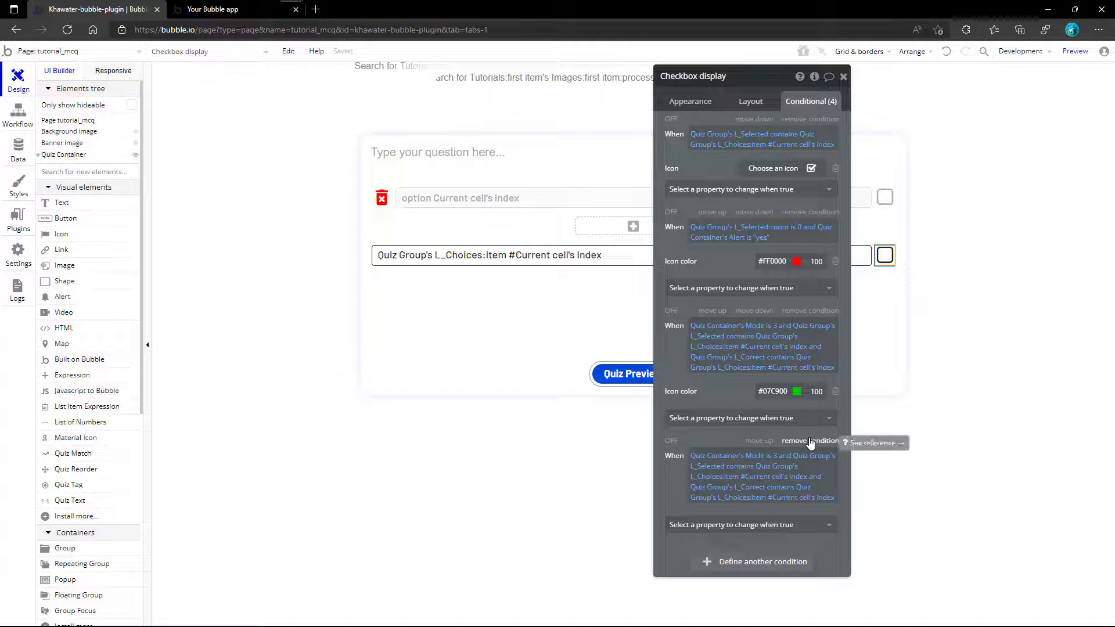
click(781, 487)
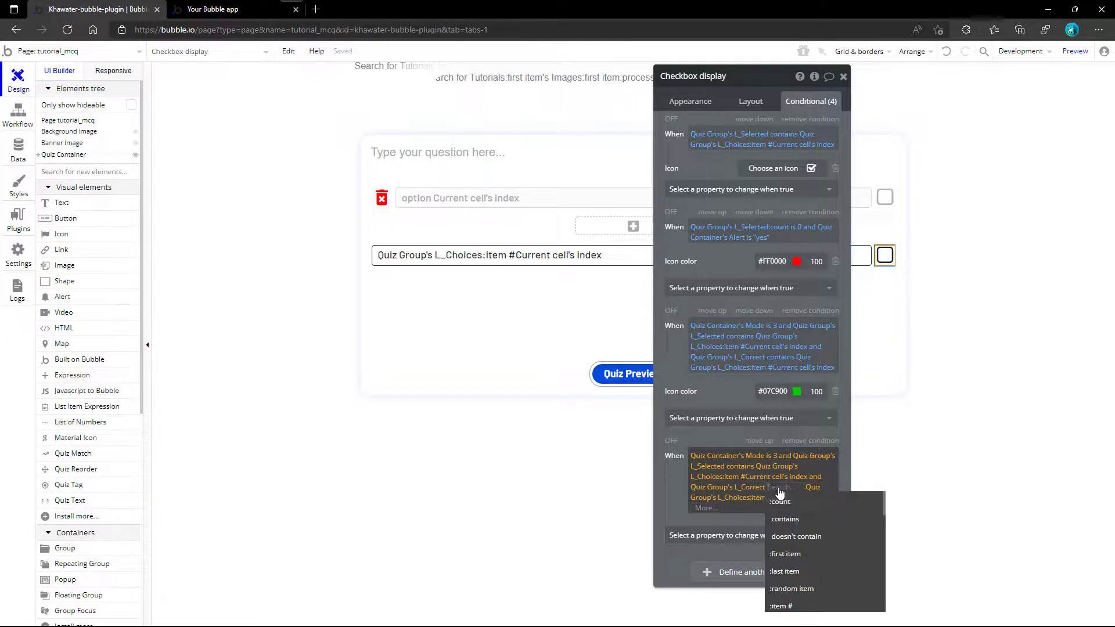
click(786, 537)
- Make the "doesn't contain" condition change the checkbox's icon color to red #FF0000, and close the checkbox's properties
click(775, 526)
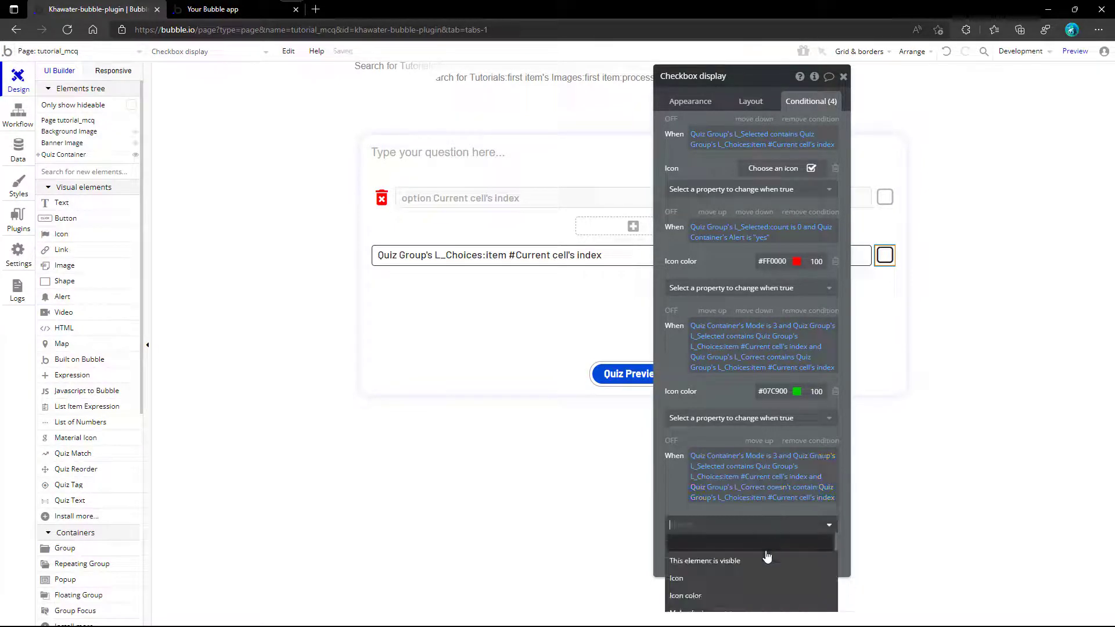
click(762, 596)
click(796, 522)
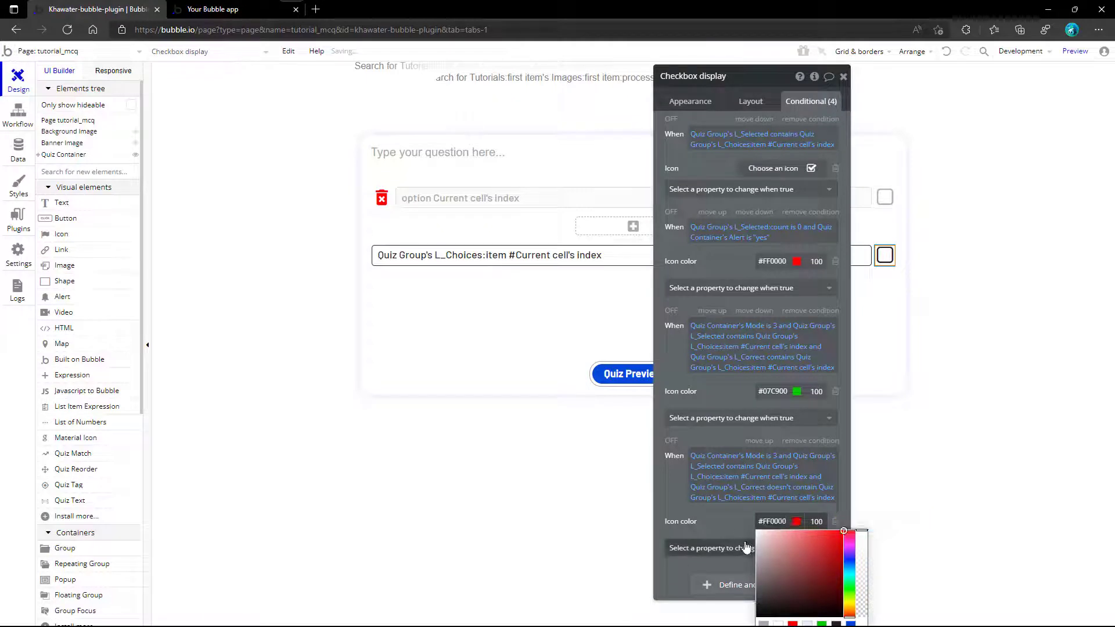
click(737, 527)
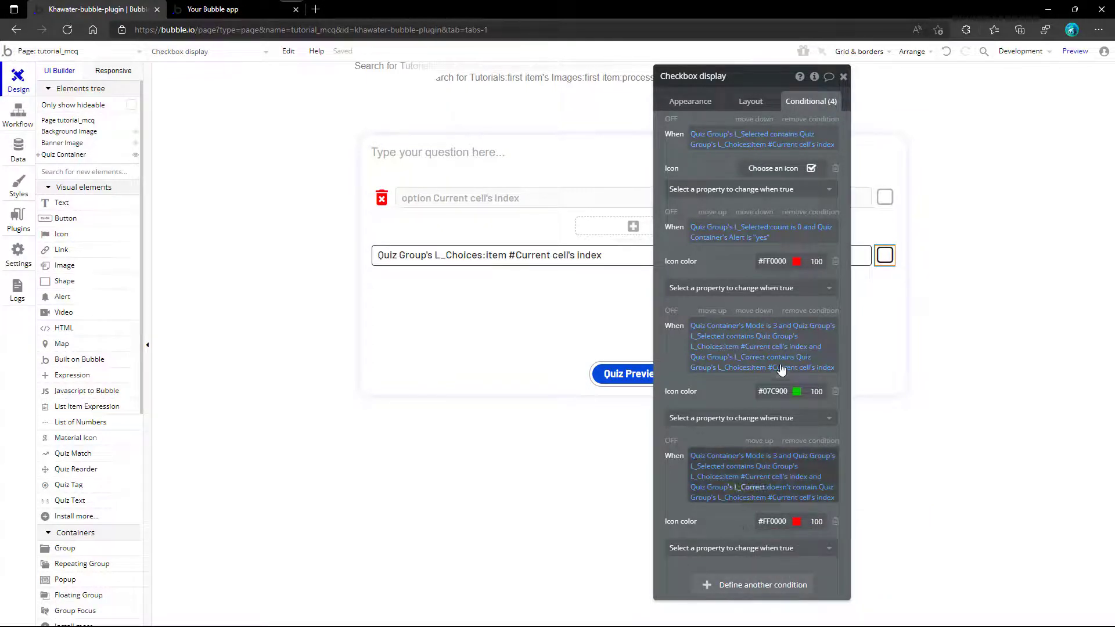
click(843, 76)
- Add an Expression element above the choices in Quiz Group and name it Score Expression
click(740, 294)
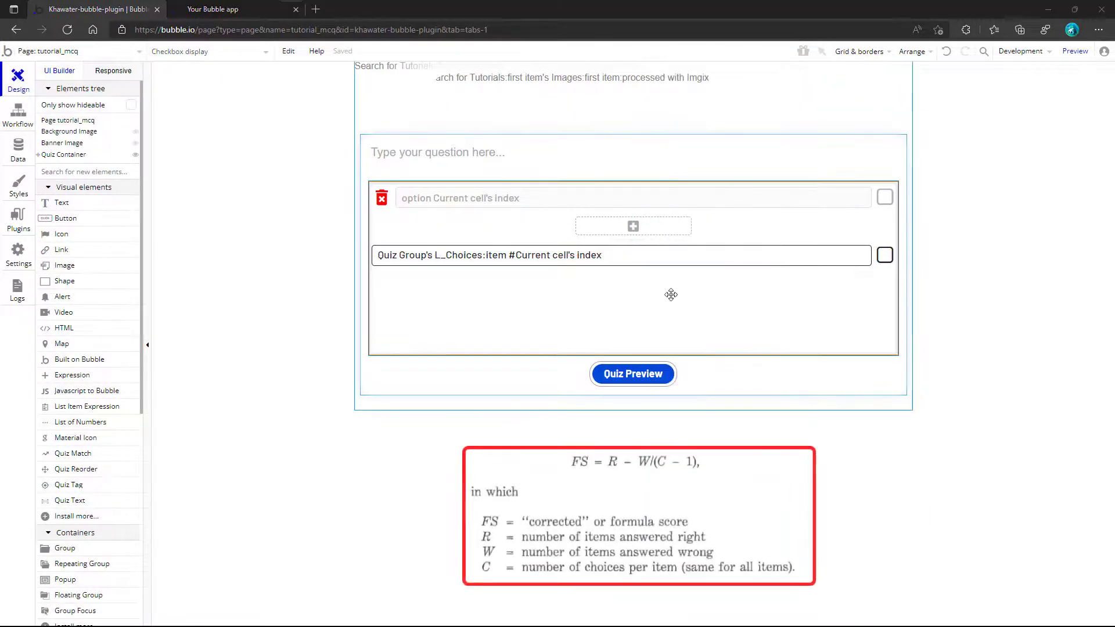
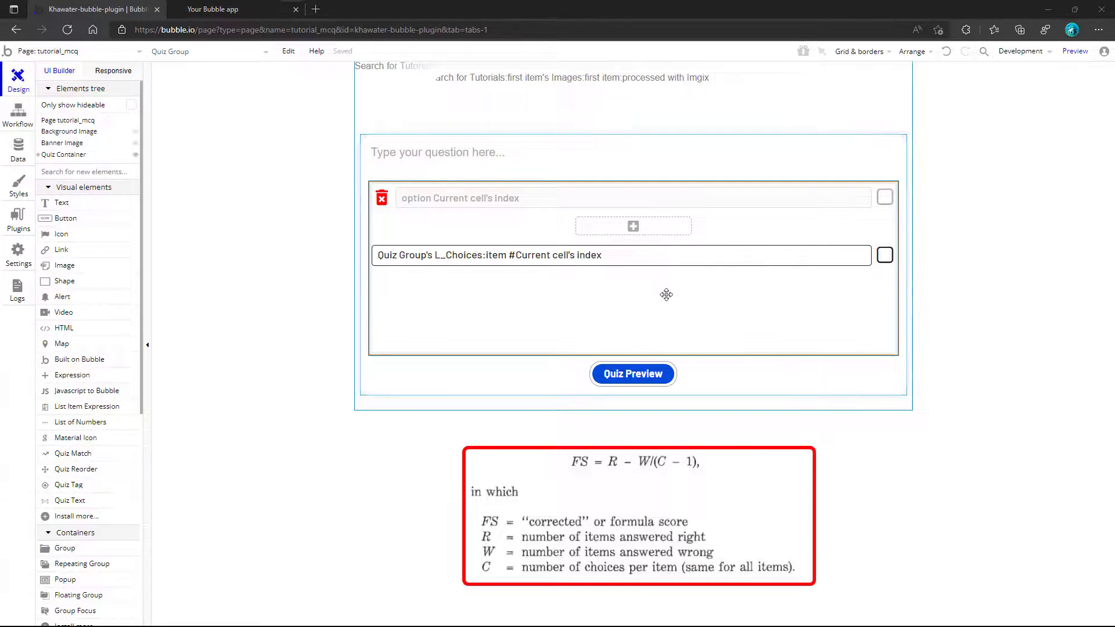
drag(72, 374, 386, 198)
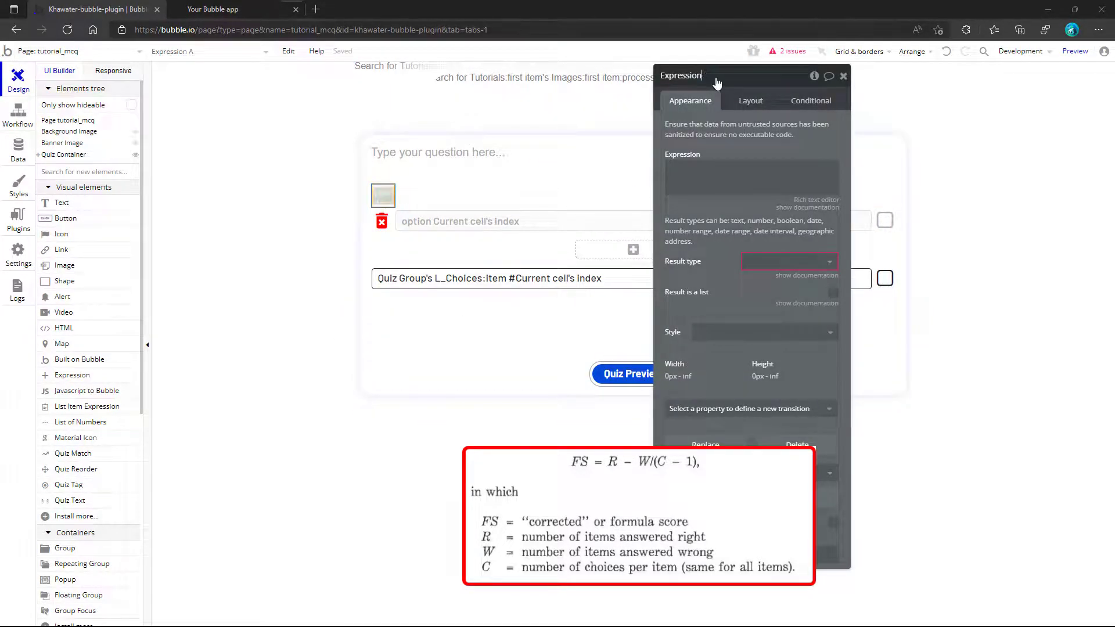
key(Home)
text(S)
- Start Score Expression's formula with Quiz Group's L_Selected list followed by a :filtered operator
click(693, 164)
click(840, 171)
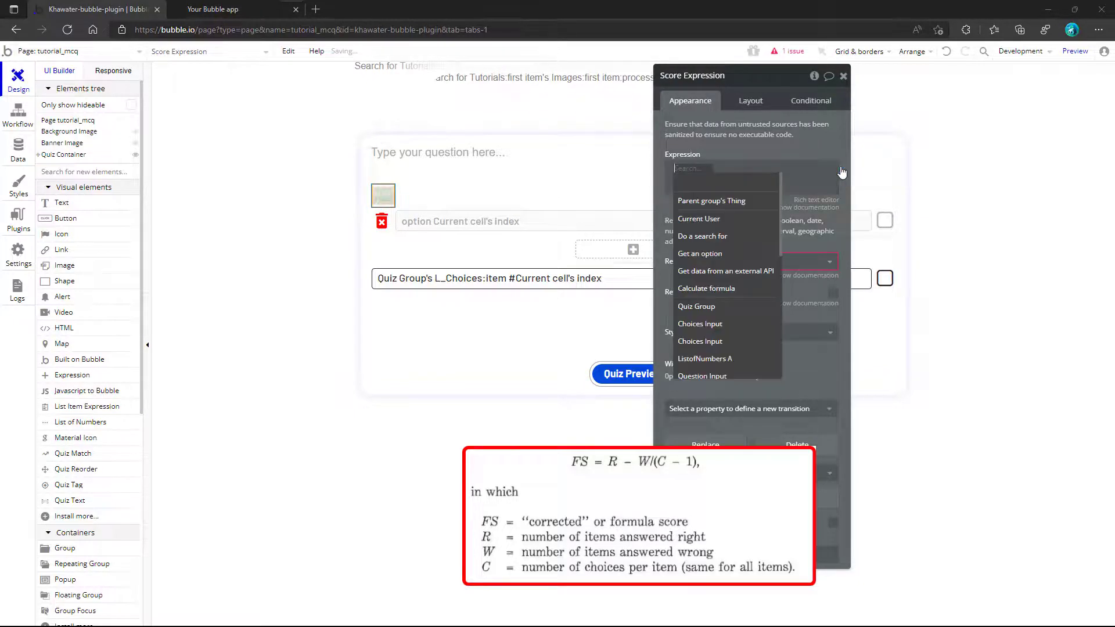
text(q)
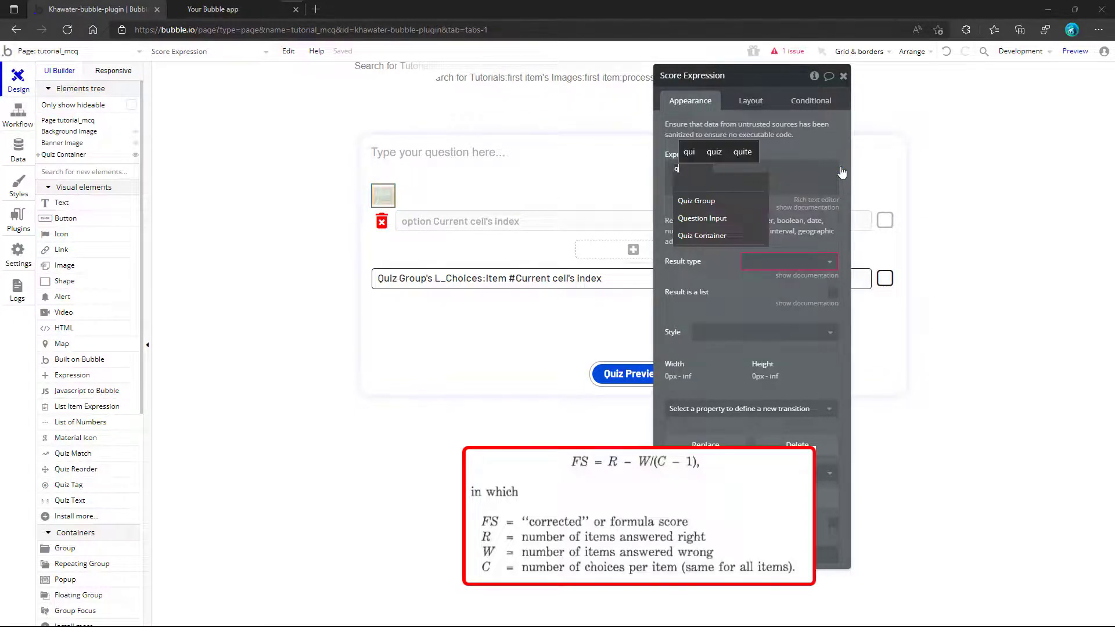
click(697, 201)
click(749, 217)
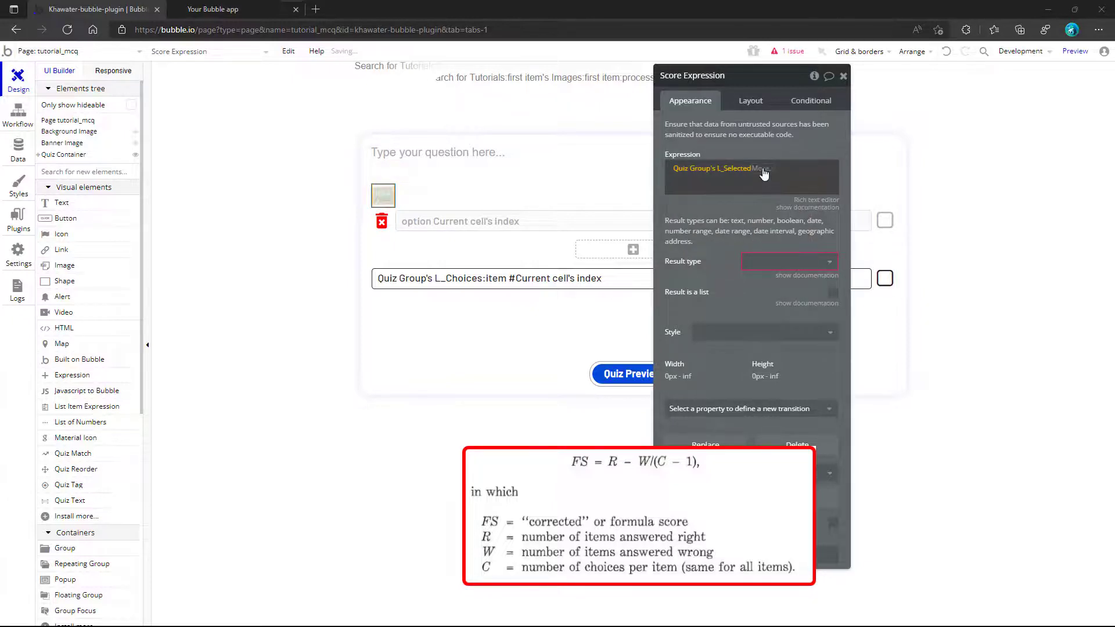
text(fil)
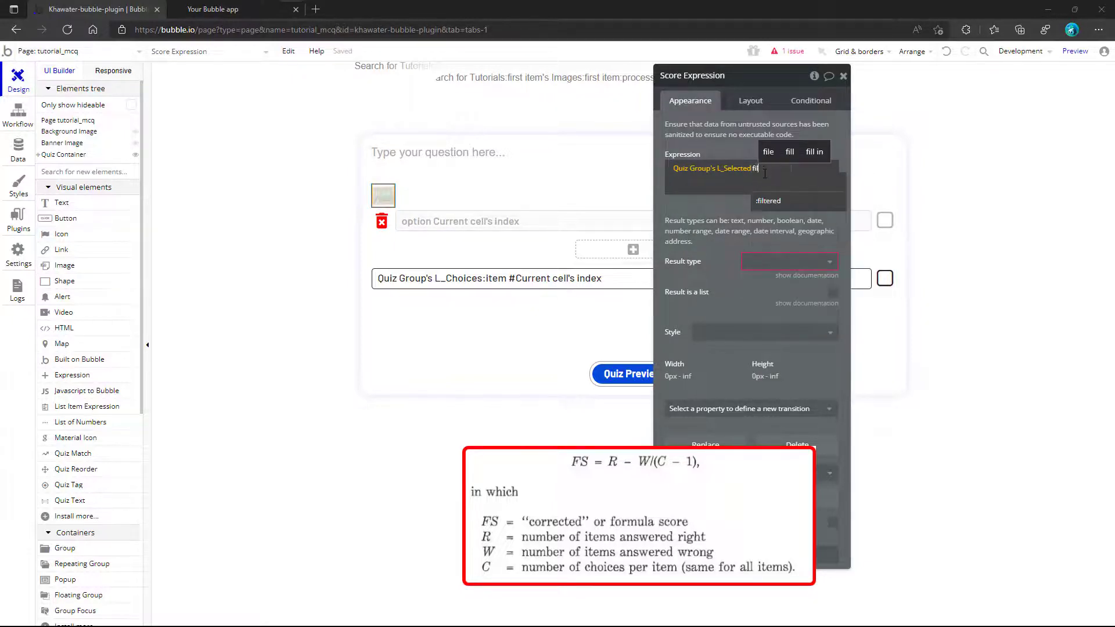
click(769, 235)
- Constrain the filter to Quiz Group's L_Correct contains This text, and append :count to the filtered list
click(515, 107)
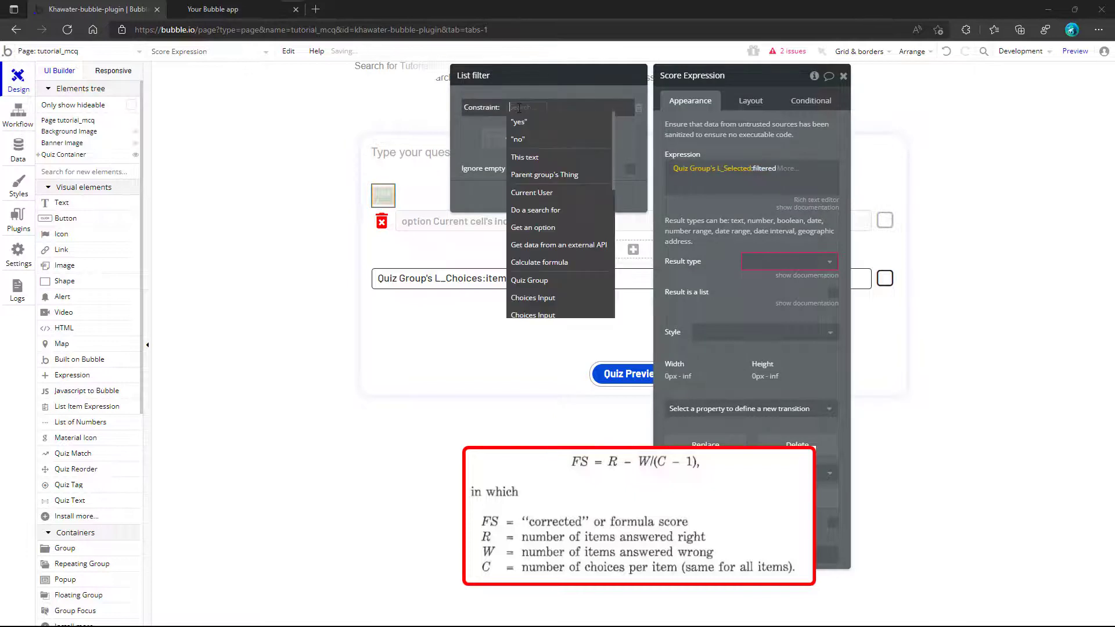
text(quiz)
click(524, 122)
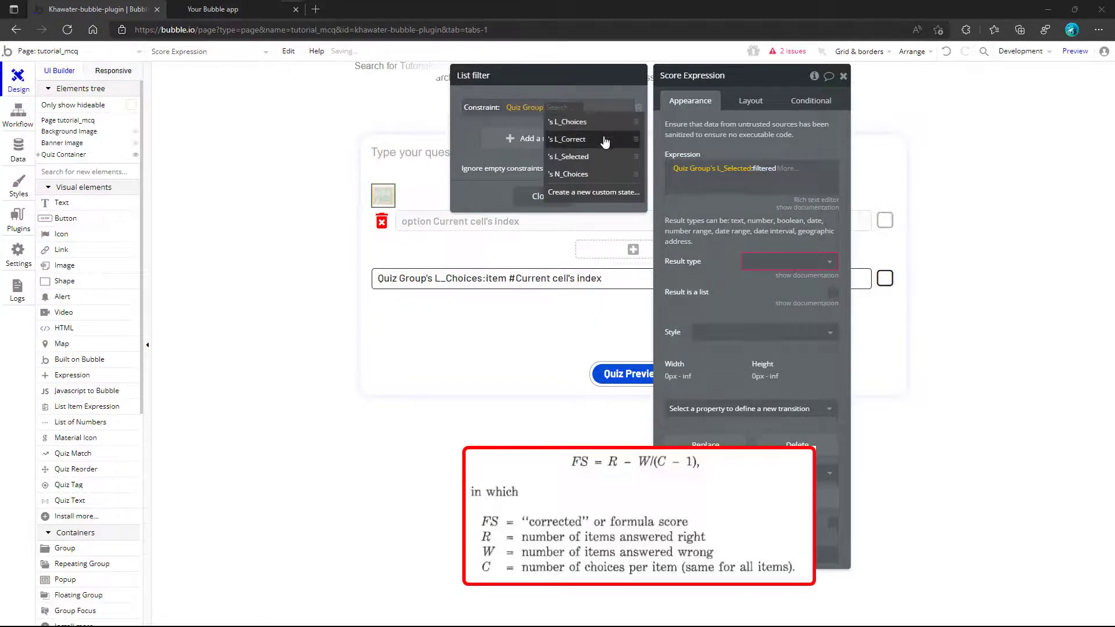
click(605, 142)
click(597, 145)
click(552, 133)
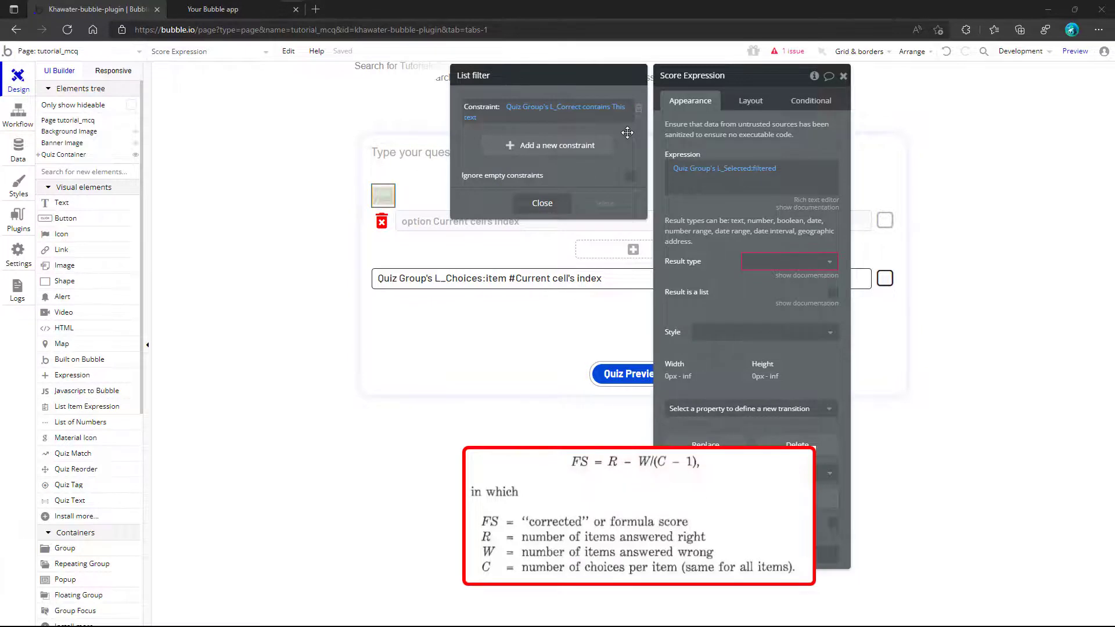
click(792, 200)
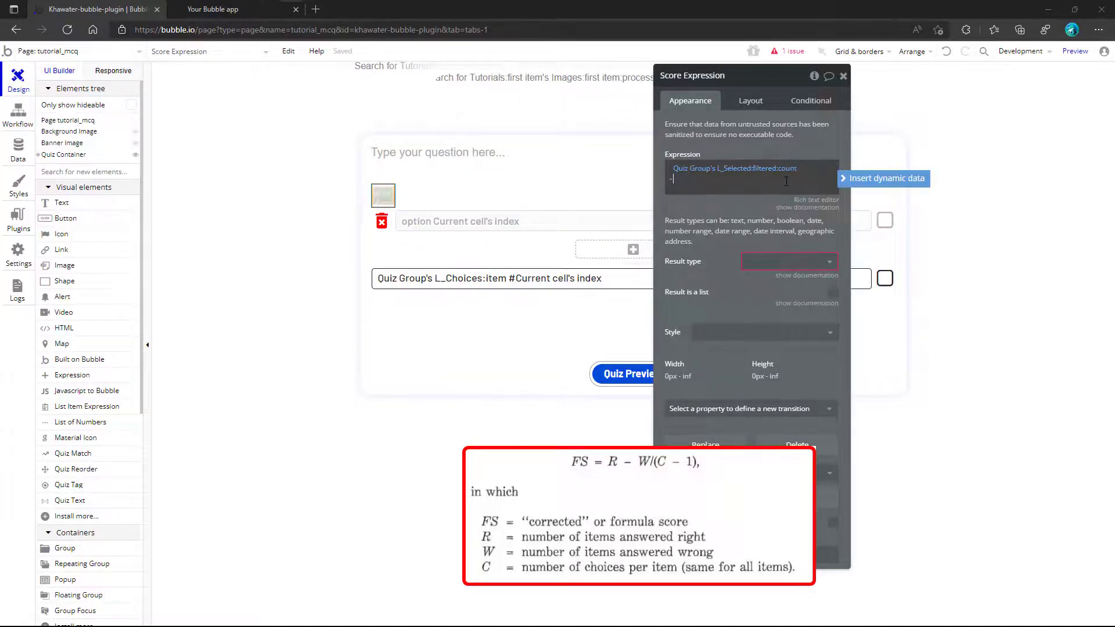
- Subtract a second term in the formula, starting it with Quiz Group's L_Selected:filtered
text(-)
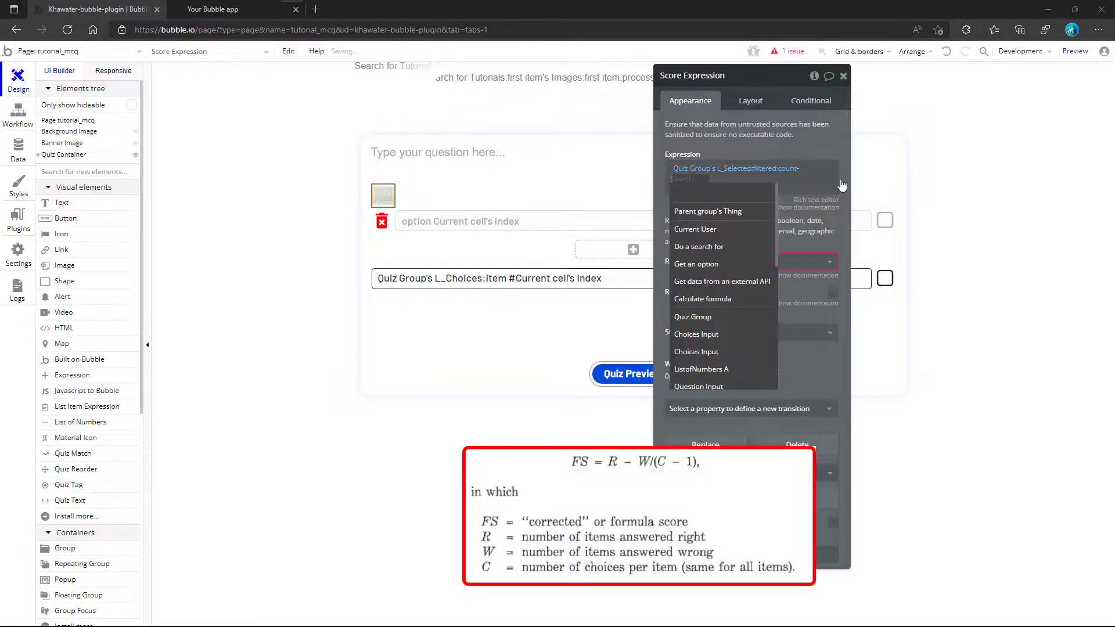
text(q)
click(752, 213)
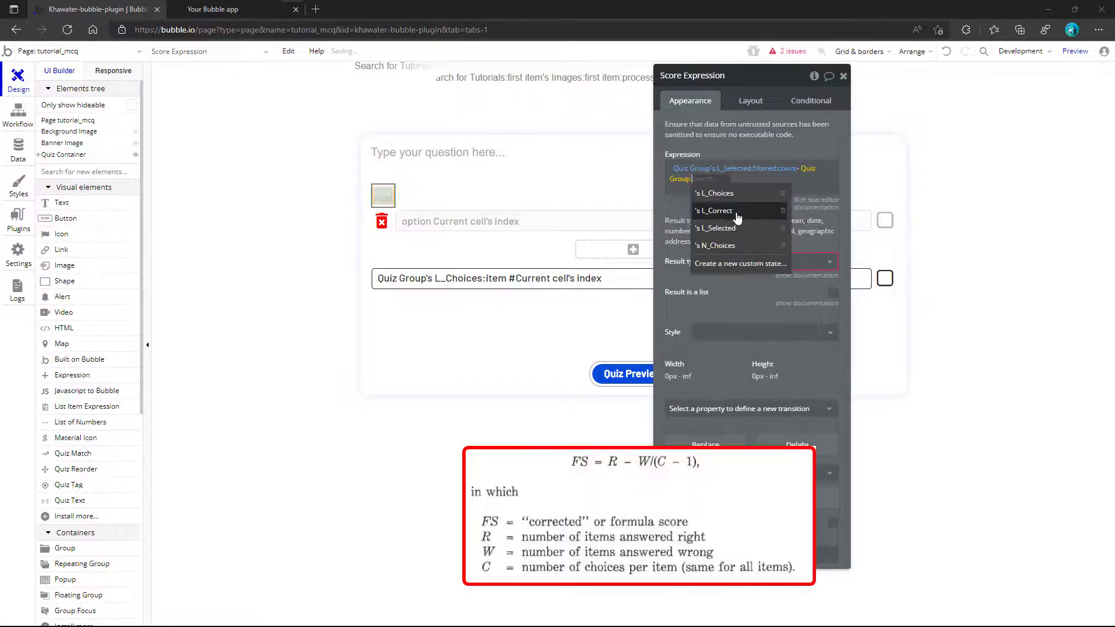
click(738, 227)
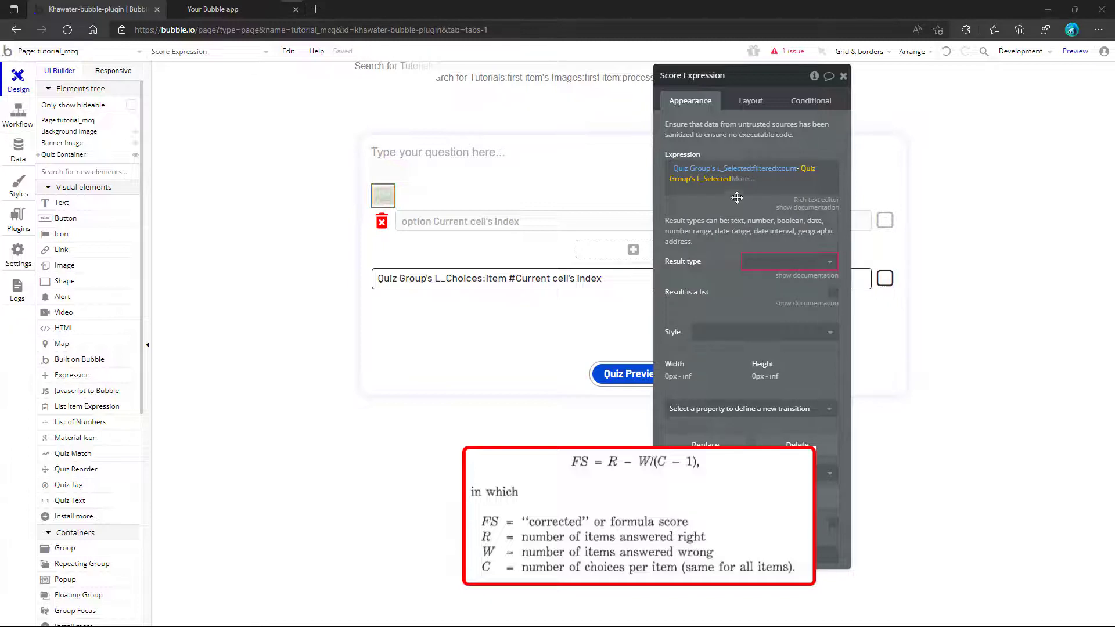
click(742, 179)
text(fil)
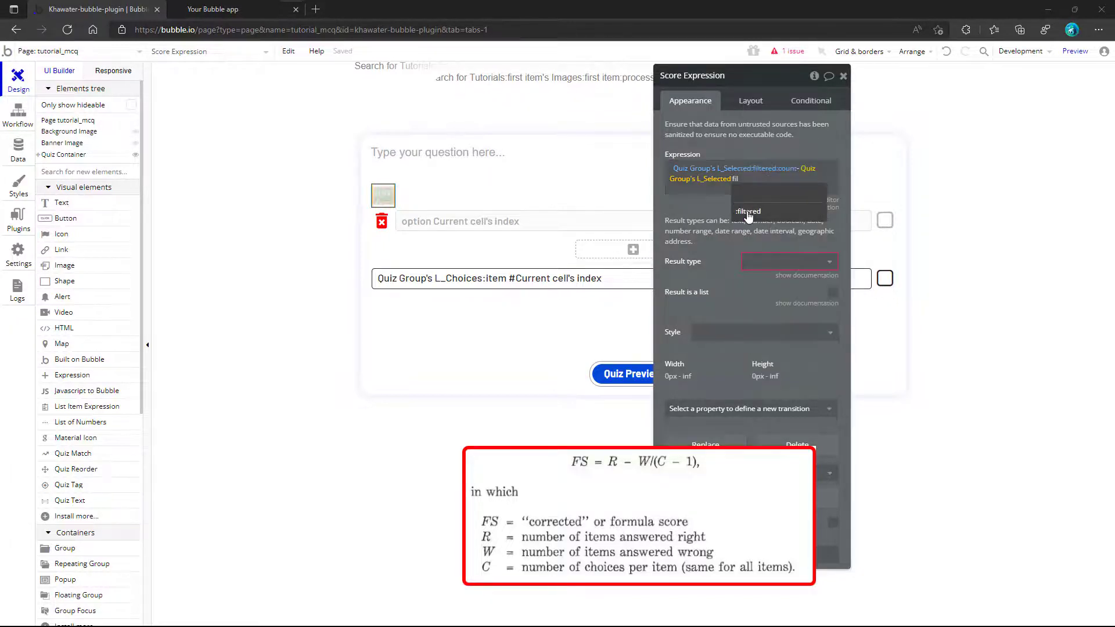
click(748, 212)
- Constrain the second filter to Quiz Group's L_Correct doesn't contain This text, and append :count to it
click(544, 114)
click(520, 107)
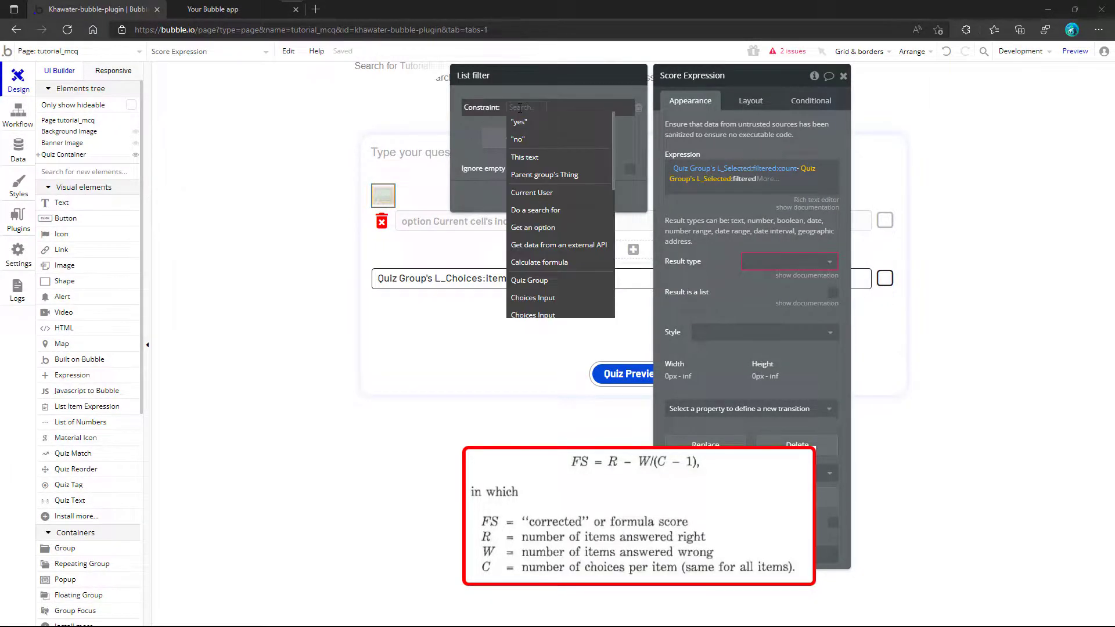
text(quiz)
click(526, 121)
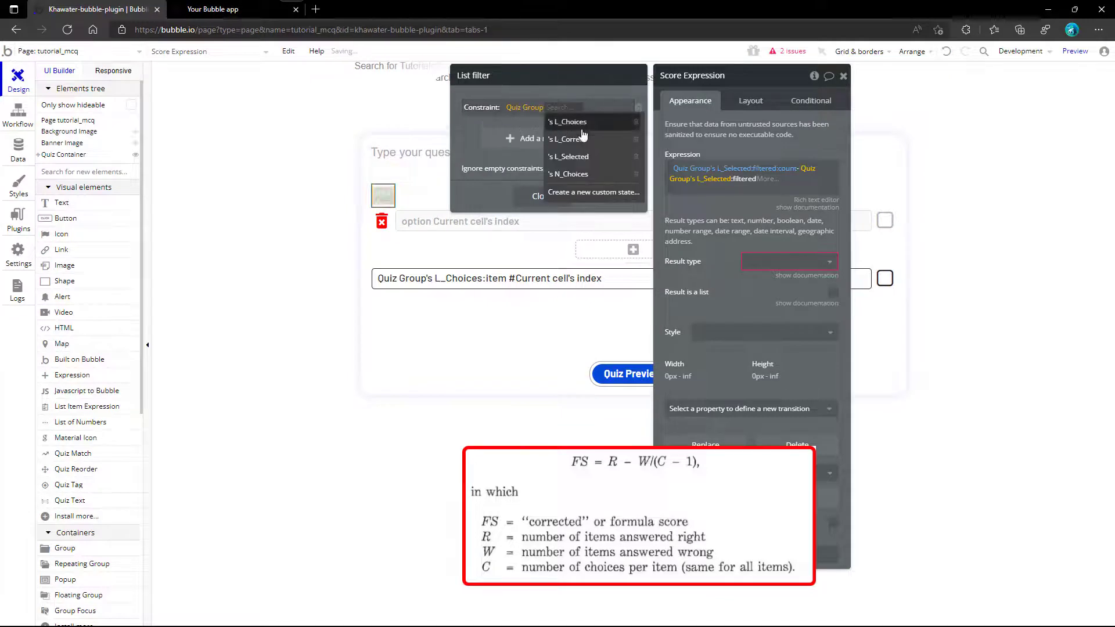
click(583, 135)
click(587, 158)
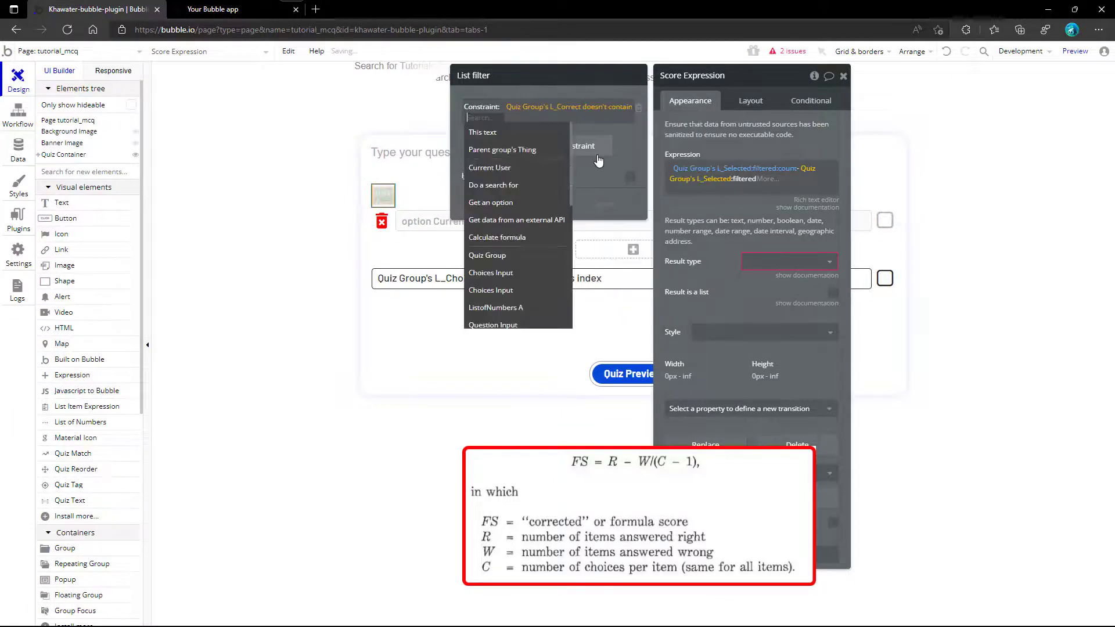
click(507, 135)
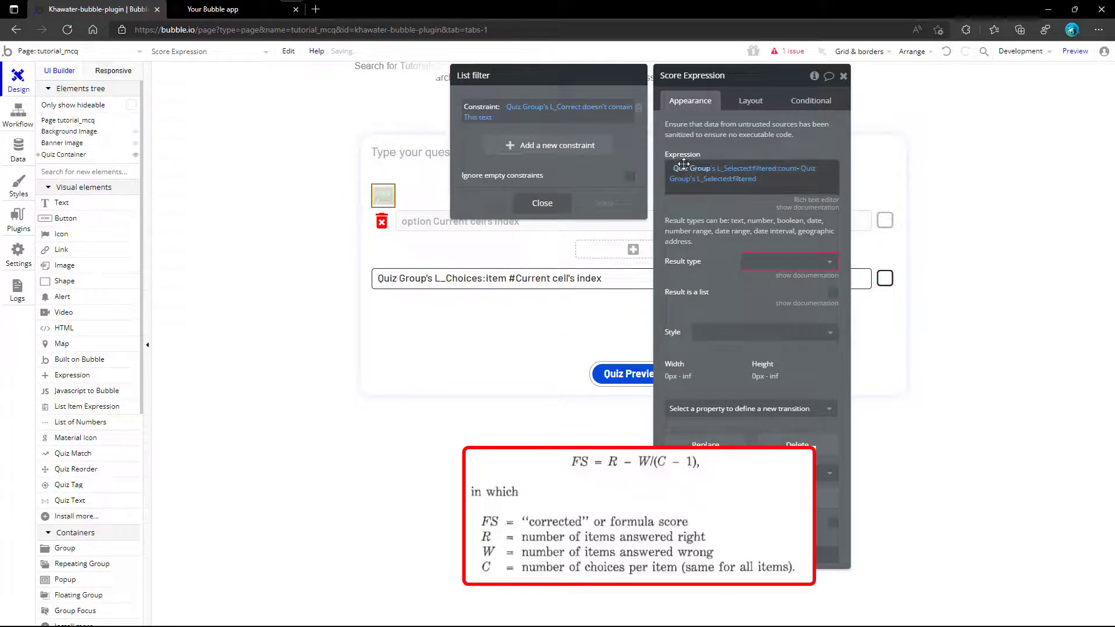
click(773, 179)
click(771, 211)
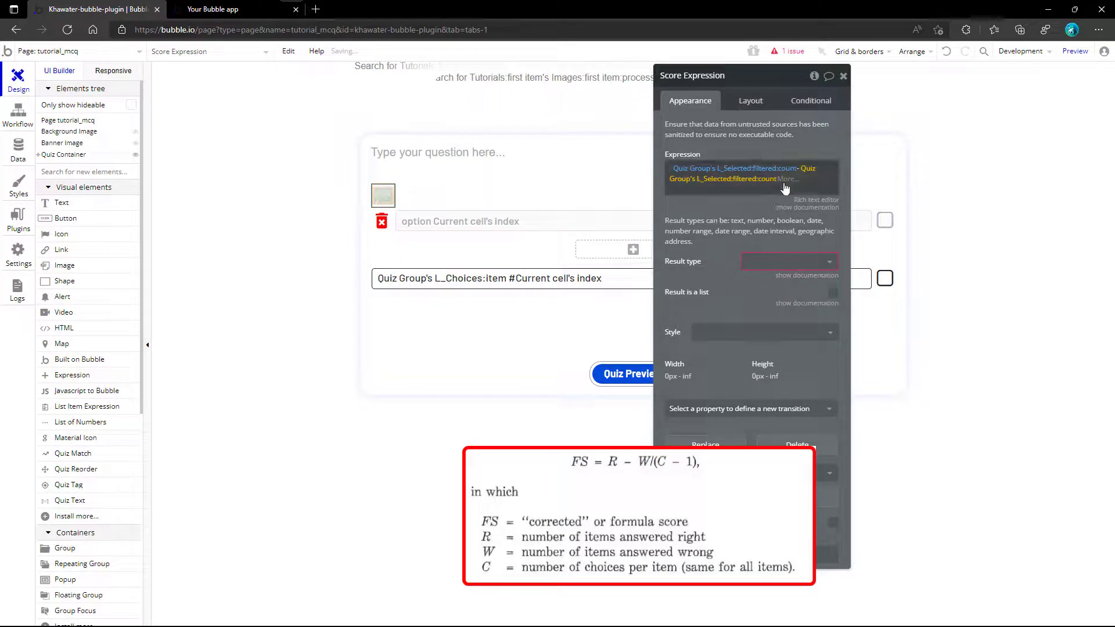
- Divide the second count by (Quiz Group's N_Choices-1) and enclose the whole formula in parentheses
click(819, 178)
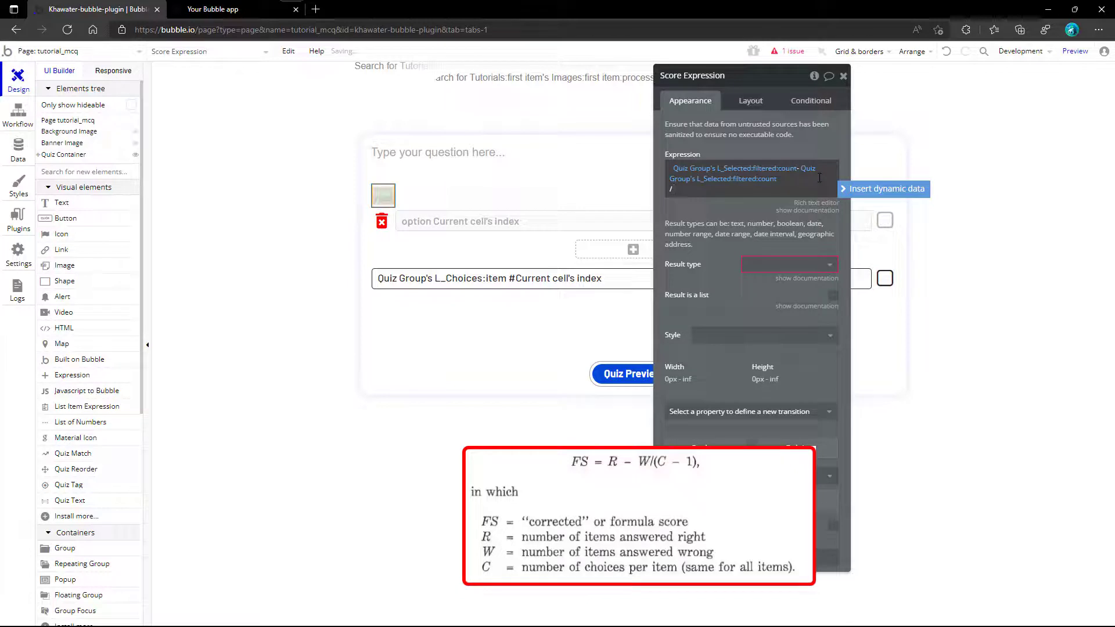
text(/ ()
text(qui)
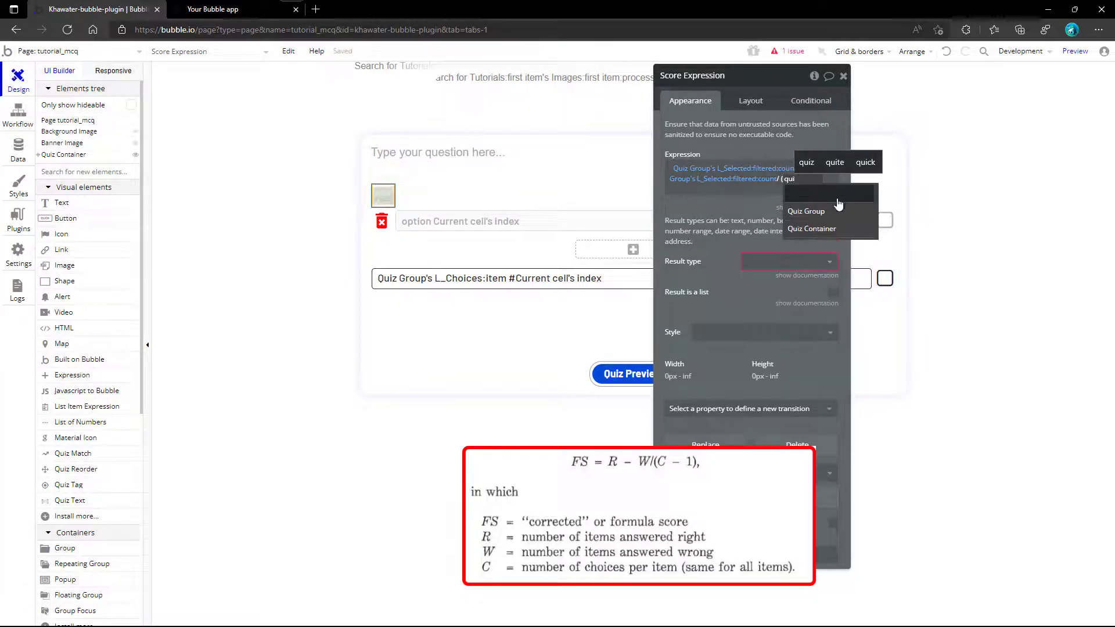
click(806, 211)
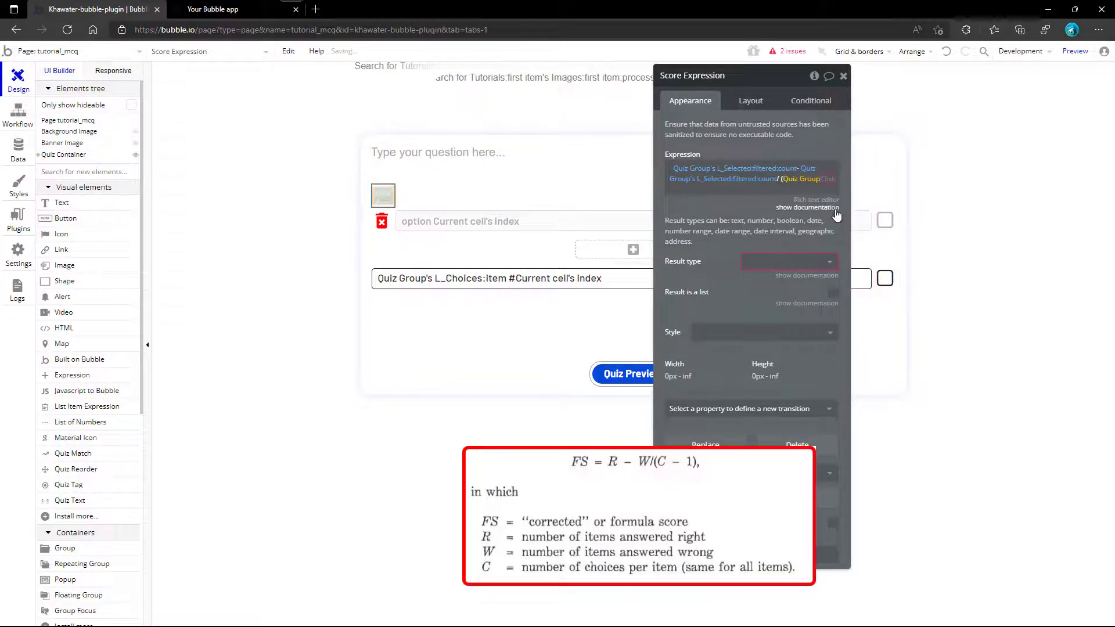
click(700, 257)
click(734, 190)
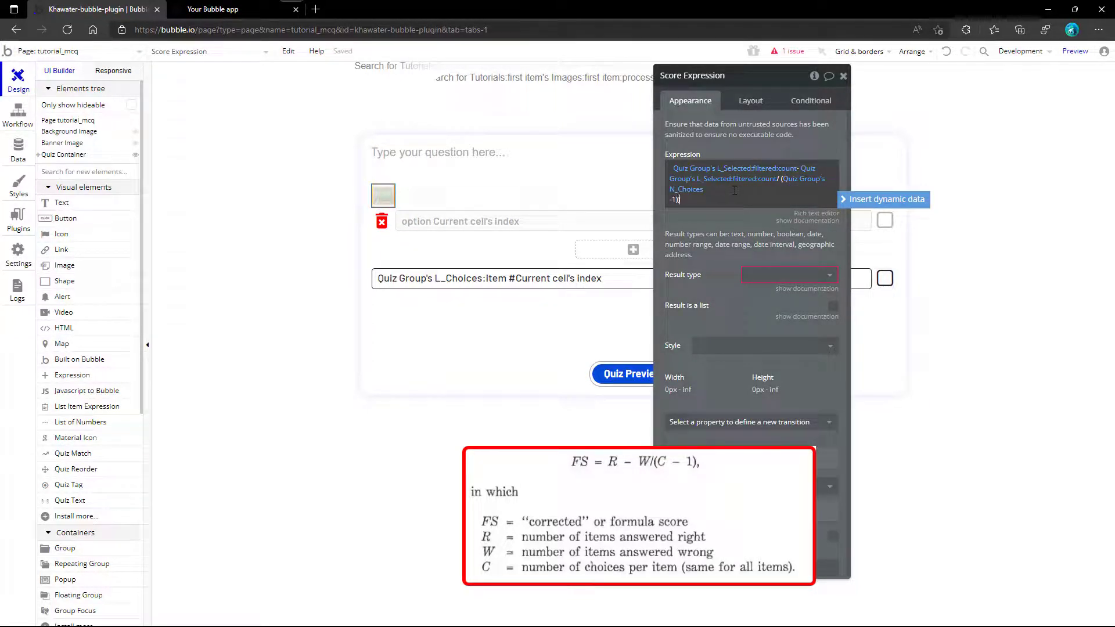
click(672, 169)
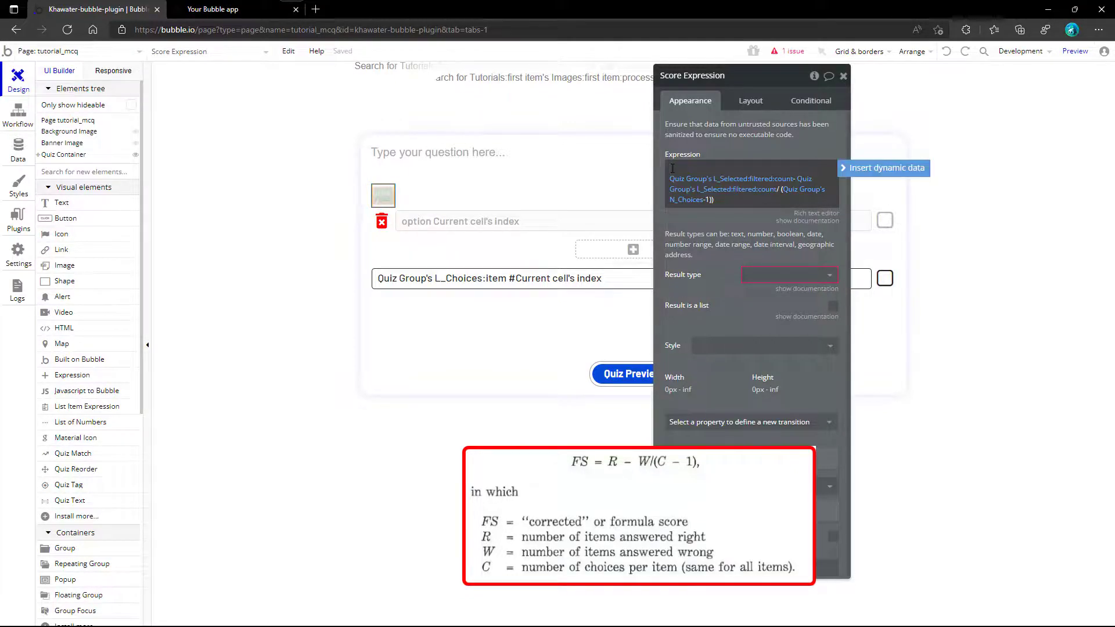
click(696, 212)
- Divide the parenthesized formula by Quiz Group's L_Correct:count and multiply the result by 10
click(725, 191)
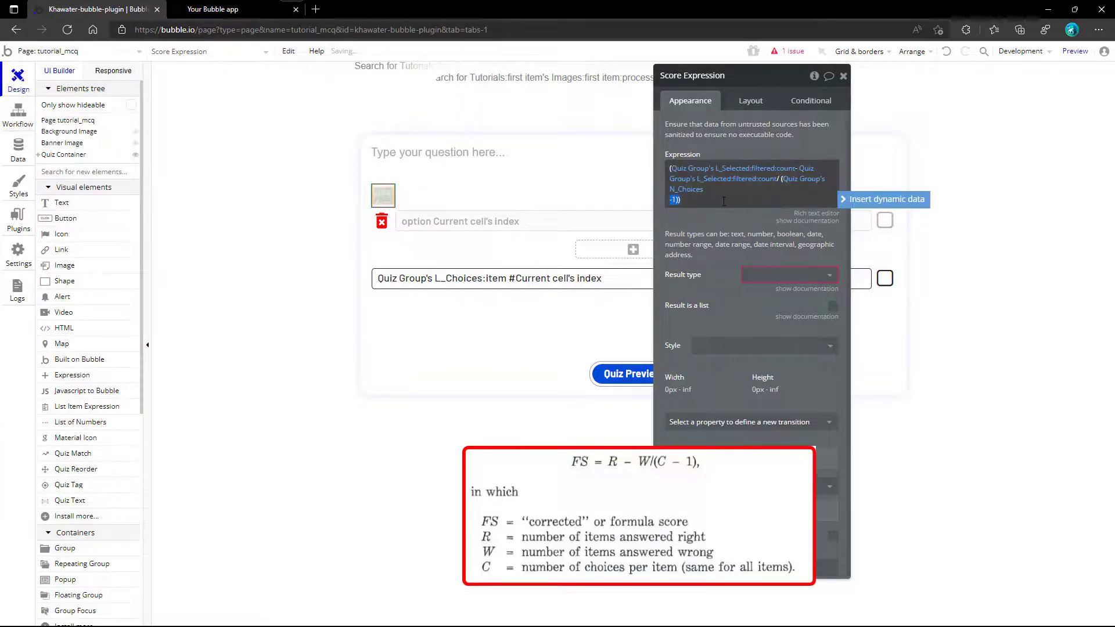
text(/)
click(841, 203)
text(qui)
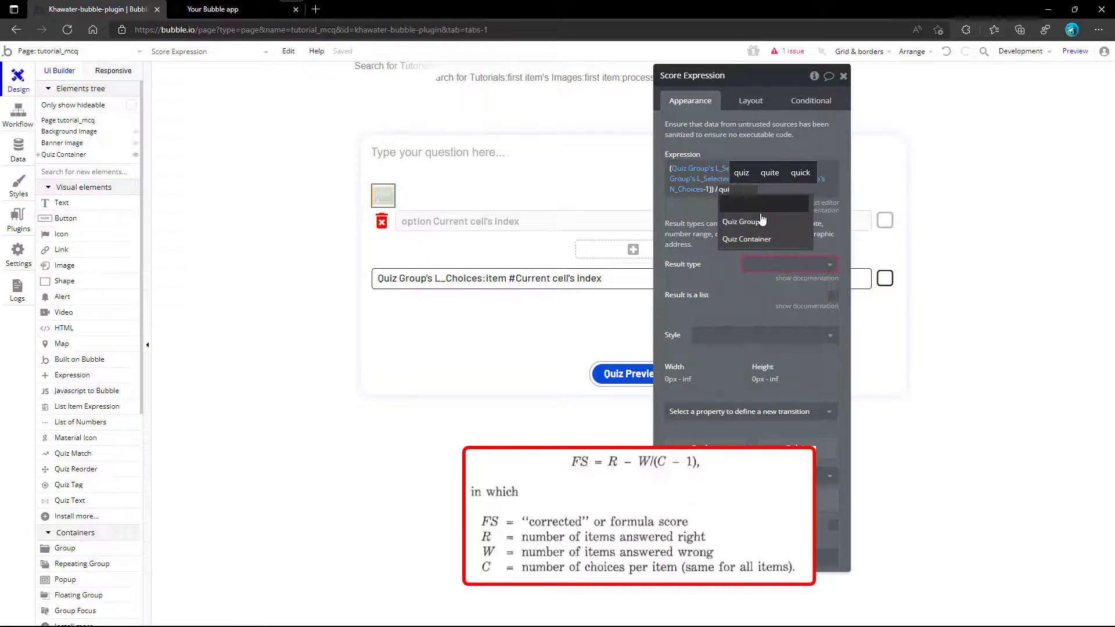
click(762, 220)
click(777, 223)
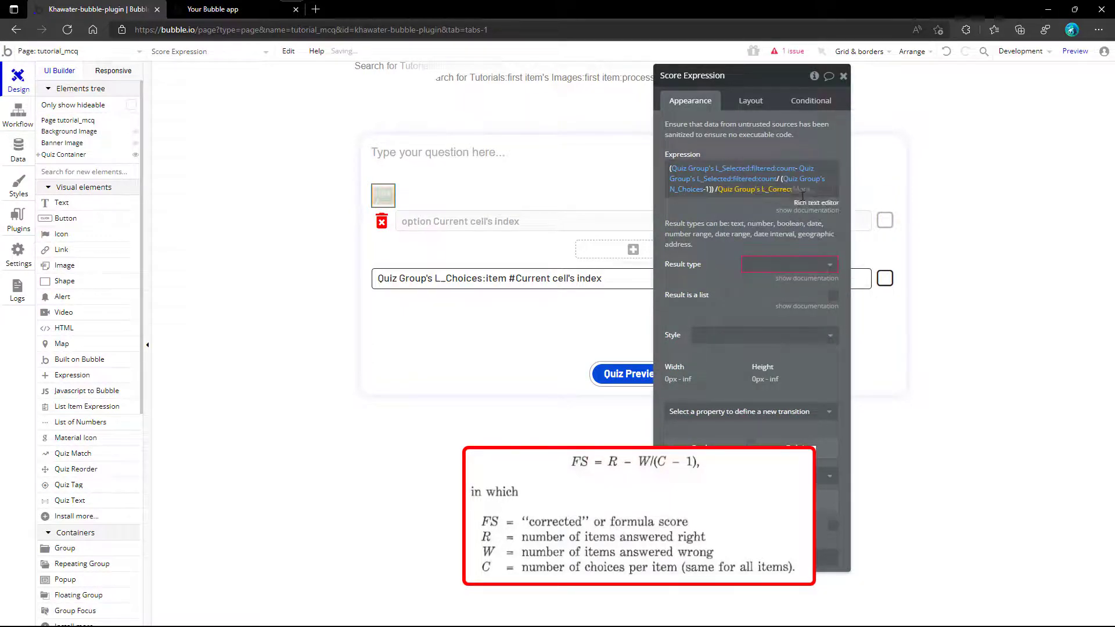
click(802, 192)
click(813, 217)
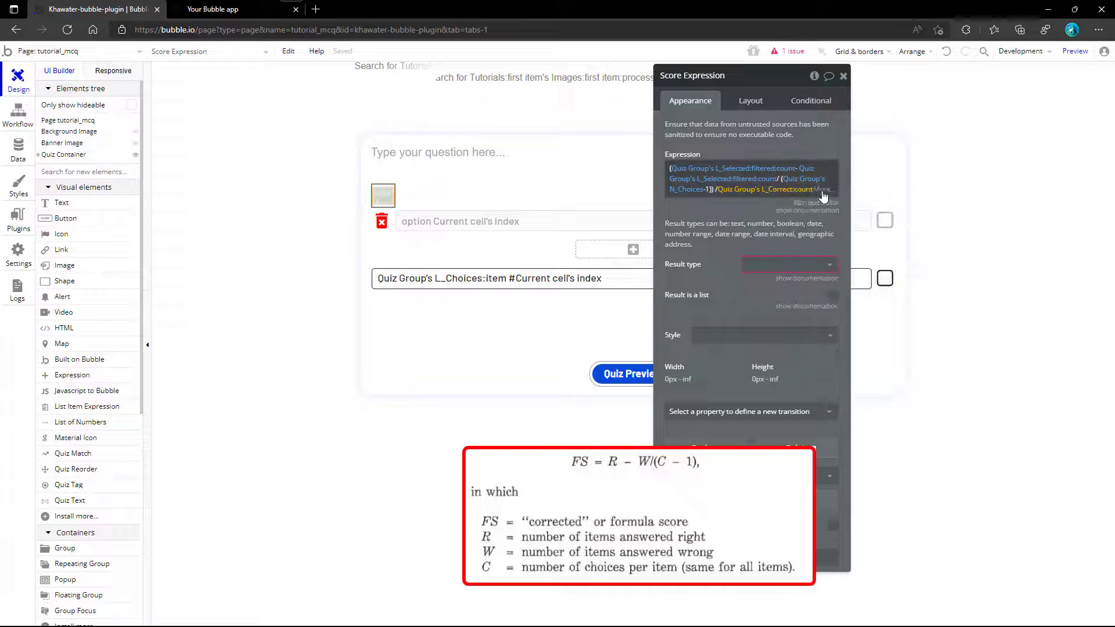
click(823, 196)
click(817, 197)
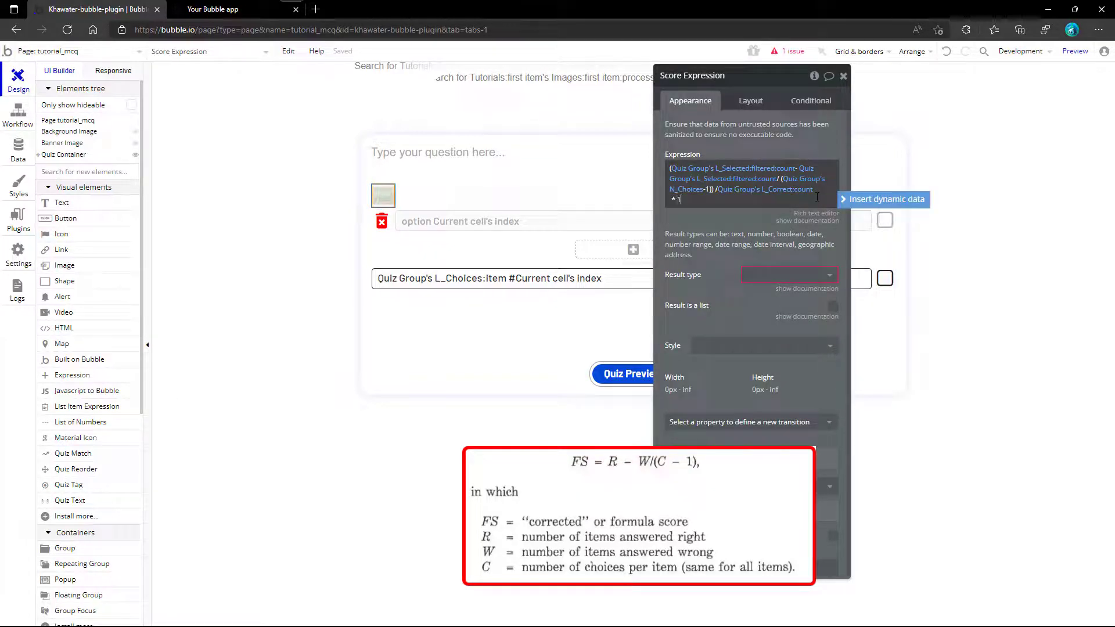
- Set Score Expression's result type to number
click(782, 265)
text(nu)
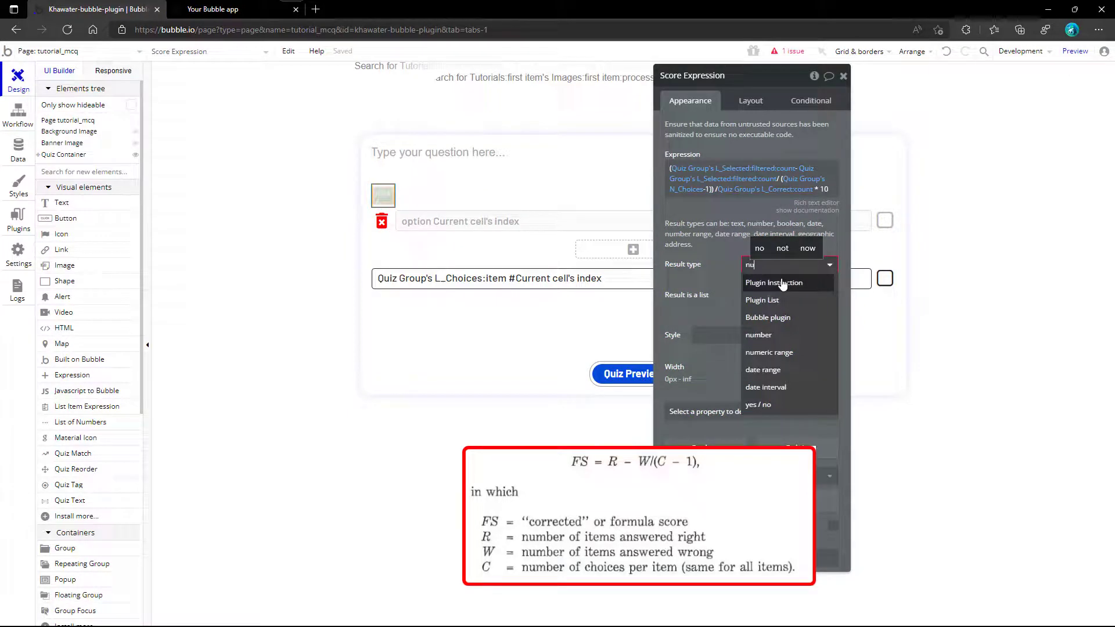
text(m)
click(772, 283)
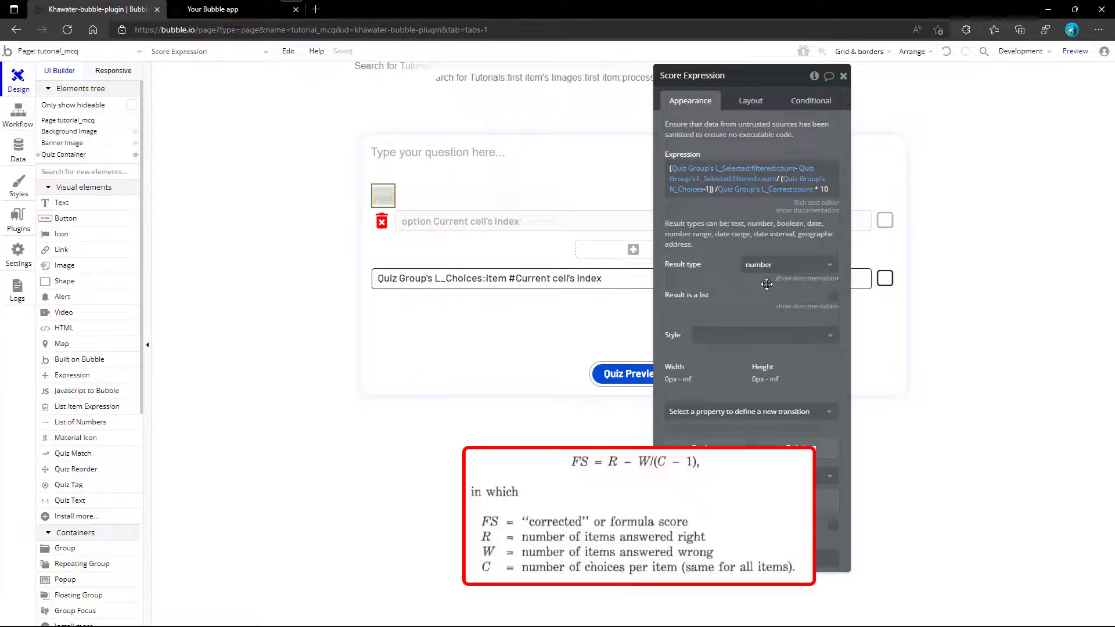
- Make Score Expression hidden on page load, collapsed when hidden, and horizontally centered
click(752, 104)
click(833, 122)
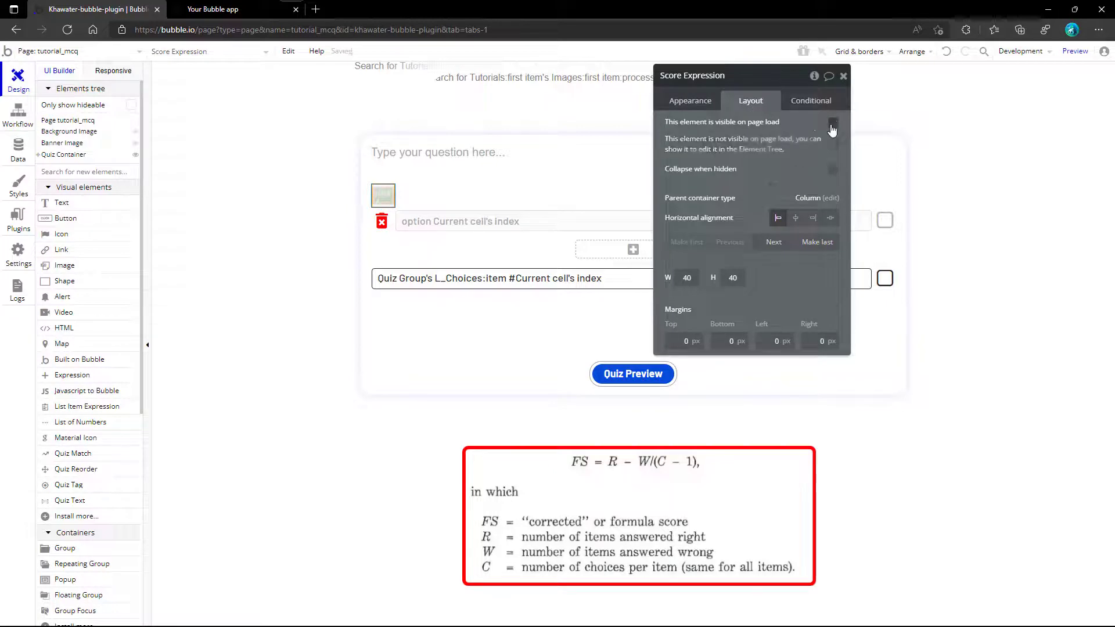
click(796, 218)
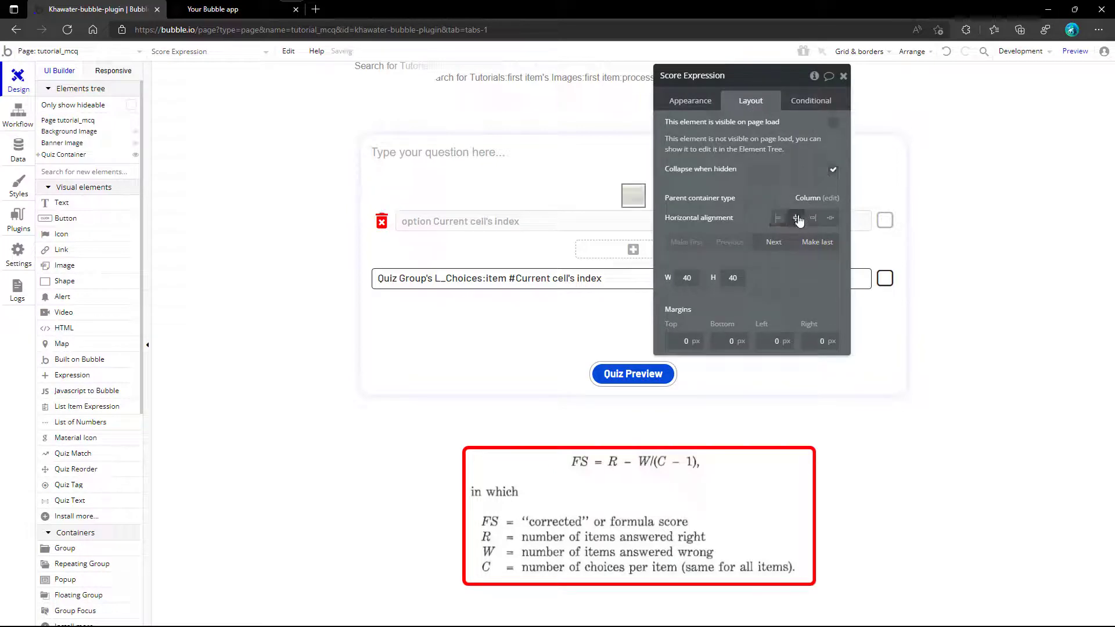
- Move Score Expression to the last place in its parent container and set its height to 10
click(816, 242)
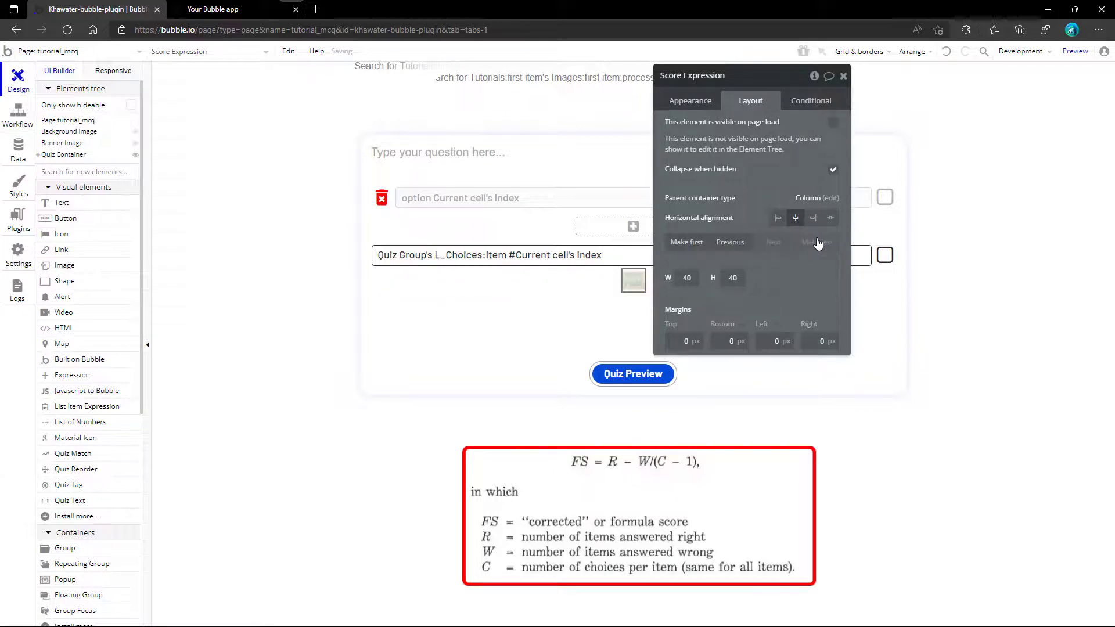
click(730, 278)
text(10)
- Add a condition to Score Expression for when Quiz Container's Mode is not 1
click(811, 101)
click(770, 128)
click(713, 133)
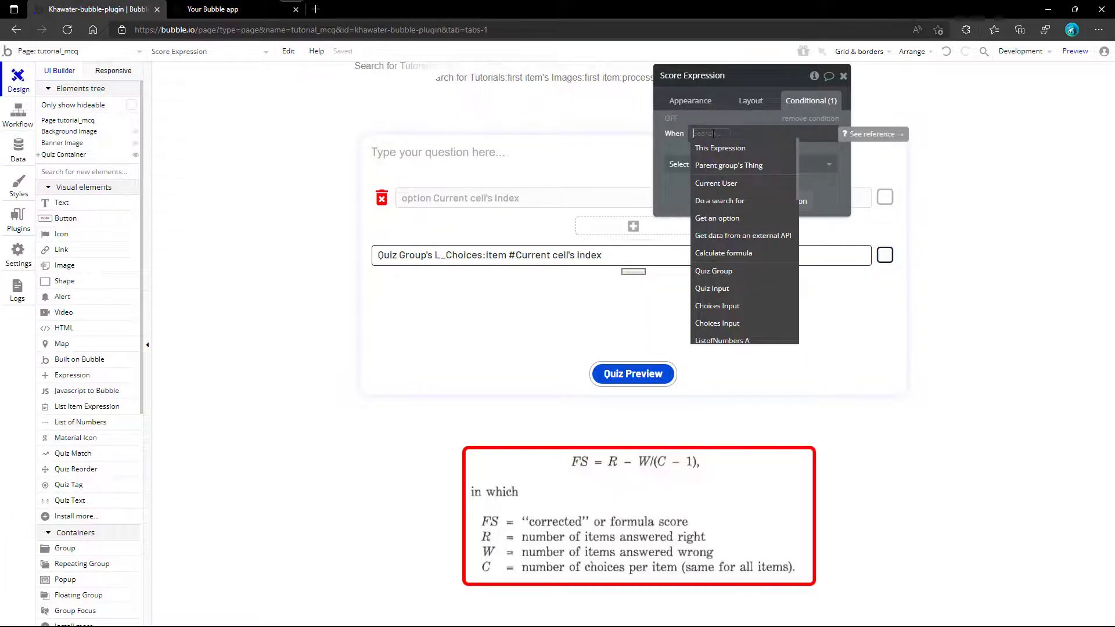
text(quiz)
click(719, 201)
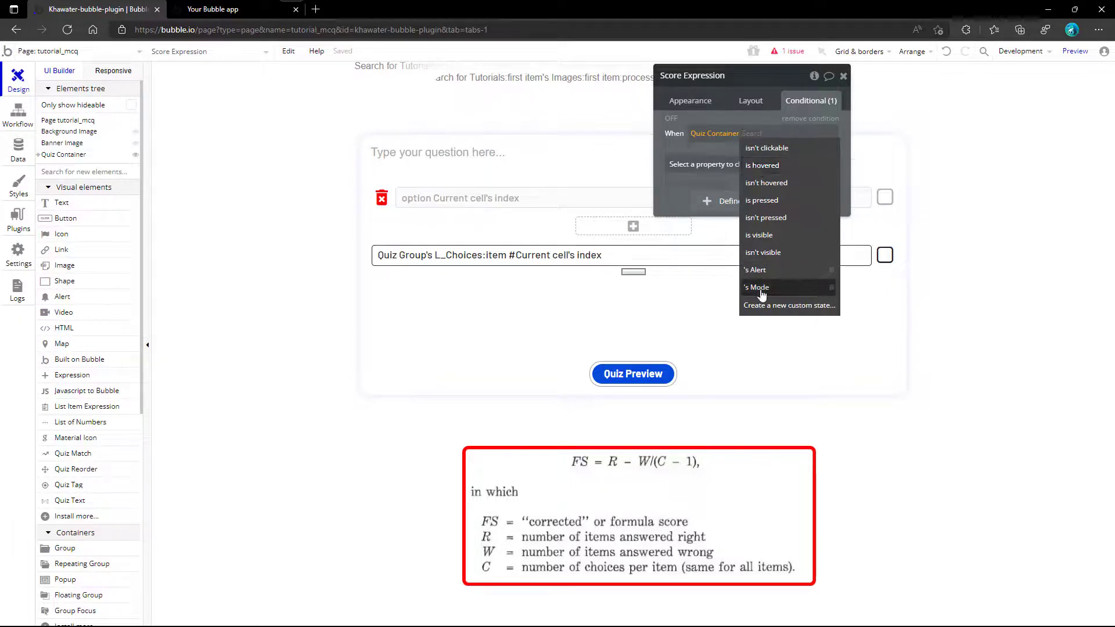
click(757, 287)
click(777, 185)
text(1)
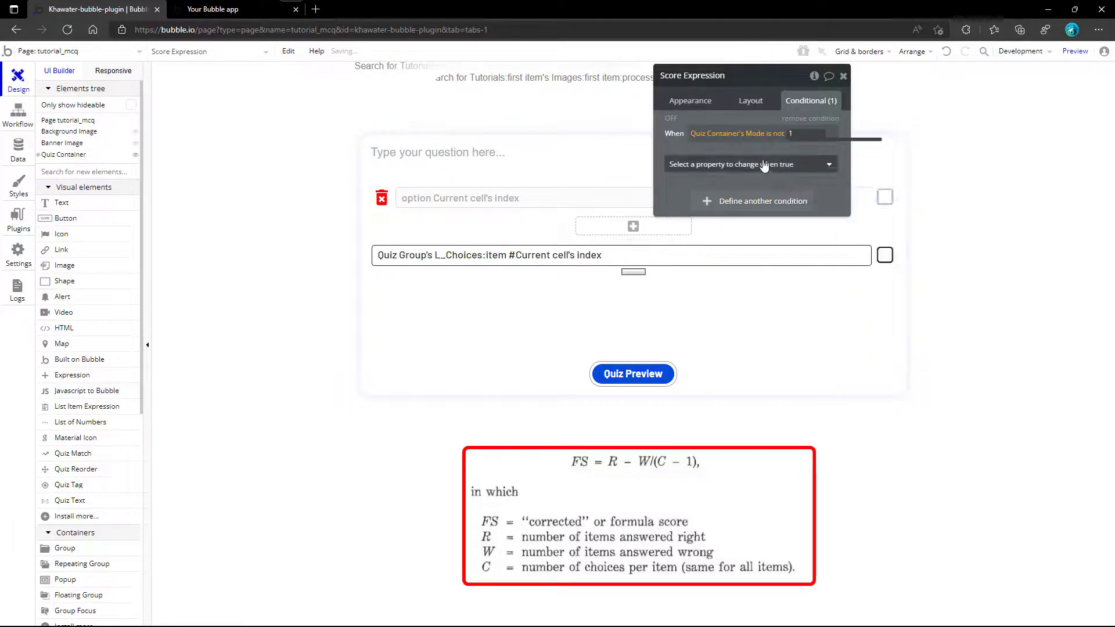
- Add the "This element is visible" property to Score Expression's condition and close its editor
click(752, 164)
click(772, 201)
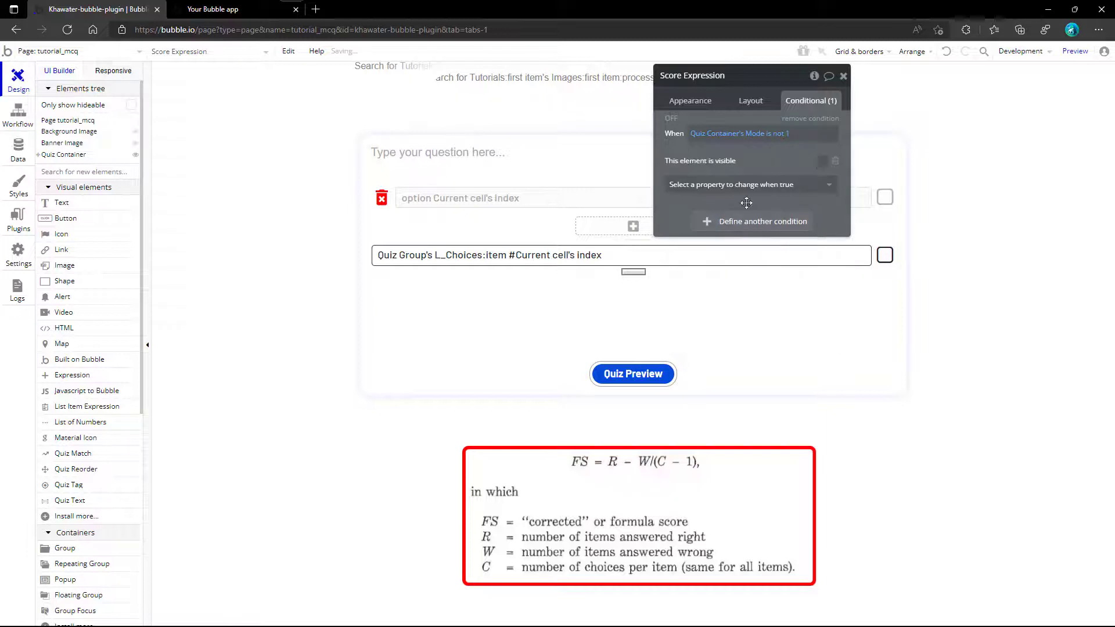
click(843, 75)
- In the Quiz Preview button's Mode is 3 condition, replace the dash in the score text with Score Expression's value:rounded to 0
click(631, 374)
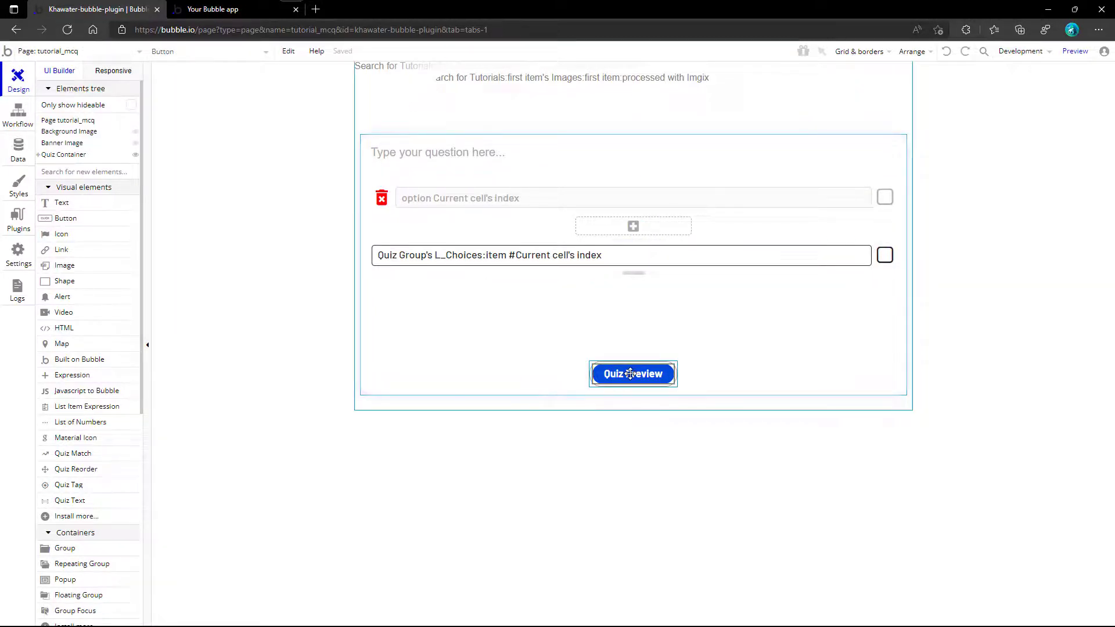
double_click(630, 374)
click(810, 101)
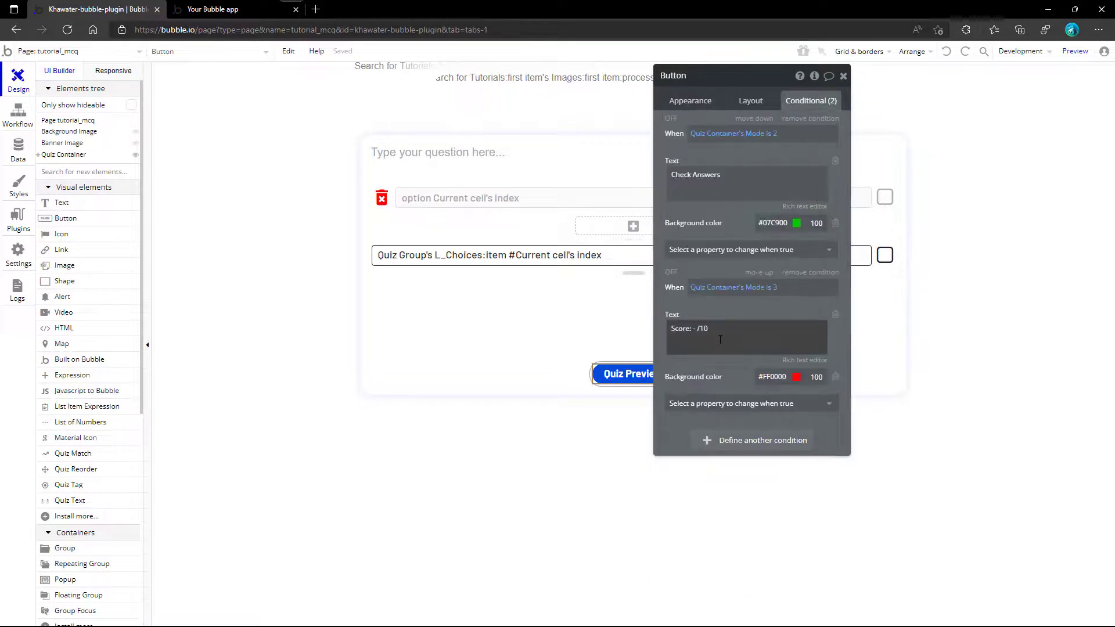
triple_click(700, 330)
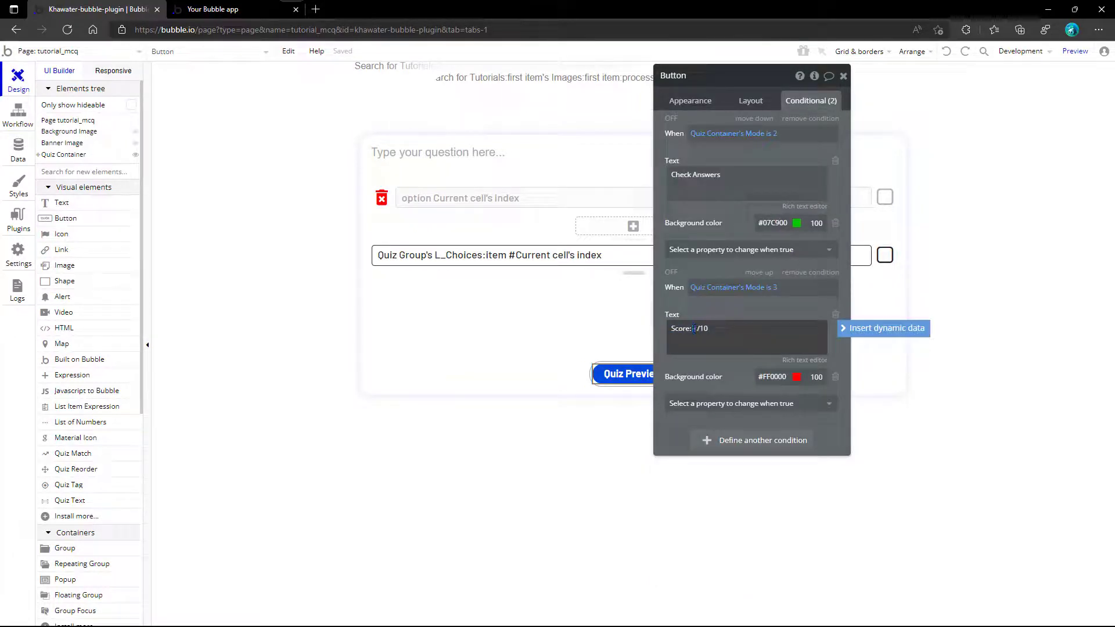
click(883, 328)
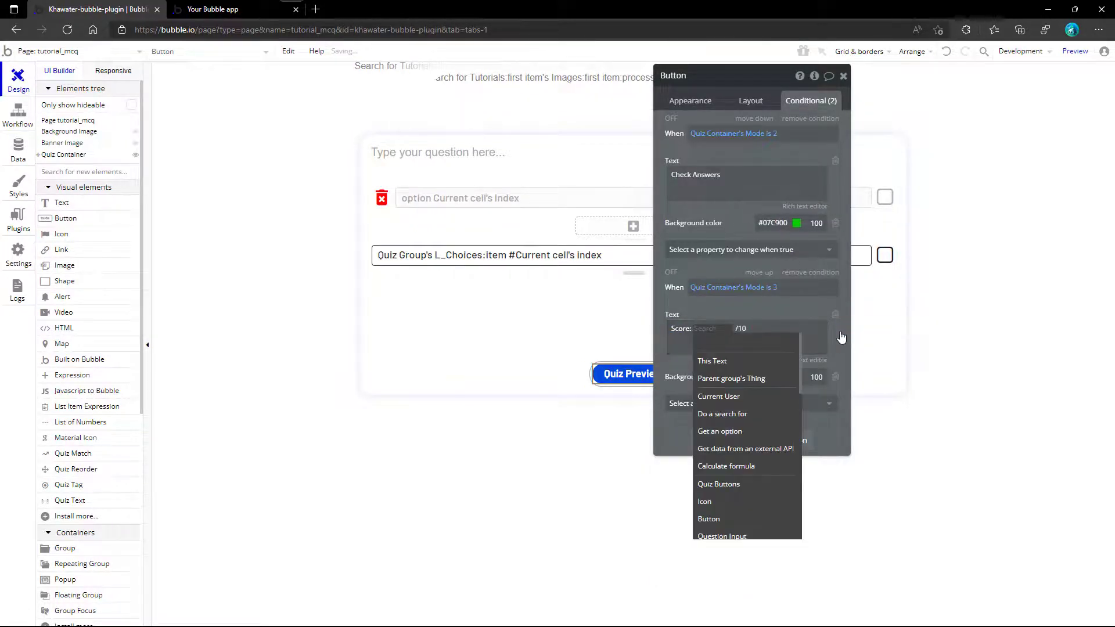
text(sc)
click(726, 361)
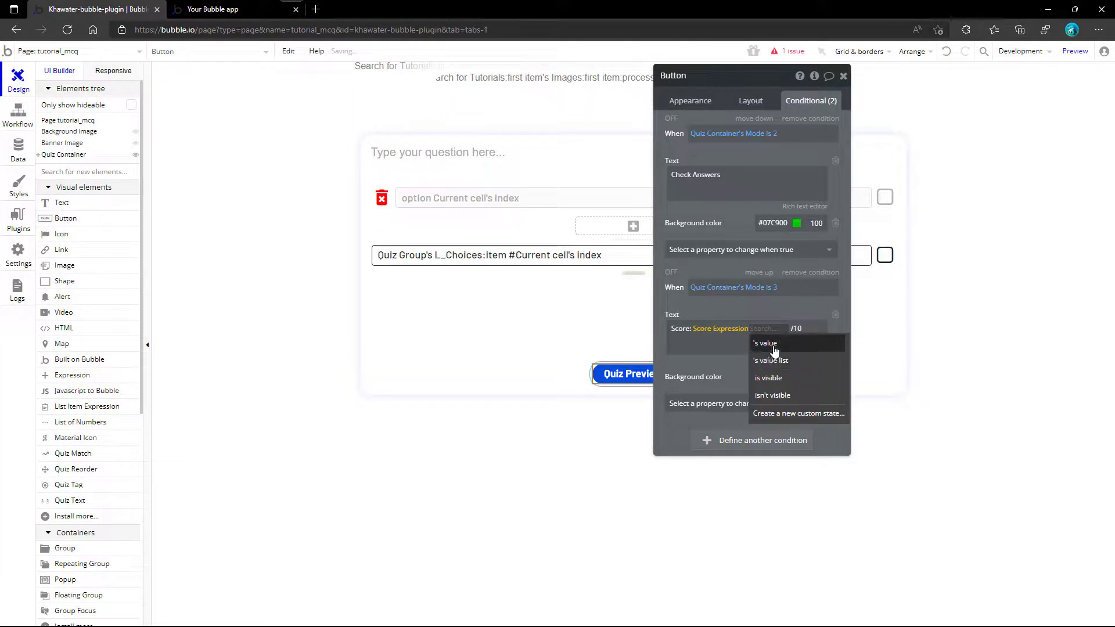
click(775, 351)
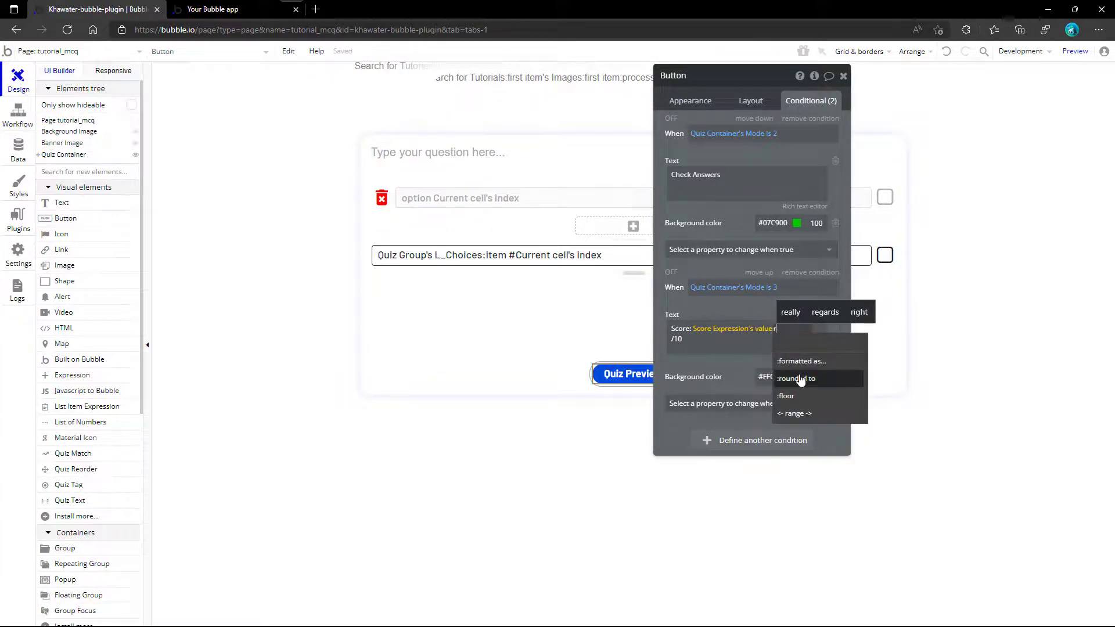
click(792, 378)
text(0)
click(727, 369)
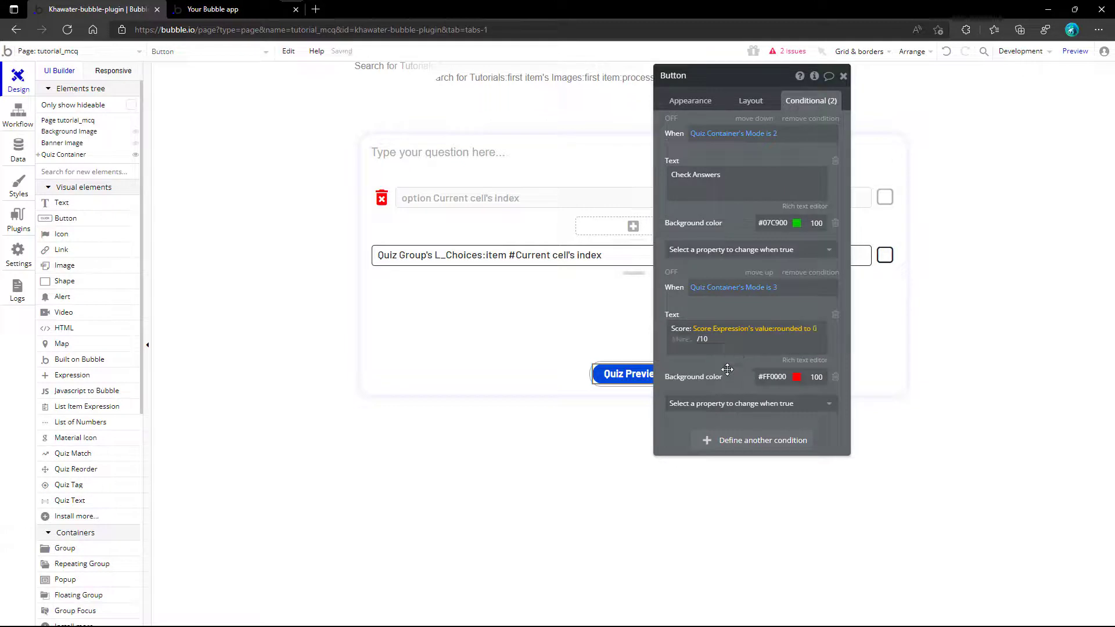
- Duplicate the button's Mode is 3 condition by copying and pasting it as a third condition
right_click(727, 369)
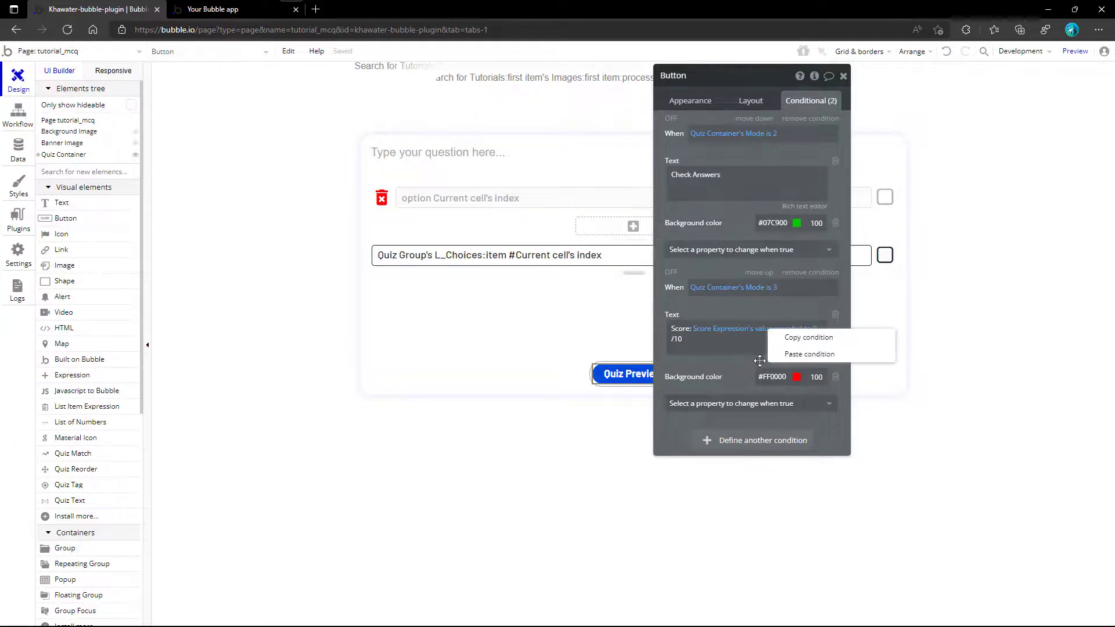
click(785, 341)
right_click(825, 429)
click(881, 400)
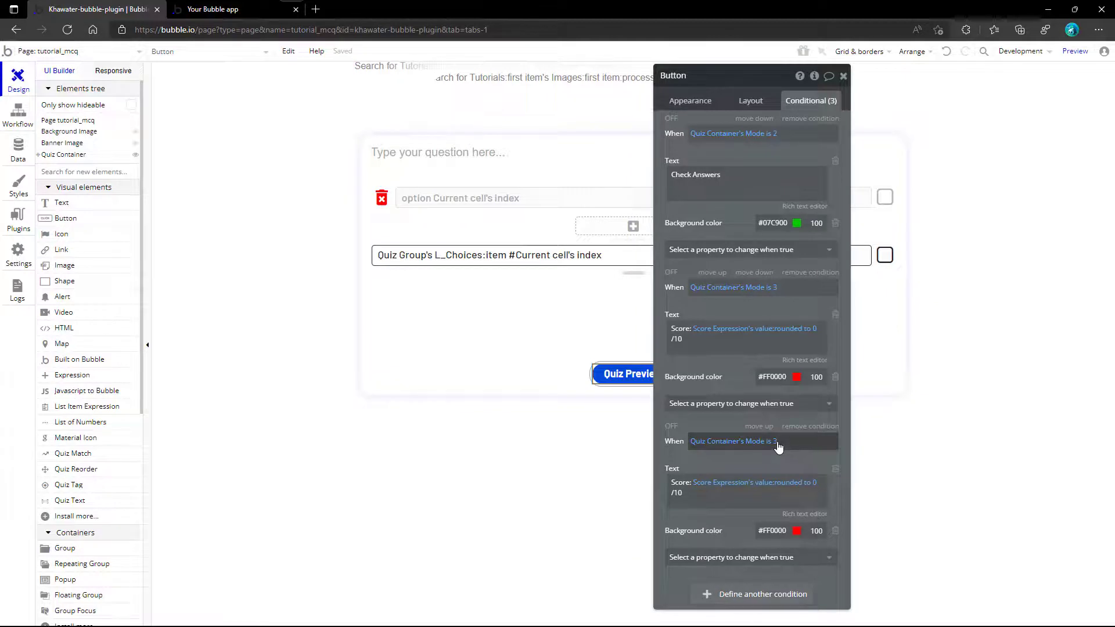
- Extend the duplicated condition with "and Score Expression's value < 0"
click(778, 447)
click(793, 471)
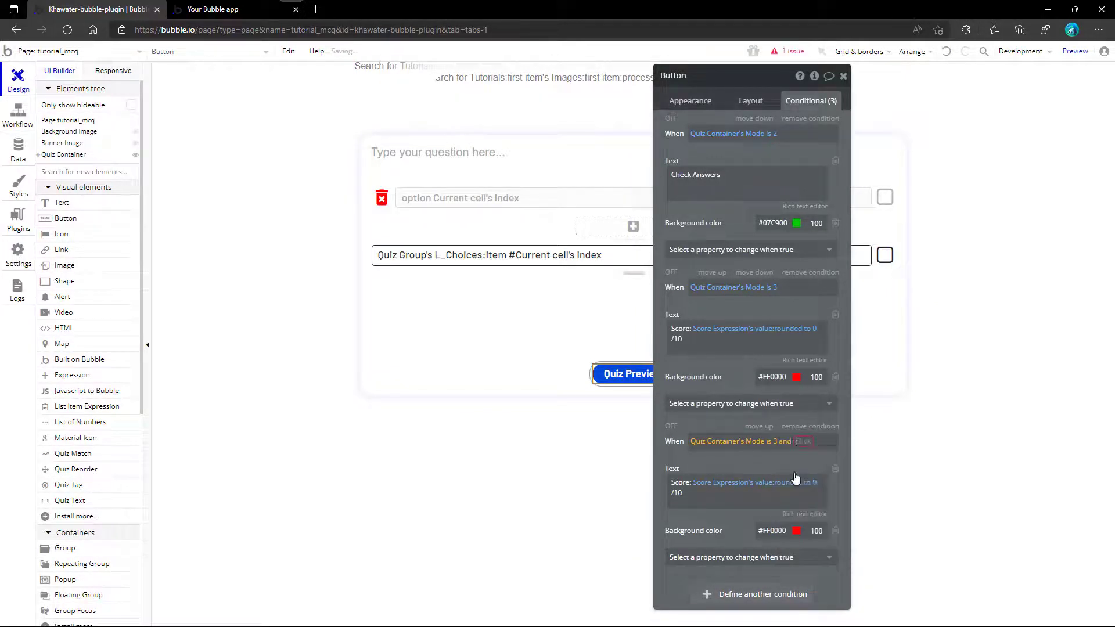
text(sc)
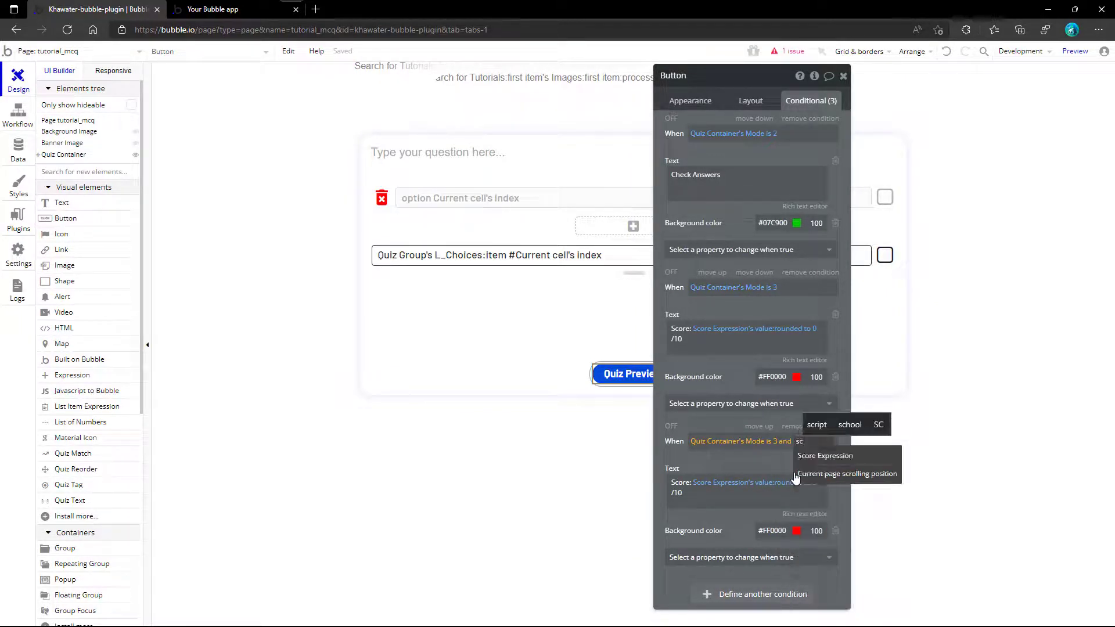
click(807, 461)
click(780, 465)
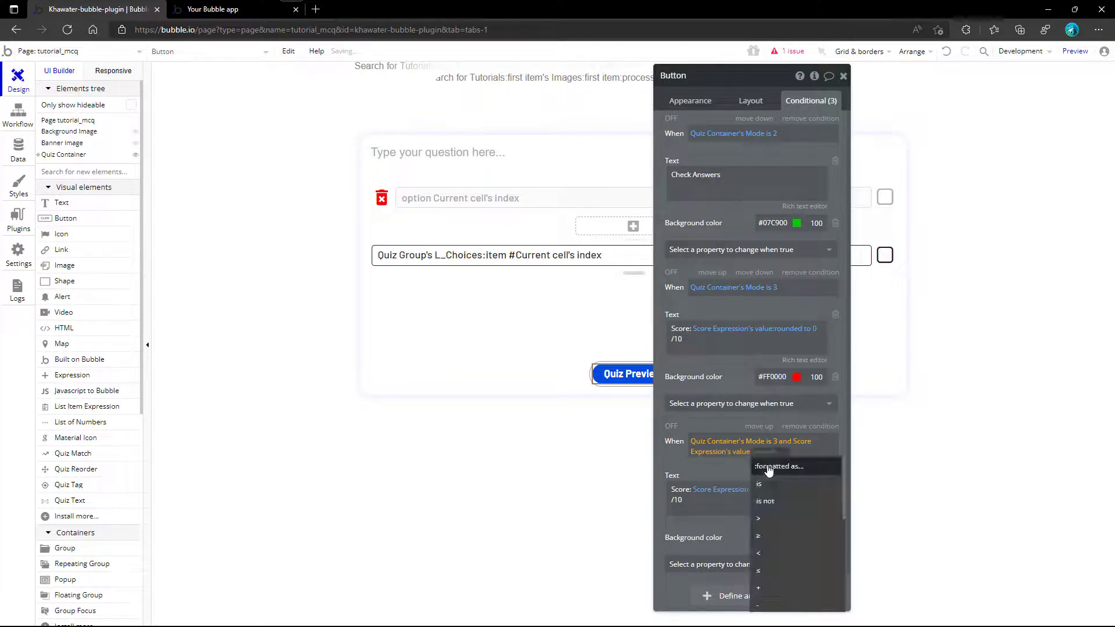
click(765, 552)
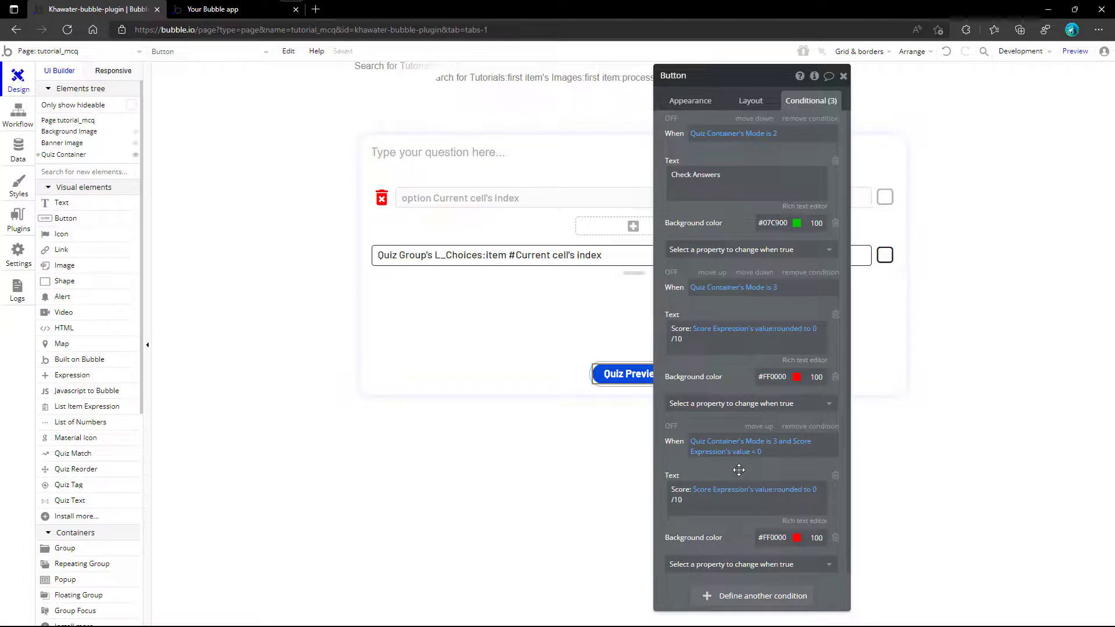
- Replace the dynamic score in the < 0 condition's text with 0 so it reads "Score: 0 /10"
click(816, 490)
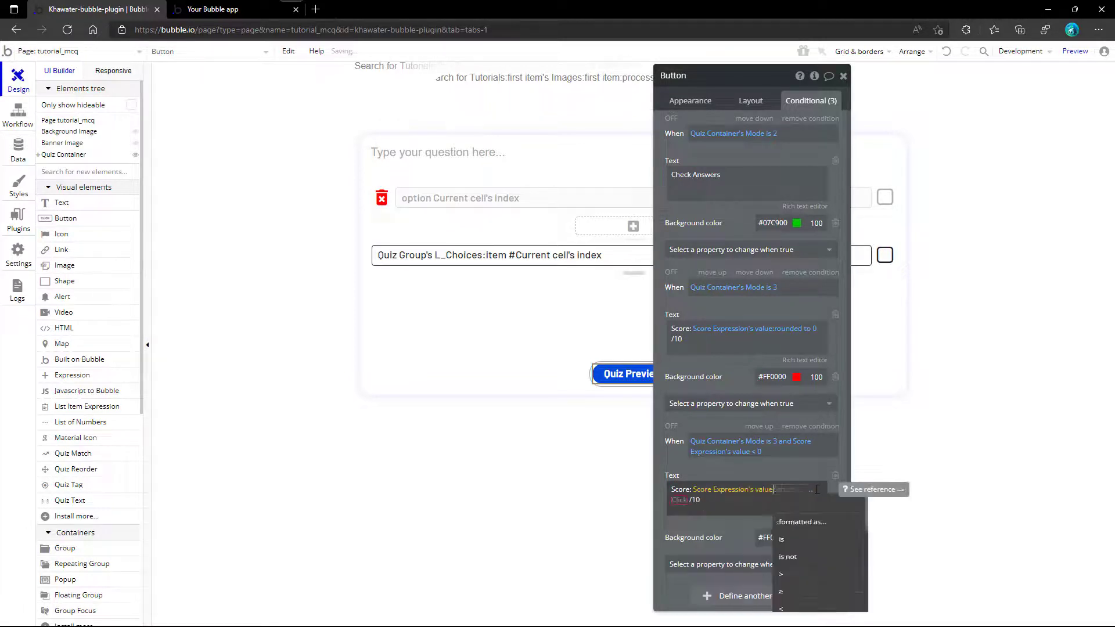
key(BackSpace)
key(BackSpace)
key(BackSpace)
key(ctrl+a)
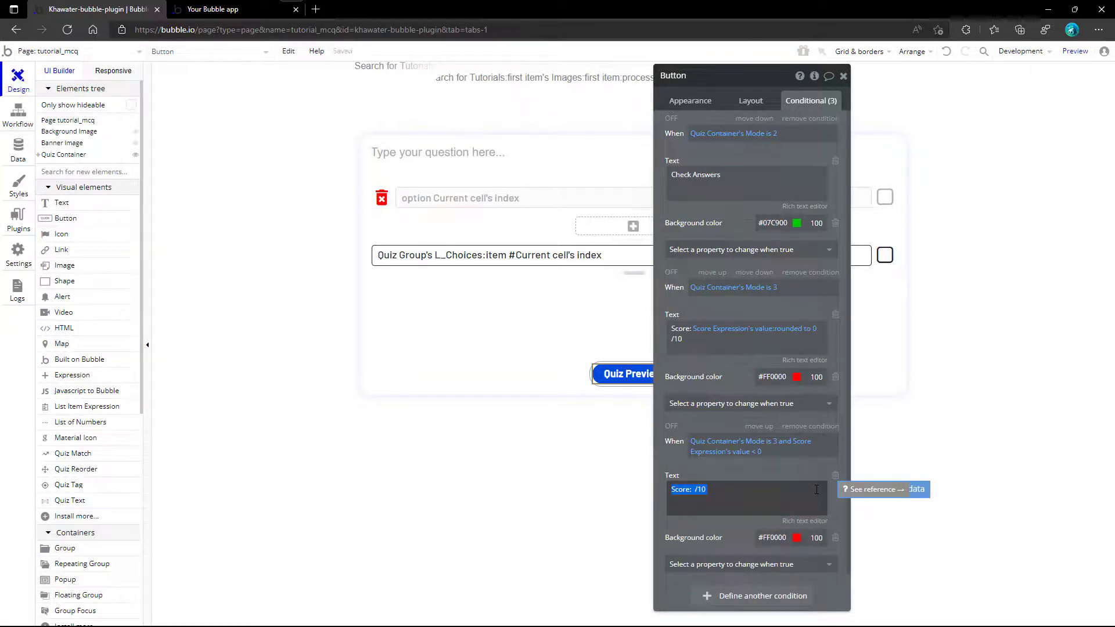
click(694, 489)
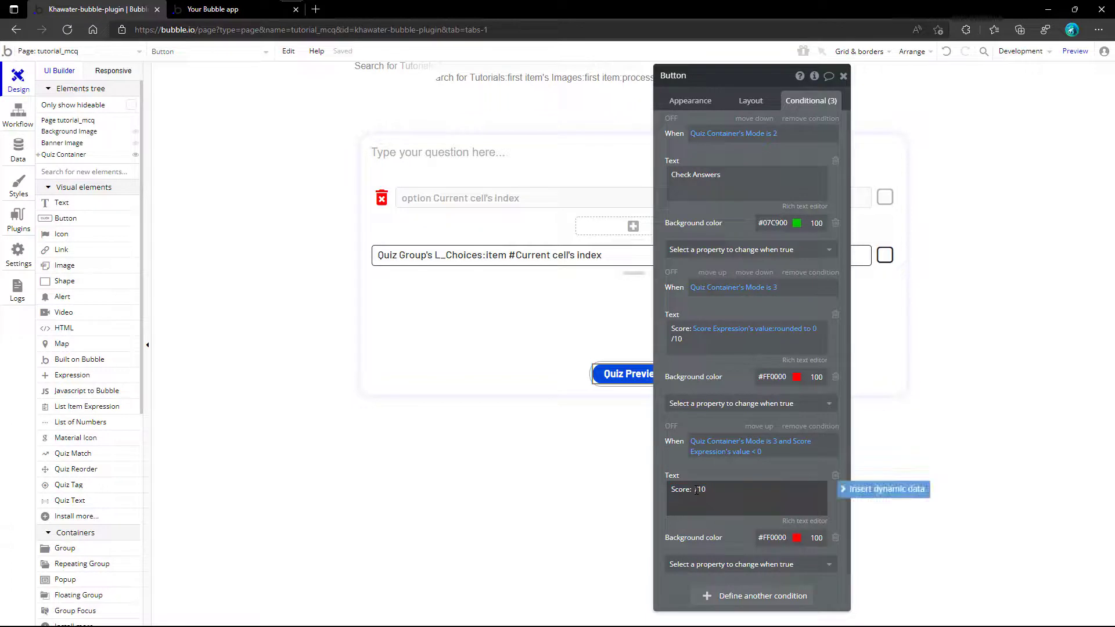
text(0)
- Duplicate the button's score < 0 condition by copying and pasting it as a fourth condition
right_click(686, 475)
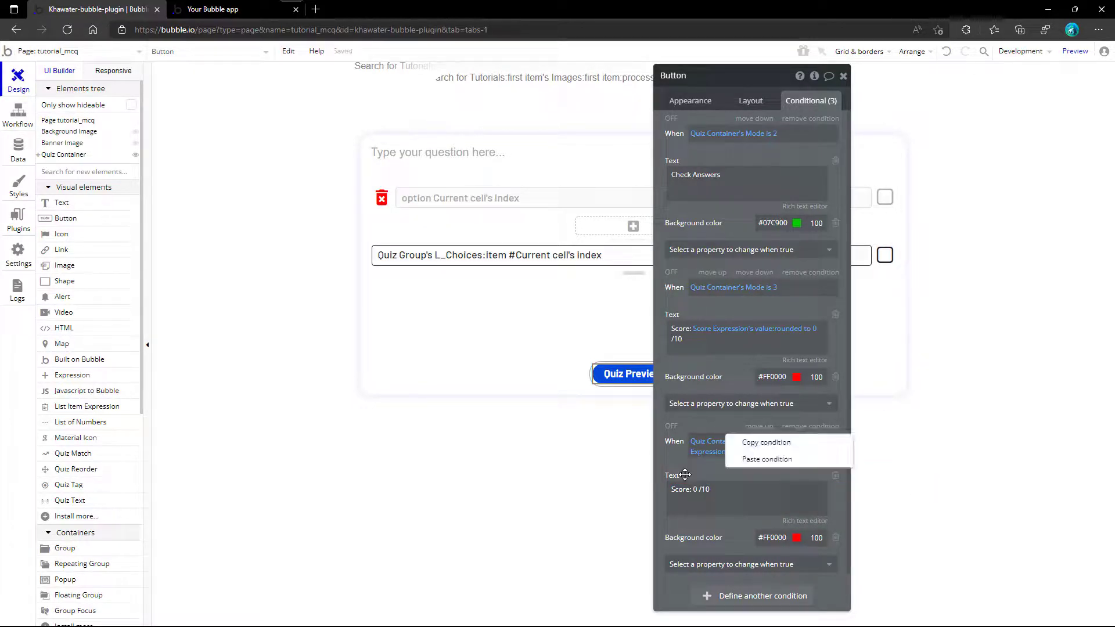
click(767, 442)
right_click(826, 592)
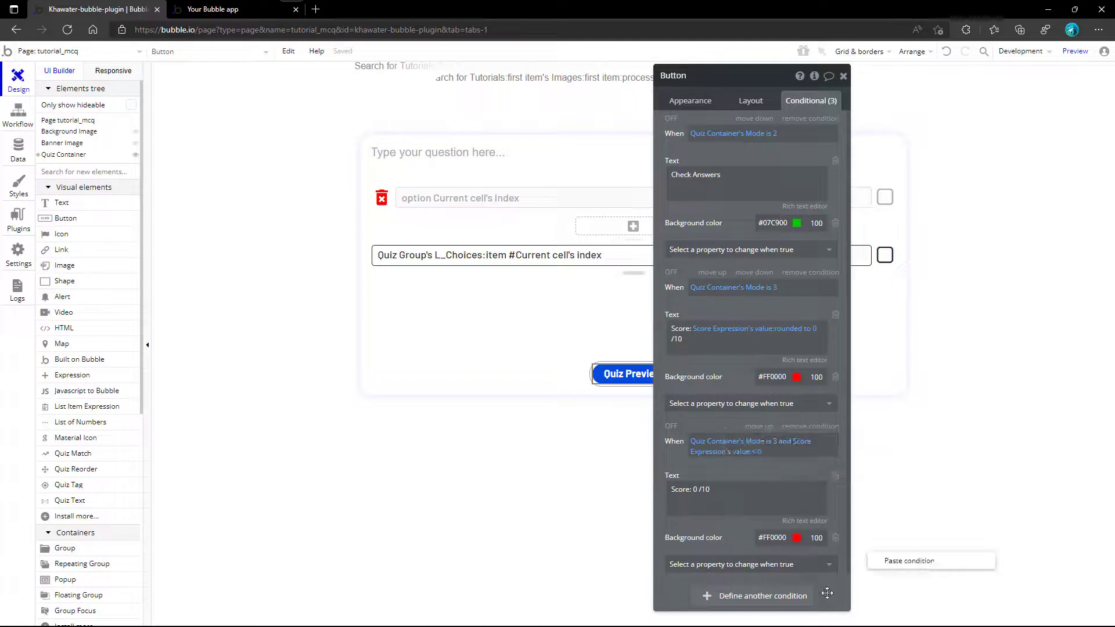
click(896, 566)
- Change the fourth condition's score comparison to Score Expression's value ≥ 9
click(752, 447)
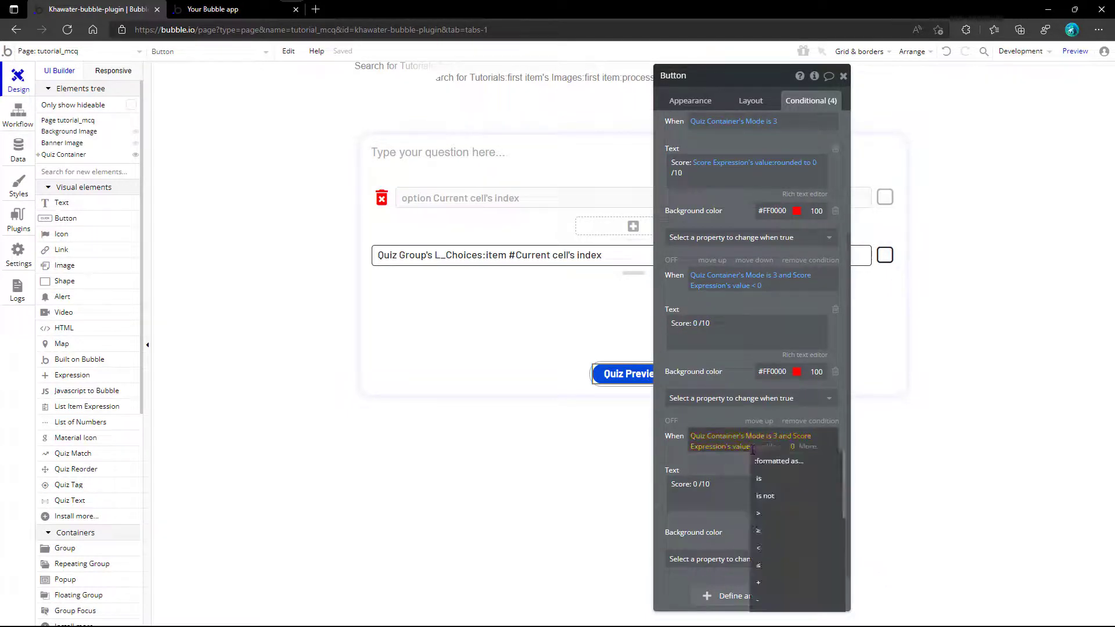
click(758, 531)
click(770, 447)
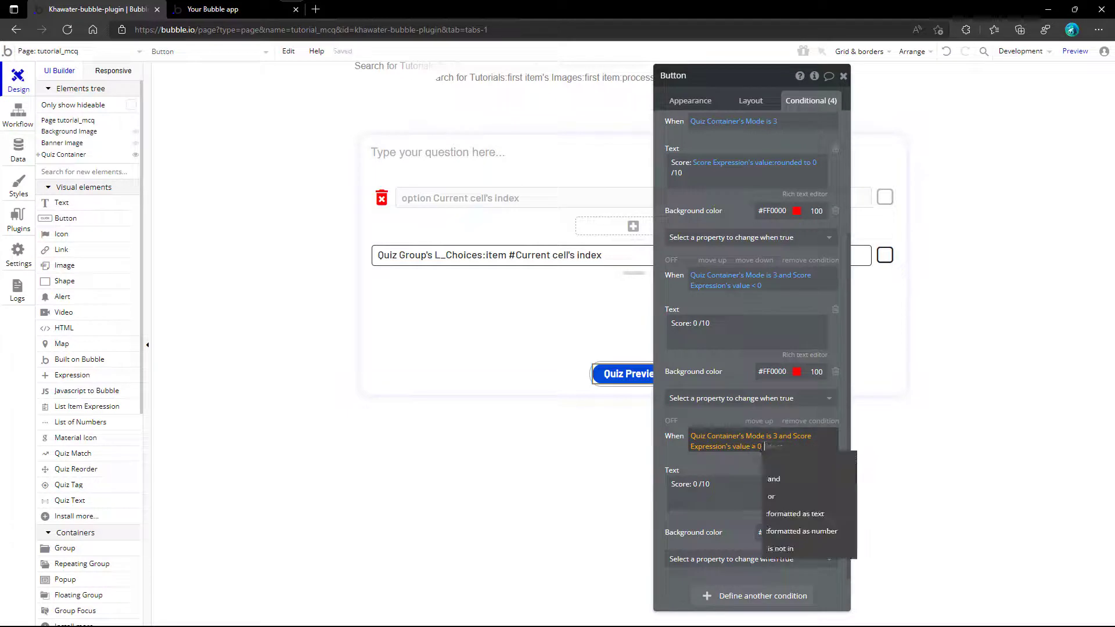
click(760, 446)
key(BackSpace)
text(9)
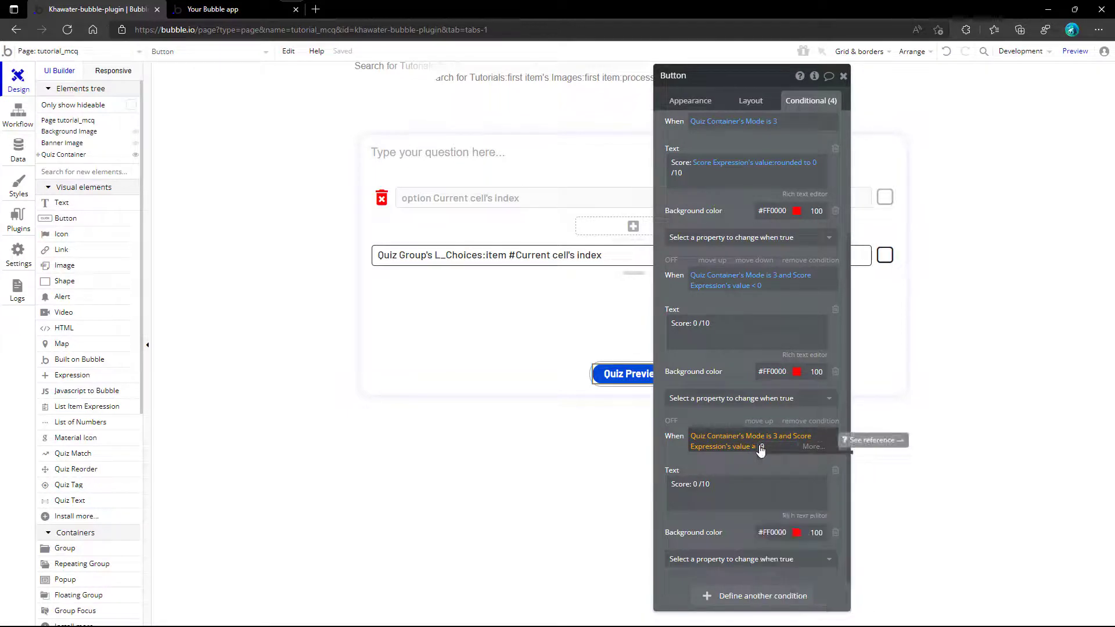
click(752, 463)
click(752, 463)
- Replace the 0 score in the ≥ 9 condition's text with Score Expression's value:rounded to 0
click(698, 484)
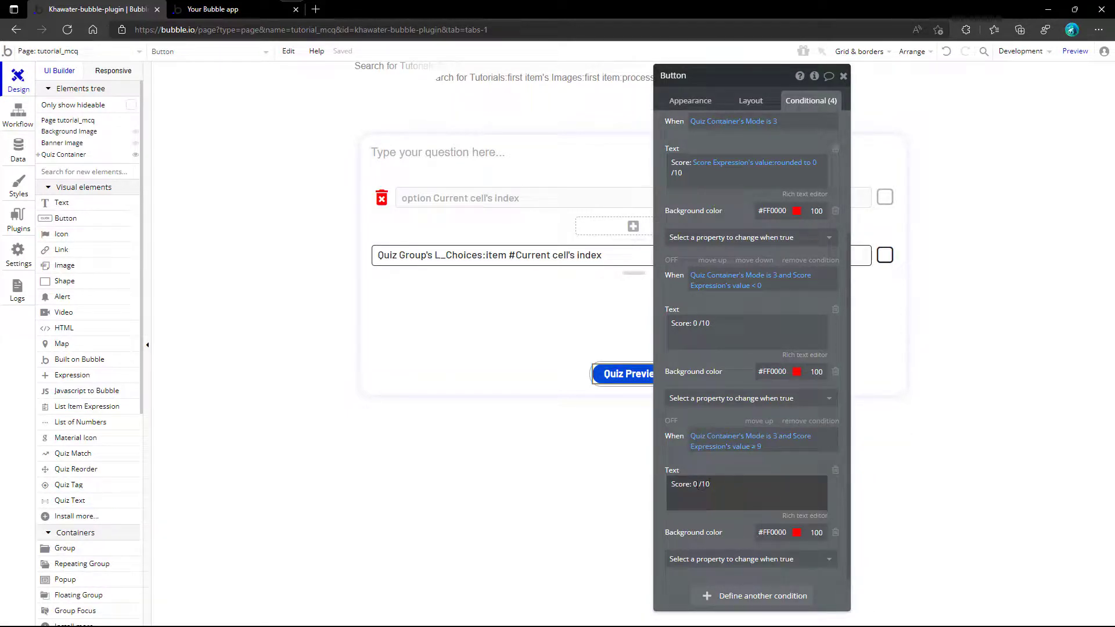
key(BackSpace)
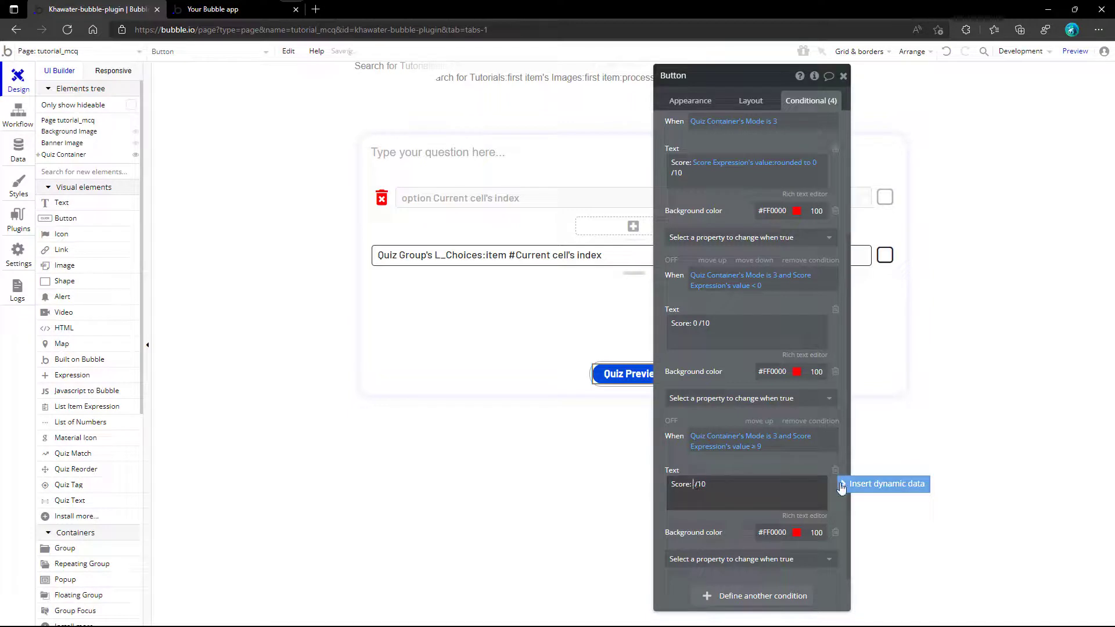
click(842, 487)
text(sc)
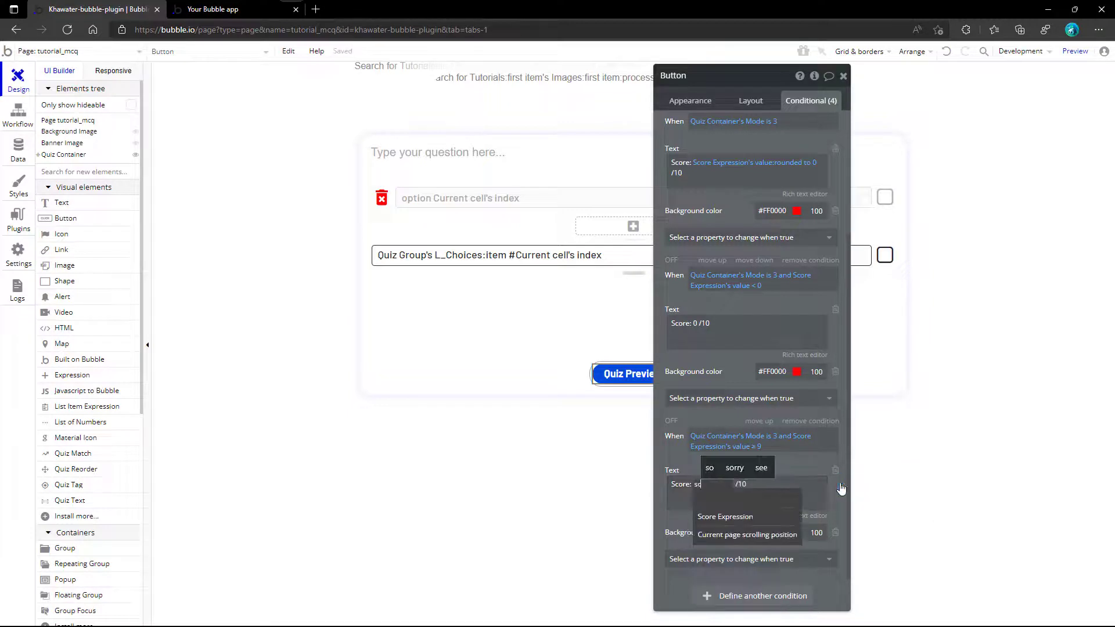
click(769, 523)
click(767, 500)
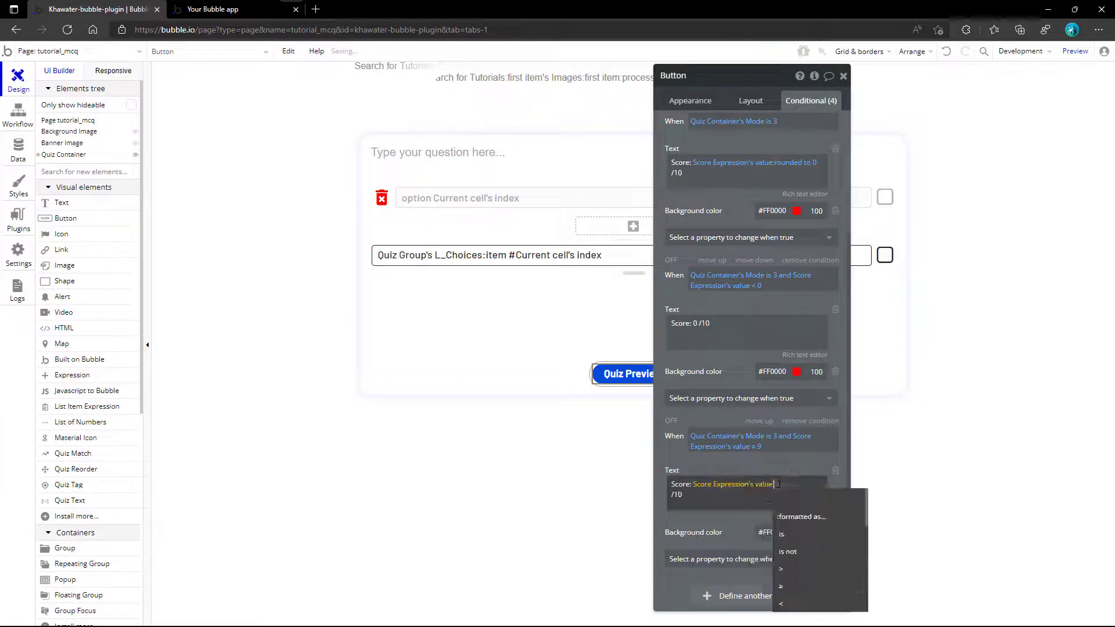
text(r)
click(796, 533)
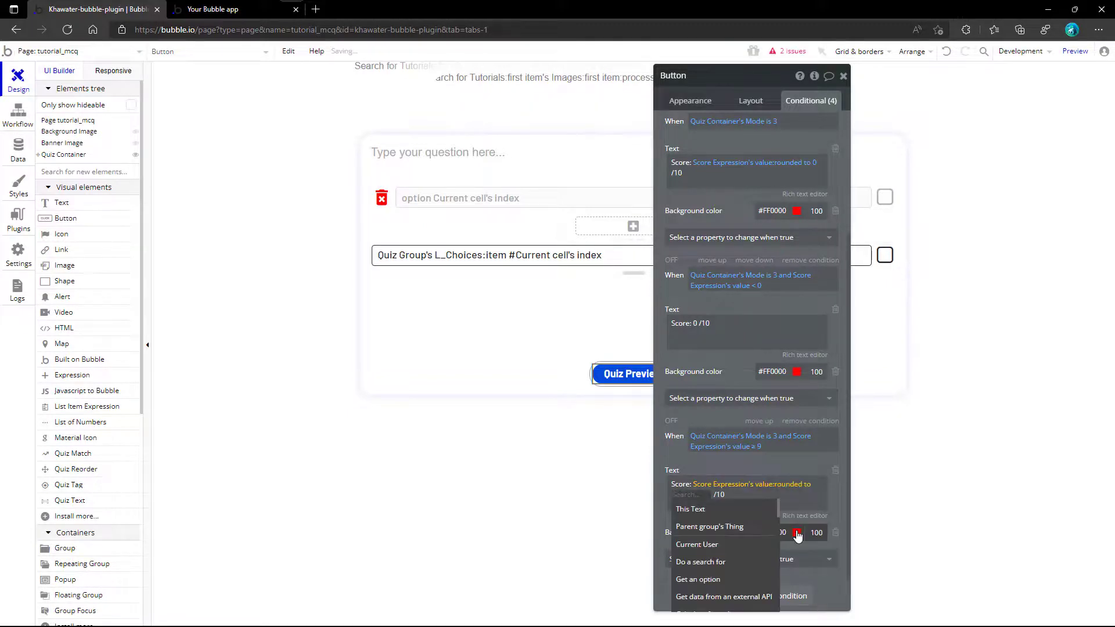
text(0)
- Append "Perfect!" after /10 in the ≥ 9 condition's text and underline that word with the rich text editor
click(749, 494)
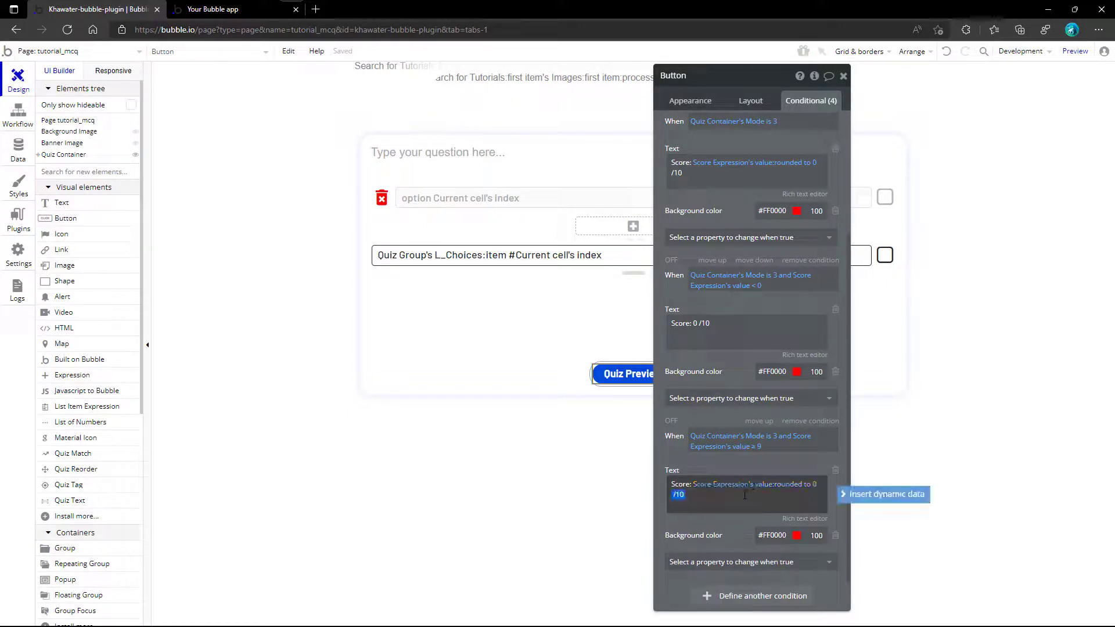
text(Pe)
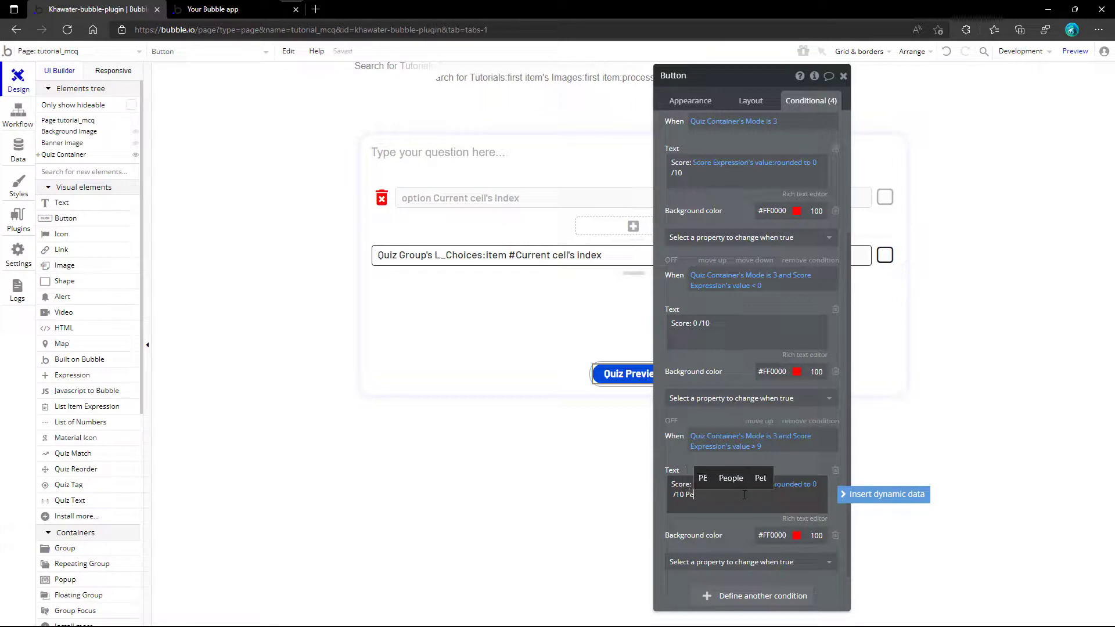
text(rfect)
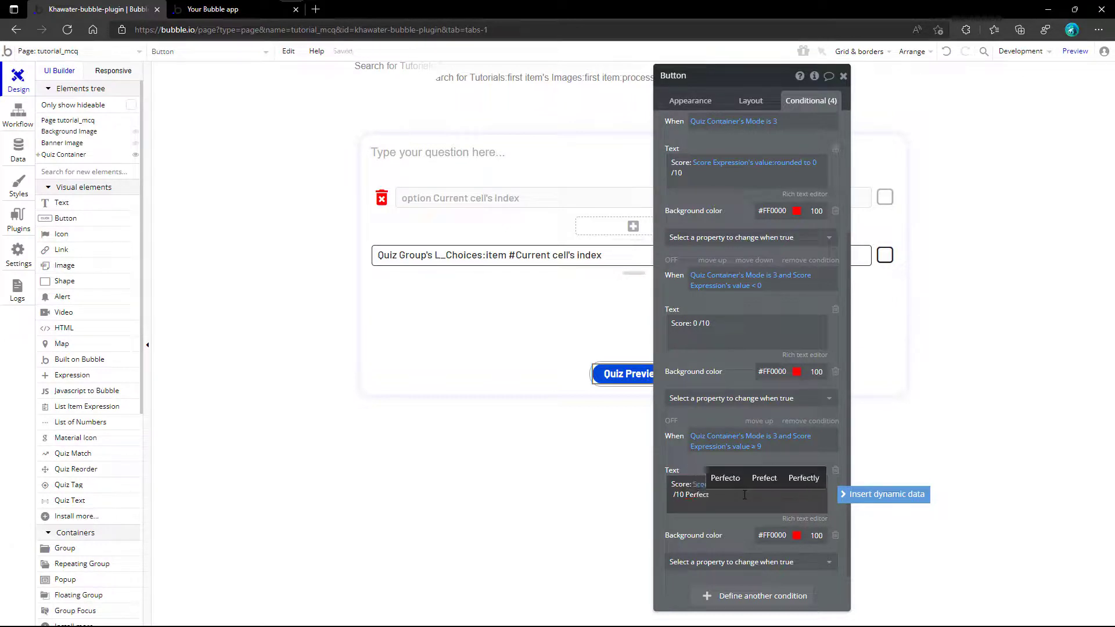
text(!)
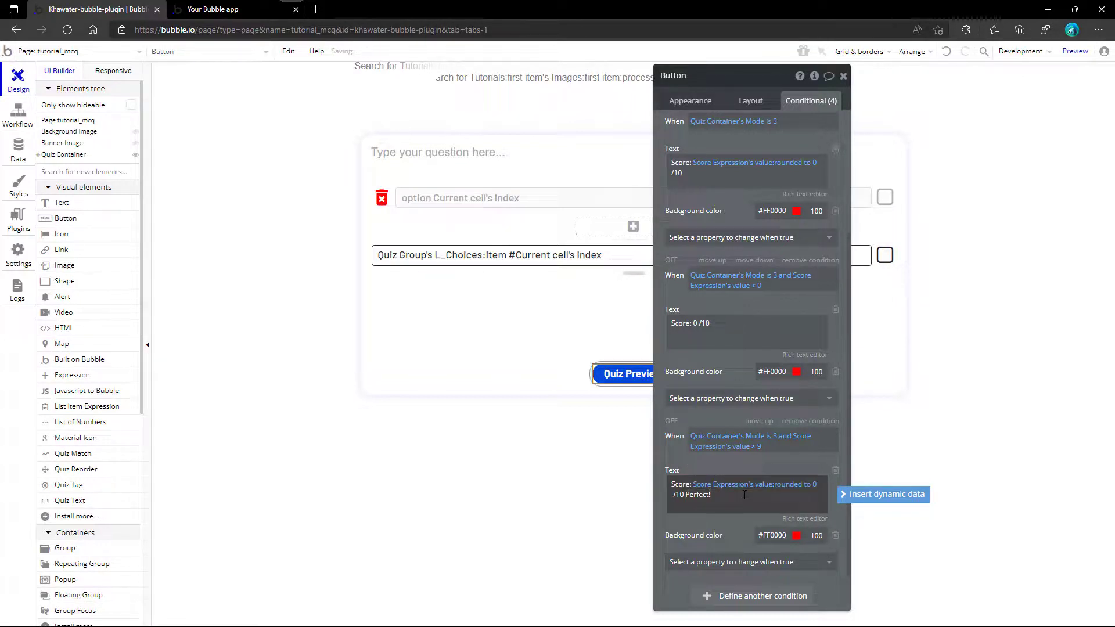
click(790, 519)
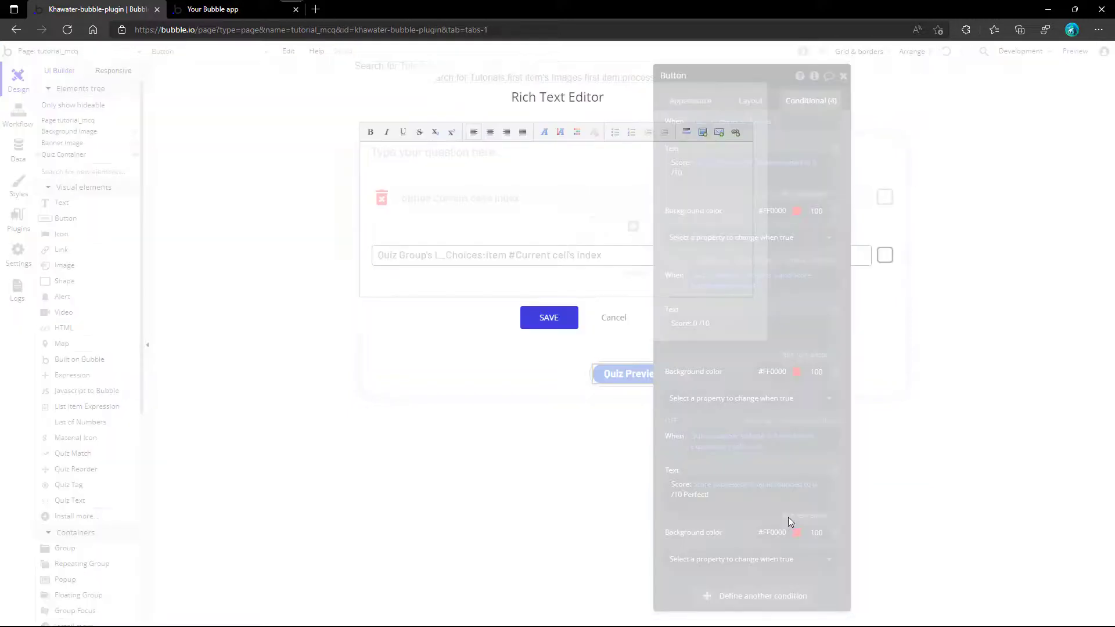
drag(552, 146, 583, 147)
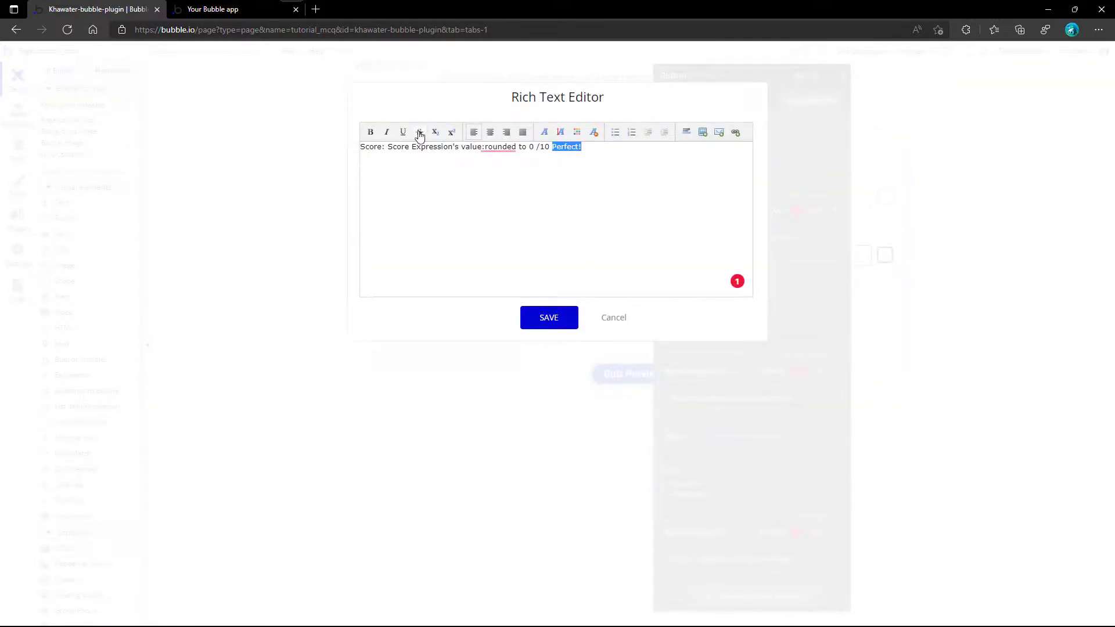
click(548, 316)
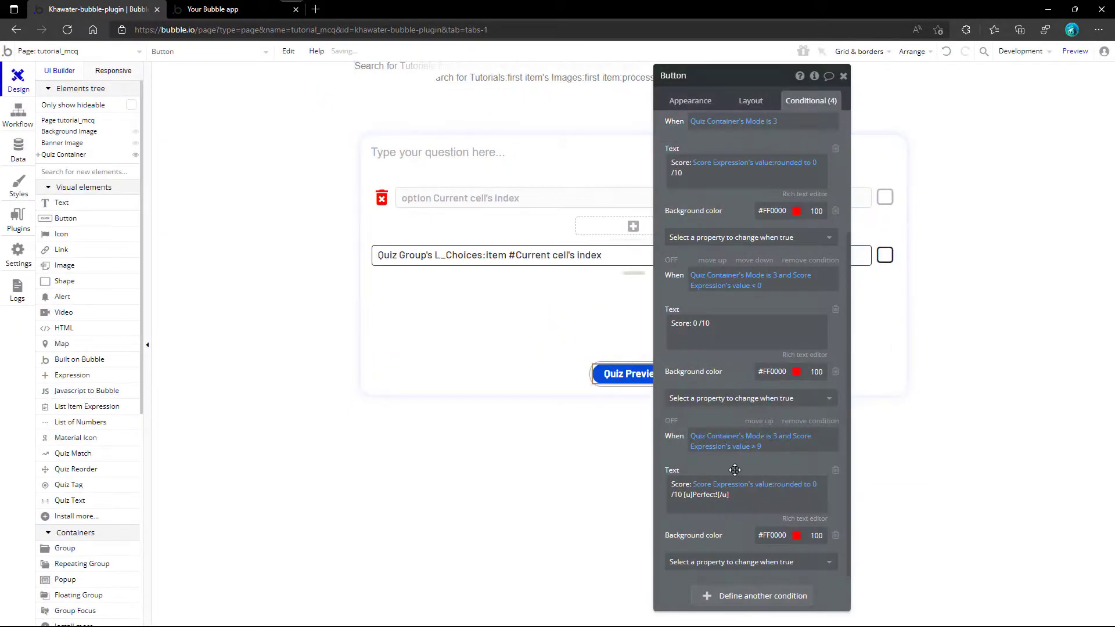
- Remove the background color property from the button's score < 0 condition
click(834, 373)
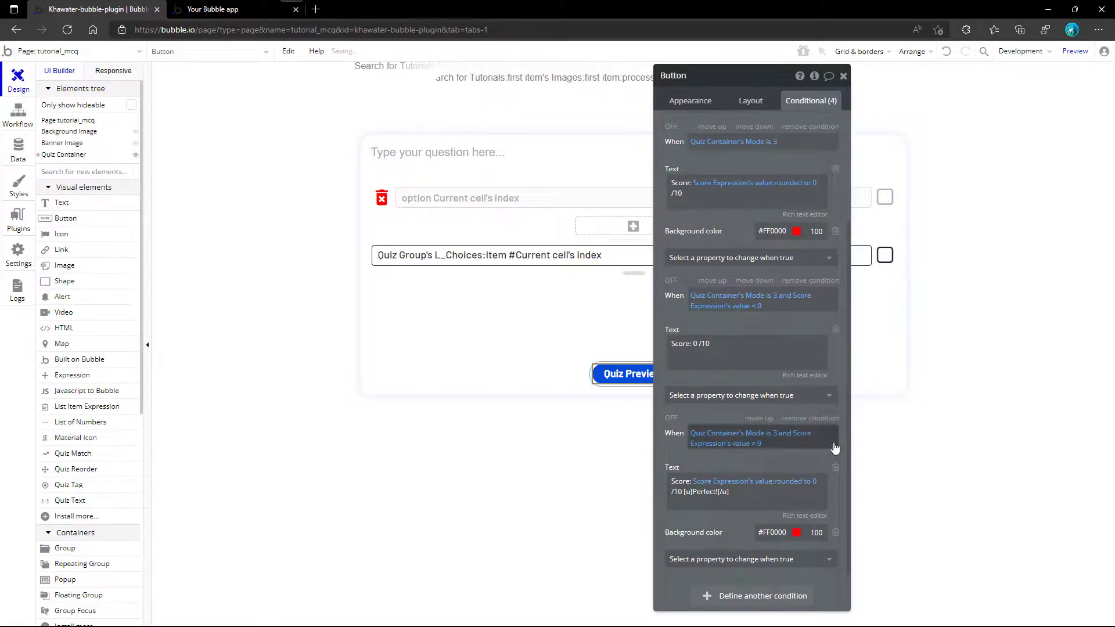
- Remove the background color property from the button's score ≥ 9 condition
click(836, 536)
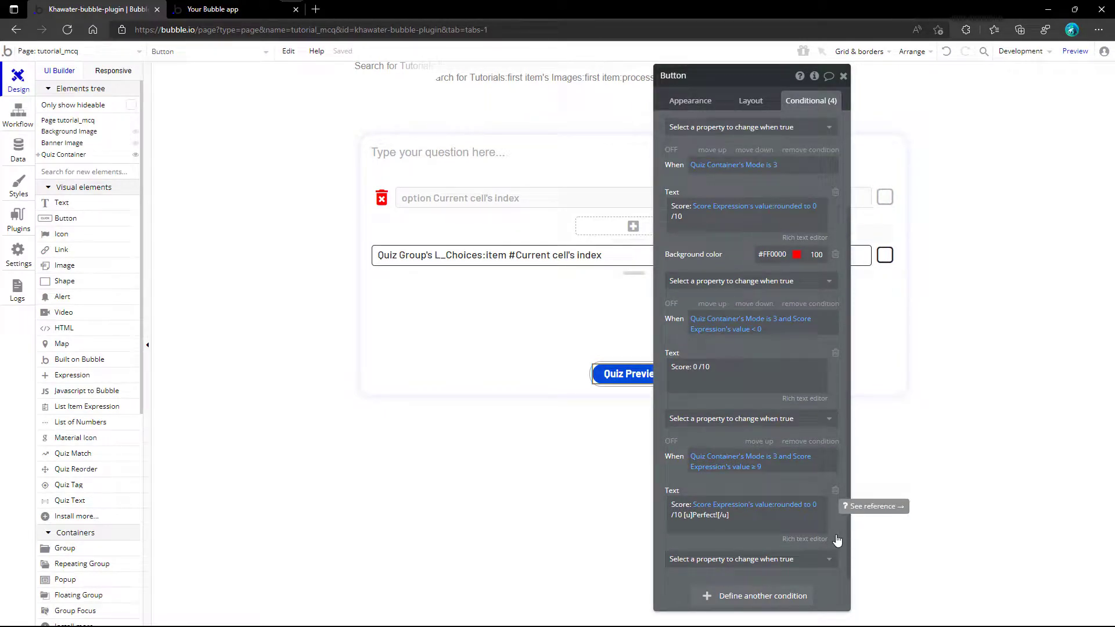
click(843, 76)
- Add a Set state action to the Edit Quiz icon's click workflow that sets Quiz Group's L_Selected to an empty value
click(39, 155)
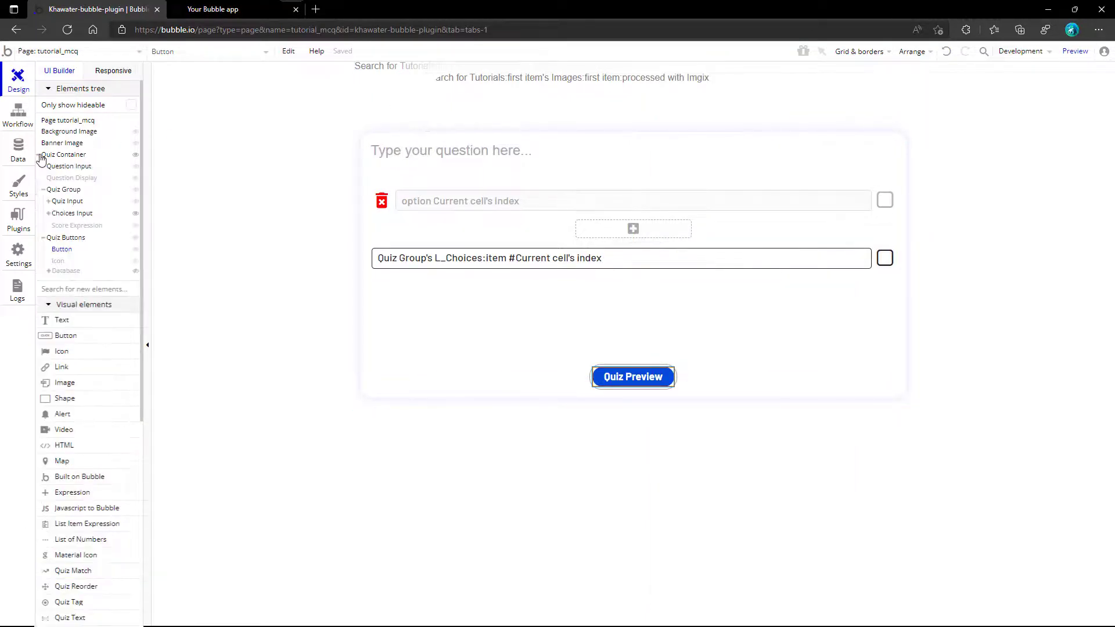
click(60, 259)
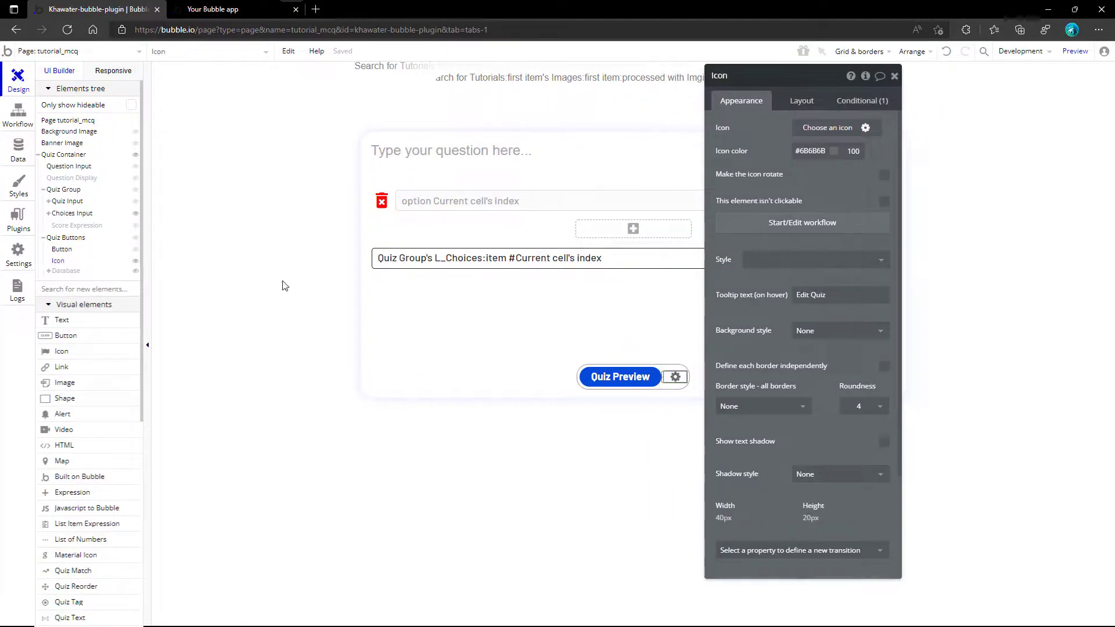
click(829, 231)
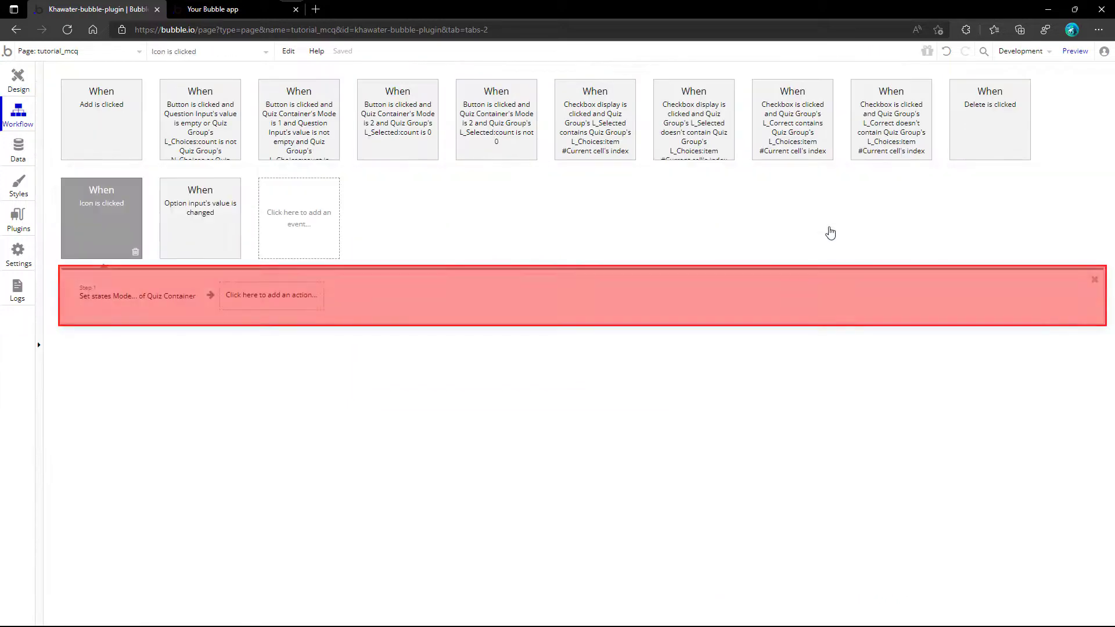
click(250, 302)
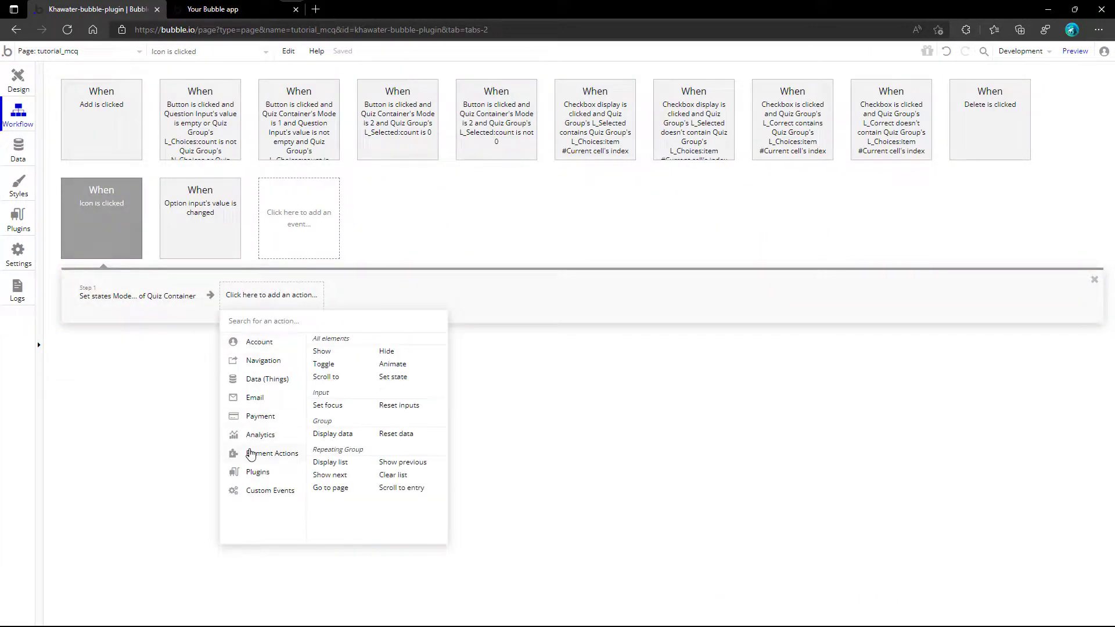
click(389, 378)
click(803, 104)
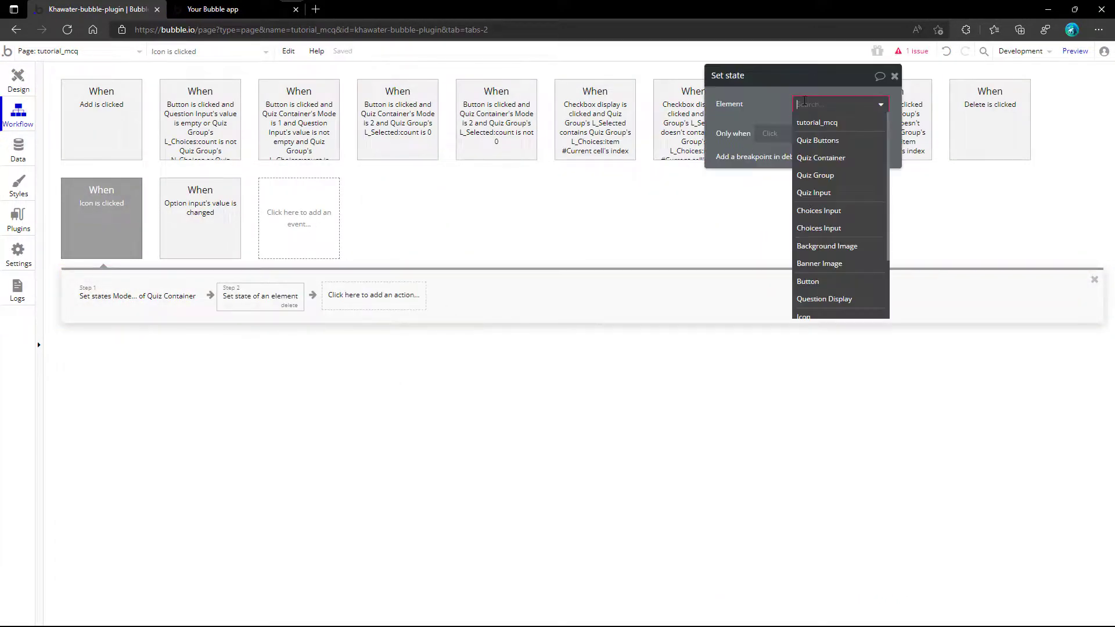
text(qu)
click(815, 175)
click(839, 127)
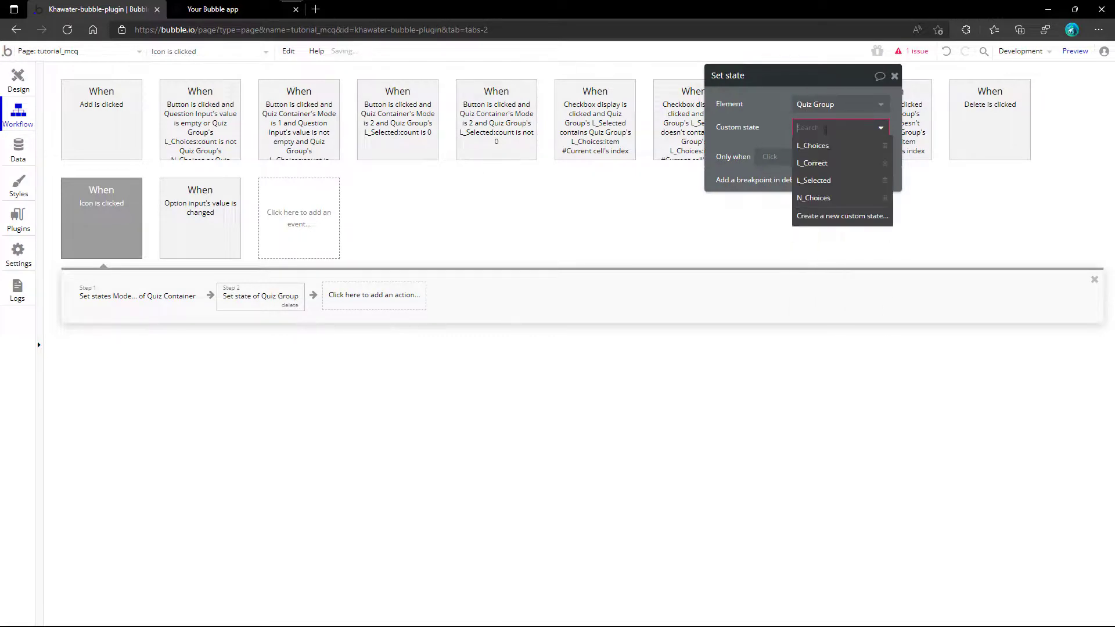
click(826, 183)
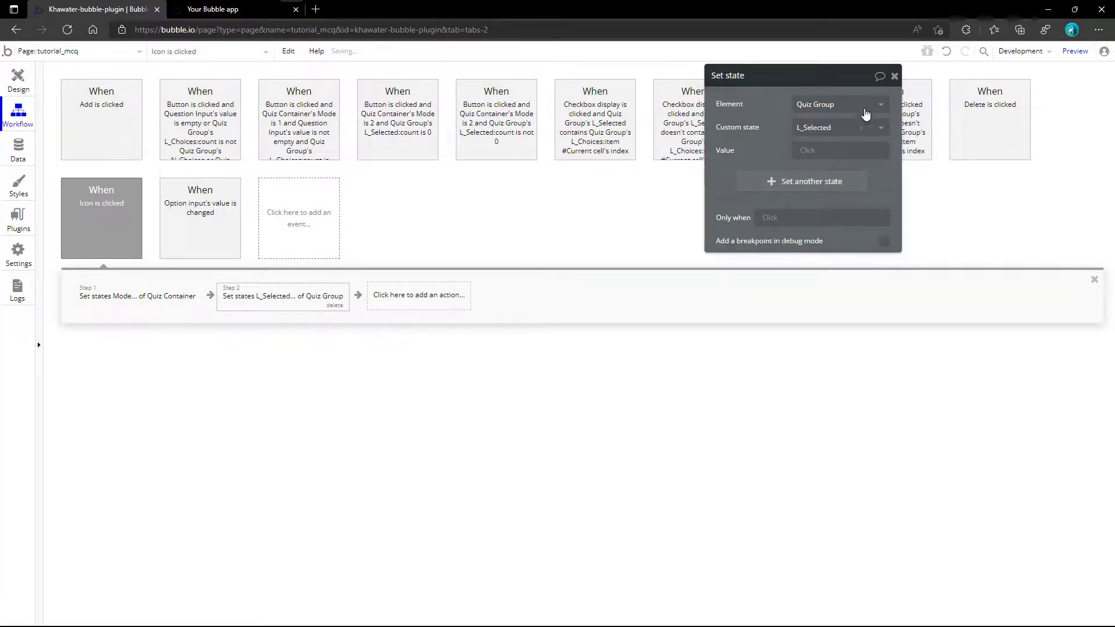
click(895, 76)
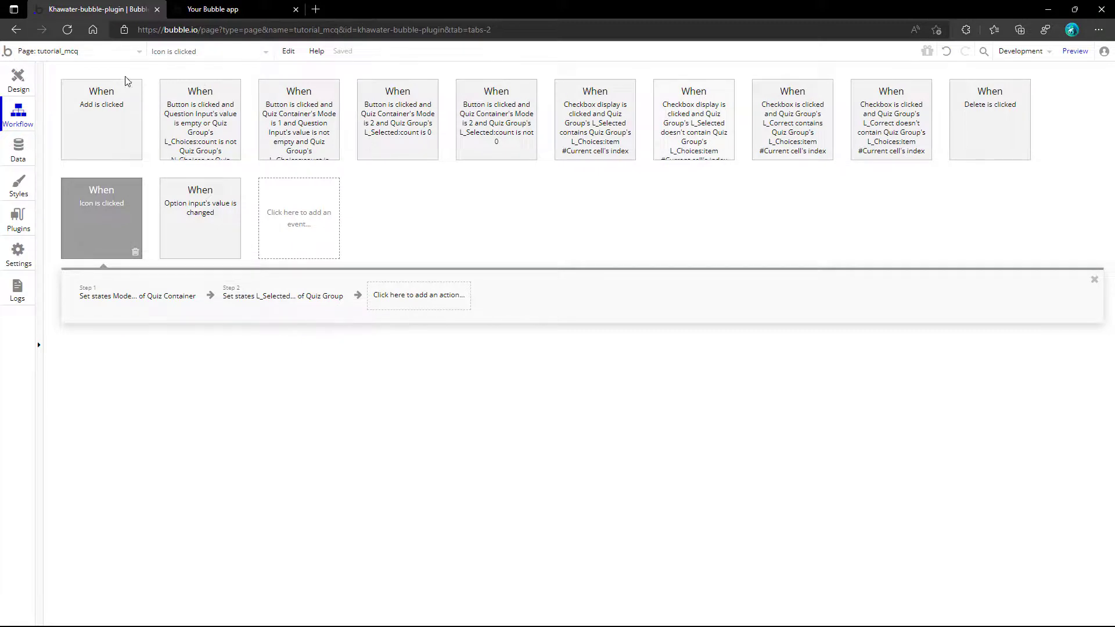
- Show the hidden Database group beside the Edit Quiz icon and create a click workflow for it
click(19, 87)
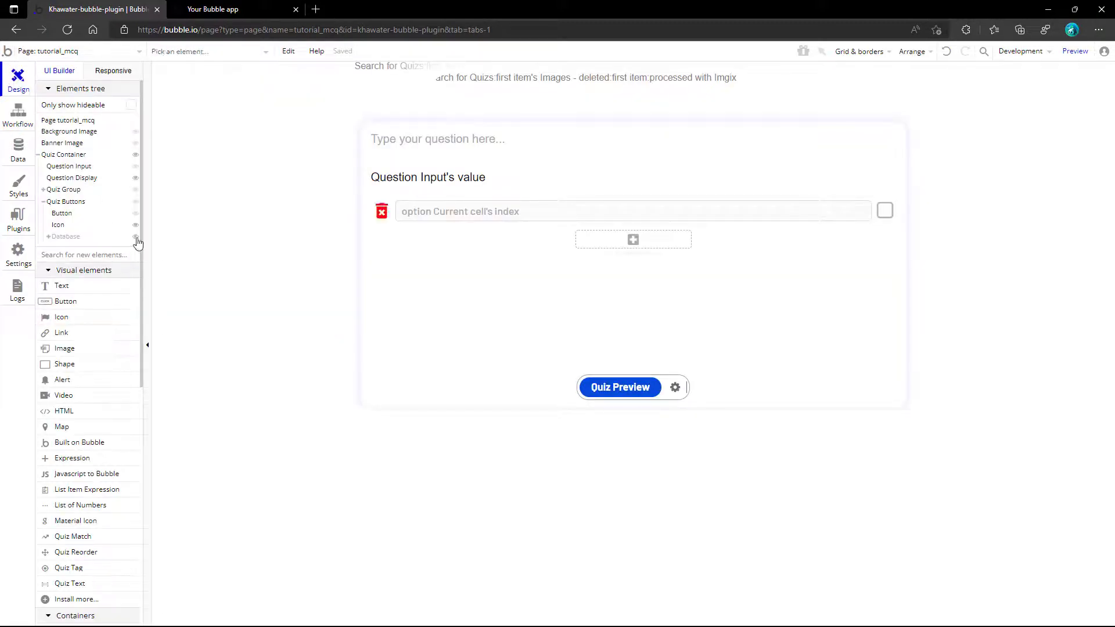
click(136, 238)
click(679, 390)
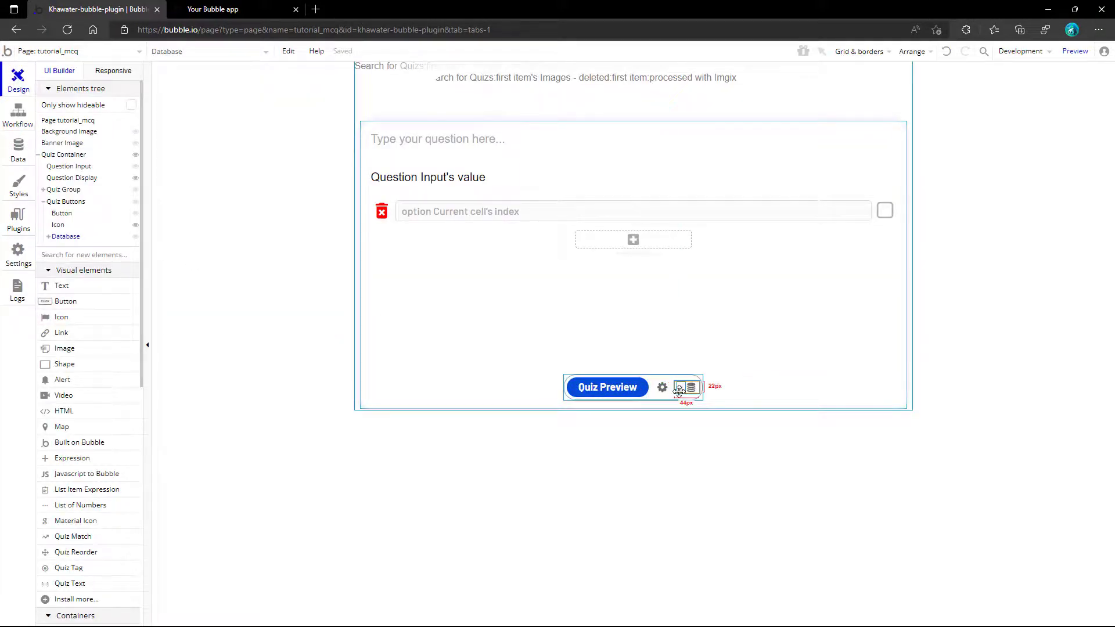
double_click(678, 393)
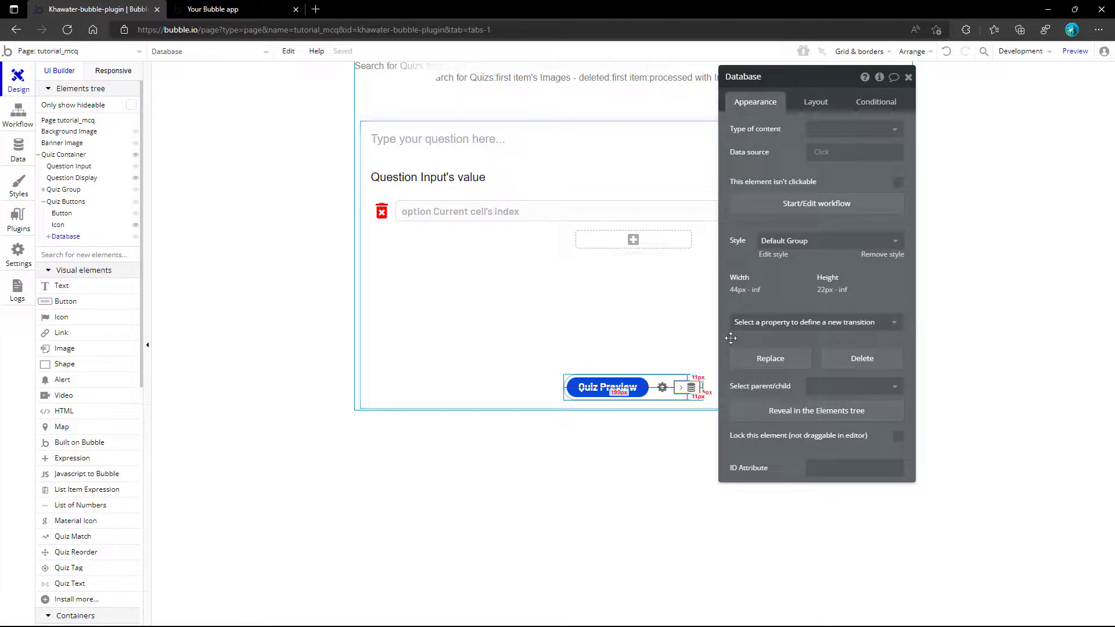
click(804, 206)
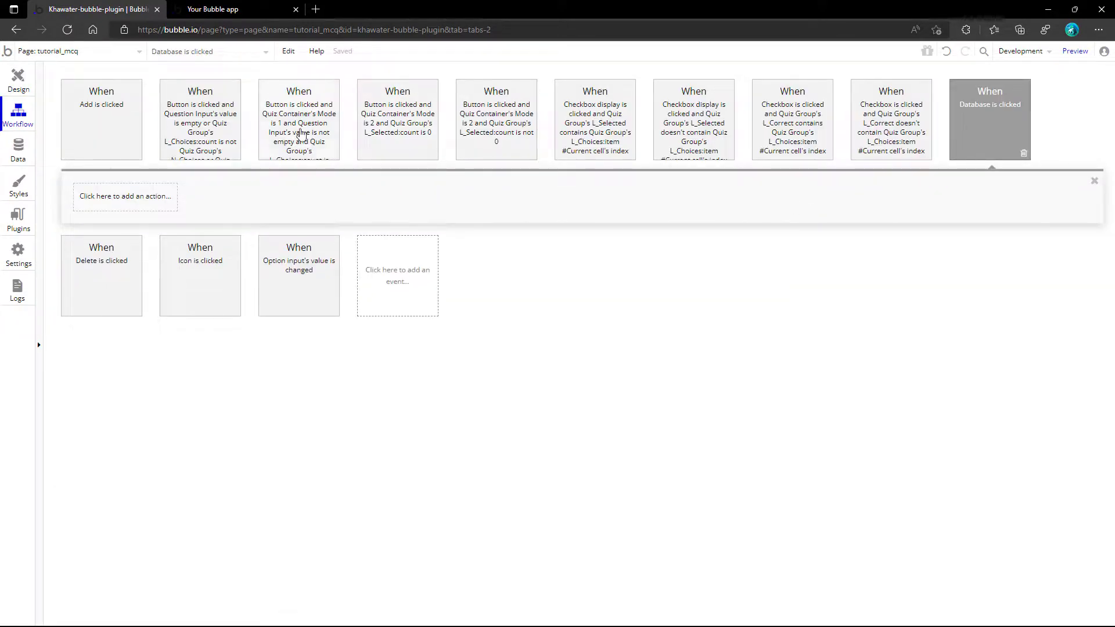
- Copy the Only when expression from the button's Mode is 1 click event to the Database click event
click(299, 134)
right_click(899, 184)
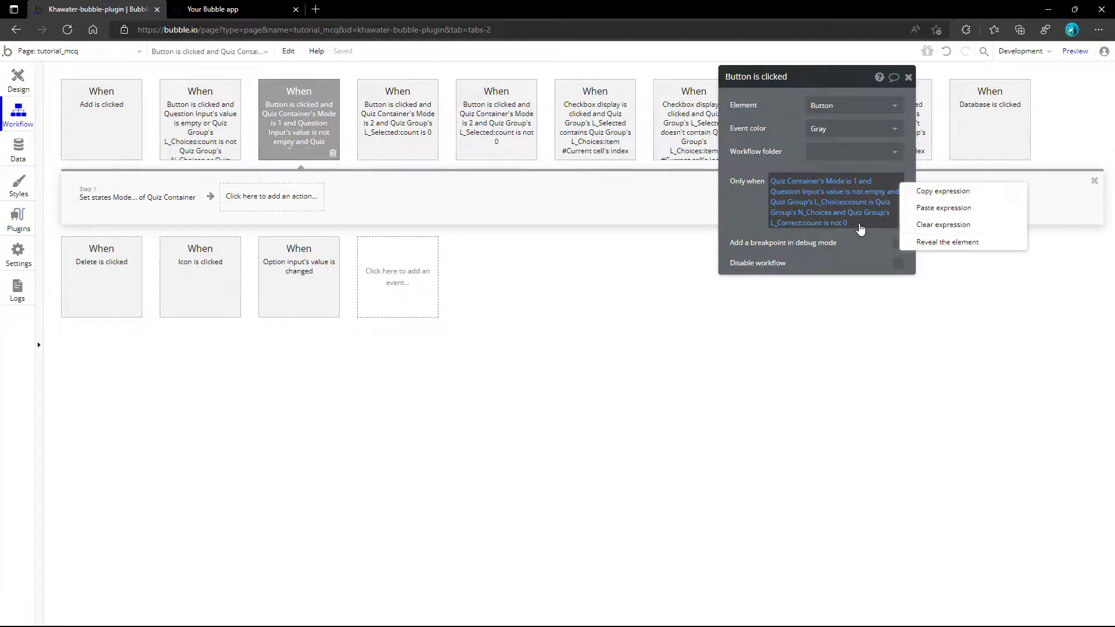
click(916, 194)
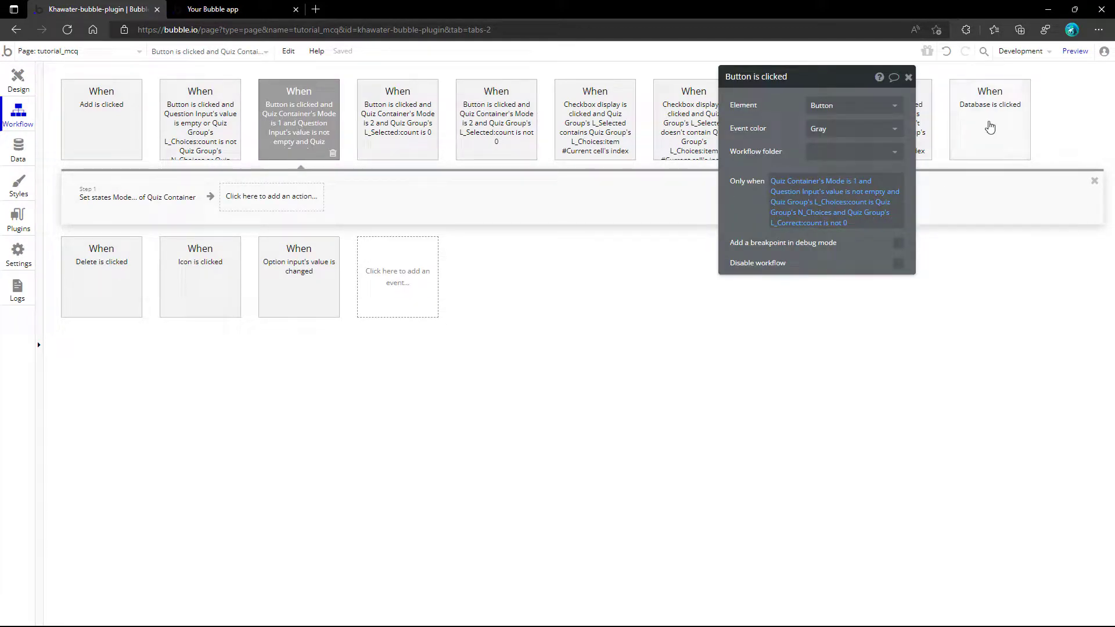
click(990, 124)
right_click(808, 181)
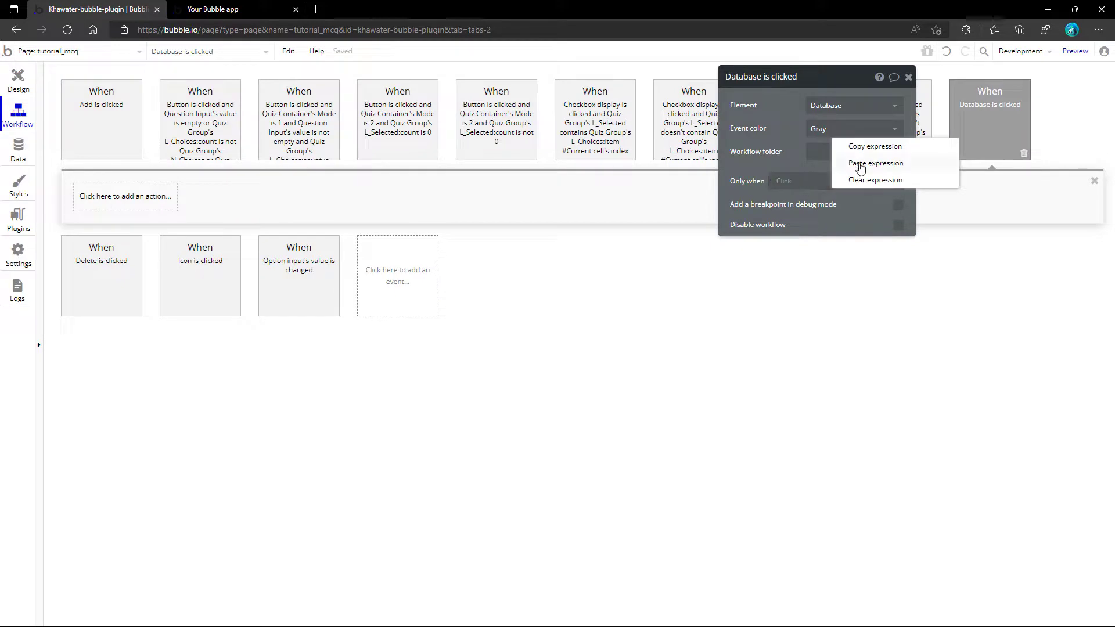
click(861, 168)
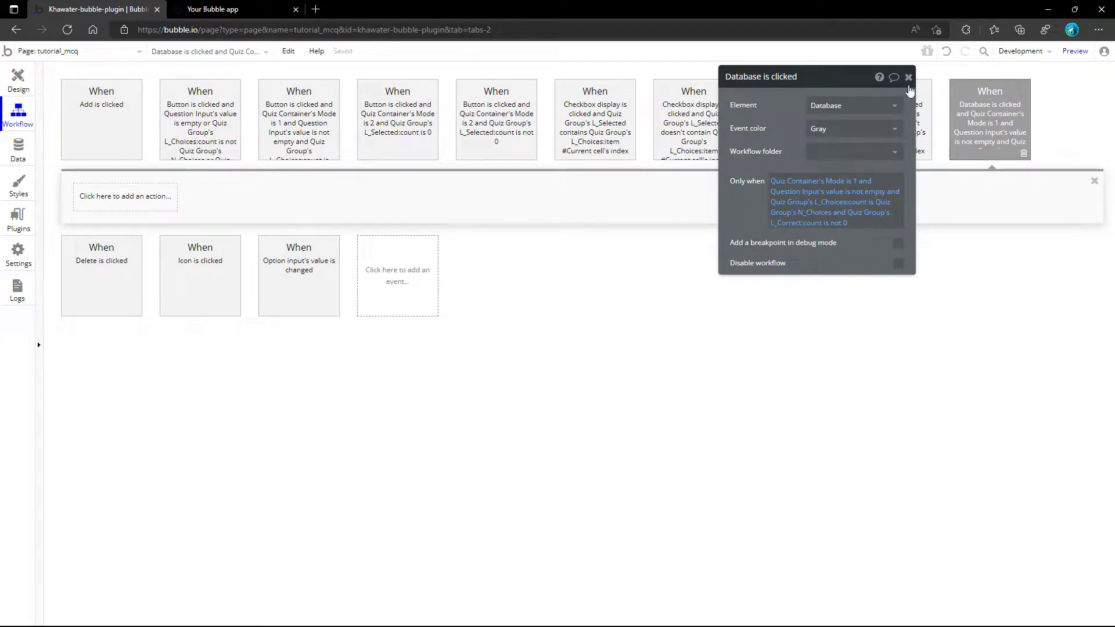
click(909, 78)
- Add a Create a new thing action of type Quiz to the Database click workflow
click(121, 197)
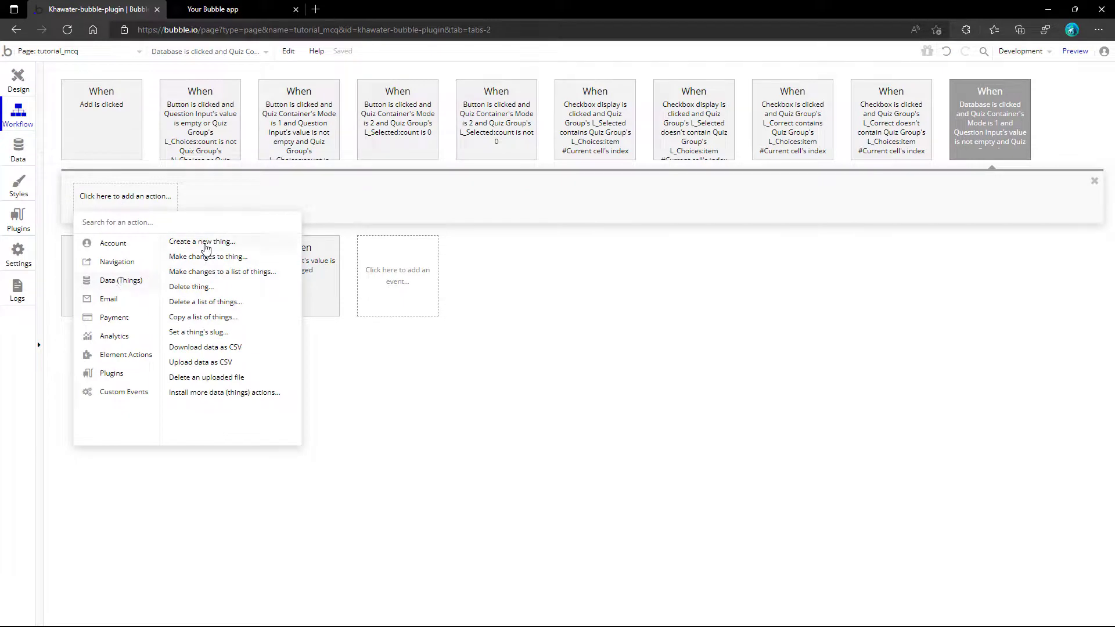
click(204, 242)
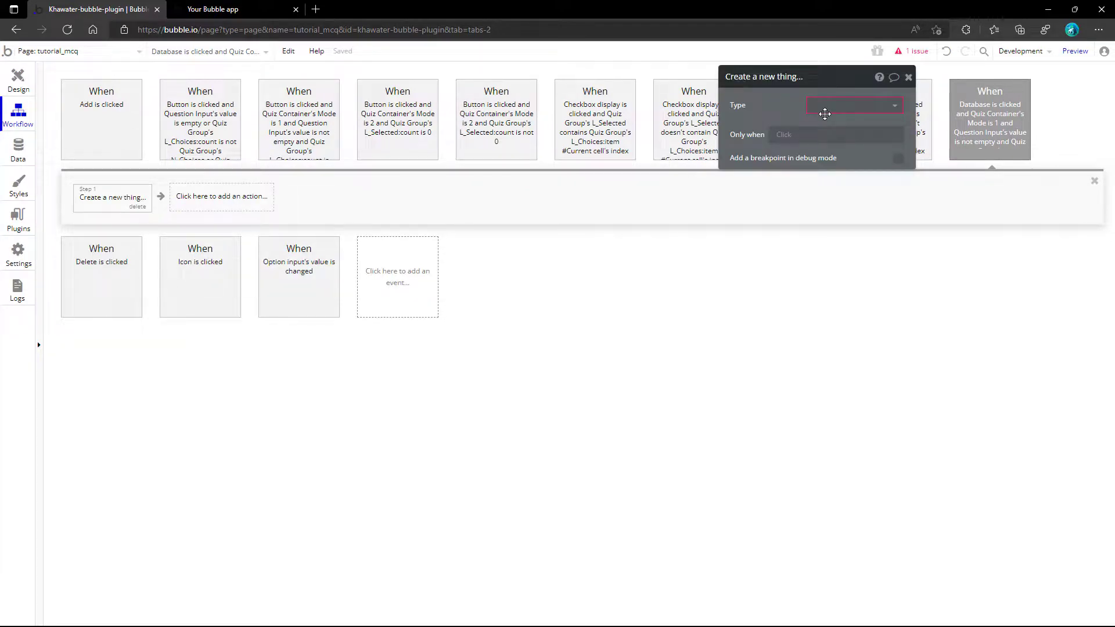
click(824, 114)
click(828, 159)
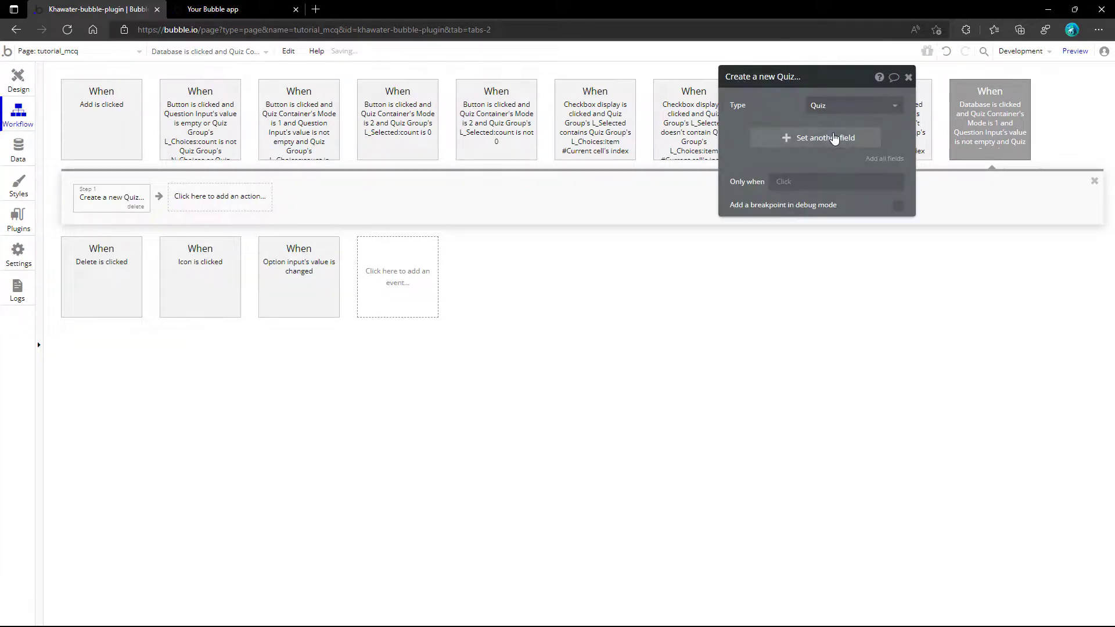
- Set the new Quiz's Question field to Question Input's value
click(835, 138)
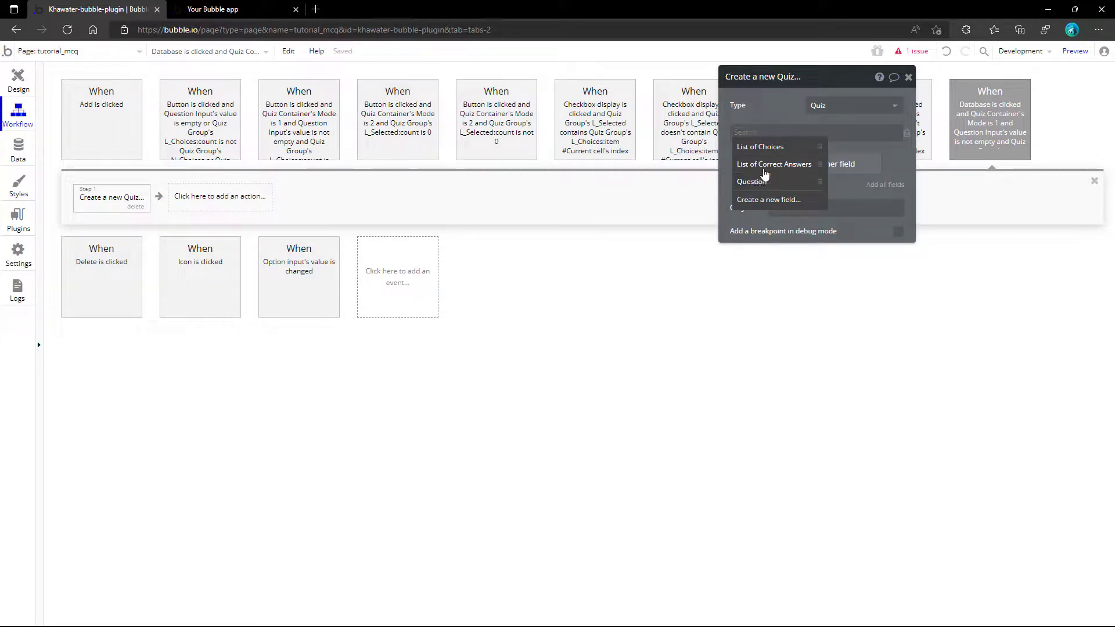
click(755, 181)
click(785, 136)
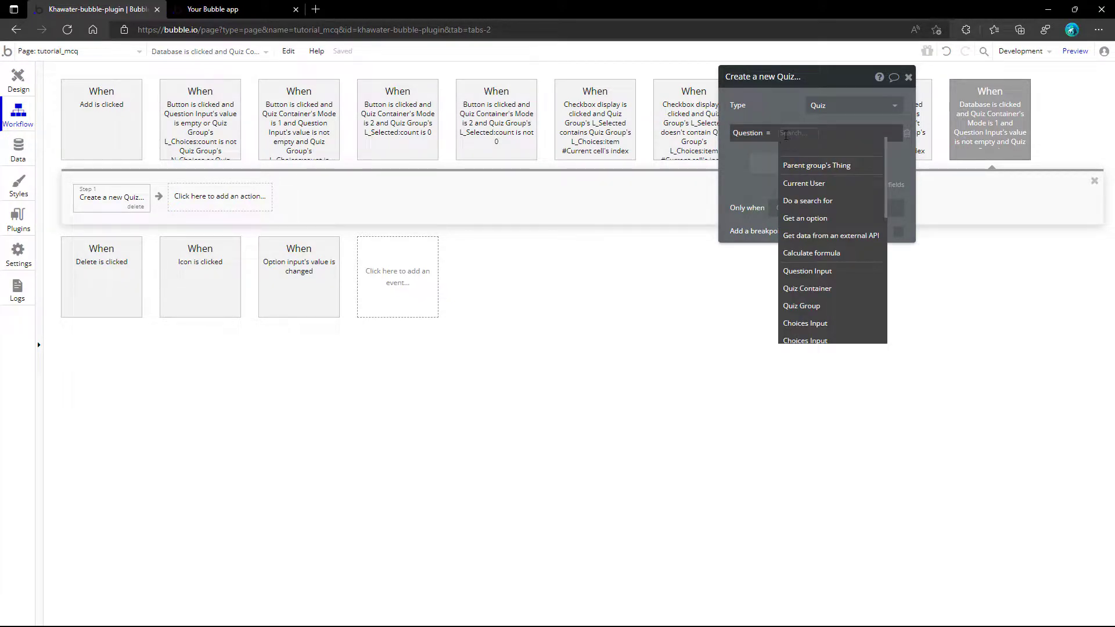
text(qu)
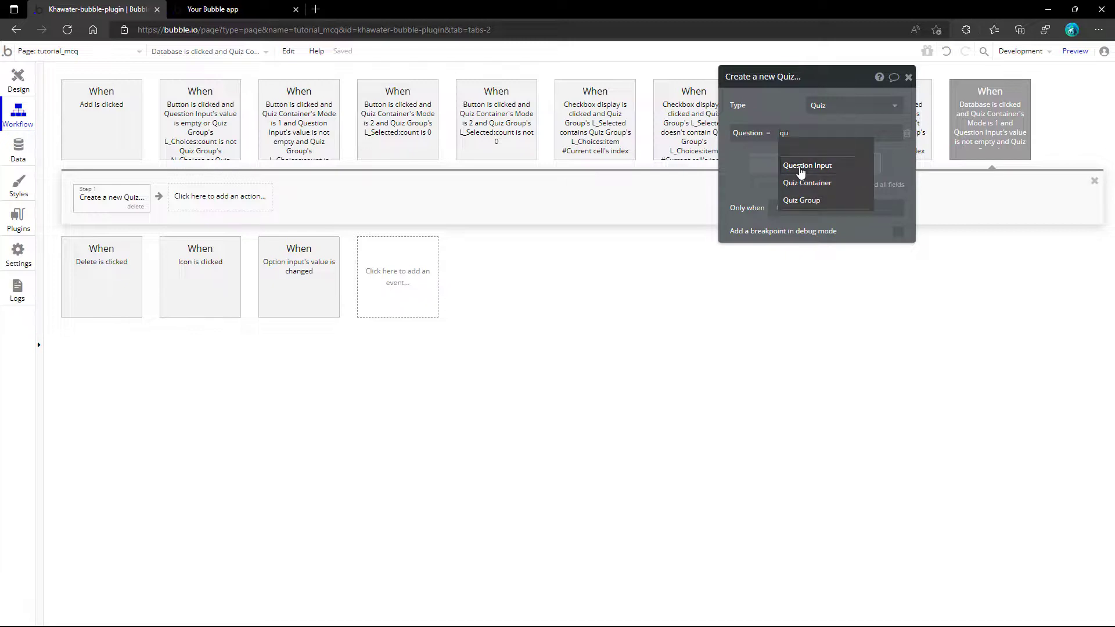
click(802, 166)
click(807, 165)
- Add the List of Choices field to the new Quiz and set its list to Quiz Group's L_Choices
click(810, 165)
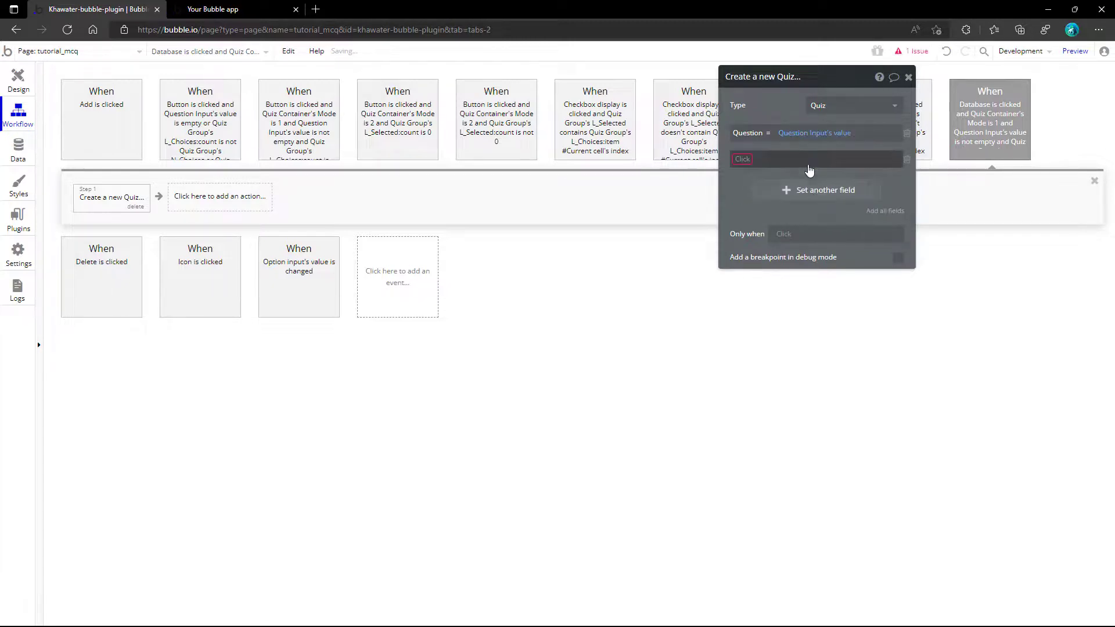
click(744, 165)
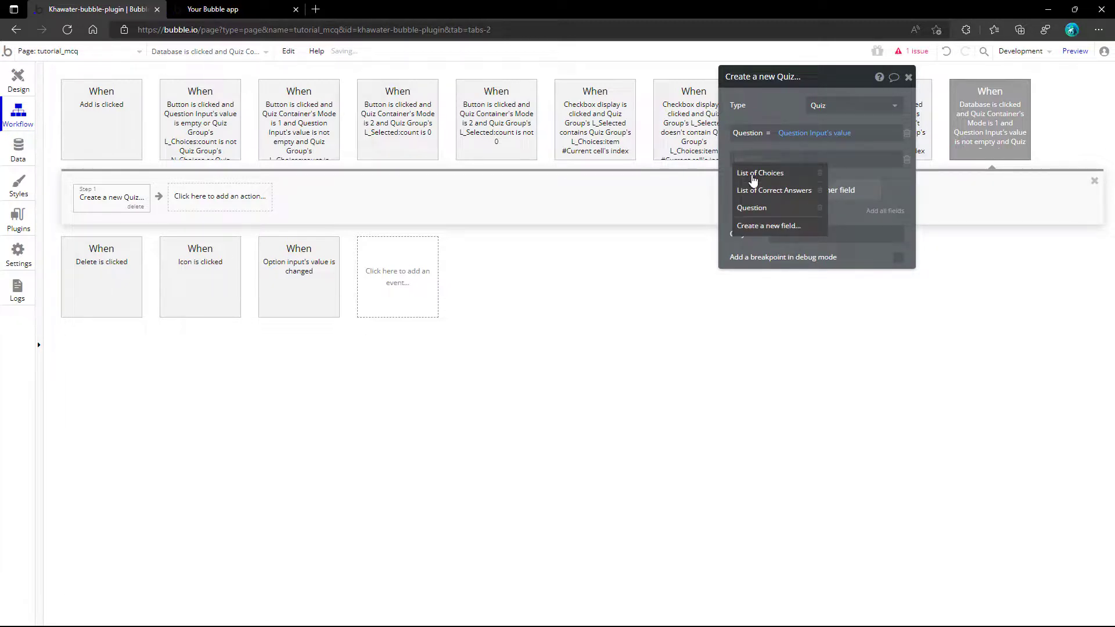
click(751, 173)
click(791, 166)
click(792, 209)
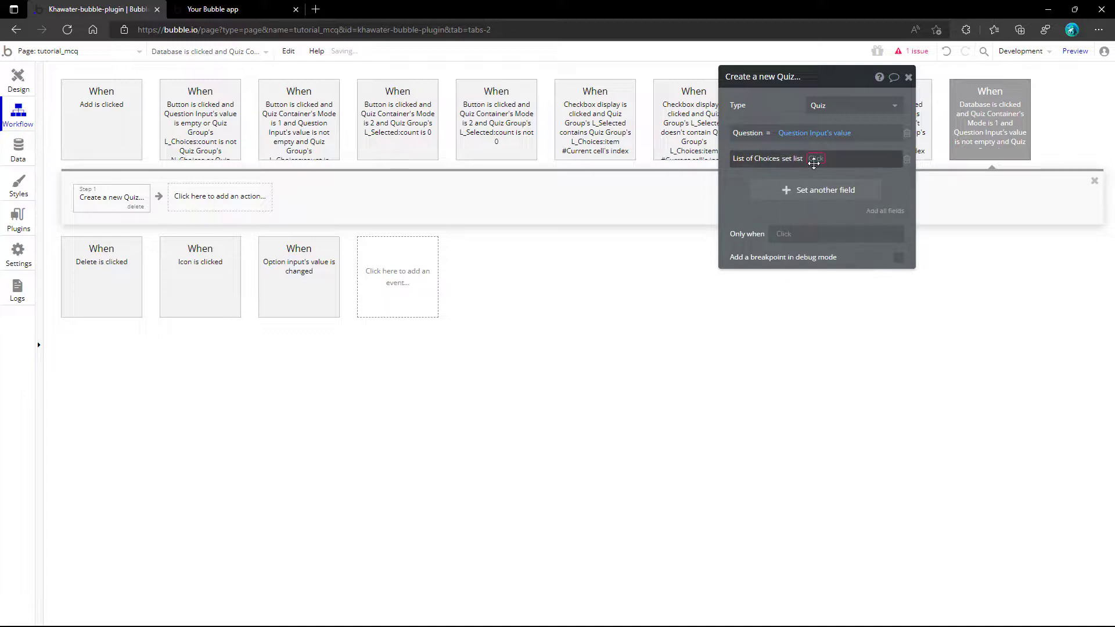
click(816, 163)
text(qui)
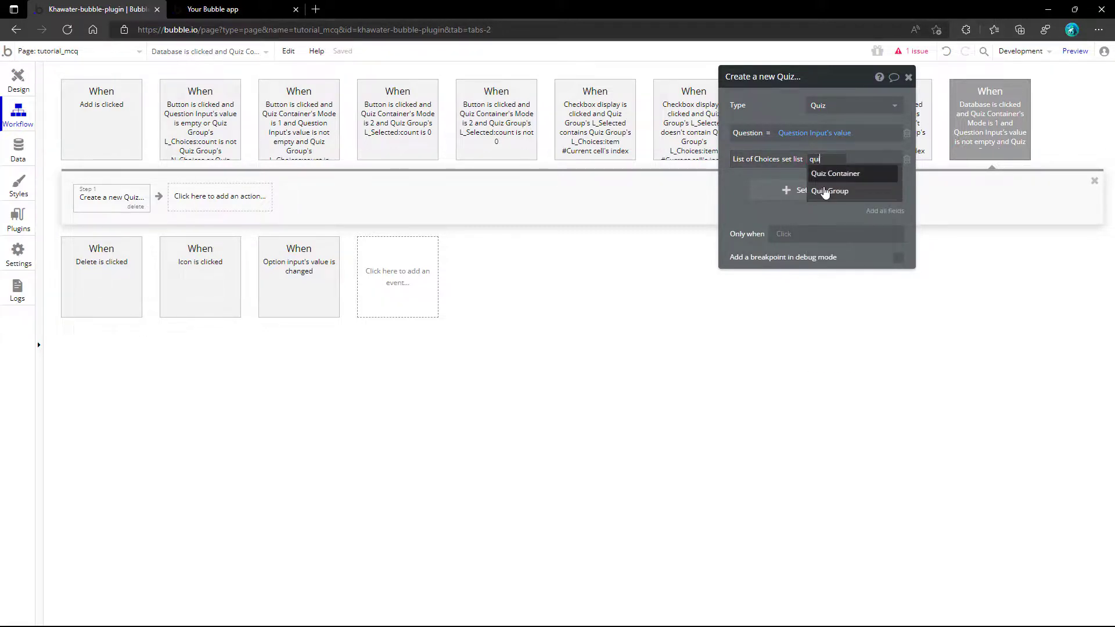
click(825, 192)
click(855, 178)
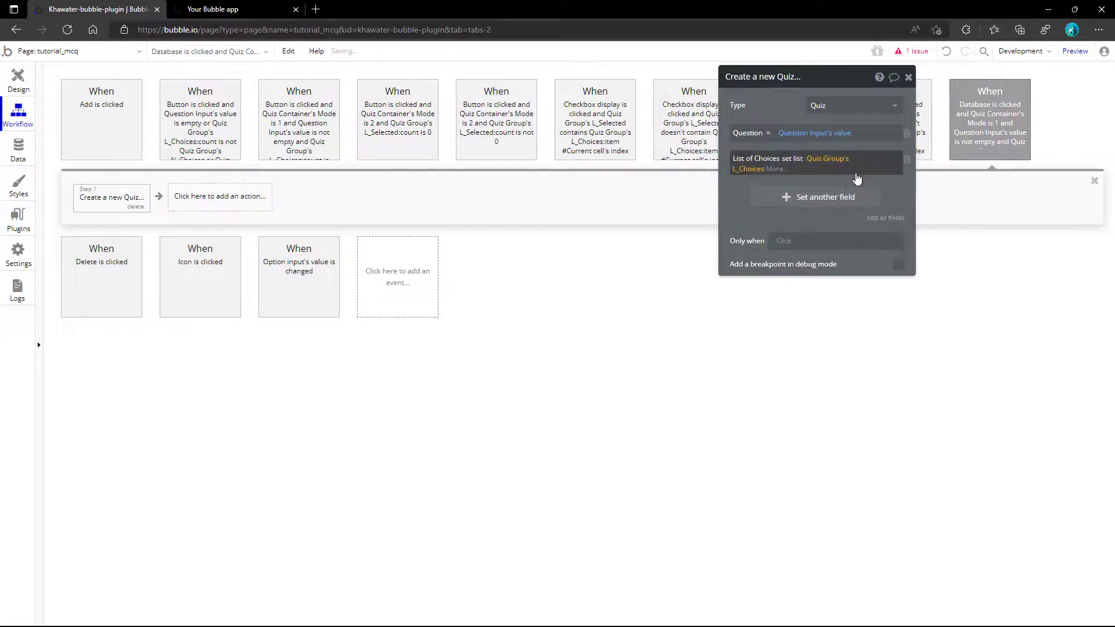
- Add the List of Correct Answers field to the new Quiz and set its list to Quiz Group's L_Correct
click(824, 192)
click(752, 186)
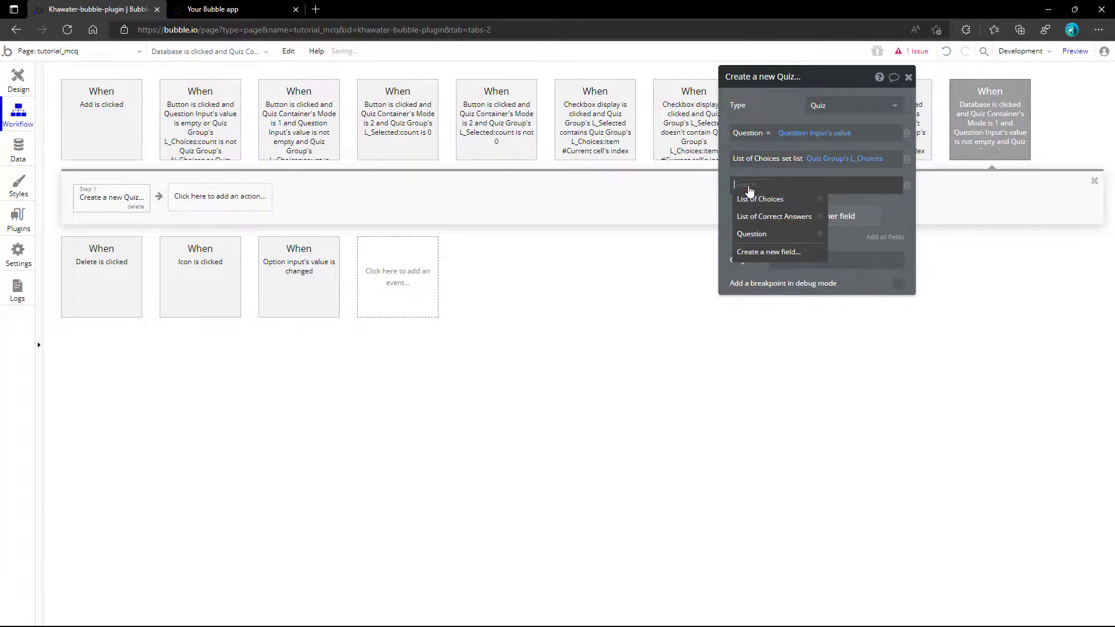
click(749, 216)
click(814, 187)
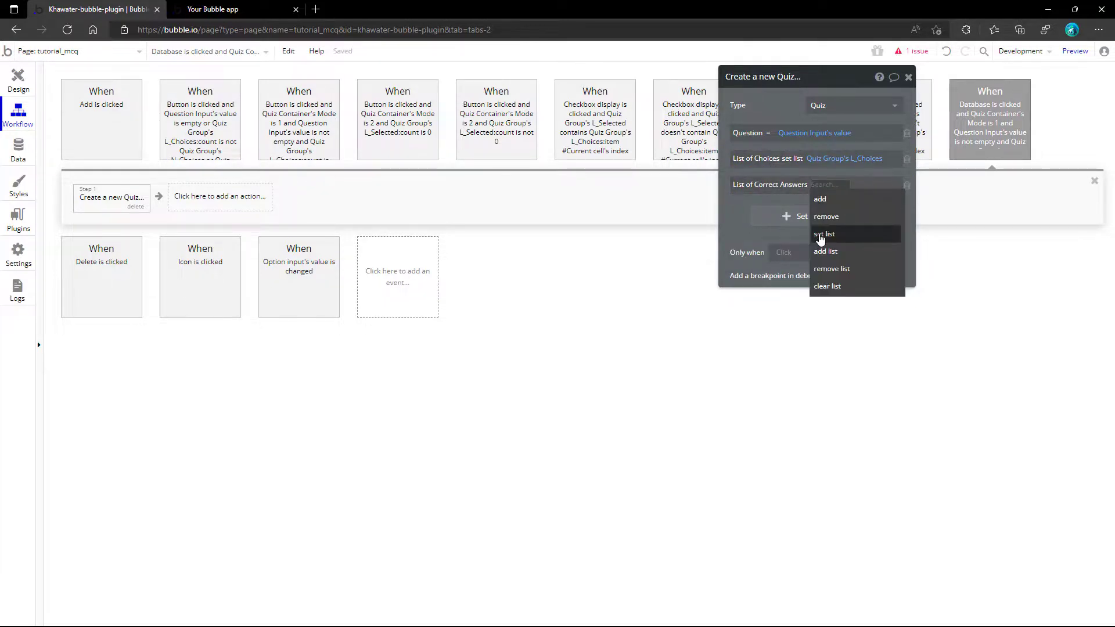
click(820, 224)
click(844, 185)
text(qui)
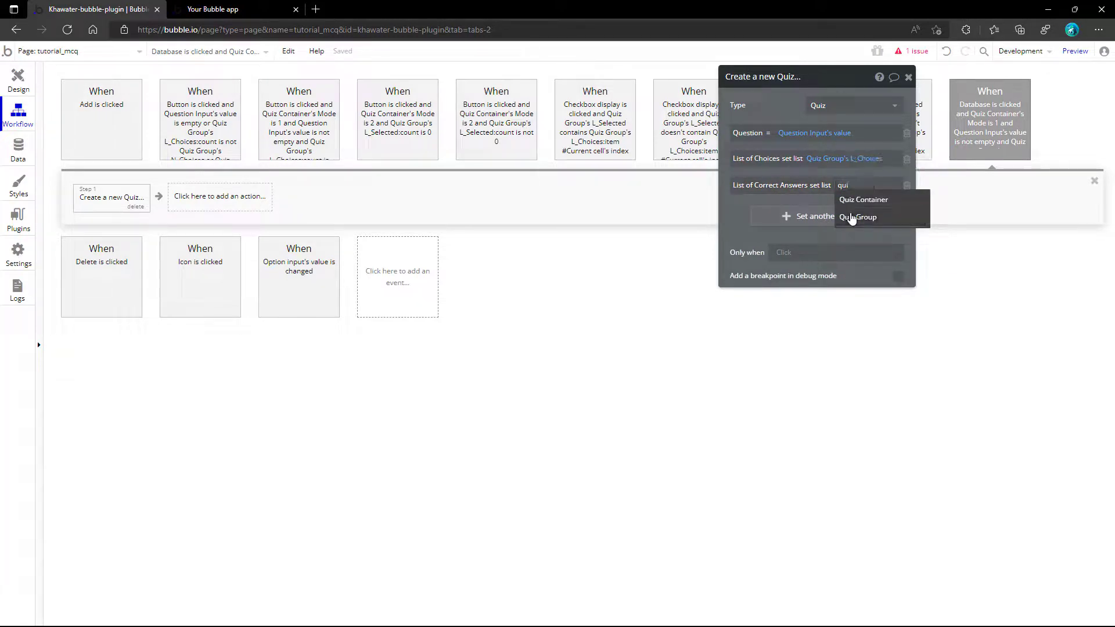
click(851, 217)
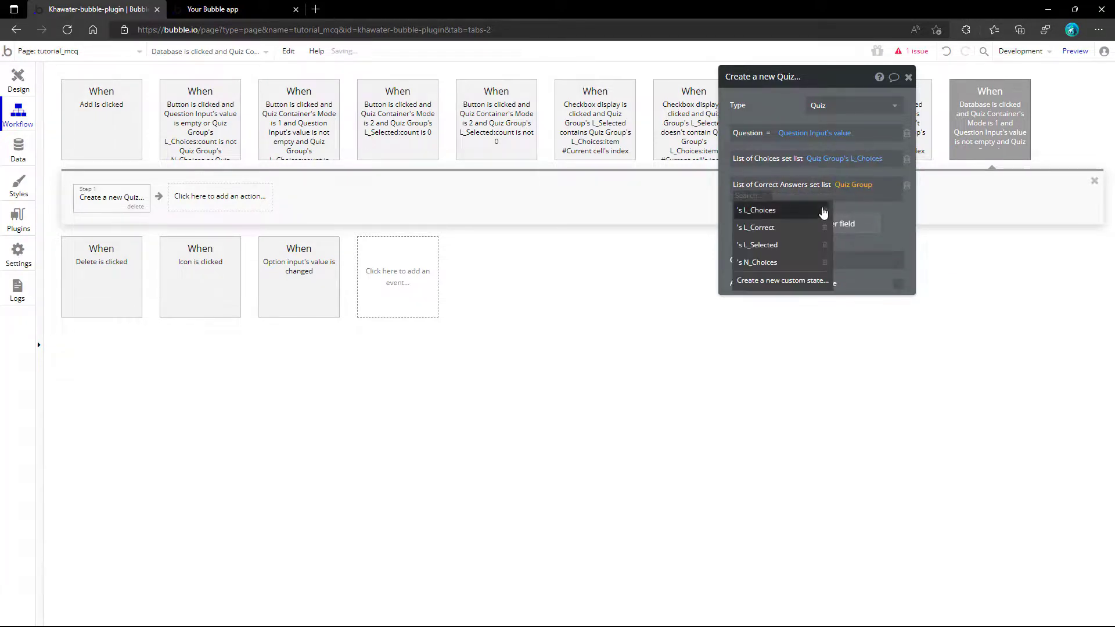
click(776, 229)
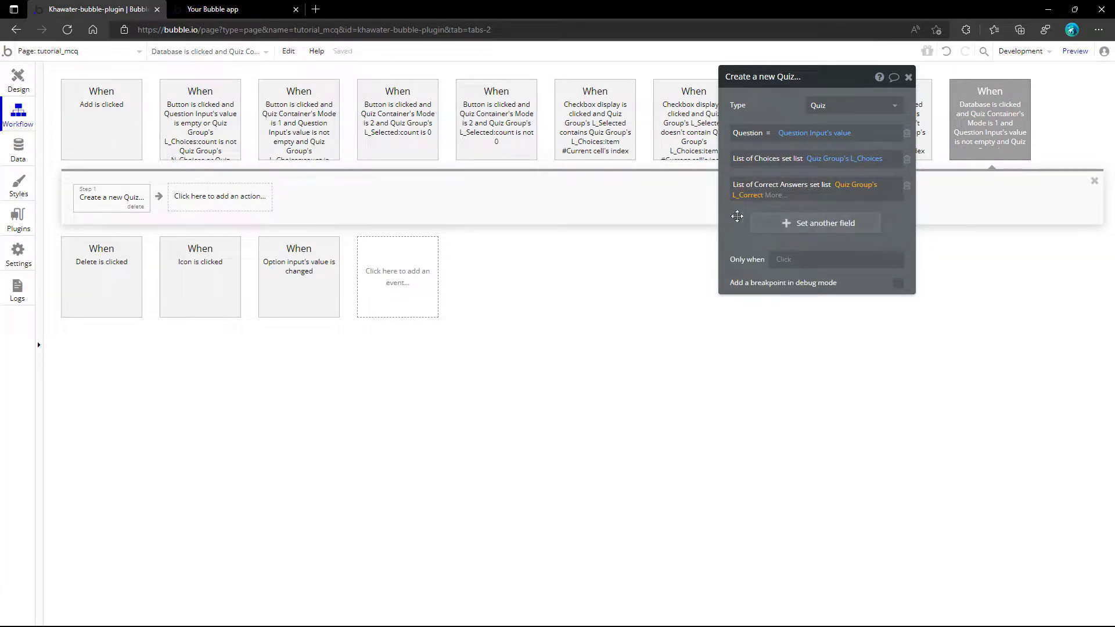
click(908, 78)
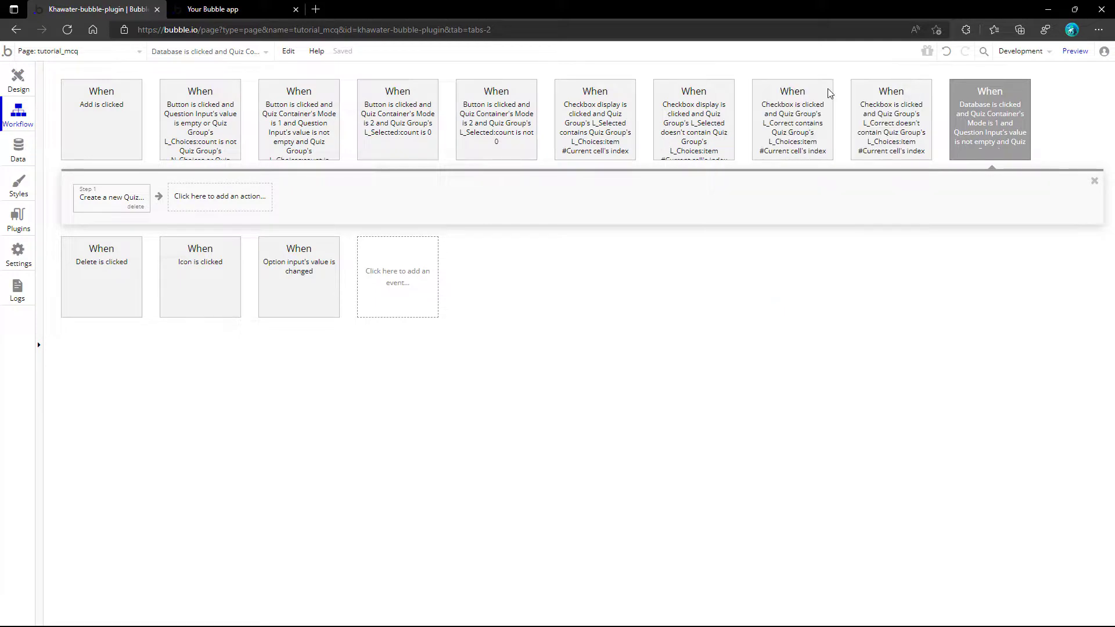
- Duplicate the Button click workflow that triggers the validation alerts and set the copy's element to Database
click(225, 109)
right_click(224, 108)
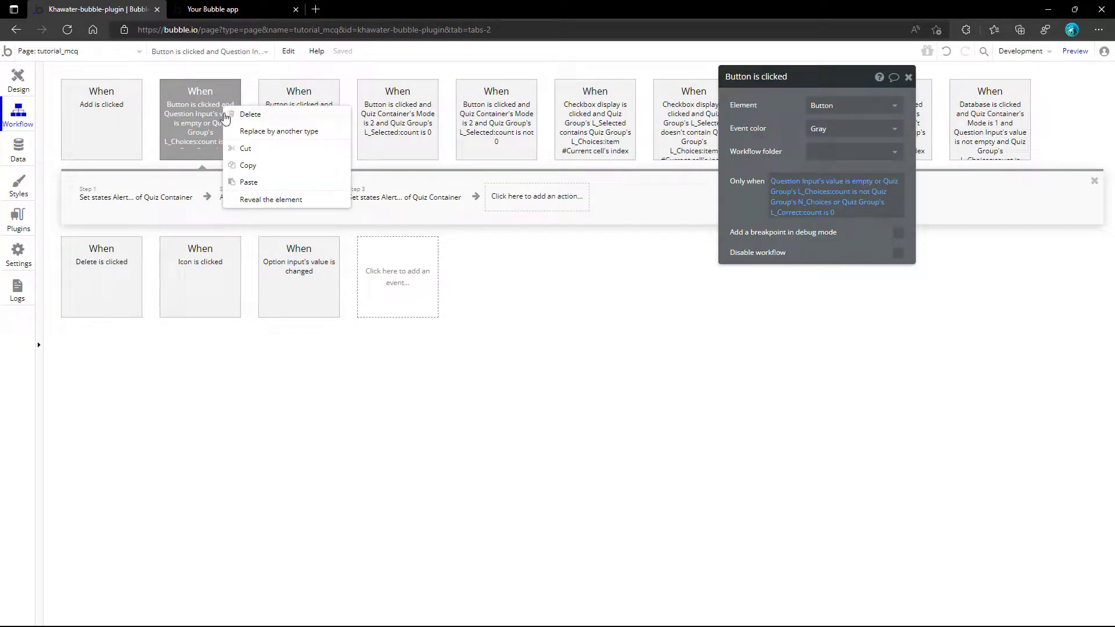
click(235, 165)
right_click(398, 270)
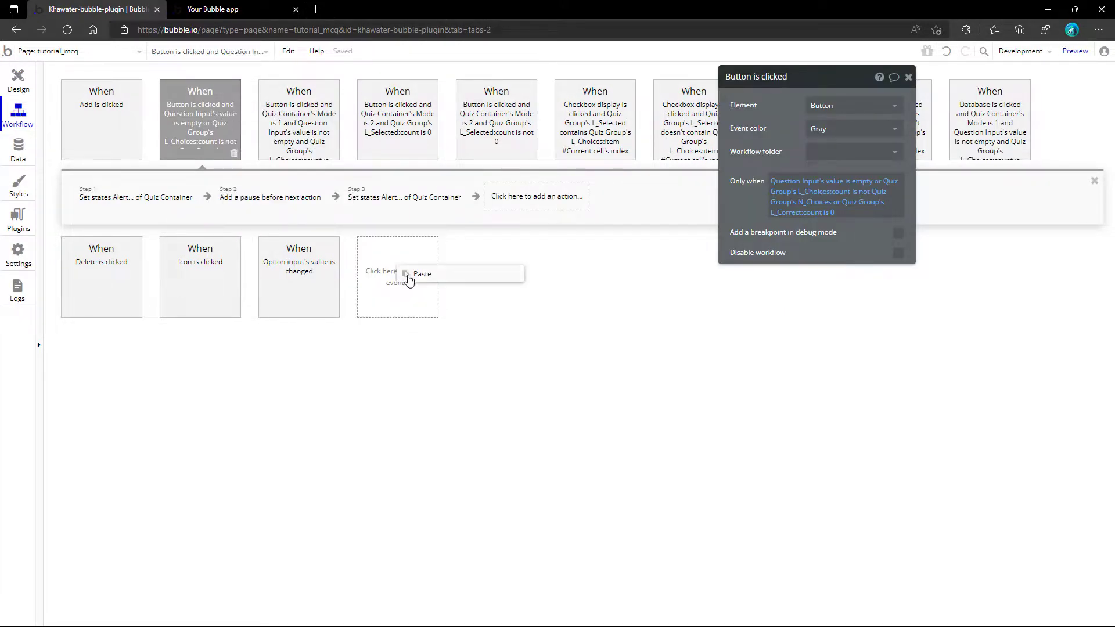
click(410, 276)
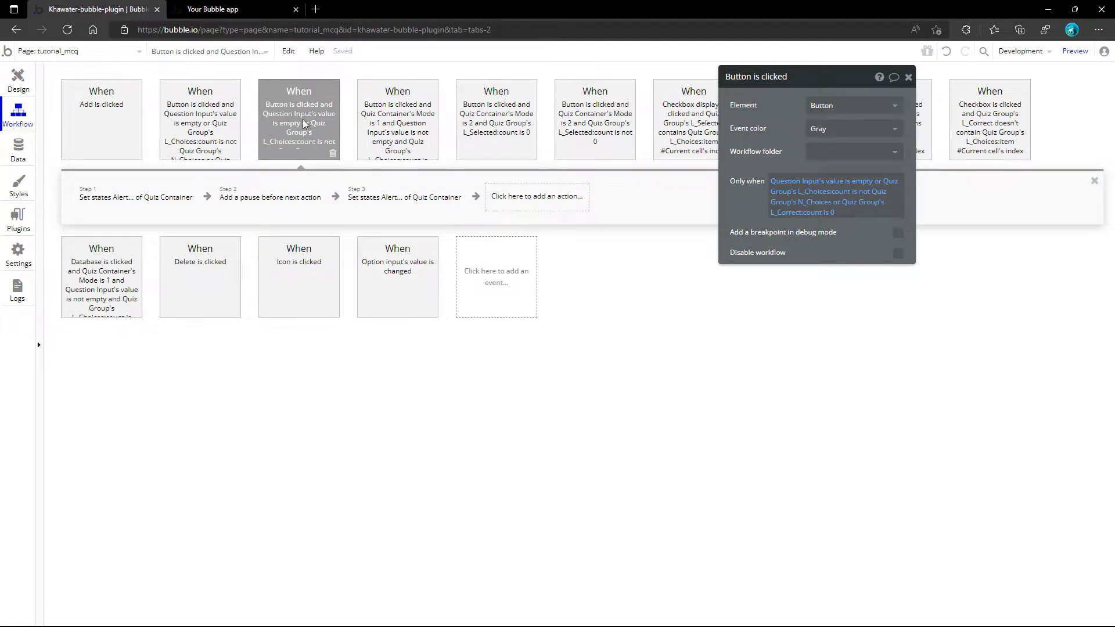
click(830, 108)
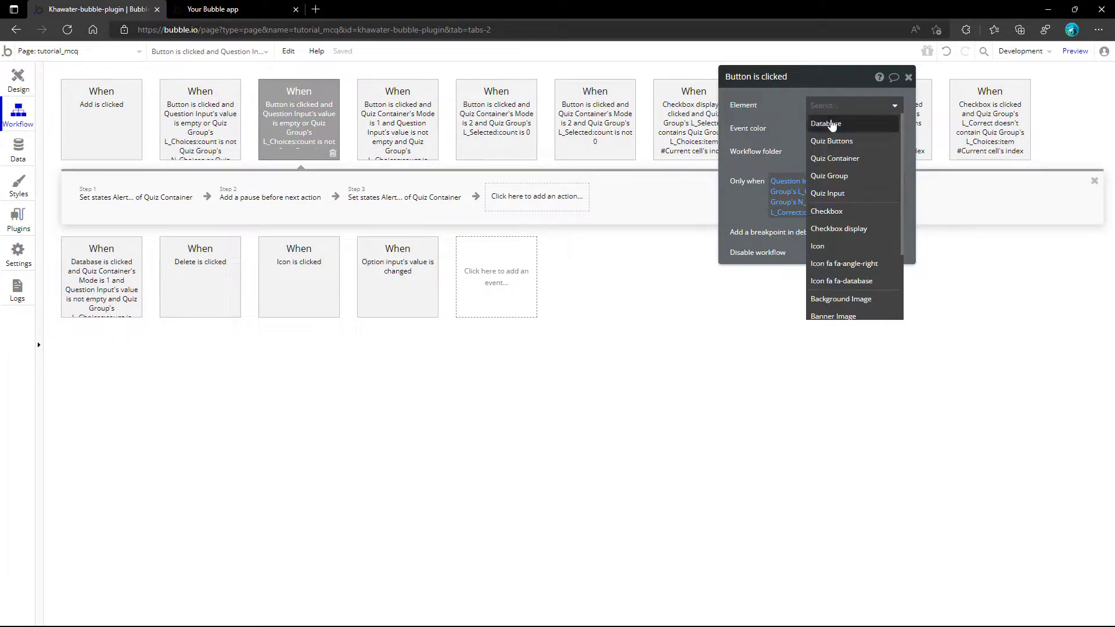
click(825, 124)
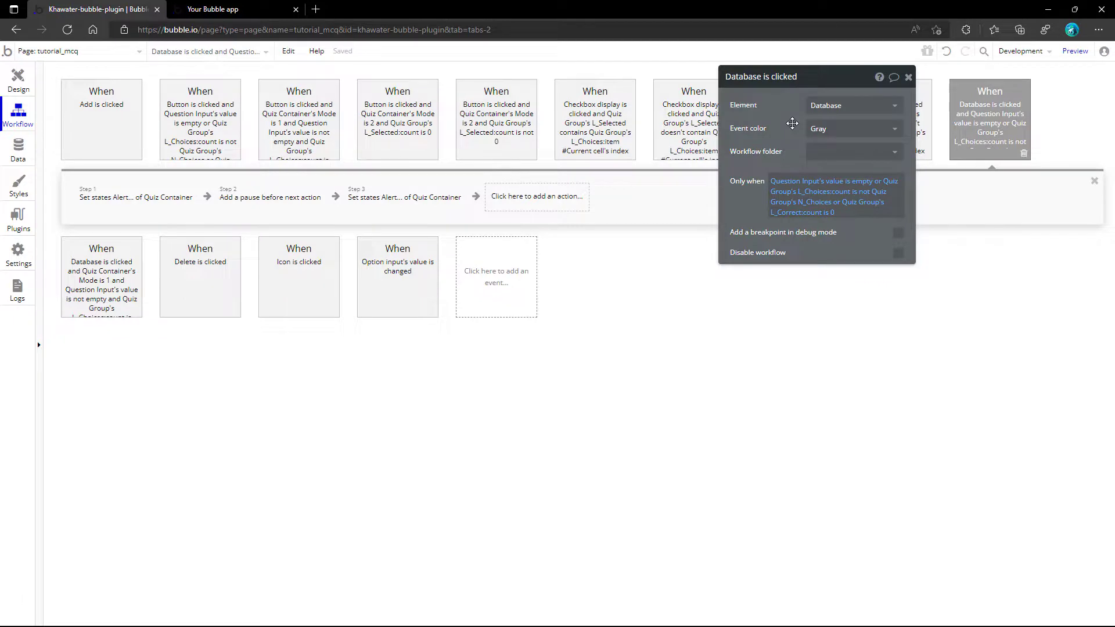
click(909, 77)
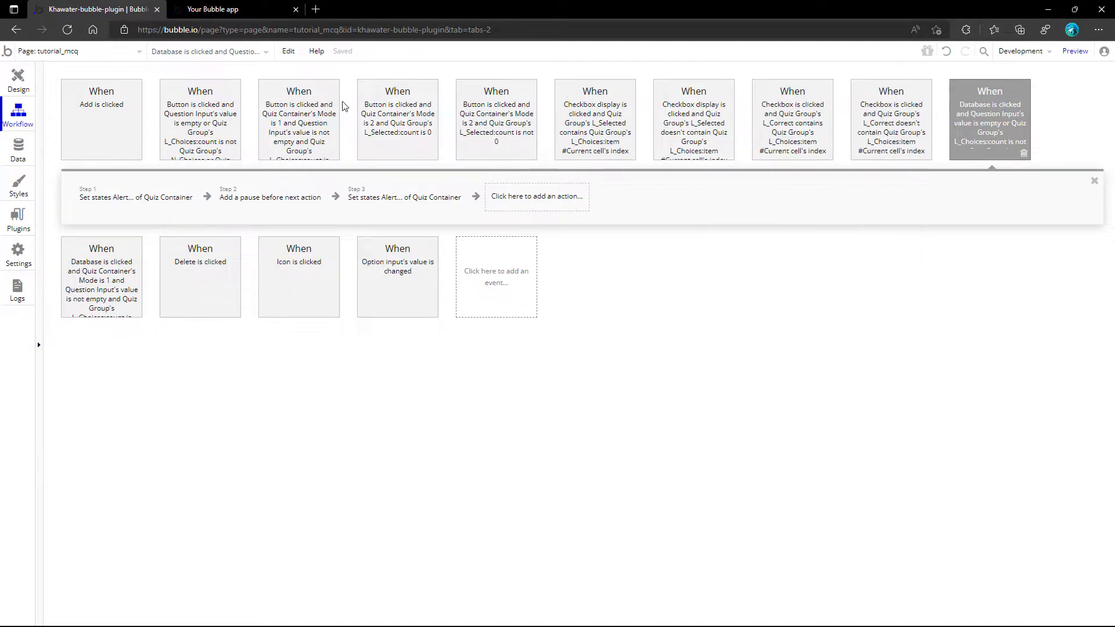
- Switch to the running quiz page, show the browser developer tools, and reload the page with debug mode off
click(18, 80)
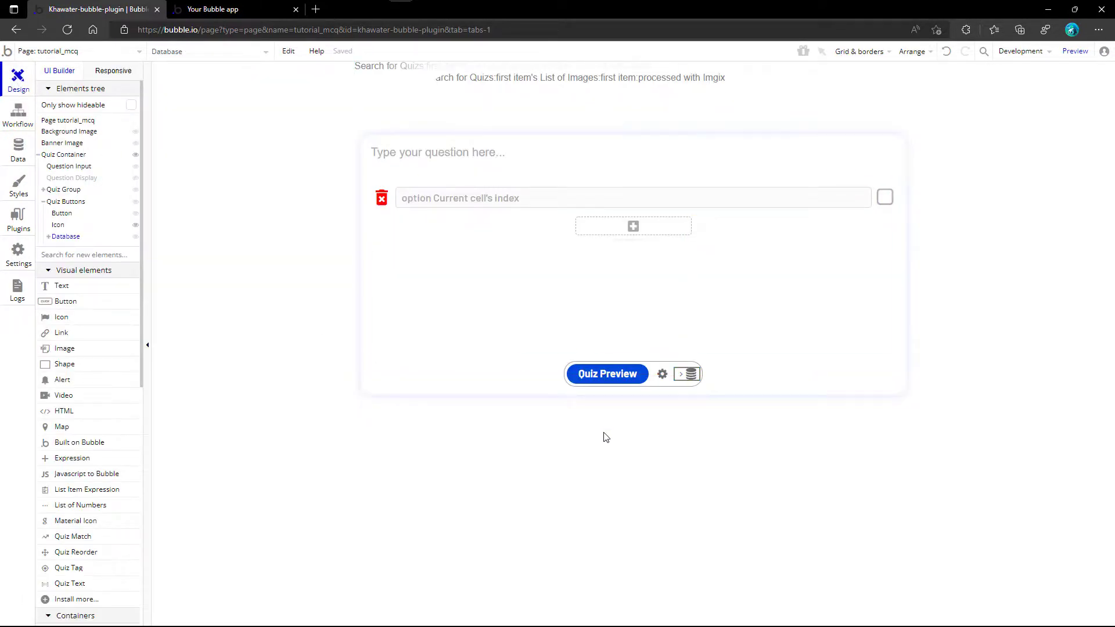
click(250, 14)
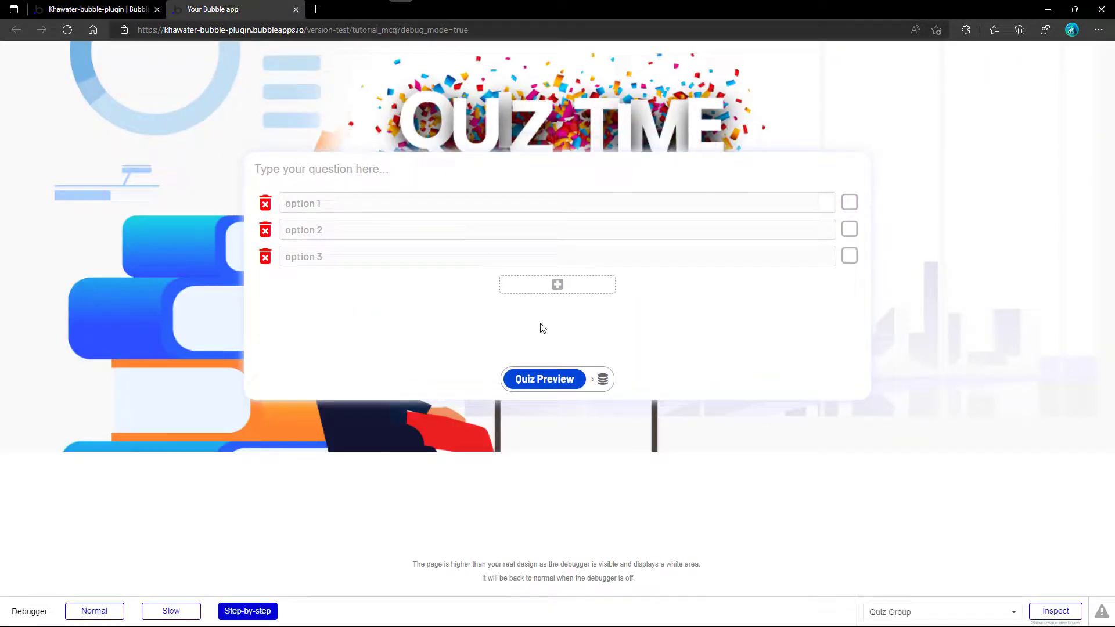
key(F12)
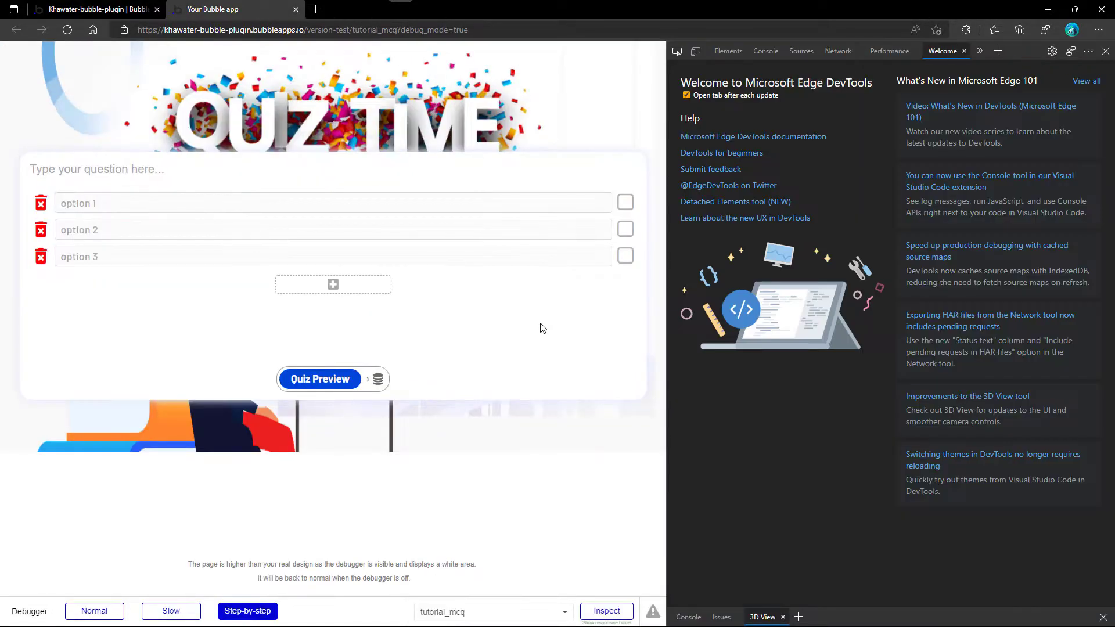
double_click(456, 31)
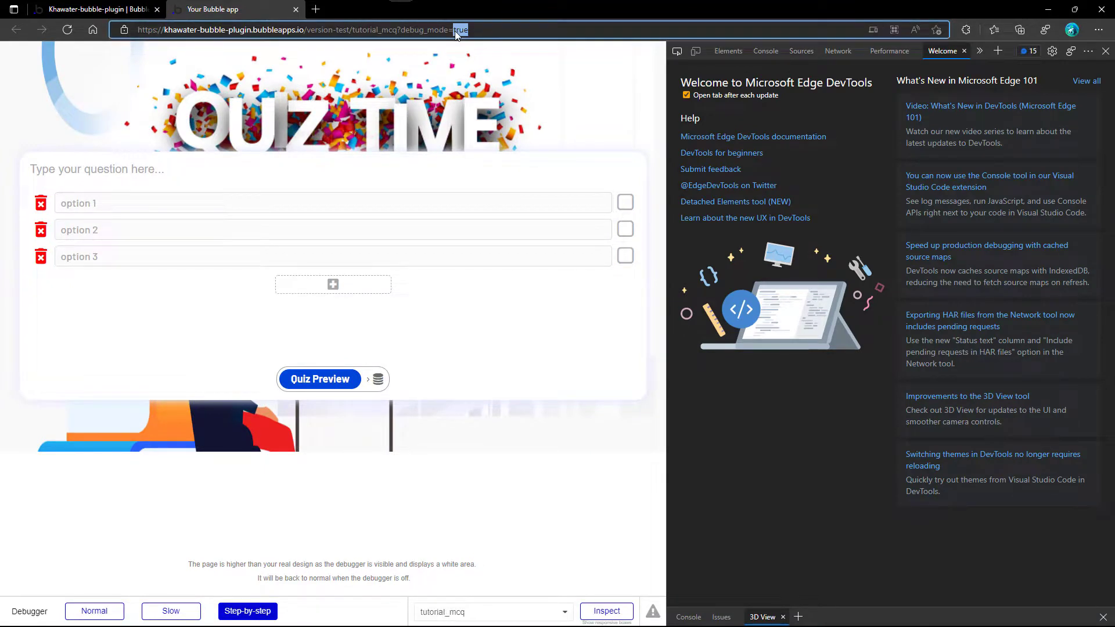
text(false)
key(Return)
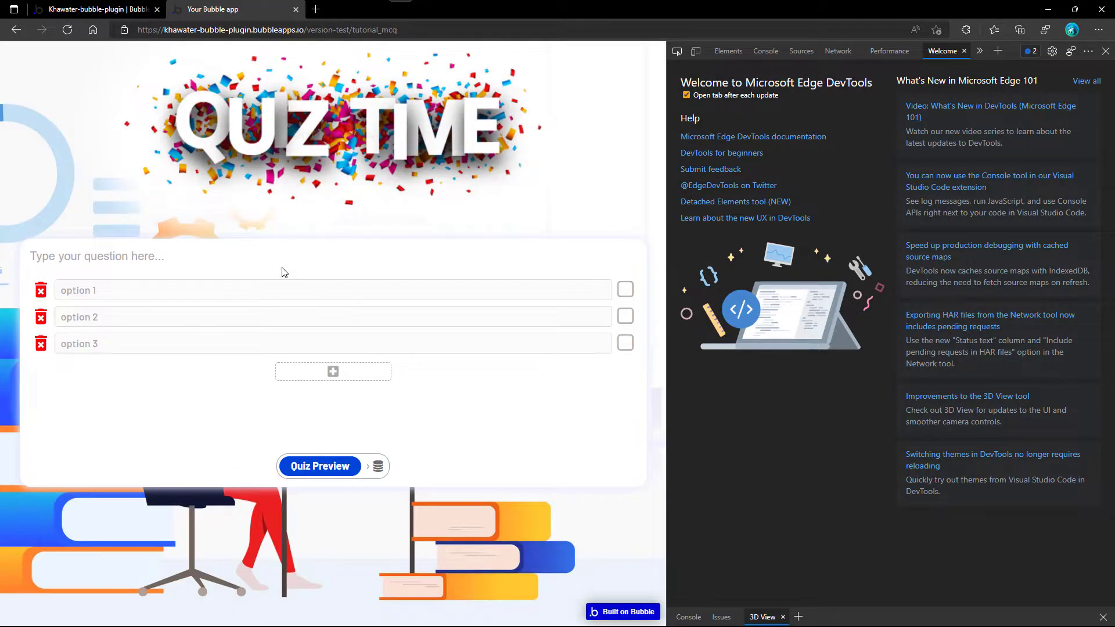
- Enter the question "Select the colours of the rainbow from this list" and test the quiz preview with the options empty
click(279, 259)
text(Sele)
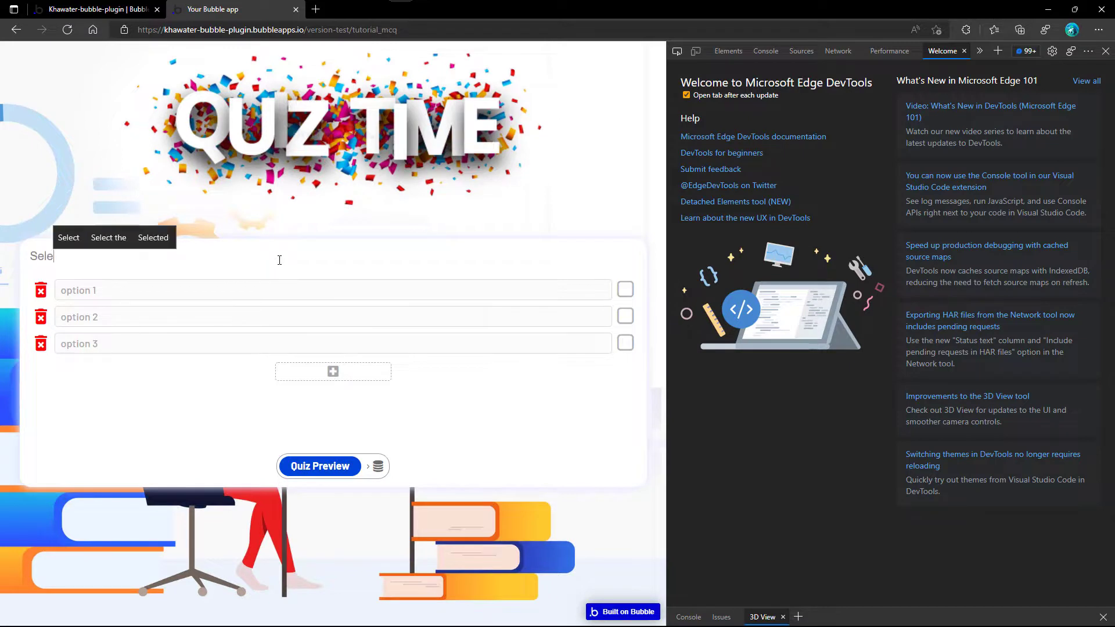
text(ct thec)
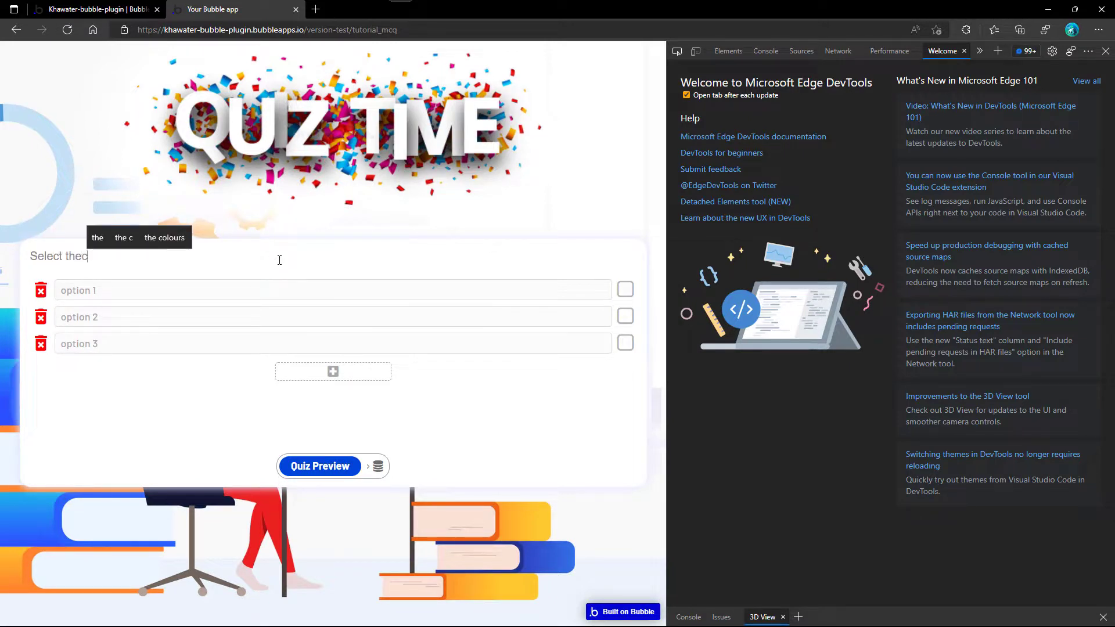
key(BackSpace)
text( co)
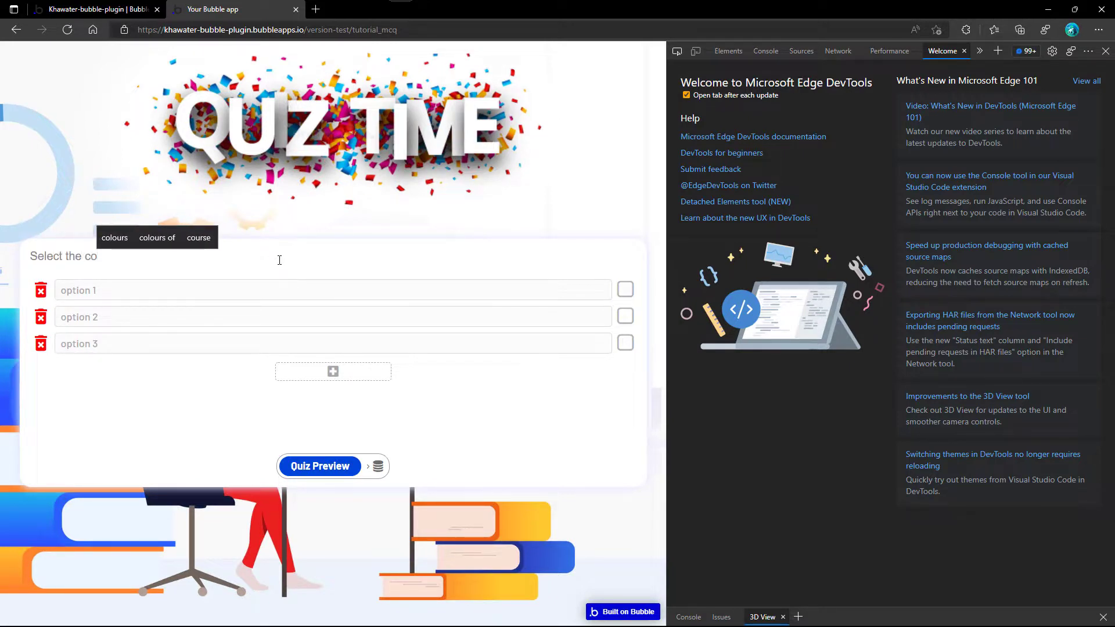
text(lours )
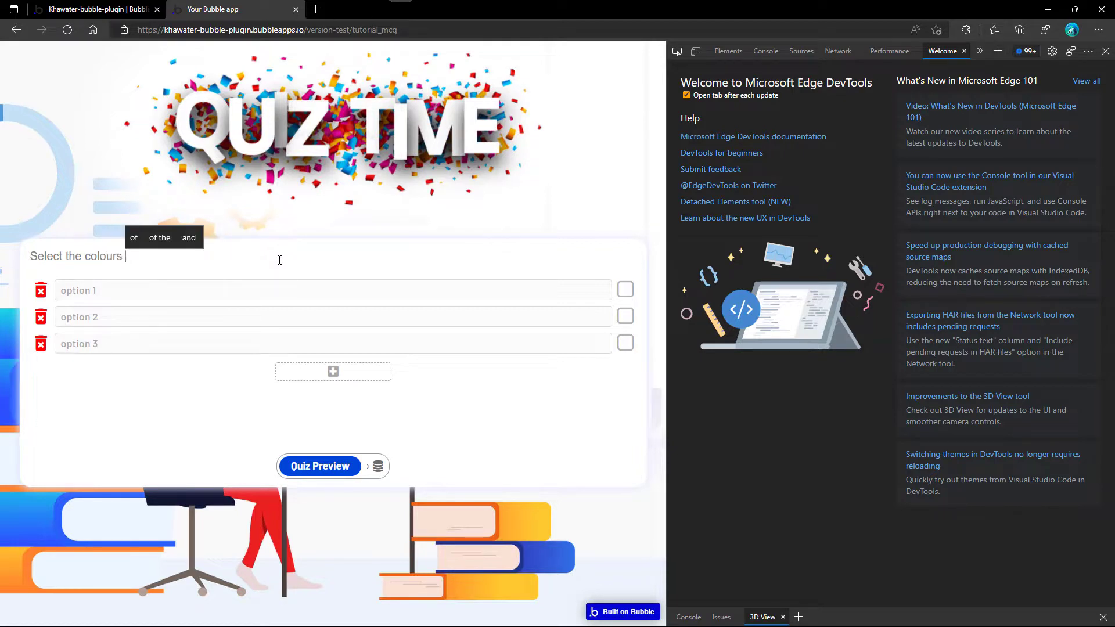
text(of the)
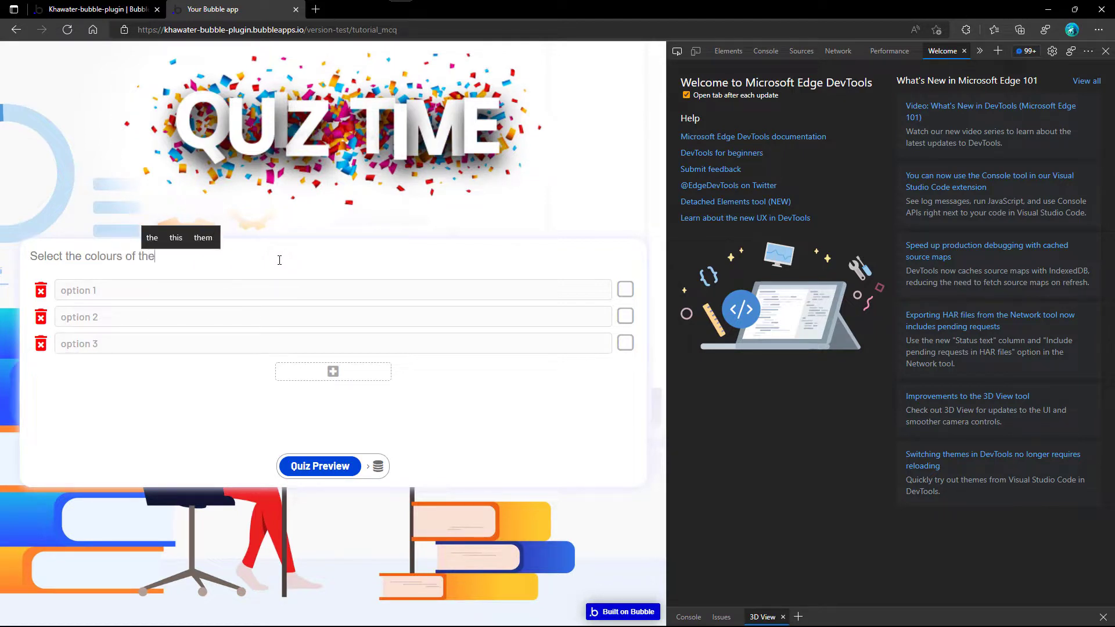
text( rainb)
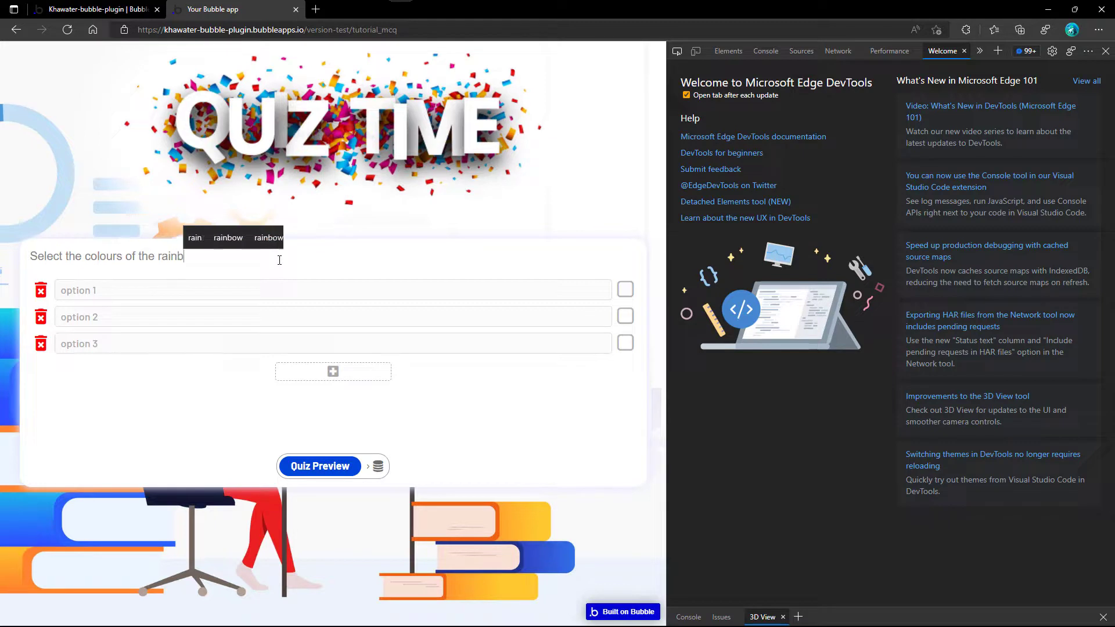
text(ow f)
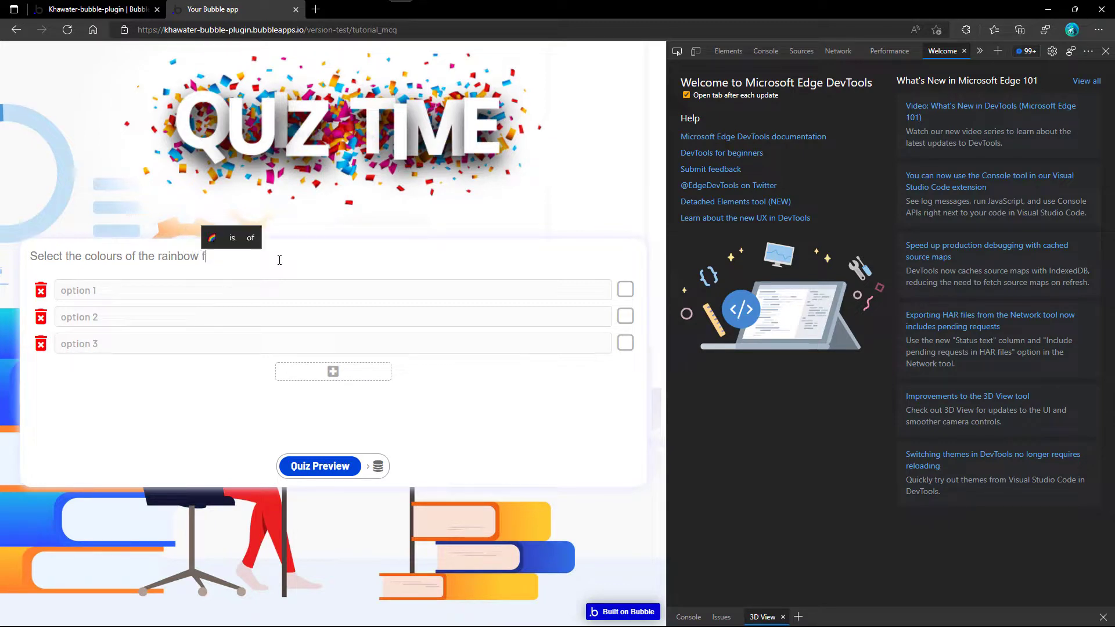
text(rom this)
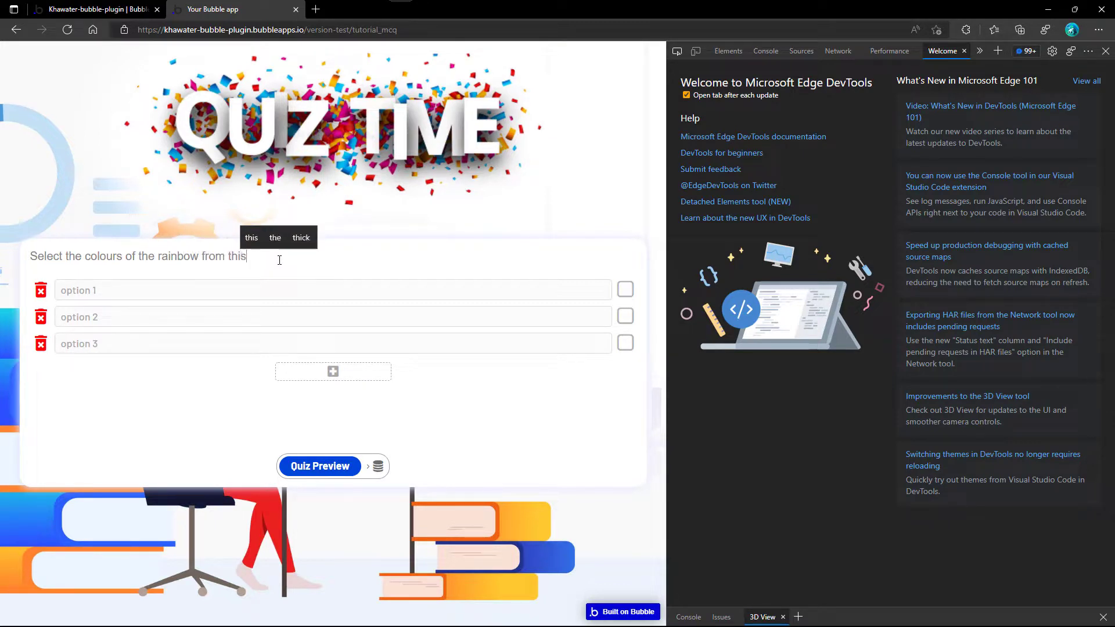
text( list)
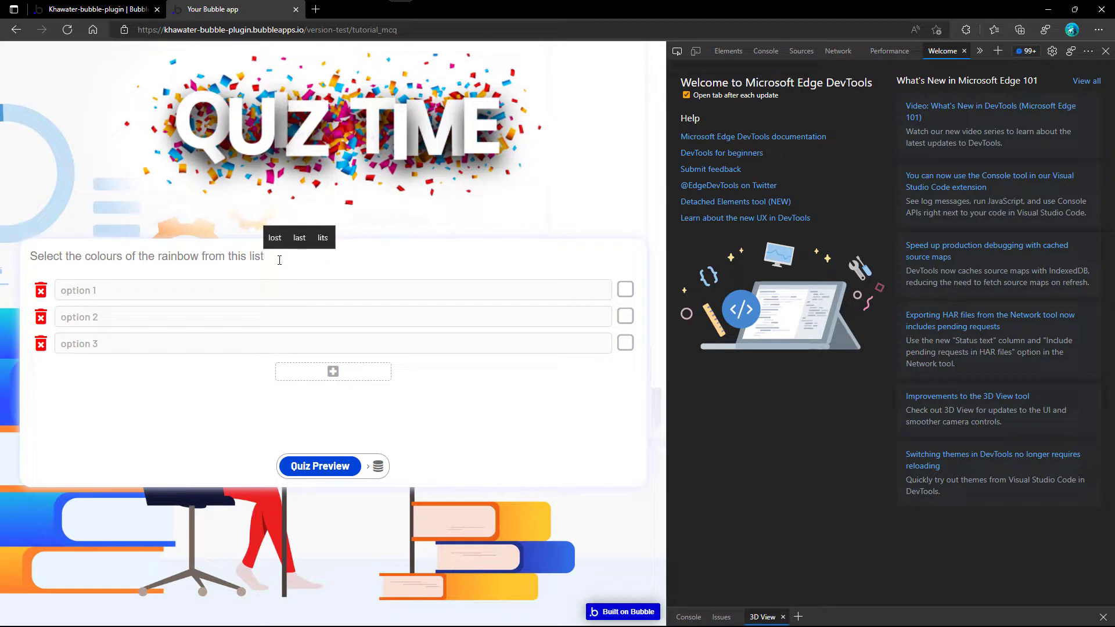
click(317, 468)
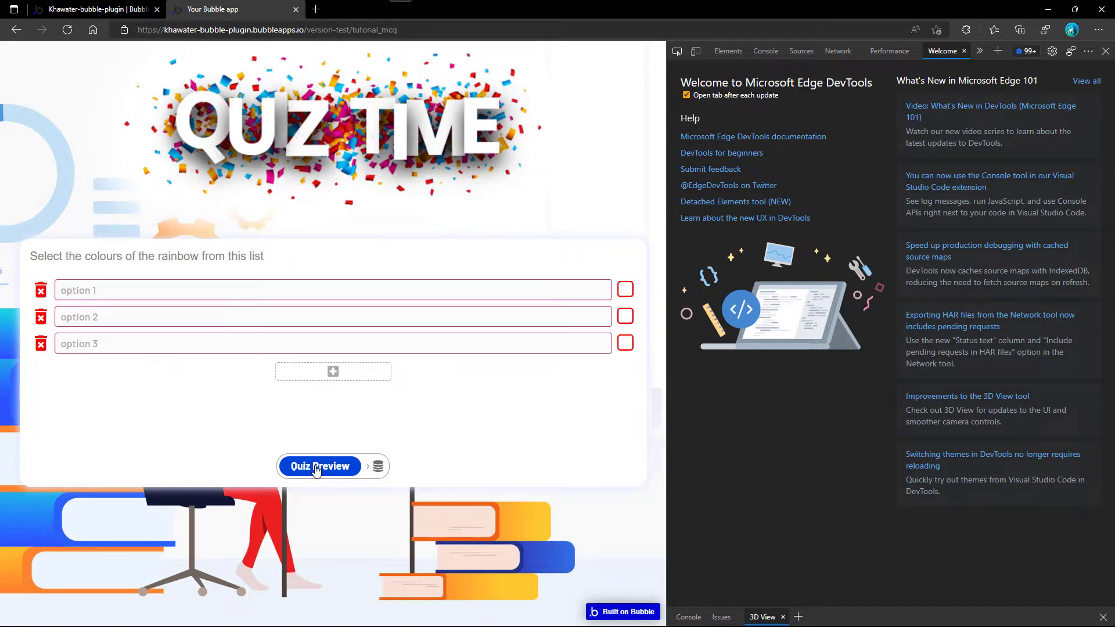
- Fill the first two options with Green and Yellow, and test the quiz preview with the third option empty
click(291, 291)
text(Green)
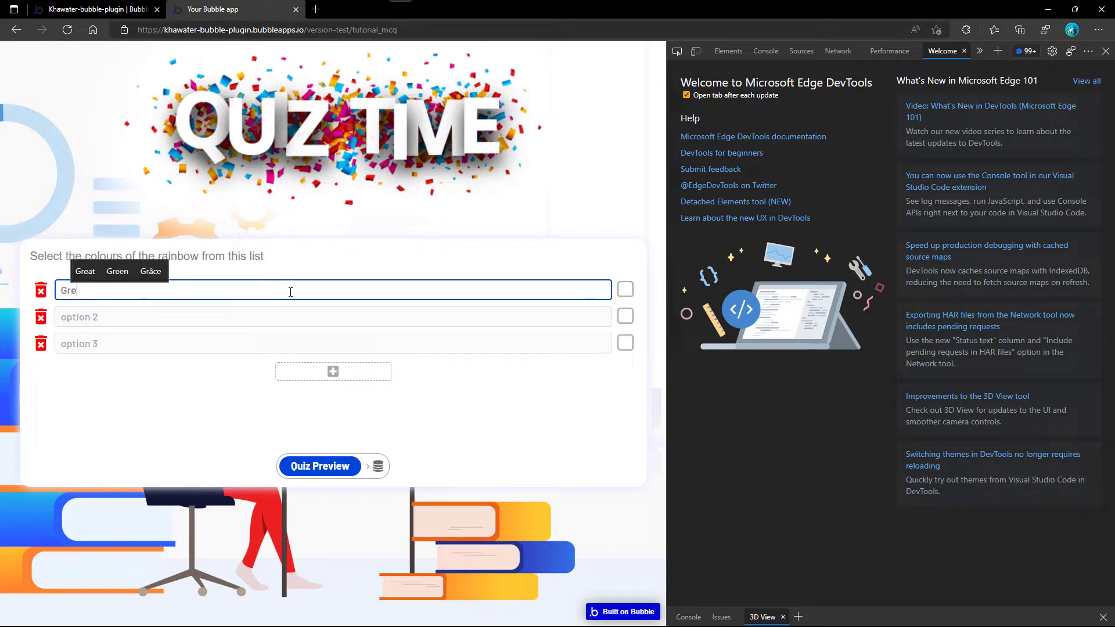
click(287, 315)
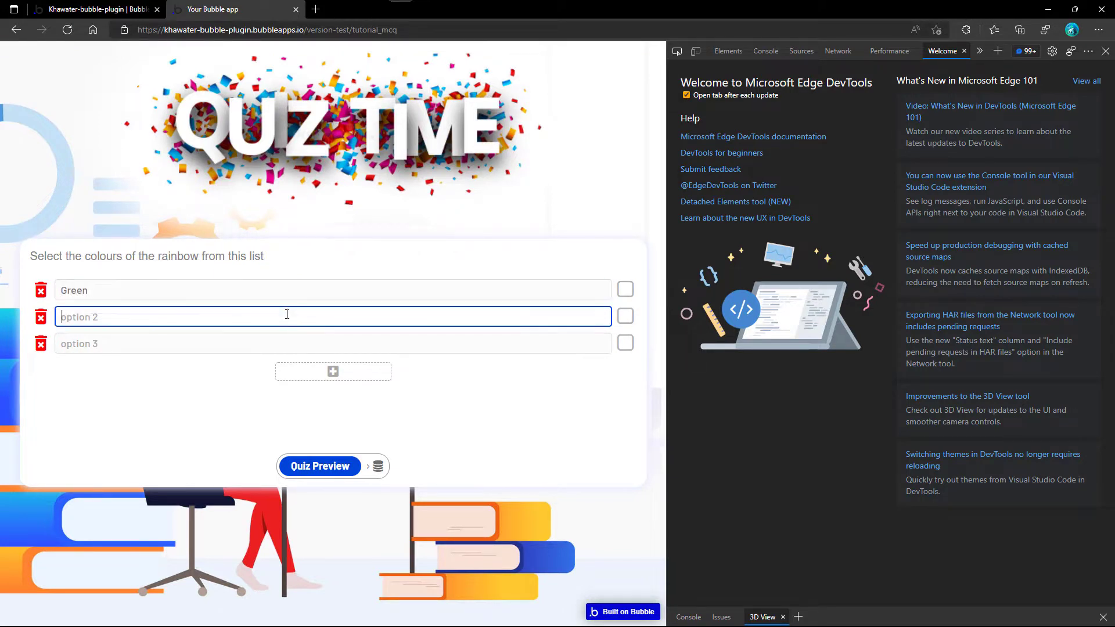
text(Ye)
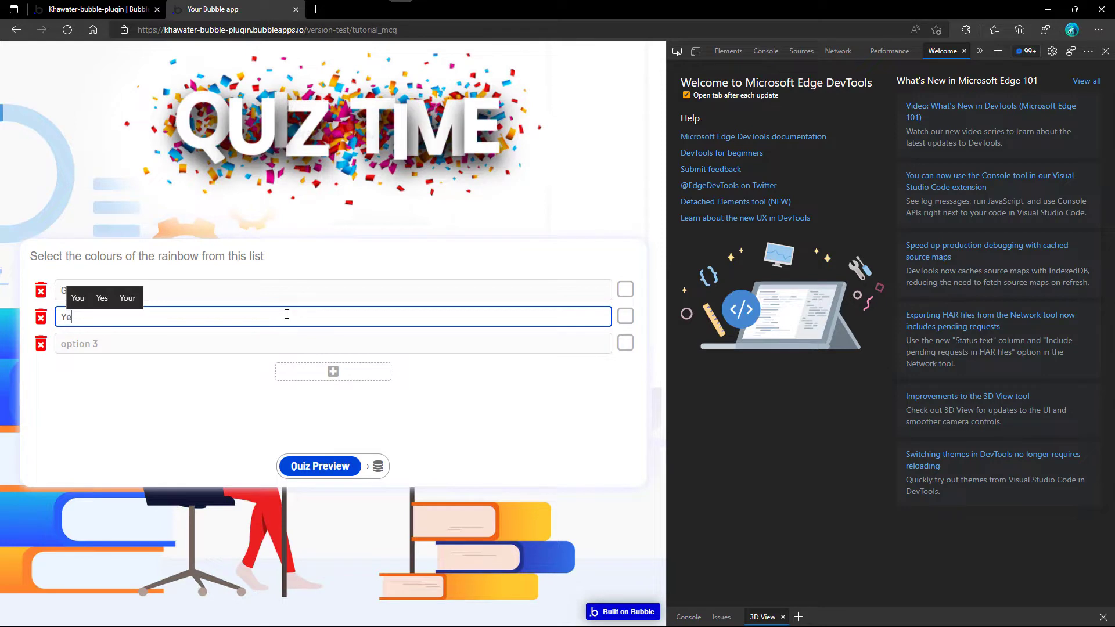
text(llow)
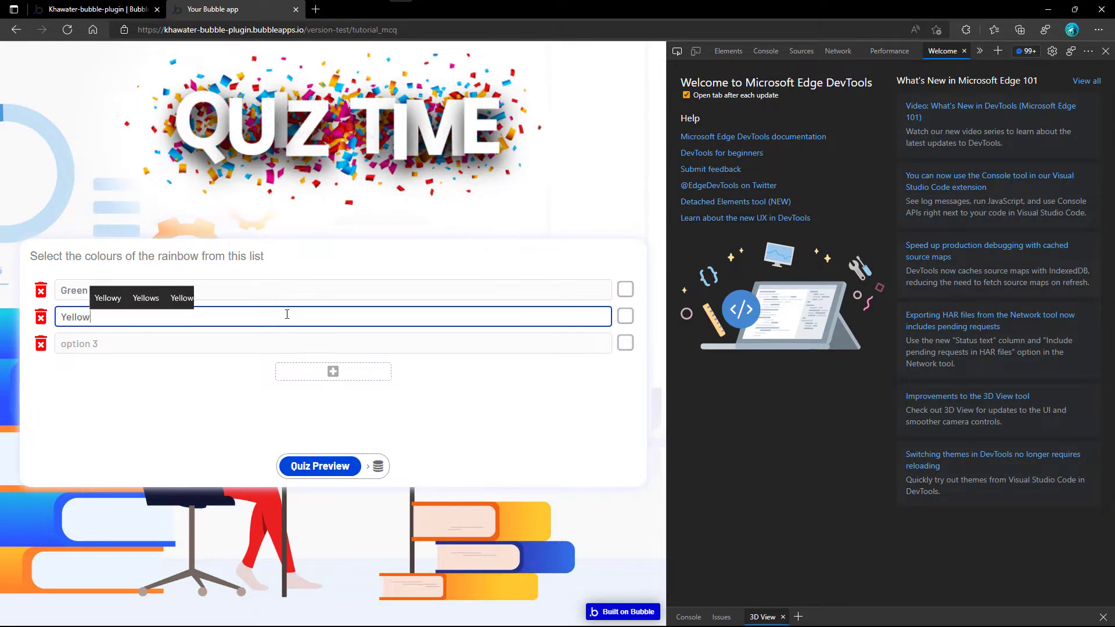
key(Tab)
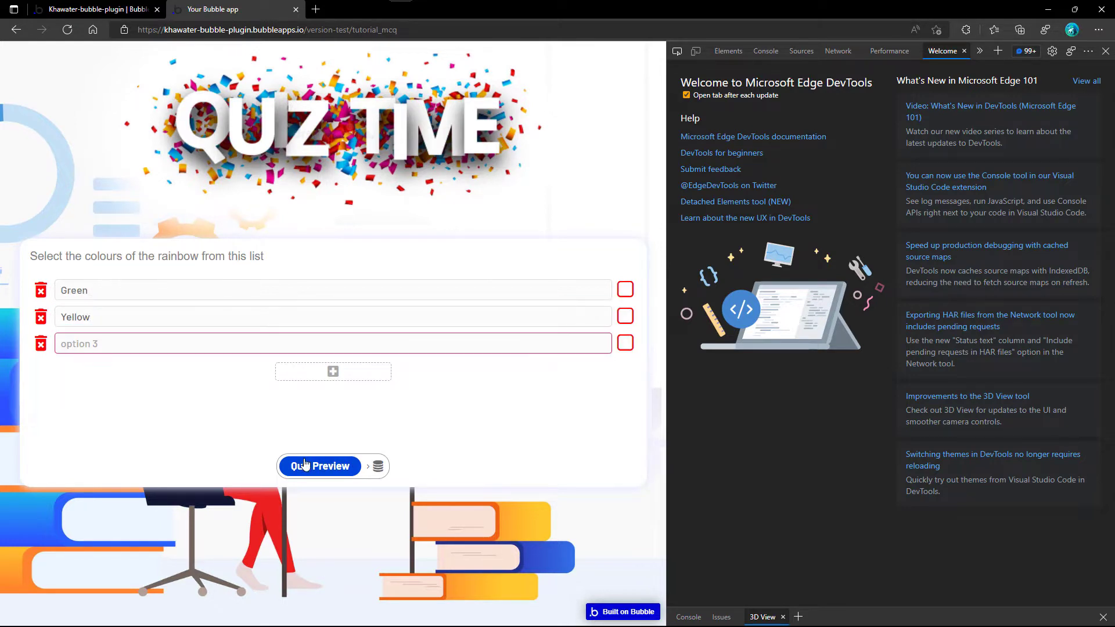
- Fill the third option with Black and add two more options, Blue and White
click(283, 346)
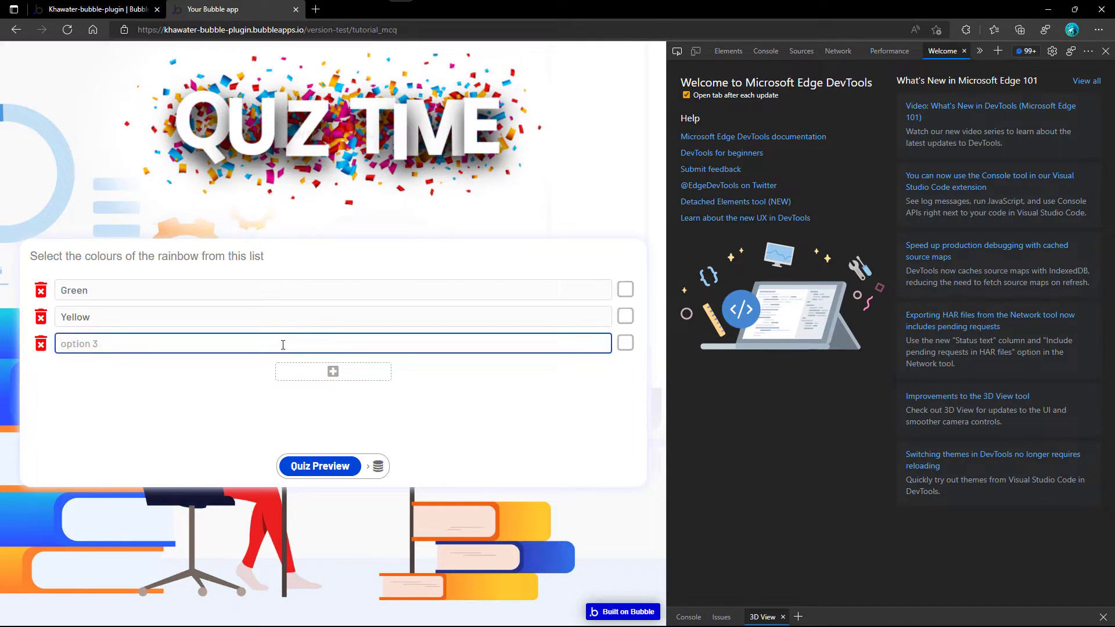
text(Bla)
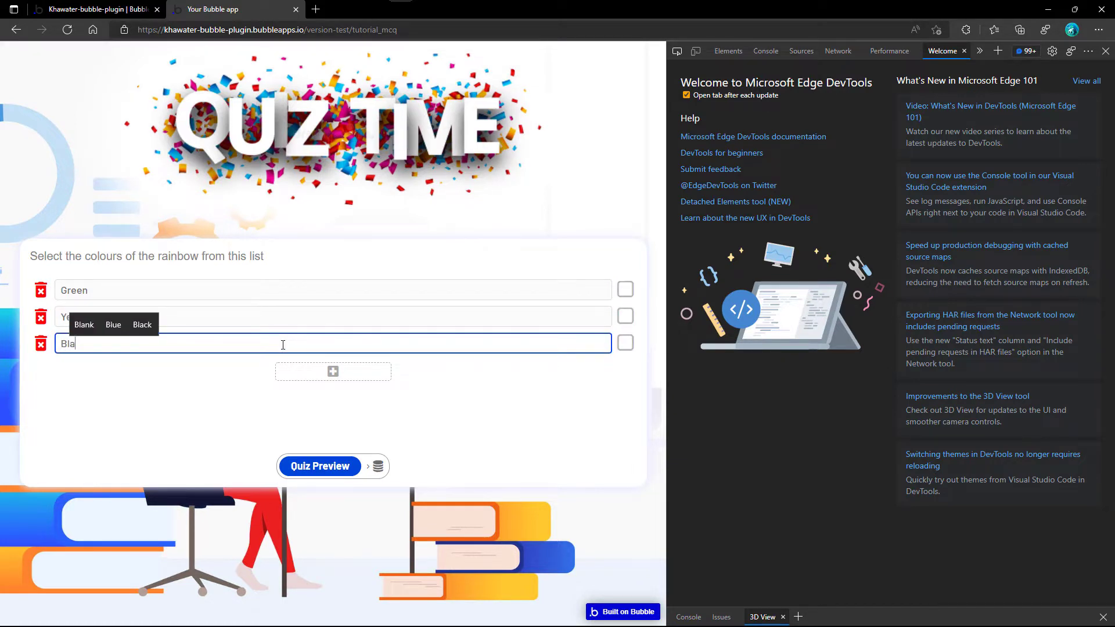
text(ck)
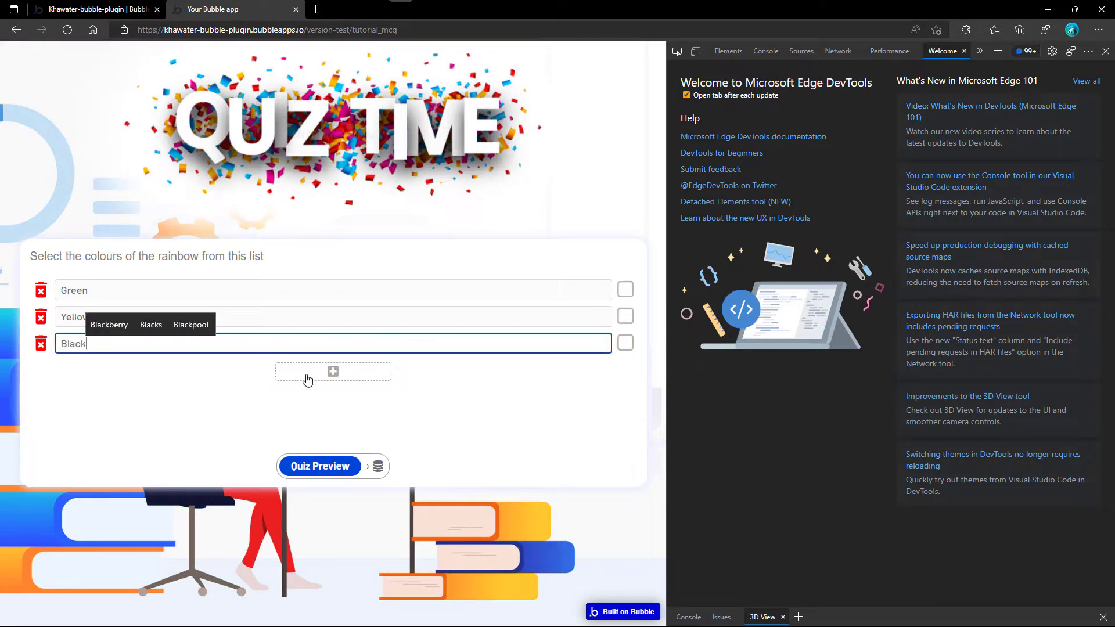
click(307, 379)
click(282, 374)
text(Blue)
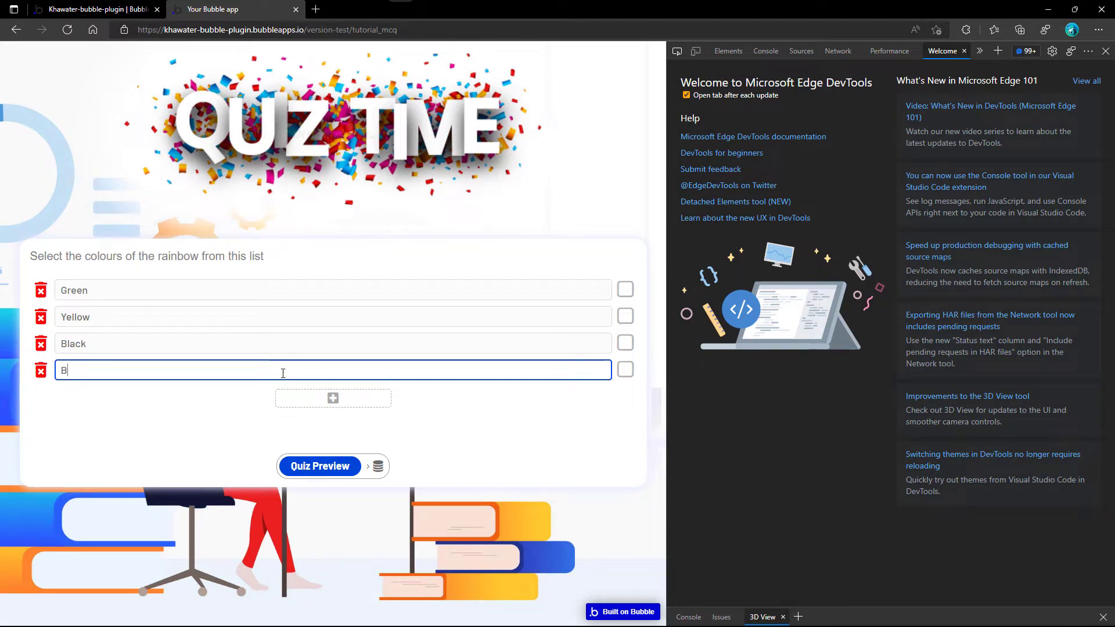
click(311, 401)
click(264, 402)
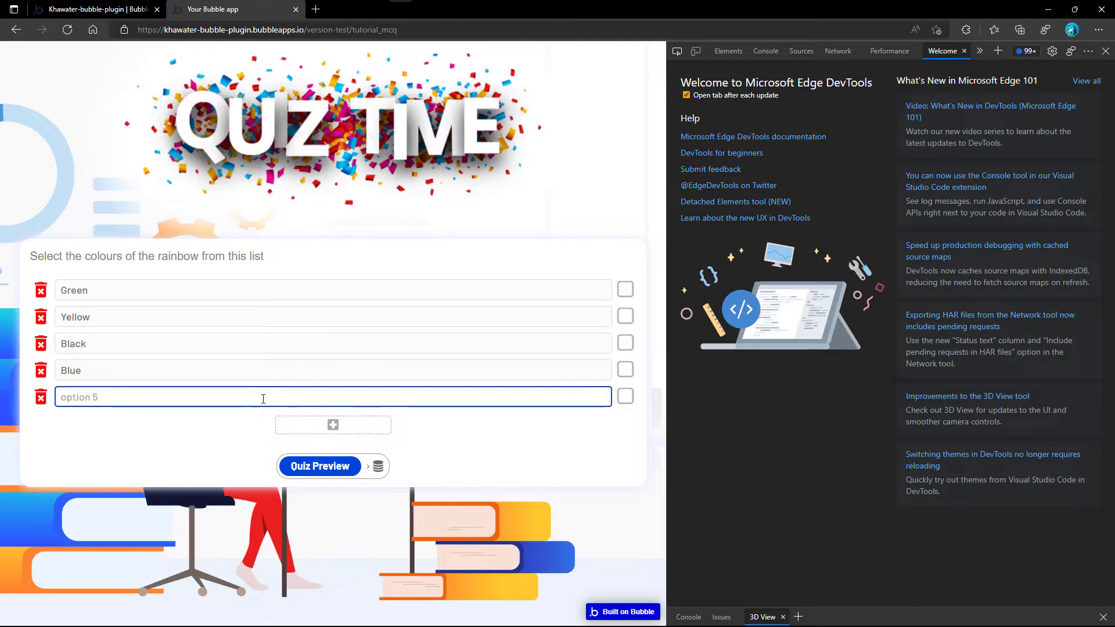
text(White)
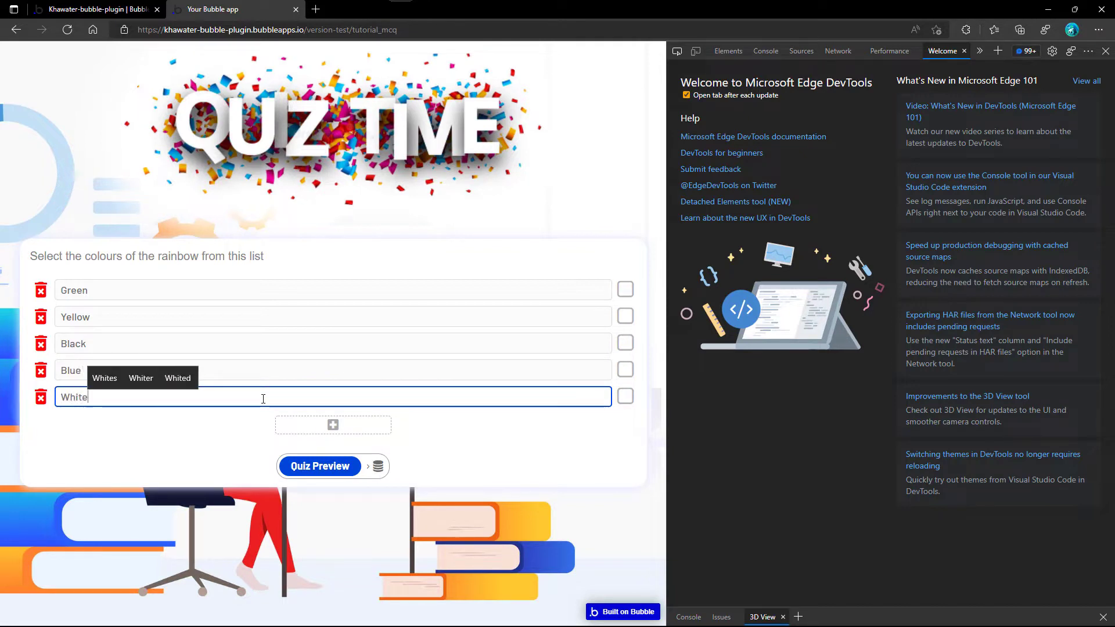
- Test the quiz preview with no correct answer marked, and mark Green, Yellow and Blue as the correct answers
click(323, 468)
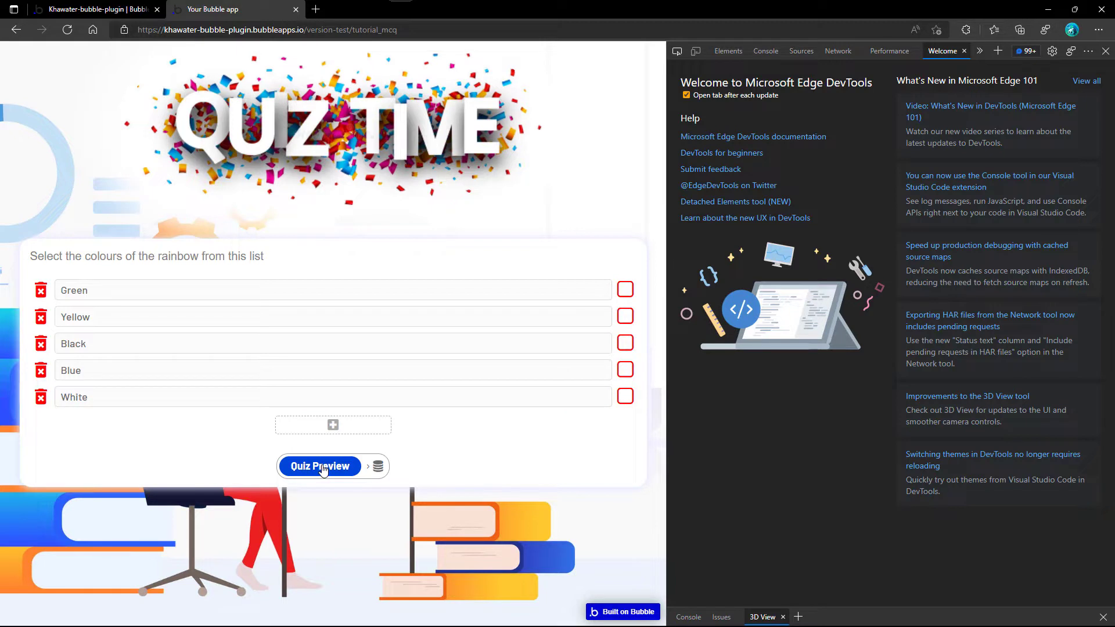
click(625, 290)
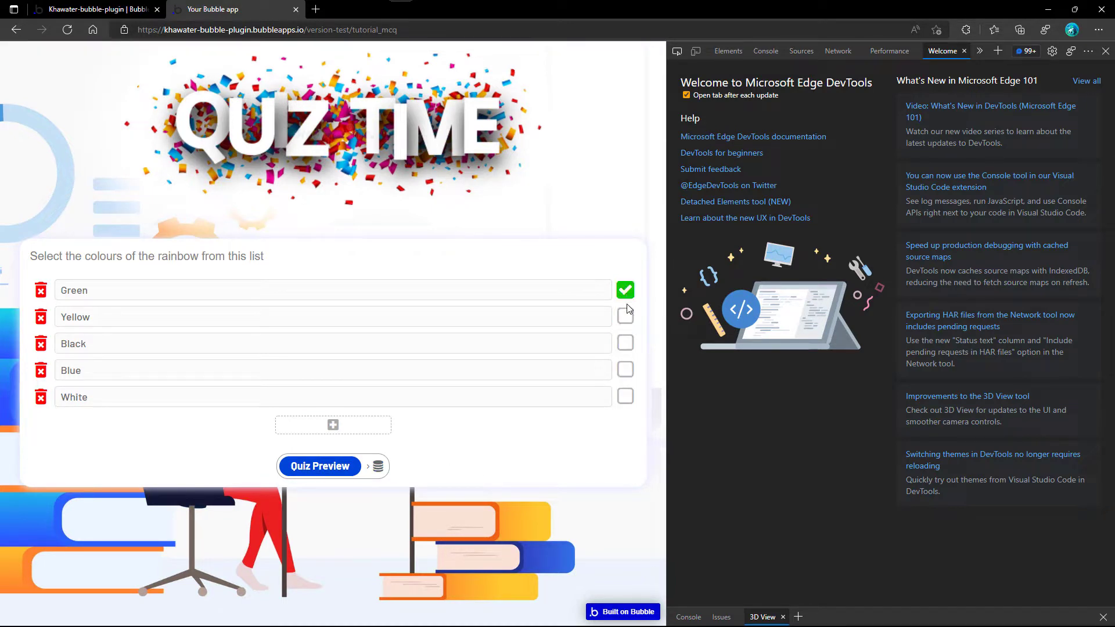
click(627, 319)
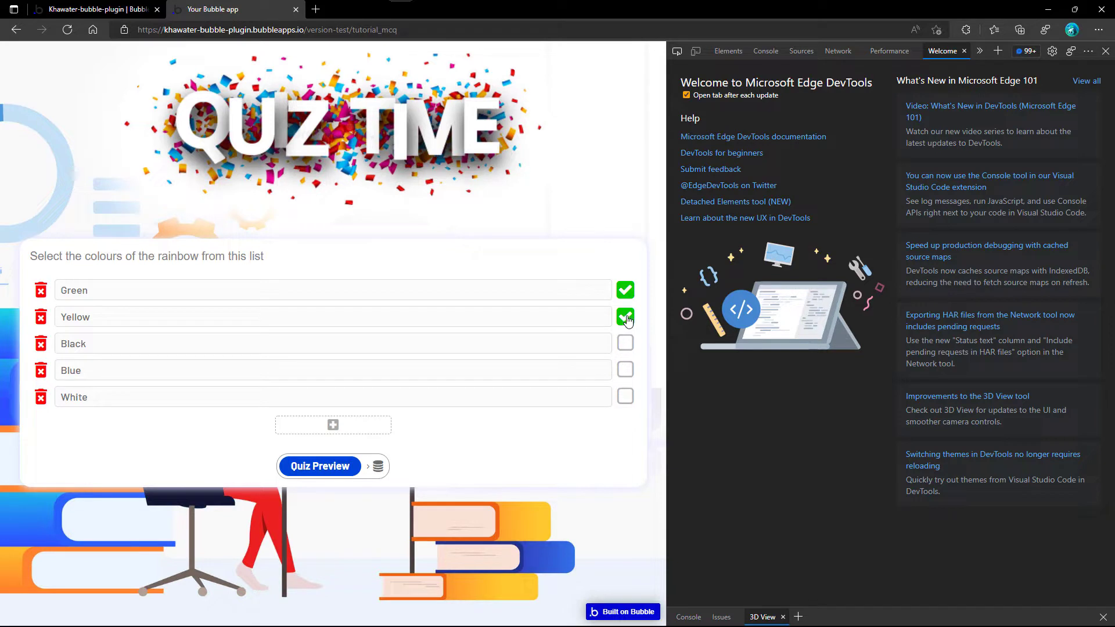
click(625, 371)
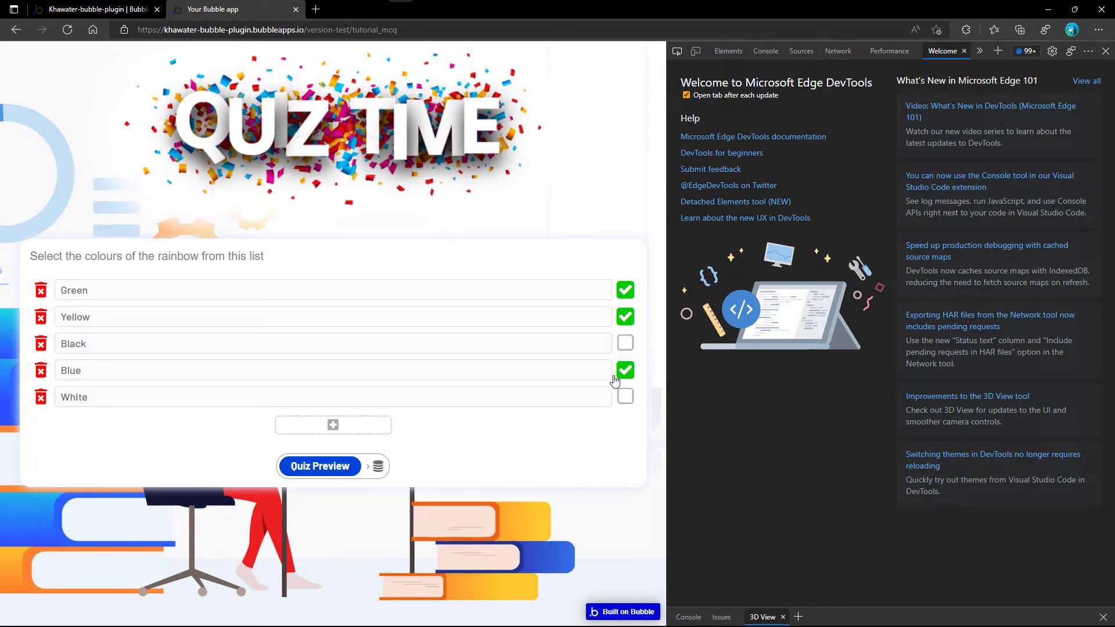
- Preview the quiz, check it with no answer and with Green, Yellow, Black and Blue selected, and return to editing
click(322, 469)
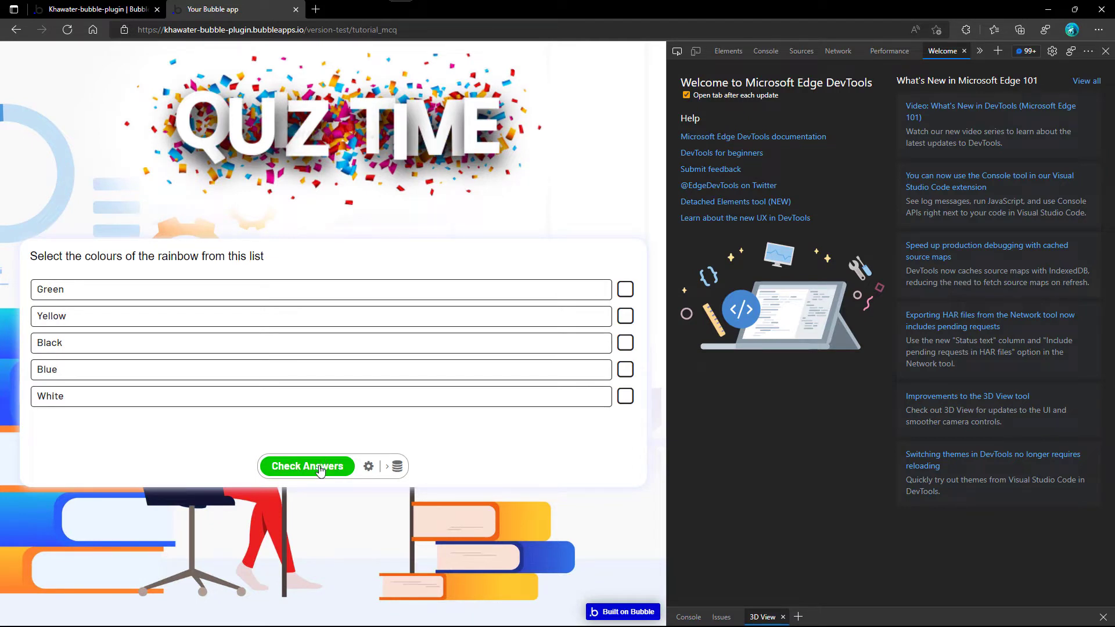
click(321, 469)
click(625, 289)
click(625, 316)
click(626, 343)
click(626, 373)
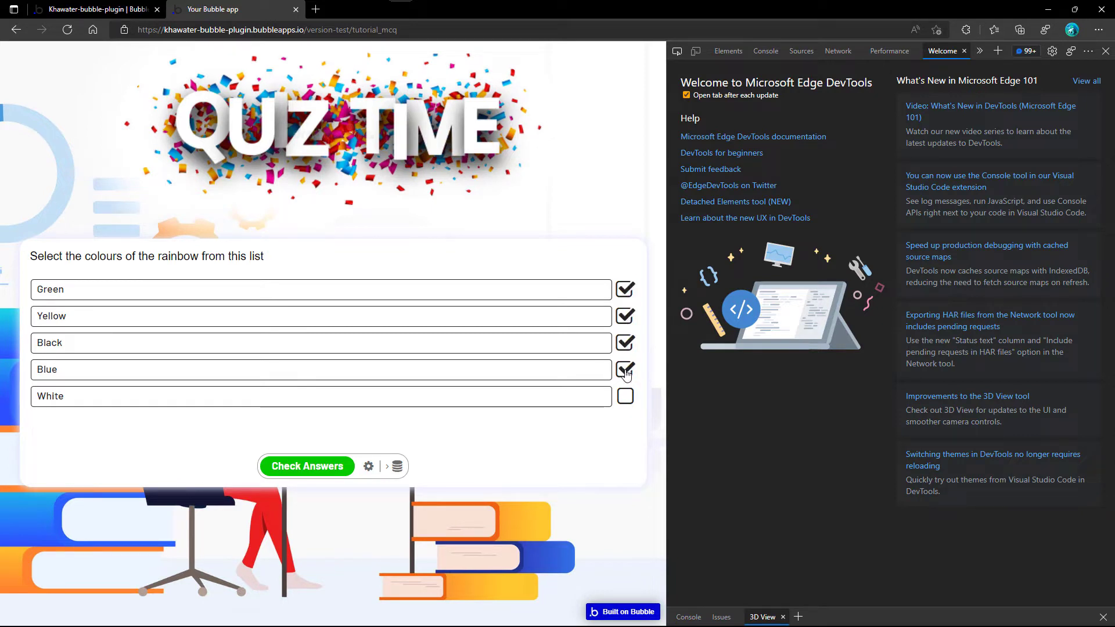
click(323, 468)
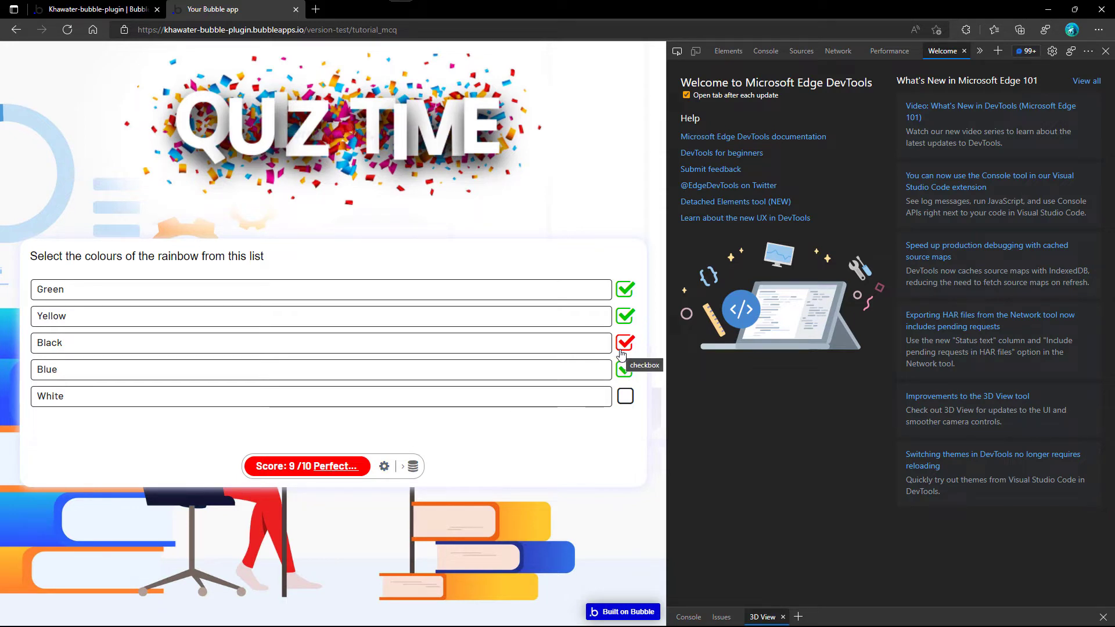
click(384, 467)
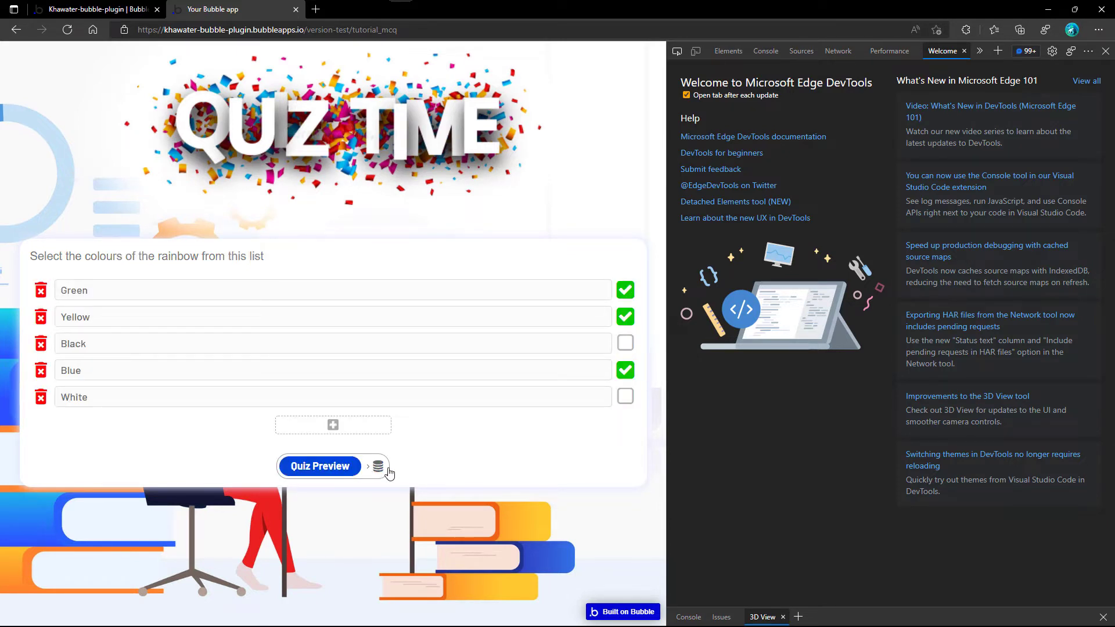
- Emulate a mobile device and check the previewed quiz, first unanswered and then with Green, Yellow and Blue selected
click(695, 51)
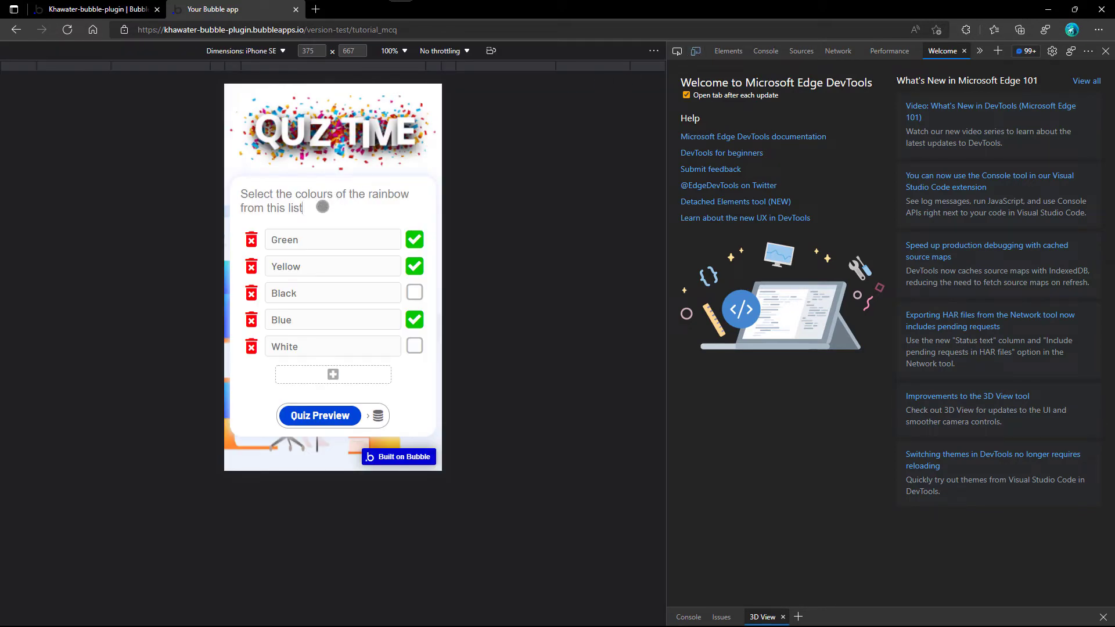
click(324, 416)
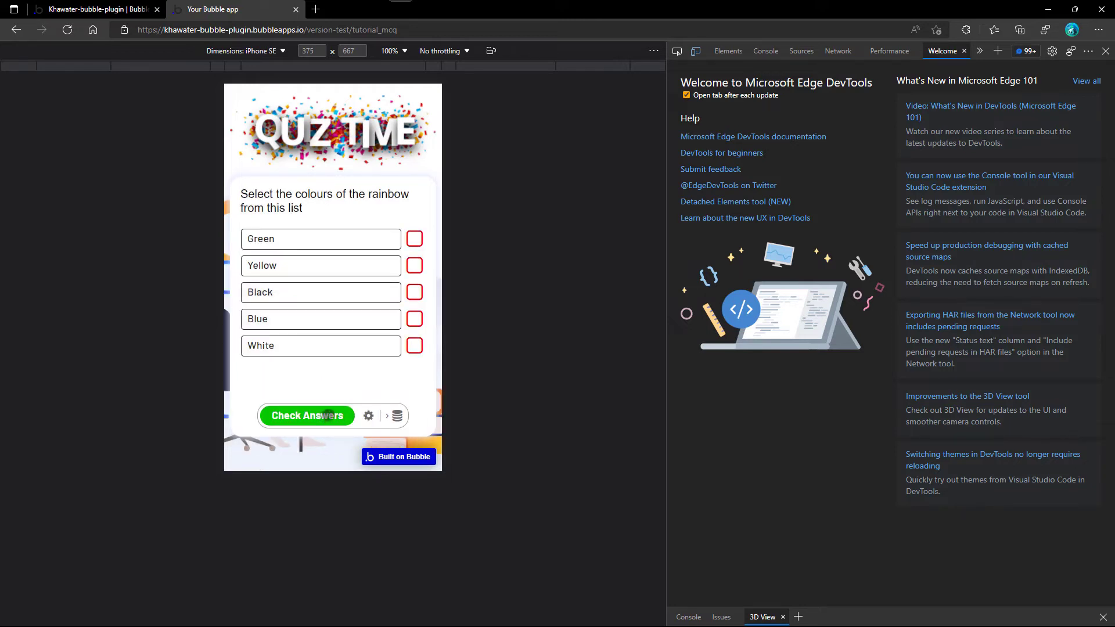
click(415, 239)
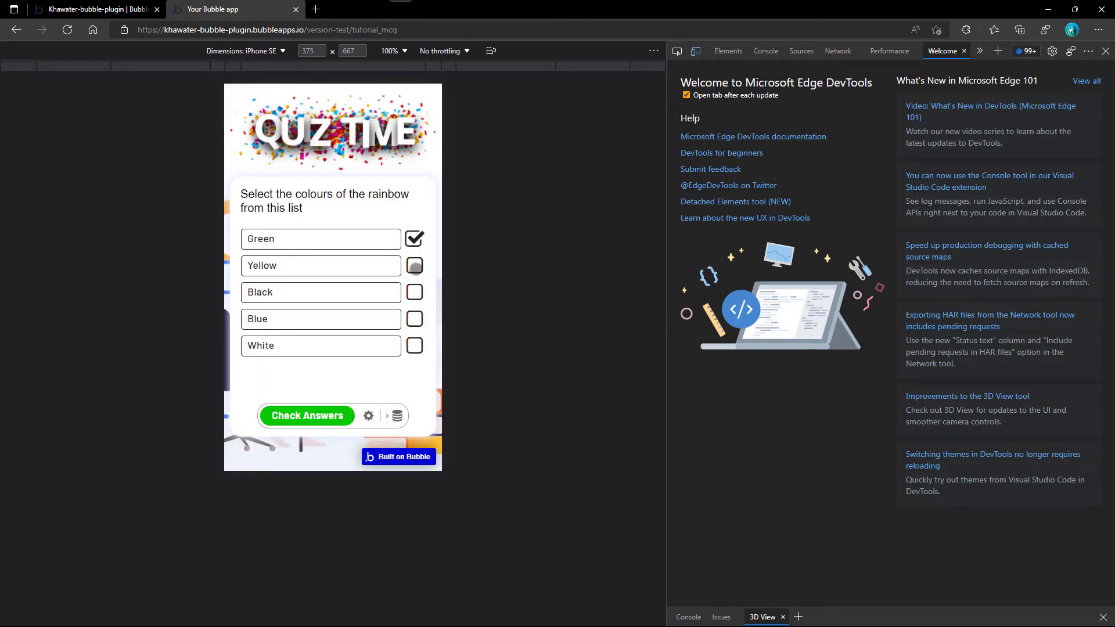
click(415, 265)
click(414, 318)
click(321, 415)
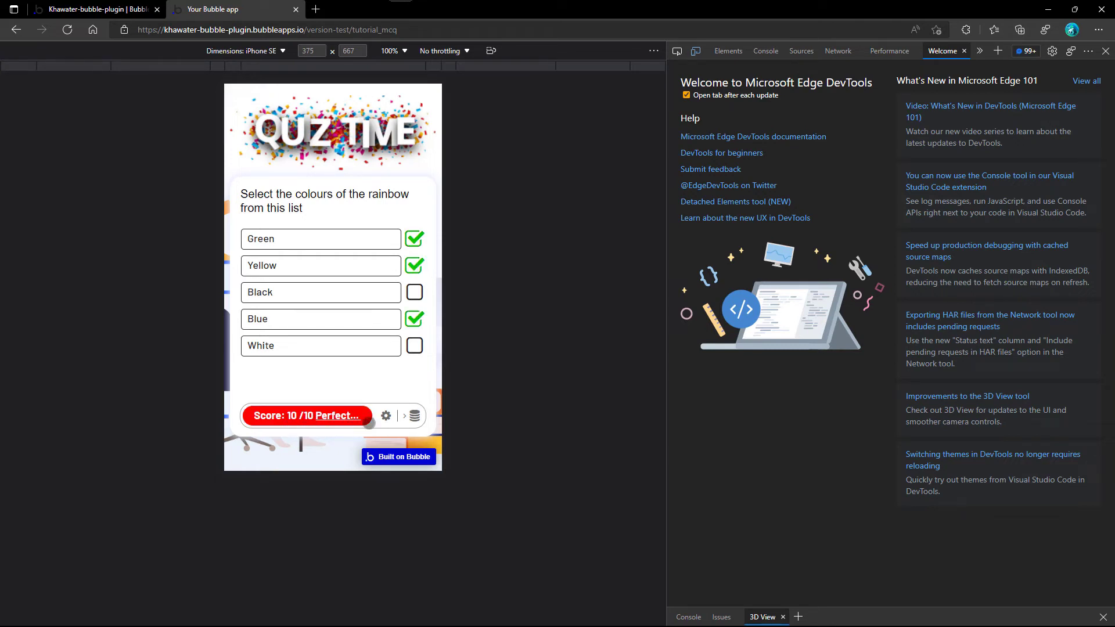
- Save the quiz from its editing mode to the database, and view the stored quiz entries in the Bubble editor's app data
click(386, 415)
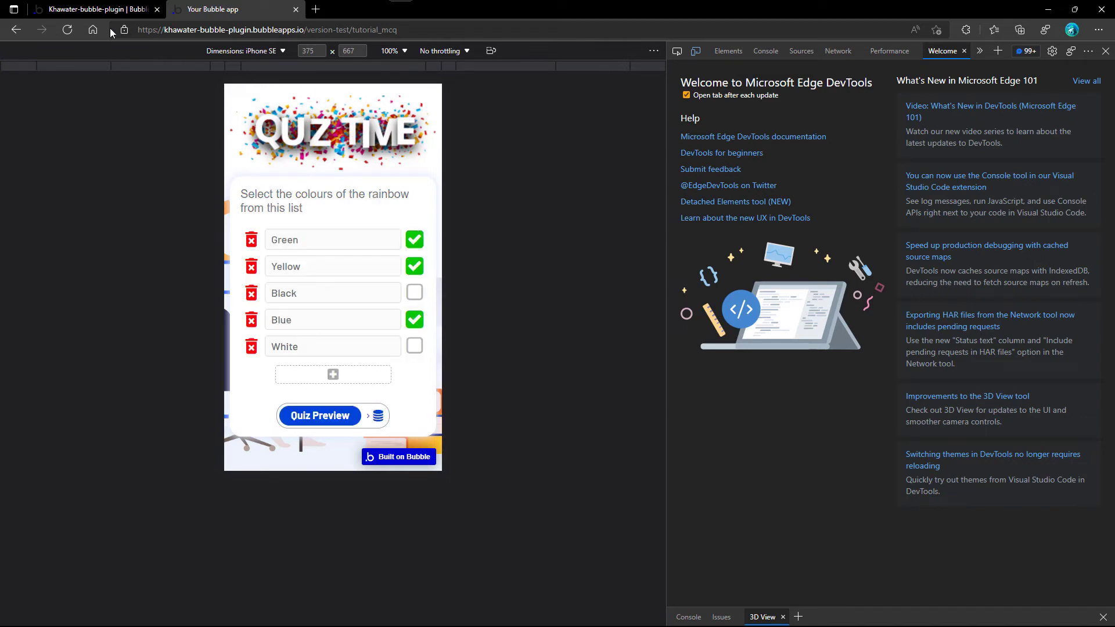
click(99, 10)
click(25, 158)
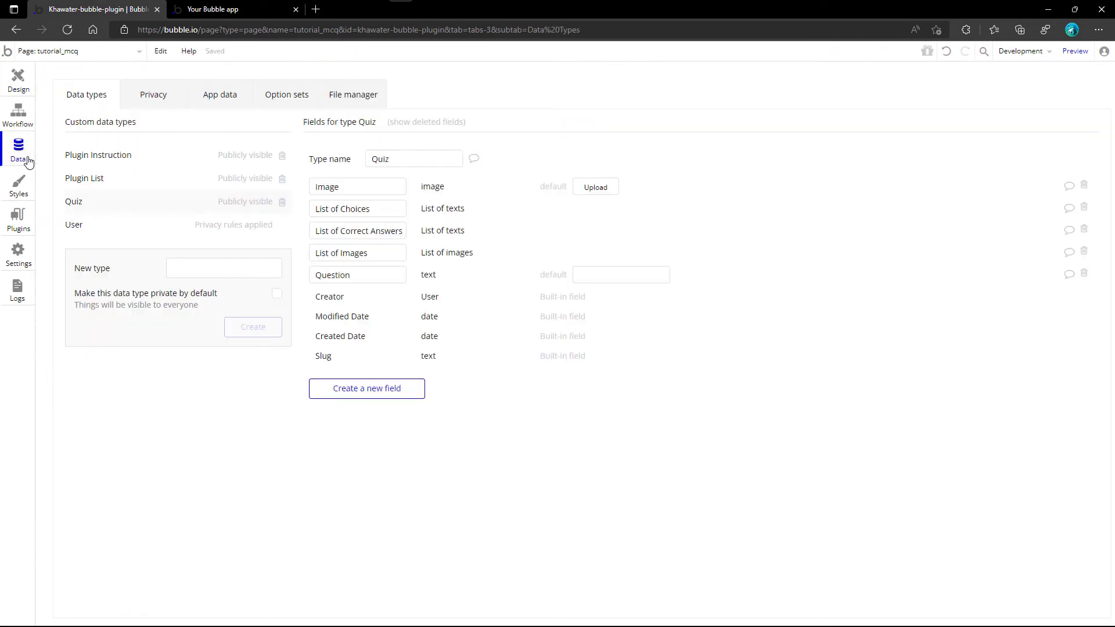
click(218, 99)
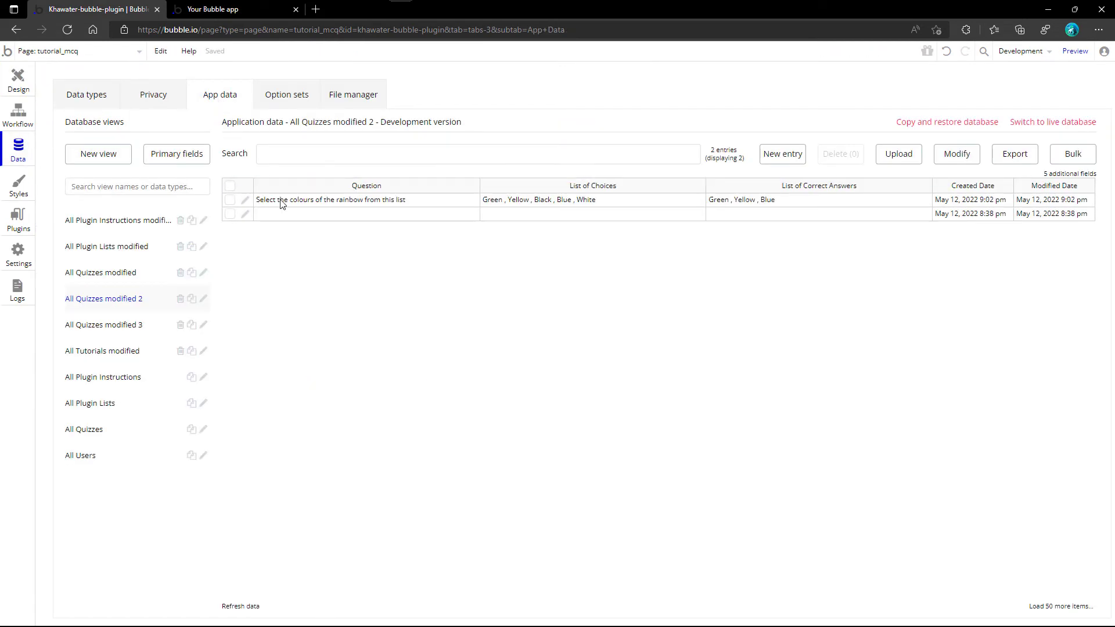